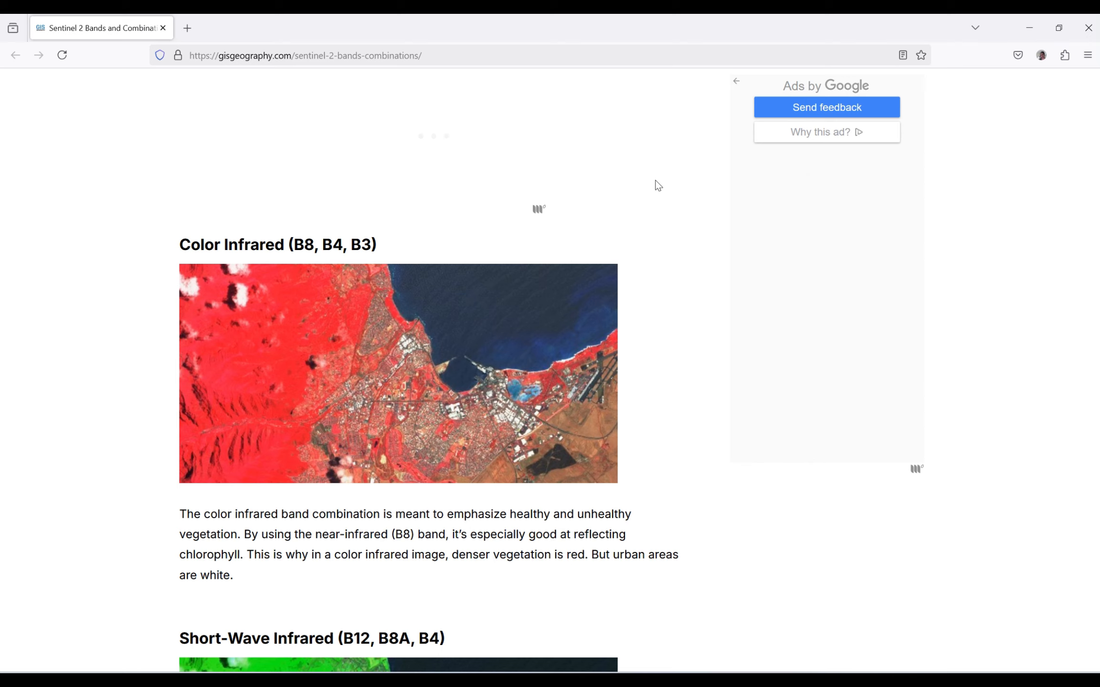
- Open the Copernicus Browser in a new browser tab and log in with the saved account credentials
{"action": "left_click", "coordinate": [188, 28]}
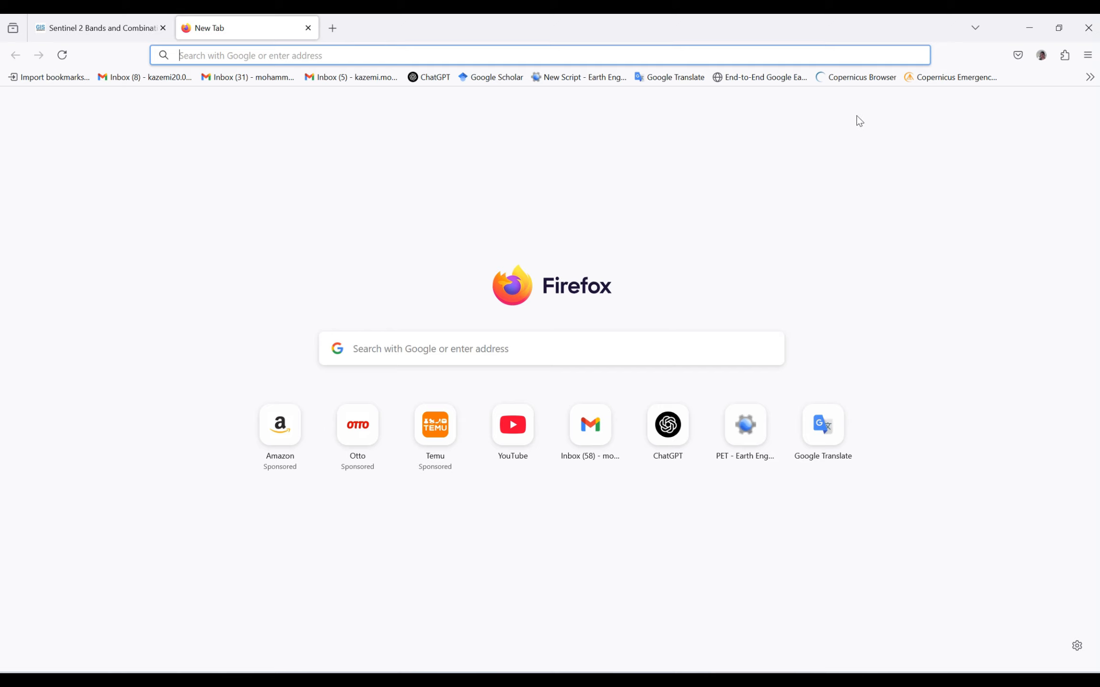
{"action": "left_click", "coordinate": [857, 77]}
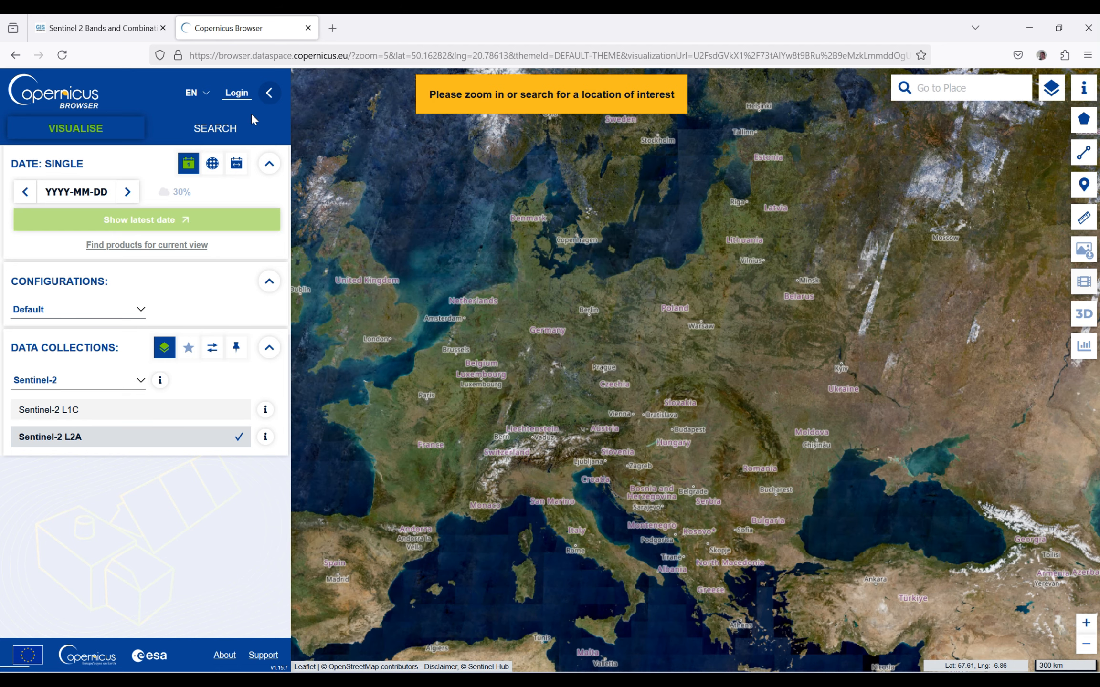
{"action": "left_click", "coordinate": [245, 92]}
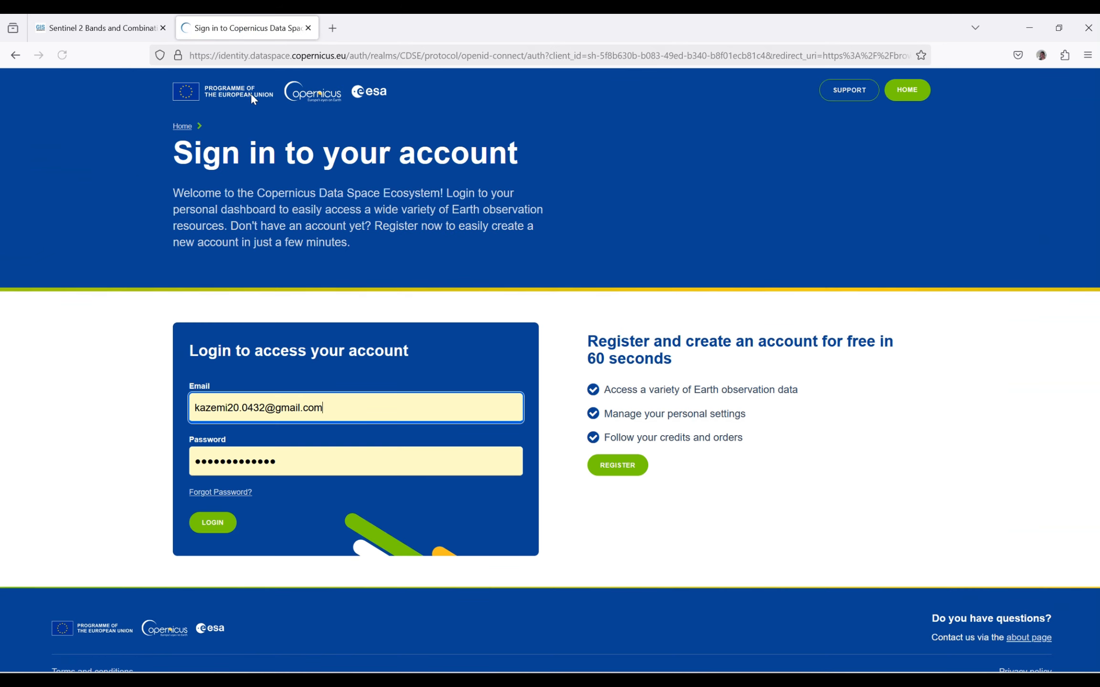
{"action": "left_click", "coordinate": [221, 523]}
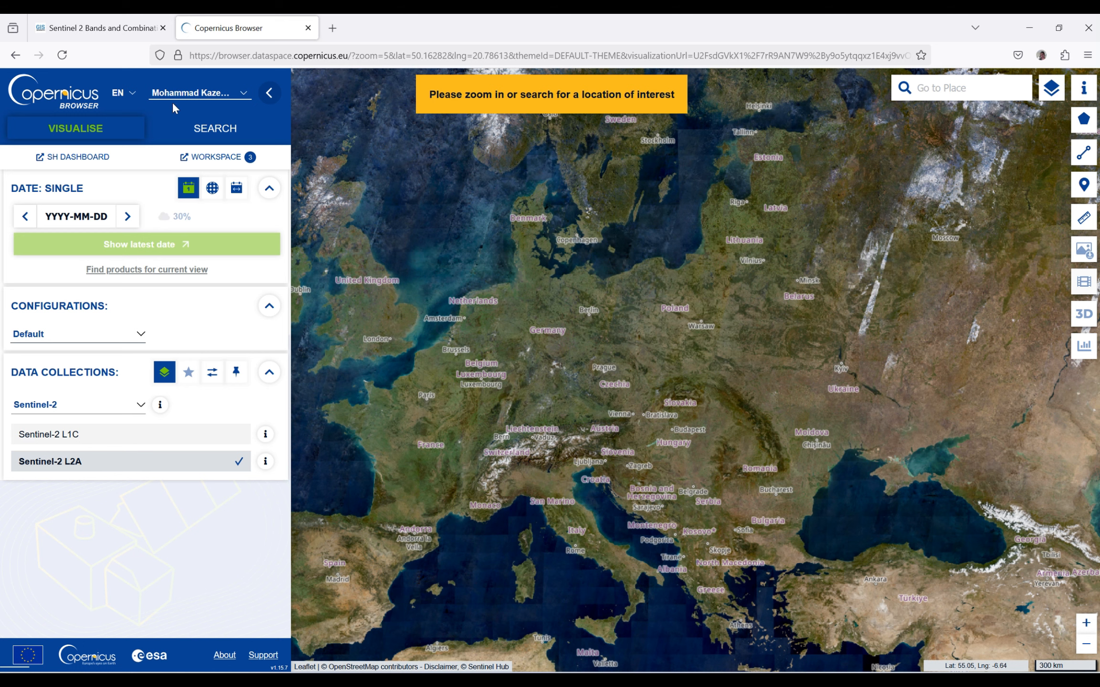
- In the product search, draw a rectangular area of interest of about 2026 km² over the northwestern part of Lake Urmia
{"action": "left_click", "coordinate": [192, 129]}
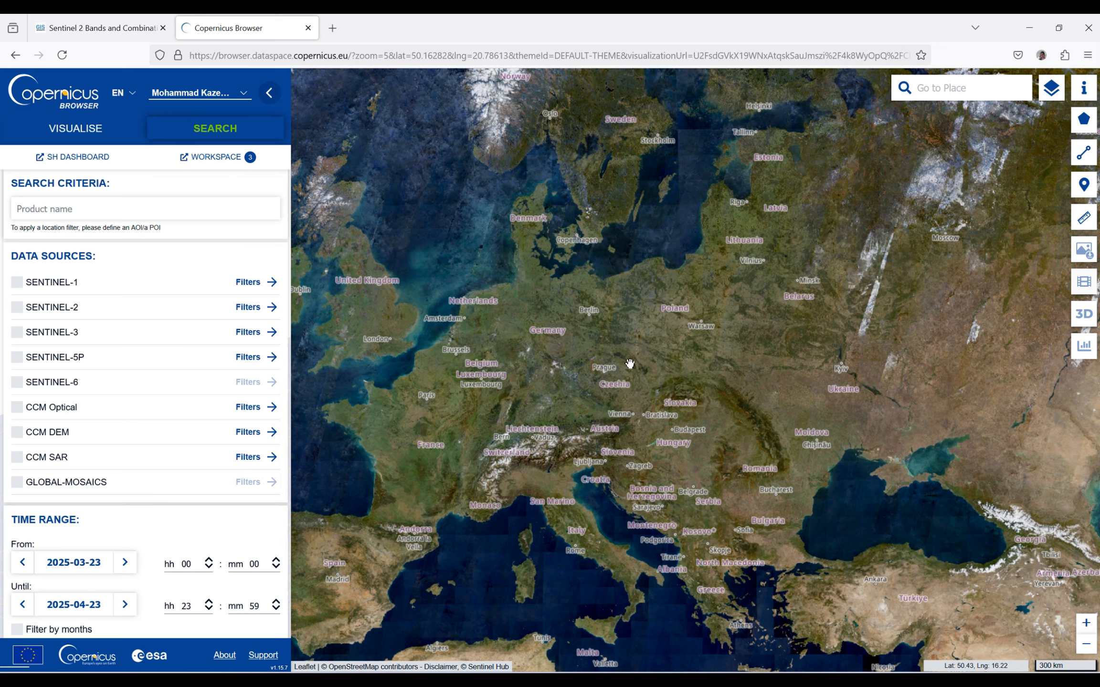
{"action": "left_click_drag", "start_coordinate": [840, 492], "coordinate": [367, 317]}
{"action": "scroll", "coordinate": [539, 427], "scroll_direction": "up", "scroll_amount": 1}
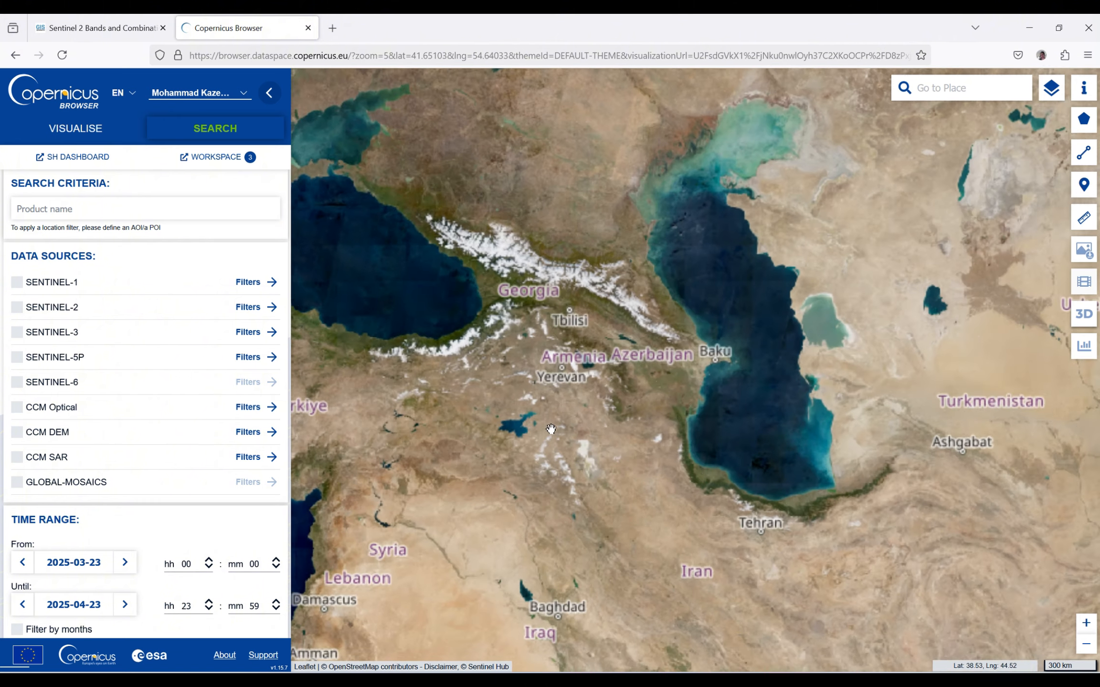
{"action": "scroll", "coordinate": [549, 432], "scroll_direction": "up", "scroll_amount": 2}
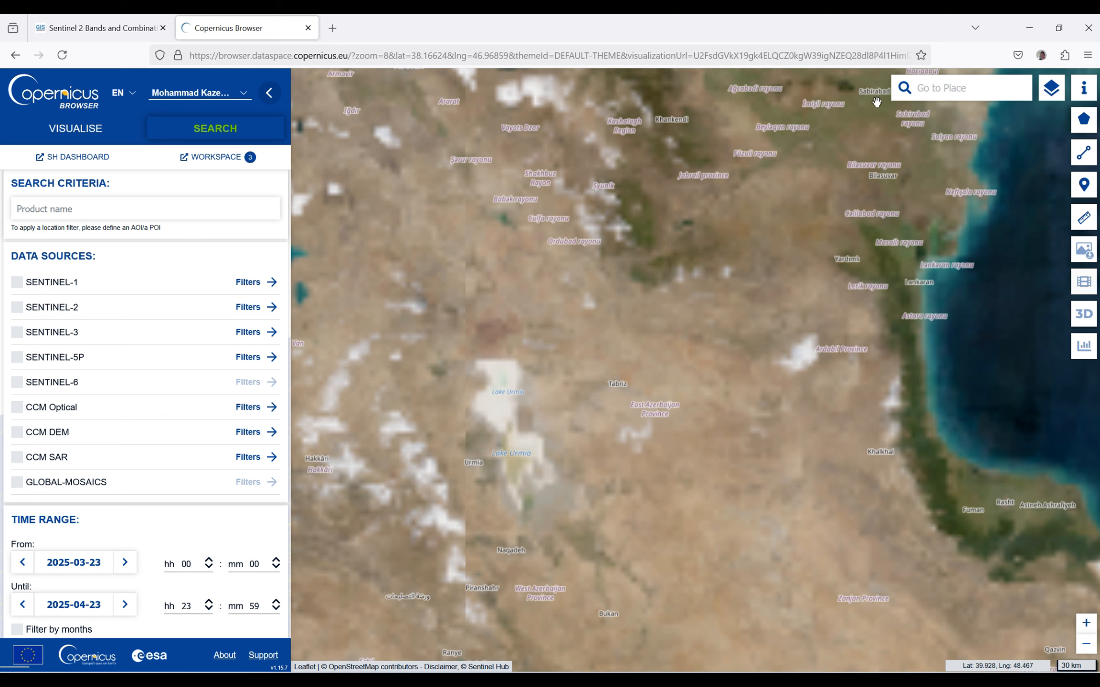
{"action": "mouse_move", "coordinate": [1078, 123]}
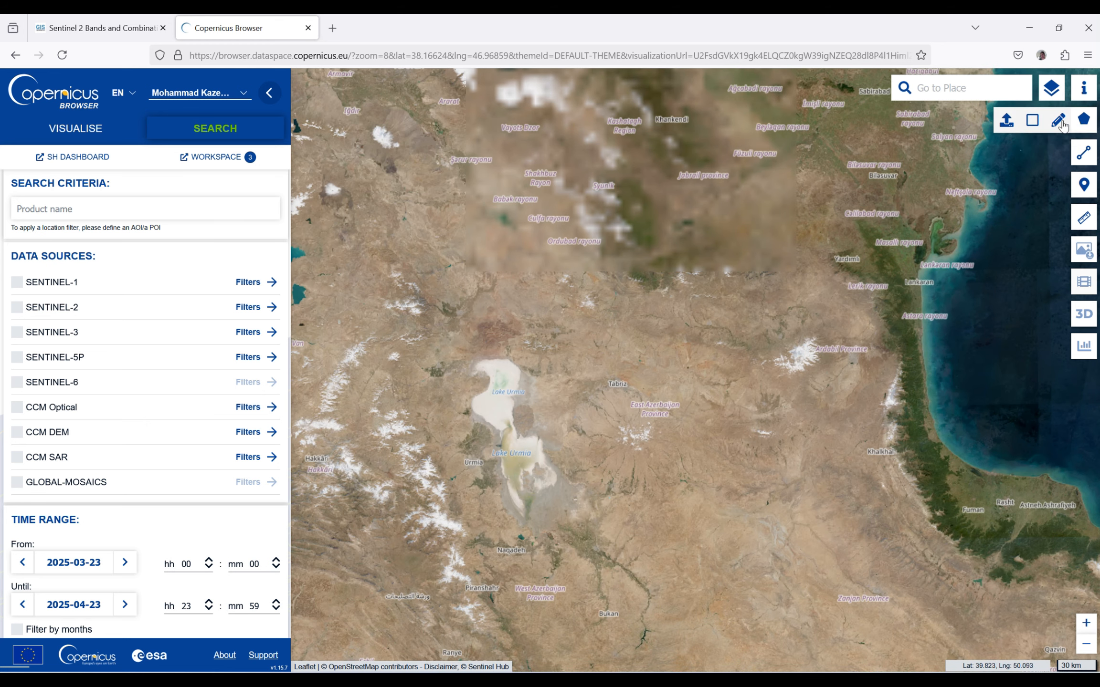
{"action": "left_click", "coordinate": [1058, 121]}
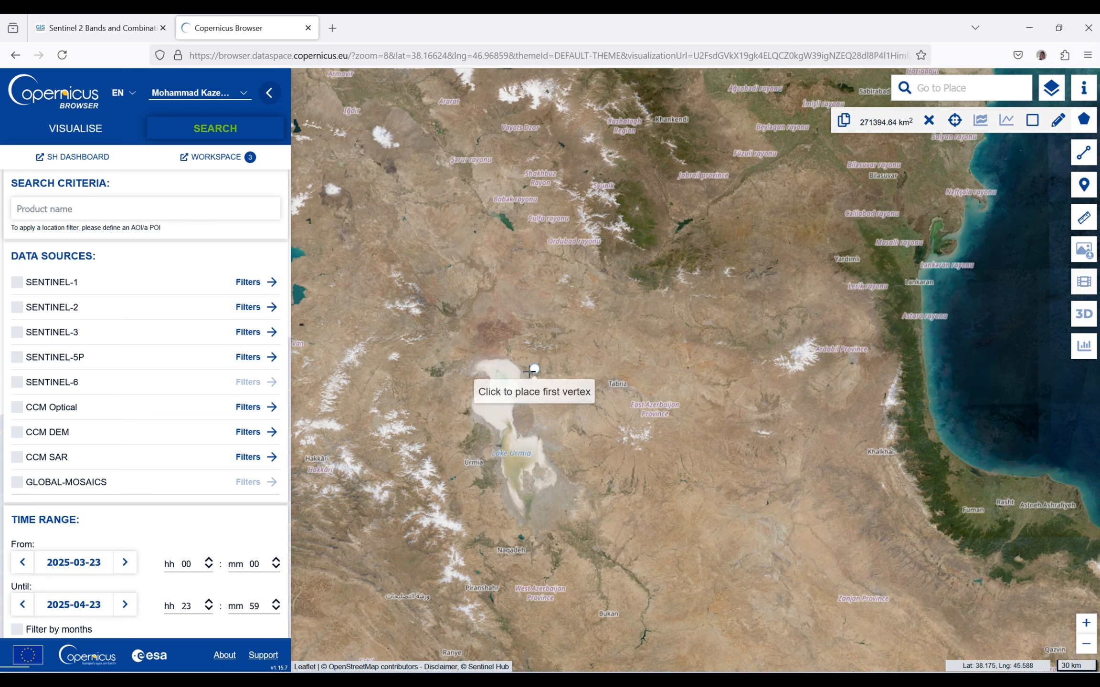
{"action": "right_click", "coordinate": [456, 381]}
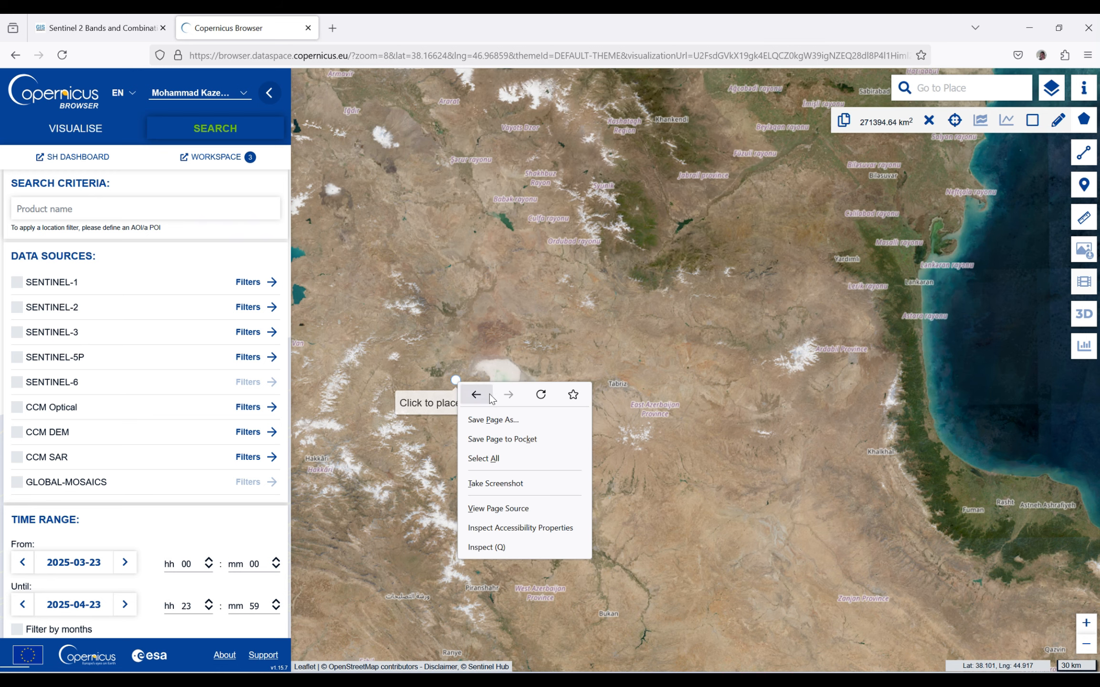
{"action": "left_click", "coordinate": [508, 368]}
{"action": "left_click_drag", "start_coordinate": [508, 368], "coordinate": [503, 408]}
{"action": "scroll", "coordinate": [504, 410], "scroll_direction": "up", "scroll_amount": 1}
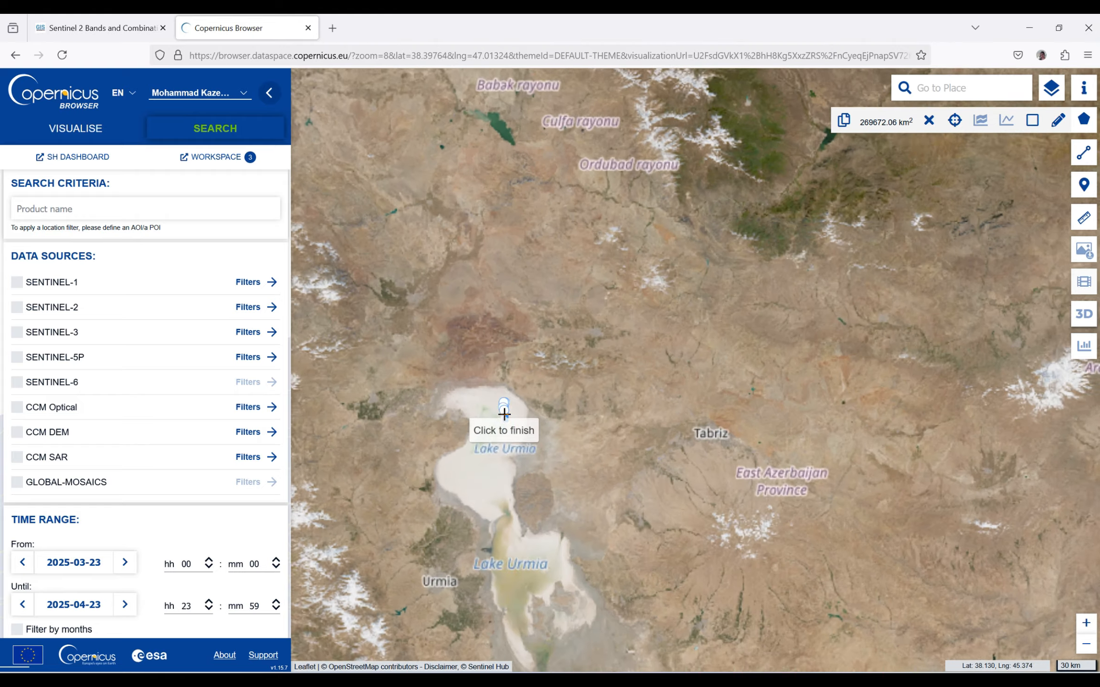
{"action": "left_click", "coordinate": [398, 539]}
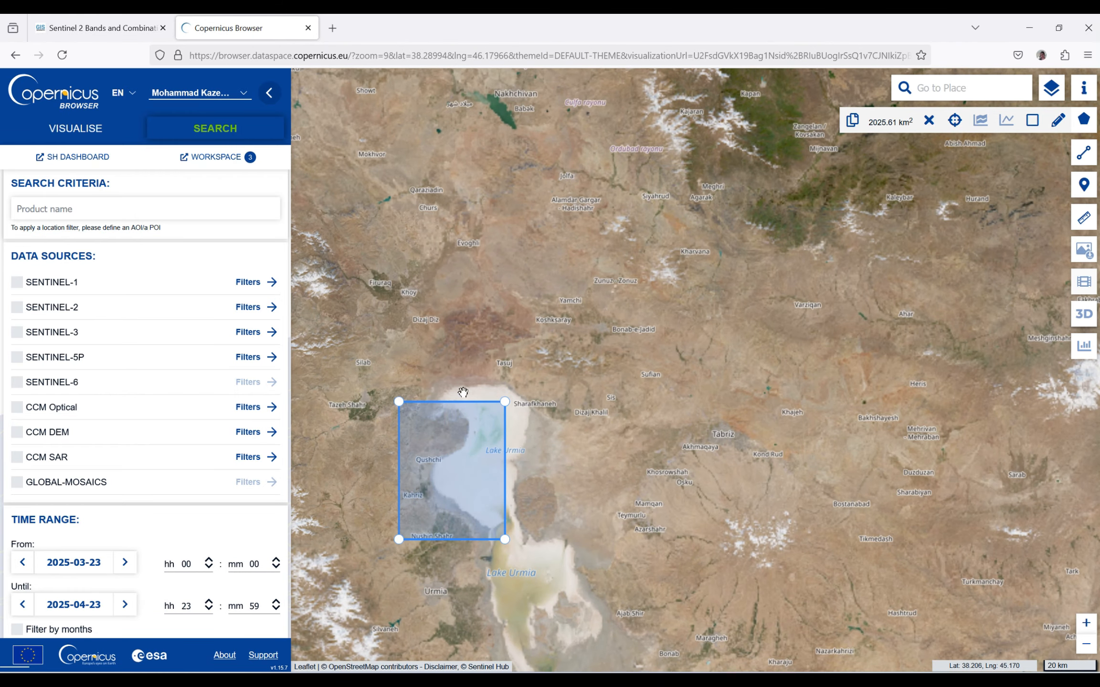
{"action": "scroll", "coordinate": [708, 303], "scroll_direction": "down", "scroll_amount": 1}
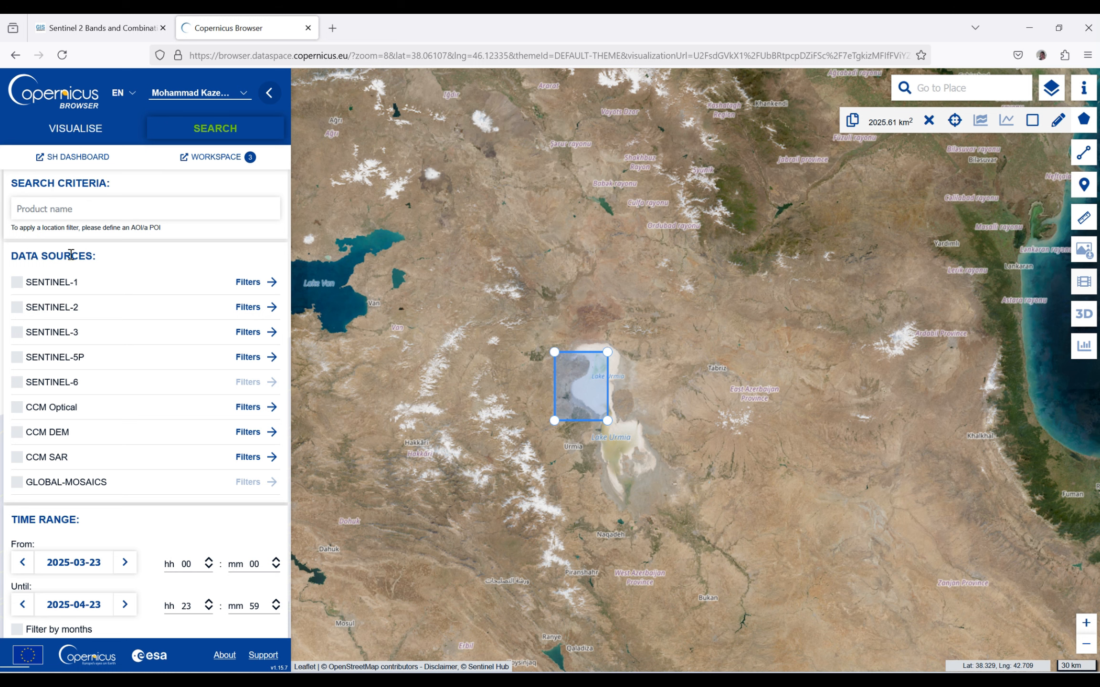
- Restrict the data sources to SENTINEL-2 MSI products at processing level L2A
{"action": "left_click", "coordinate": [18, 308]}
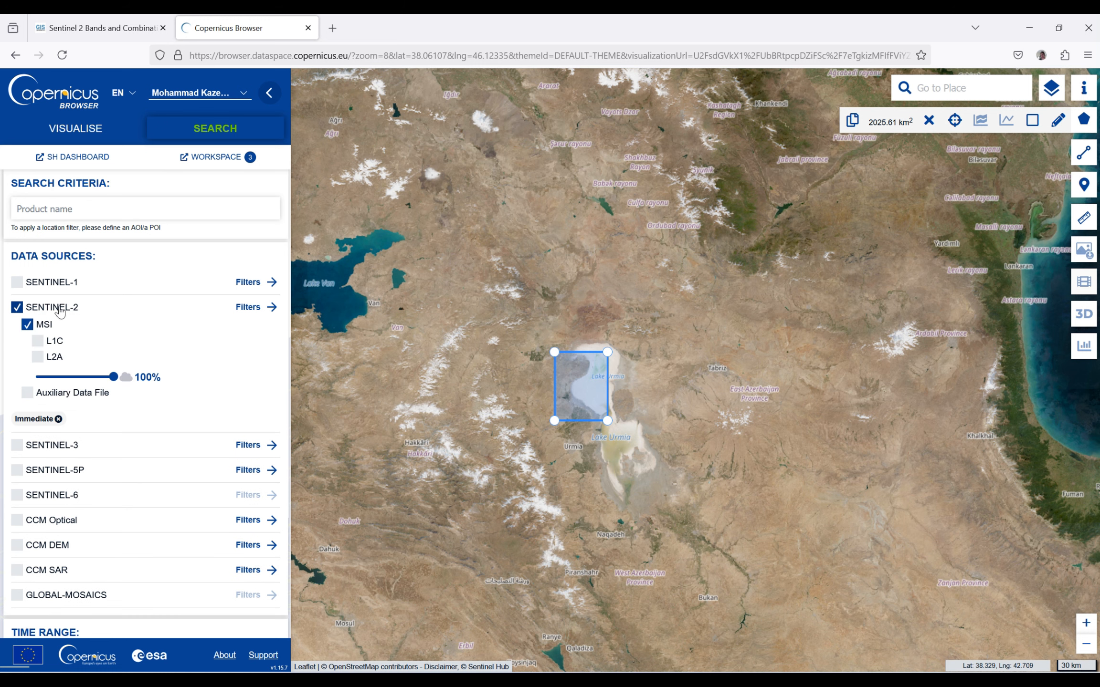
{"action": "left_click", "coordinate": [37, 359]}
{"action": "scroll", "coordinate": [165, 327], "scroll_direction": "down", "scroll_amount": 3}
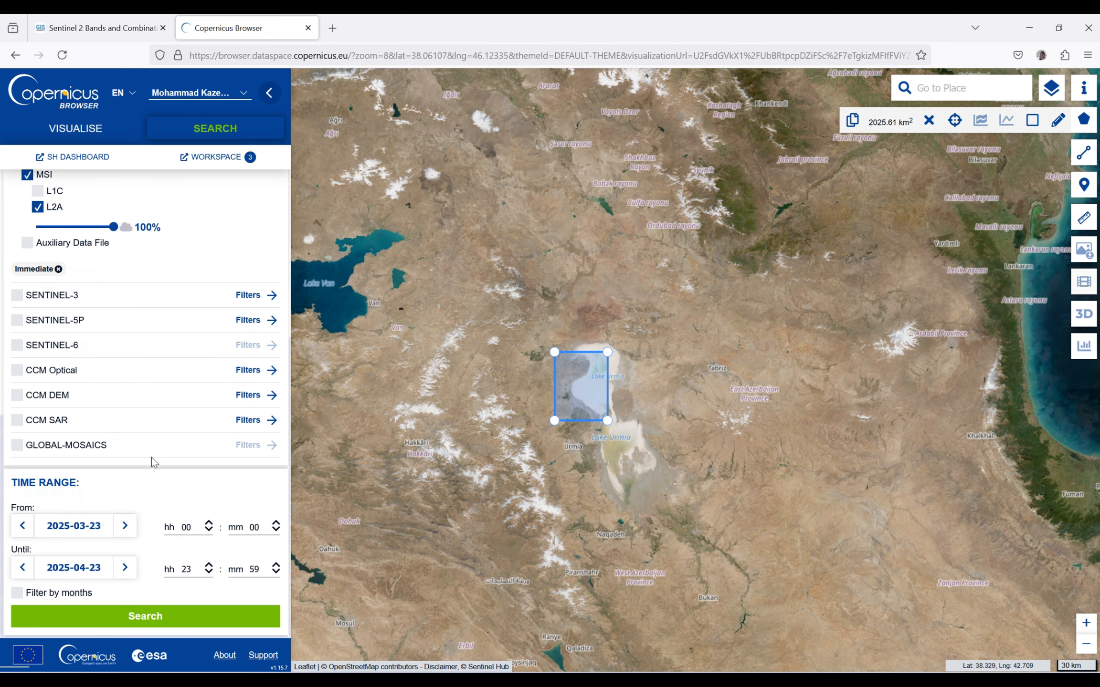
- Set the start date of the search time range to 2024-07-01
{"action": "left_click", "coordinate": [68, 527]}
{"action": "scroll", "coordinate": [234, 432], "scroll_direction": "down", "scroll_amount": 3}
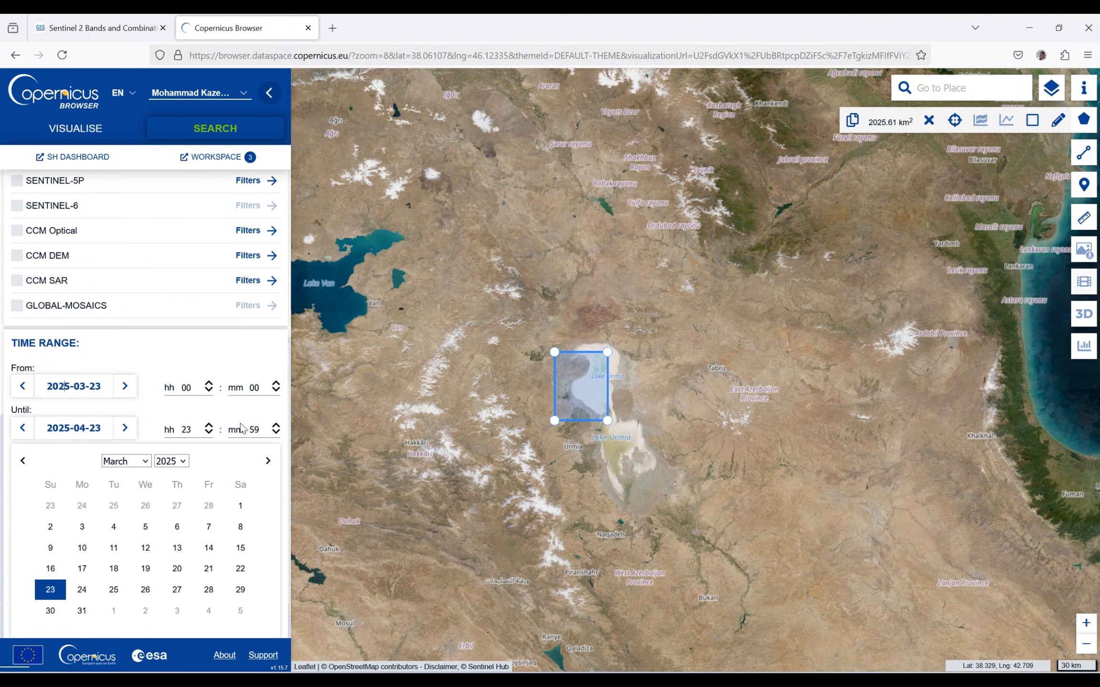
{"action": "left_click", "coordinate": [182, 461]}
{"action": "left_click", "coordinate": [170, 431]}
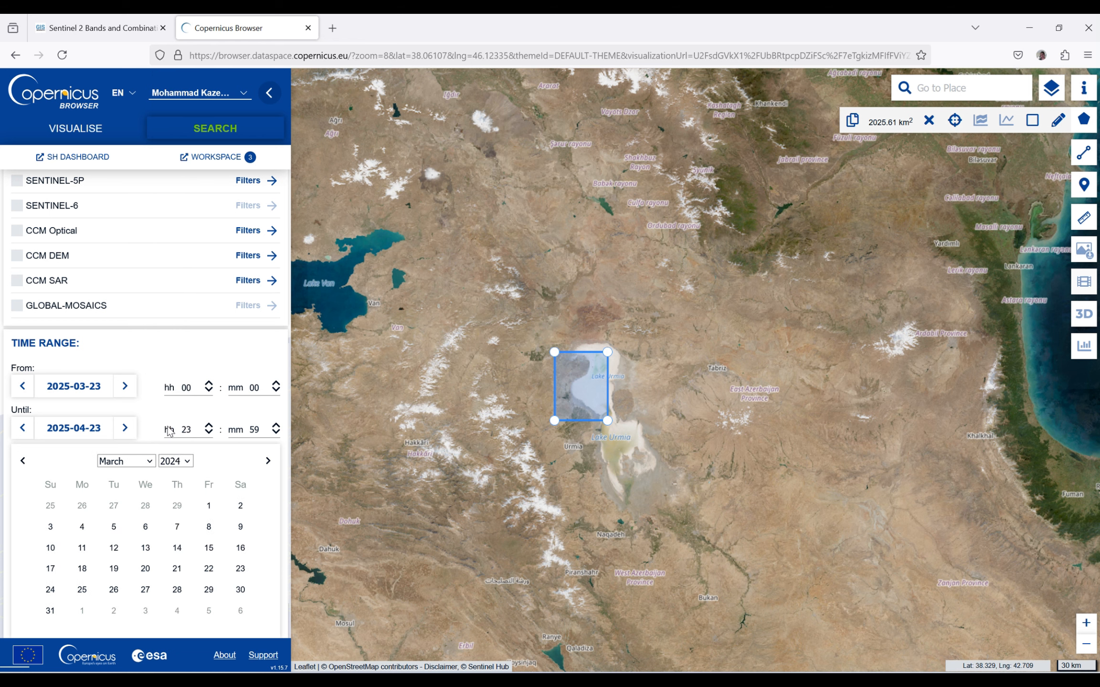
{"action": "left_click", "coordinate": [149, 462]}
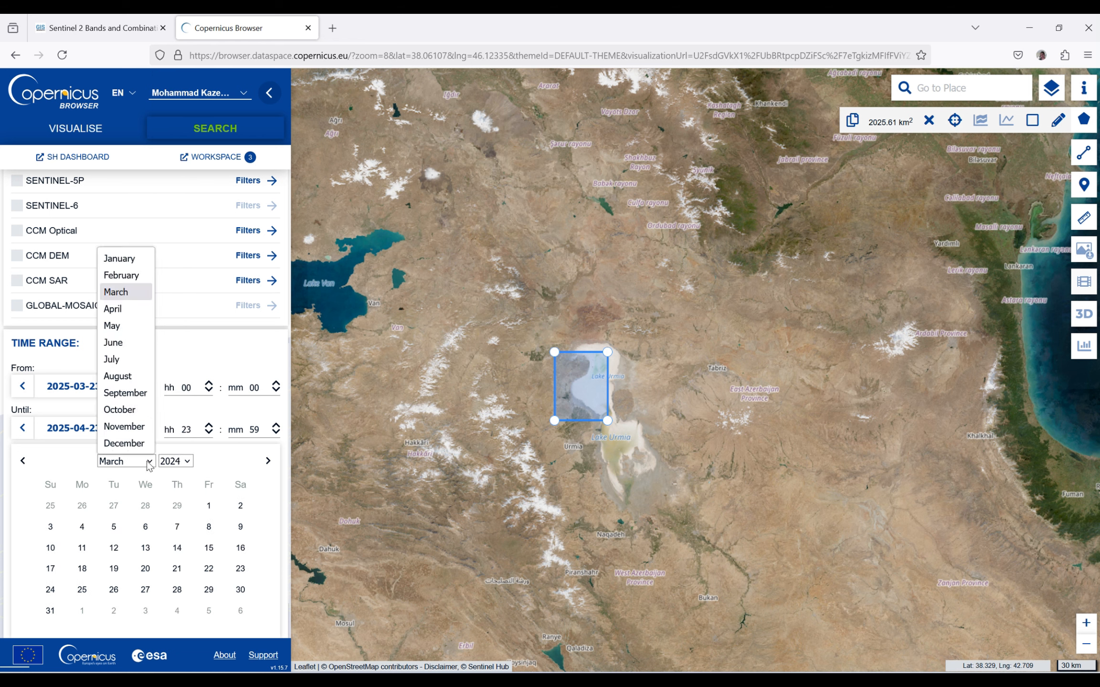
{"action": "left_click", "coordinate": [115, 359]}
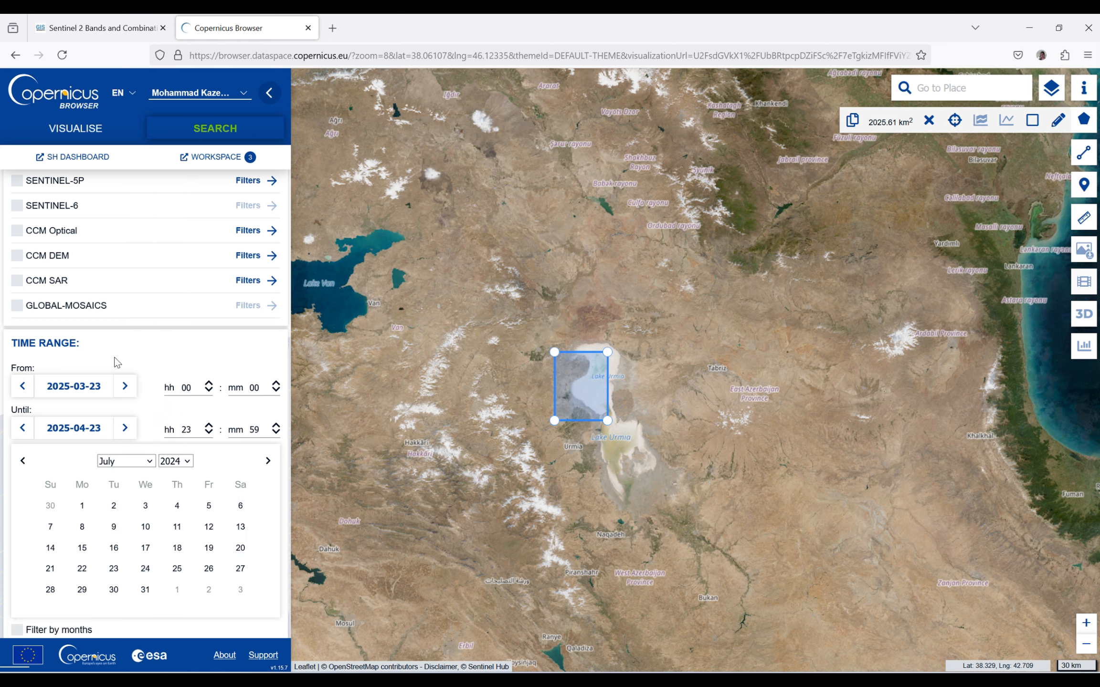
{"action": "left_click", "coordinate": [81, 505]}
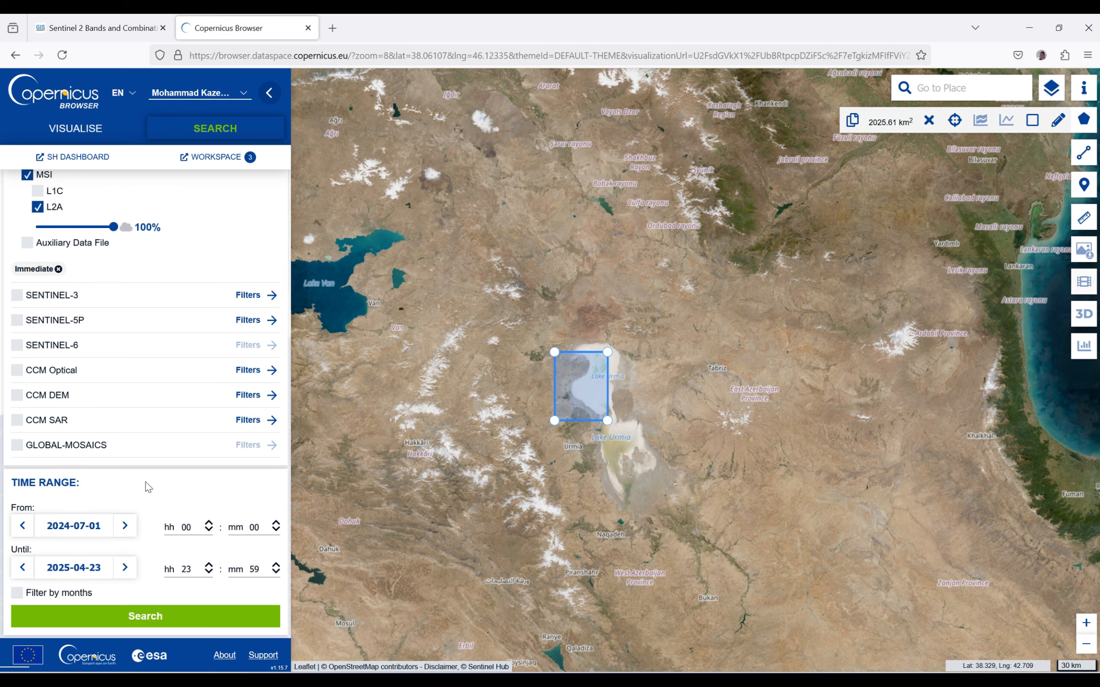
- Set the end date of the time range to 2024-08-31 and run the product search
{"action": "left_click", "coordinate": [96, 568]}
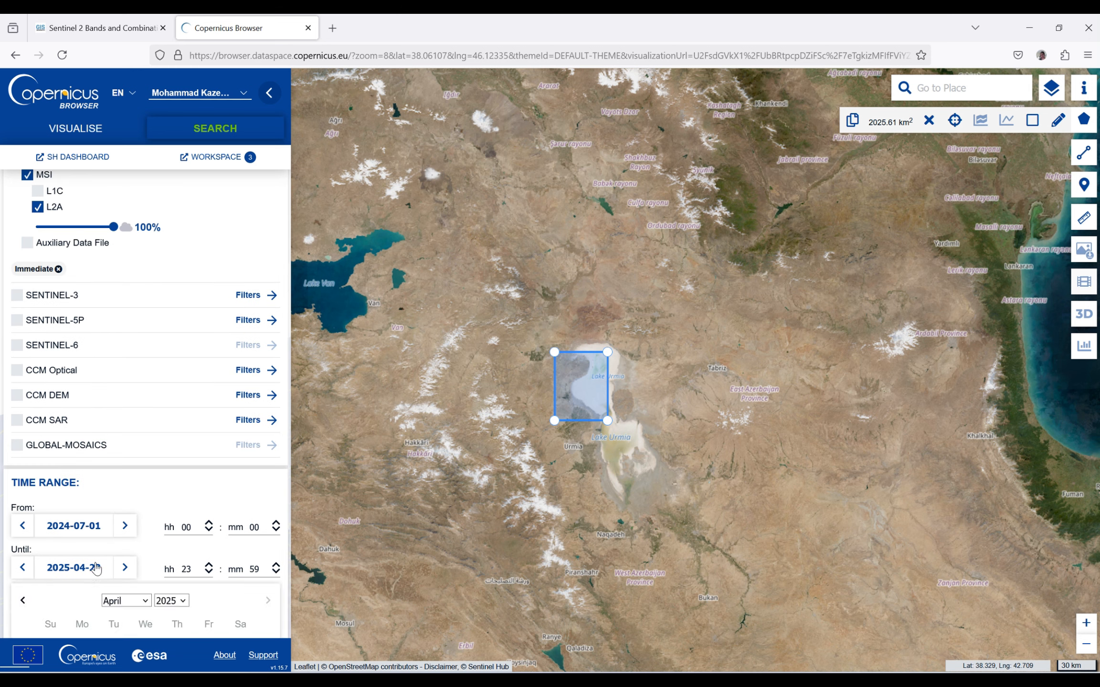
{"action": "scroll", "coordinate": [278, 343], "scroll_direction": "down", "scroll_amount": 3}
{"action": "left_click", "coordinate": [174, 426]}
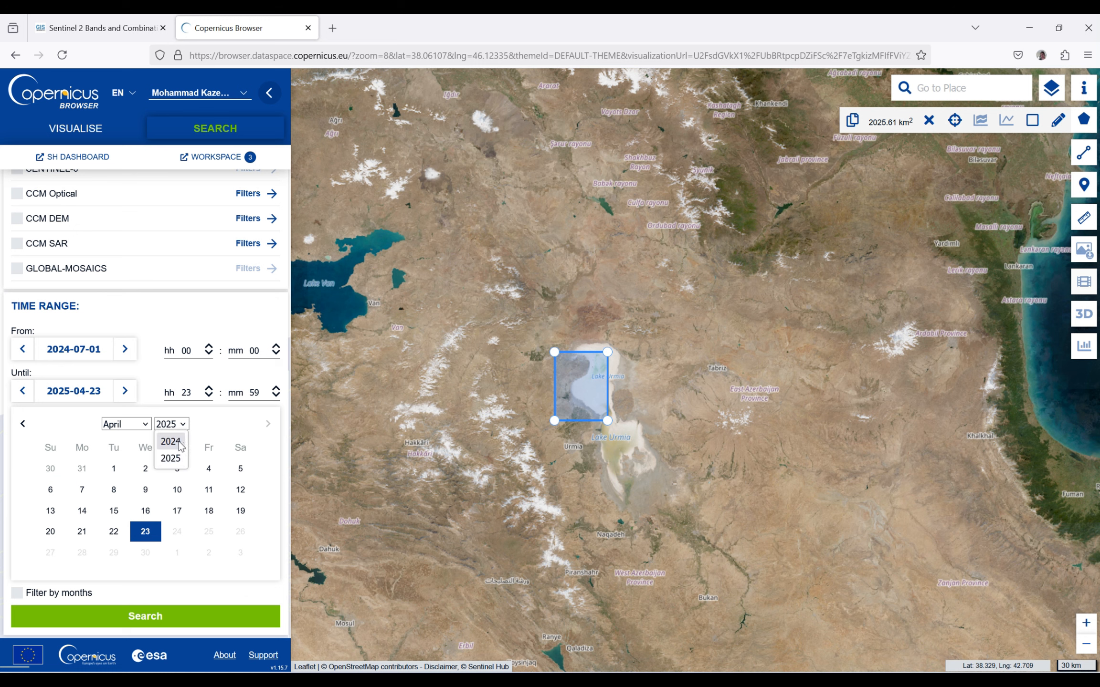
{"action": "left_click", "coordinate": [181, 443]}
{"action": "left_click", "coordinate": [151, 424]}
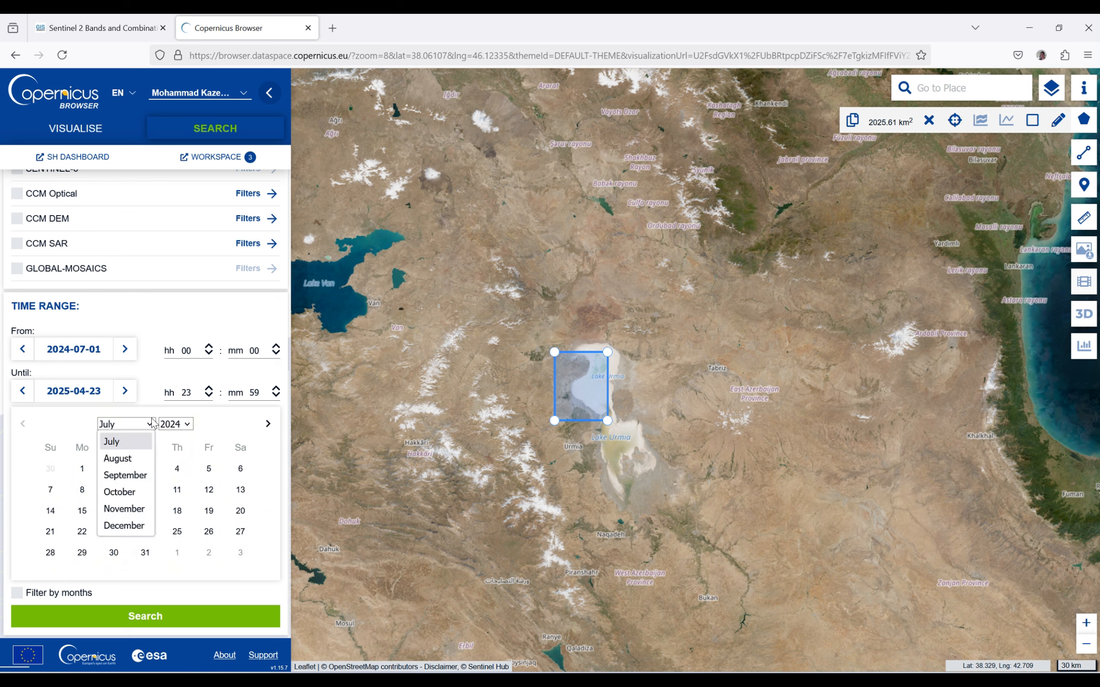
{"action": "left_click", "coordinate": [124, 458]}
{"action": "left_click", "coordinate": [240, 553]}
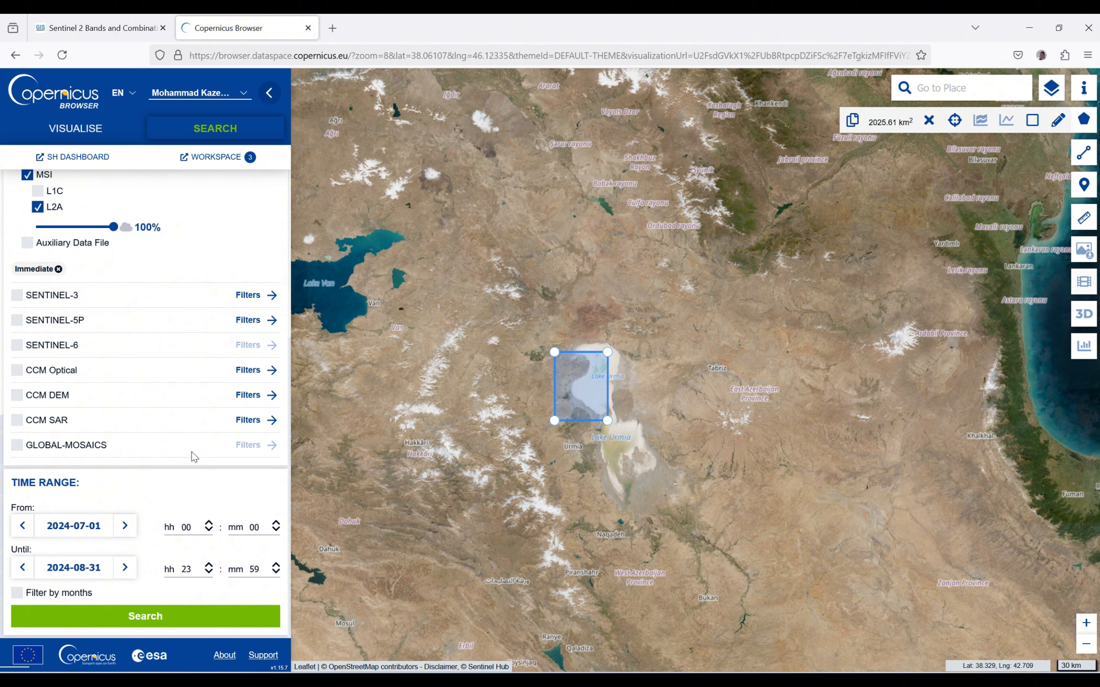
{"action": "left_click", "coordinate": [158, 620]}
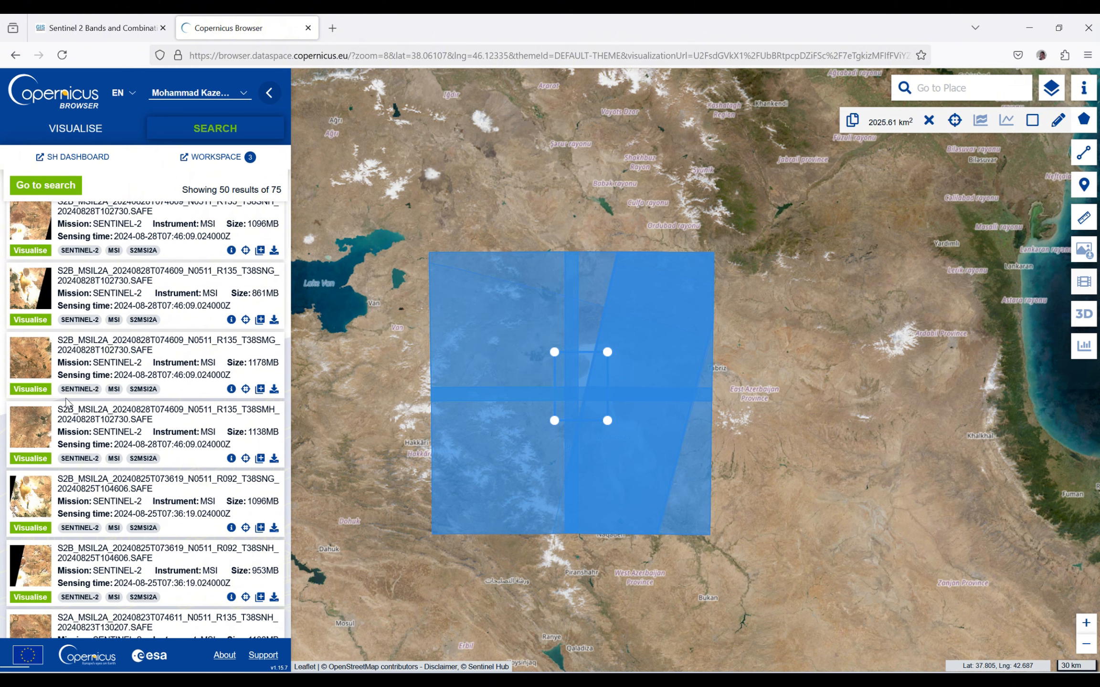
- Browse the search results, open the product info of the 2024-08-28 T38SMG scene and start its download
{"action": "scroll", "coordinate": [69, 398], "scroll_direction": "down", "scroll_amount": 4}
{"action": "scroll", "coordinate": [55, 319], "scroll_direction": "down", "scroll_amount": 8}
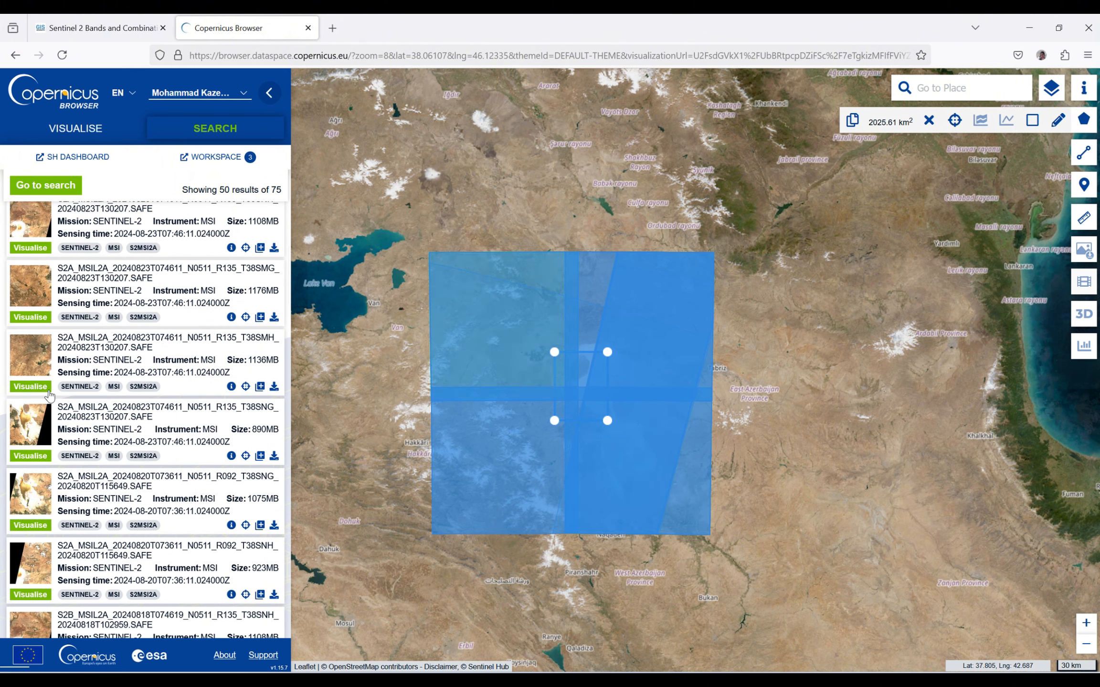
{"action": "scroll", "coordinate": [48, 470], "scroll_direction": "up", "scroll_amount": 10}
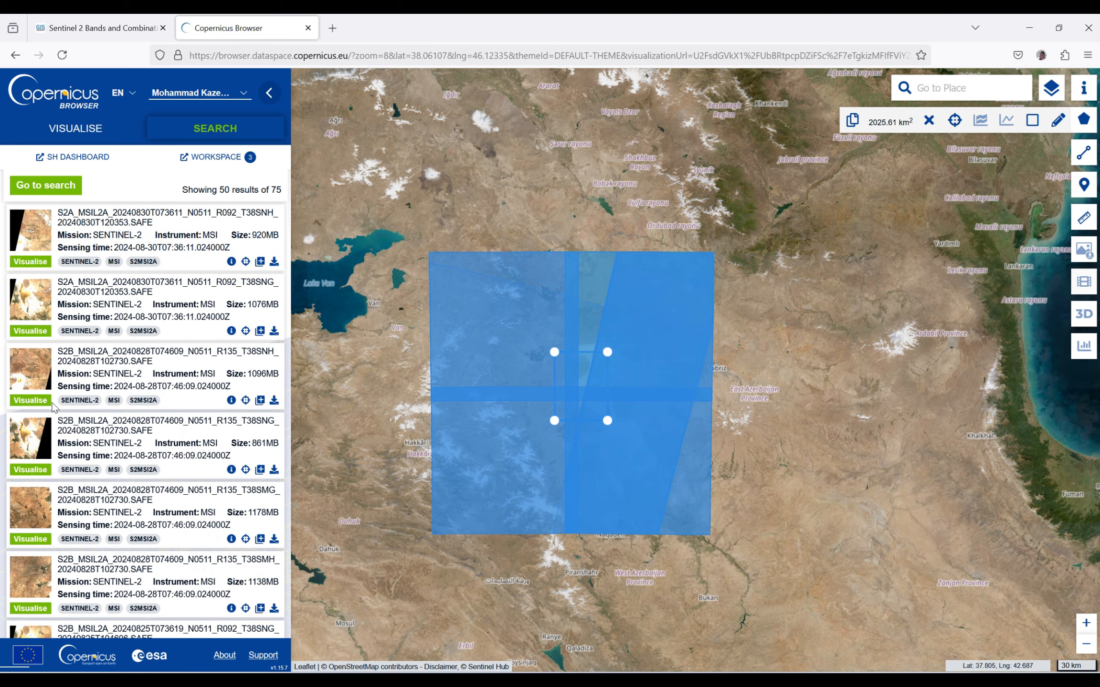
{"action": "left_click", "coordinate": [231, 540]}
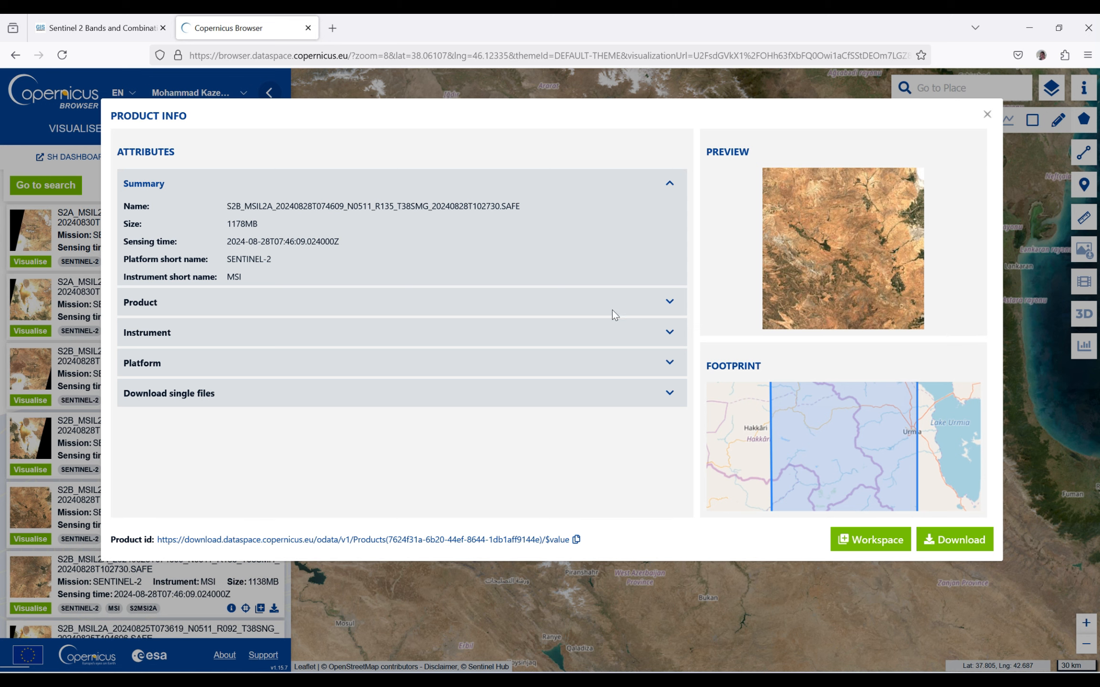
{"action": "left_click", "coordinate": [939, 548]}
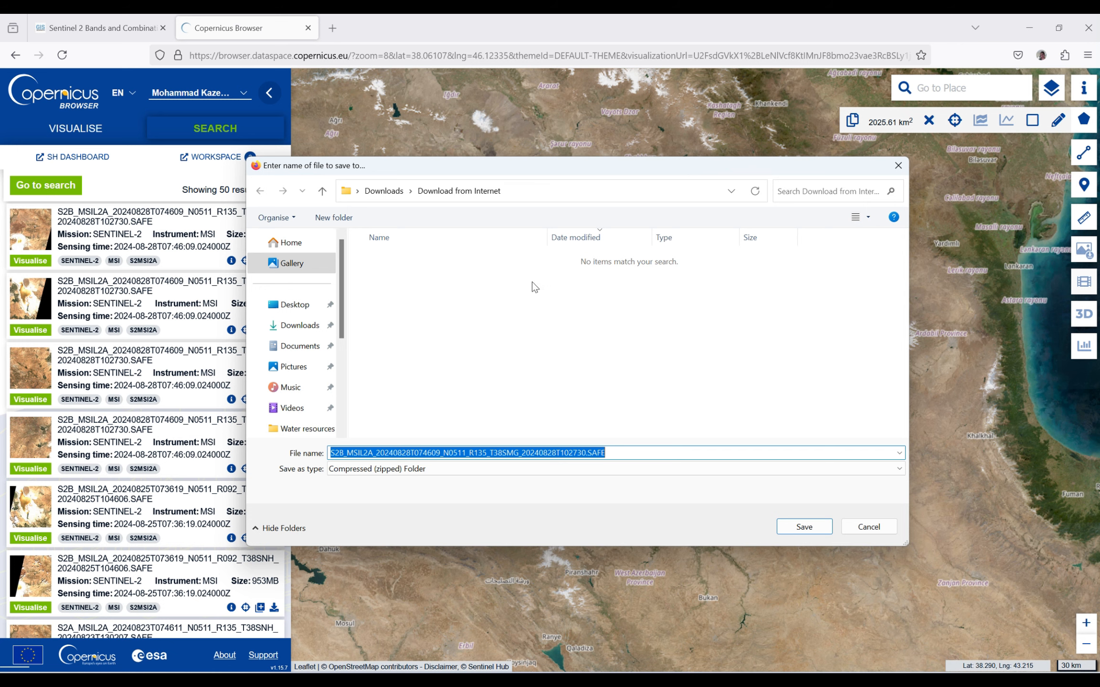
- Create a folder named LULC on the Desktop as the save location and open it
{"action": "left_click", "coordinate": [294, 305]}
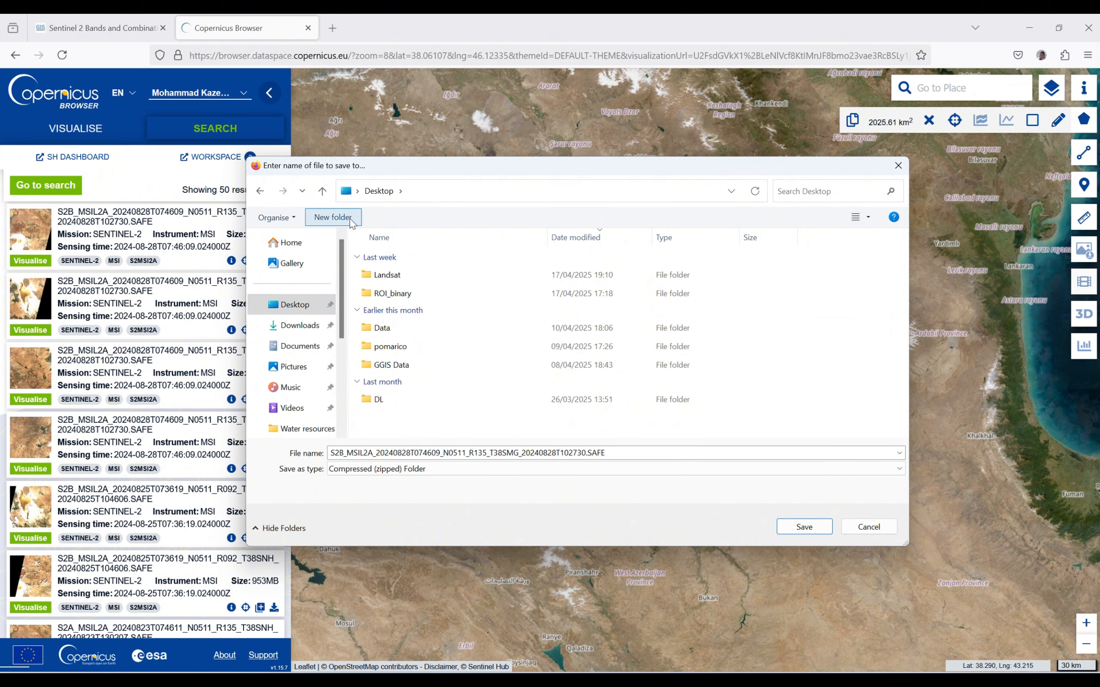
{"action": "left_click", "coordinate": [333, 217]}
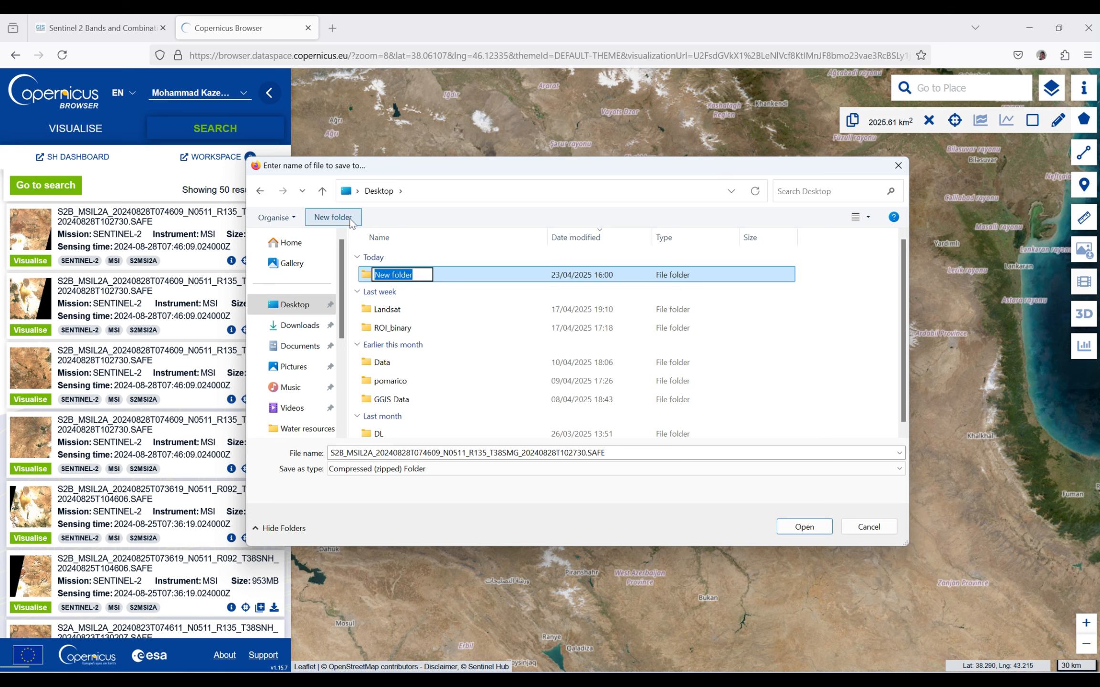
{"action": "type", "text": "LULC"}
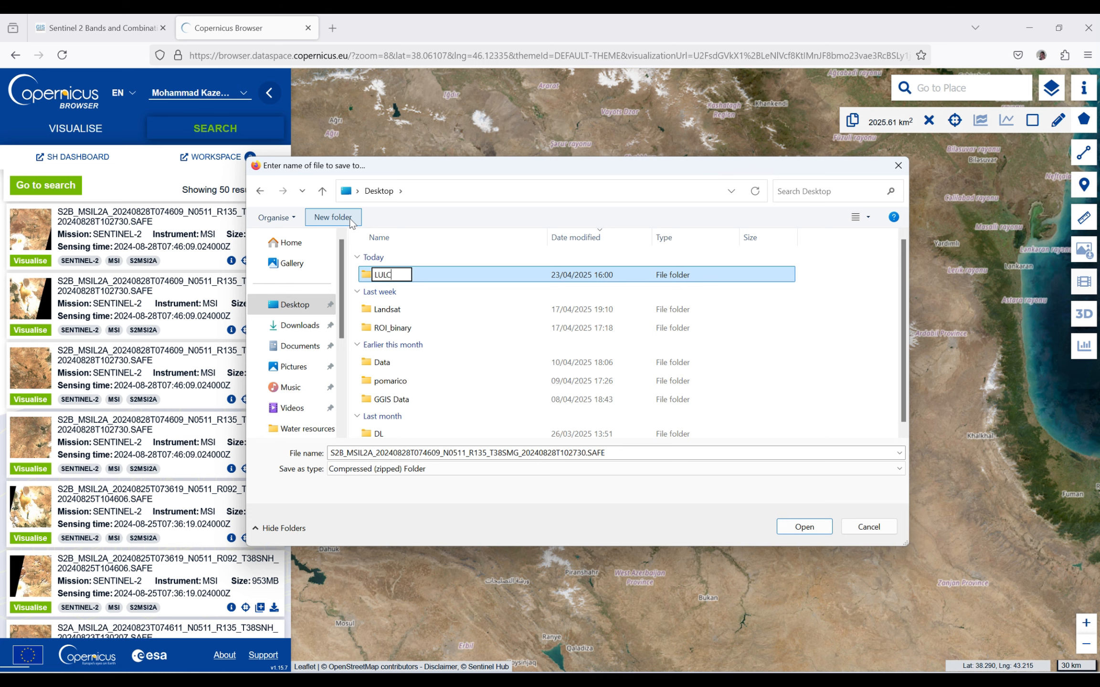
{"action": "key", "text": "Return"}
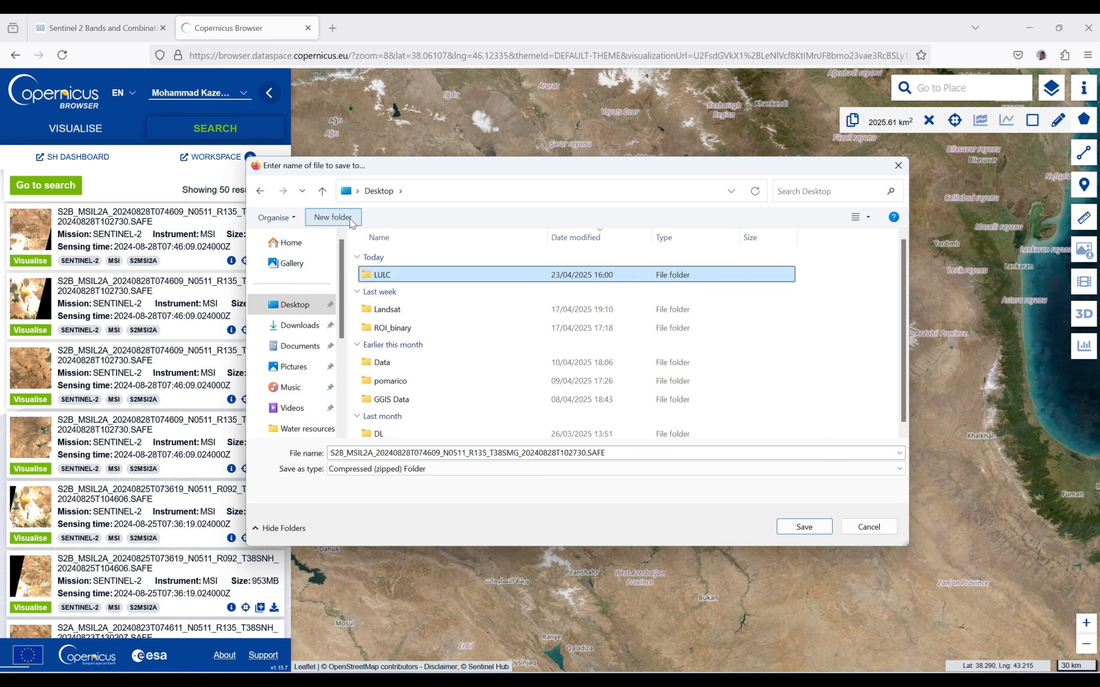
{"action": "key", "text": "Return"}
- Create a subfolder named S2A inside LULC and save the Sentinel-2 scene's zip file there
{"action": "left_click", "coordinate": [339, 218]}
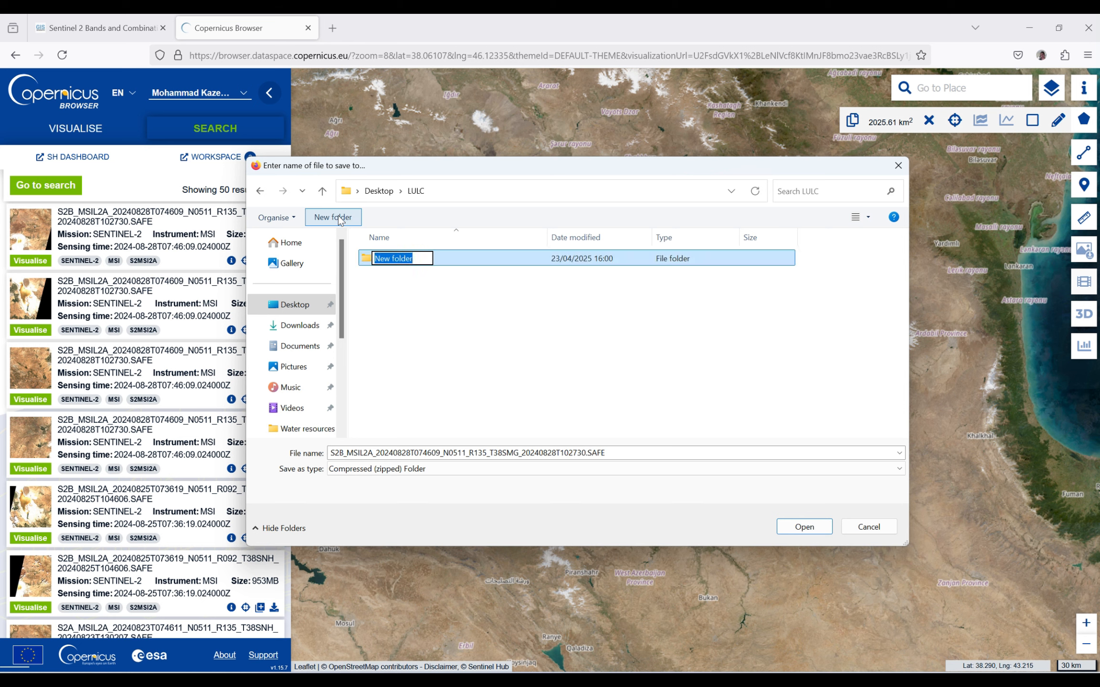
{"action": "type", "text": "S"}
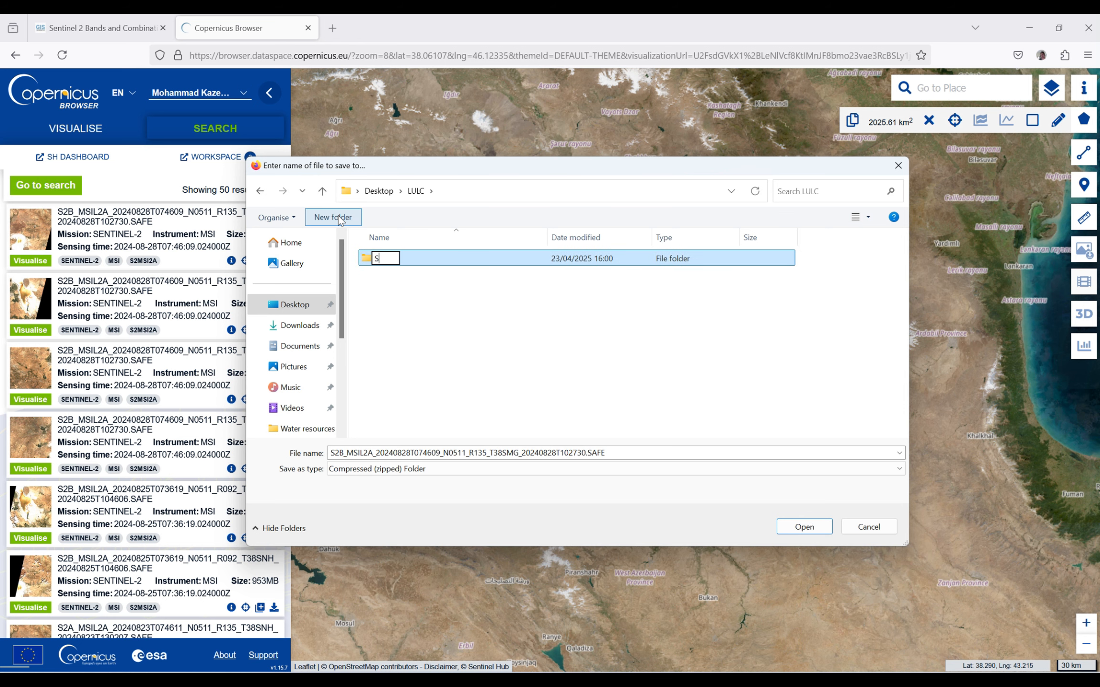
{"action": "type", "text": "2A"}
{"action": "key", "text": "Return"}
{"action": "double_click", "coordinate": [430, 263]}
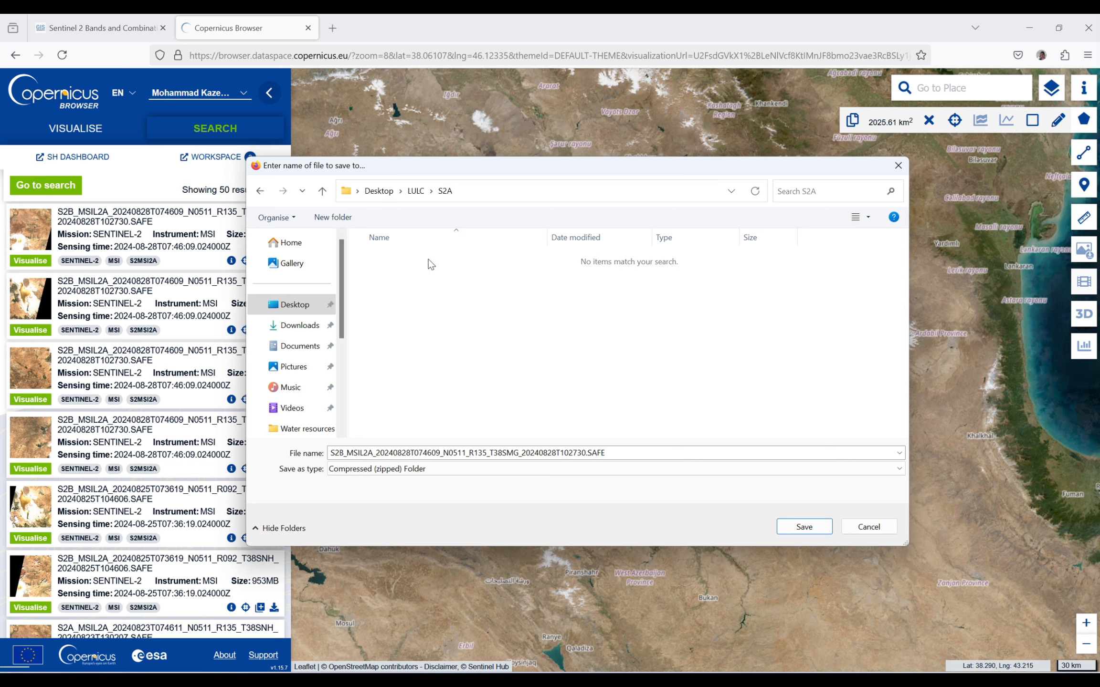
{"action": "left_click", "coordinate": [783, 527]}
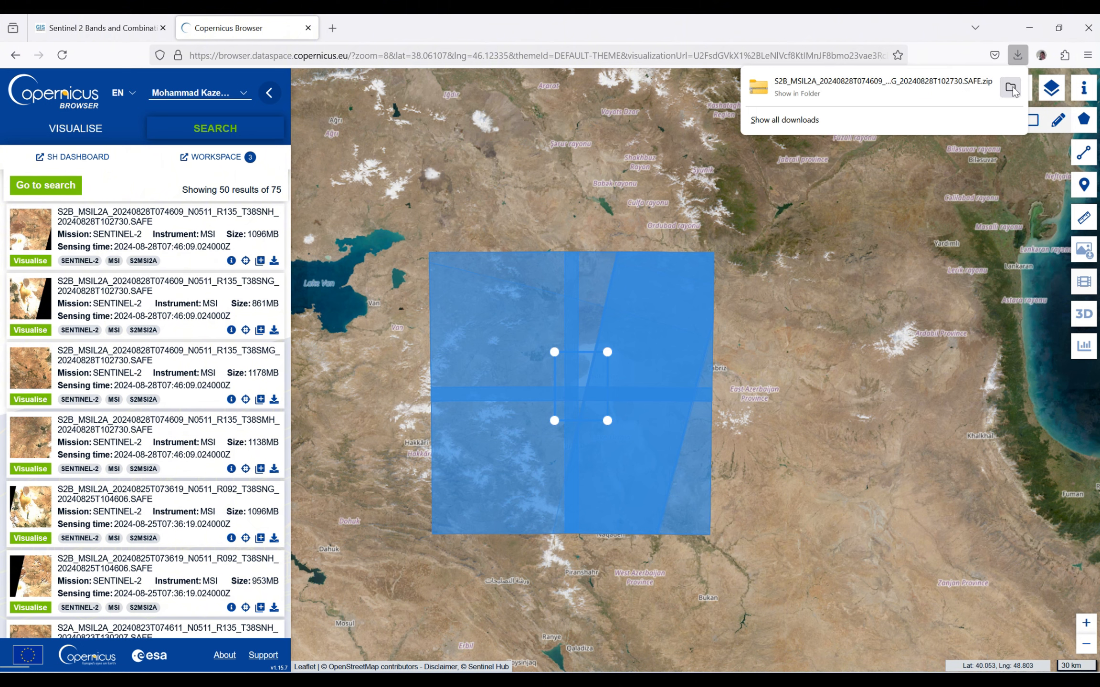
- Show the downloaded zip in its folder and extract it with WinRAR to the default destination path
{"action": "left_click", "coordinate": [1005, 90]}
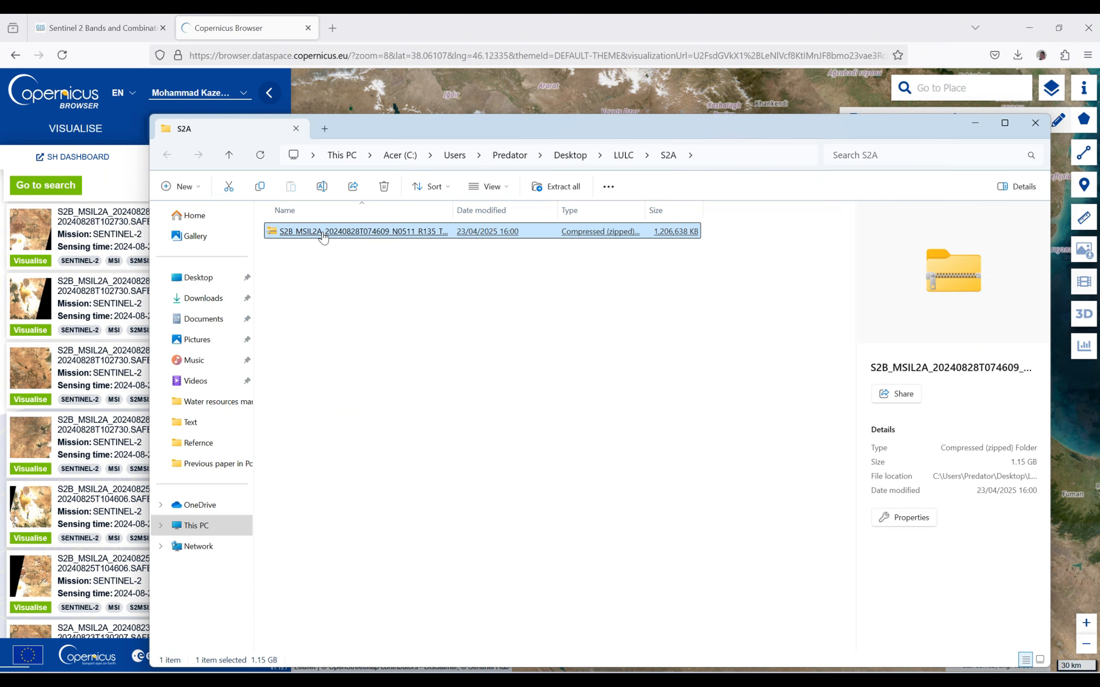
{"action": "right_click", "coordinate": [323, 237]}
{"action": "mouse_move", "coordinate": [453, 548]}
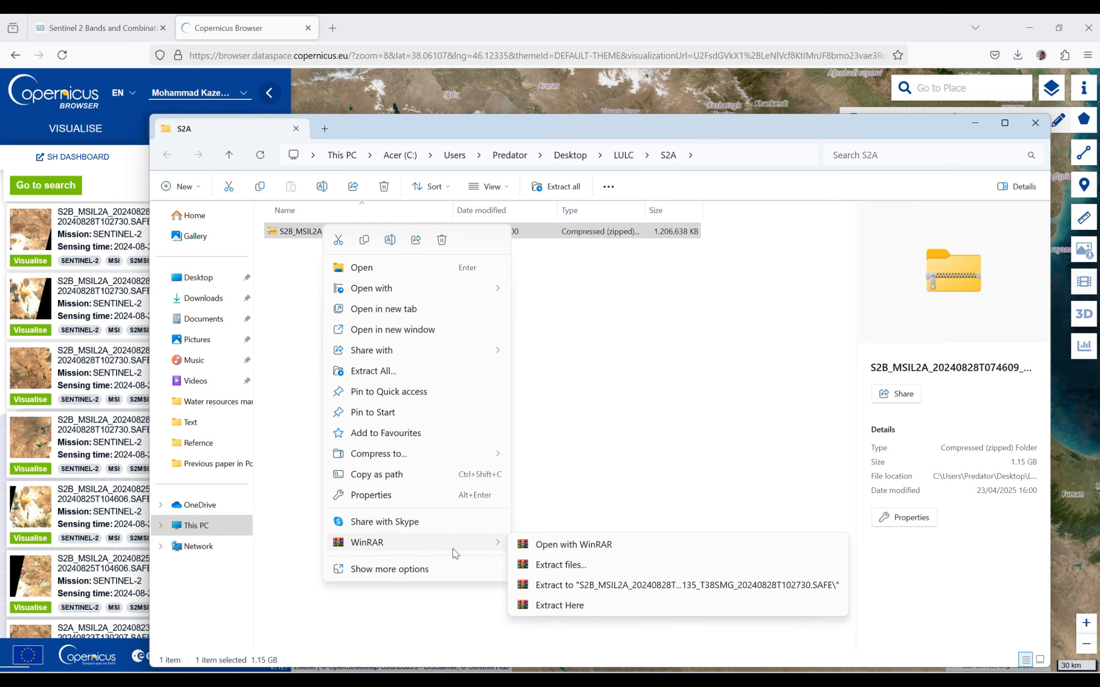
{"action": "left_click", "coordinate": [535, 563]}
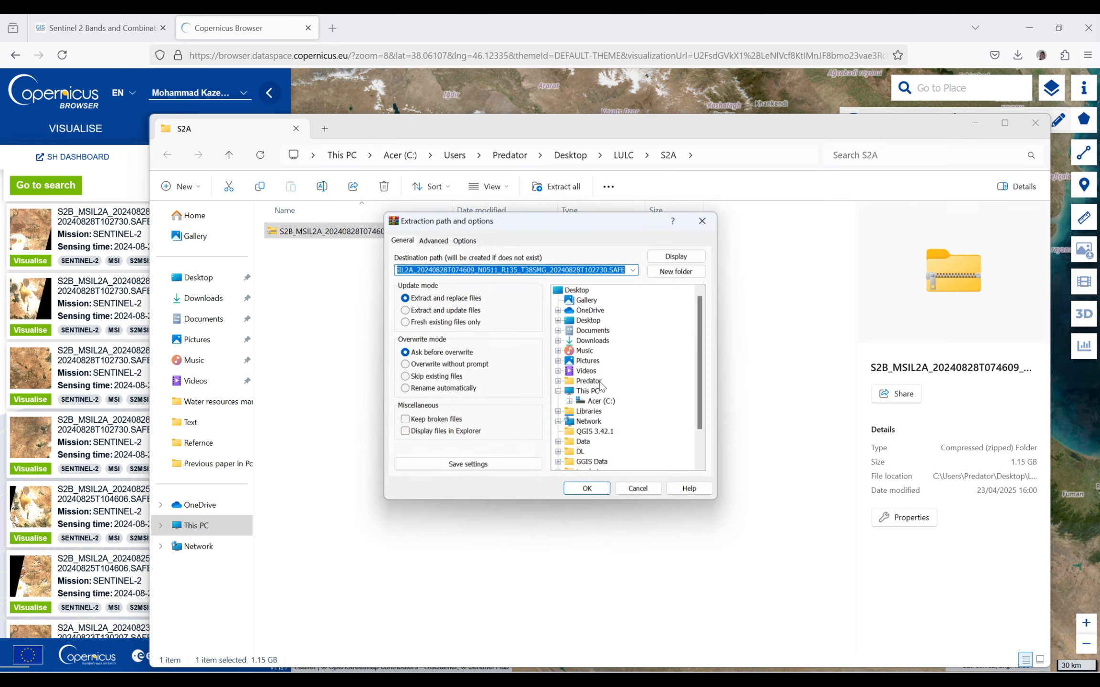
{"action": "left_click", "coordinate": [592, 493]}
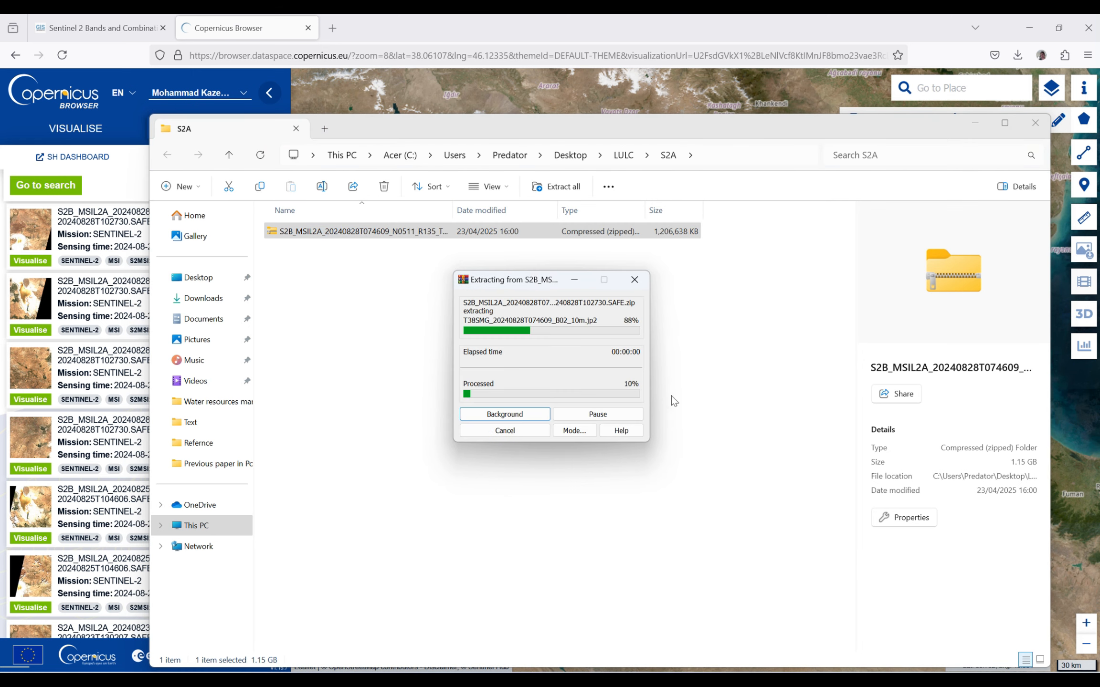
- Switch to QGIS and start browsing for raster dataset files in the Data Source Manager
{"action": "left_click", "coordinate": [1024, 22]}
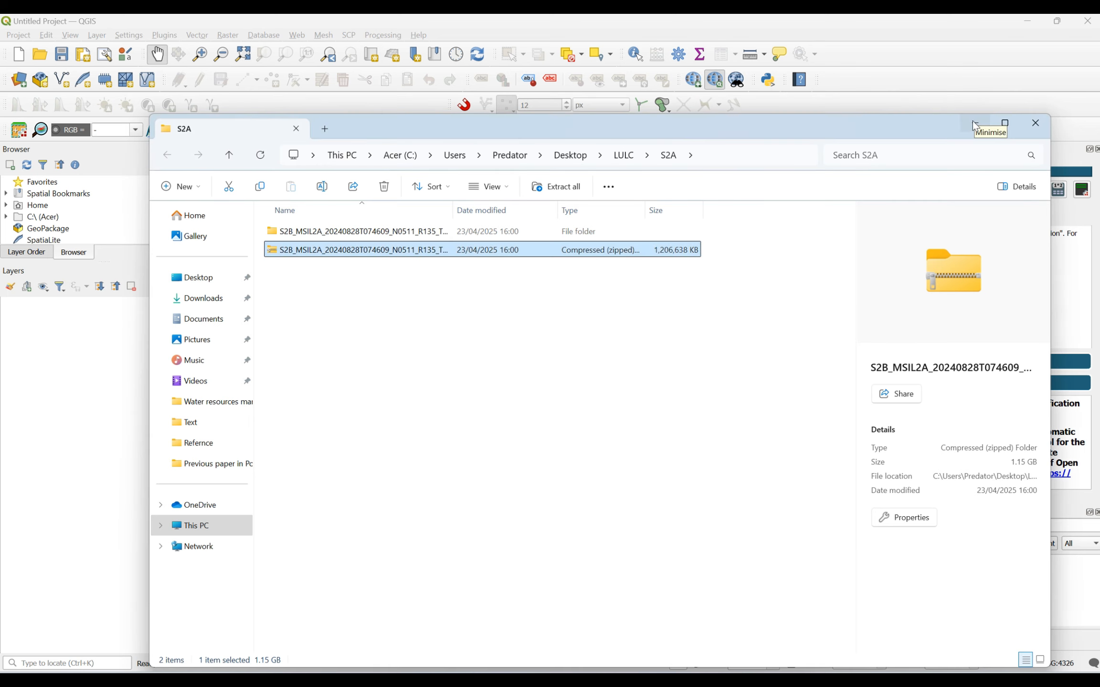
{"action": "left_click", "coordinate": [974, 122]}
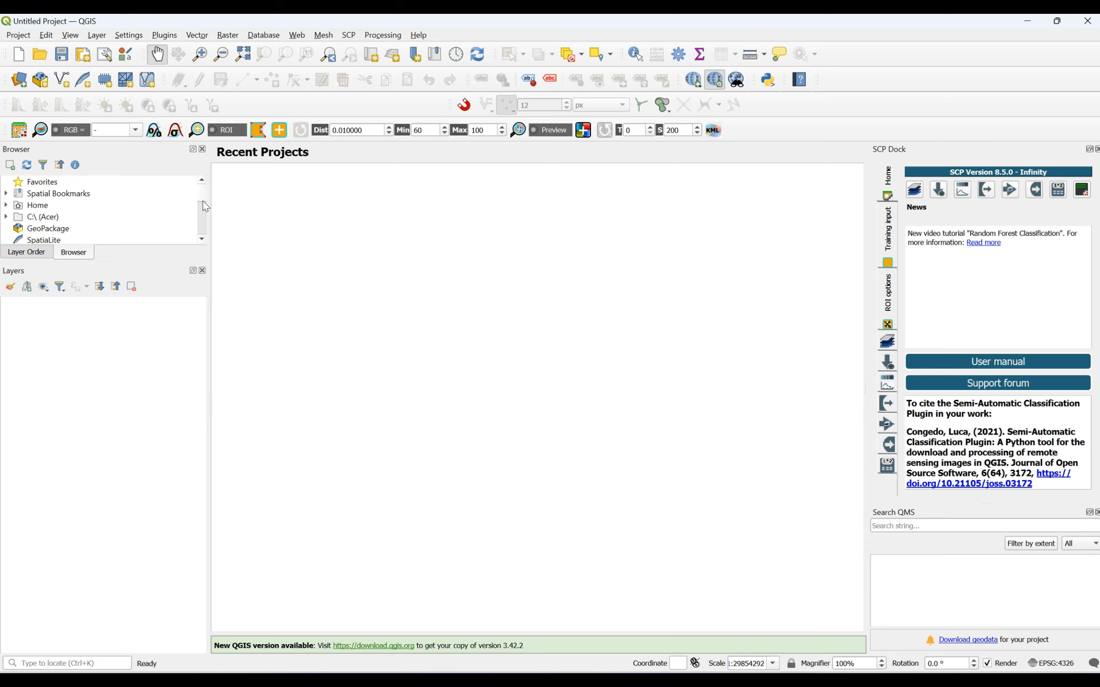
{"action": "left_click", "coordinate": [21, 82]}
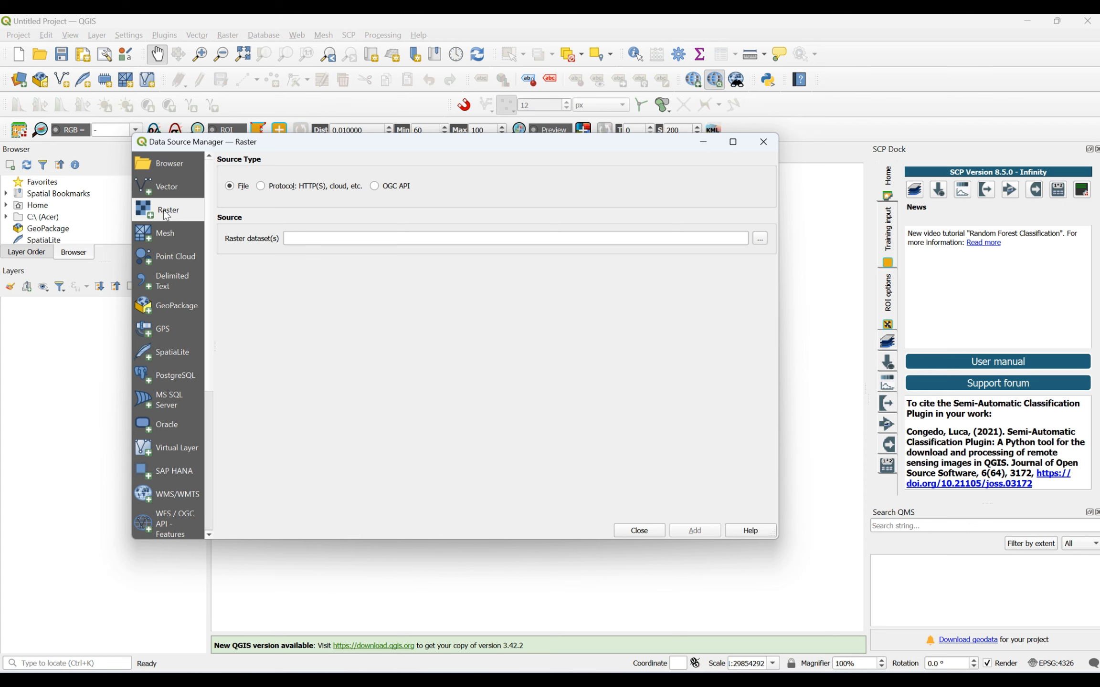
{"action": "left_click", "coordinate": [762, 238]}
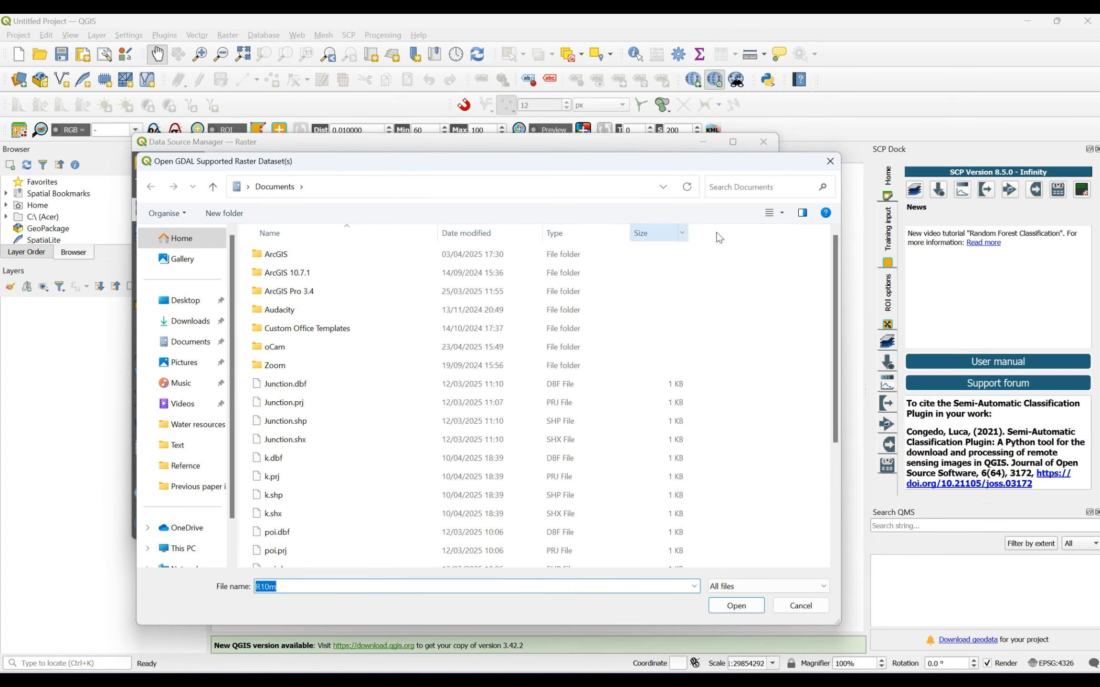
- Browse from the Desktop's LULC/S2A folder through the extracted scene's GRANULE and IMG_DATA folders to R10m
{"action": "left_click", "coordinate": [184, 300]}
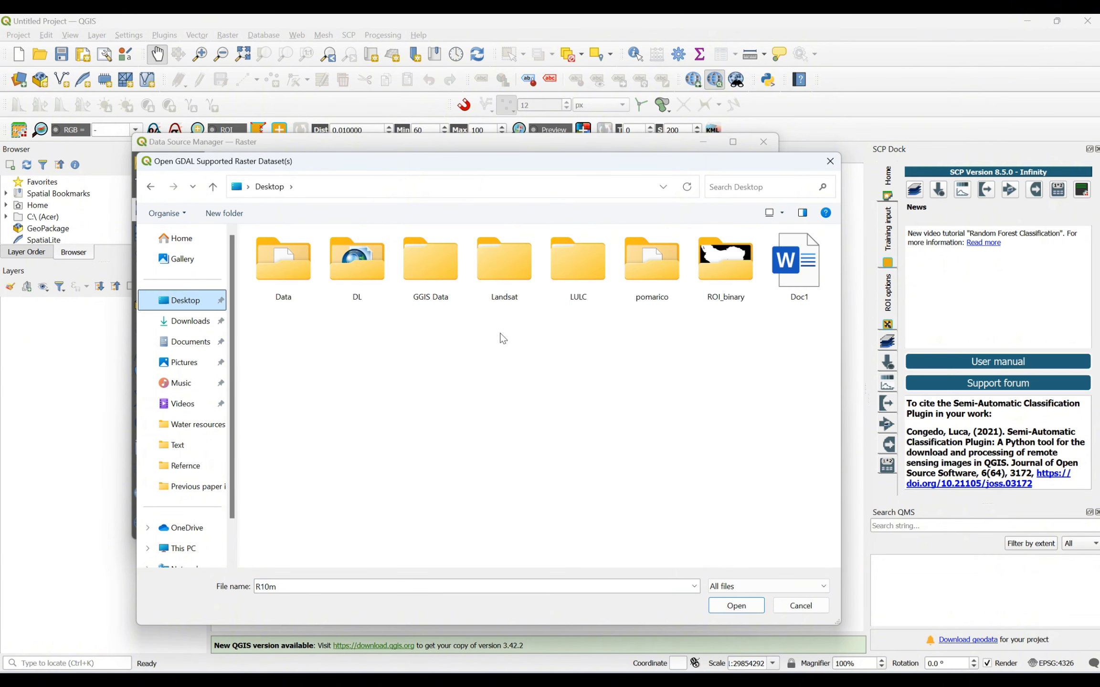
{"action": "double_click", "coordinate": [585, 270]}
{"action": "double_click", "coordinate": [301, 253]}
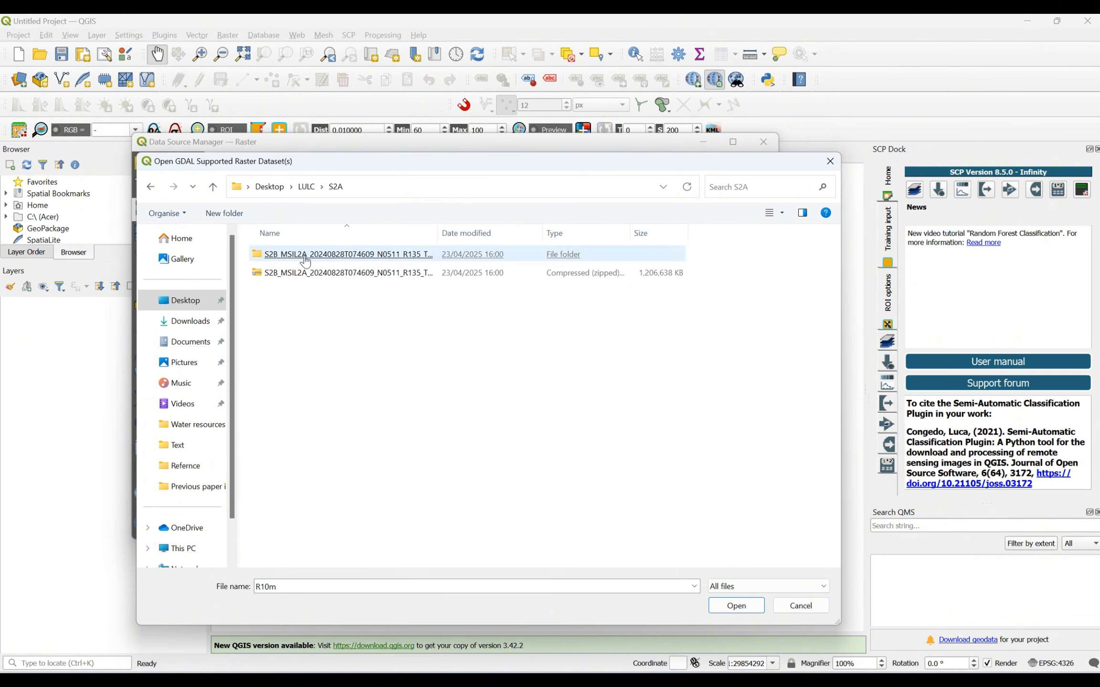
{"action": "double_click", "coordinate": [325, 255]}
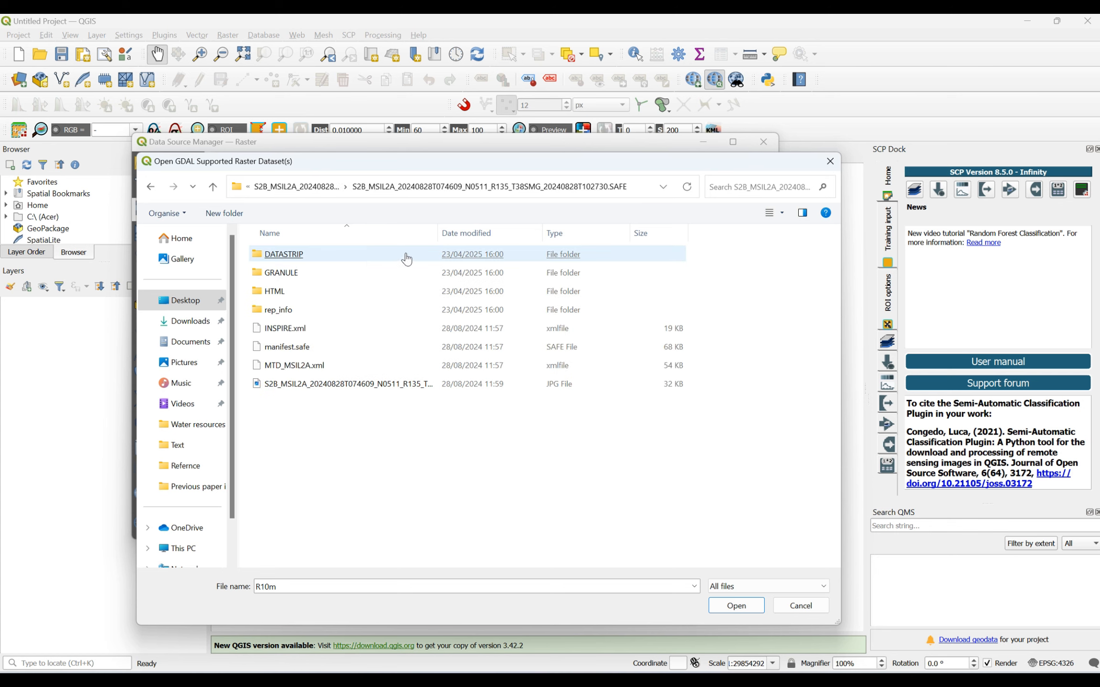
{"action": "left_click", "coordinate": [292, 281]}
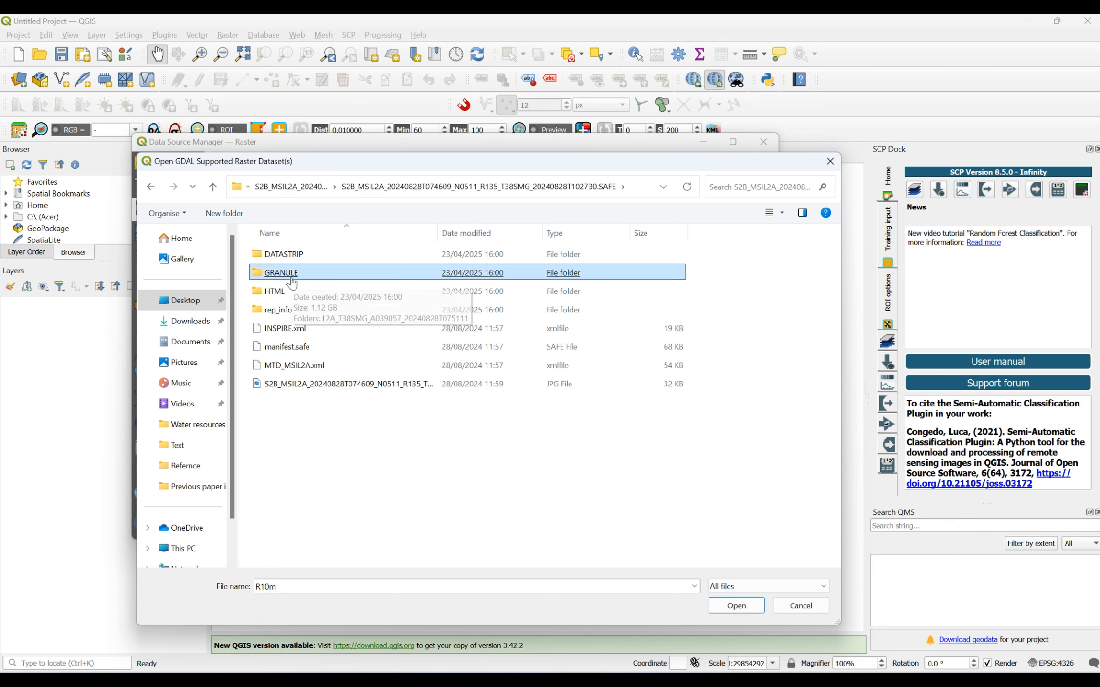
{"action": "double_click", "coordinate": [292, 276]}
{"action": "double_click", "coordinate": [320, 255]}
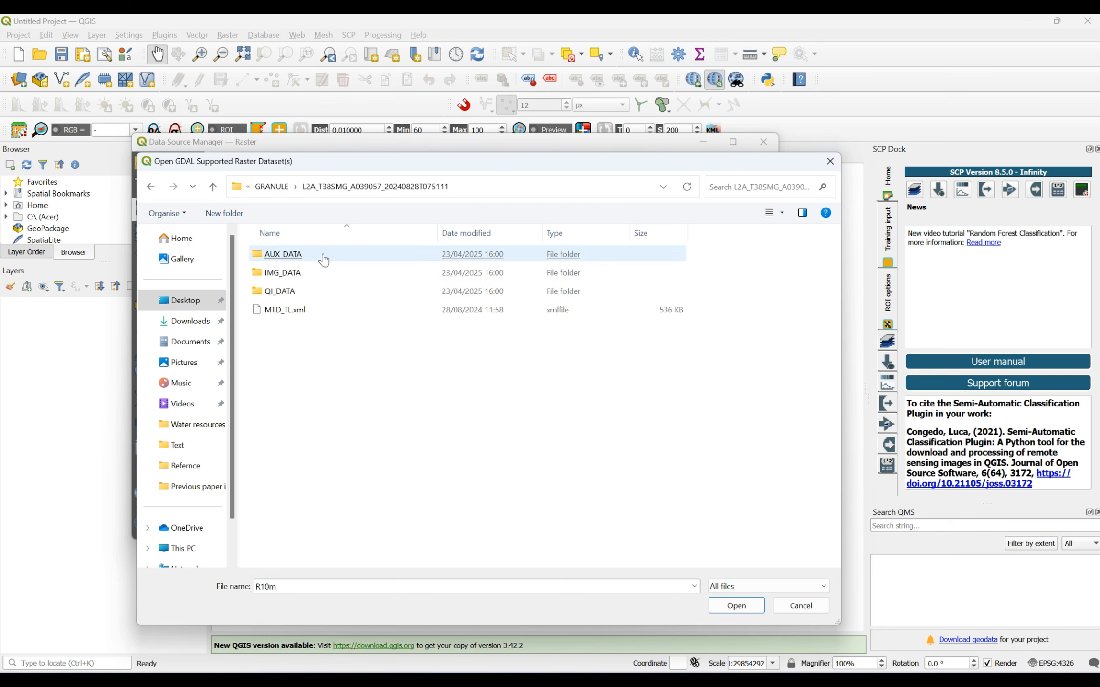
{"action": "double_click", "coordinate": [292, 275]}
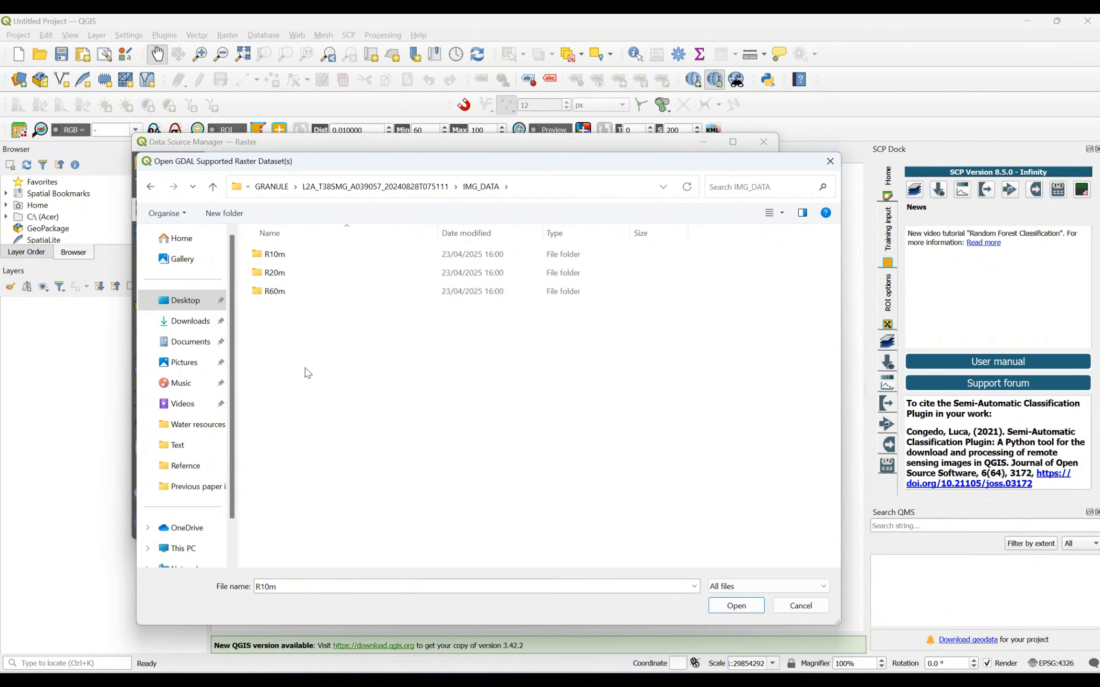
{"action": "double_click", "coordinate": [292, 255]}
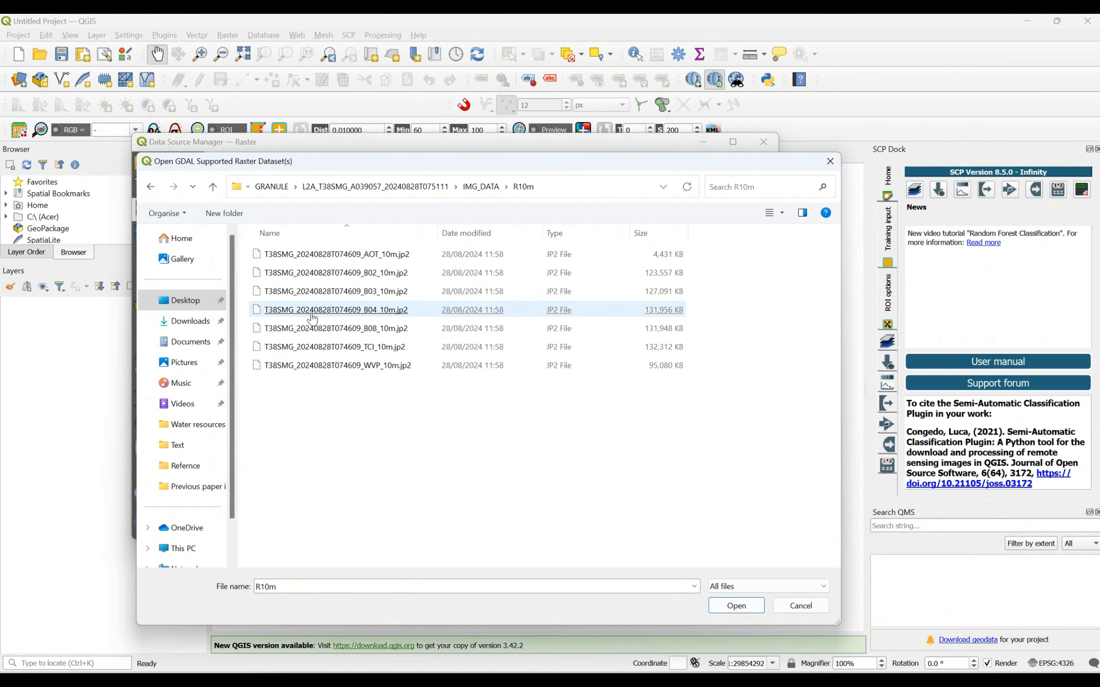
- Add the 10 m bands B02, B03, B04 and B08 to the project as raster layers
{"action": "left_click", "coordinate": [352, 281]}
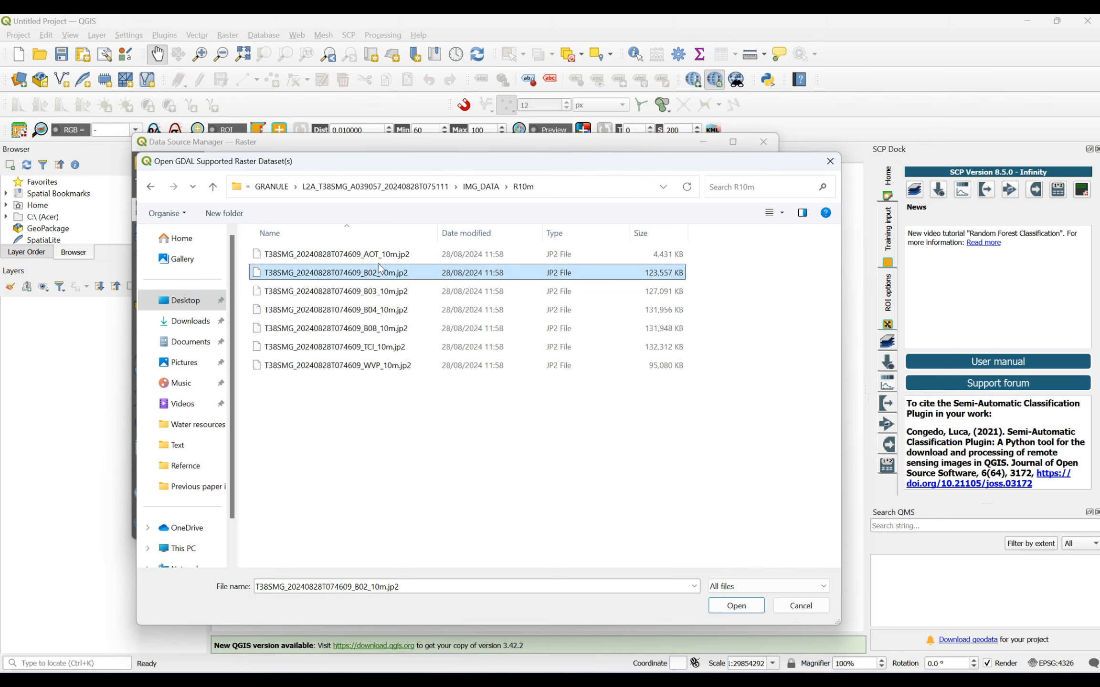
{"action": "left_click", "coordinate": [362, 292], "text": "ctrl"}
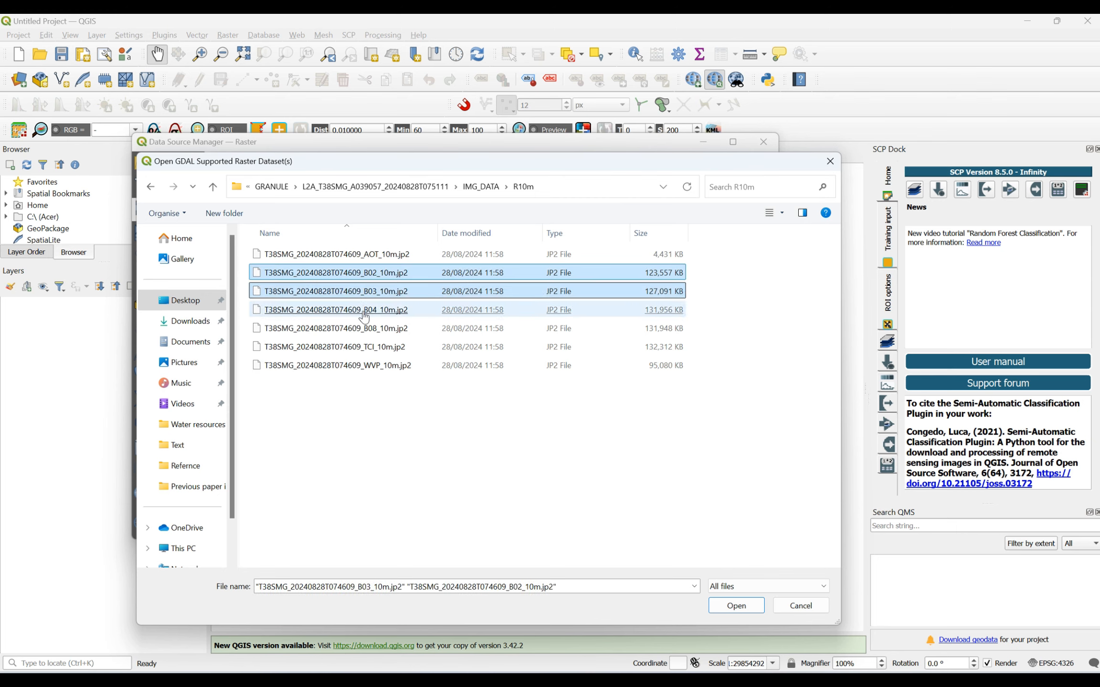
{"action": "left_click", "coordinate": [364, 310], "text": "ctrl"}
{"action": "left_click", "coordinate": [366, 329], "text": "ctrl"}
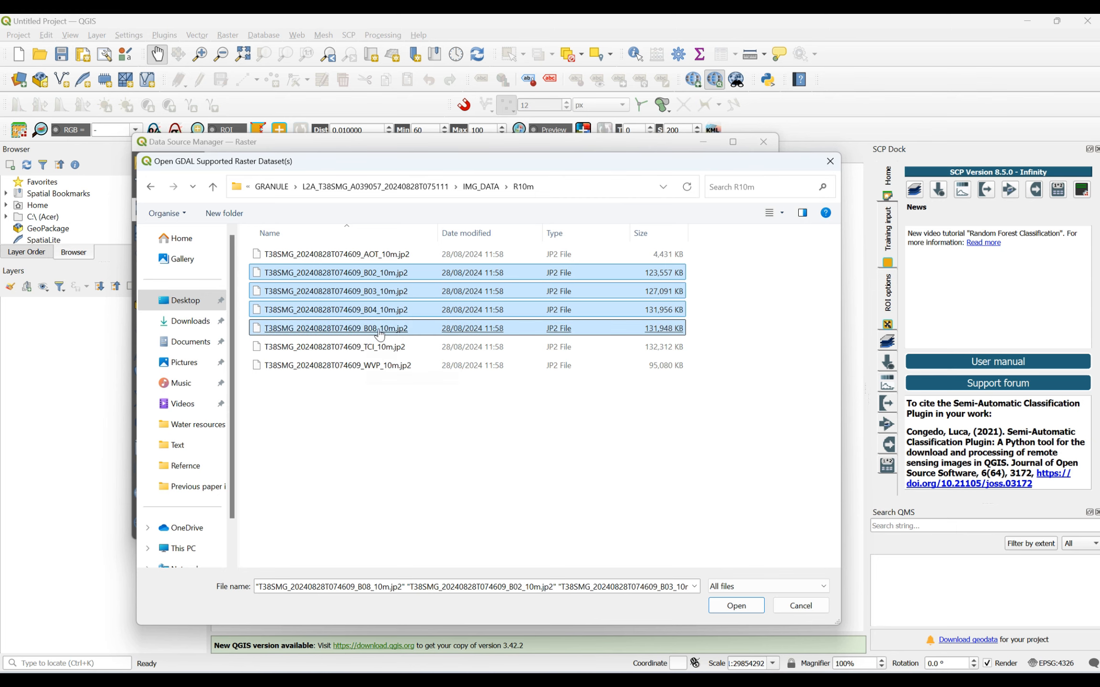
{"action": "left_click", "coordinate": [725, 606]}
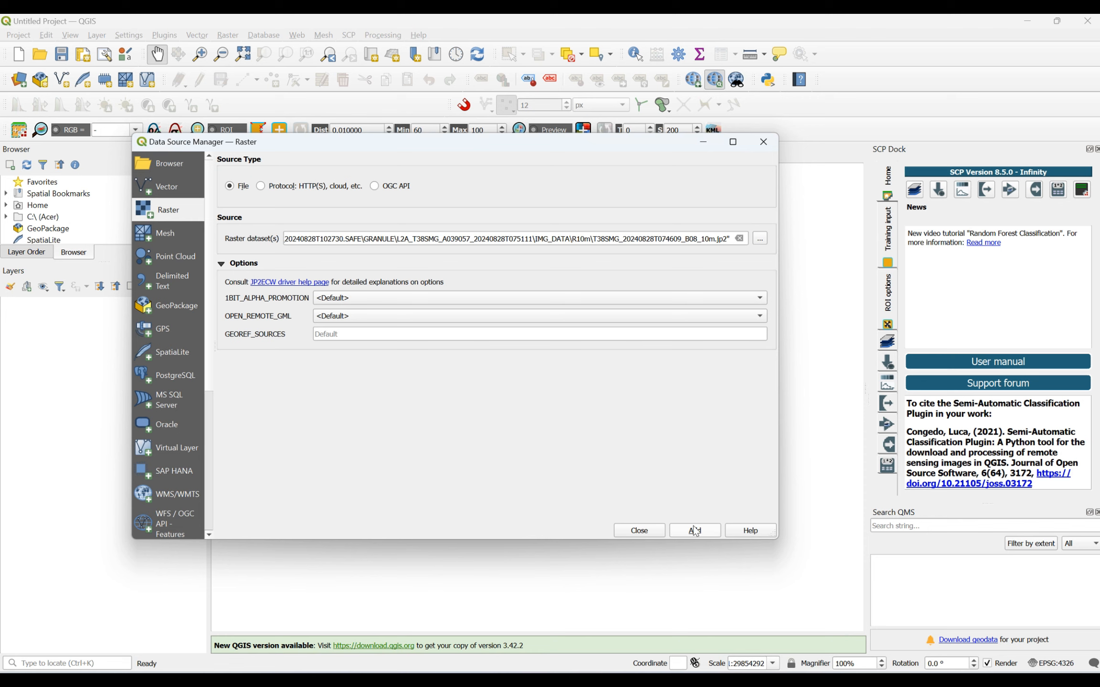
{"action": "left_click", "coordinate": [695, 531]}
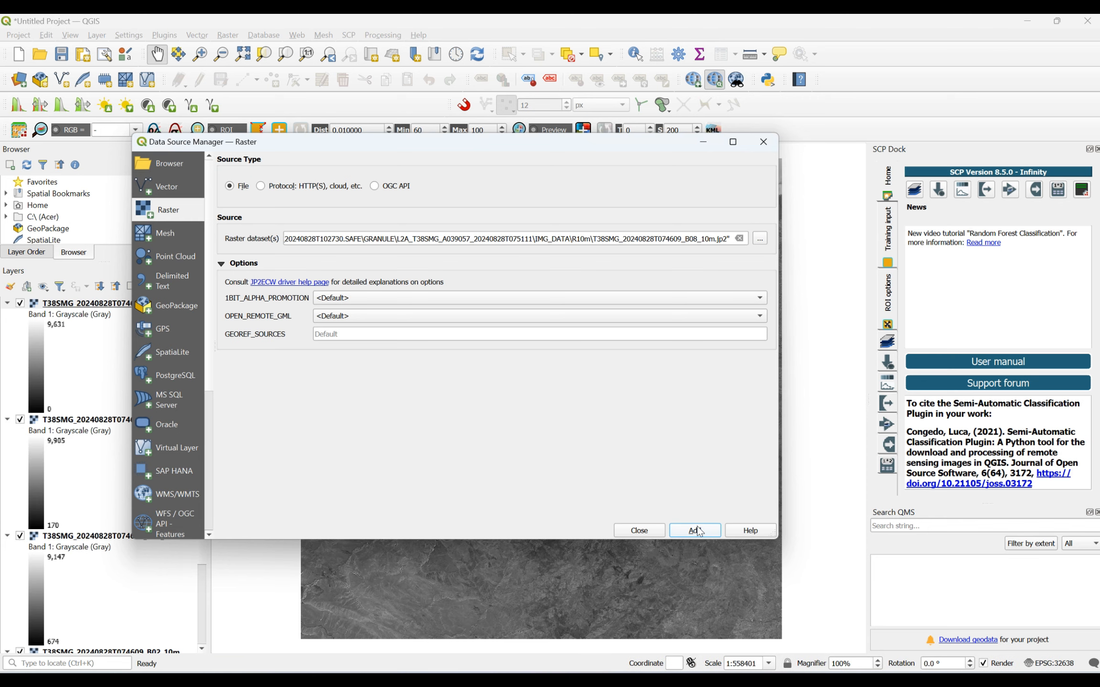
- Add the 20 m bands B11 and B12 from the R20m folder as raster layers and close the Data Source Manager
{"action": "left_click", "coordinate": [766, 240]}
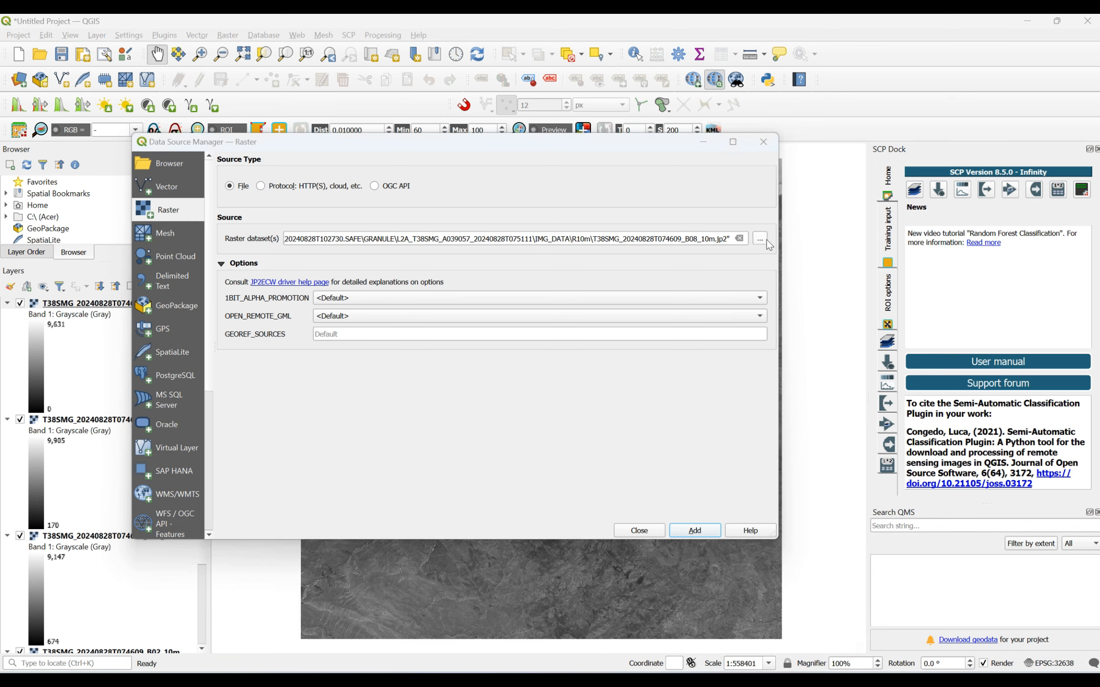
{"action": "left_click", "coordinate": [471, 192]}
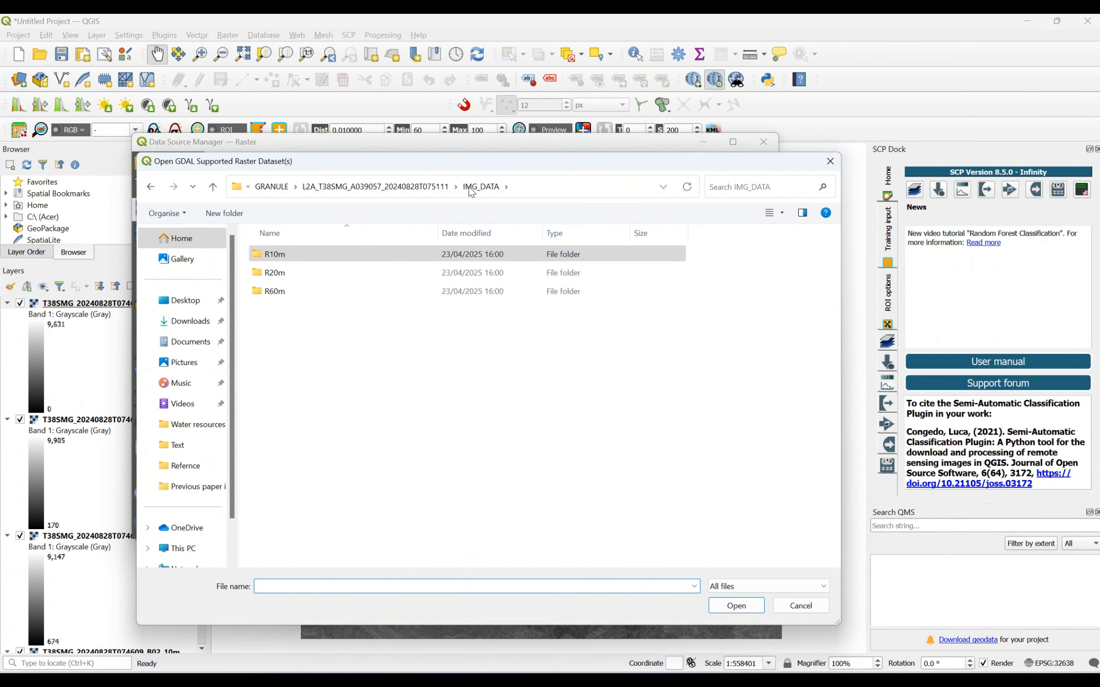
{"action": "double_click", "coordinate": [279, 292]}
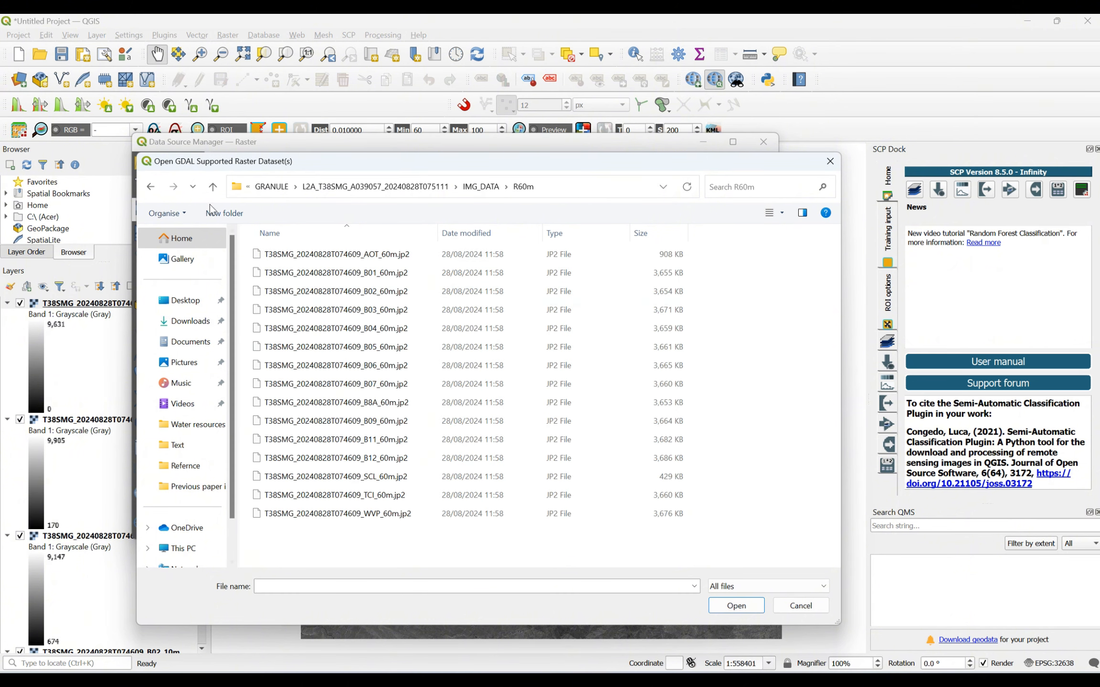
{"action": "left_click", "coordinate": [212, 187]}
{"action": "double_click", "coordinate": [277, 274]}
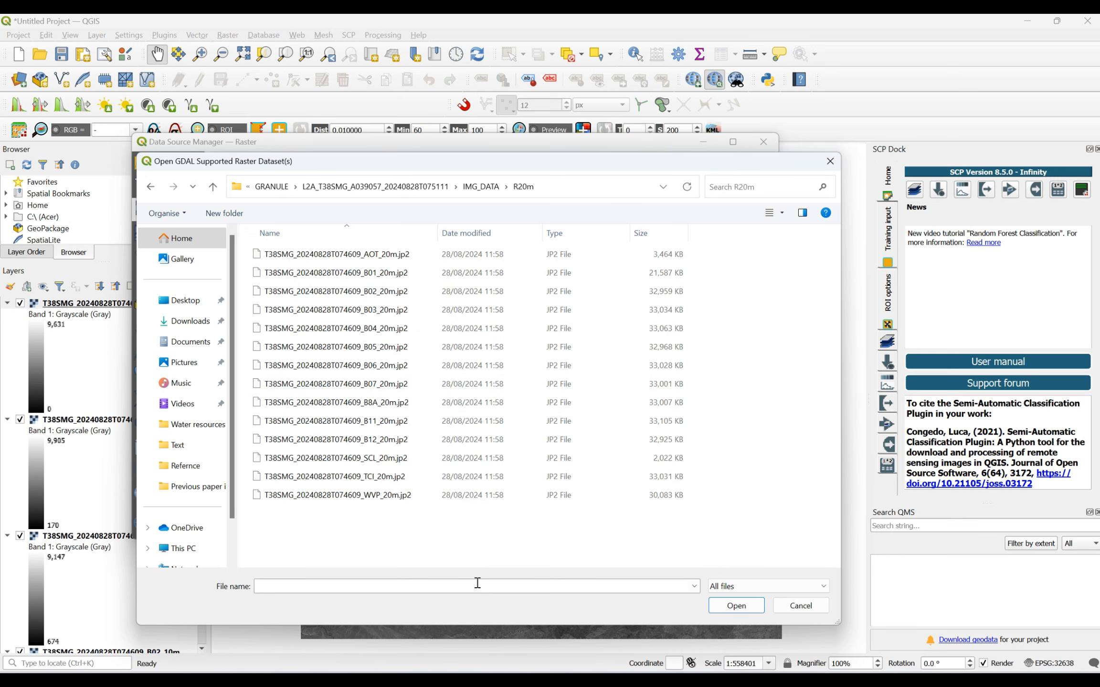
{"action": "left_click", "coordinate": [357, 426]}
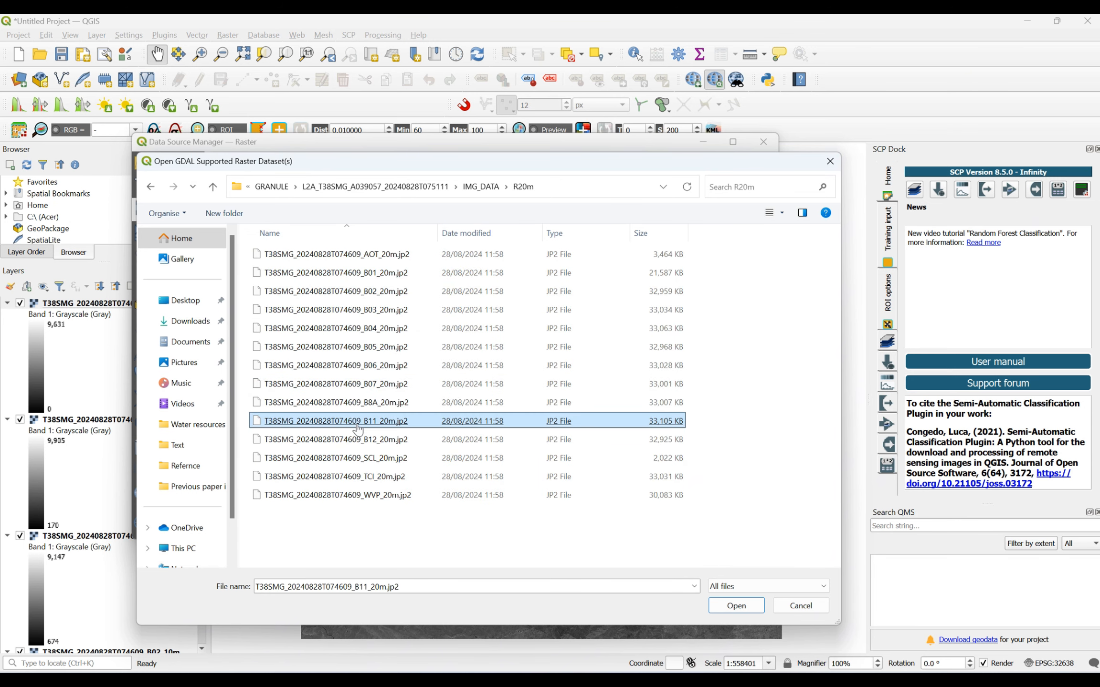
{"action": "left_click", "coordinate": [358, 439], "text": "ctrl"}
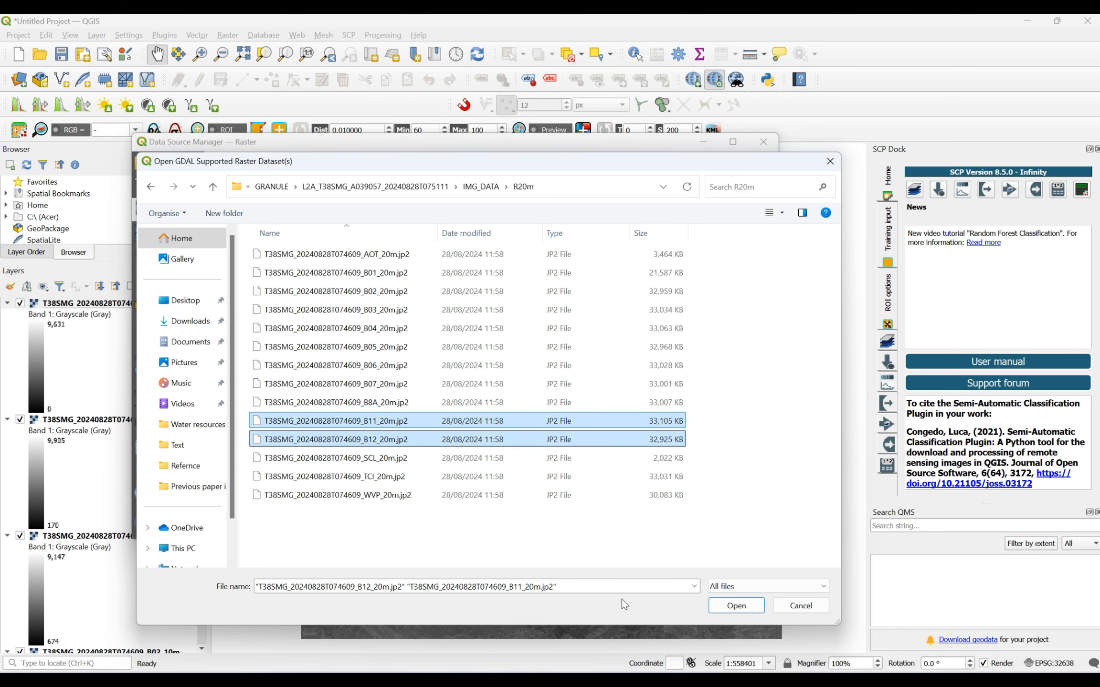
{"action": "left_click", "coordinate": [730, 607]}
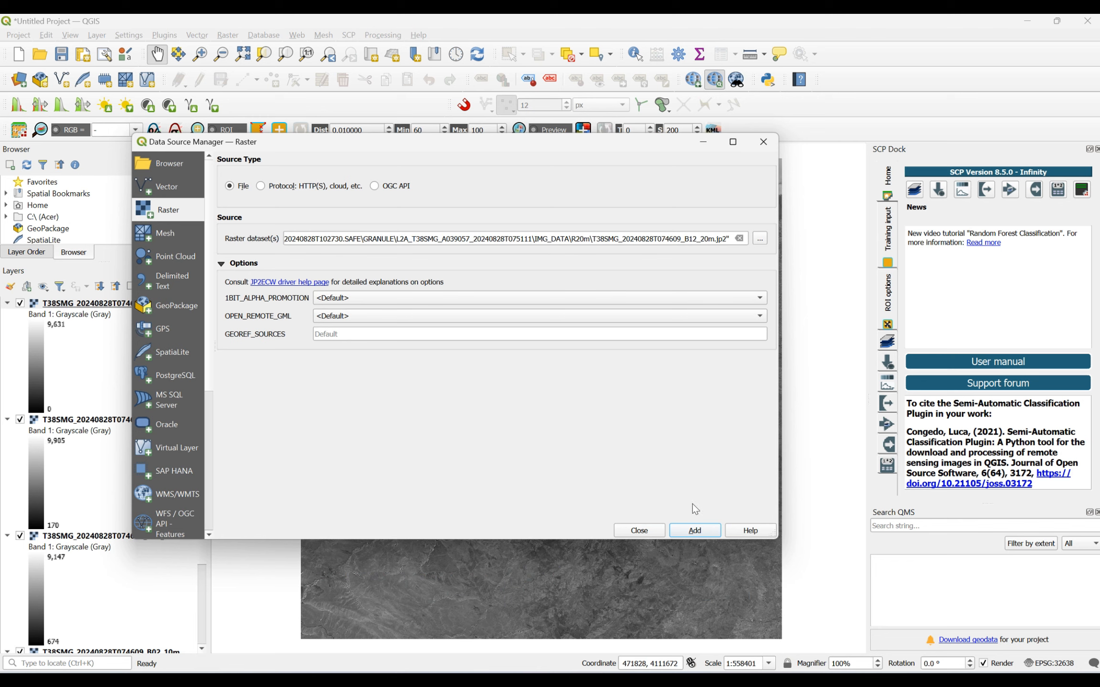
{"action": "left_click", "coordinate": [694, 530]}
{"action": "left_click", "coordinate": [657, 531]}
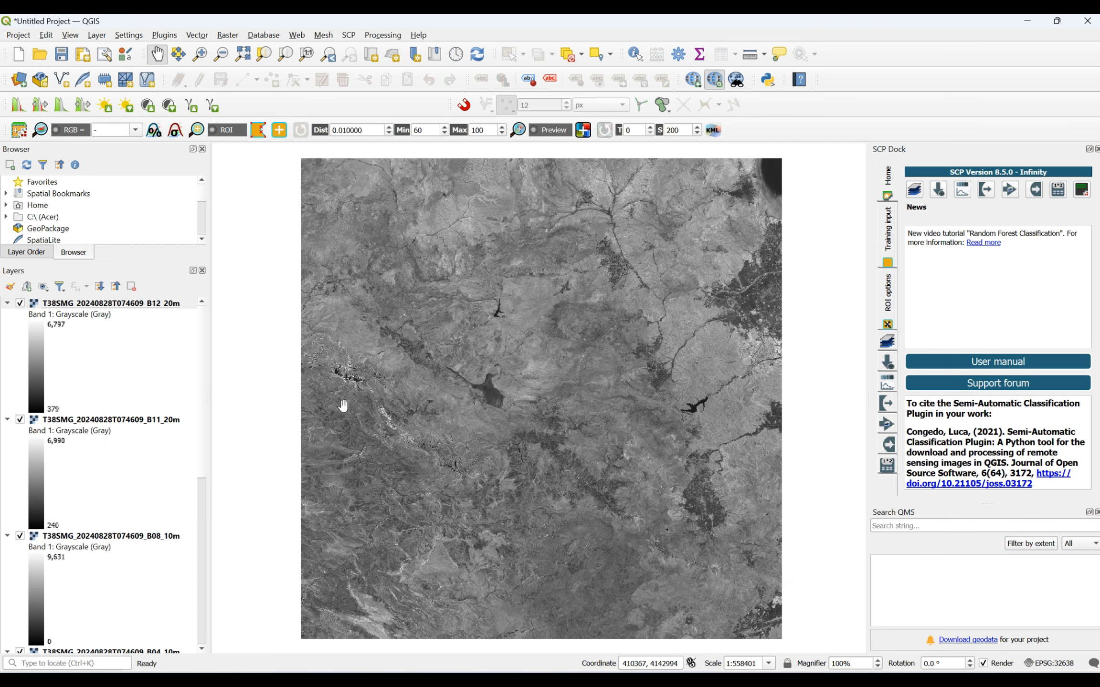
- Collapse the legends of all six band layers, B12 through B02, in the layer list
{"action": "left_click", "coordinate": [7, 304]}
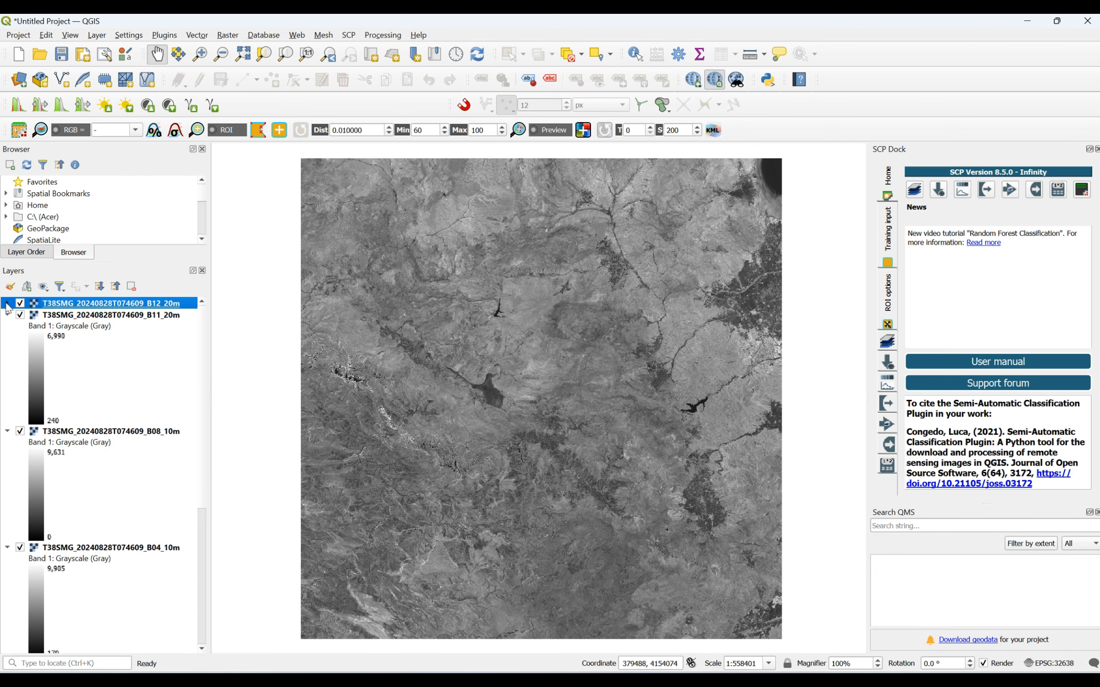
{"action": "left_click", "coordinate": [7, 315]}
{"action": "left_click", "coordinate": [7, 327]}
{"action": "left_click", "coordinate": [8, 338]}
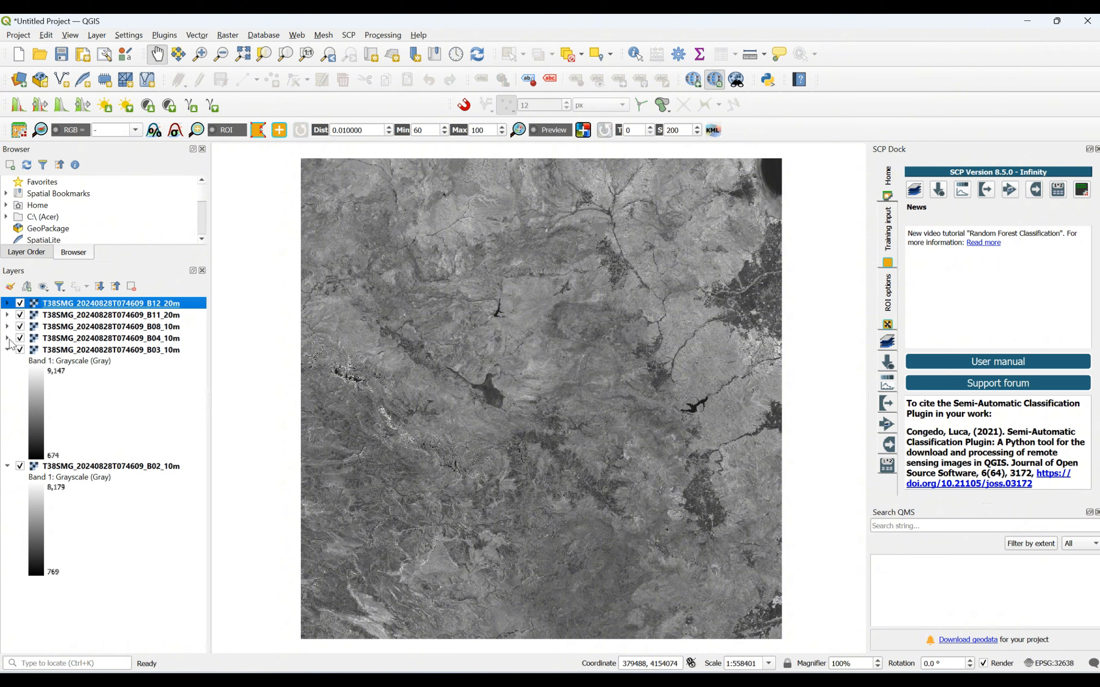
{"action": "left_click", "coordinate": [7, 350]}
{"action": "left_click", "coordinate": [7, 361]}
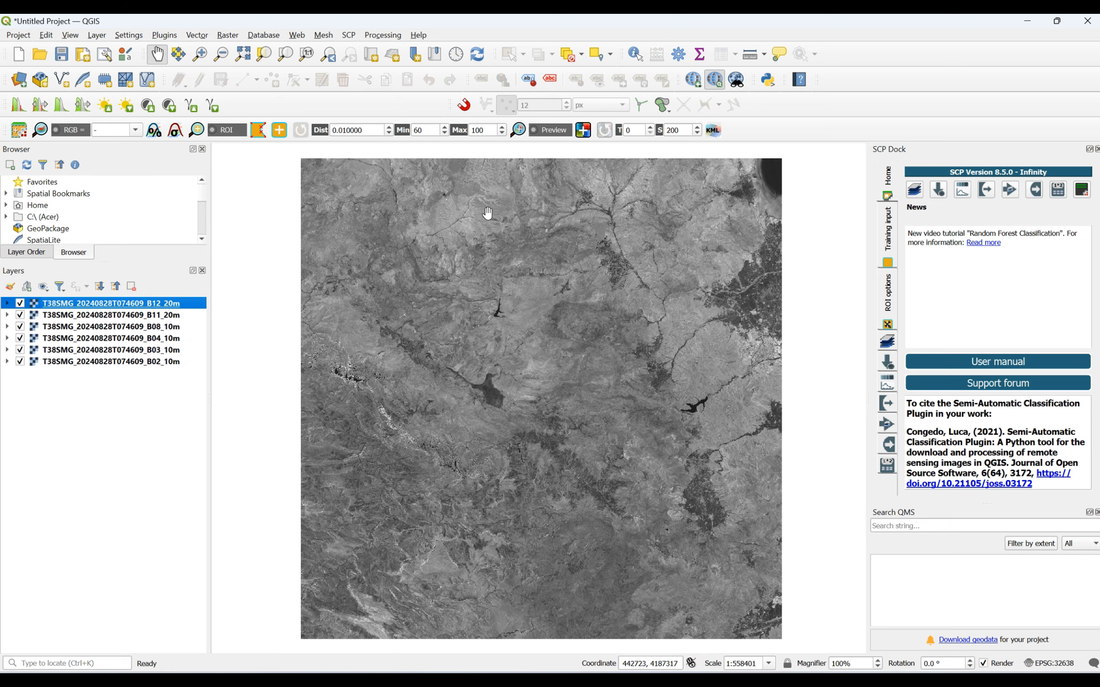
- Search the plugin manager for "semi", view the Semi-Automatic Classification Plugin's details, and close the manager
{"action": "left_click", "coordinate": [164, 36]}
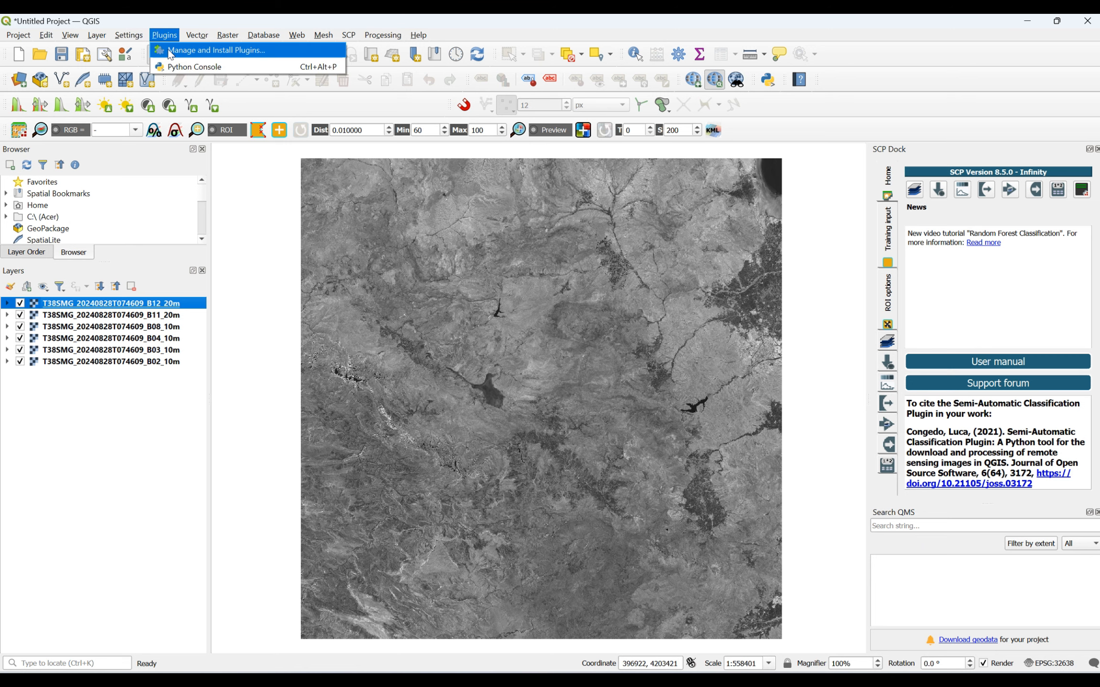
{"action": "left_click", "coordinate": [170, 51]}
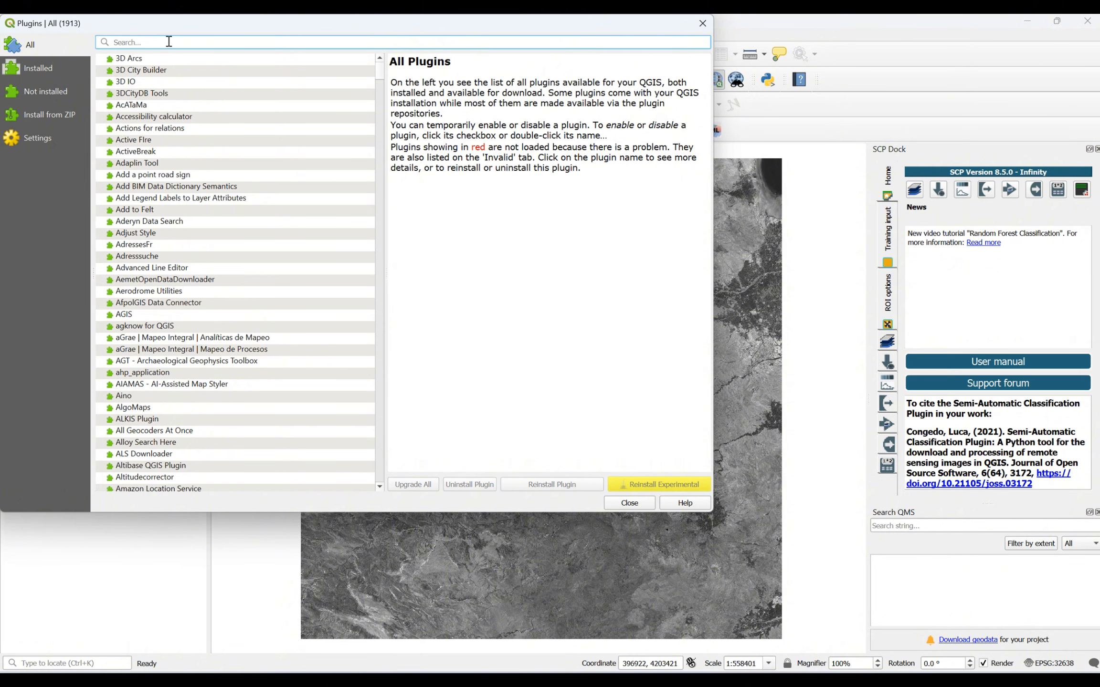
{"action": "type", "text": "semi"}
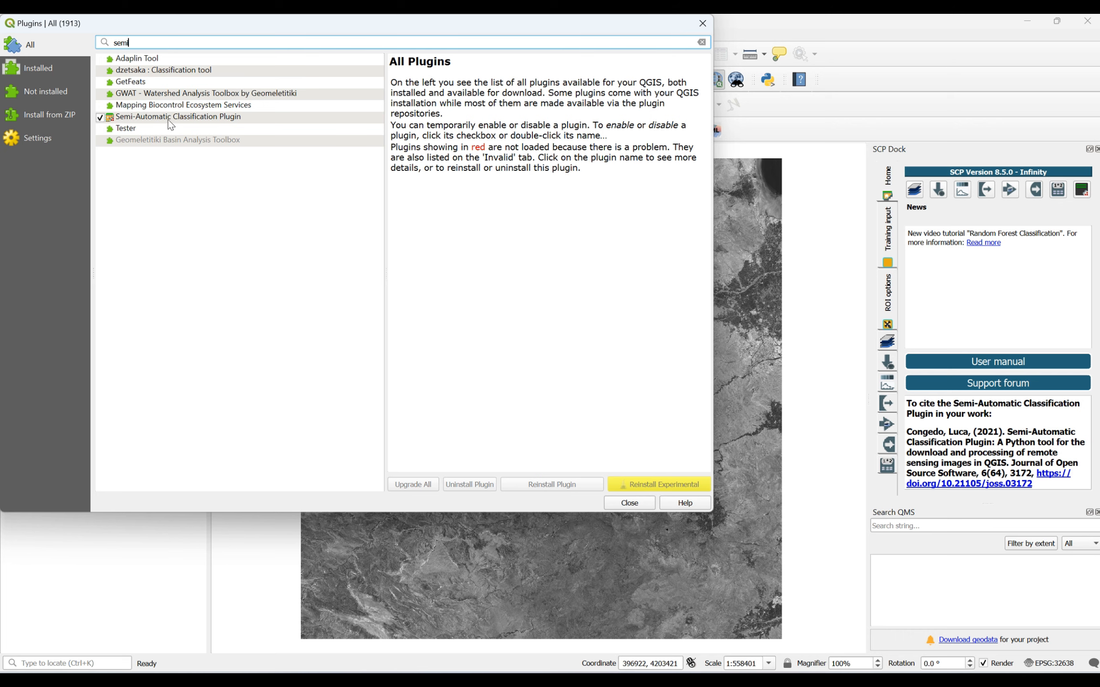
{"action": "left_click", "coordinate": [218, 119]}
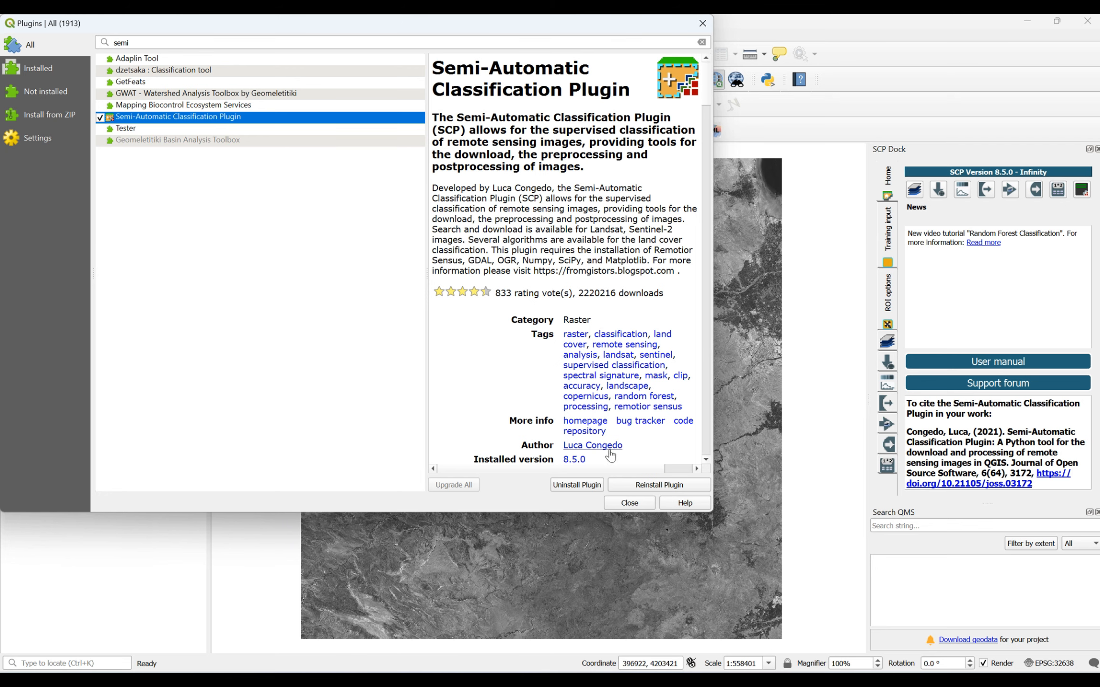
{"action": "left_click", "coordinate": [629, 505]}
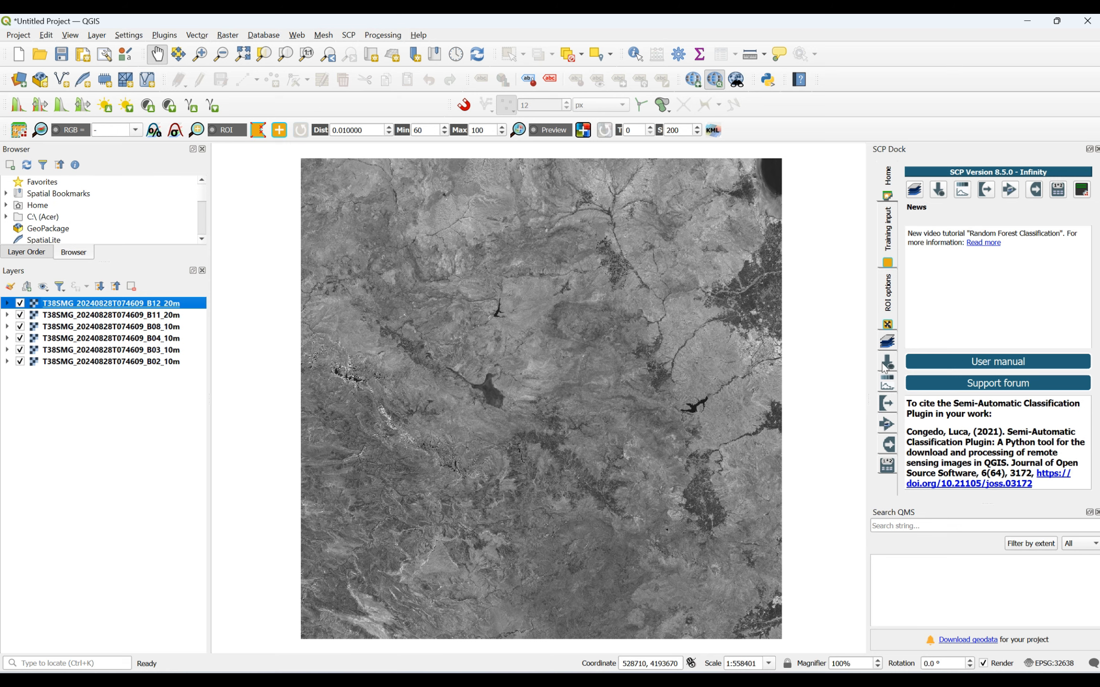
- Add all six loaded bands, B02, B03, B04, B08, B11 and B12, to band set 1 in the Semi-Automatic Classification Plugin
{"action": "left_click", "coordinate": [912, 191]}
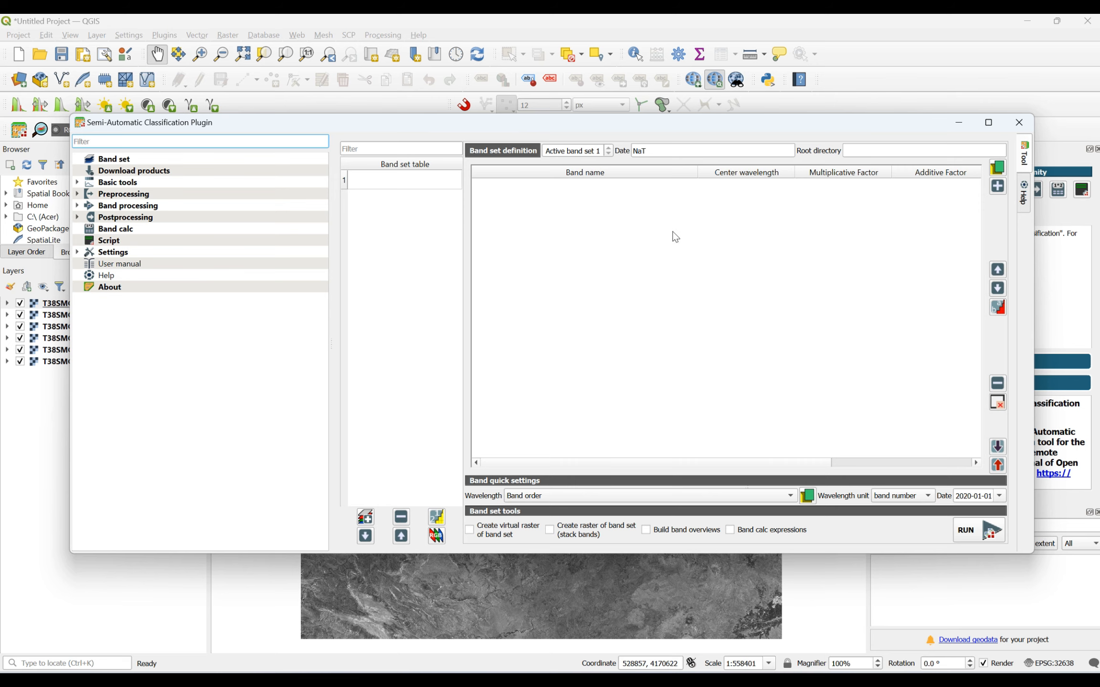
{"action": "left_click_drag", "start_coordinate": [663, 135], "coordinate": [765, 177]}
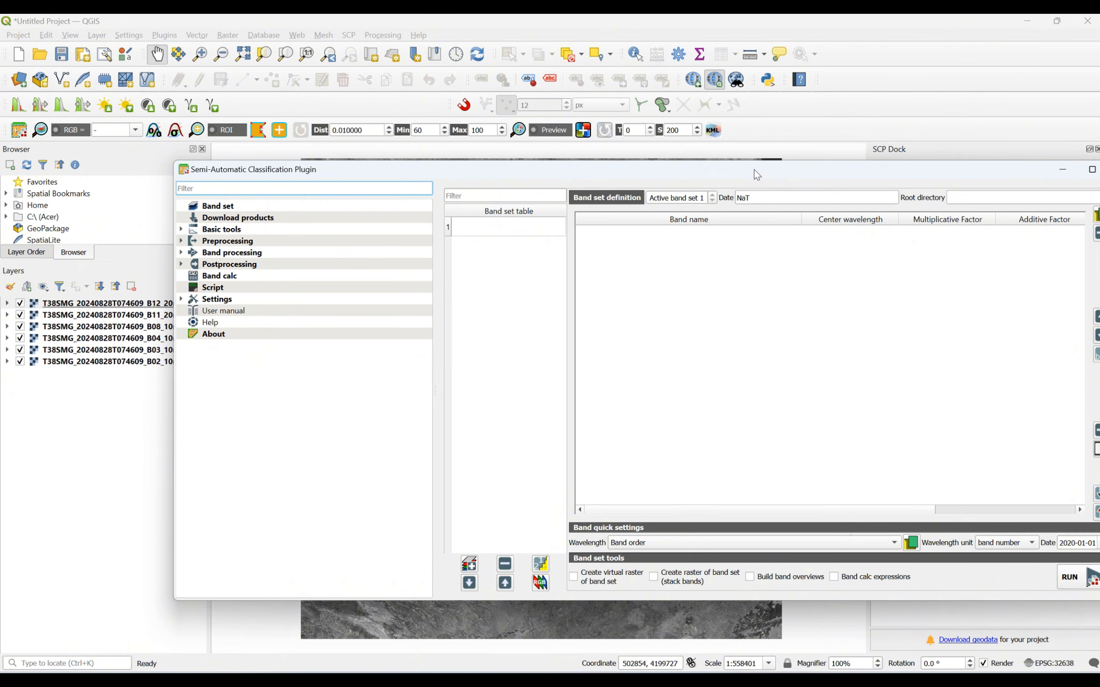
{"action": "left_click_drag", "start_coordinate": [754, 174], "coordinate": [682, 174]}
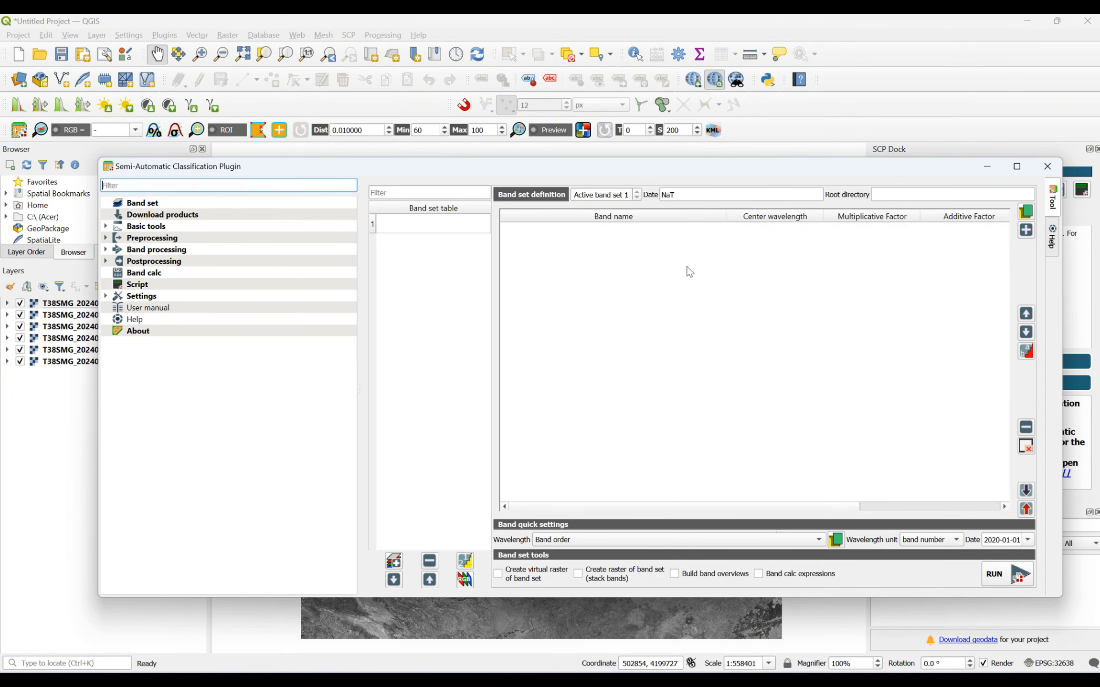
{"action": "left_click", "coordinate": [1027, 234]}
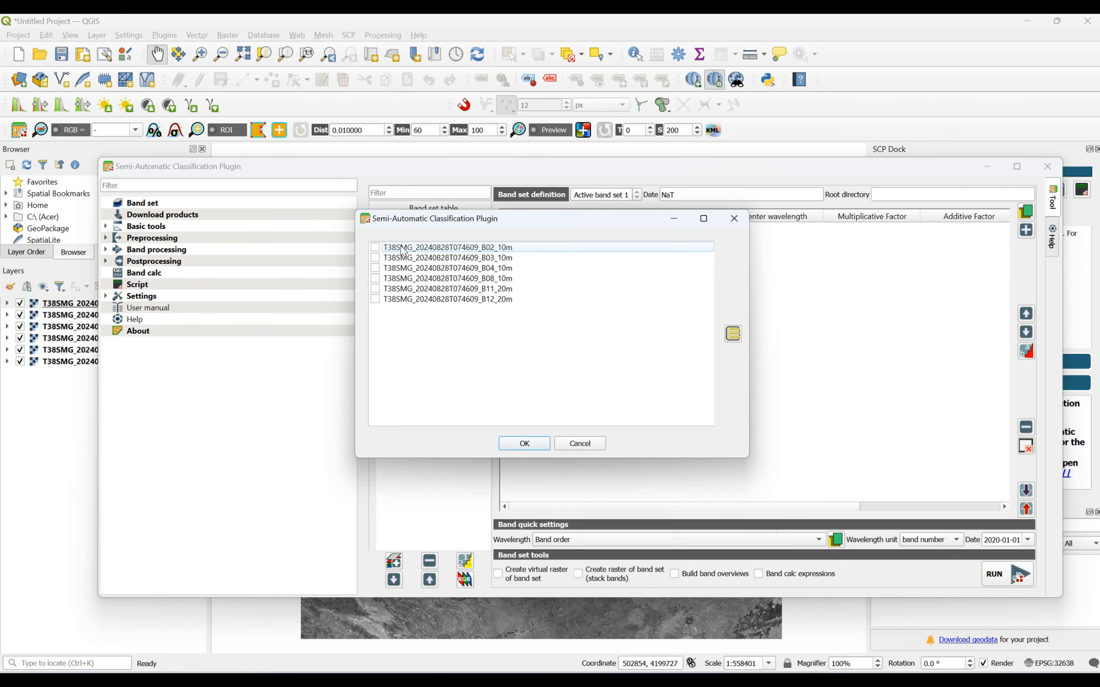
{"action": "left_click", "coordinate": [733, 336]}
{"action": "left_click", "coordinate": [517, 444]}
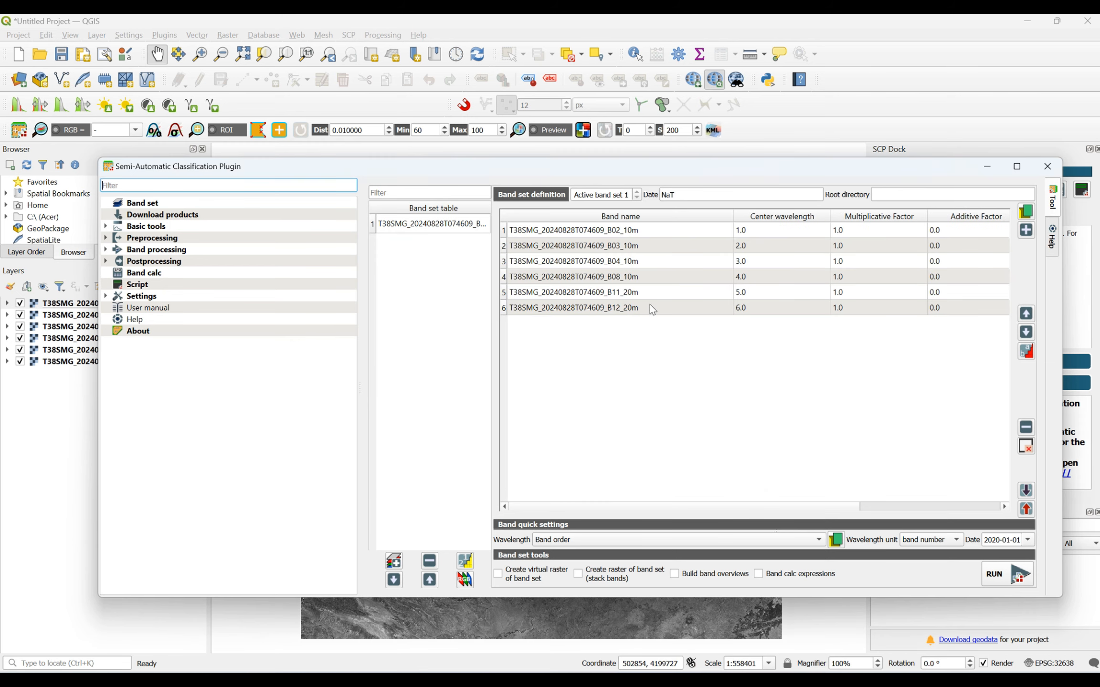
{"action": "left_click", "coordinate": [1026, 212]}
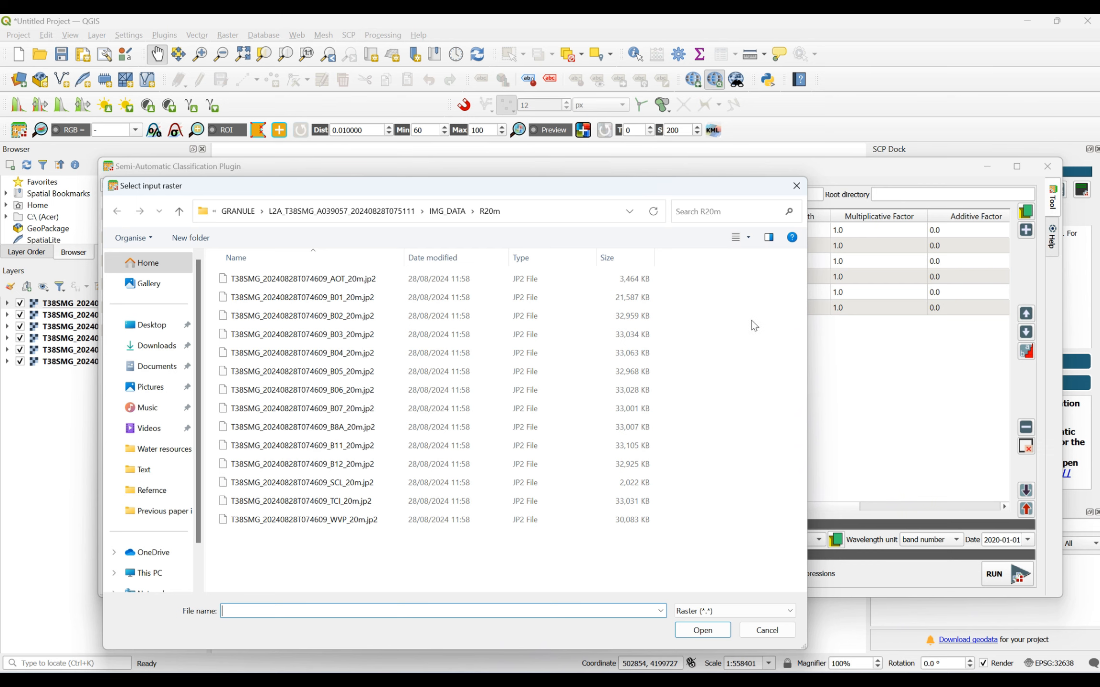
{"action": "left_click", "coordinate": [802, 194]}
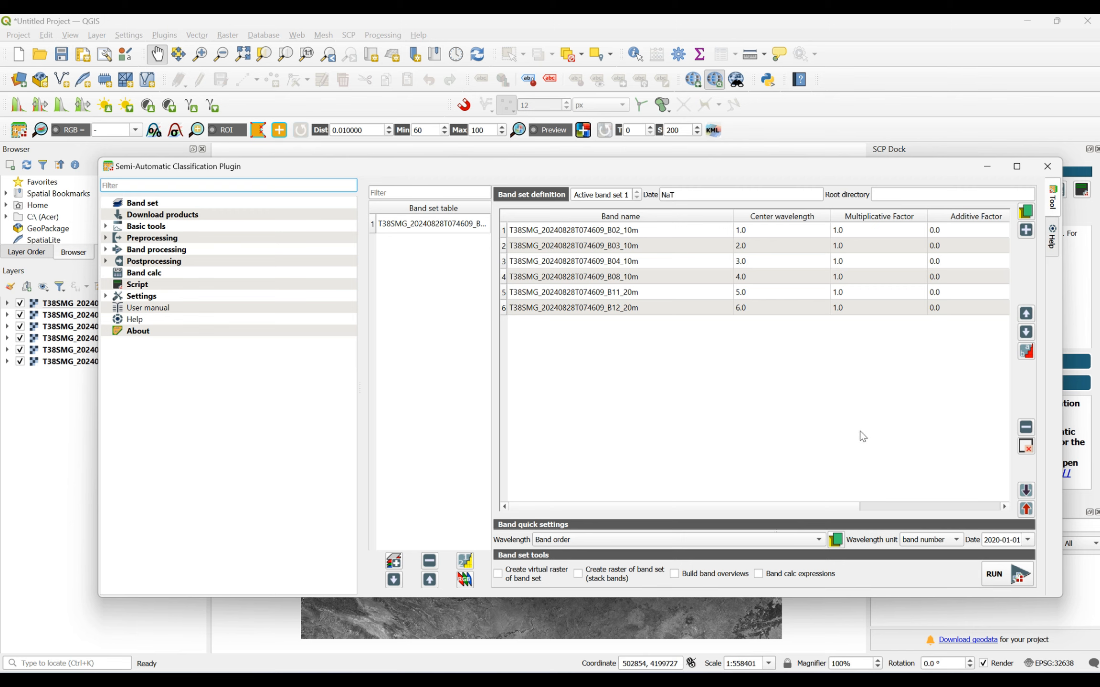
- Open the choice of satellite wavelength presets for band set 1
{"action": "left_click", "coordinate": [617, 540]}
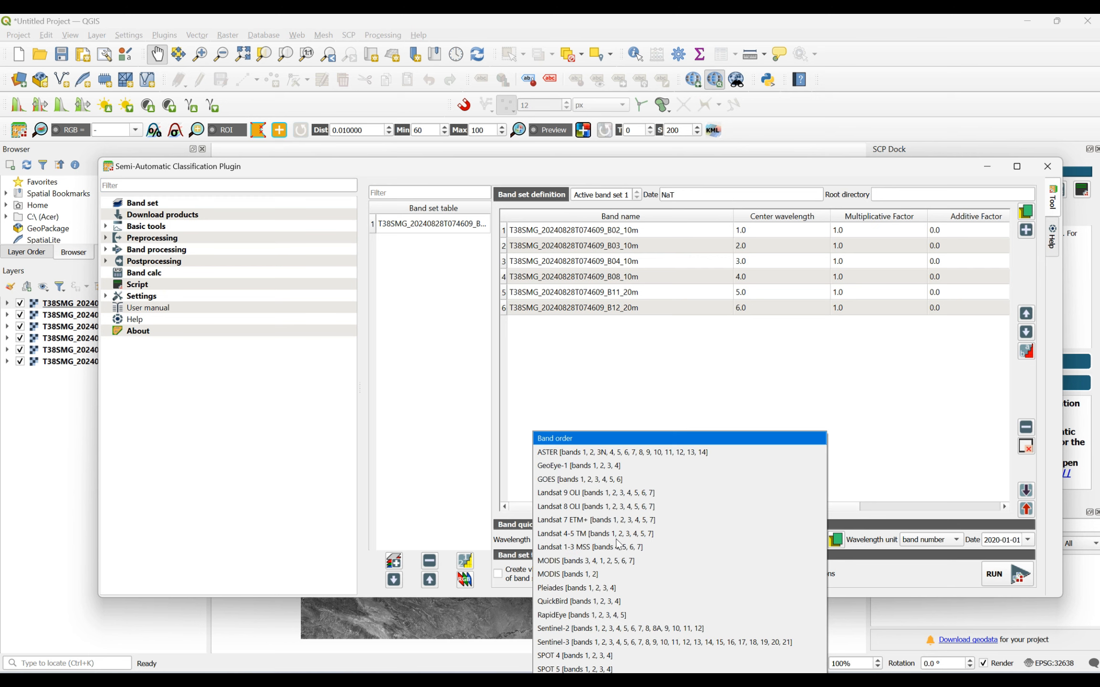
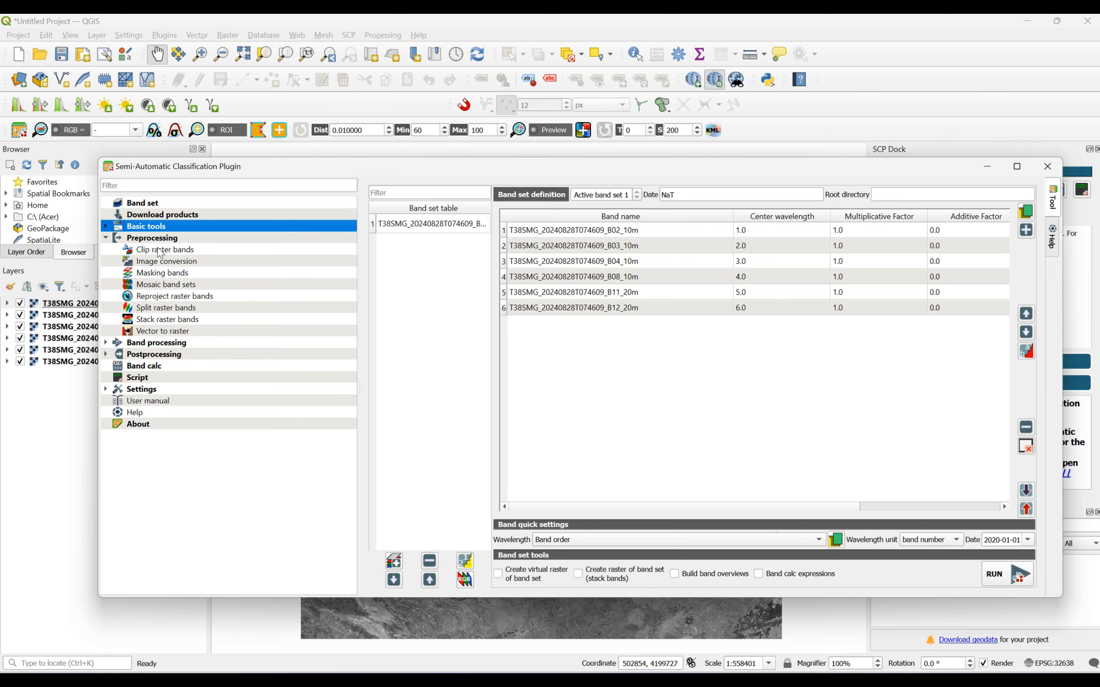
- Open the Clip raster bands tool for band set 1 and uncover the map for picking the clip extent
{"action": "left_click", "coordinate": [160, 252]}
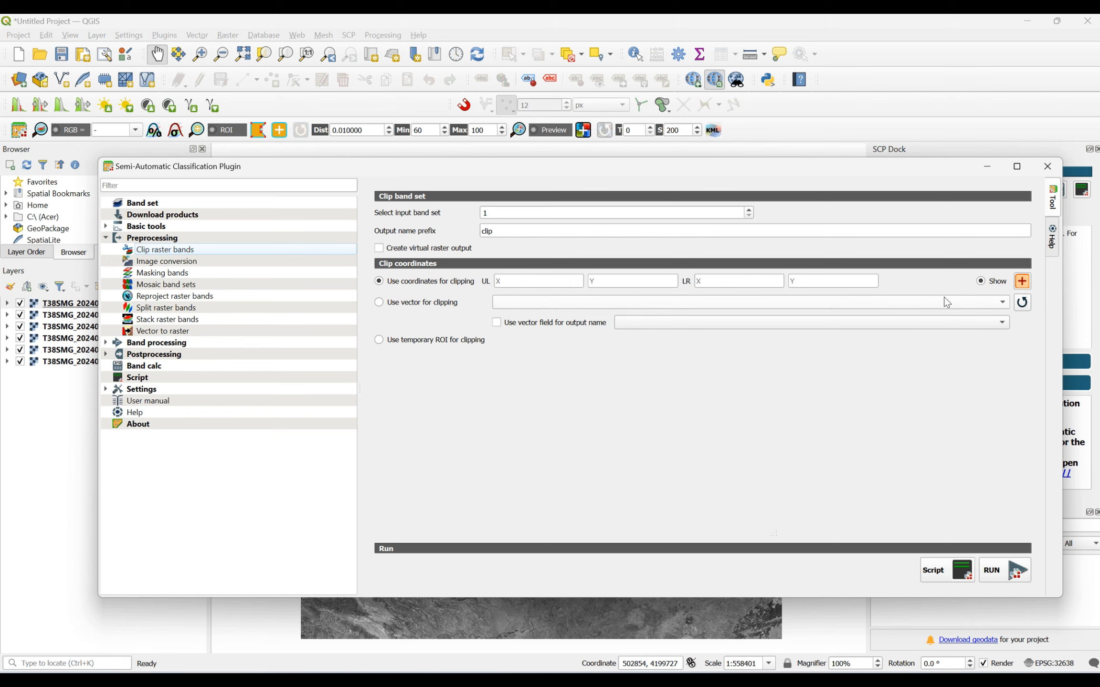
{"action": "left_click", "coordinate": [996, 168]}
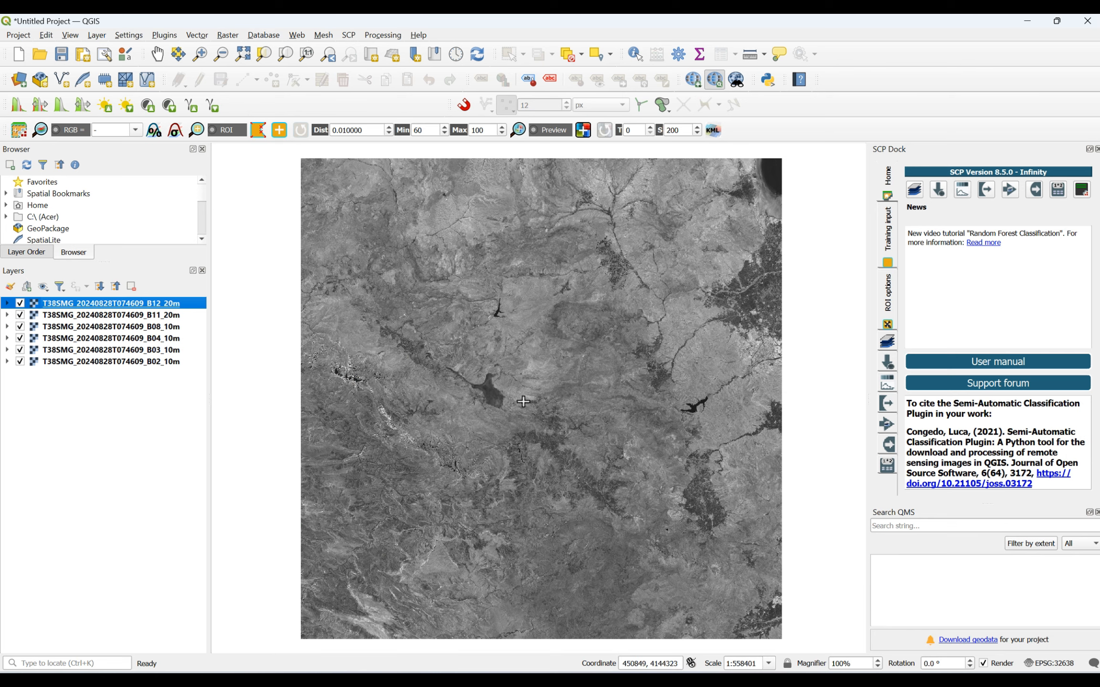
- Examine the lakes, river valleys, city and dark vegetated areas in the B12 image to choose a clip extent
{"action": "scroll", "coordinate": [530, 350], "scroll_direction": "up", "scroll_amount": 1}
{"action": "scroll", "coordinate": [357, 285], "scroll_direction": "up", "scroll_amount": 1}
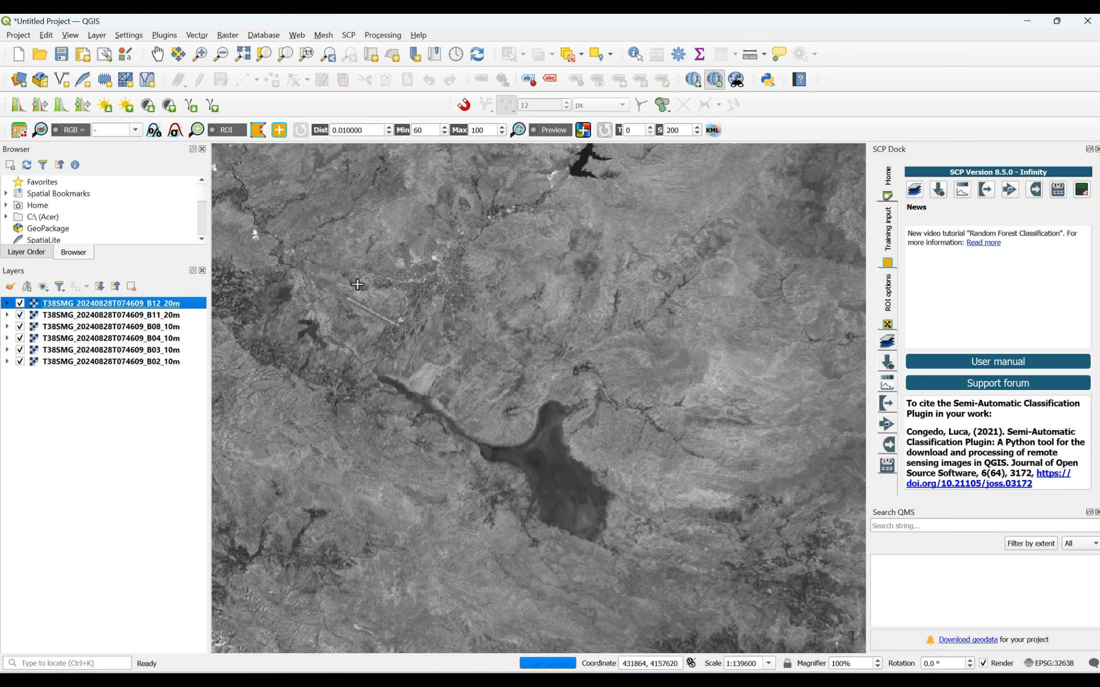
{"action": "scroll", "coordinate": [357, 284], "scroll_direction": "down", "scroll_amount": 1}
{"action": "scroll", "coordinate": [400, 220], "scroll_direction": "down", "scroll_amount": 1}
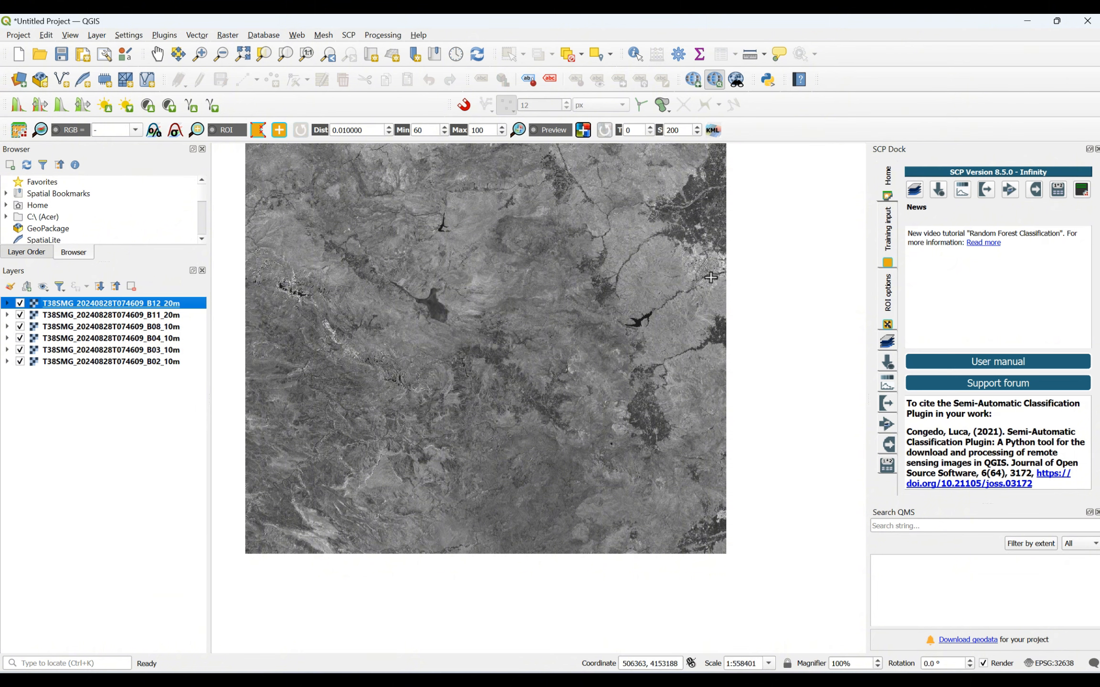
{"action": "scroll", "coordinate": [711, 277], "scroll_direction": "up", "scroll_amount": 1}
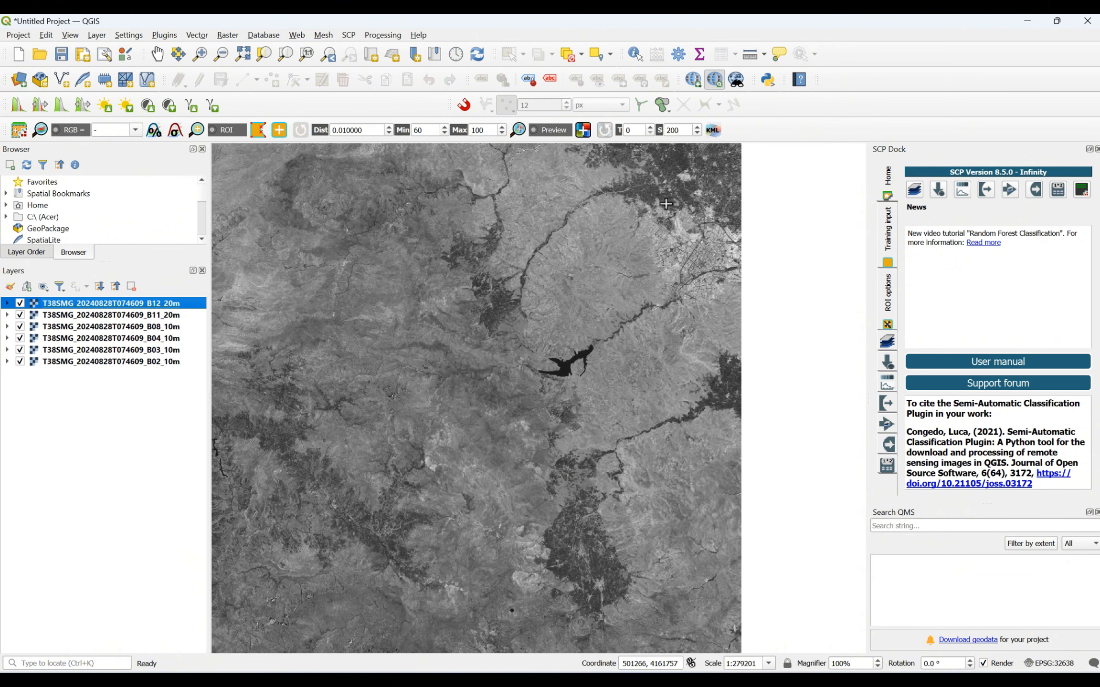
{"action": "scroll", "coordinate": [506, 426], "scroll_direction": "down", "scroll_amount": 1}
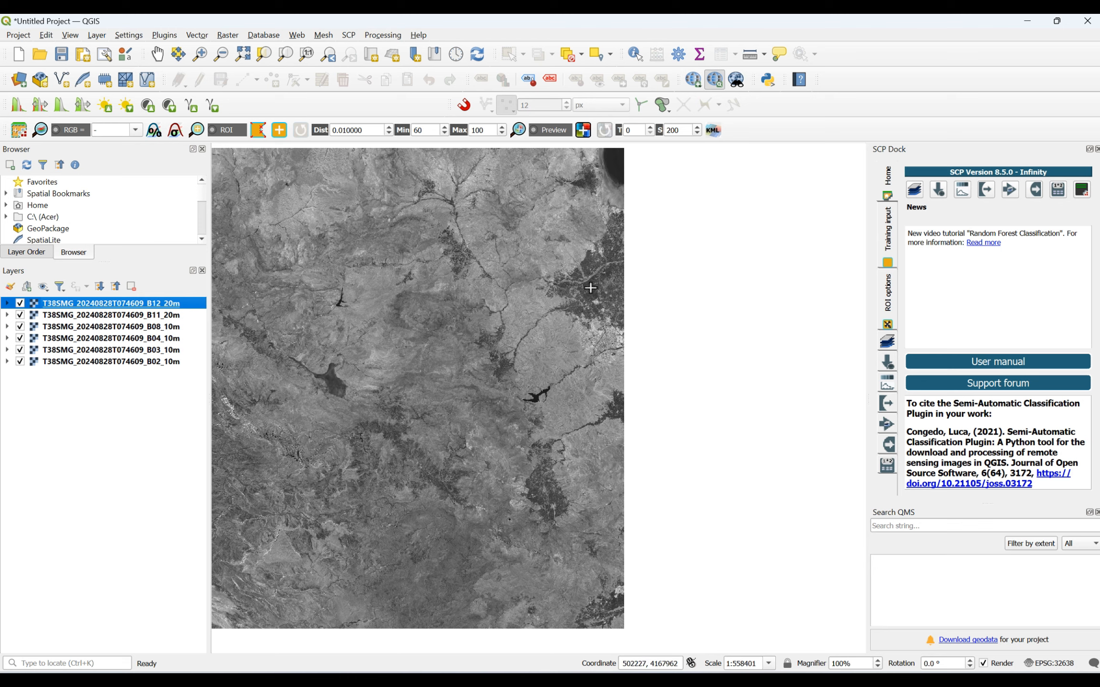
{"action": "scroll", "coordinate": [593, 297], "scroll_direction": "up", "scroll_amount": 1}
{"action": "scroll", "coordinate": [593, 297], "scroll_direction": "up", "scroll_amount": 1}
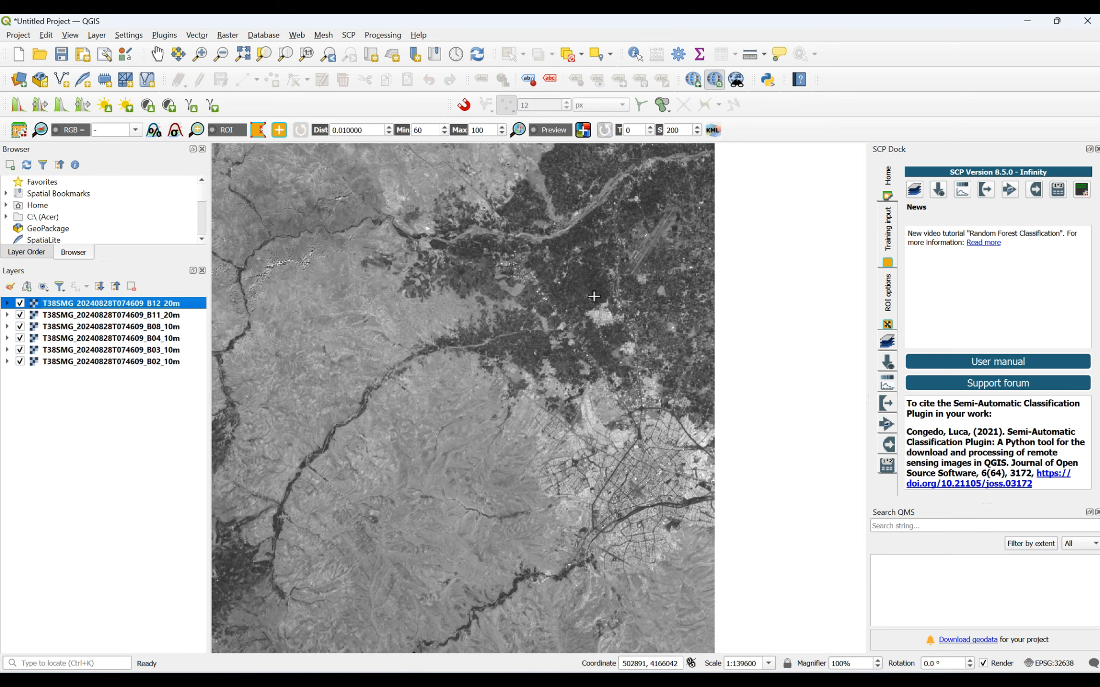
{"action": "scroll", "coordinate": [594, 296], "scroll_direction": "down", "scroll_amount": 1}
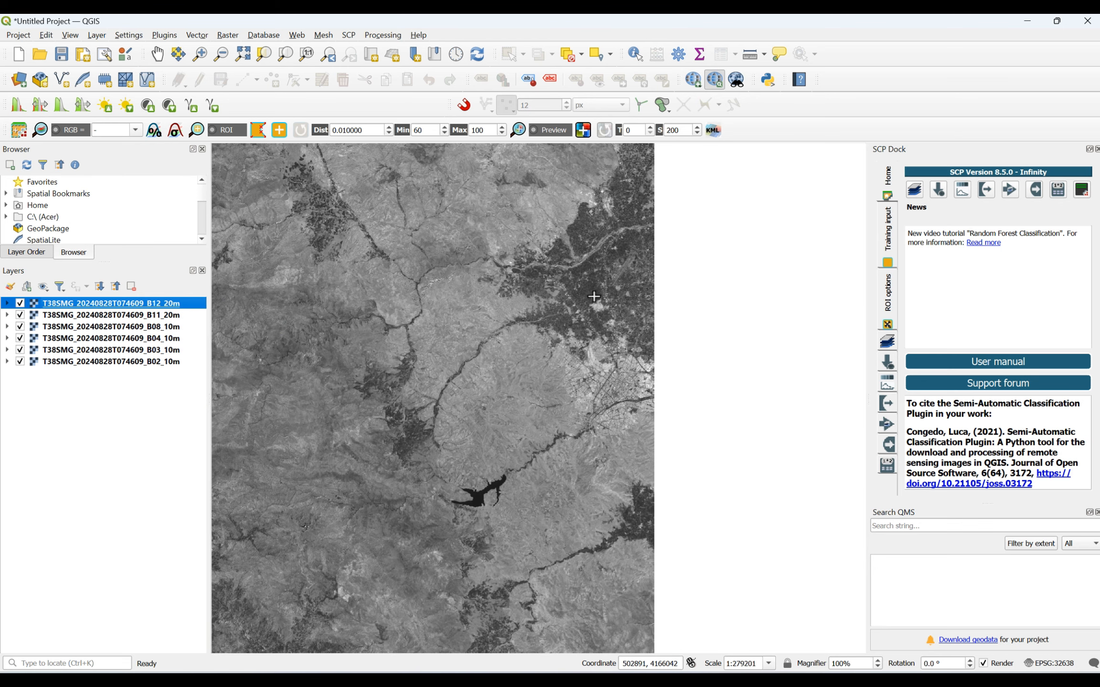
{"action": "scroll", "coordinate": [569, 356], "scroll_direction": "up", "scroll_amount": 1}
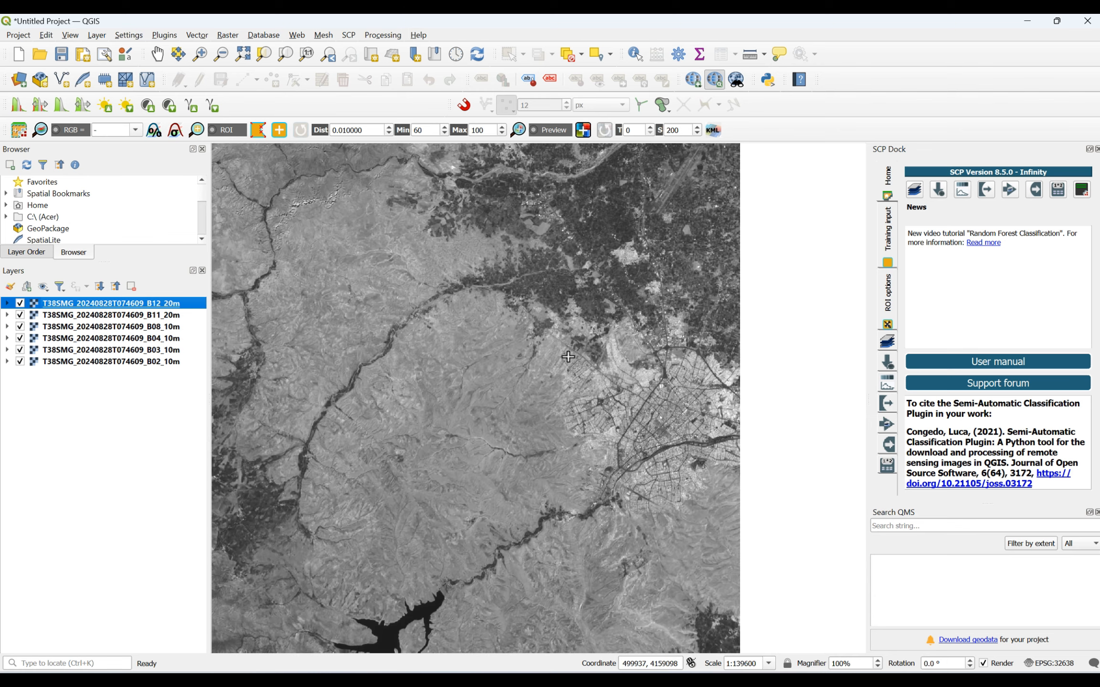
{"action": "scroll", "coordinate": [568, 356], "scroll_direction": "down", "scroll_amount": 1}
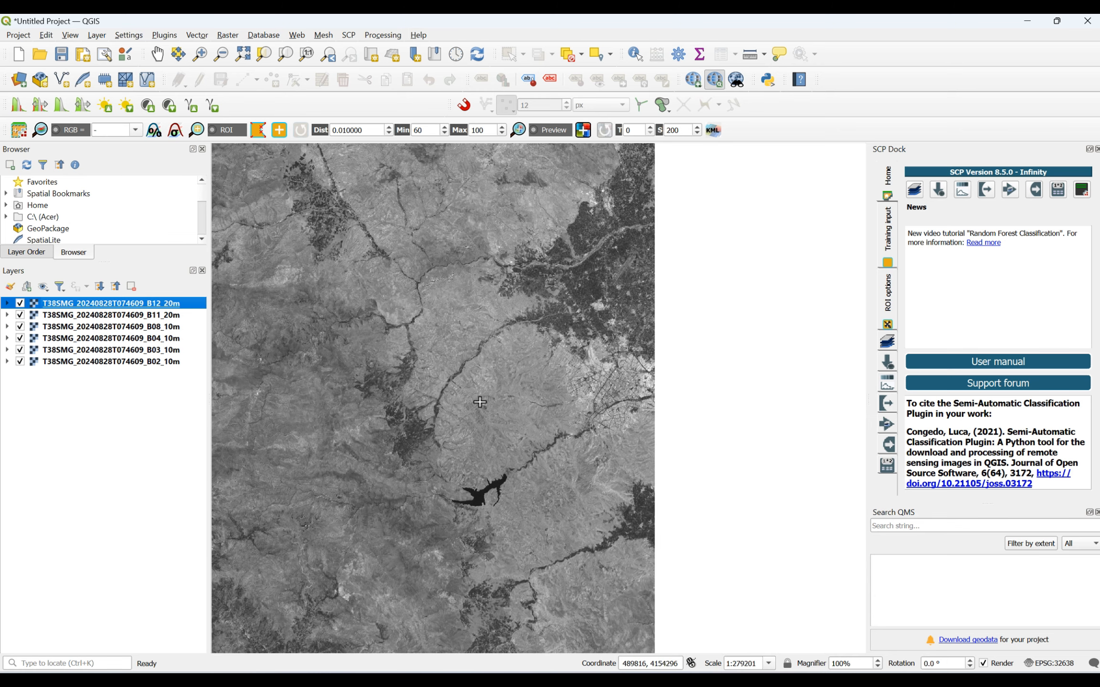
{"action": "scroll", "coordinate": [459, 564], "scroll_direction": "up", "scroll_amount": 1}
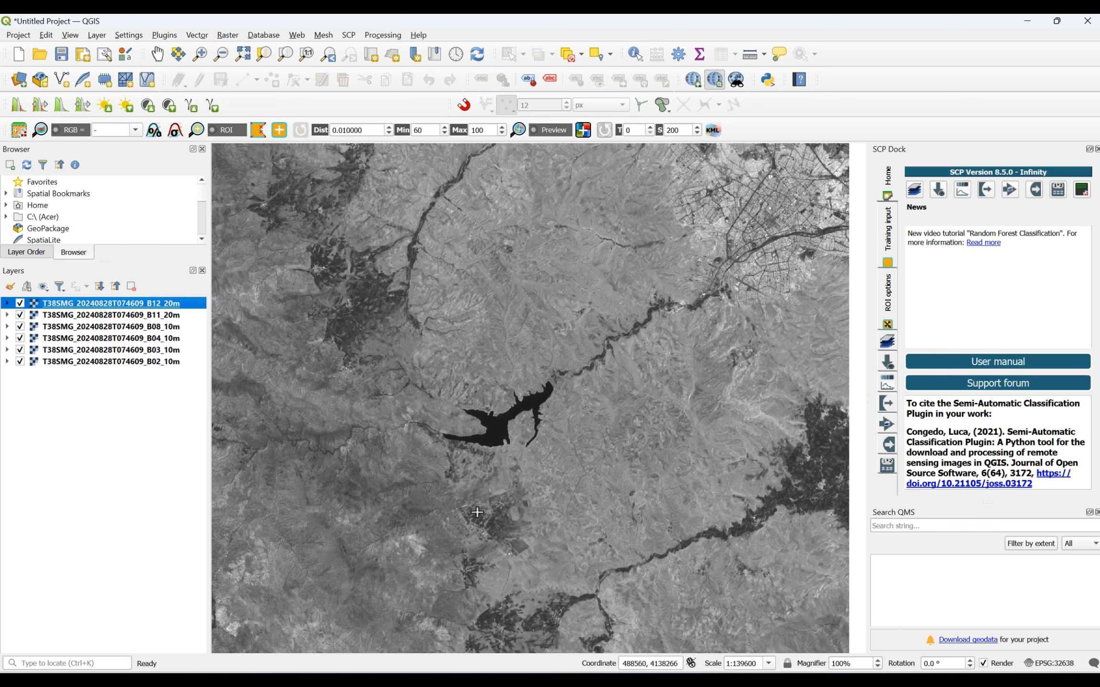
{"action": "scroll", "coordinate": [477, 512], "scroll_direction": "down", "scroll_amount": 2}
{"action": "scroll", "coordinate": [546, 514], "scroll_direction": "down", "scroll_amount": 1}
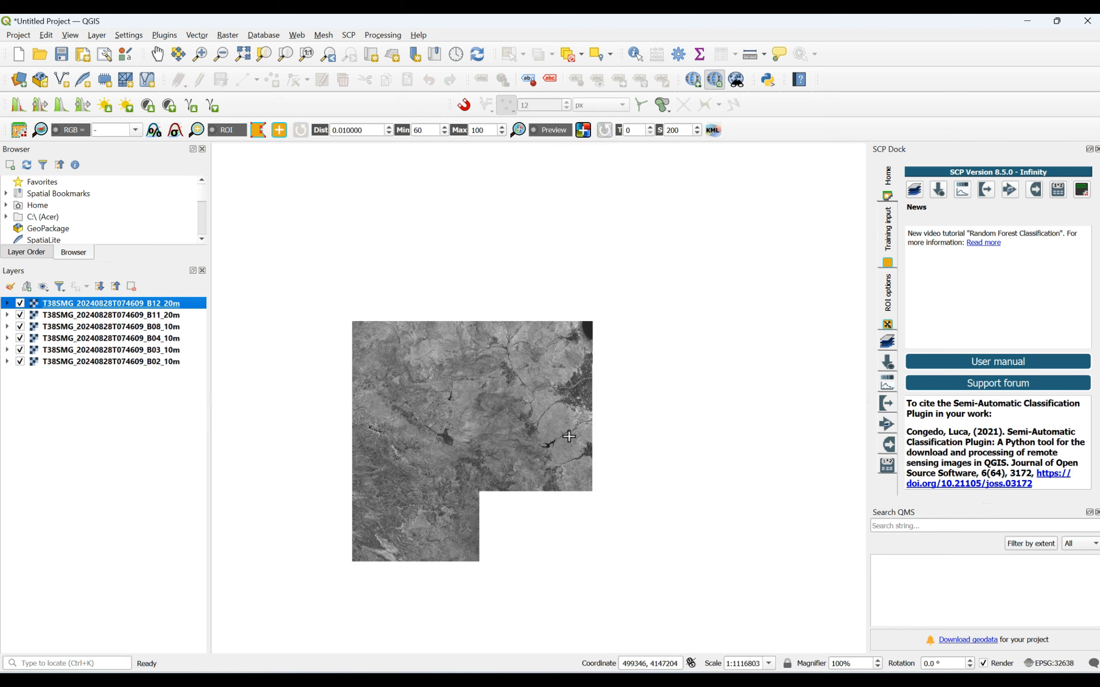
{"action": "scroll", "coordinate": [568, 435], "scroll_direction": "up", "scroll_amount": 3}
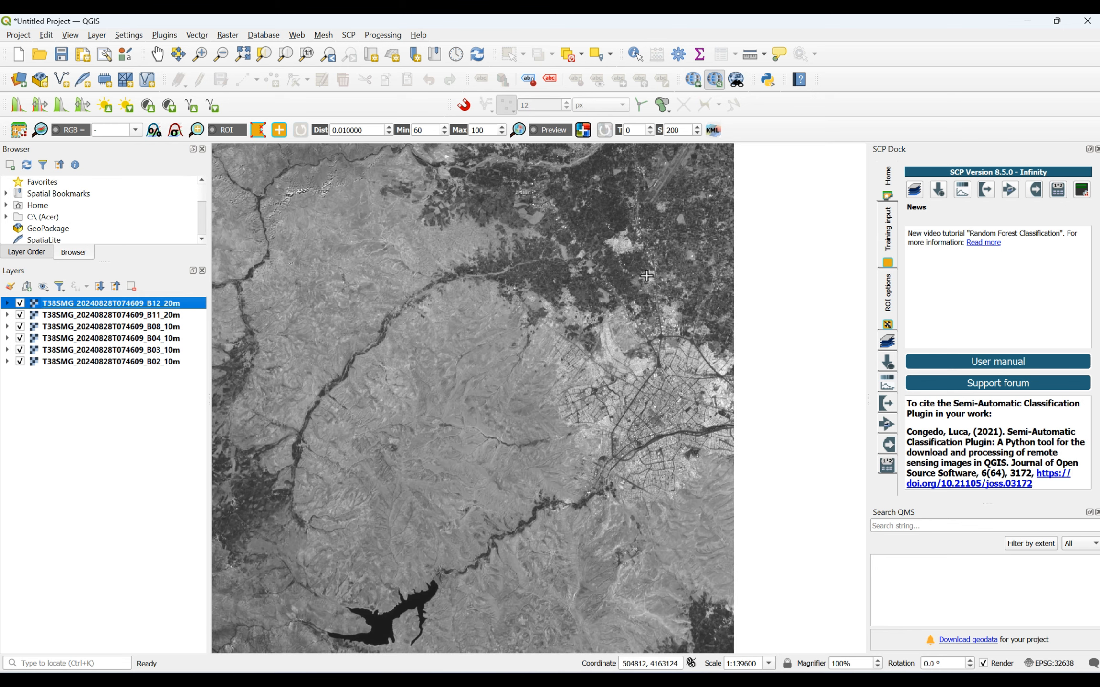
{"action": "scroll", "coordinate": [646, 276], "scroll_direction": "down", "scroll_amount": 1}
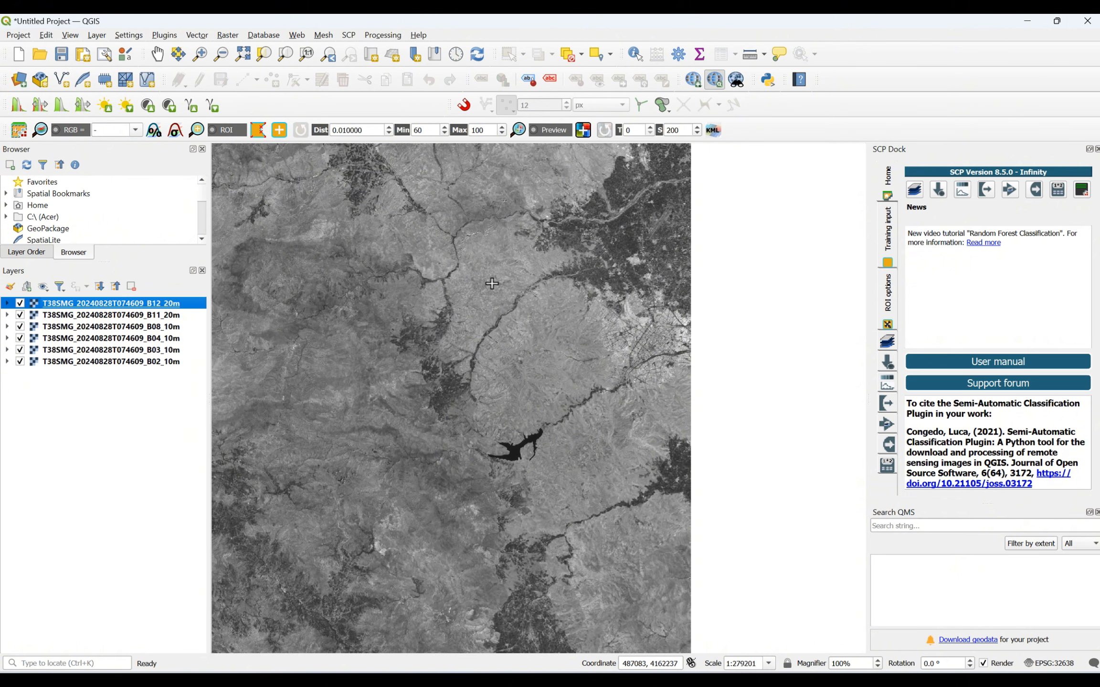
{"action": "left_click", "coordinate": [481, 285]}
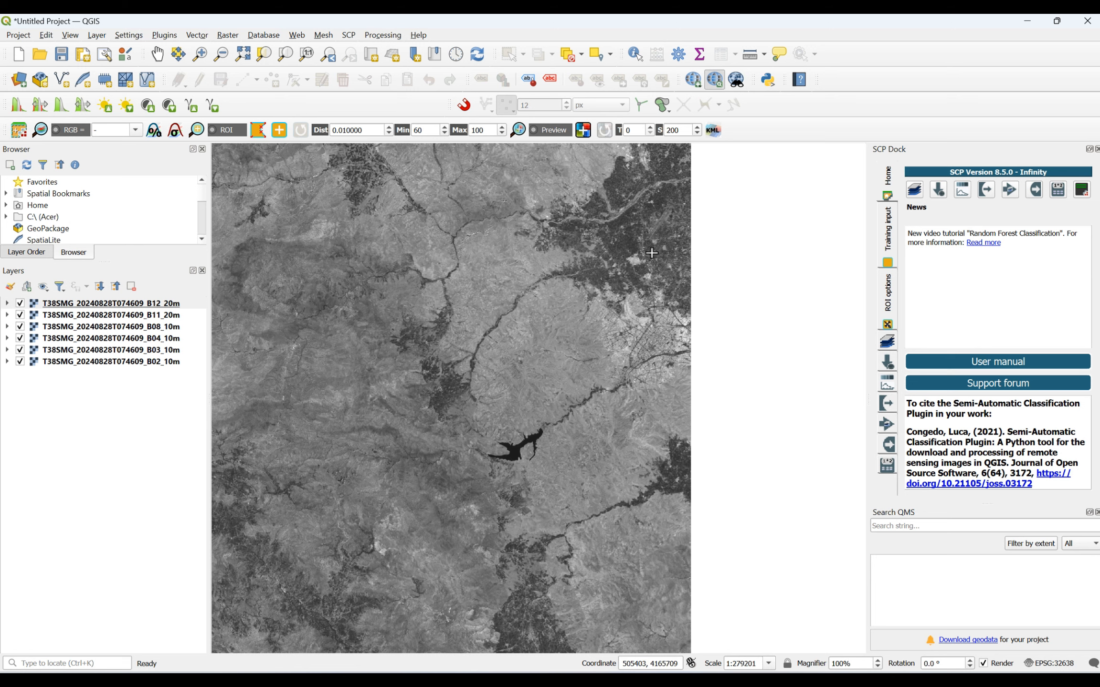
{"action": "left_click", "coordinate": [478, 450]}
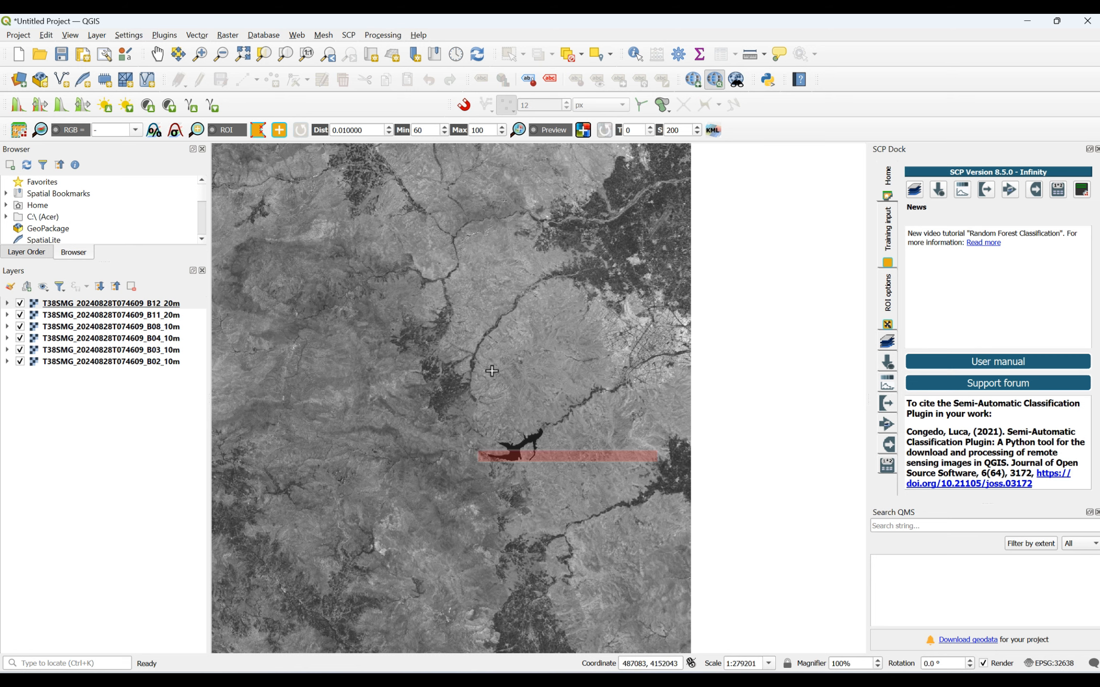
{"action": "right_click", "coordinate": [495, 346]}
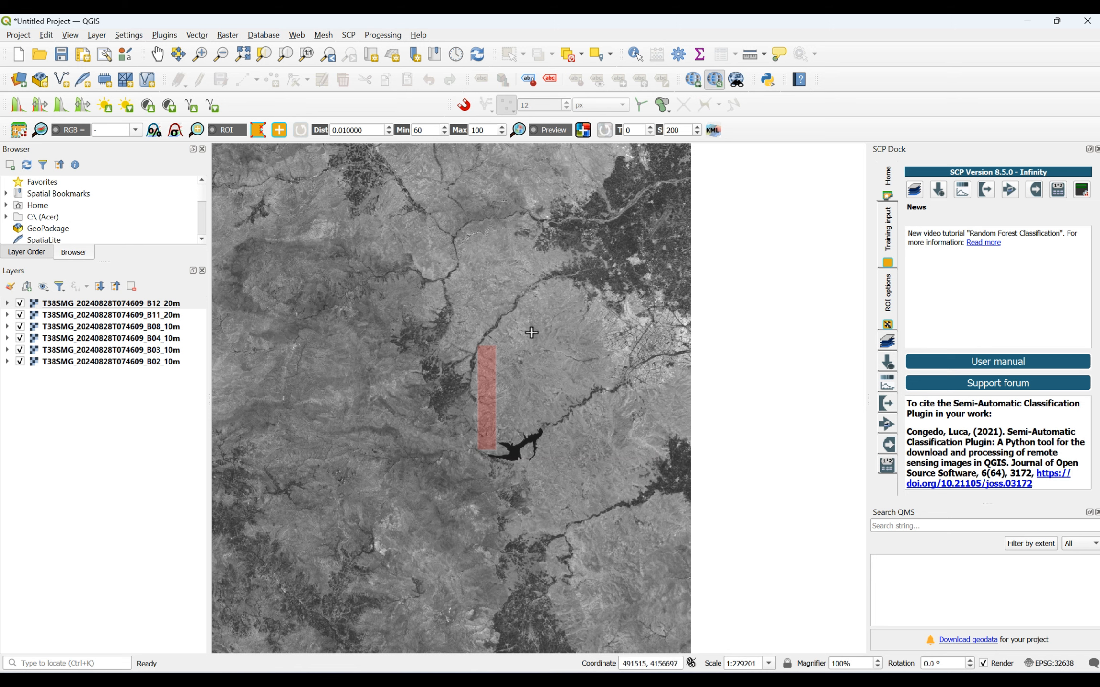
{"action": "left_click", "coordinate": [637, 431]}
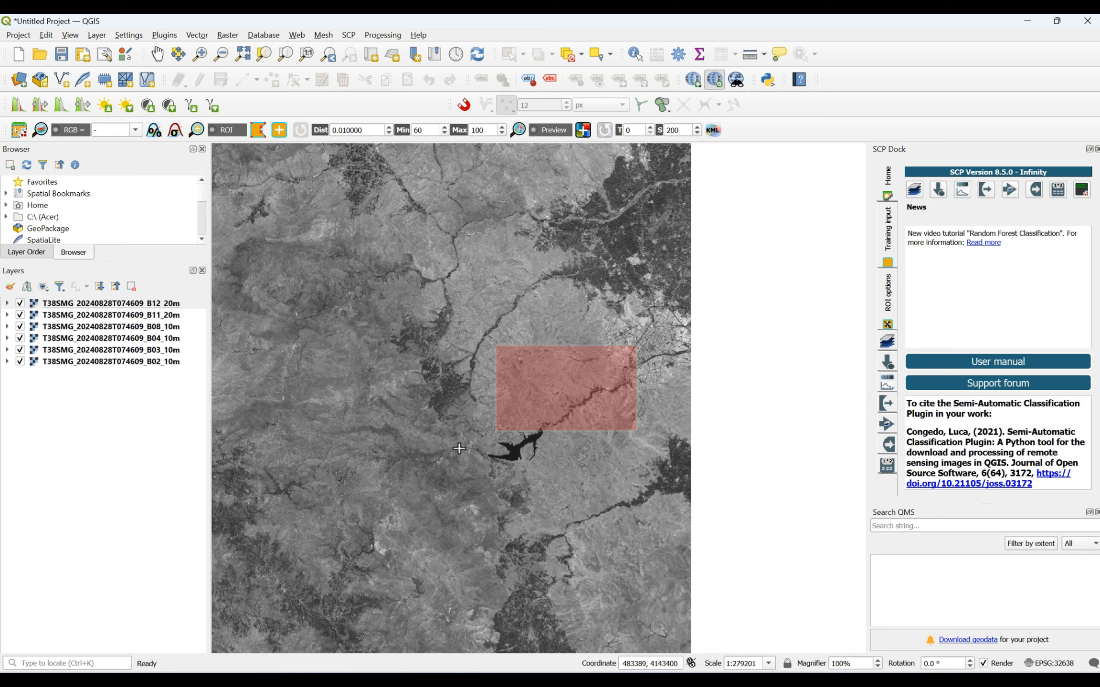
- Define a clip rectangle around the reservoir and city, with corners at about 507619, 4165635 and 483241, 4141849, and return to the clip settings
{"action": "left_click", "coordinate": [459, 461]}
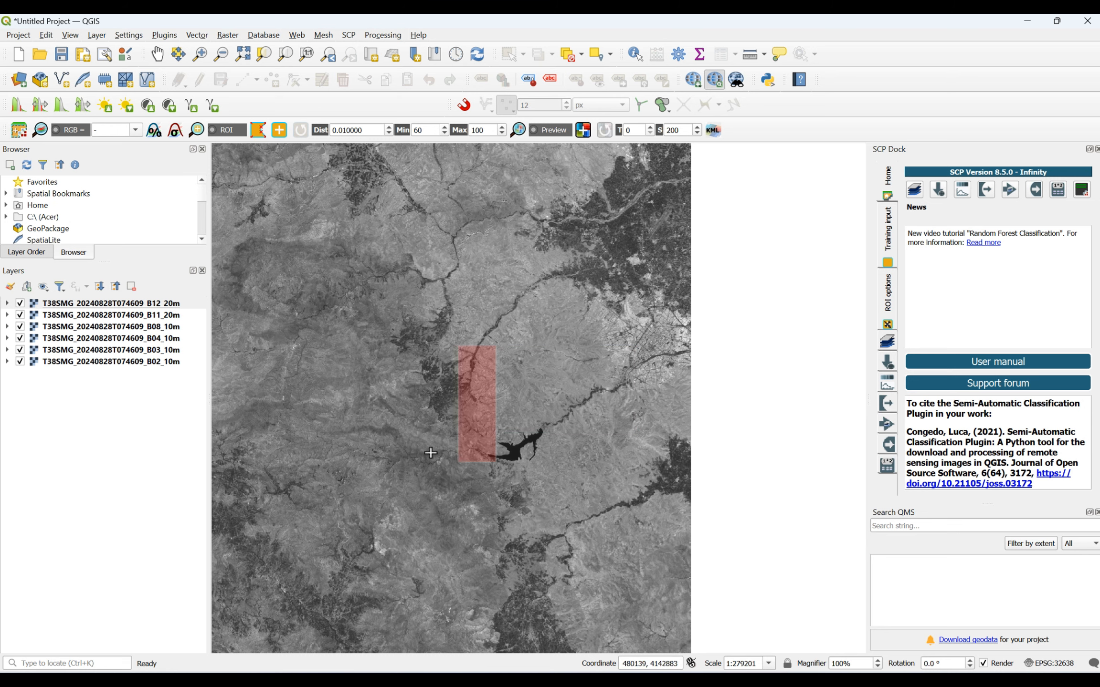
{"action": "left_click", "coordinate": [445, 464]}
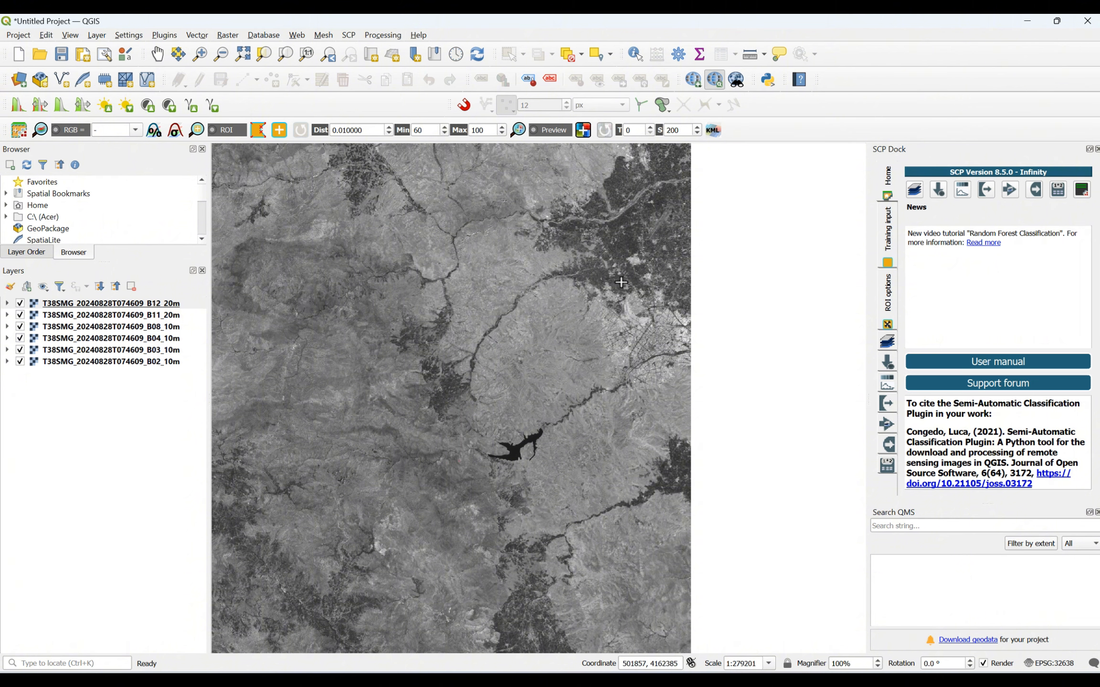
{"action": "left_click", "coordinate": [671, 254]}
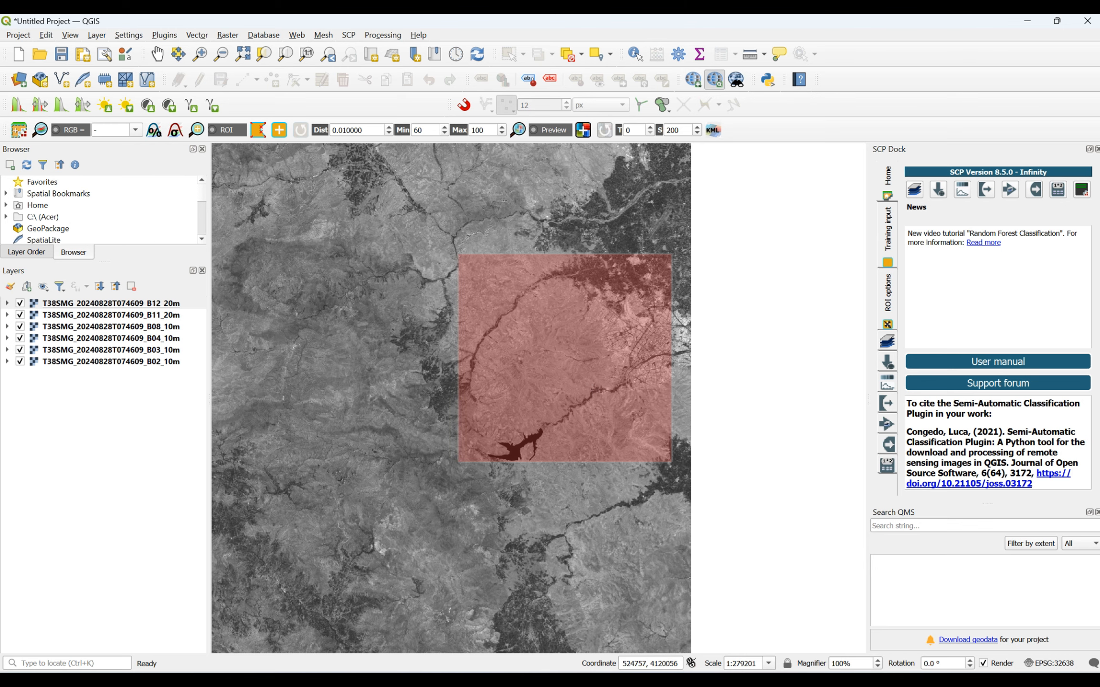
{"action": "mouse_move", "coordinate": [811, 668]}
{"action": "left_click", "coordinate": [872, 616]}
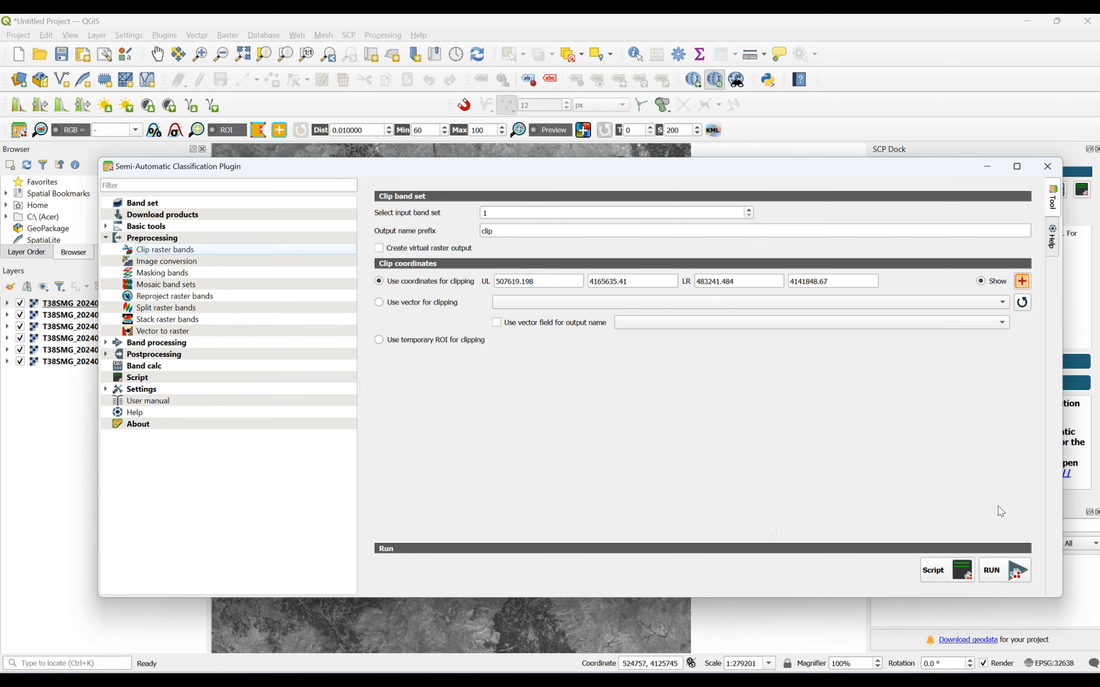
- Run the clip of band set 1 and browse to the Desktop > LULC folder for the output directory
{"action": "left_click", "coordinate": [999, 575]}
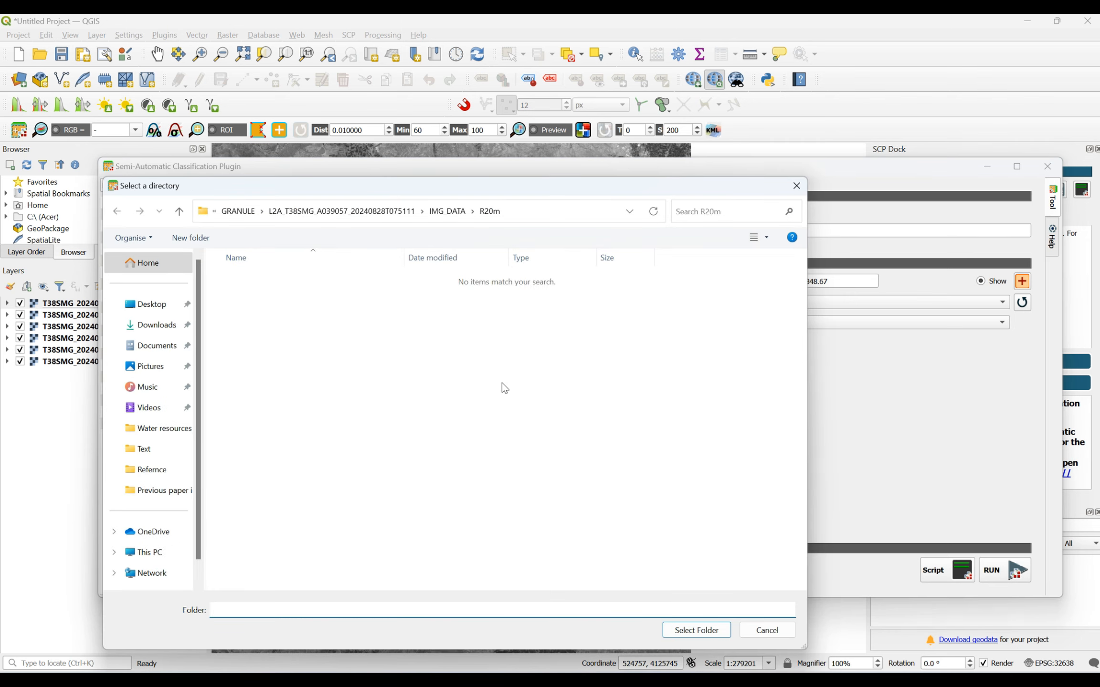
{"action": "left_click", "coordinate": [177, 213]}
{"action": "left_click", "coordinate": [179, 213]}
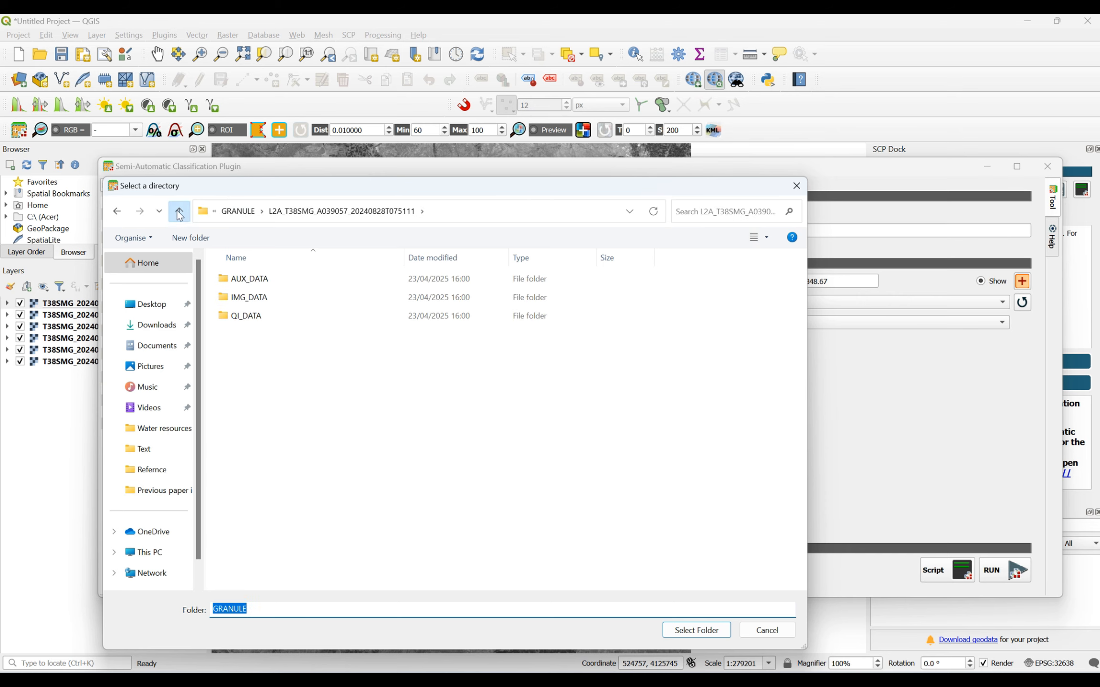
{"action": "left_click", "coordinate": [179, 212]}
{"action": "left_click", "coordinate": [179, 213]}
{"action": "left_click", "coordinate": [179, 213]}
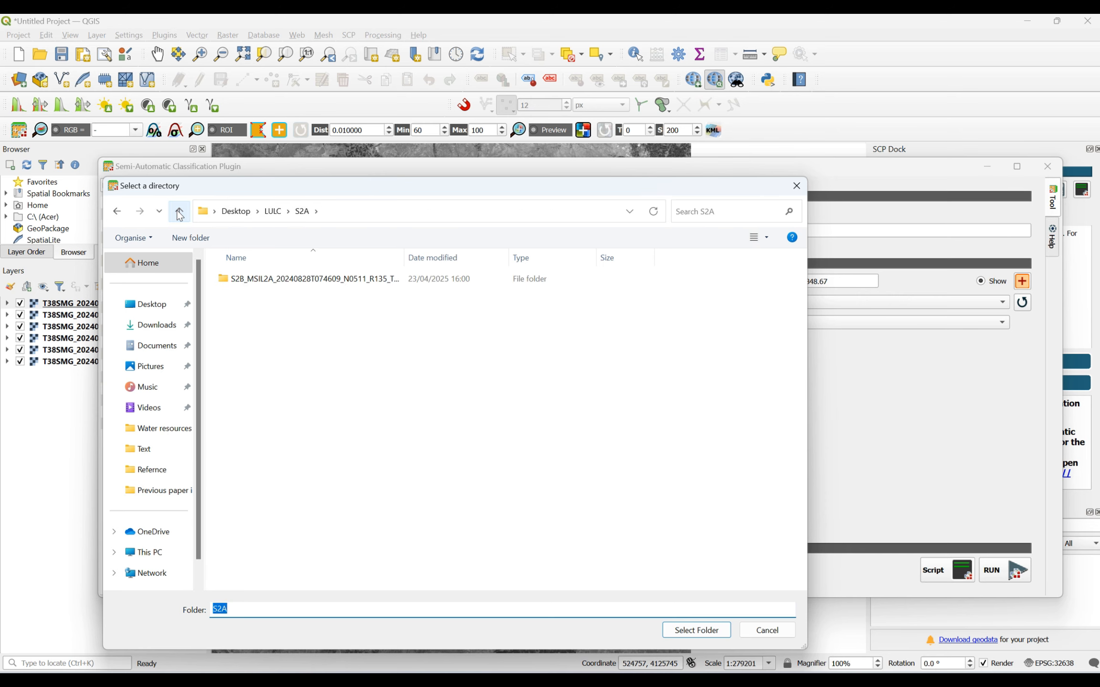
{"action": "left_click", "coordinate": [179, 212]}
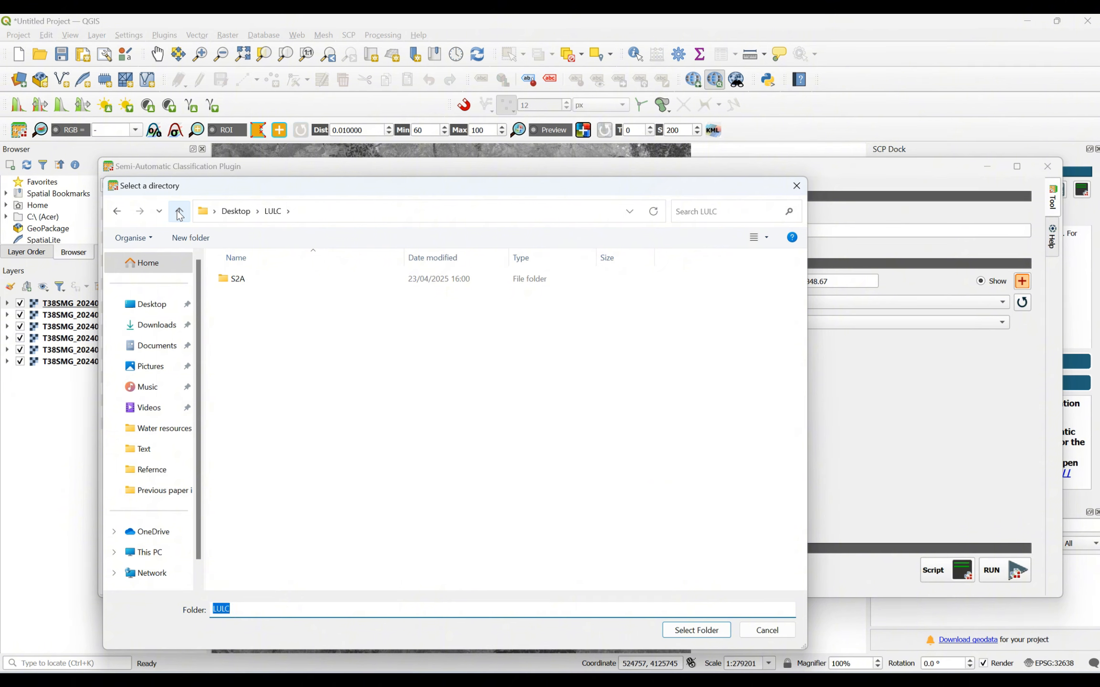
- Create a folder named Clip inside LULC, choose it as the output directory for the clipped bands, and minimise the plugin window
{"action": "left_click", "coordinate": [190, 238]}
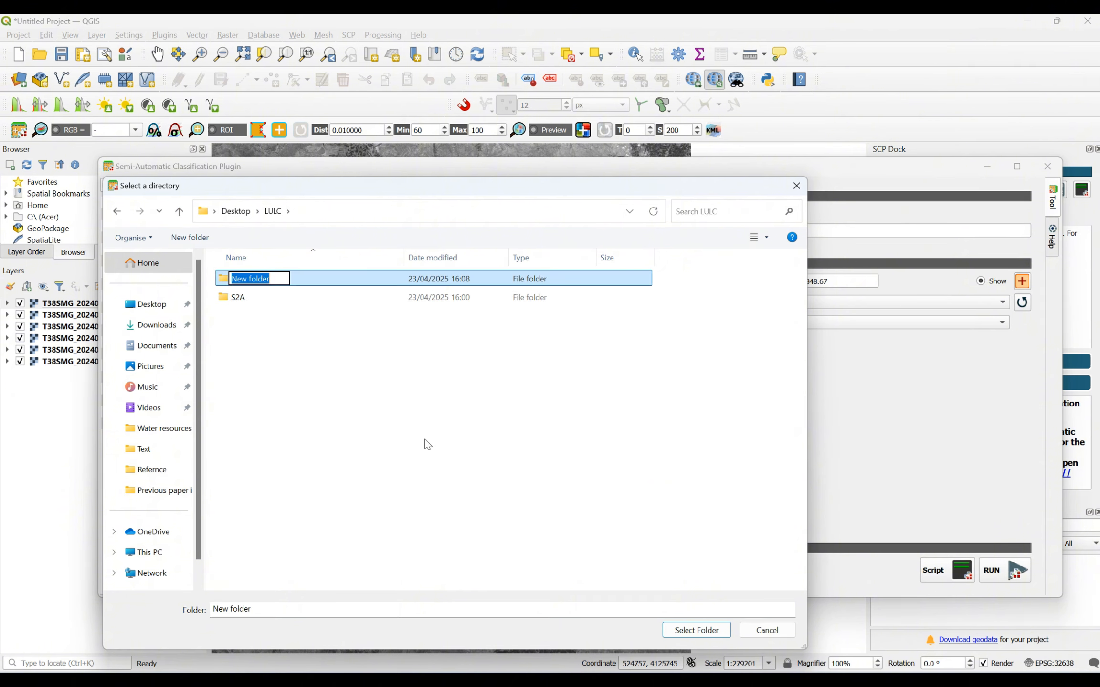
{"action": "type", "text": "Clip"}
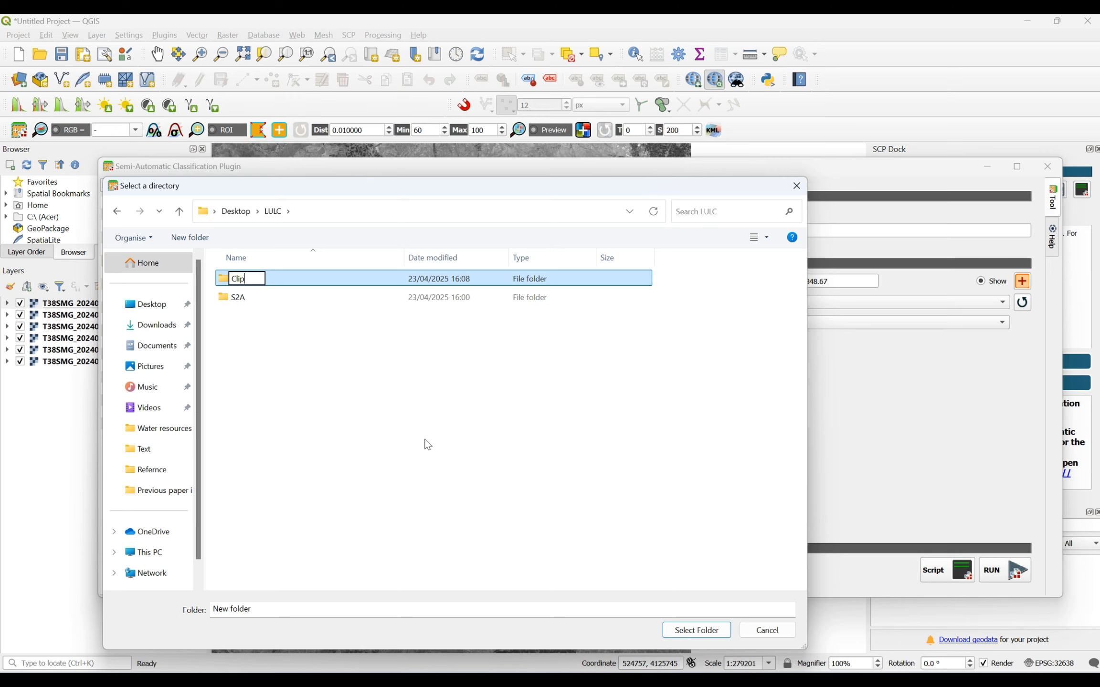
{"action": "key", "text": "Return"}
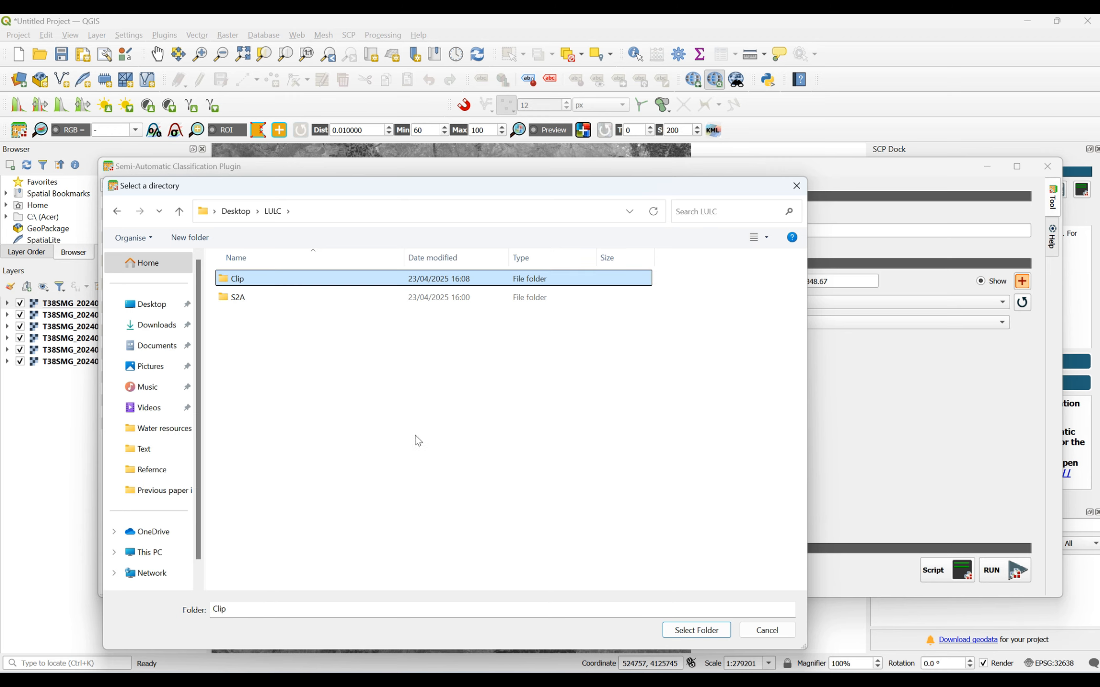
{"action": "double_click", "coordinate": [247, 282]}
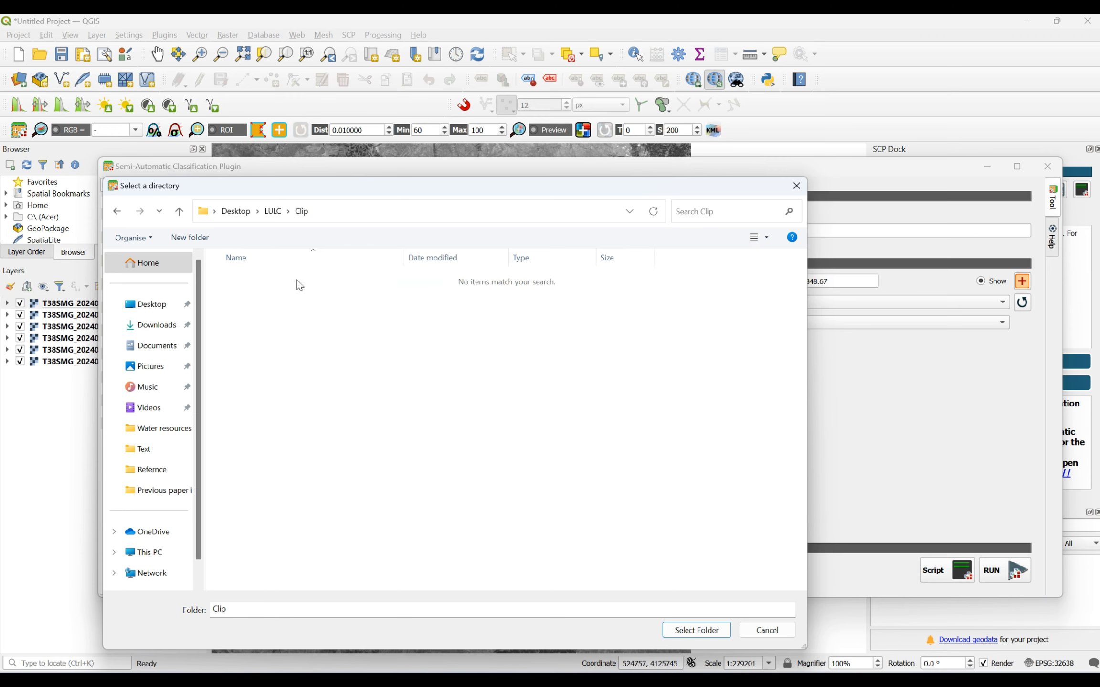
{"action": "left_click", "coordinate": [179, 211]}
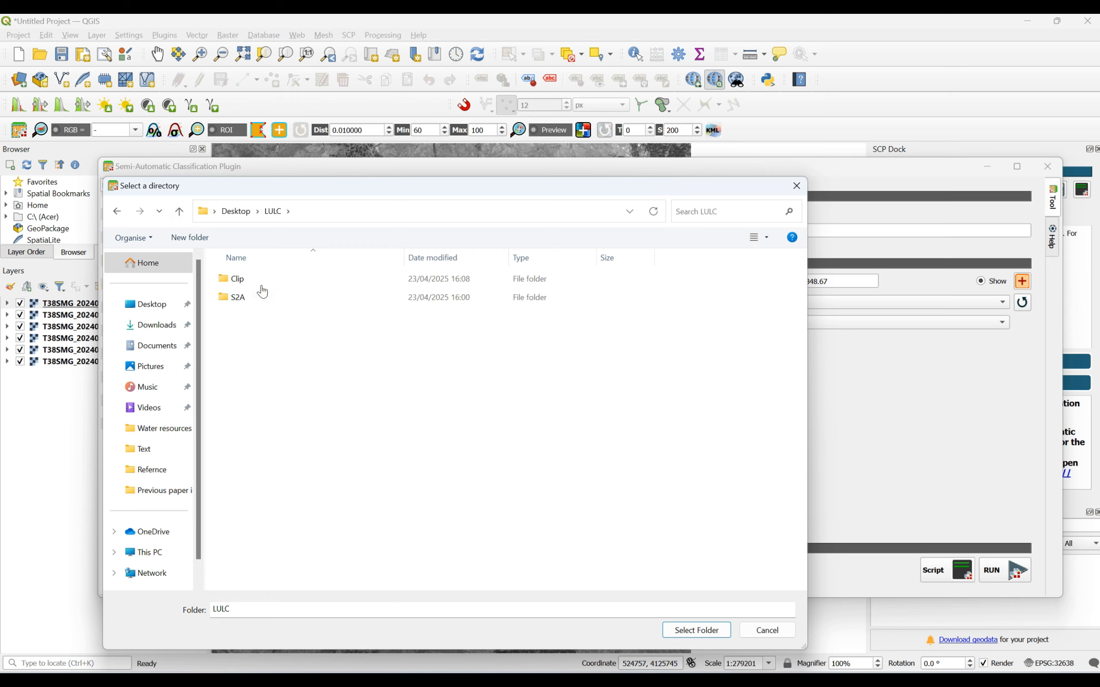
{"action": "left_click", "coordinate": [245, 279]}
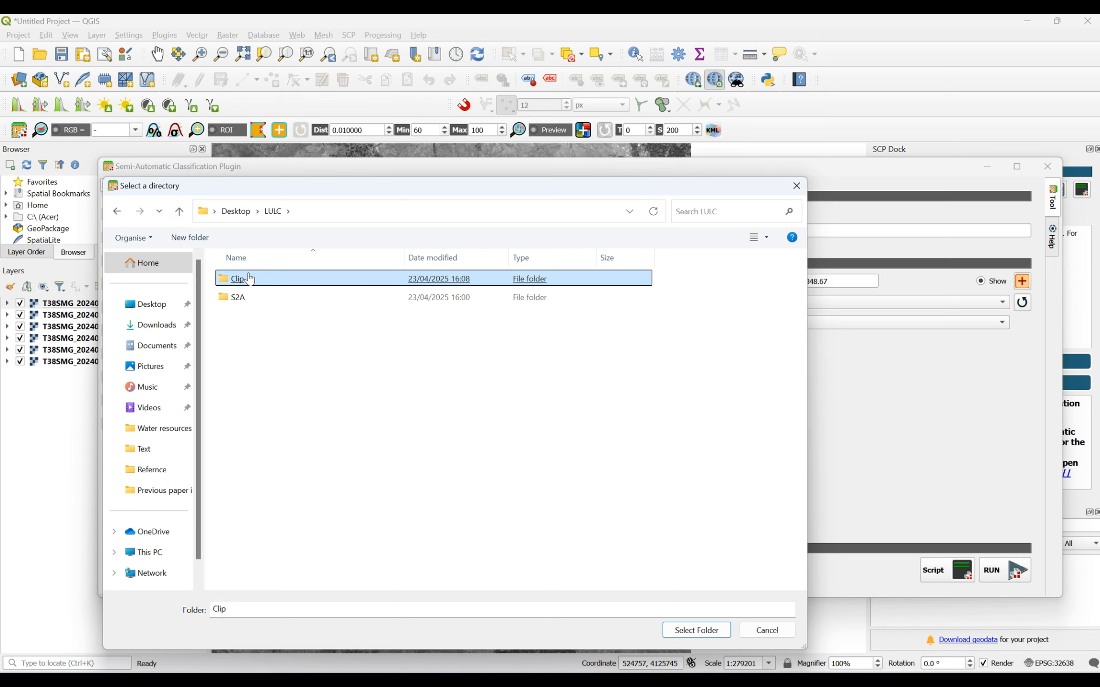
{"action": "left_click", "coordinate": [696, 630]}
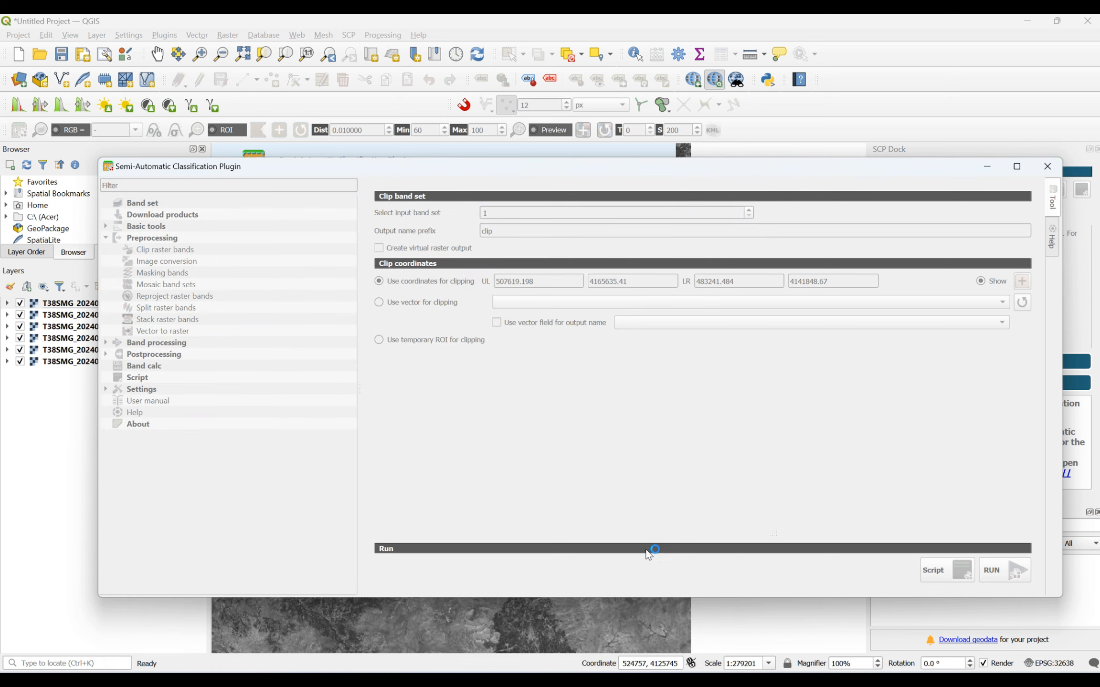
{"action": "left_click", "coordinate": [1007, 573]}
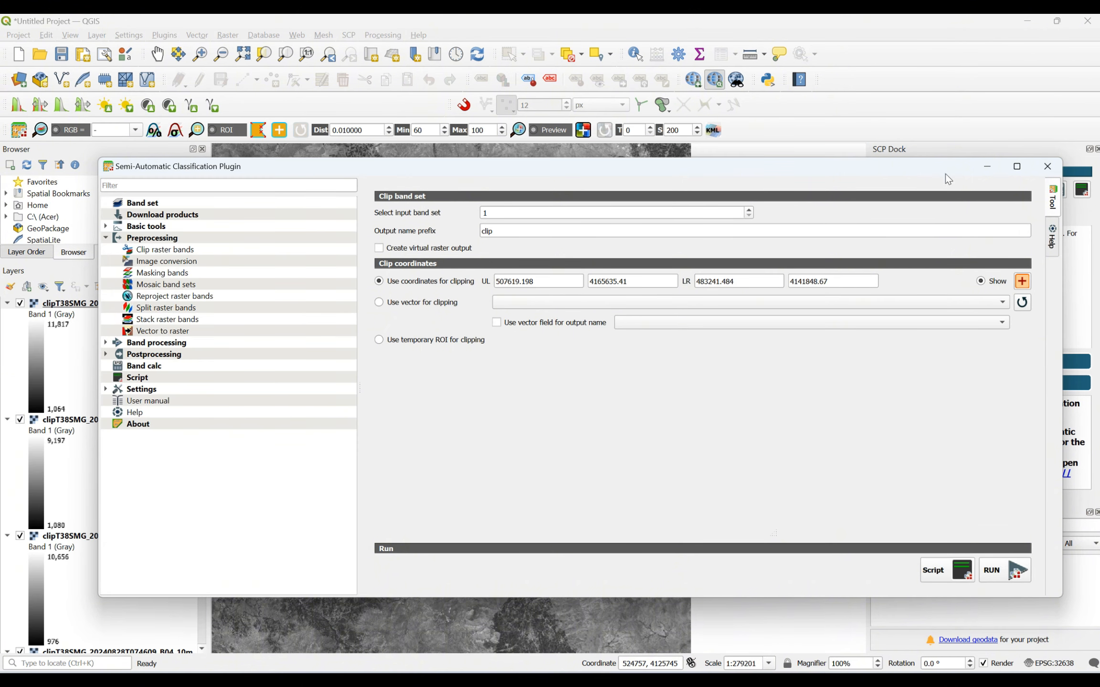
{"action": "left_click", "coordinate": [983, 168]}
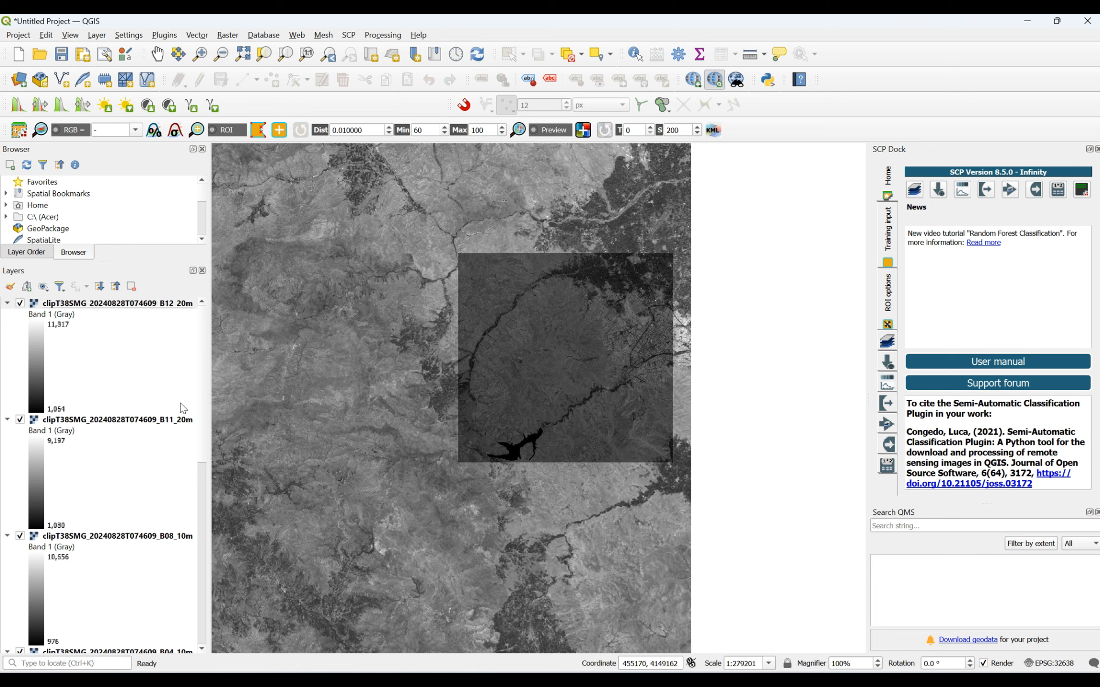
- Collapse the legends of the clipped B12, B11, B08, B04 and B03 layers
{"action": "left_click", "coordinate": [7, 303]}
{"action": "left_click", "coordinate": [7, 315]}
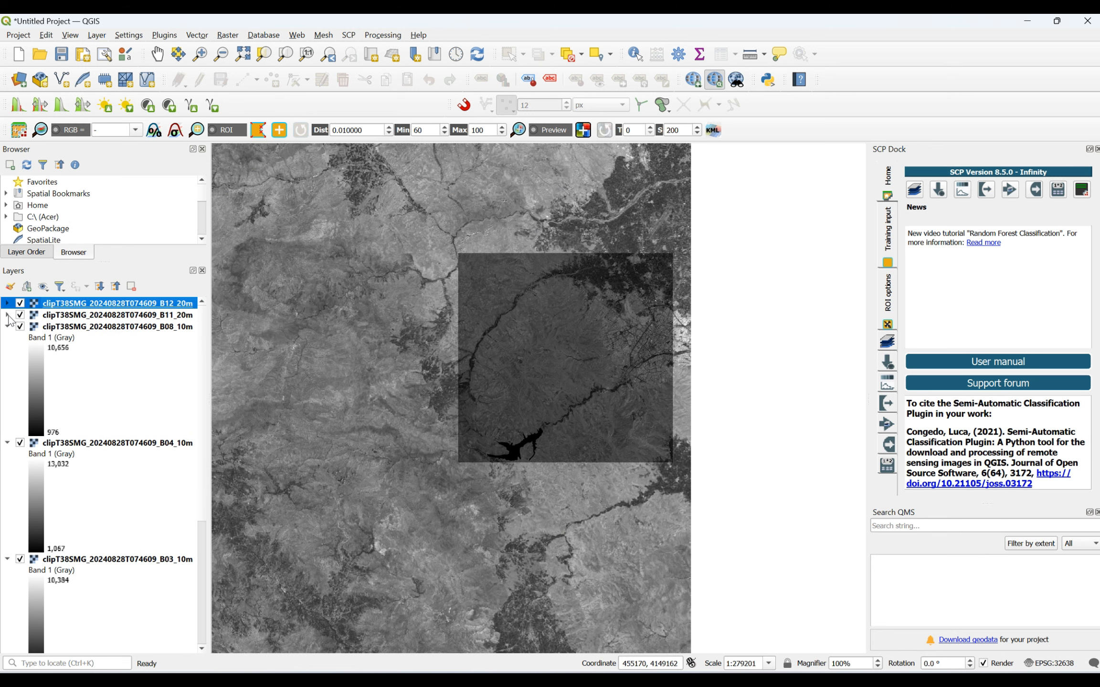
{"action": "left_click", "coordinate": [7, 327]}
{"action": "left_click", "coordinate": [7, 338]}
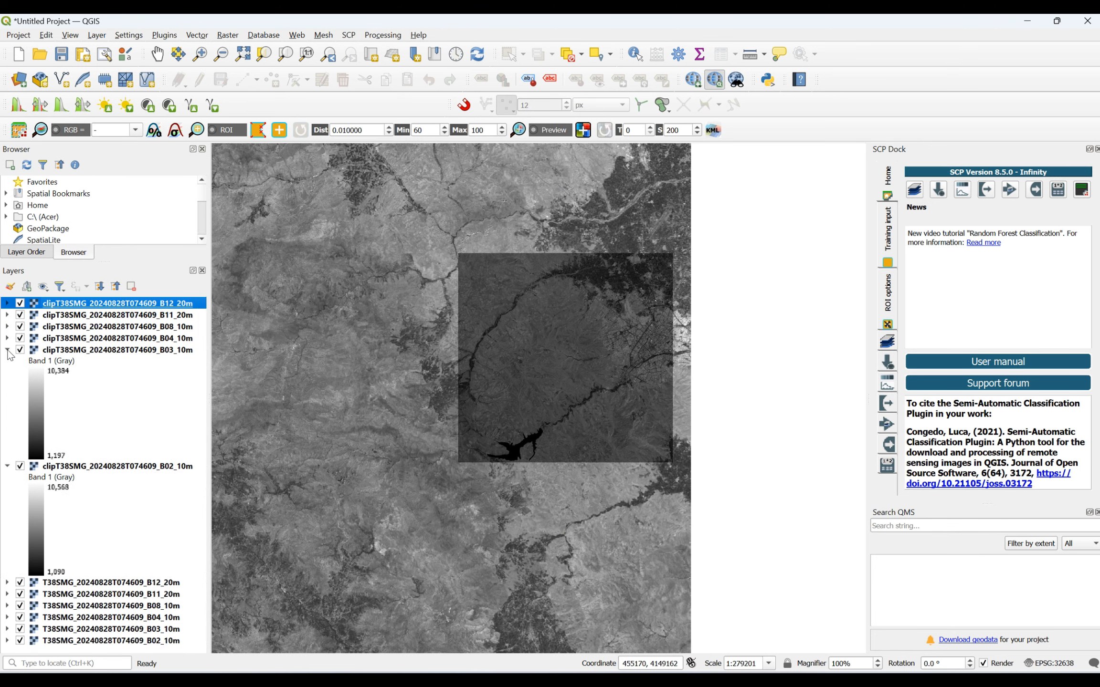
{"action": "left_click", "coordinate": [7, 350]}
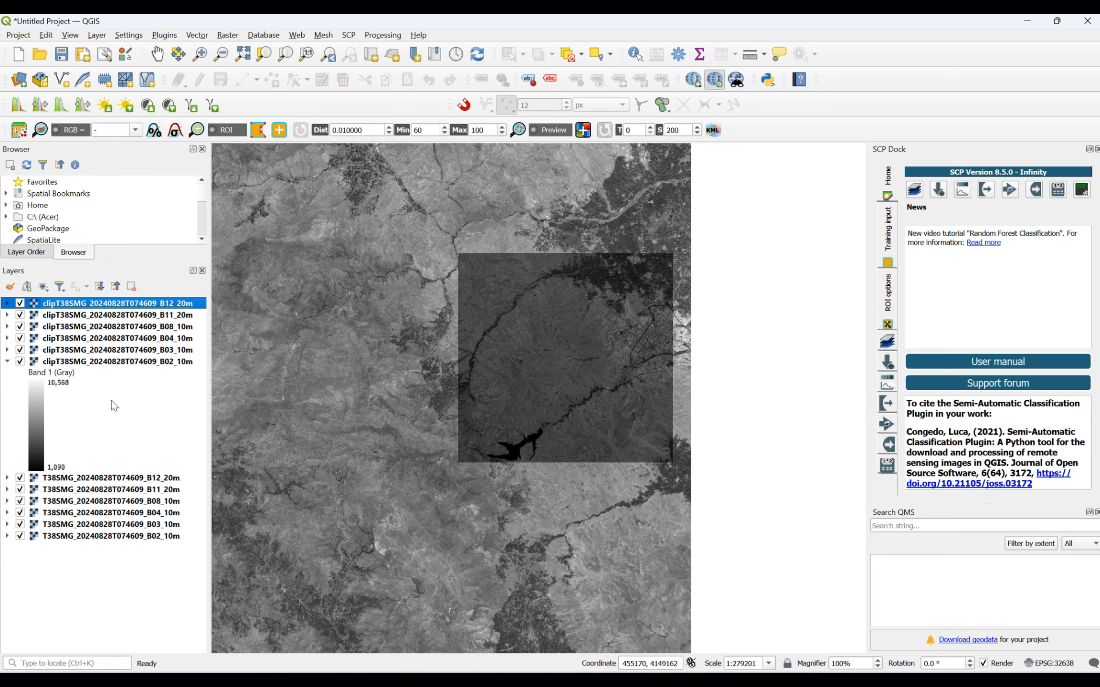
- Remove the six original unclipped T38SMG band layers, B12 through B02, from the project, keeping the clipped ones
{"action": "left_click", "coordinate": [68, 480]}
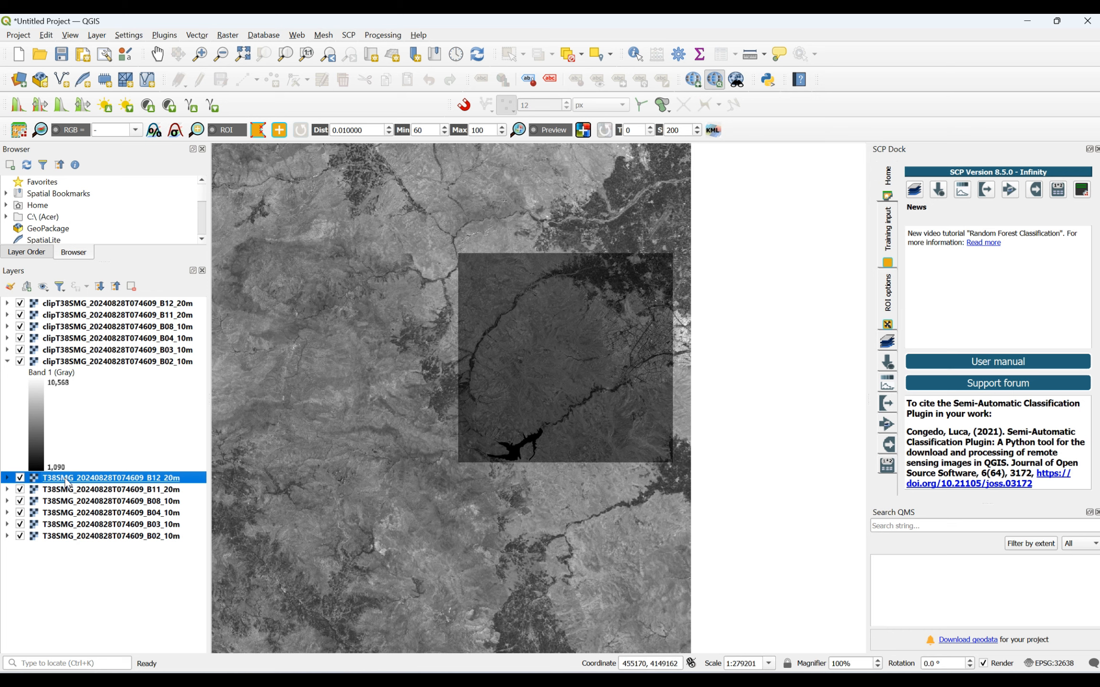
{"action": "key", "text": "shift+Down"}
{"action": "key", "text": "shift+Down"}
{"action": "key", "text": "shift+Down"}
{"action": "key", "text": "shift+Down"}
{"action": "key", "text": "shift+Down"}
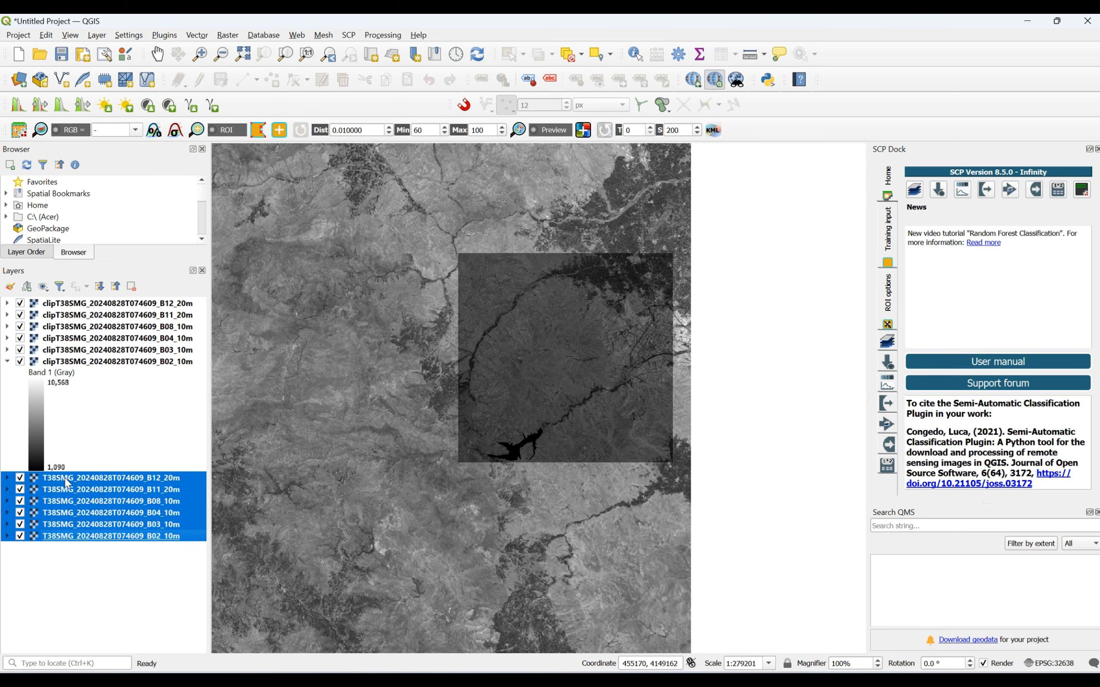
{"action": "right_click", "coordinate": [68, 483]}
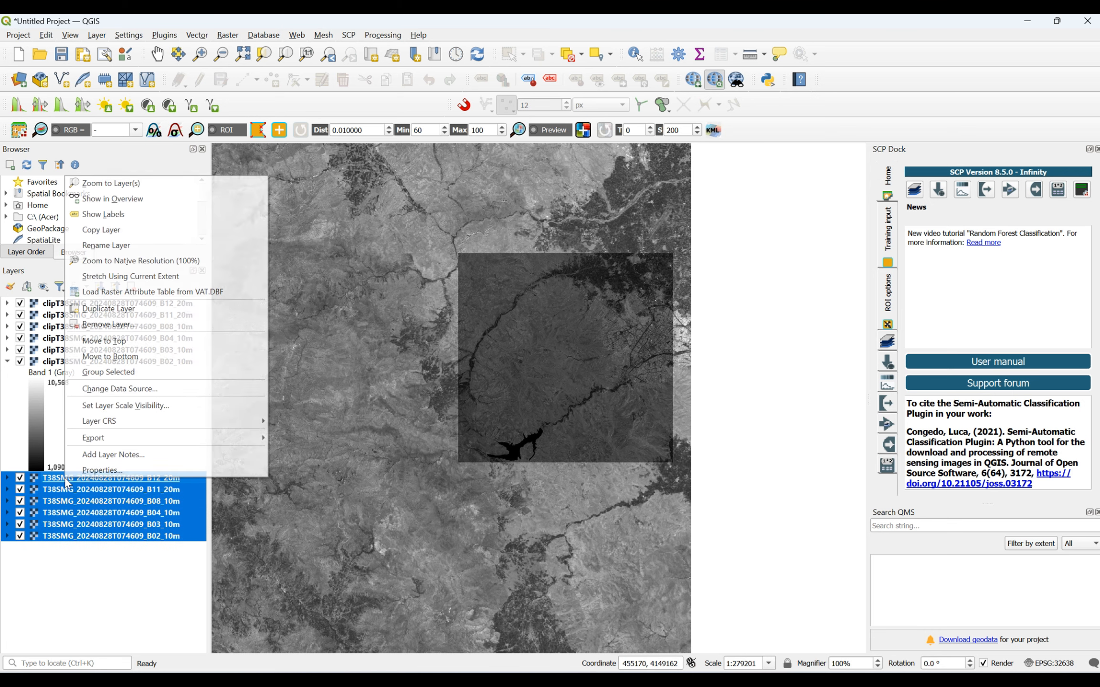
{"action": "left_click", "coordinate": [119, 329]}
{"action": "left_click", "coordinate": [532, 367]}
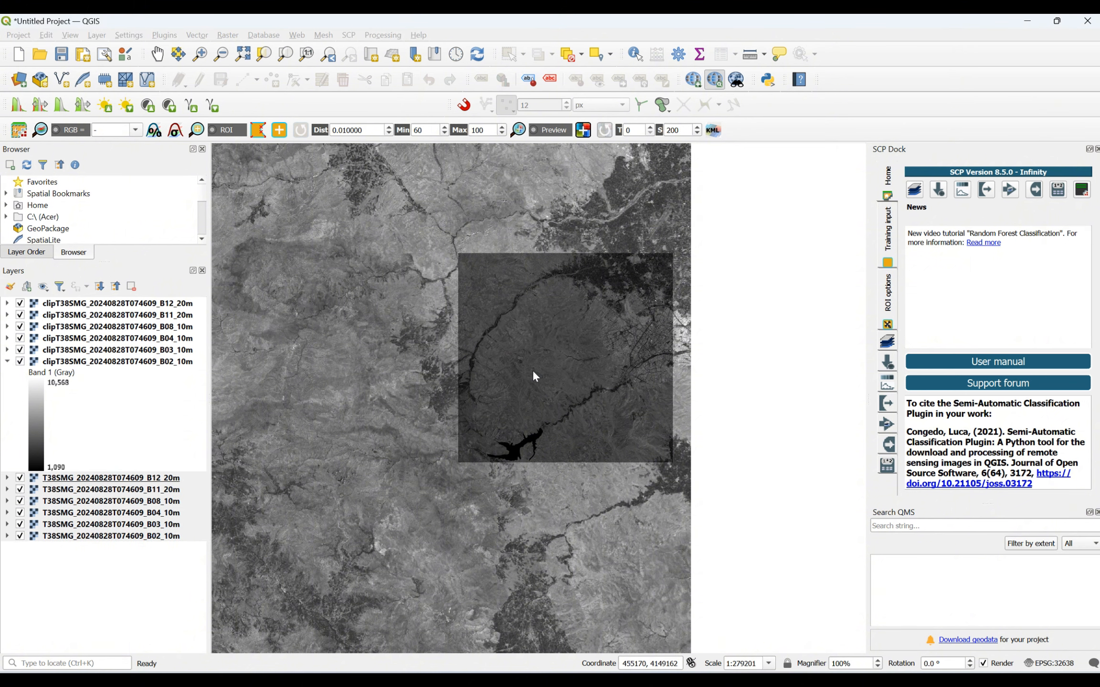
- Check the clipped study area image on the map and collapse the legend of the clipped B02 layer
{"action": "scroll", "coordinate": [589, 288], "scroll_direction": "up", "scroll_amount": 1}
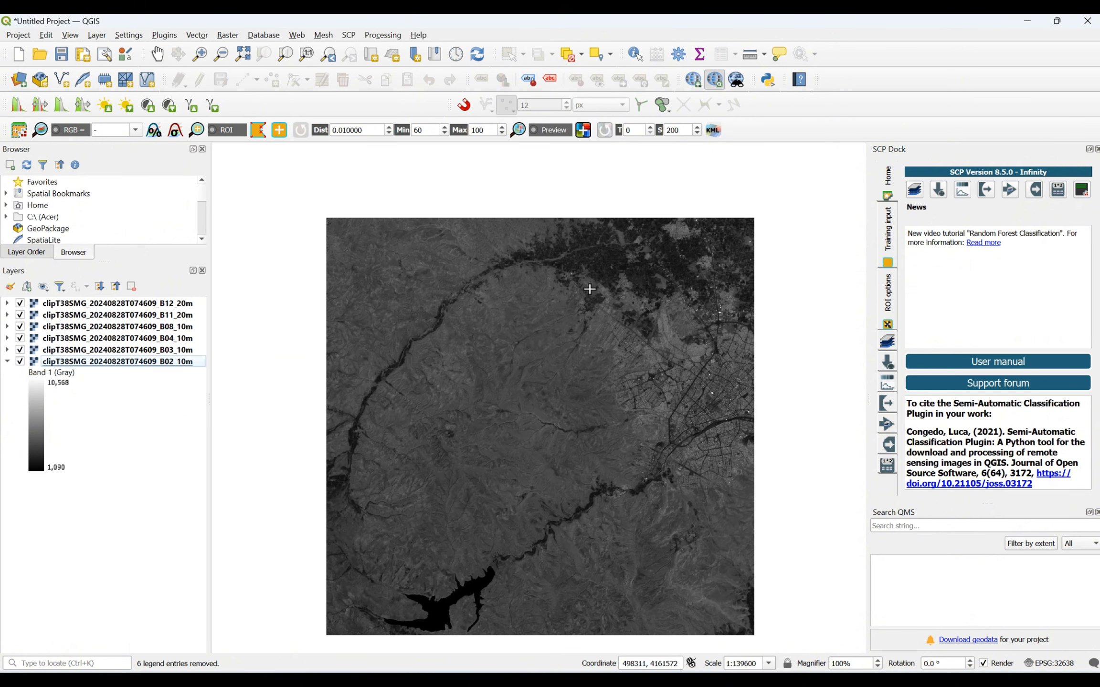
{"action": "scroll", "coordinate": [589, 289], "scroll_direction": "down", "scroll_amount": 1}
{"action": "scroll", "coordinate": [580, 332], "scroll_direction": "up", "scroll_amount": 1}
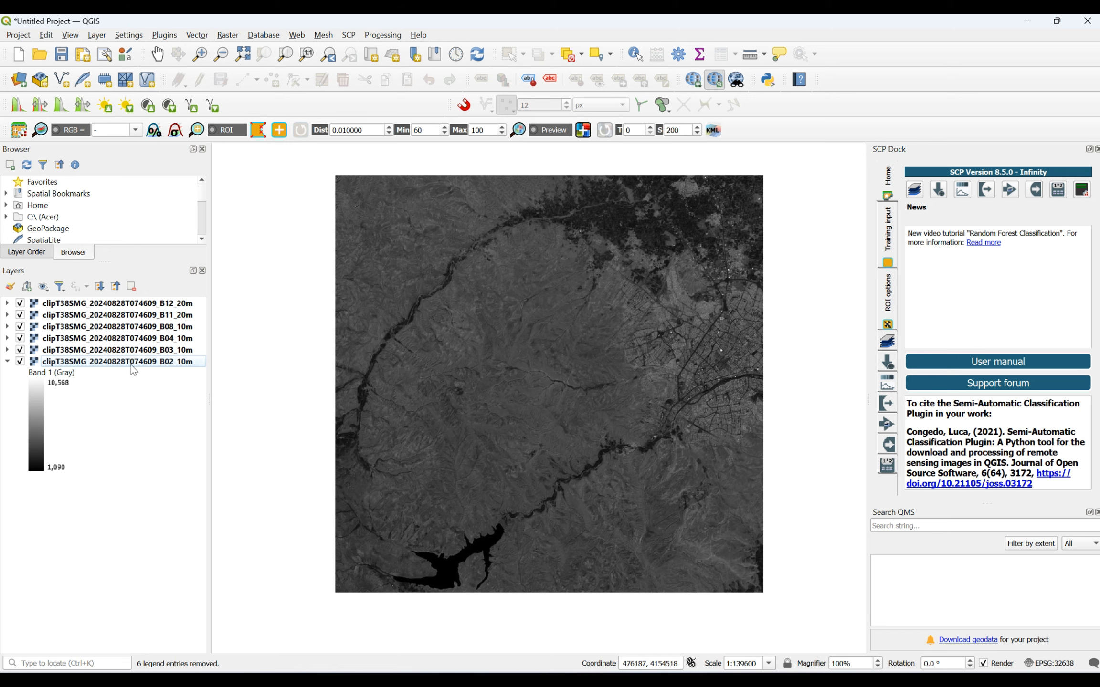
{"action": "left_click", "coordinate": [8, 362]}
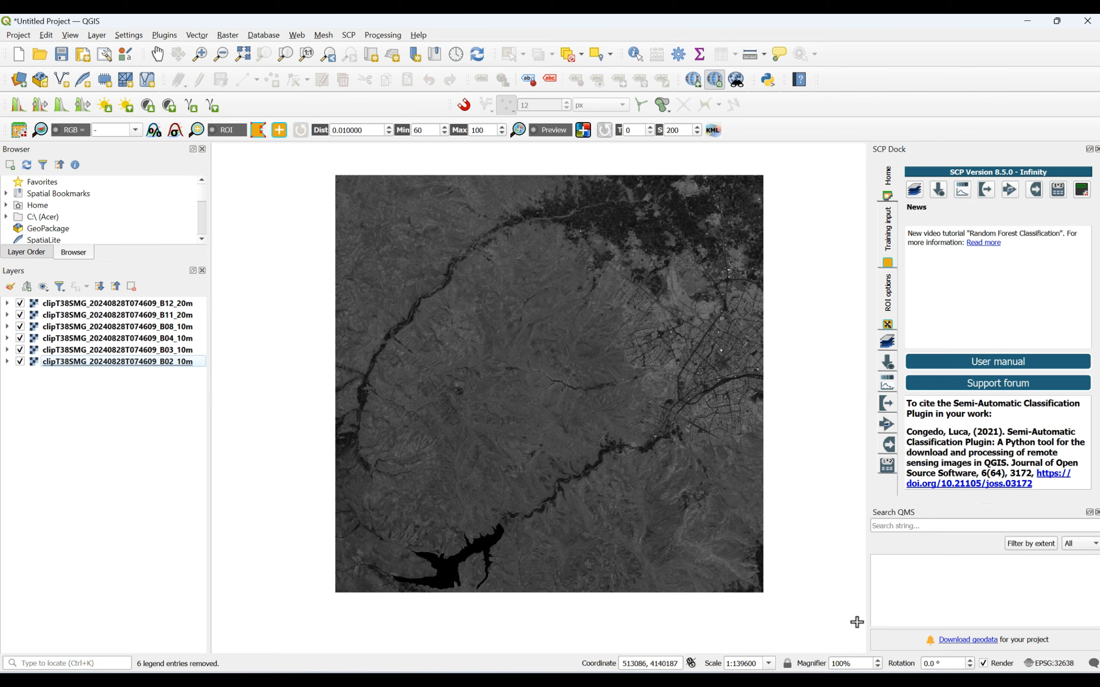
- Return to the band set definition in the Semi-Automatic Classification Plugin window and clear all original bands from band set 1
{"action": "left_click", "coordinate": [788, 616]}
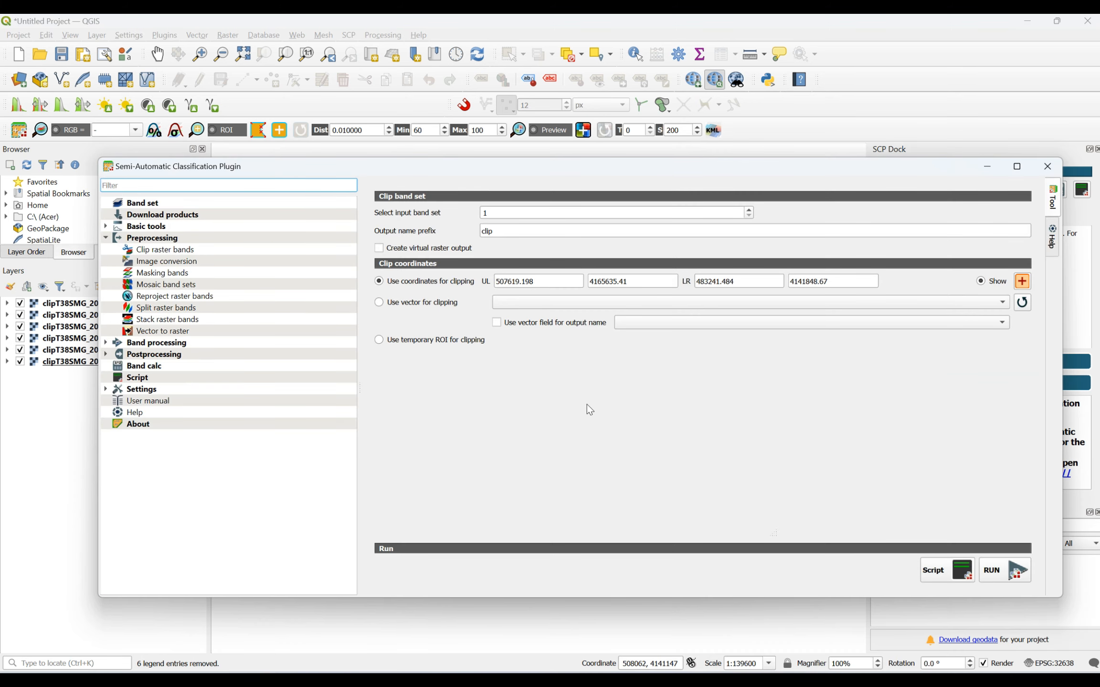
{"action": "left_click", "coordinate": [155, 206]}
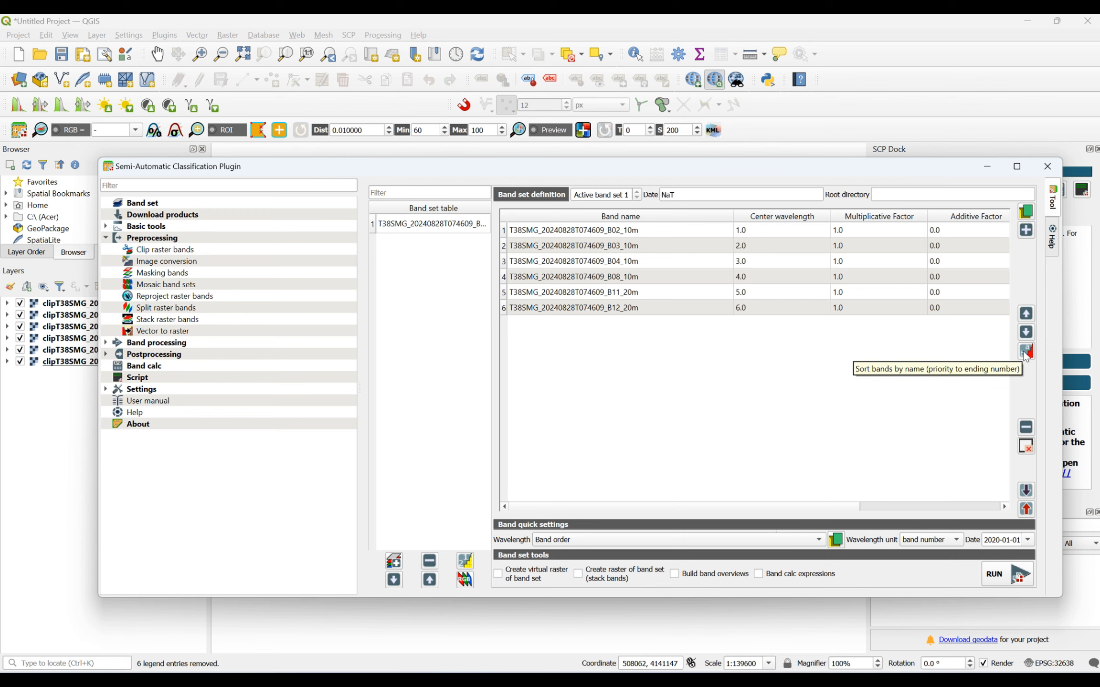
{"action": "left_click", "coordinate": [1025, 446]}
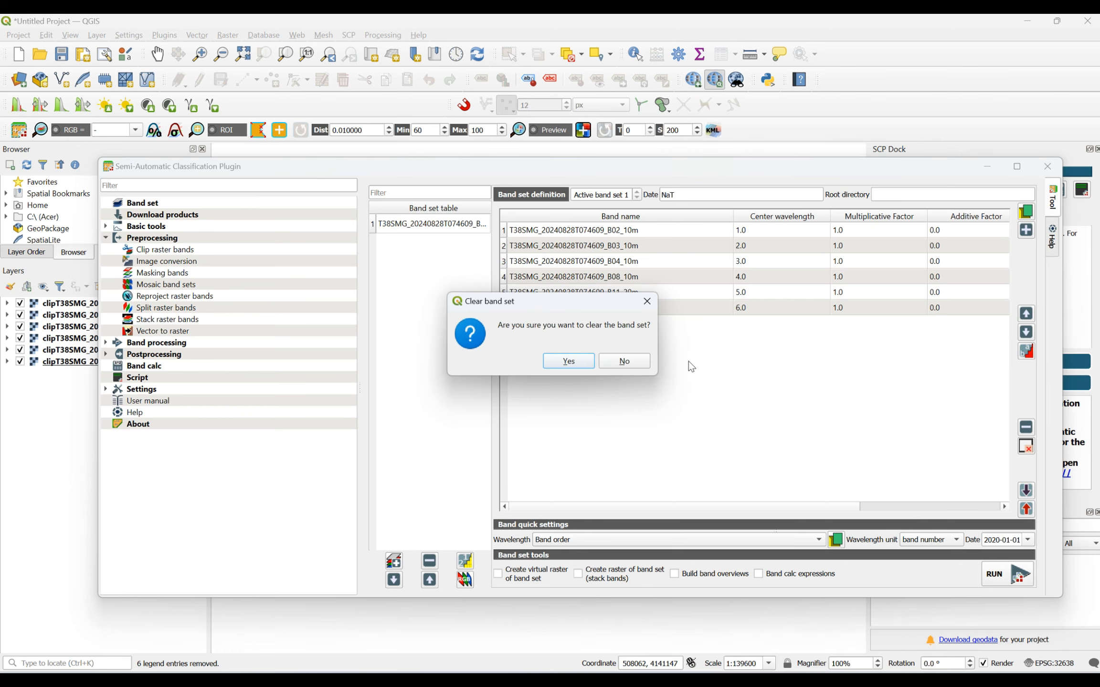
{"action": "left_click", "coordinate": [562, 365]}
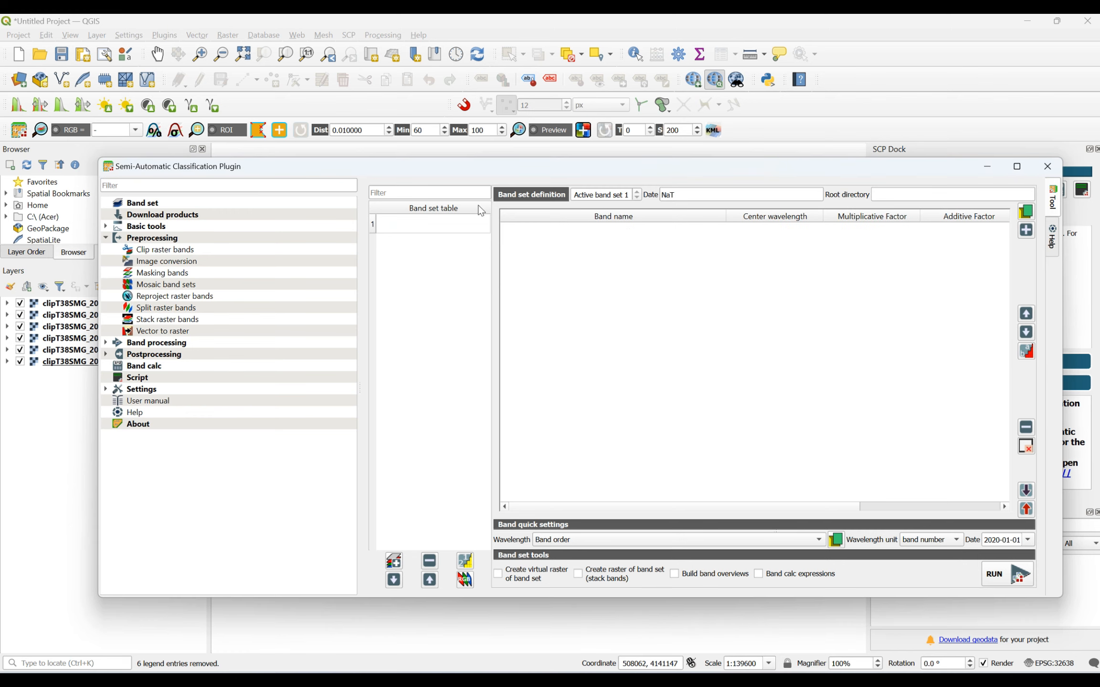
- Add all six clipped bands, B02, B03, B04, B08, B11 and B12, to band set 1
{"action": "left_click", "coordinate": [1030, 232]}
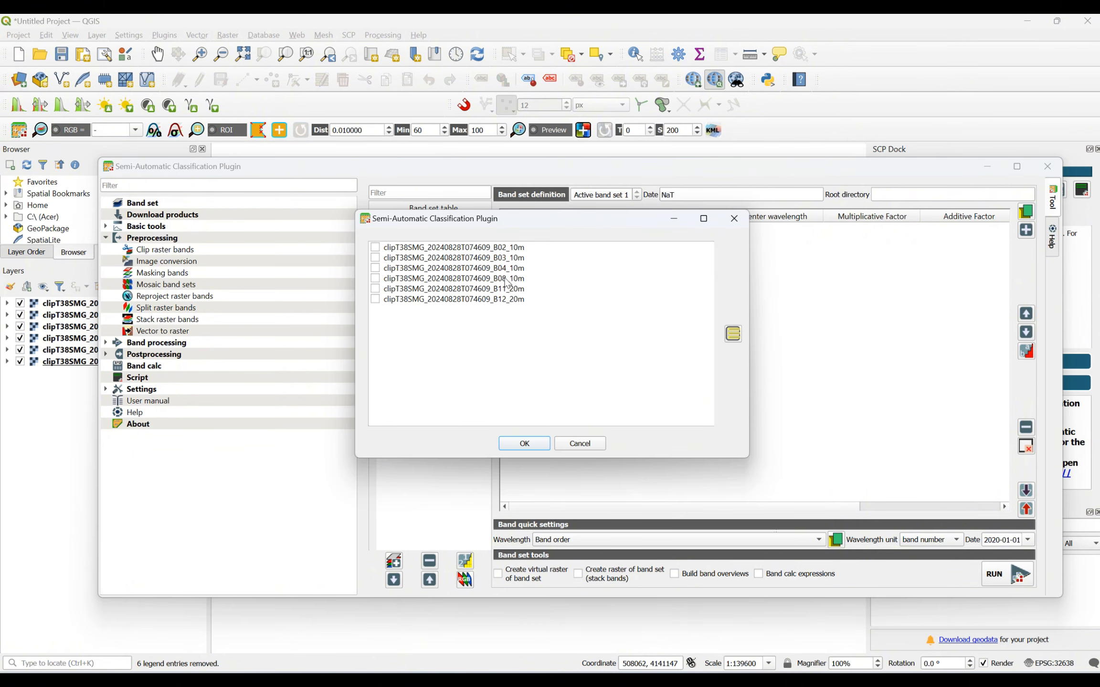
{"action": "left_click", "coordinate": [733, 334]}
{"action": "left_click", "coordinate": [523, 444]}
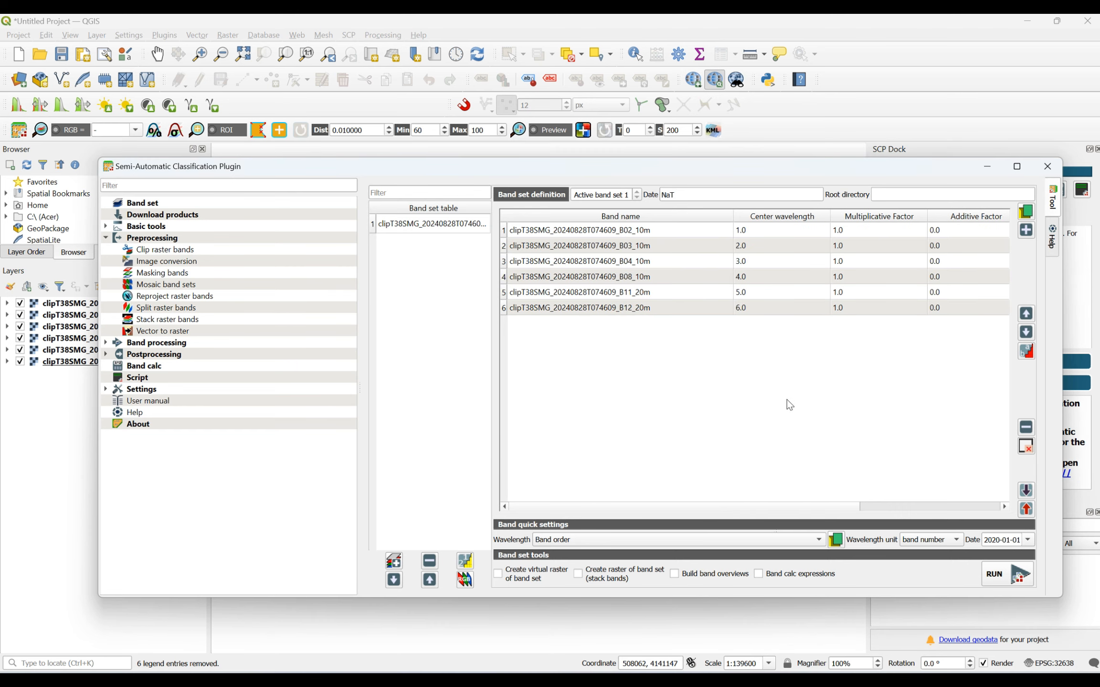
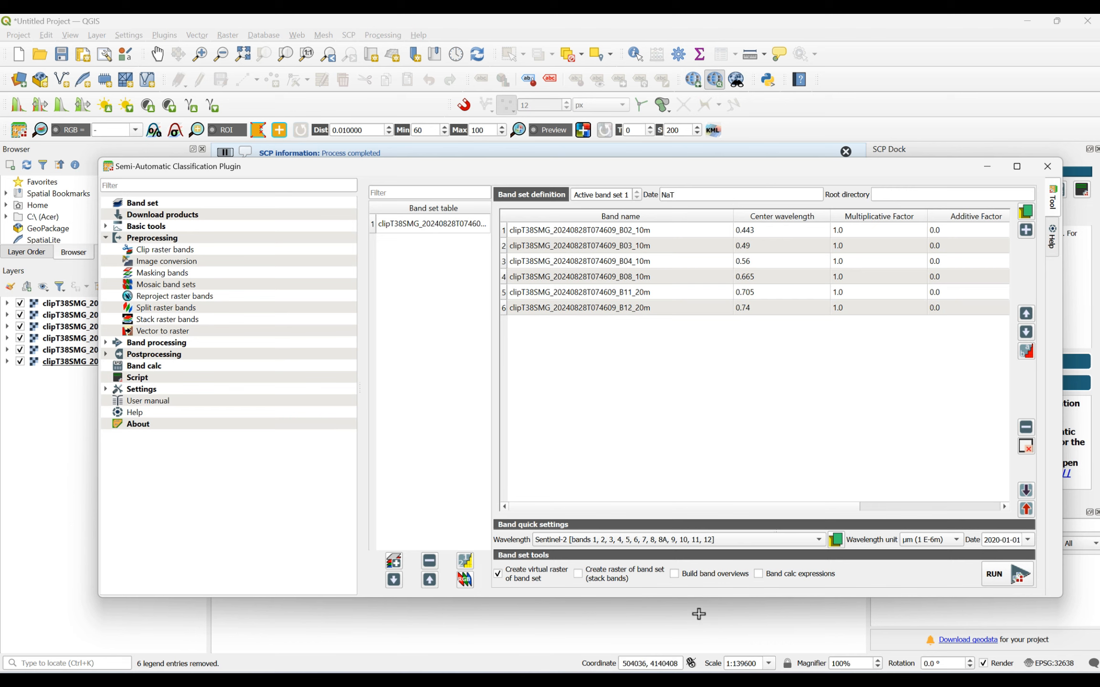
- Minimize the Semi-Automatic Classification Plugin window and display band set 1 as a 3-2-1 RGB color composite
{"action": "left_click", "coordinate": [991, 167]}
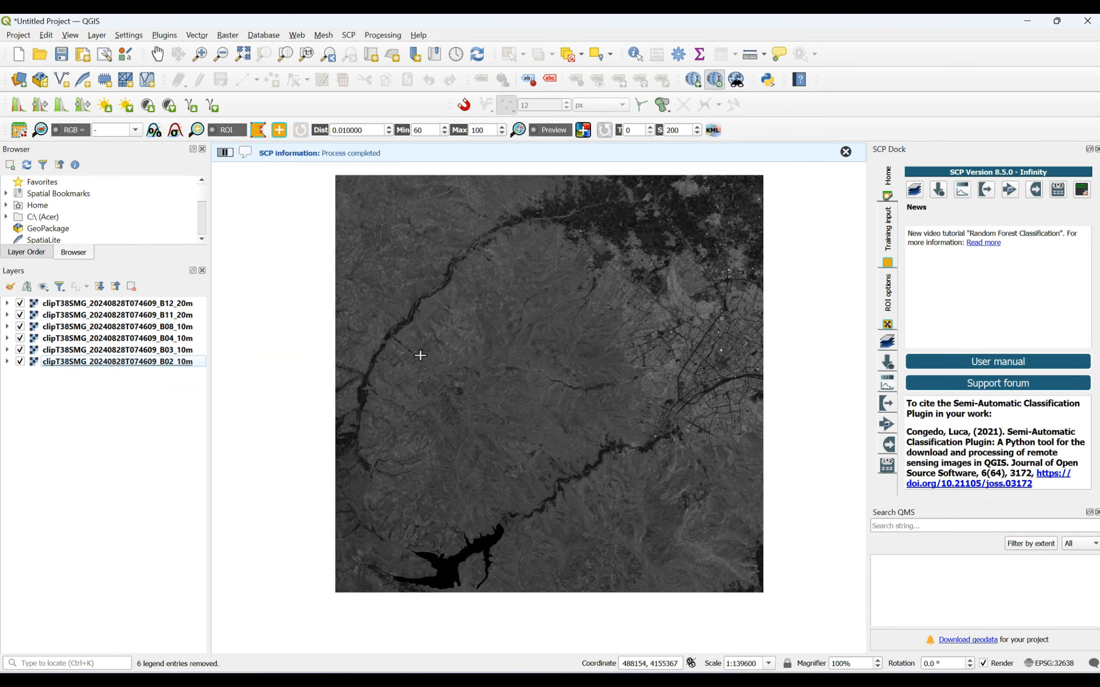
{"action": "left_click", "coordinate": [137, 136]}
{"action": "left_click", "coordinate": [130, 160]}
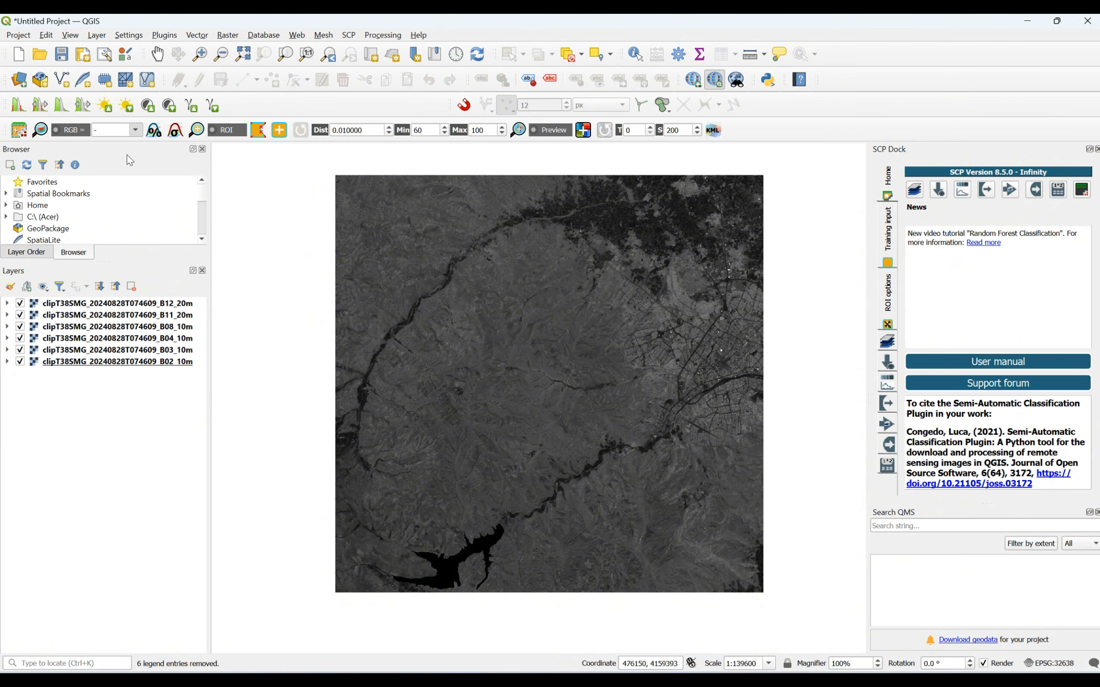
{"action": "left_click", "coordinate": [23, 351]}
{"action": "left_click", "coordinate": [20, 338]}
{"action": "left_click", "coordinate": [20, 326]}
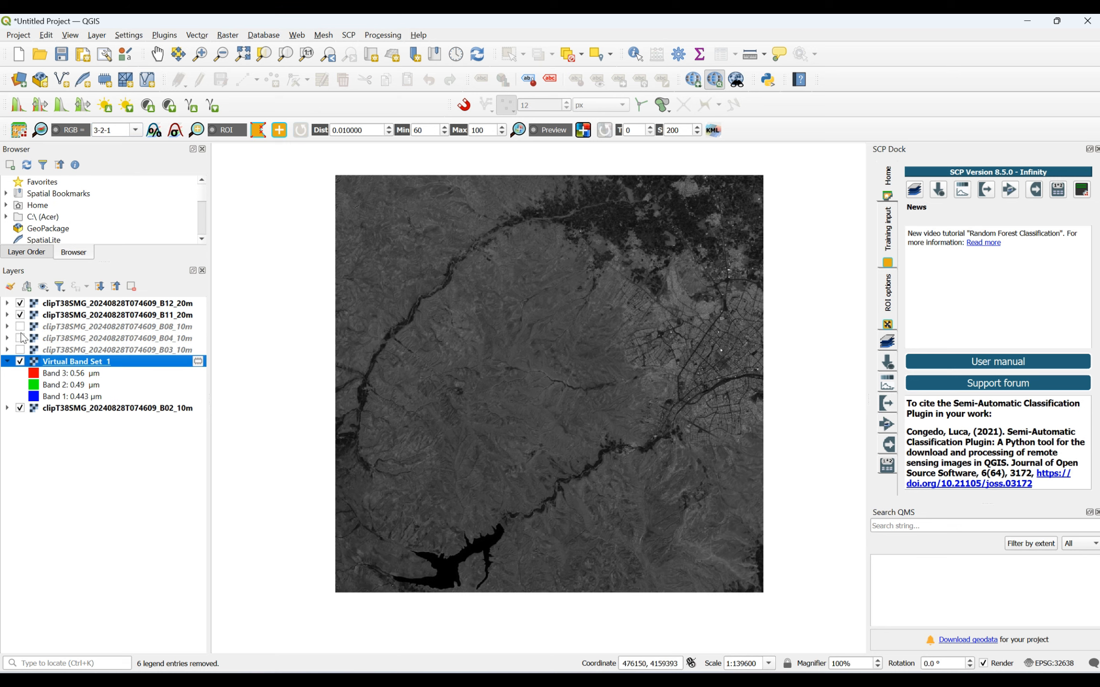
{"action": "left_click", "coordinate": [20, 326]}
{"action": "left_click", "coordinate": [20, 338]}
{"action": "left_click", "coordinate": [20, 349]}
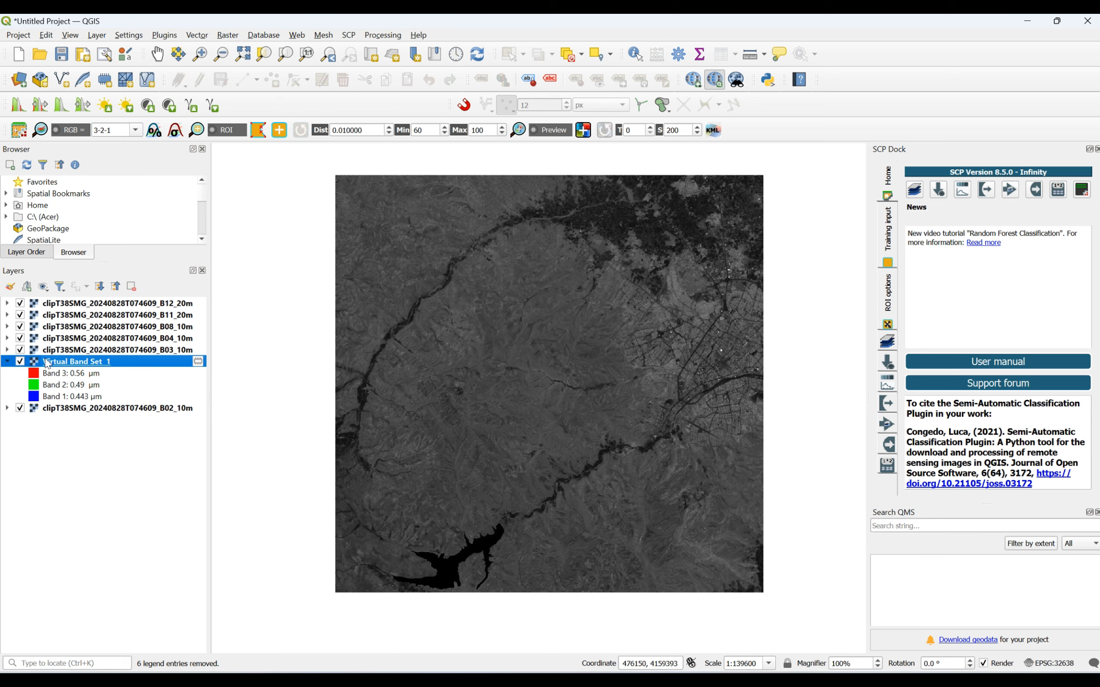
- Move Virtual Band Set 1 above all other layers and hide the six clipped band layers, B12 through B02
{"action": "left_click_drag", "start_coordinate": [59, 363], "coordinate": [67, 304]}
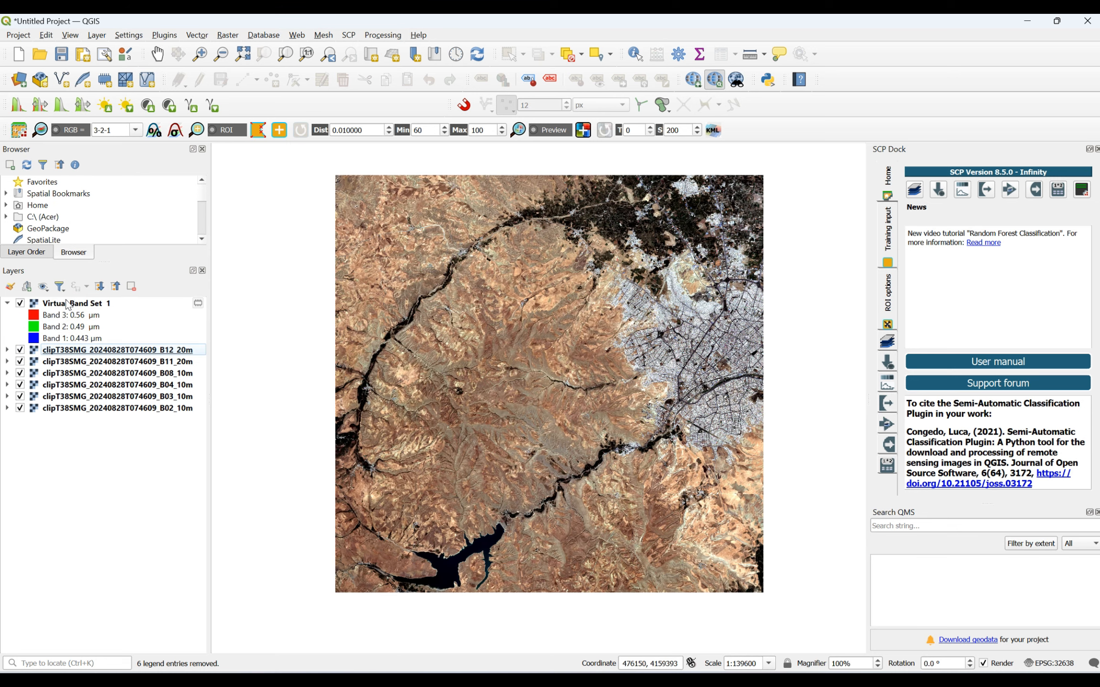
{"action": "left_click", "coordinate": [20, 350]}
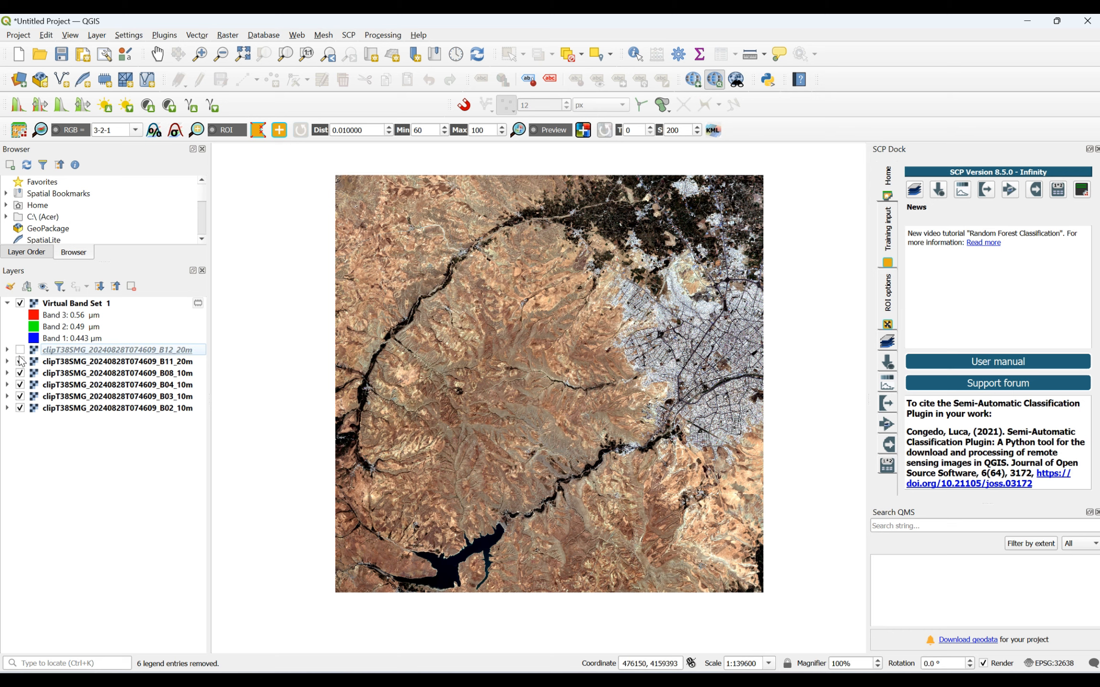
{"action": "left_click", "coordinate": [20, 361]}
{"action": "left_click", "coordinate": [20, 373]}
{"action": "left_click", "coordinate": [20, 385]}
{"action": "left_click", "coordinate": [20, 396]}
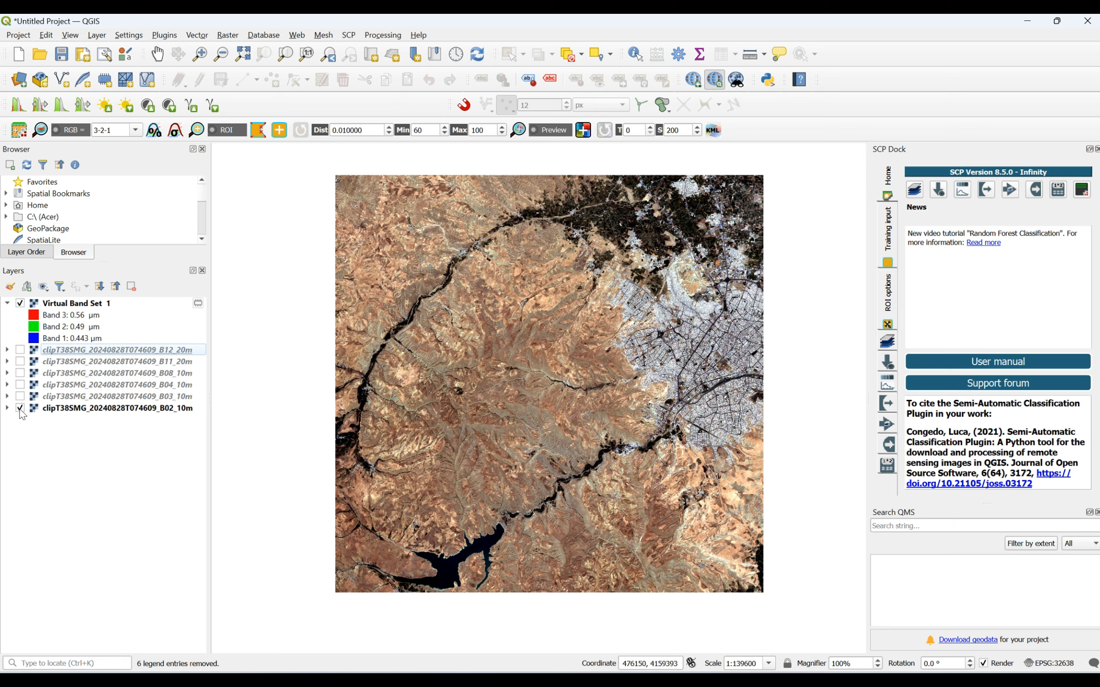
{"action": "left_click", "coordinate": [20, 408]}
{"action": "scroll", "coordinate": [483, 293], "scroll_direction": "up", "scroll_amount": 1}
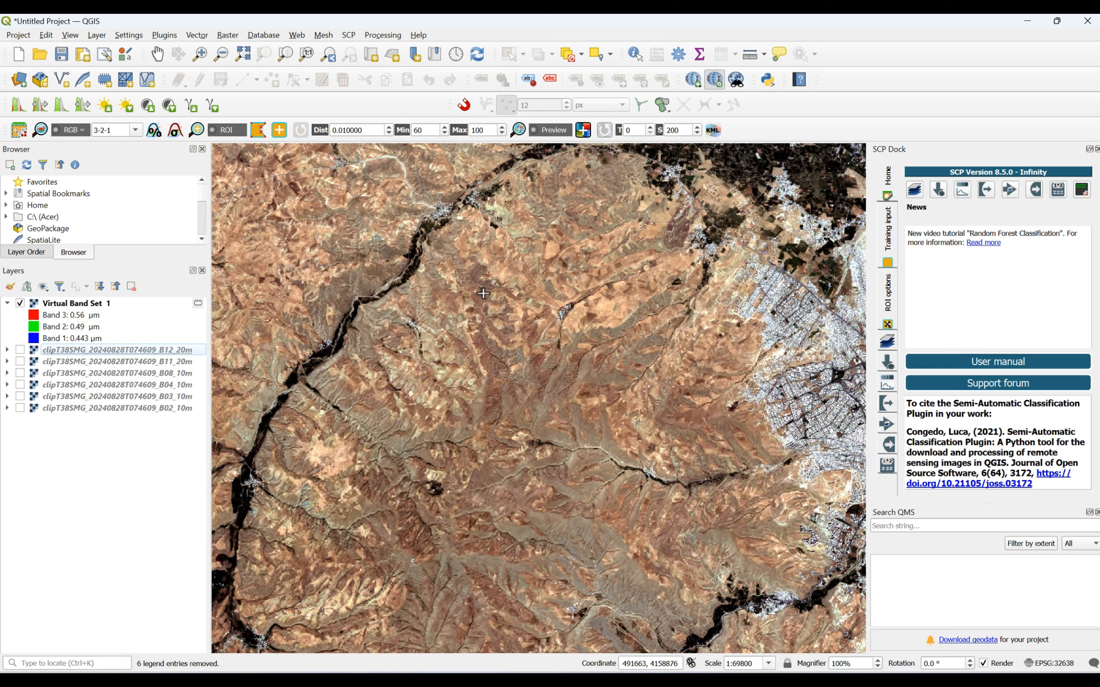
{"action": "scroll", "coordinate": [483, 293], "scroll_direction": "down", "scroll_amount": 1}
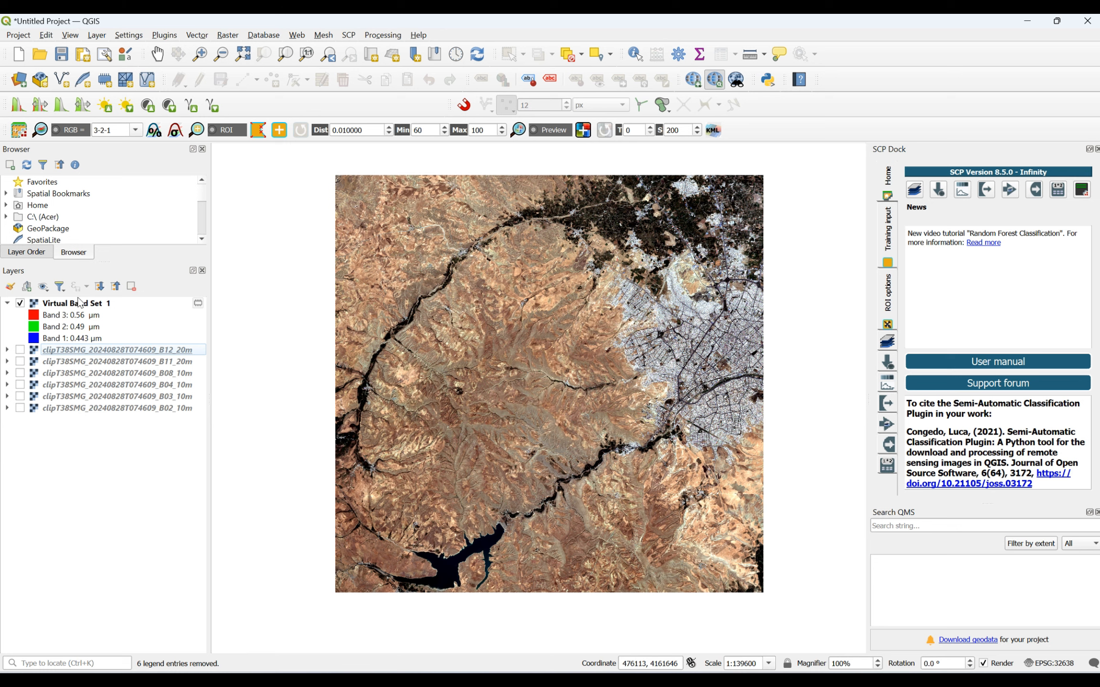
- In the symbology of Virtual Band Set 1, assign Band 4 to red, Band 3 to green and Band 2 to blue, and apply it
{"action": "left_click", "coordinate": [139, 131]}
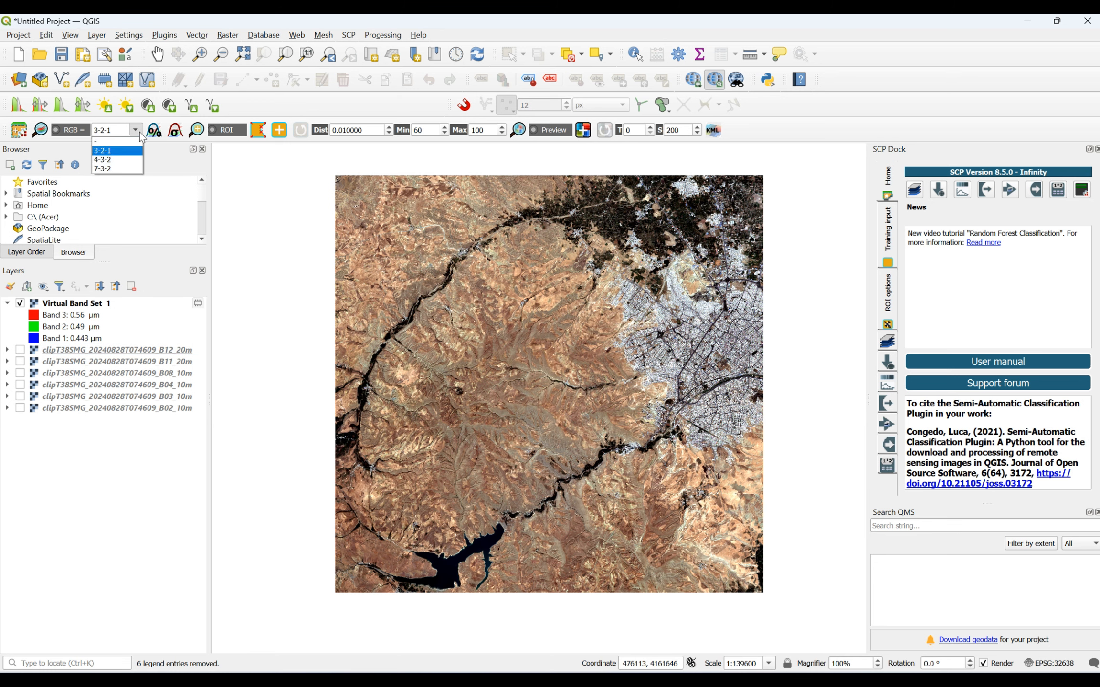
{"action": "left_click", "coordinate": [139, 131]}
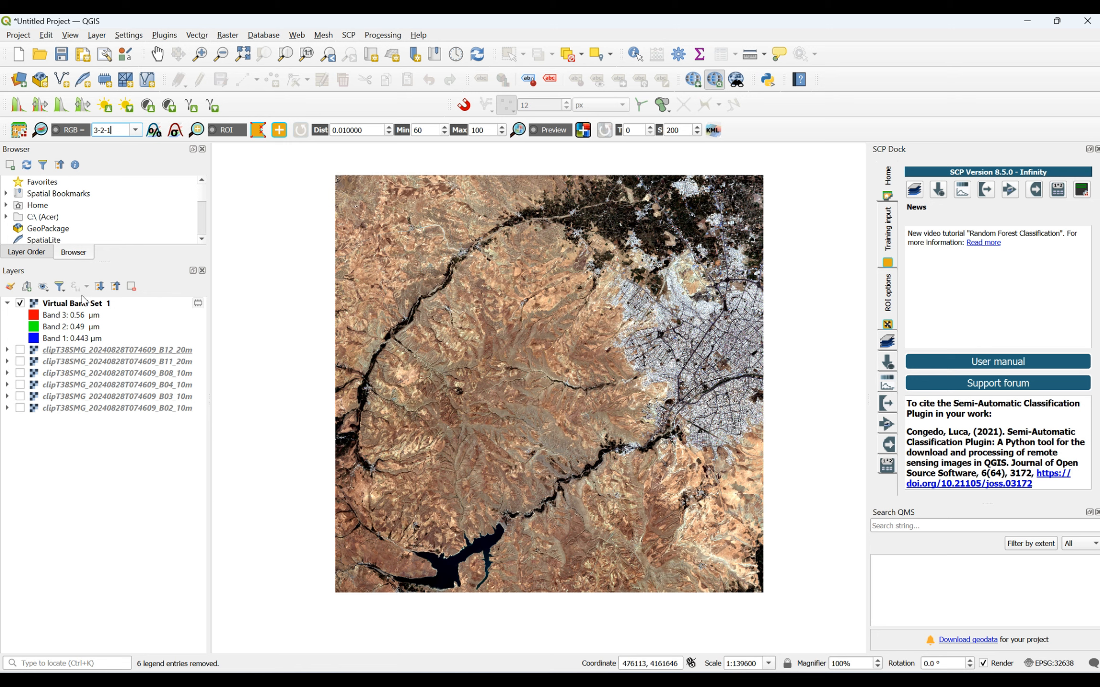
{"action": "right_click", "coordinate": [67, 306]}
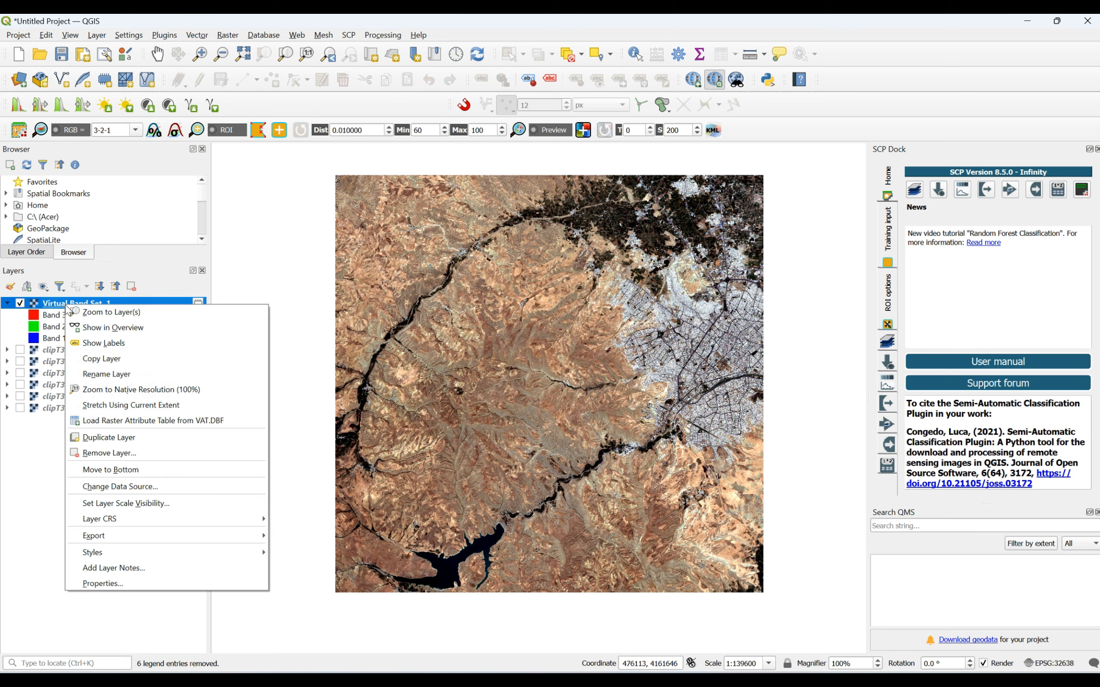
{"action": "left_click", "coordinate": [117, 582]}
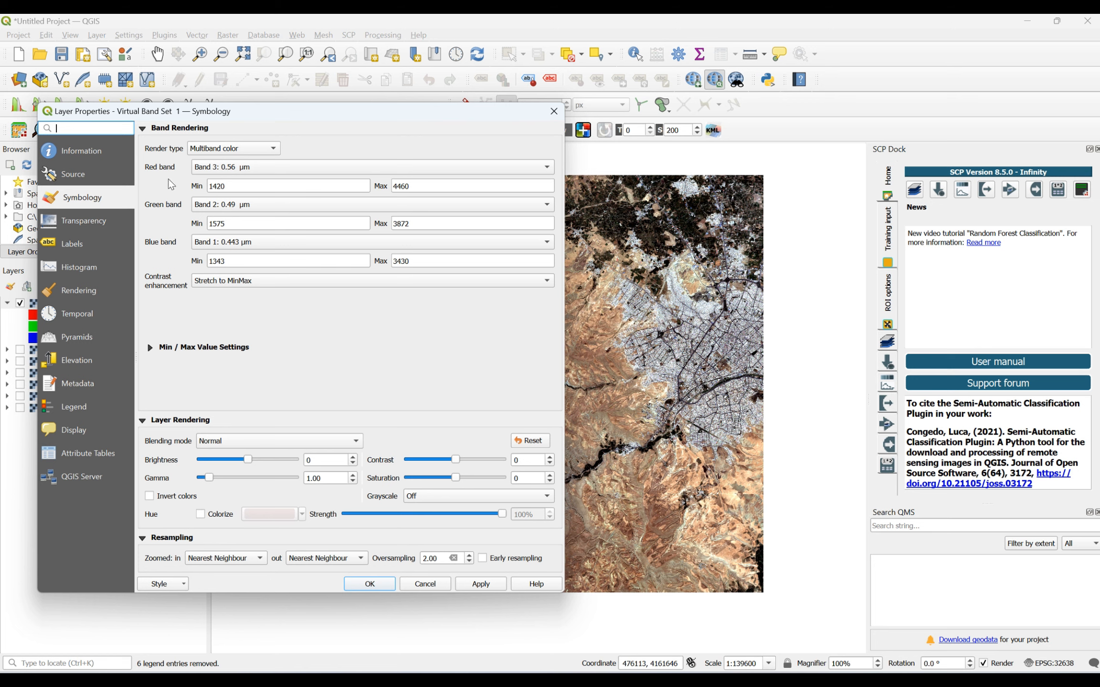
{"action": "left_click", "coordinate": [223, 172]}
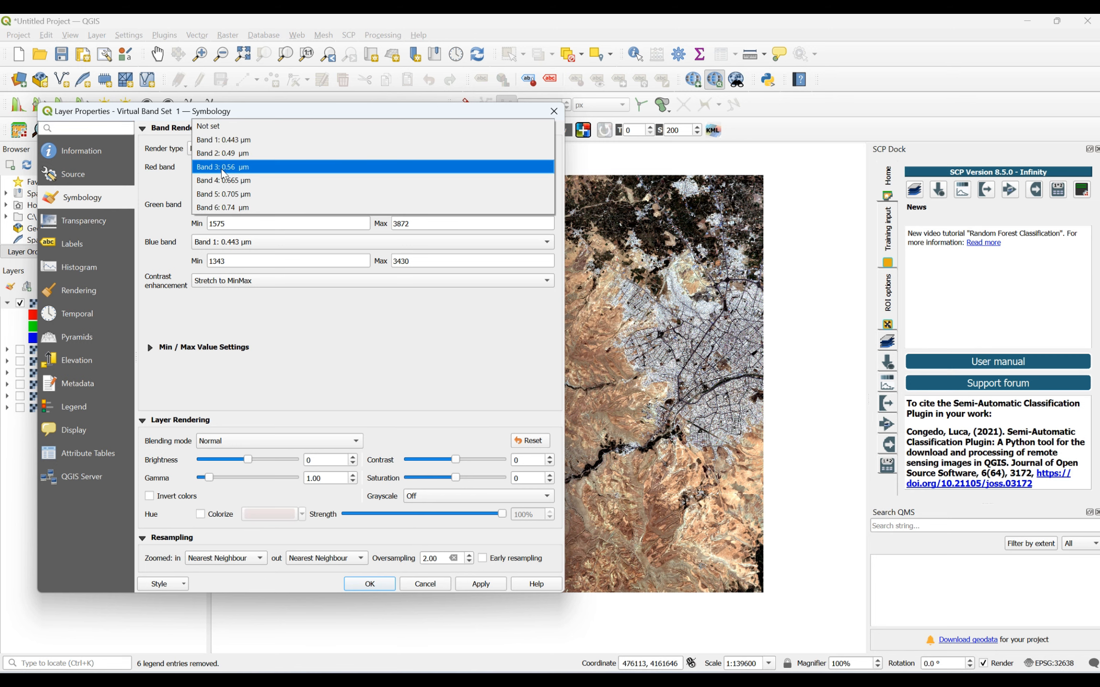
{"action": "left_click", "coordinate": [250, 182]}
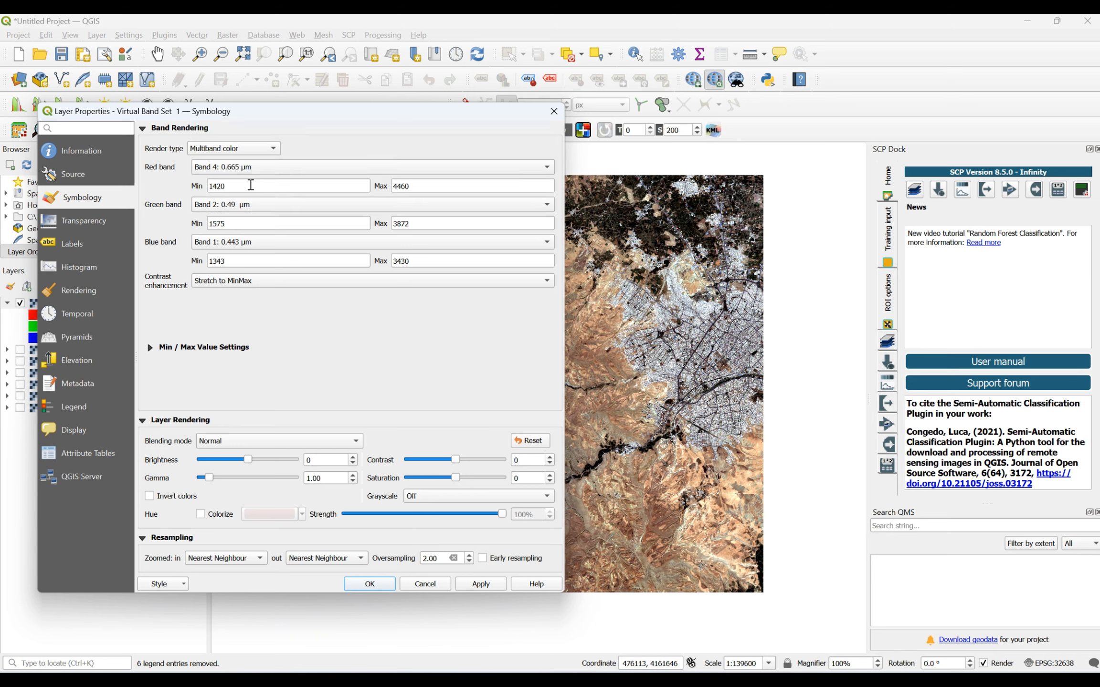
{"action": "left_click", "coordinate": [254, 208]}
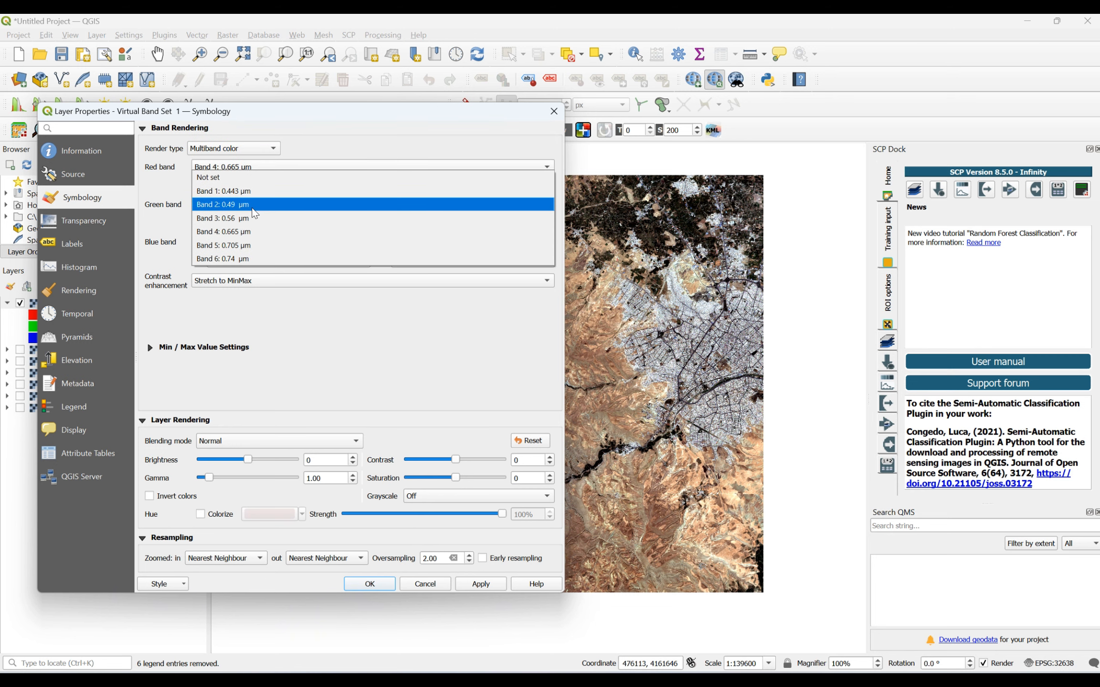
{"action": "left_click", "coordinate": [243, 216]}
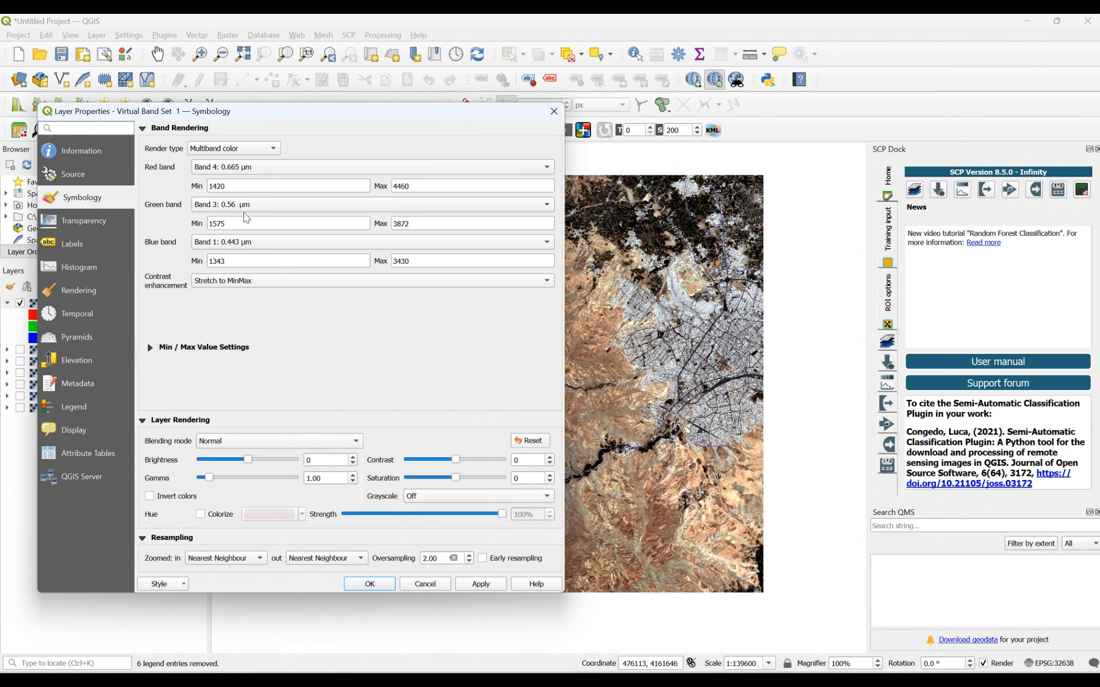
{"action": "left_click", "coordinate": [245, 243]}
{"action": "left_click", "coordinate": [241, 258]}
{"action": "left_click", "coordinate": [481, 584]}
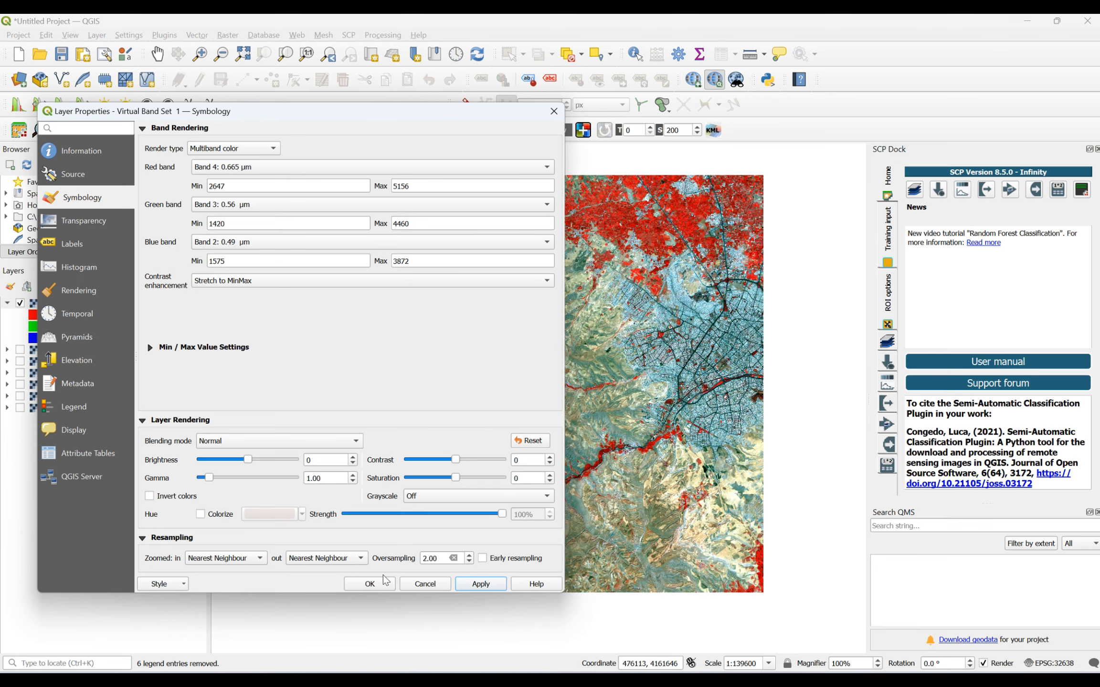
{"action": "left_click", "coordinate": [370, 584]}
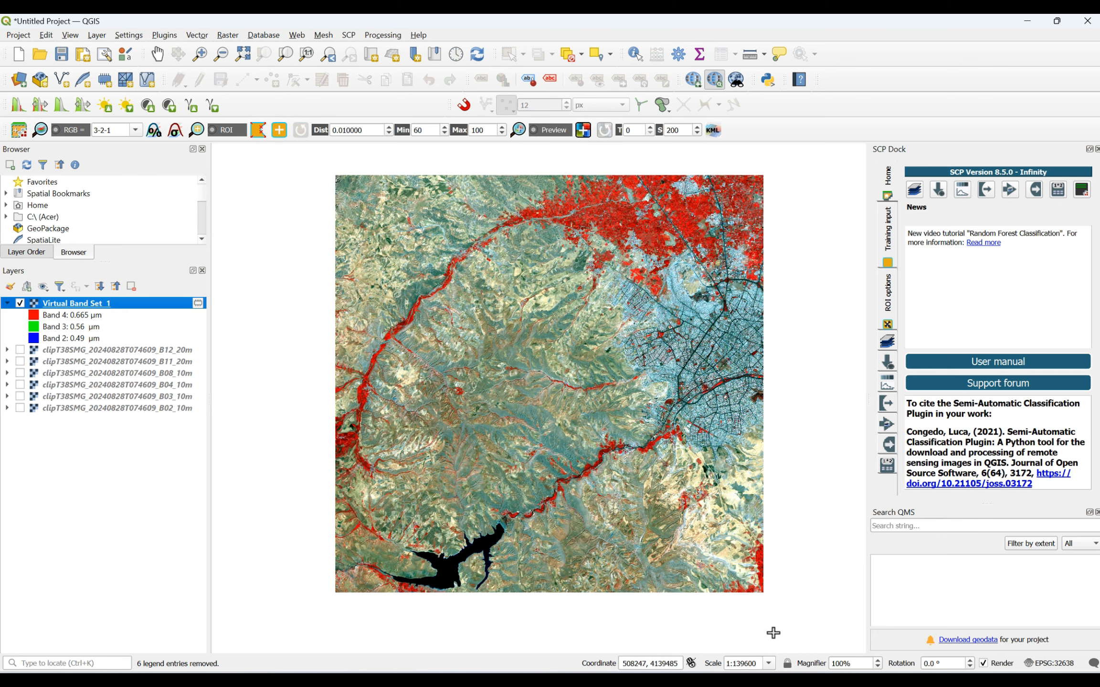
- Switch to the Word document to consult the table of Sentinel-2 band composites, and return to the QGIS project
{"action": "left_click", "coordinate": [737, 647]}
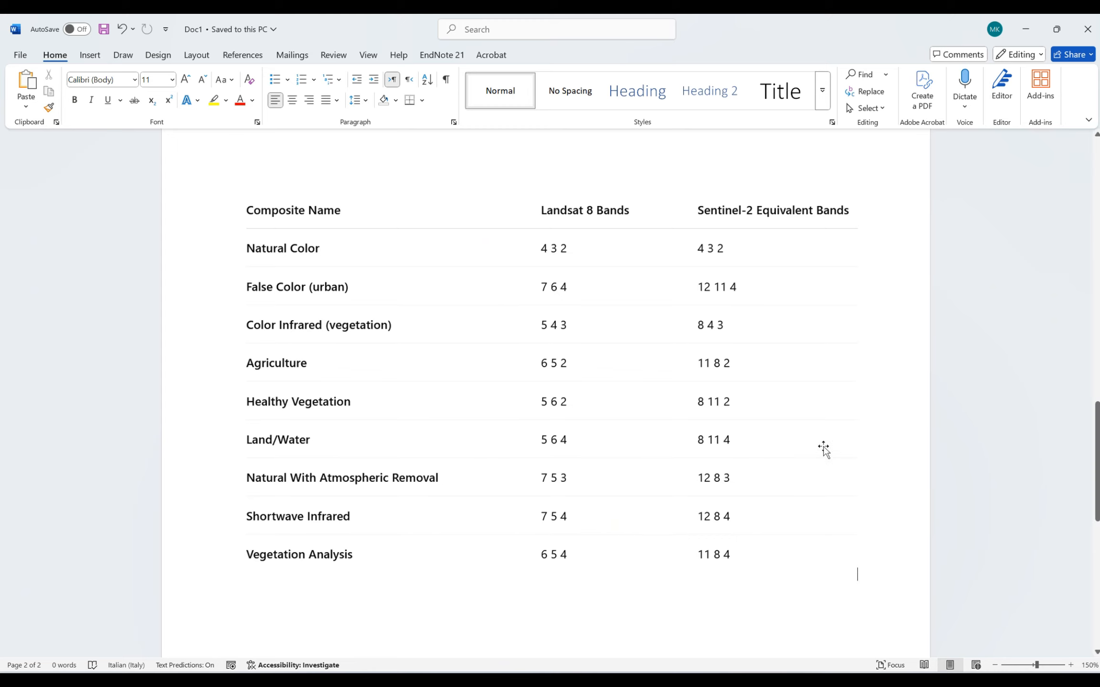
{"action": "mouse_move", "coordinate": [809, 679]}
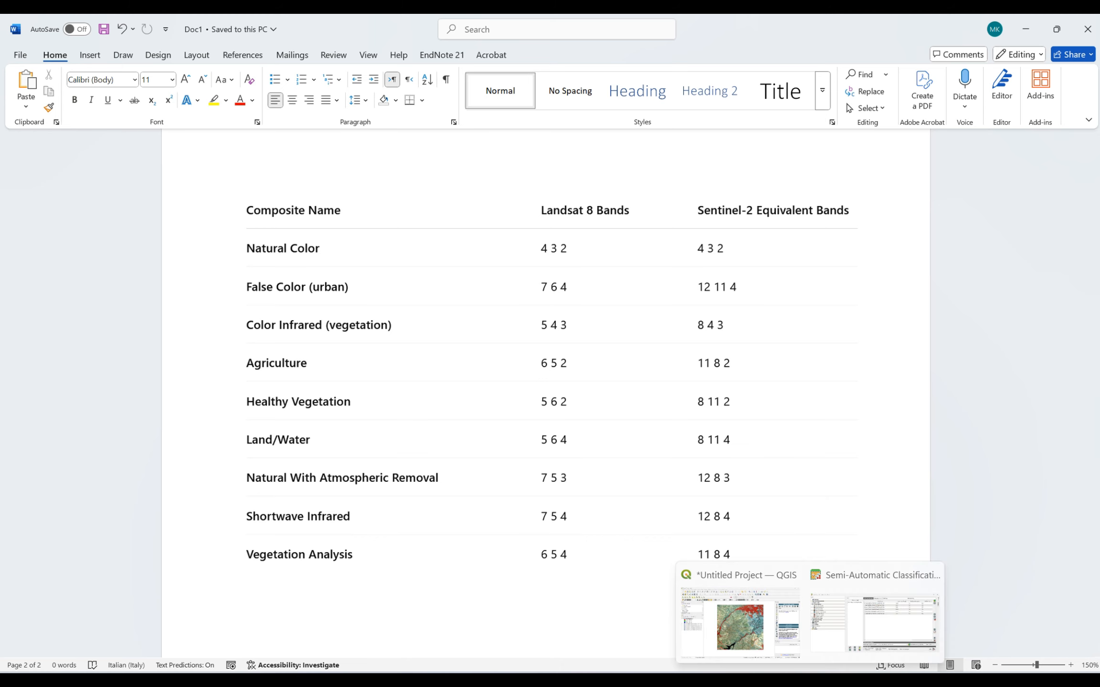
{"action": "left_click", "coordinate": [762, 630]}
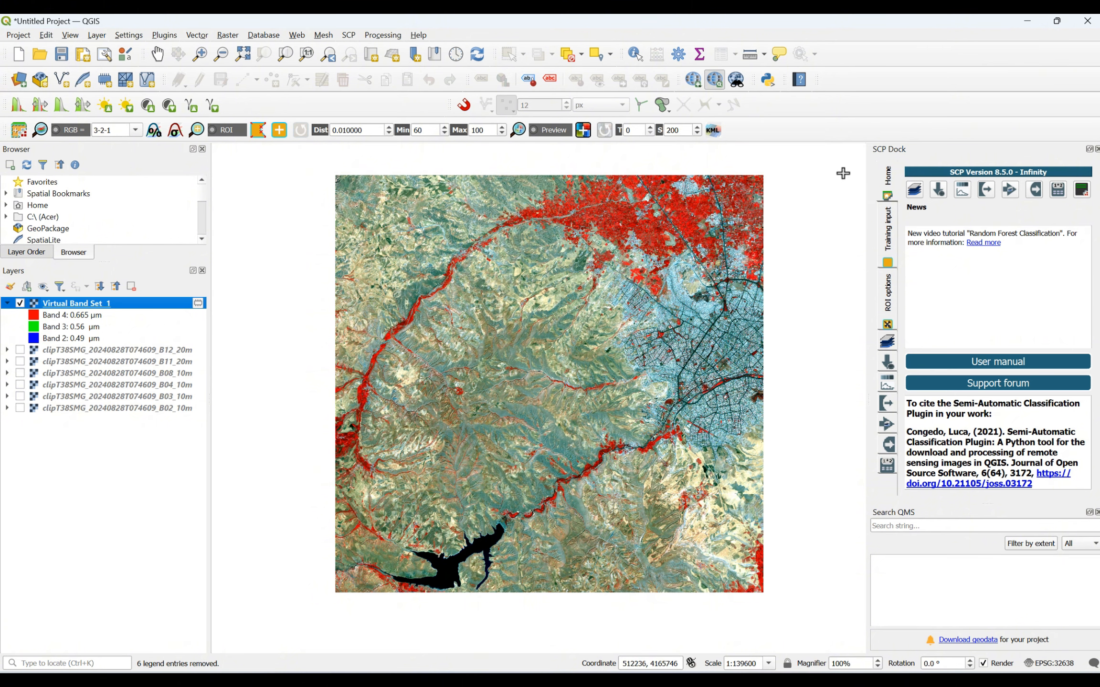
- Start creating a new training input and make a folder named Training inside the LULC folder for it
{"action": "left_click", "coordinate": [892, 239]}
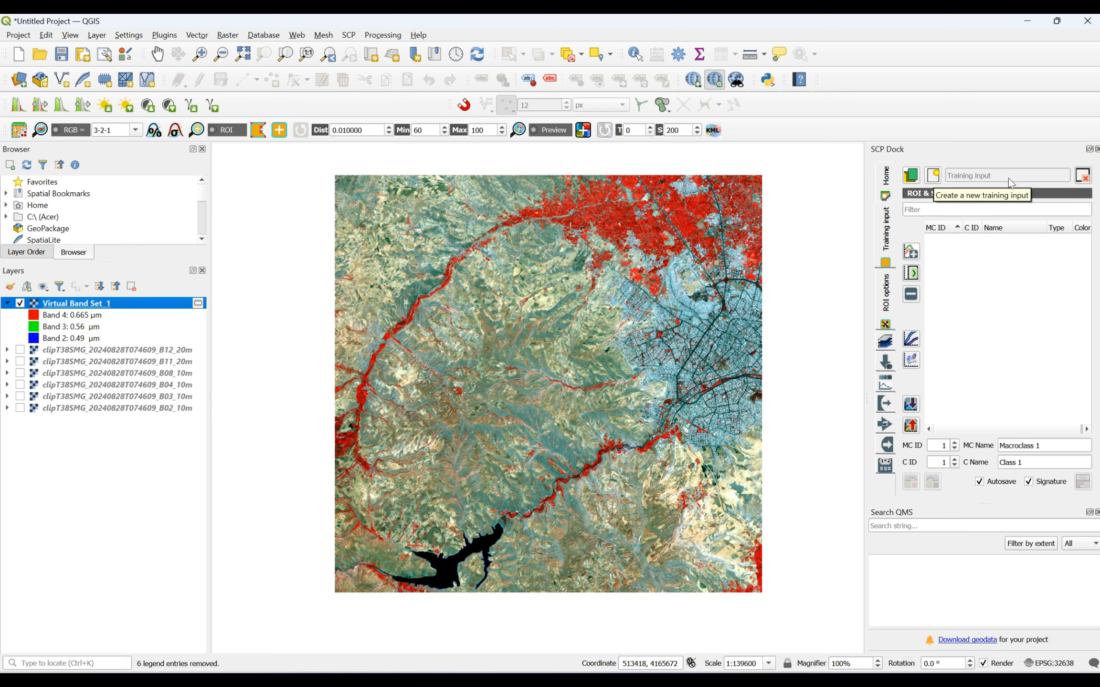
{"action": "left_click", "coordinate": [935, 181]}
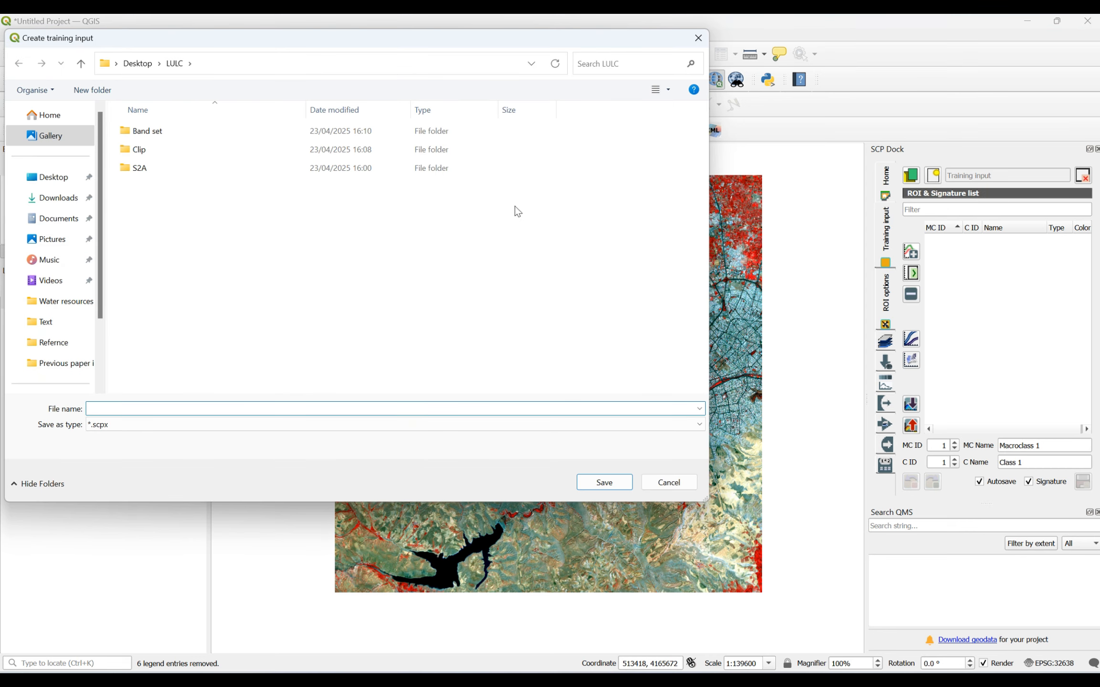
{"action": "left_click", "coordinate": [113, 90]}
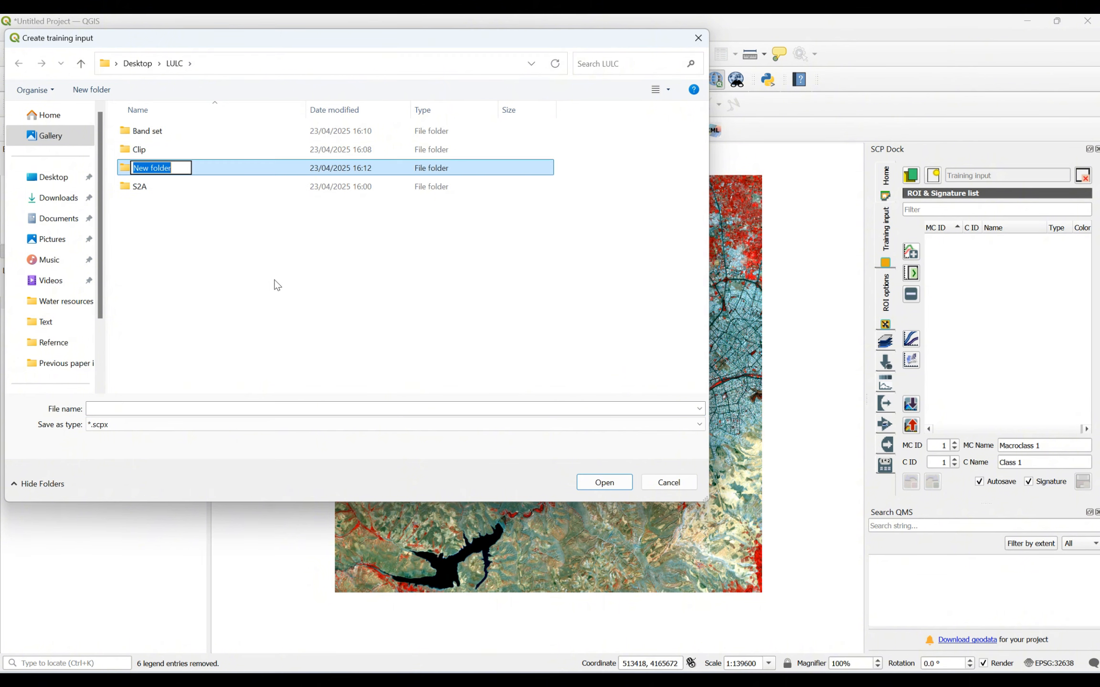
{"action": "type", "text": "Training"}
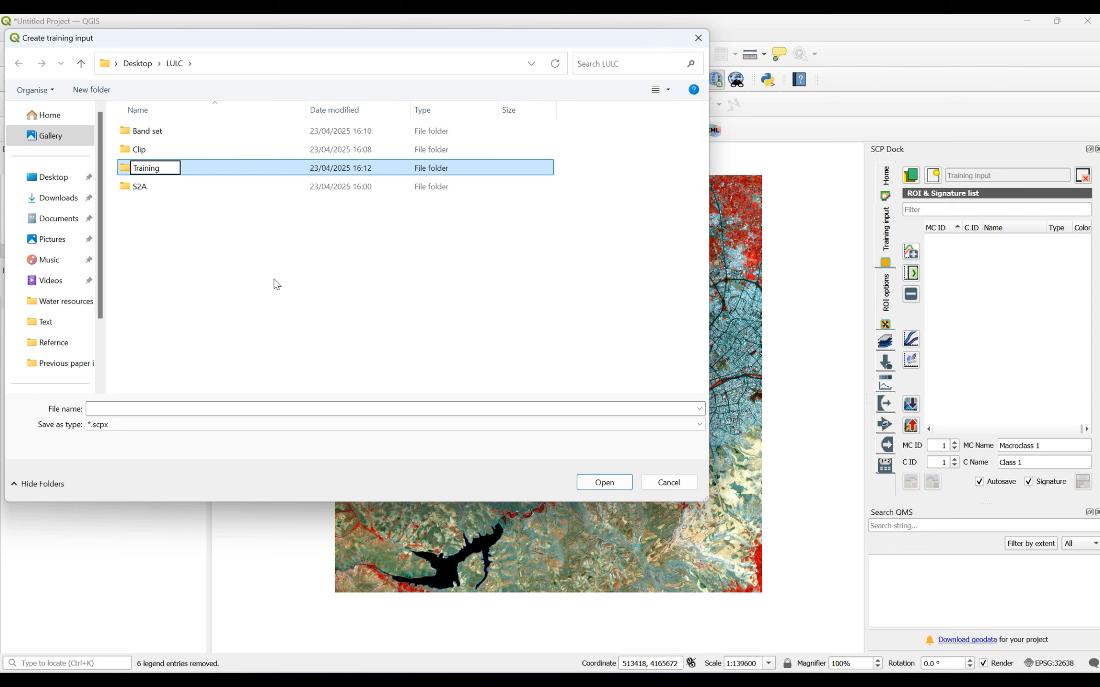
{"action": "key", "text": "Return"}
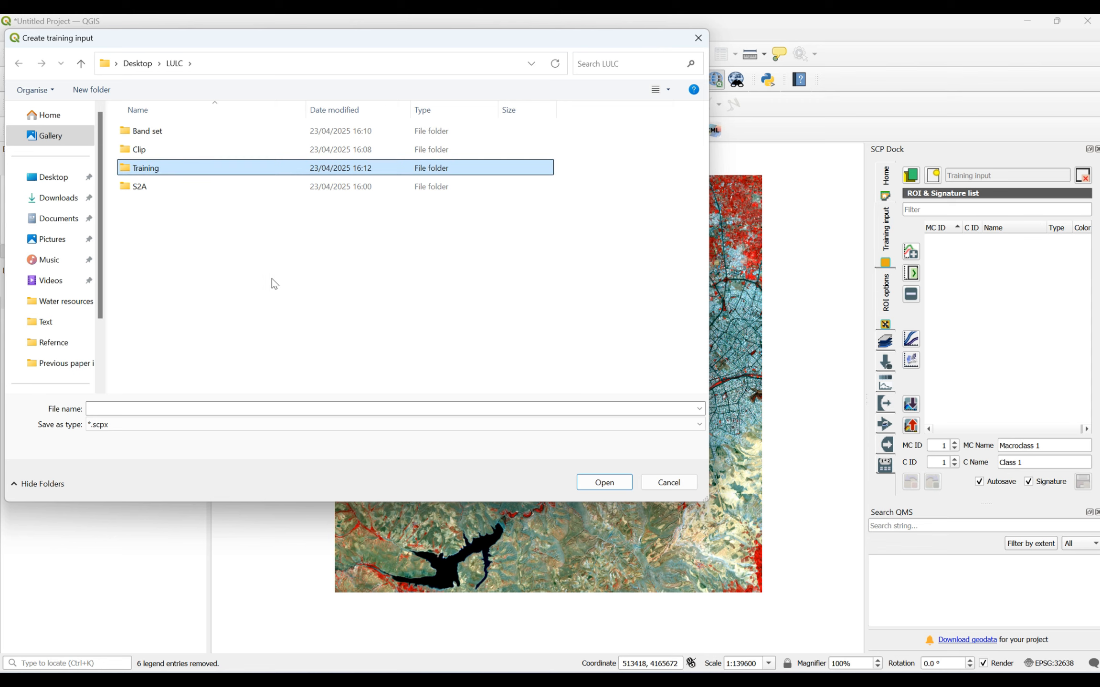
- Save the training input file as Data in the Training folder
{"action": "double_click", "coordinate": [144, 168]}
{"action": "left_click", "coordinate": [201, 409]}
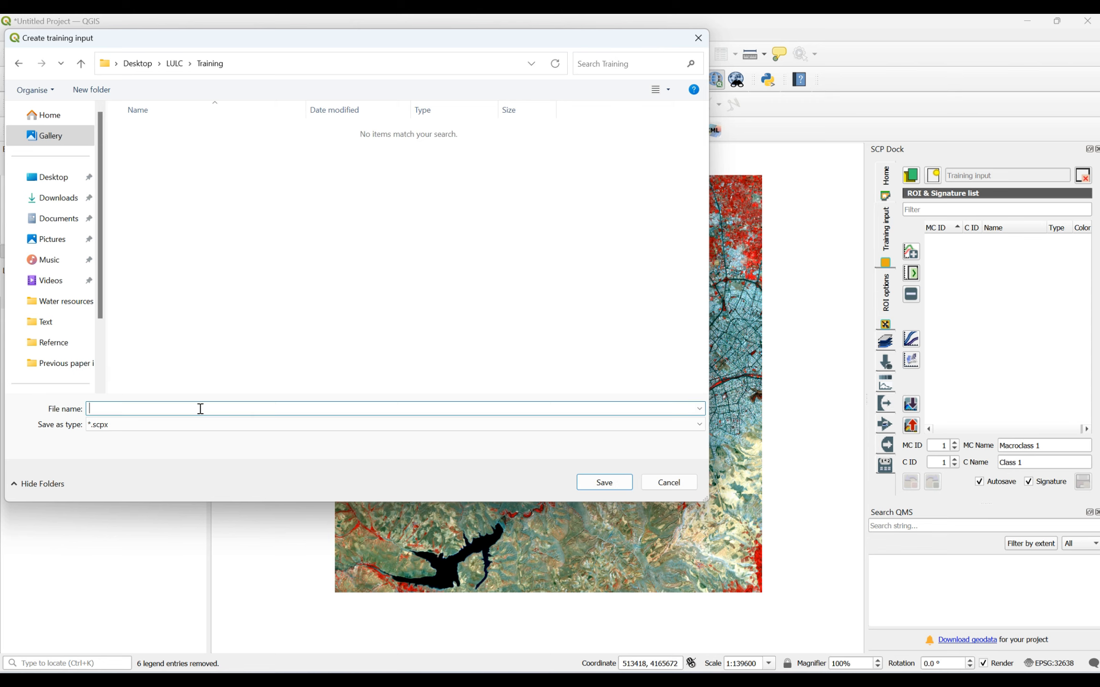
{"action": "type", "text": "Data"}
{"action": "left_click", "coordinate": [604, 482]}
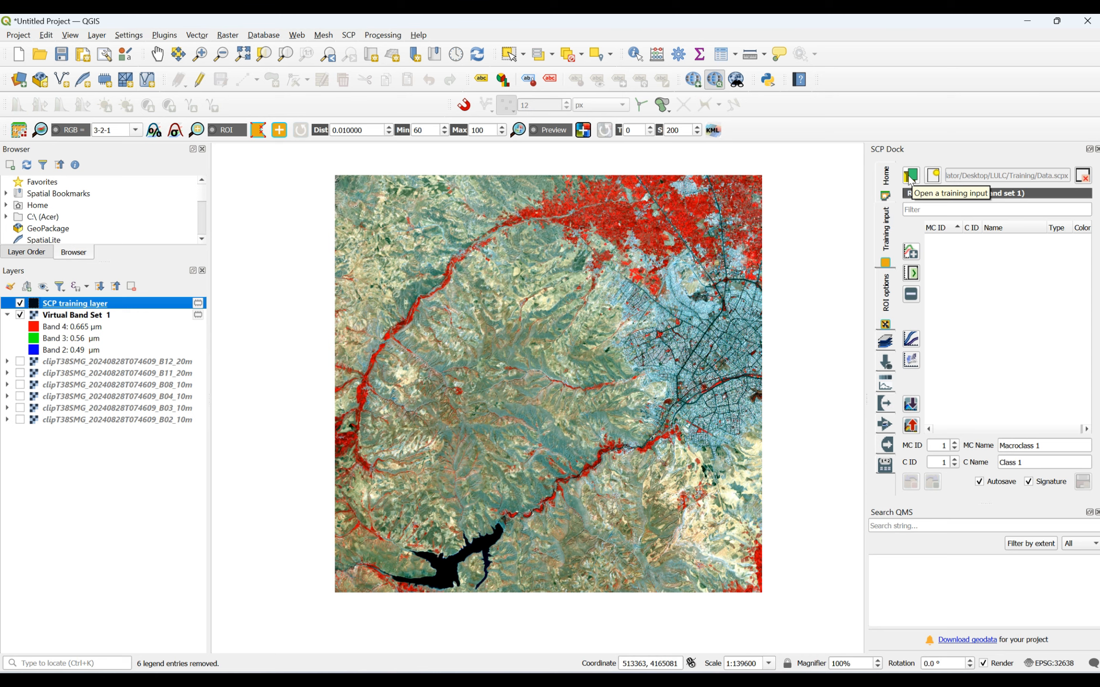
{"action": "left_click", "coordinate": [911, 176]}
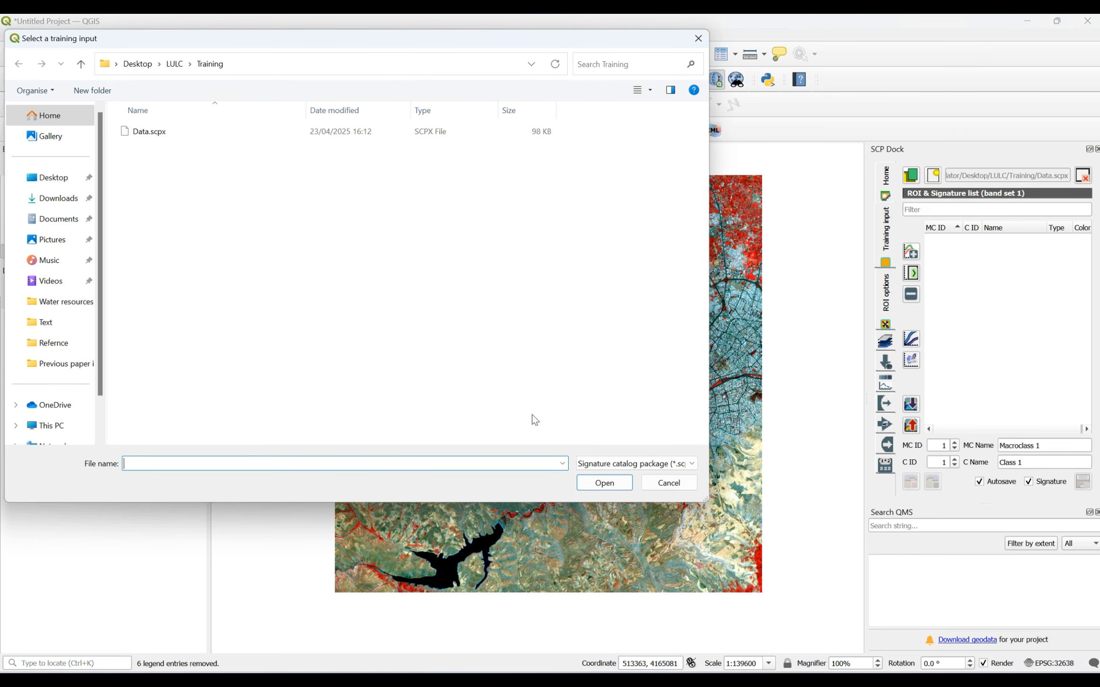
{"action": "left_click", "coordinate": [656, 492]}
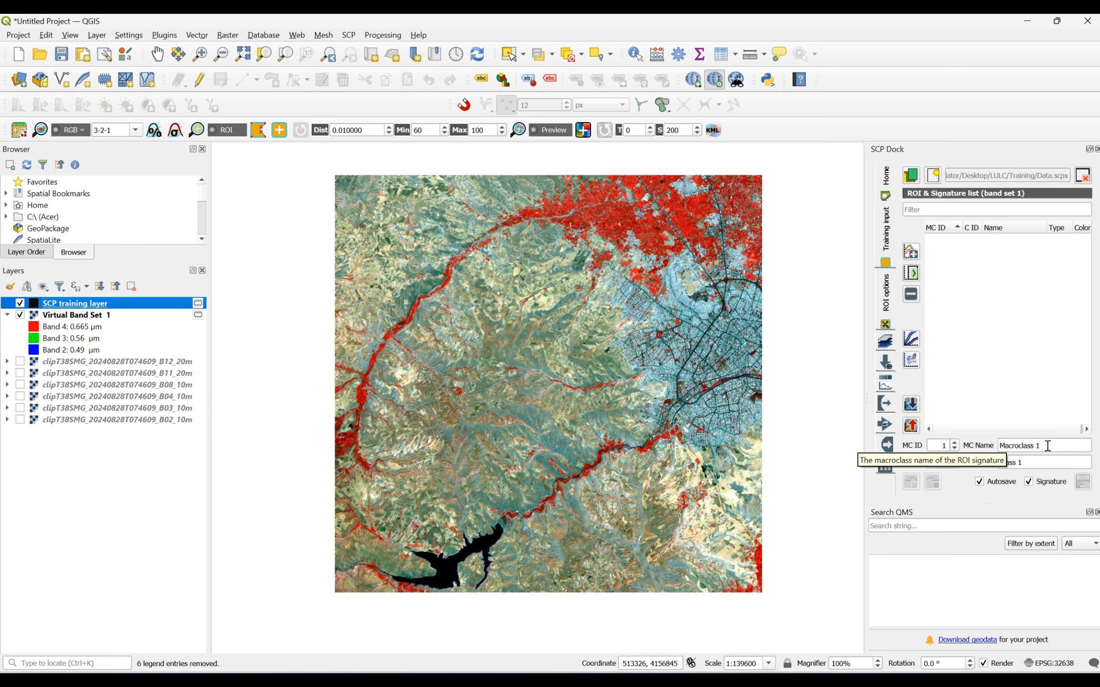
- Set the macroclass name to Vegetation and the class name to Garden for the first ROI signature
{"action": "left_click_drag", "start_coordinate": [1047, 445], "coordinate": [995, 446]}
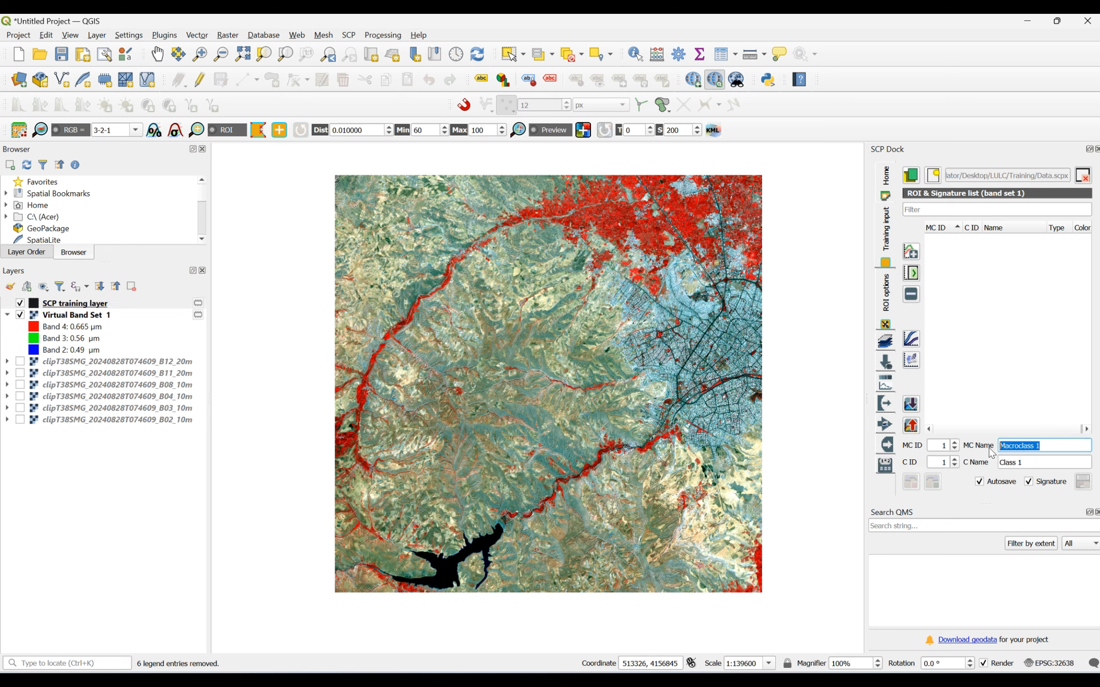
{"action": "type", "text": "N"}
{"action": "key", "text": "BackSpace"}
{"action": "type", "text": "Vegetation"}
{"action": "left_click_drag", "start_coordinate": [1045, 459], "coordinate": [991, 467]}
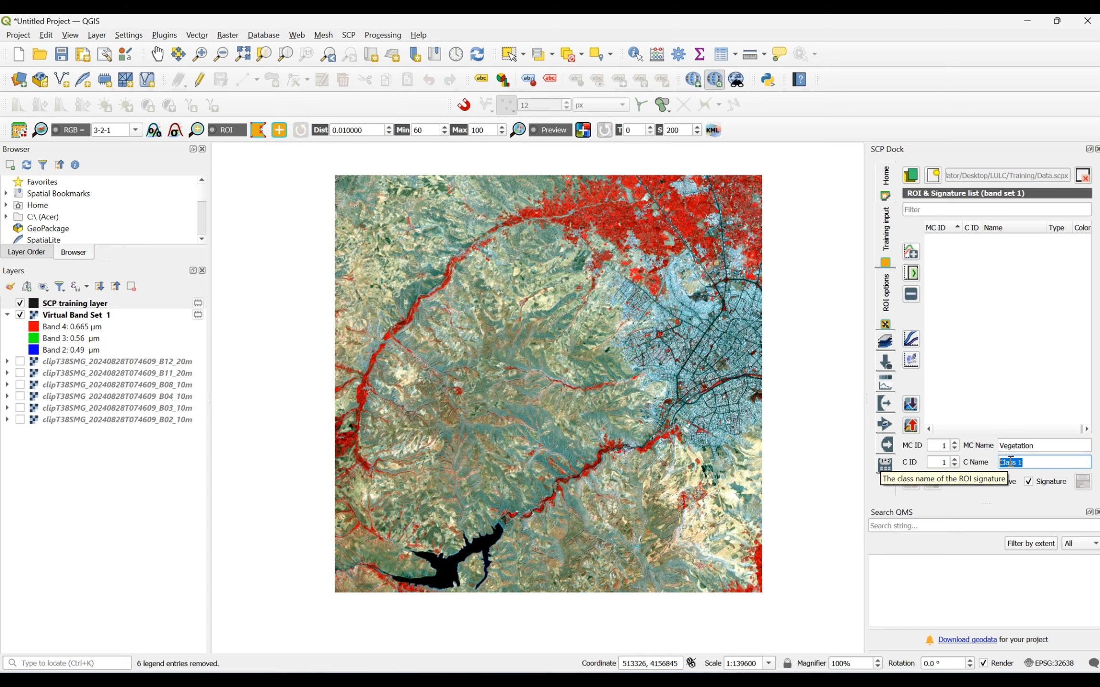
{"action": "type", "text": "Garden"}
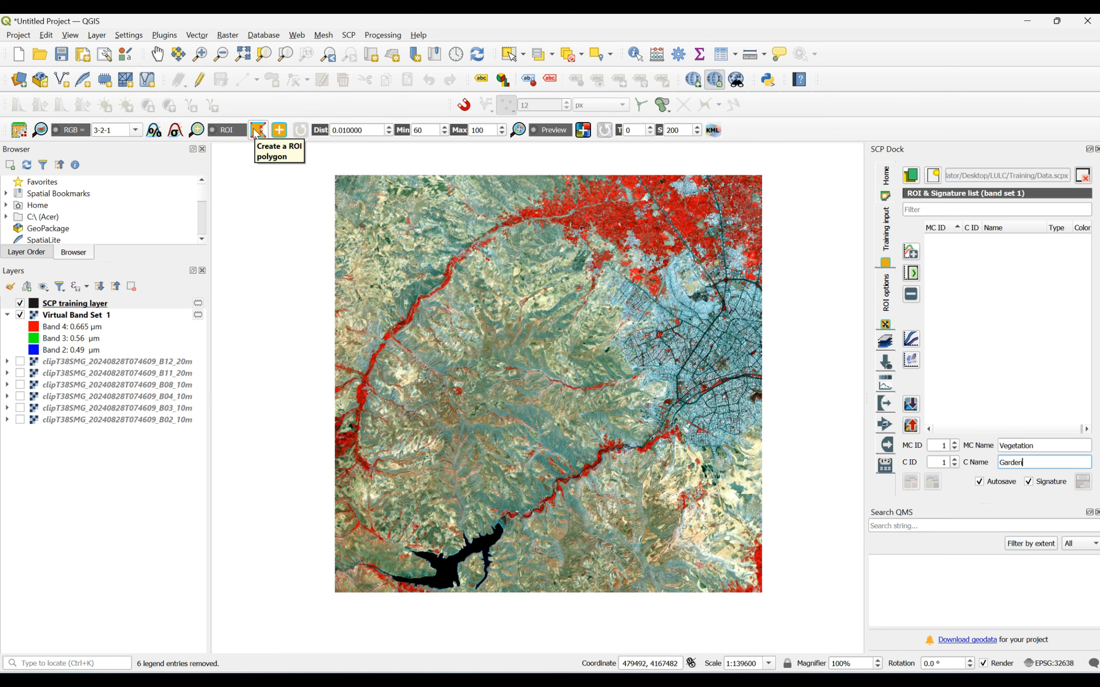
- Activate the ROI polygon tool and examine the red vegetated areas along the valley and around the city in the 3-2-1 composite
{"action": "left_click", "coordinate": [257, 132]}
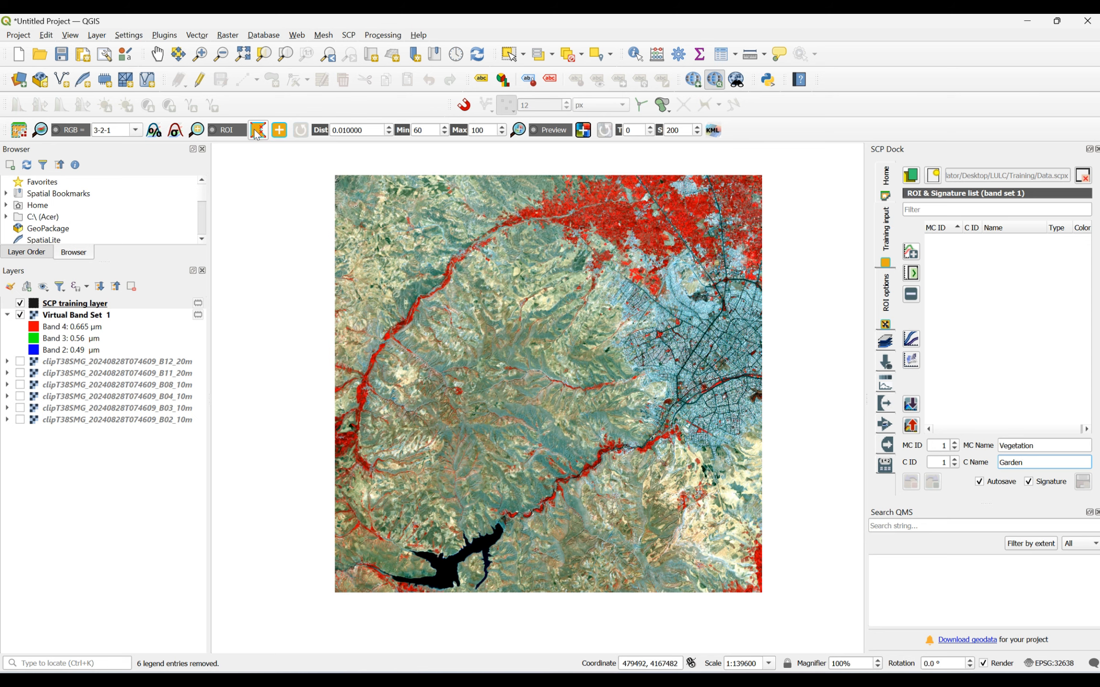
{"action": "scroll", "coordinate": [592, 208], "scroll_direction": "up", "scroll_amount": 1}
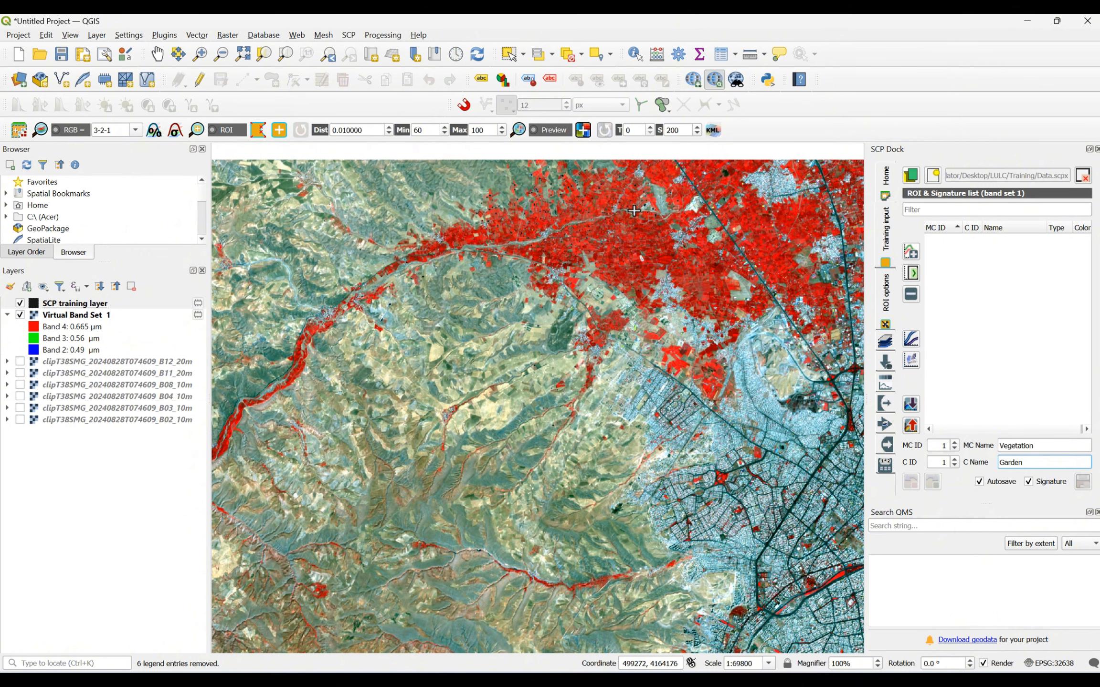
{"action": "scroll", "coordinate": [634, 211], "scroll_direction": "down", "scroll_amount": 1}
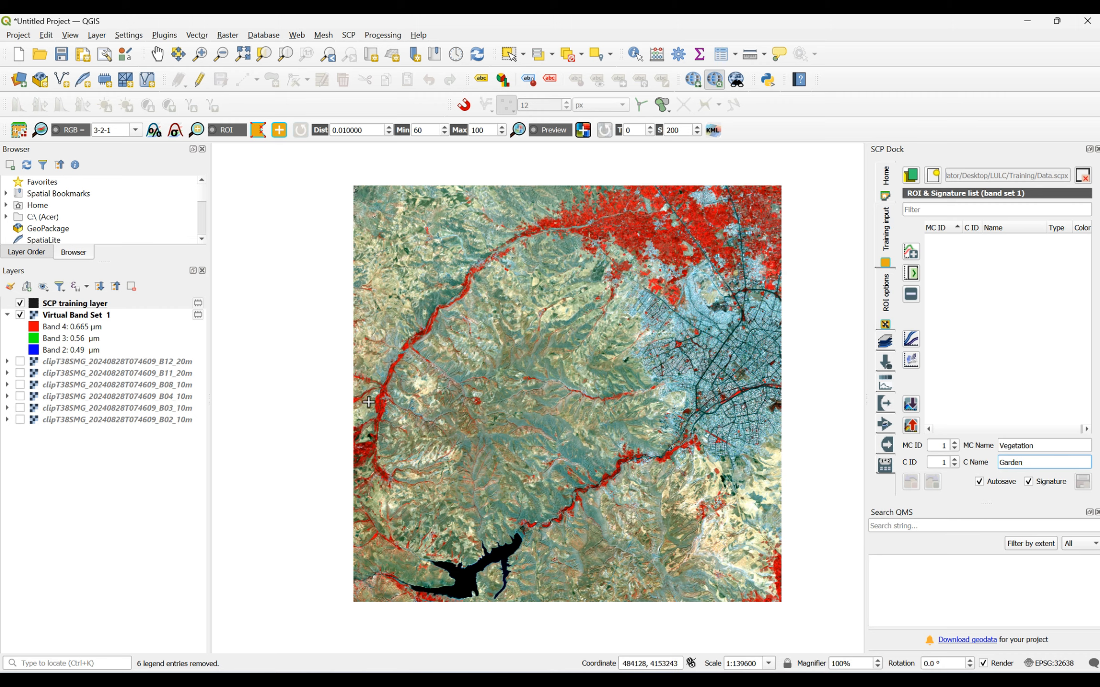
{"action": "scroll", "coordinate": [368, 402], "scroll_direction": "up", "scroll_amount": 4}
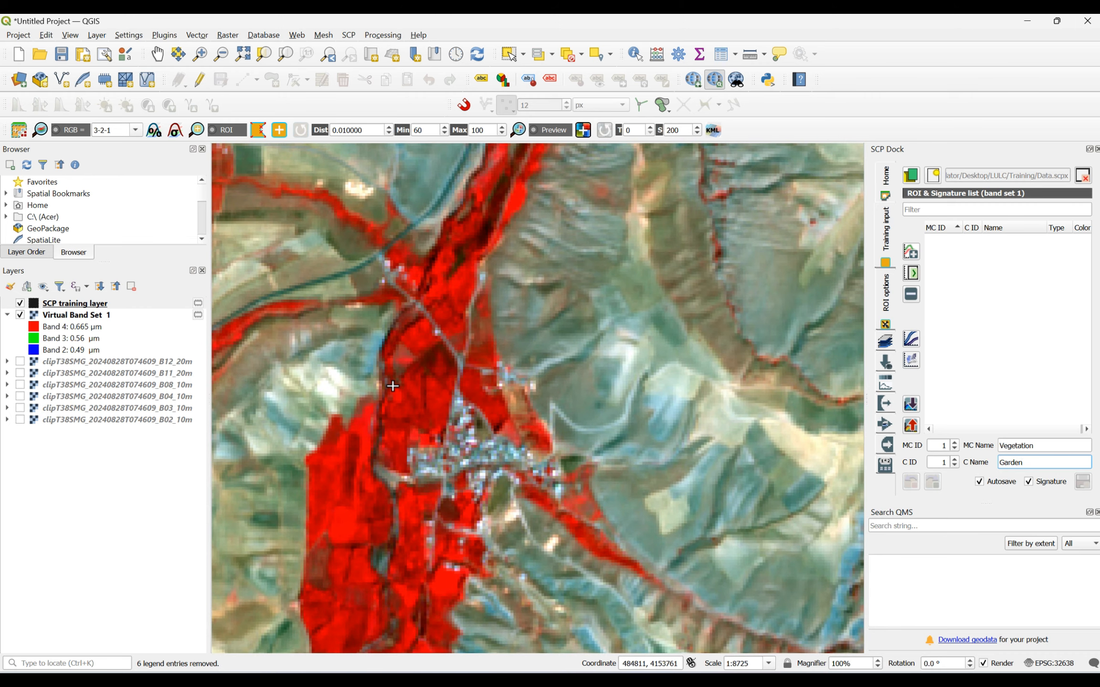
{"action": "scroll", "coordinate": [392, 385], "scroll_direction": "down", "scroll_amount": 2}
{"action": "scroll", "coordinate": [392, 386], "scroll_direction": "up", "scroll_amount": 1}
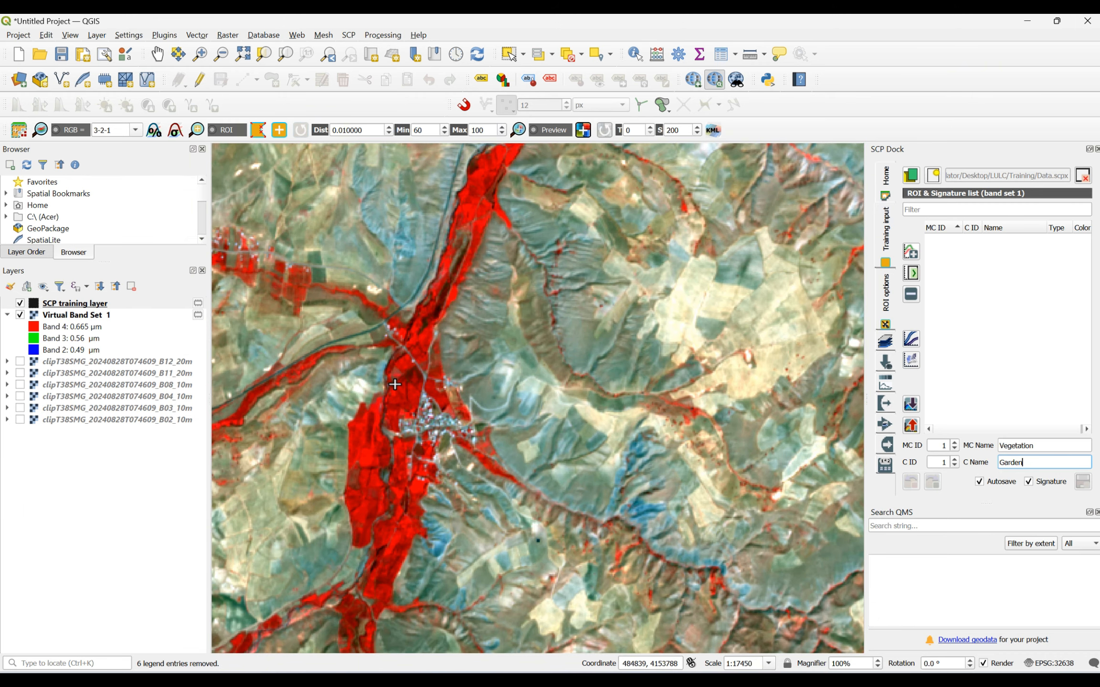
{"action": "scroll", "coordinate": [410, 344], "scroll_direction": "down", "scroll_amount": 2}
{"action": "scroll", "coordinate": [410, 344], "scroll_direction": "down", "scroll_amount": 1}
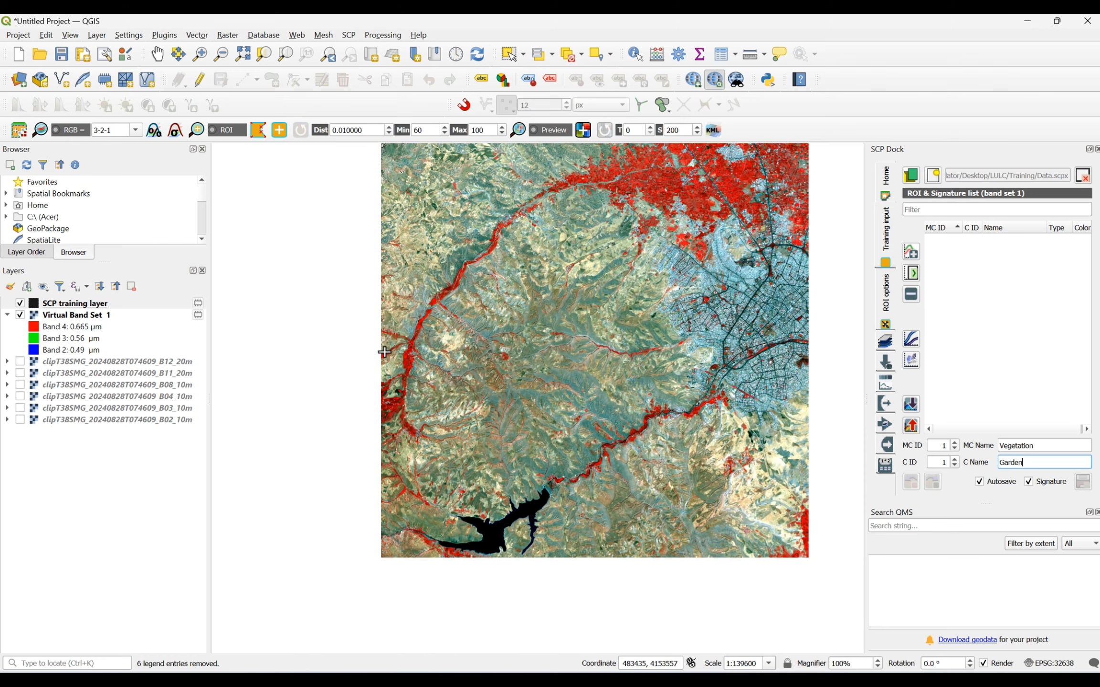
{"action": "scroll", "coordinate": [343, 379], "scroll_direction": "down", "scroll_amount": 1}
{"action": "scroll", "coordinate": [342, 379], "scroll_direction": "up", "scroll_amount": 1}
{"action": "scroll", "coordinate": [342, 380], "scroll_direction": "up", "scroll_amount": 1}
{"action": "scroll", "coordinate": [343, 379], "scroll_direction": "down", "scroll_amount": 1}
{"action": "scroll", "coordinate": [343, 380], "scroll_direction": "down", "scroll_amount": 1}
{"action": "scroll", "coordinate": [527, 357], "scroll_direction": "up", "scroll_amount": 1}
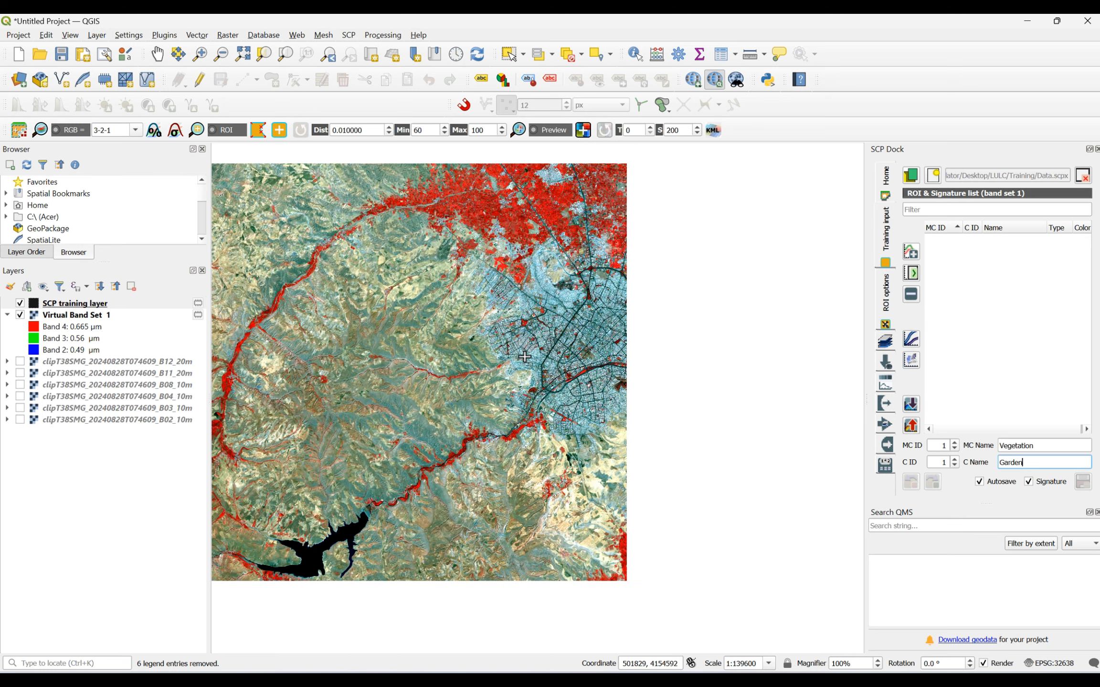
{"action": "scroll", "coordinate": [525, 357], "scroll_direction": "down", "scroll_amount": 1}
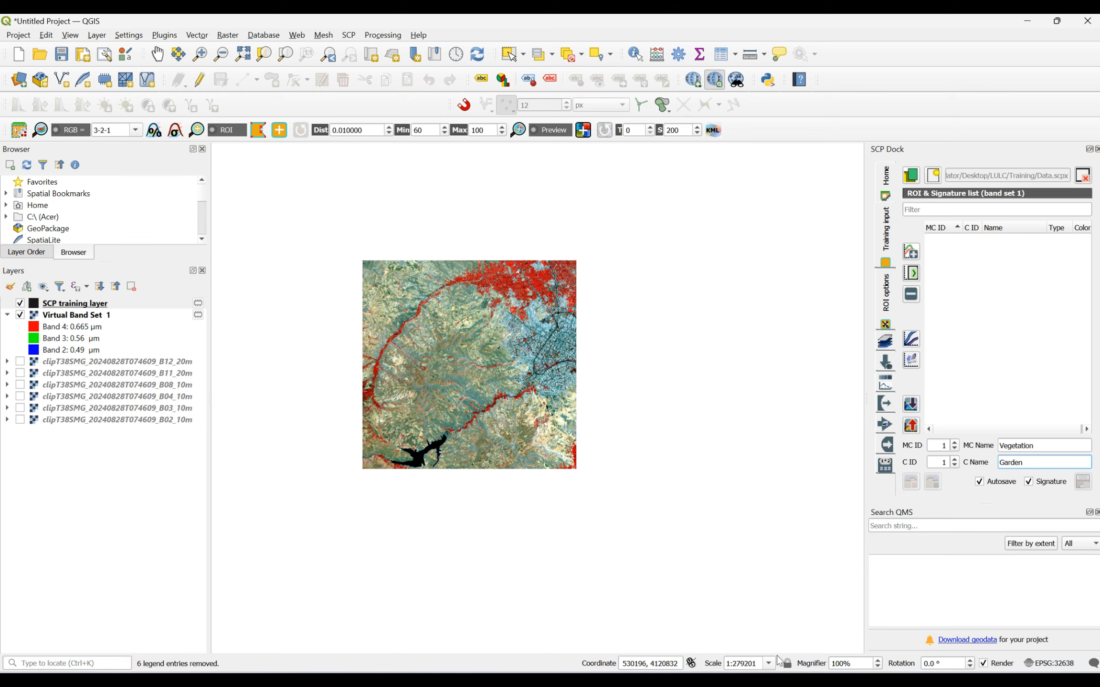
- Switch to the gisgeography.com page in the browser, read the Sentinel-2 band combinations from Color Infrared to Vegetation Index, and return to QGIS
{"action": "key", "text": "alt+Tab"}
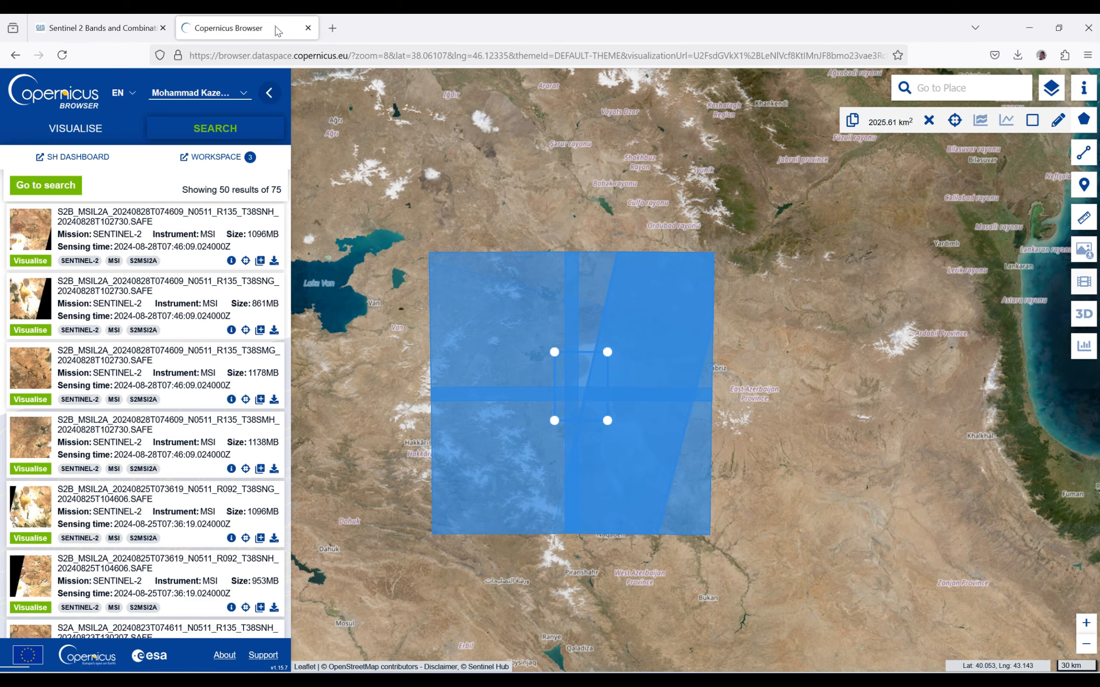
{"action": "left_click", "coordinate": [153, 19]}
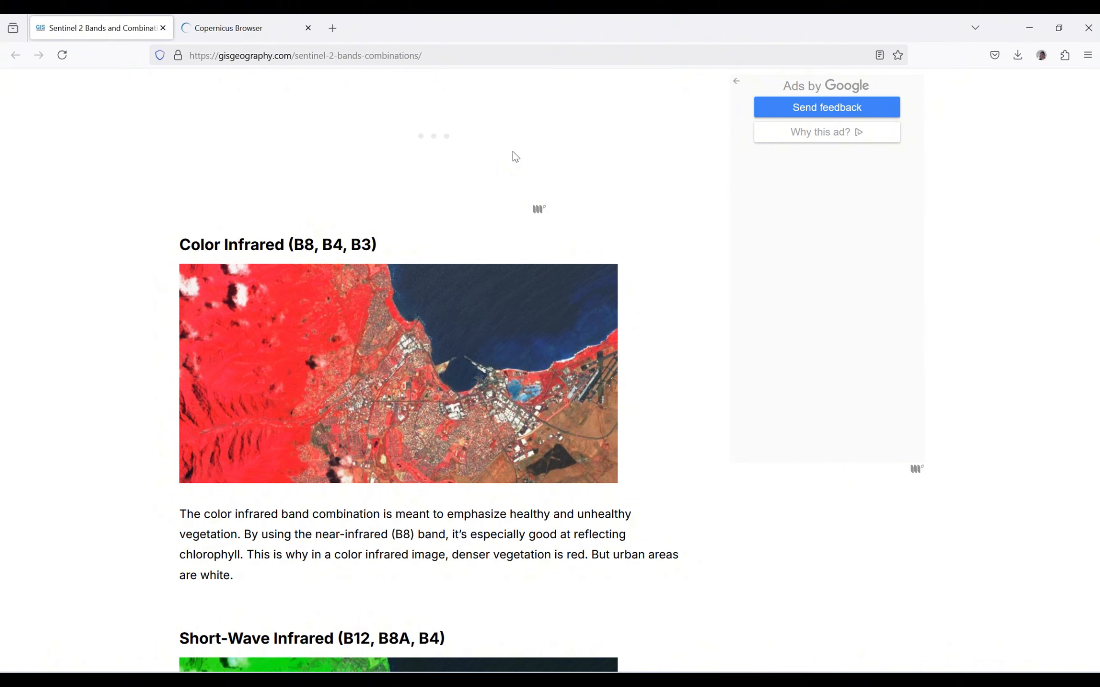
{"action": "scroll", "coordinate": [516, 156], "scroll_direction": "down", "scroll_amount": 2}
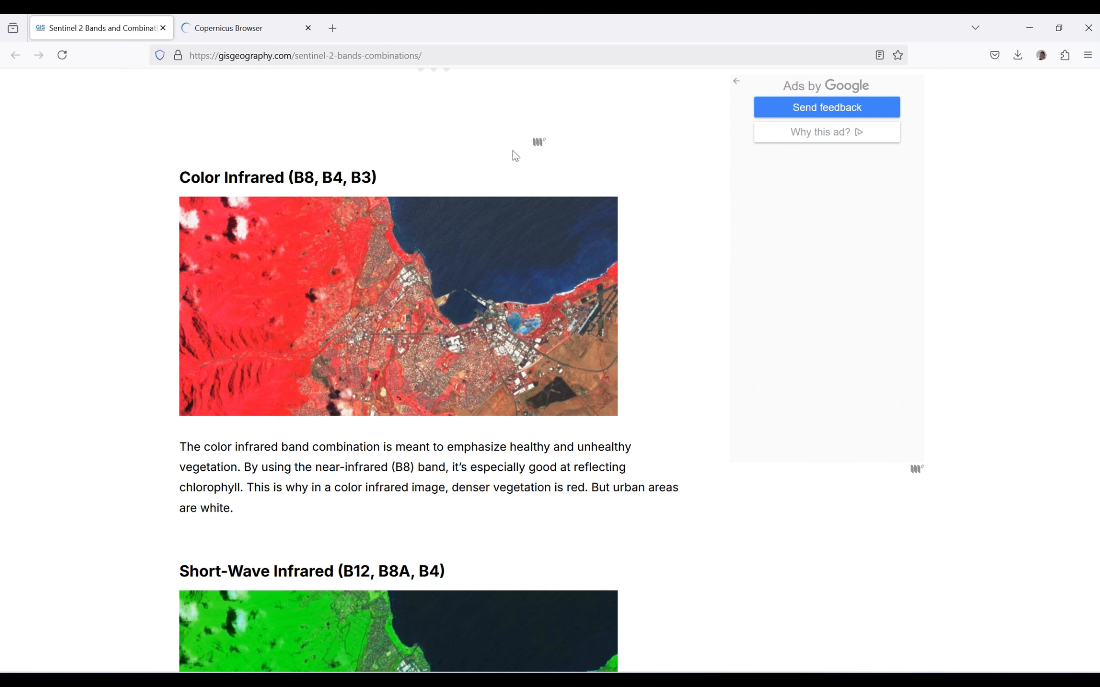
{"action": "scroll", "coordinate": [514, 155], "scroll_direction": "down", "scroll_amount": 8}
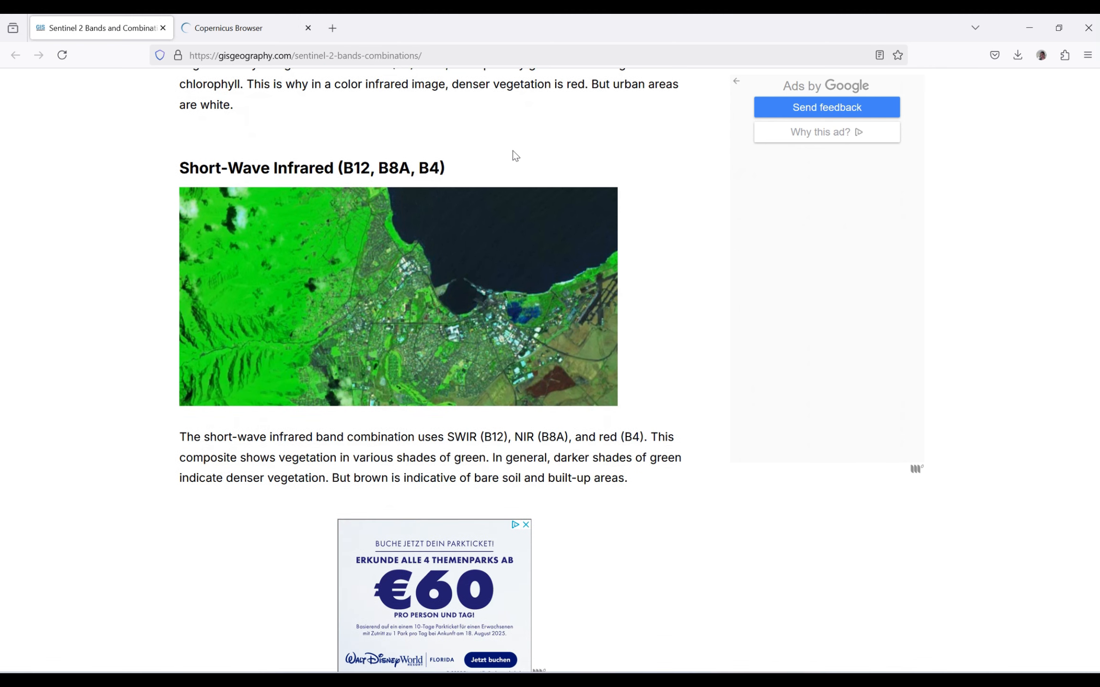
{"action": "scroll", "coordinate": [515, 155], "scroll_direction": "down", "scroll_amount": 1}
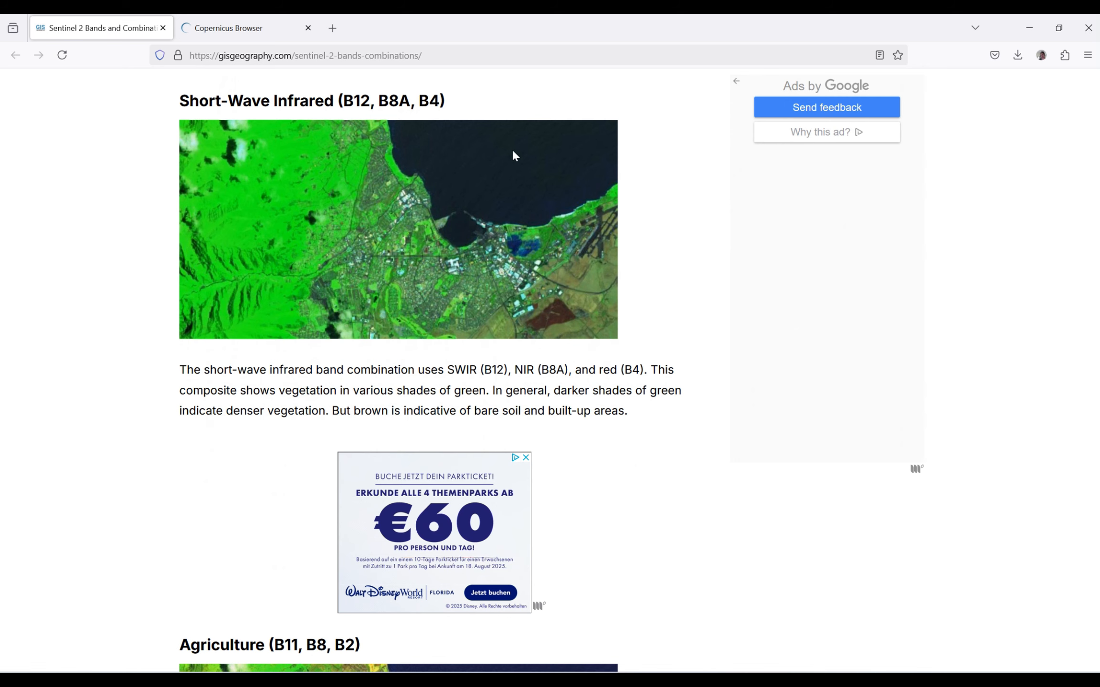
{"action": "scroll", "coordinate": [514, 154], "scroll_direction": "down", "scroll_amount": 10}
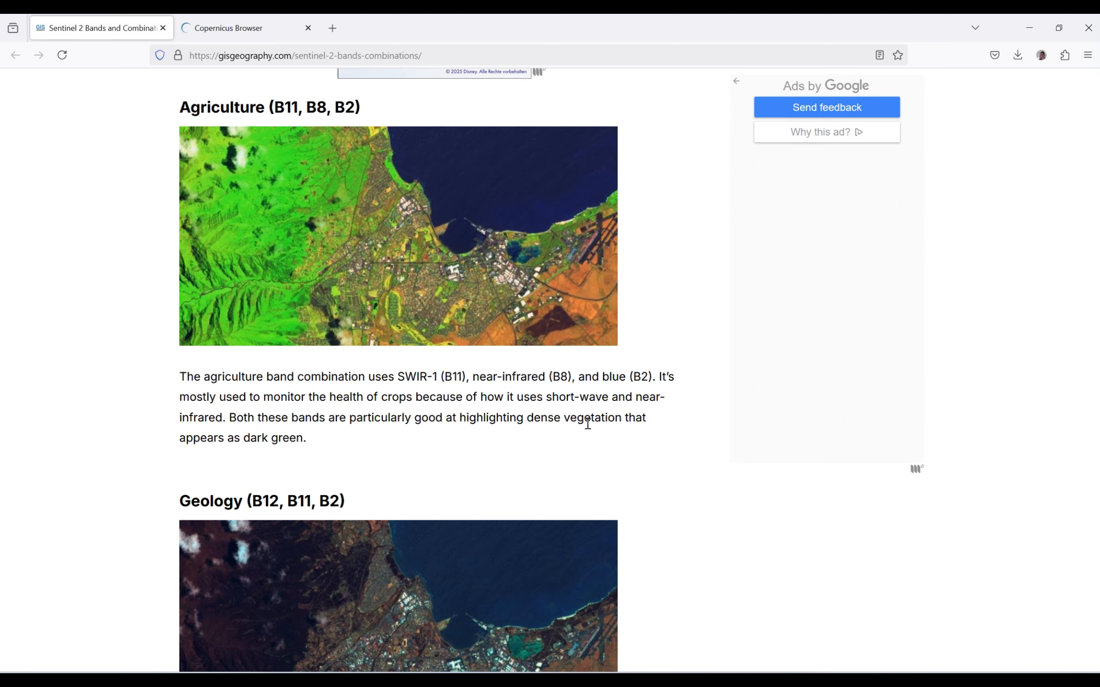
{"action": "scroll", "coordinate": [478, 358], "scroll_direction": "up", "scroll_amount": 2}
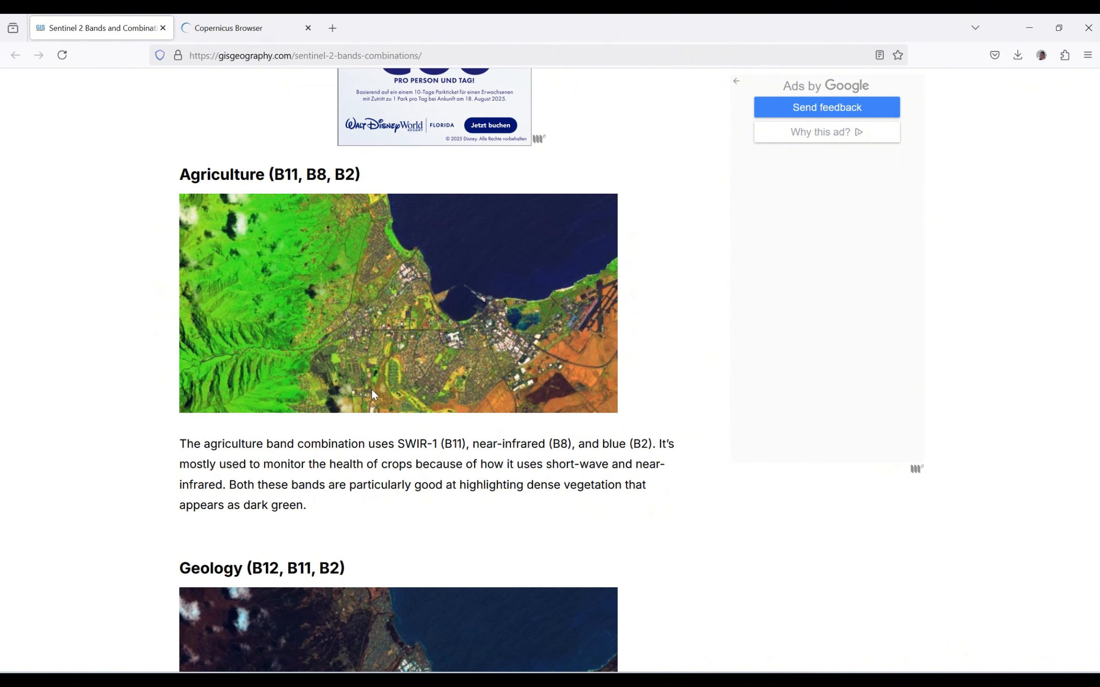
{"action": "scroll", "coordinate": [647, 501], "scroll_direction": "down", "scroll_amount": 7}
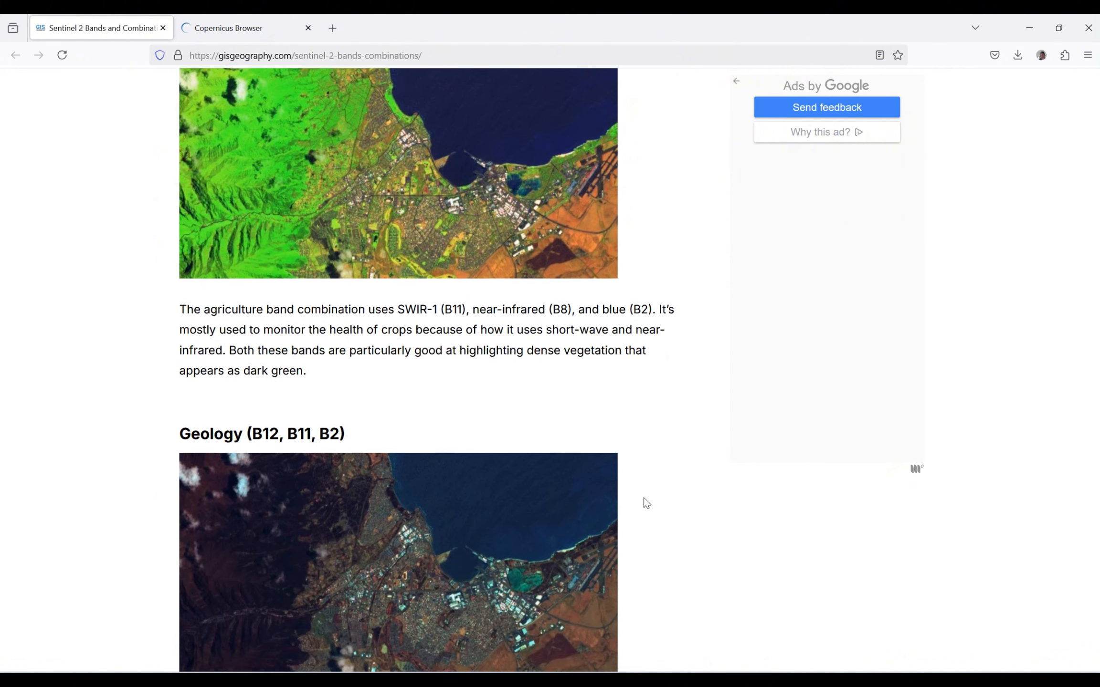
{"action": "scroll", "coordinate": [644, 500], "scroll_direction": "down", "scroll_amount": 12}
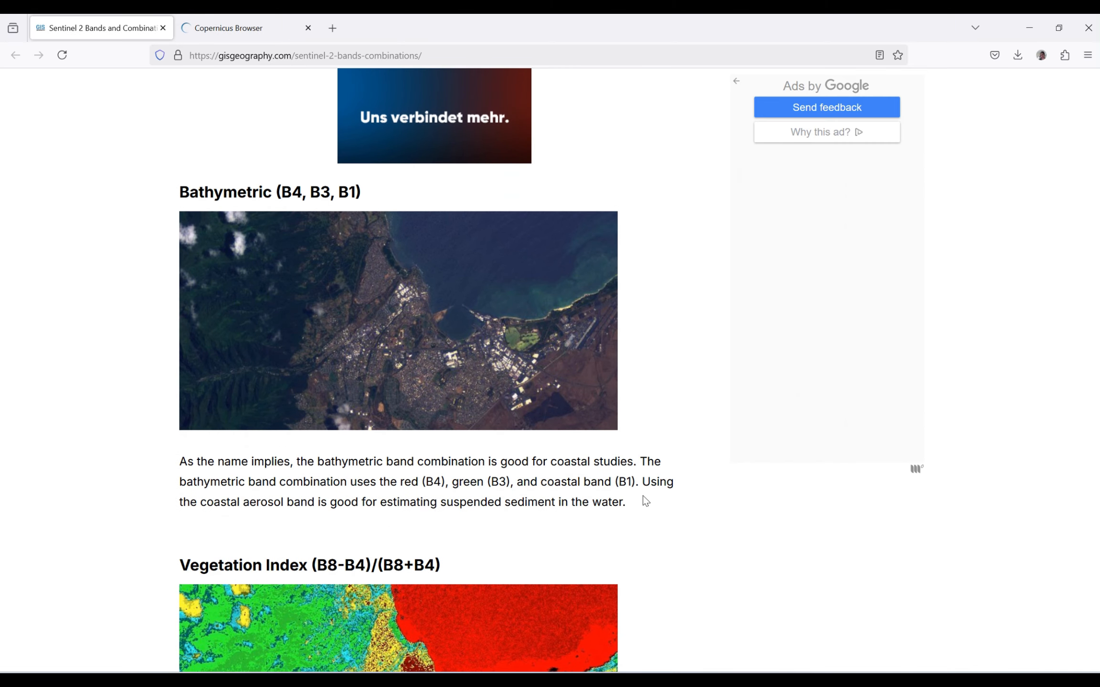
{"action": "scroll", "coordinate": [646, 501], "scroll_direction": "down", "scroll_amount": 7}
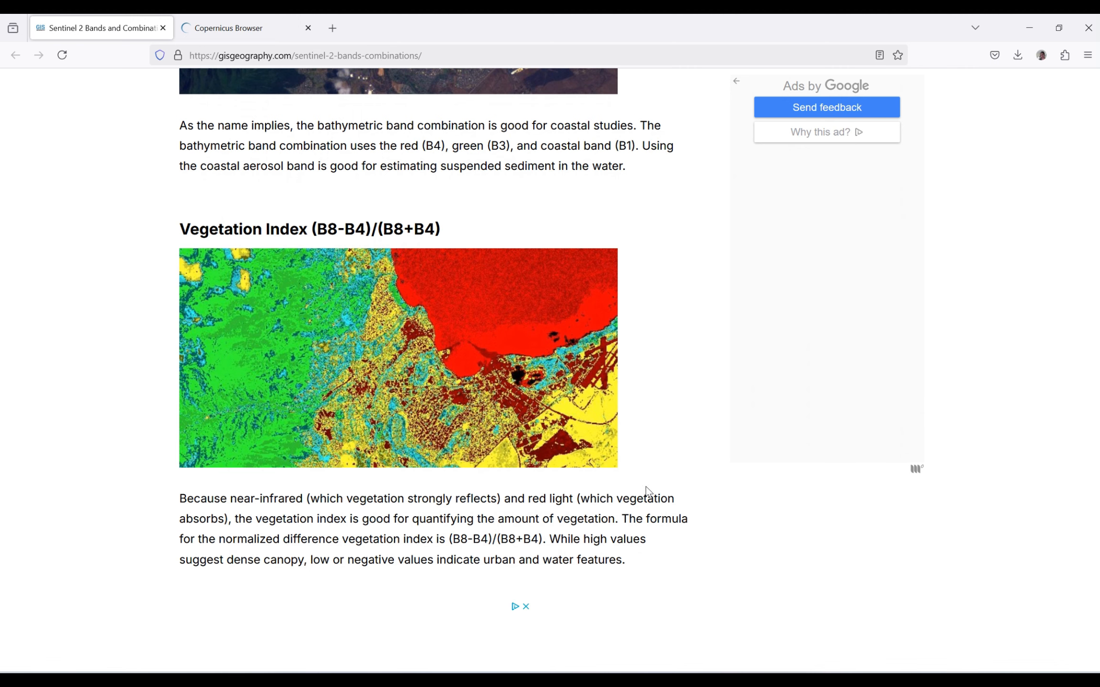
{"action": "scroll", "coordinate": [649, 484], "scroll_direction": "up", "scroll_amount": 20}
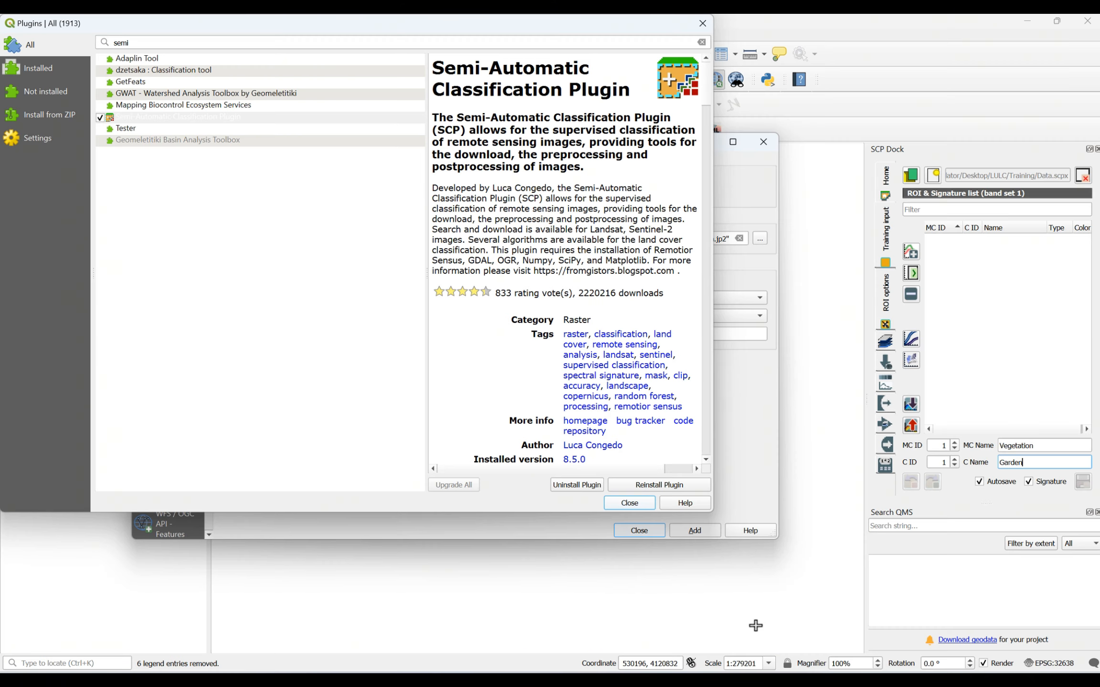
{"action": "left_click", "coordinate": [756, 623]}
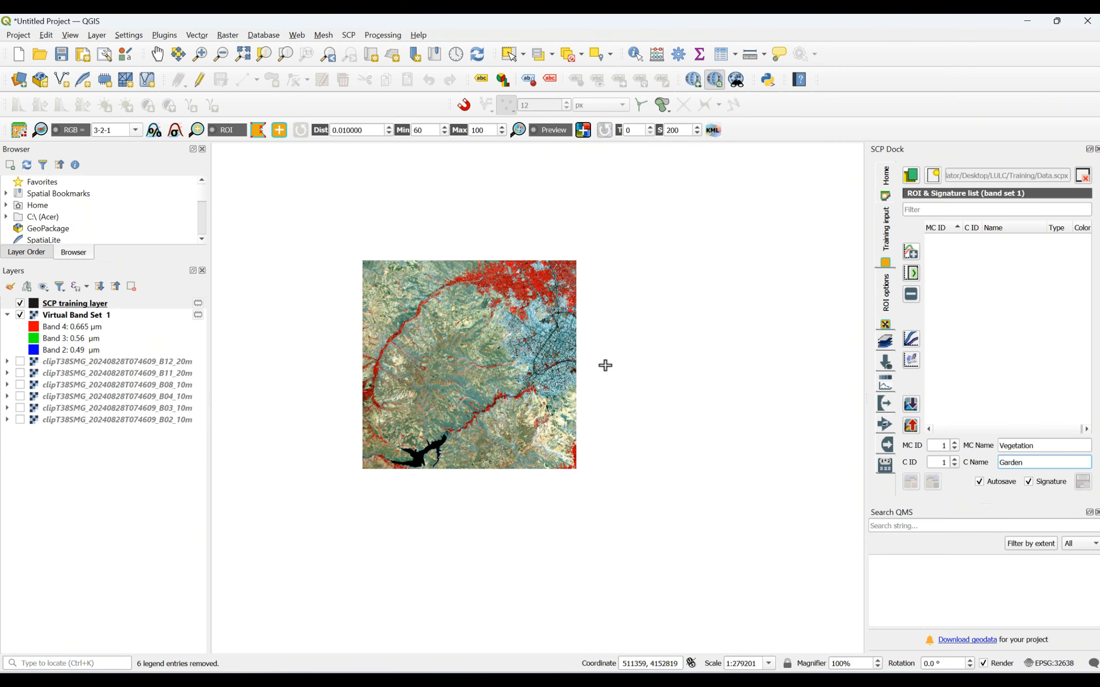
- Set the RGB color composite of the band set to 11-8-2
{"action": "left_click", "coordinate": [125, 130]}
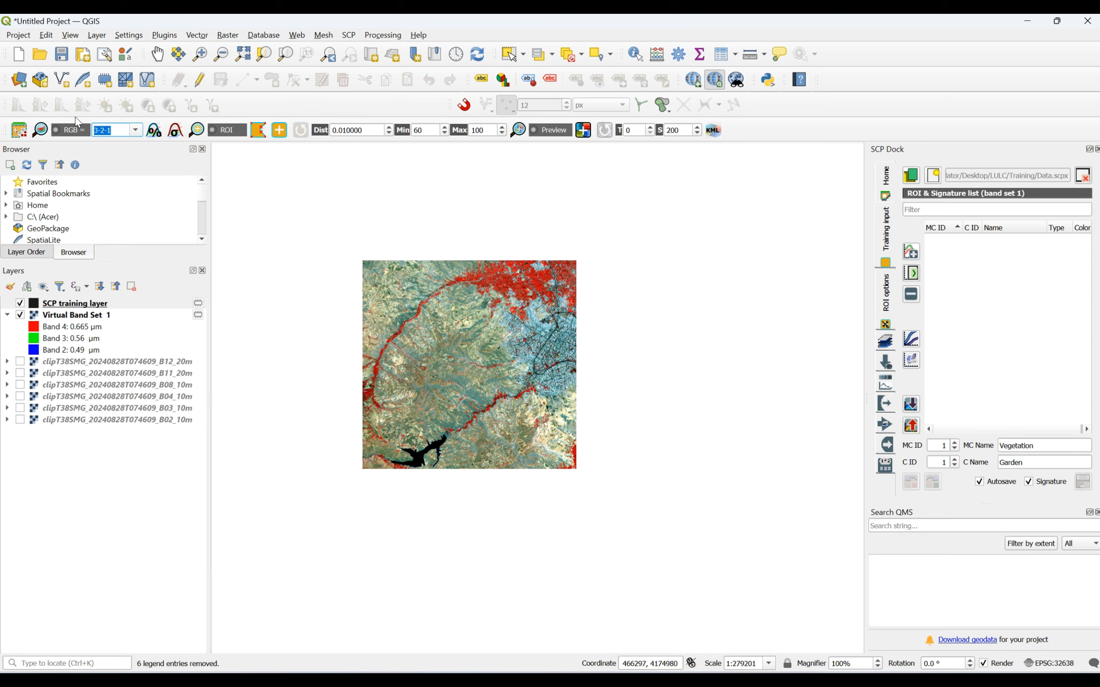
{"action": "type", "text": "11"}
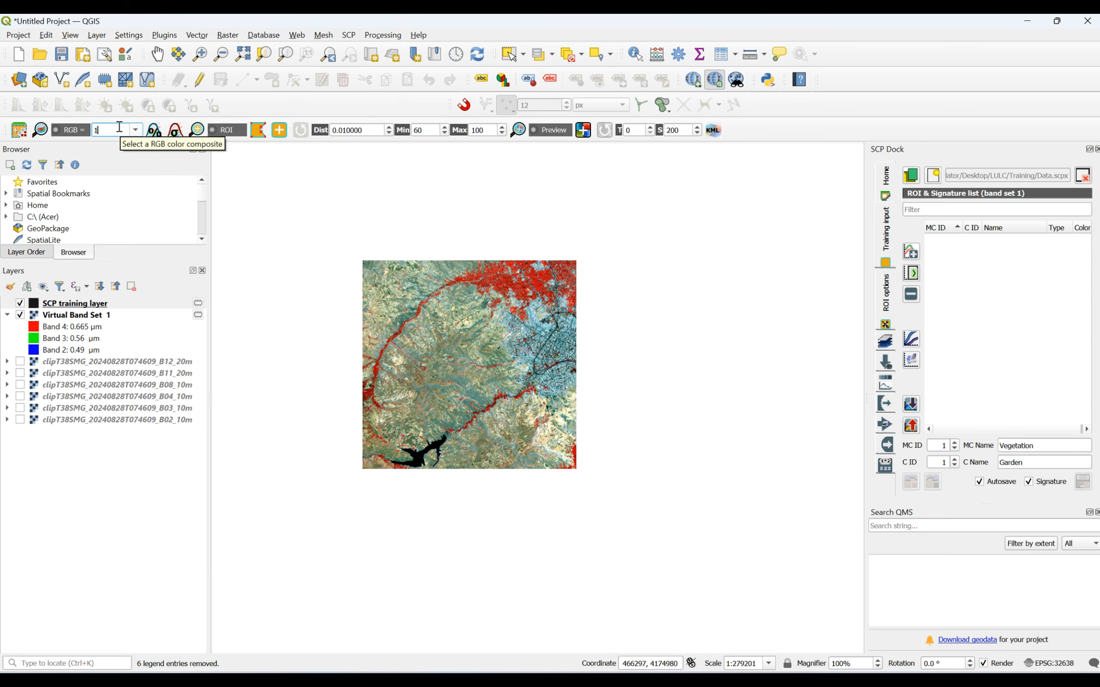
{"action": "type", "text": "-8-2"}
{"action": "key", "text": "Return"}
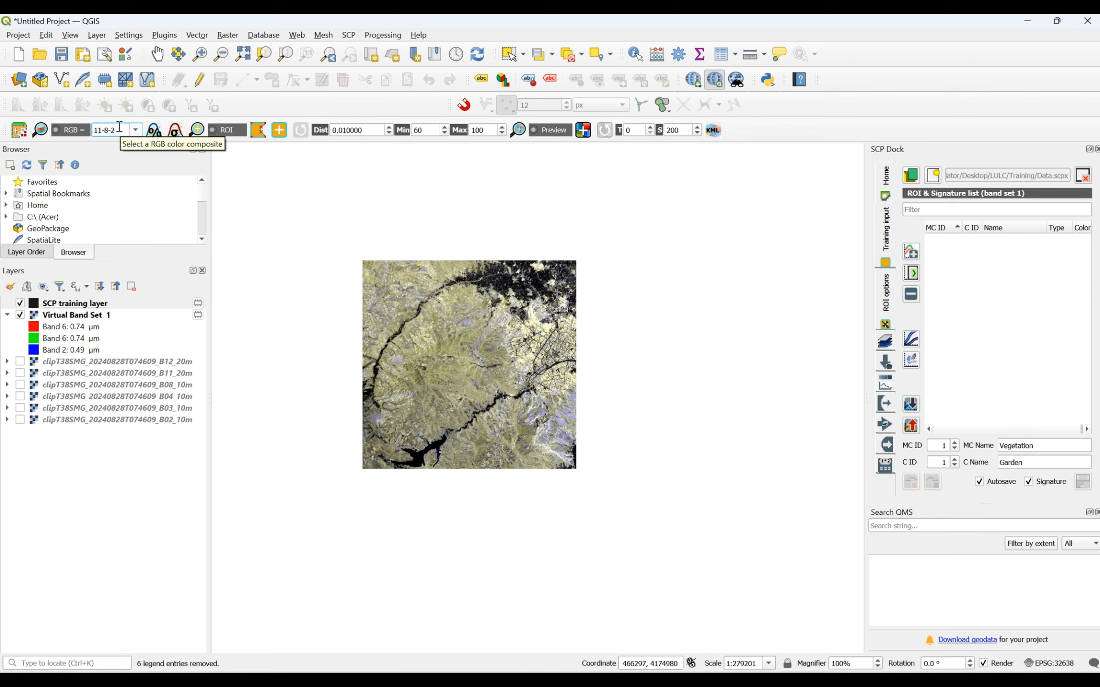
- Examine how the vegetated northeast, the river valley and the reservoir appear in the 11-8-2 composite
{"action": "scroll", "coordinate": [491, 257], "scroll_direction": "up", "scroll_amount": 3}
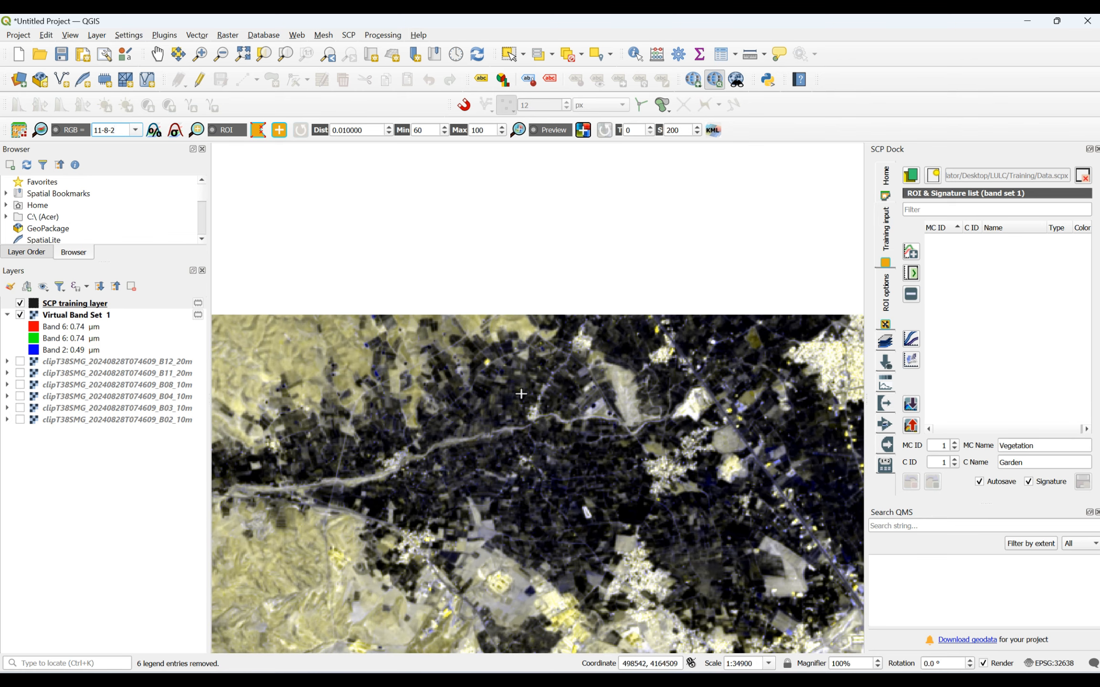
{"action": "scroll", "coordinate": [521, 394], "scroll_direction": "up", "scroll_amount": 2}
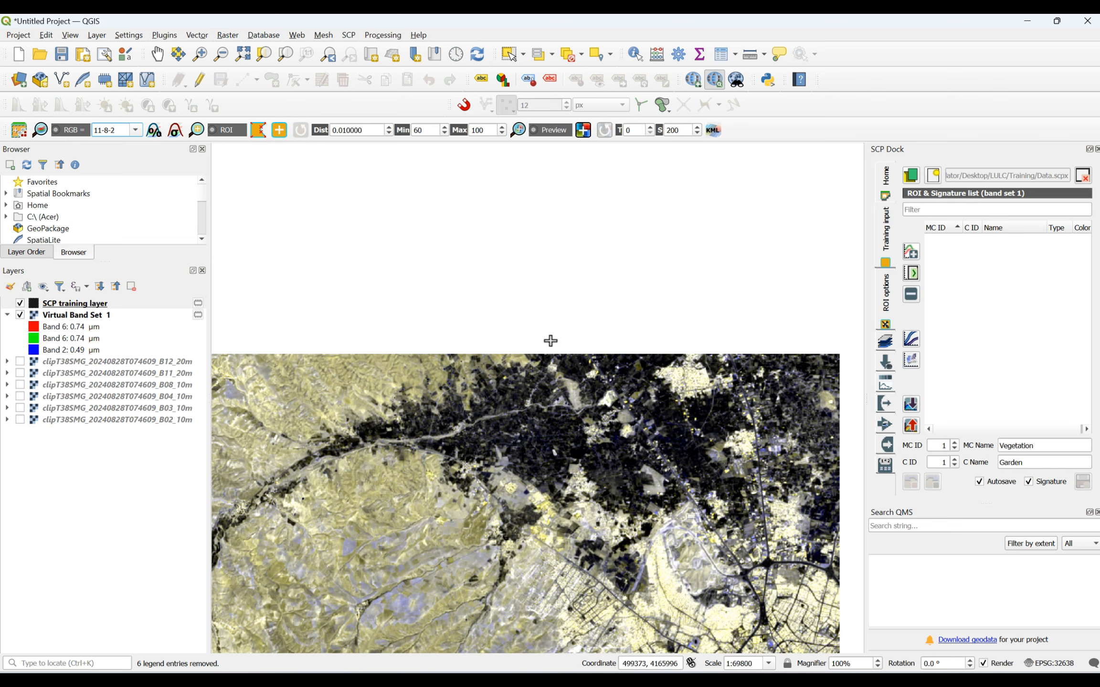
{"action": "scroll", "coordinate": [554, 336], "scroll_direction": "down", "scroll_amount": 1}
{"action": "scroll", "coordinate": [561, 320], "scroll_direction": "down", "scroll_amount": 1}
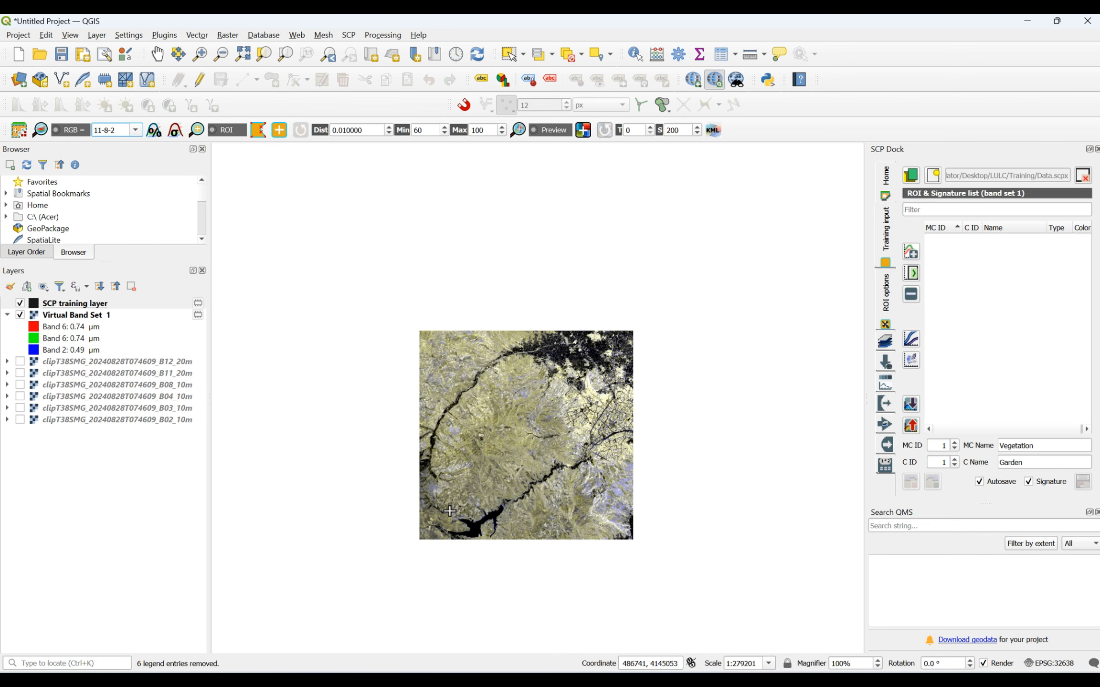
{"action": "scroll", "coordinate": [450, 511], "scroll_direction": "up", "scroll_amount": 1}
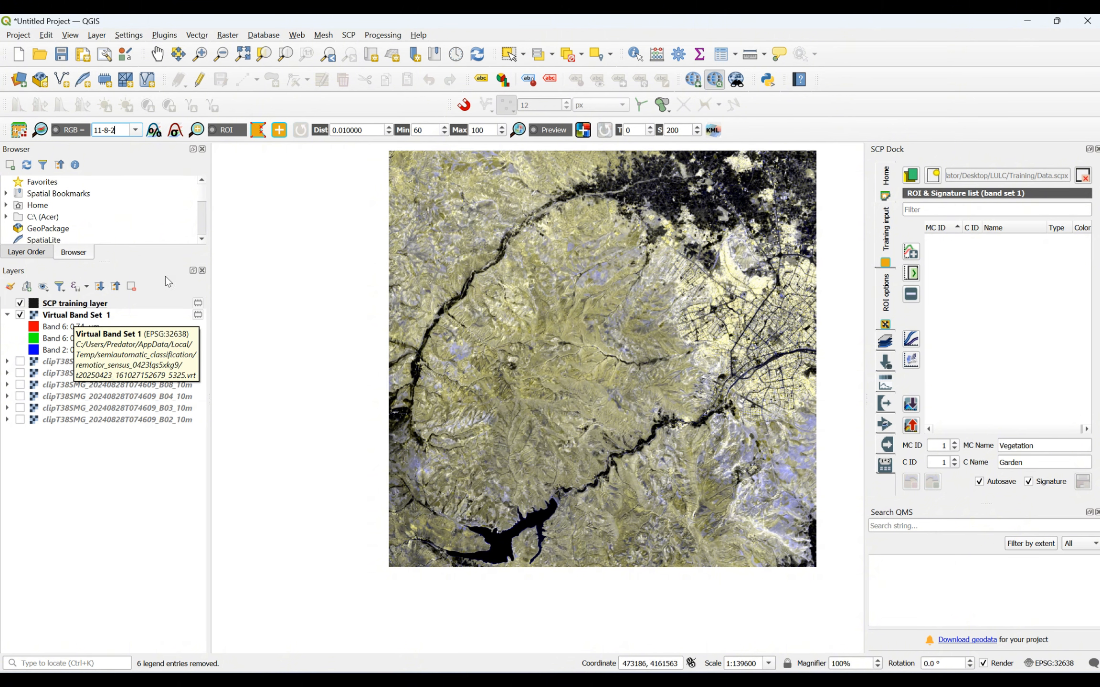
{"action": "scroll", "coordinate": [500, 527], "scroll_direction": "up", "scroll_amount": 1}
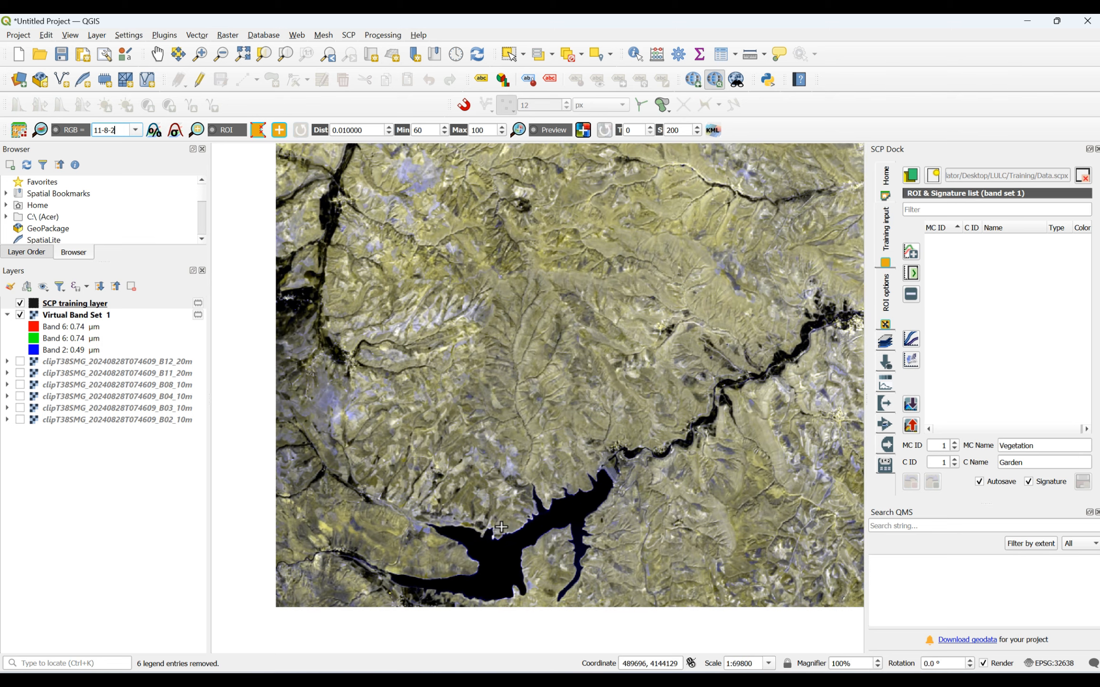
{"action": "scroll", "coordinate": [500, 527], "scroll_direction": "down", "scroll_amount": 1}
{"action": "scroll", "coordinate": [501, 526], "scroll_direction": "up", "scroll_amount": 2}
{"action": "scroll", "coordinate": [501, 526], "scroll_direction": "down", "scroll_amount": 1}
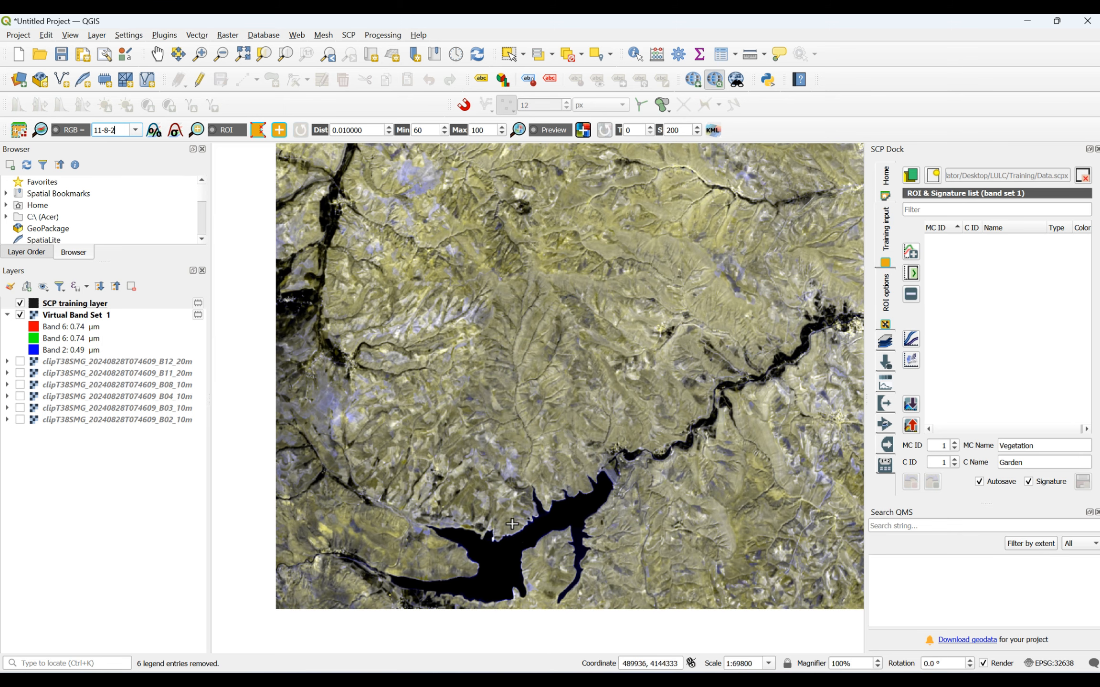
{"action": "scroll", "coordinate": [512, 523], "scroll_direction": "down", "scroll_amount": 1}
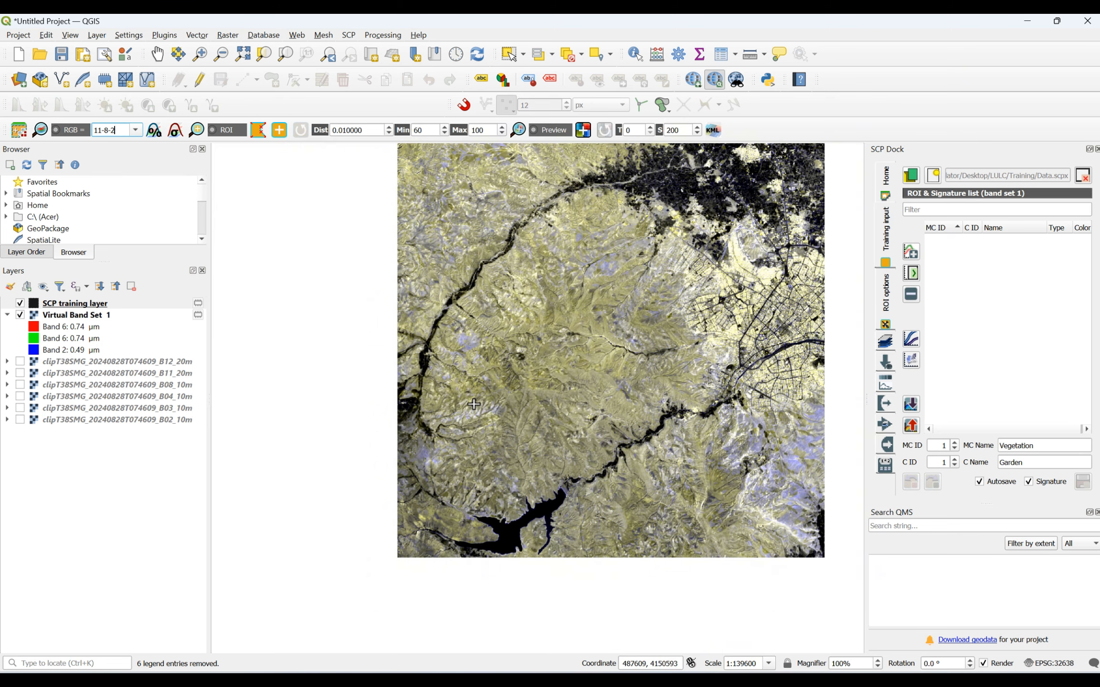
- Set the Virtual Band Set 1 rendering to Band 5 for red, Band 4 for green and Band 1 for blue, and apply it
{"action": "left_click", "coordinate": [78, 316]}
{"action": "right_click", "coordinate": [78, 316]}
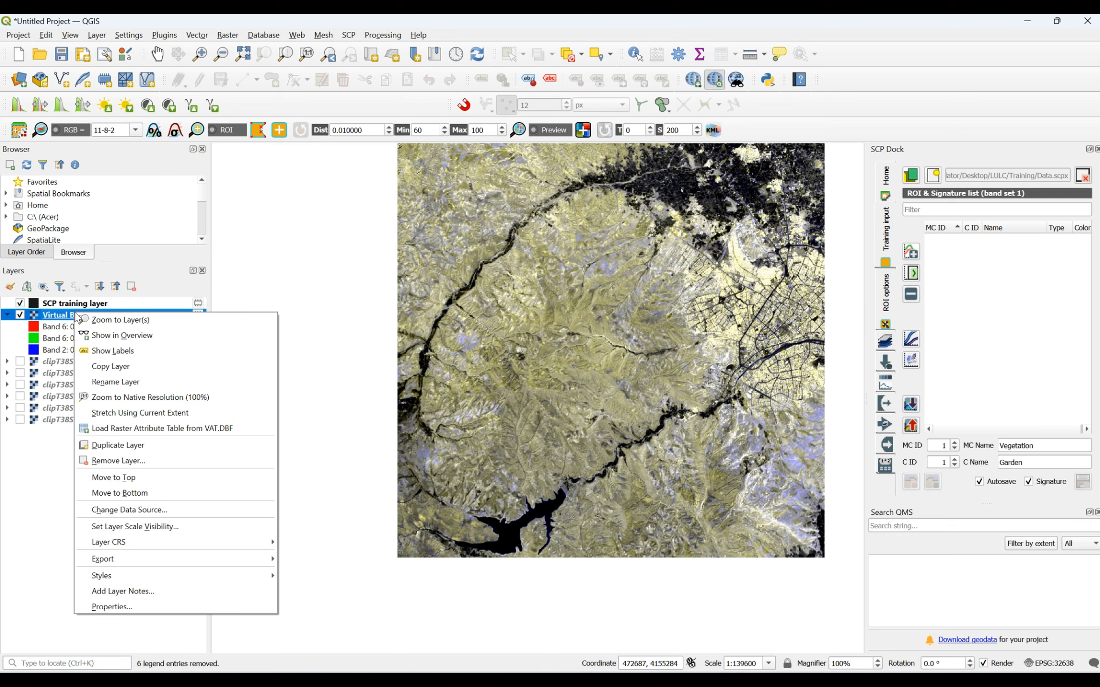
{"action": "left_click", "coordinate": [107, 606]}
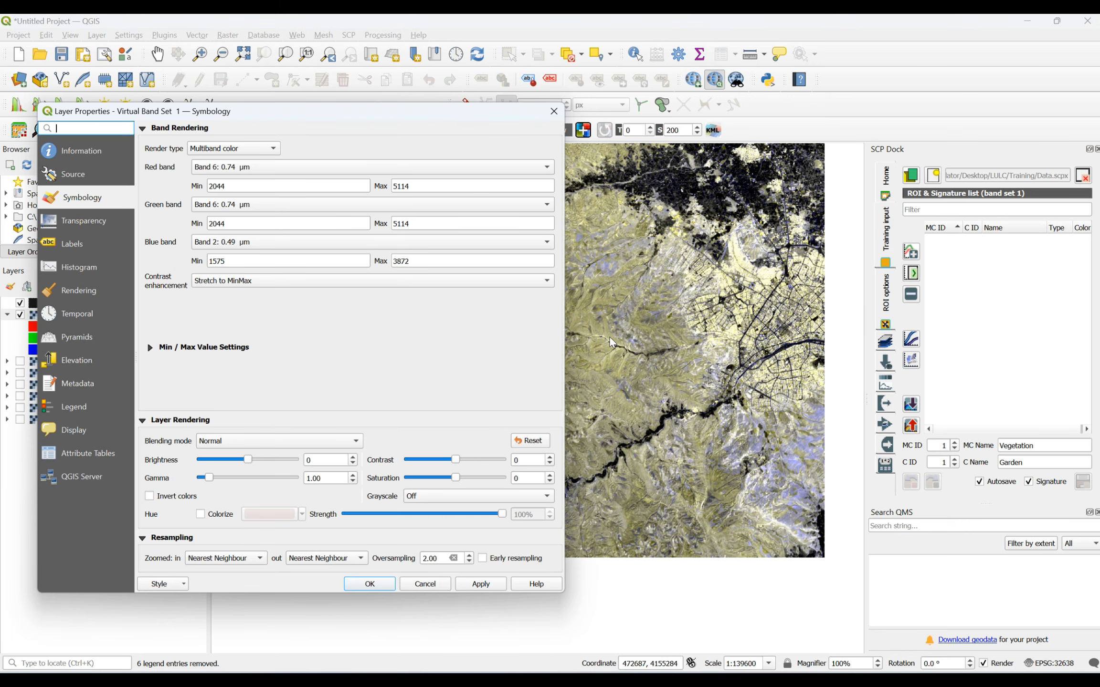
{"action": "left_click", "coordinate": [264, 168]}
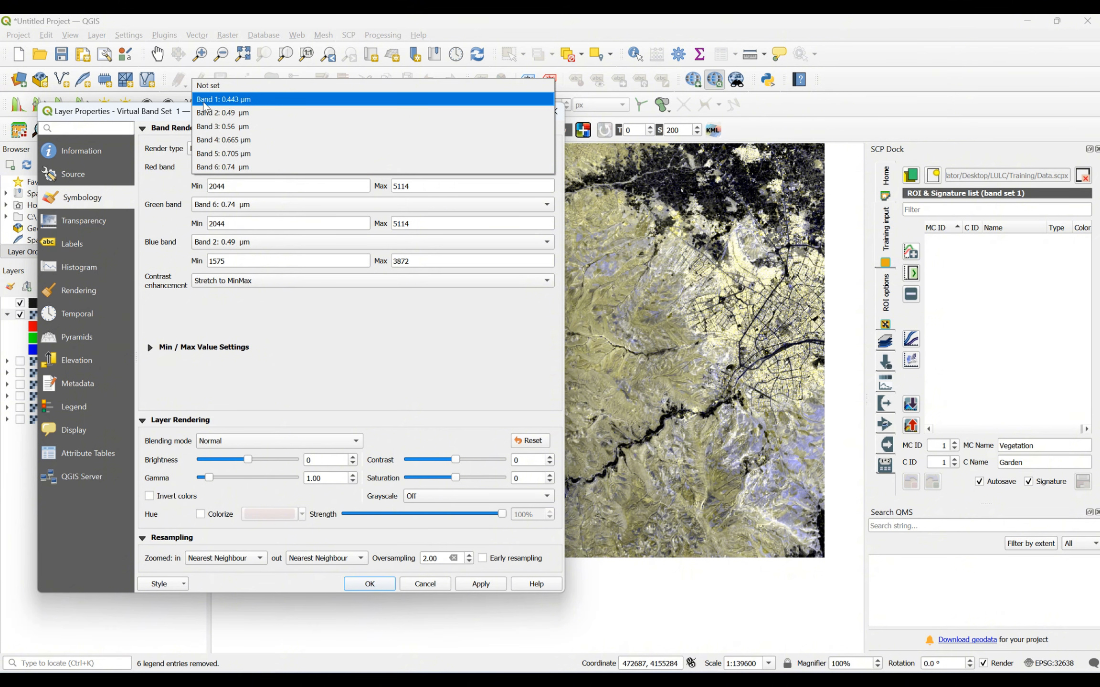
{"action": "left_click", "coordinate": [223, 154]}
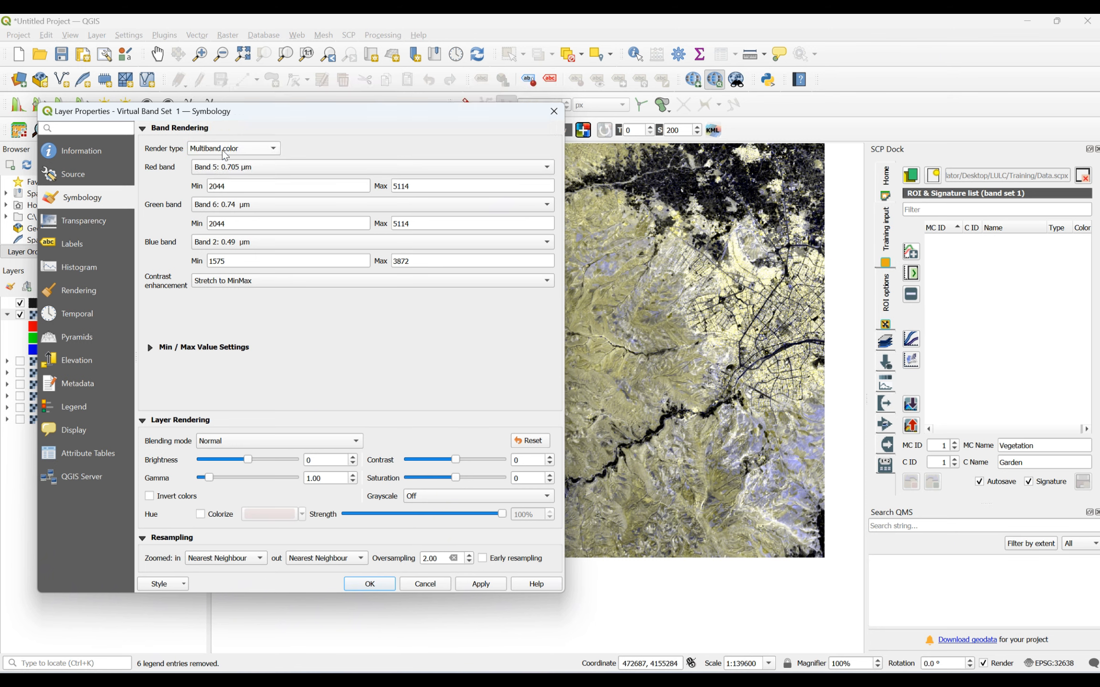
{"action": "left_click", "coordinate": [225, 208]}
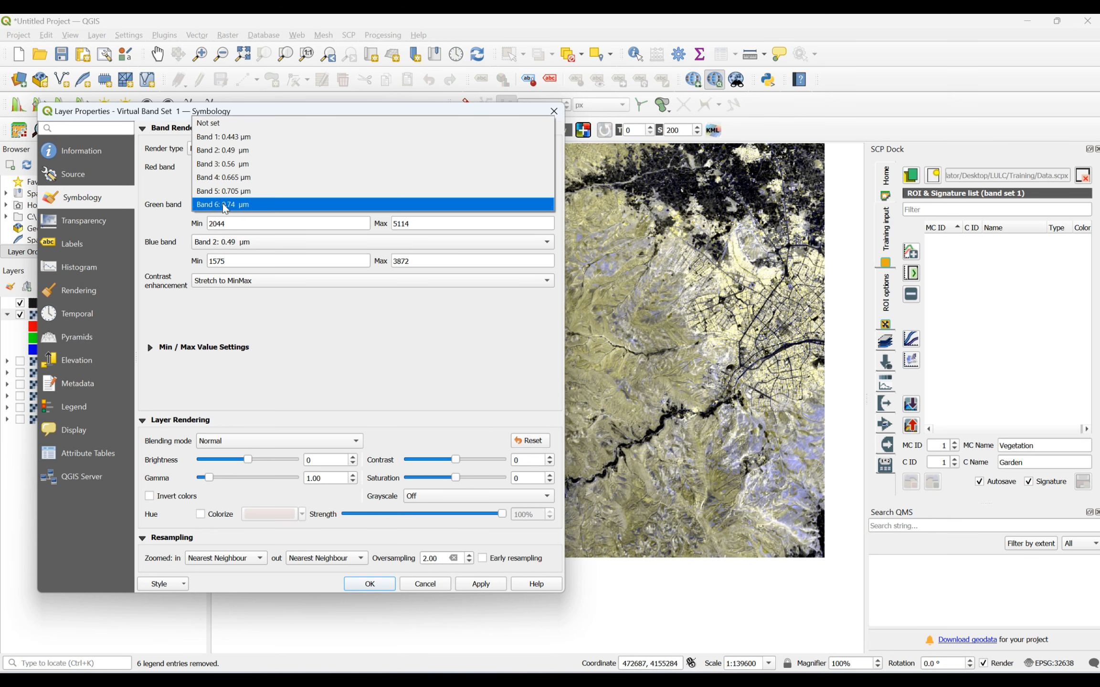
{"action": "left_click", "coordinate": [224, 177]}
{"action": "left_click", "coordinate": [240, 243]}
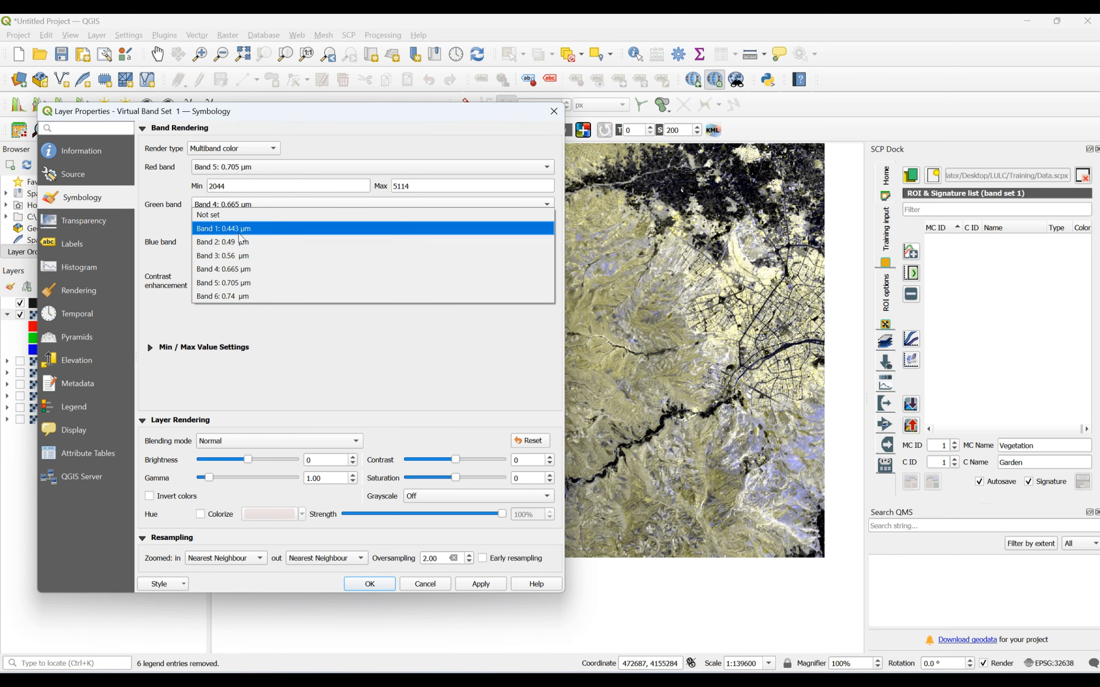
{"action": "left_click", "coordinate": [242, 234]}
{"action": "left_click", "coordinate": [481, 584]}
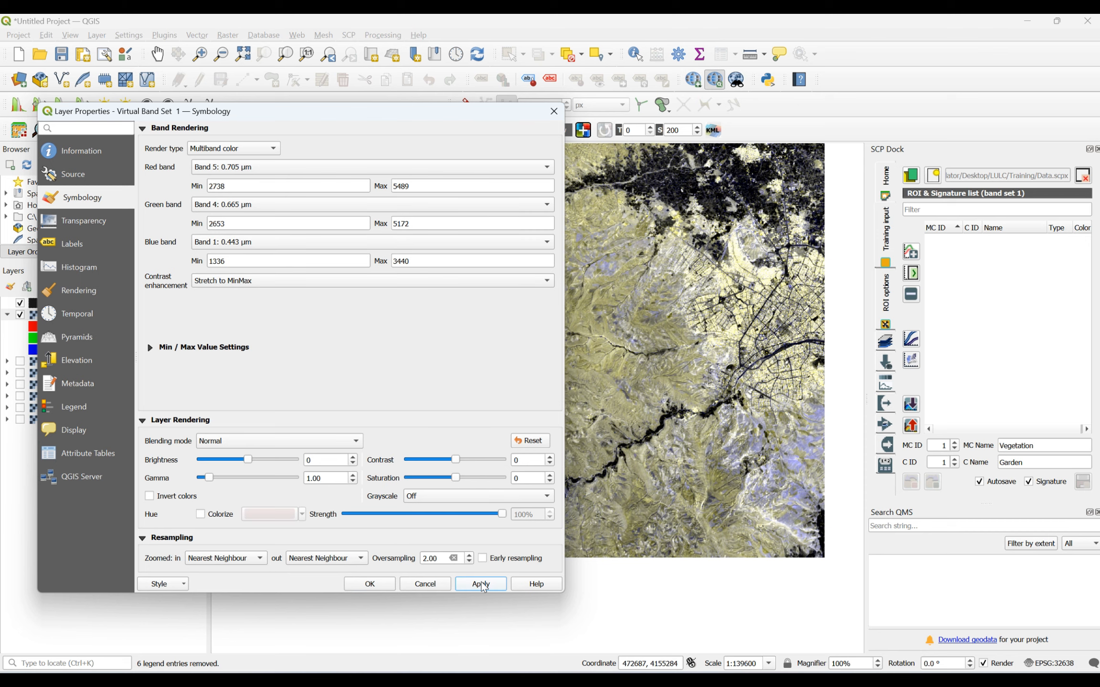
{"action": "left_click", "coordinate": [382, 588]}
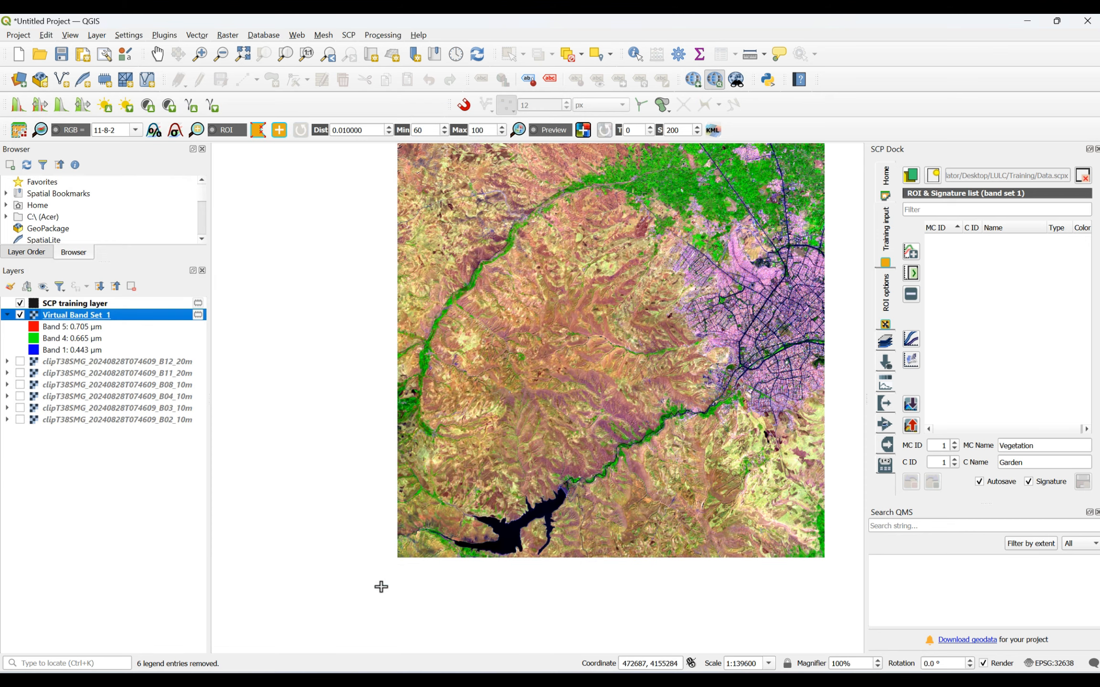
- Examine how the northeastern vegetation and the western river valley appear in the 5-4-1 composite
{"action": "scroll", "coordinate": [647, 248], "scroll_direction": "up", "scroll_amount": 3}
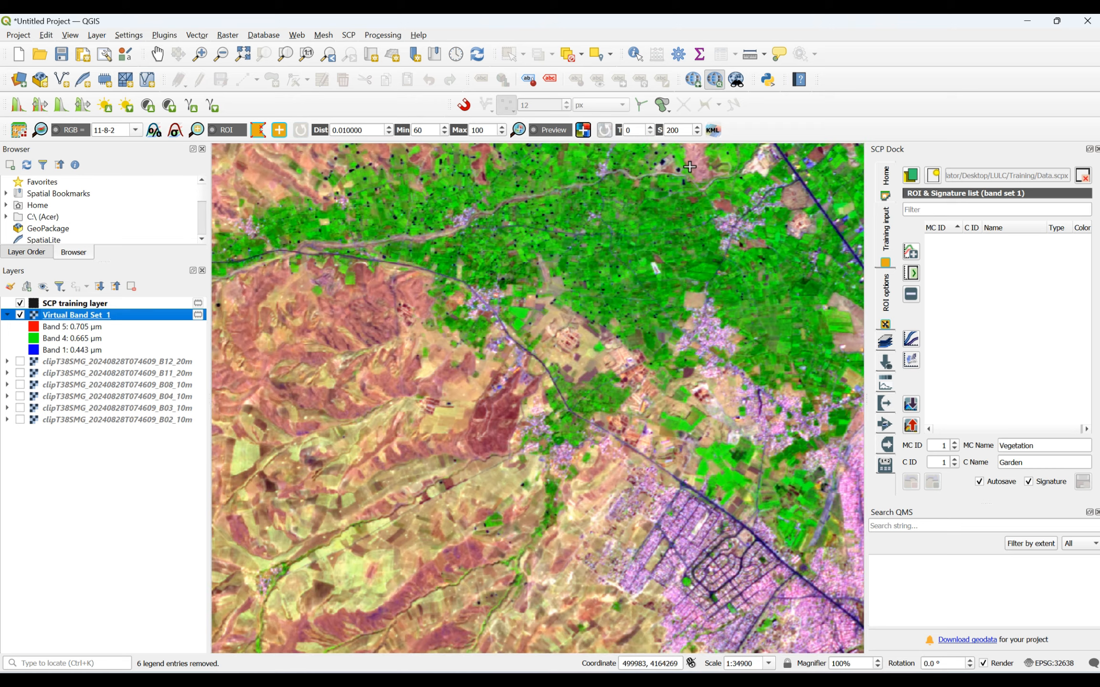
{"action": "scroll", "coordinate": [616, 238], "scroll_direction": "up", "scroll_amount": 1}
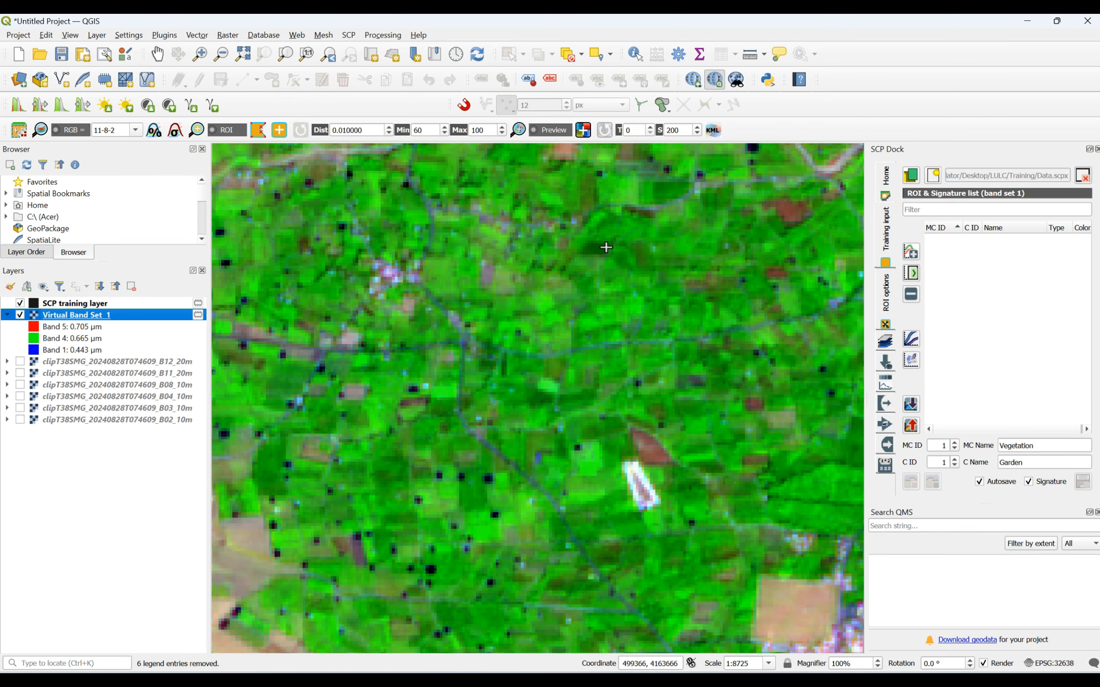
{"action": "scroll", "coordinate": [607, 247], "scroll_direction": "down", "scroll_amount": 1}
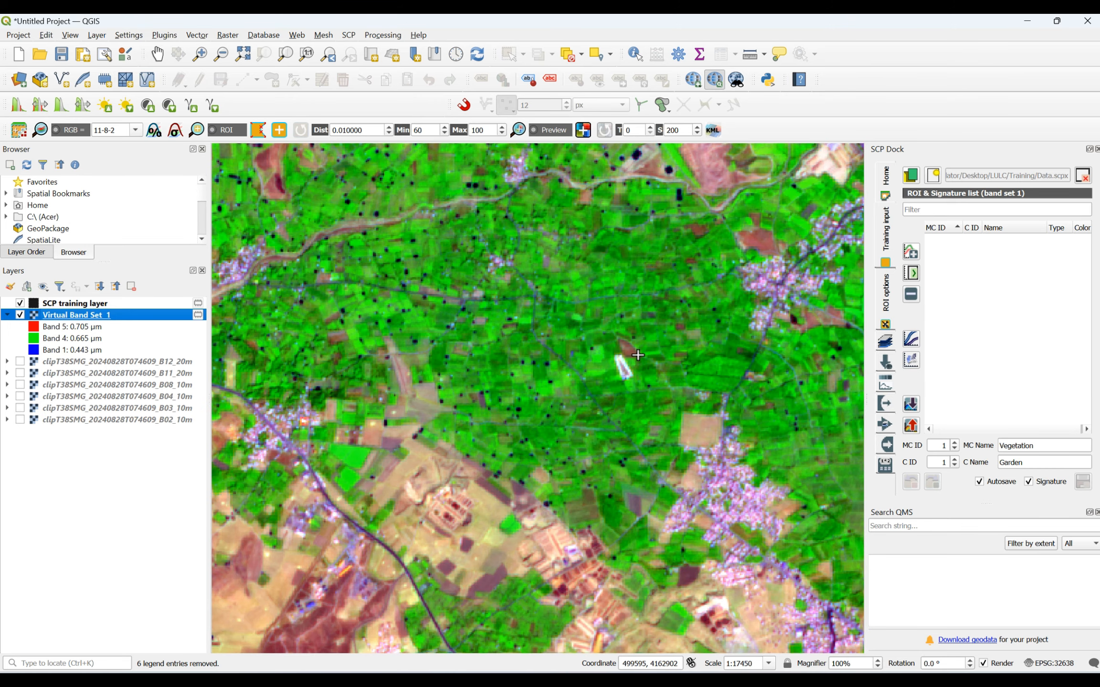
{"action": "scroll", "coordinate": [638, 355], "scroll_direction": "up", "scroll_amount": 1}
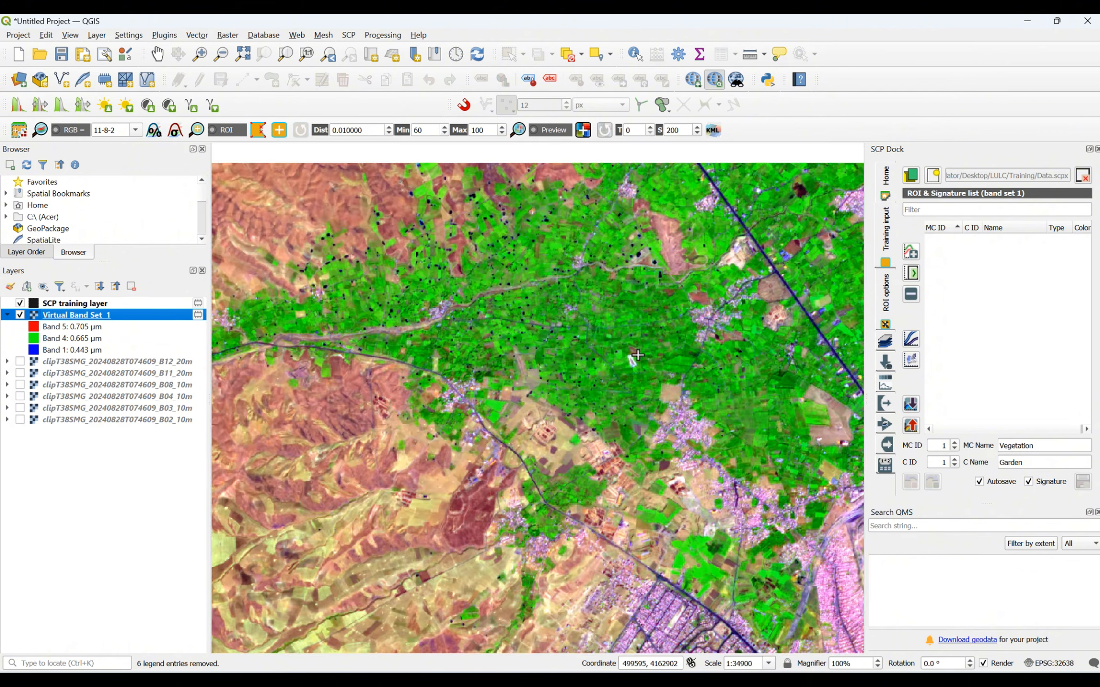
{"action": "scroll", "coordinate": [637, 355], "scroll_direction": "down", "scroll_amount": 4}
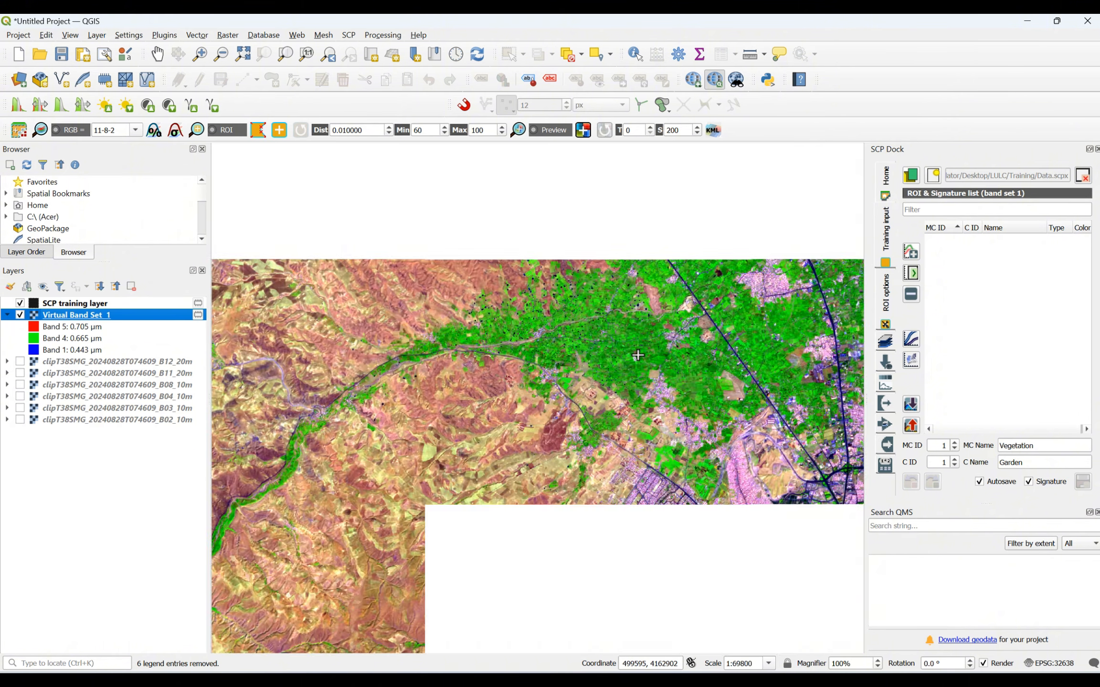
{"action": "scroll", "coordinate": [334, 496], "scroll_direction": "up", "scroll_amount": 4}
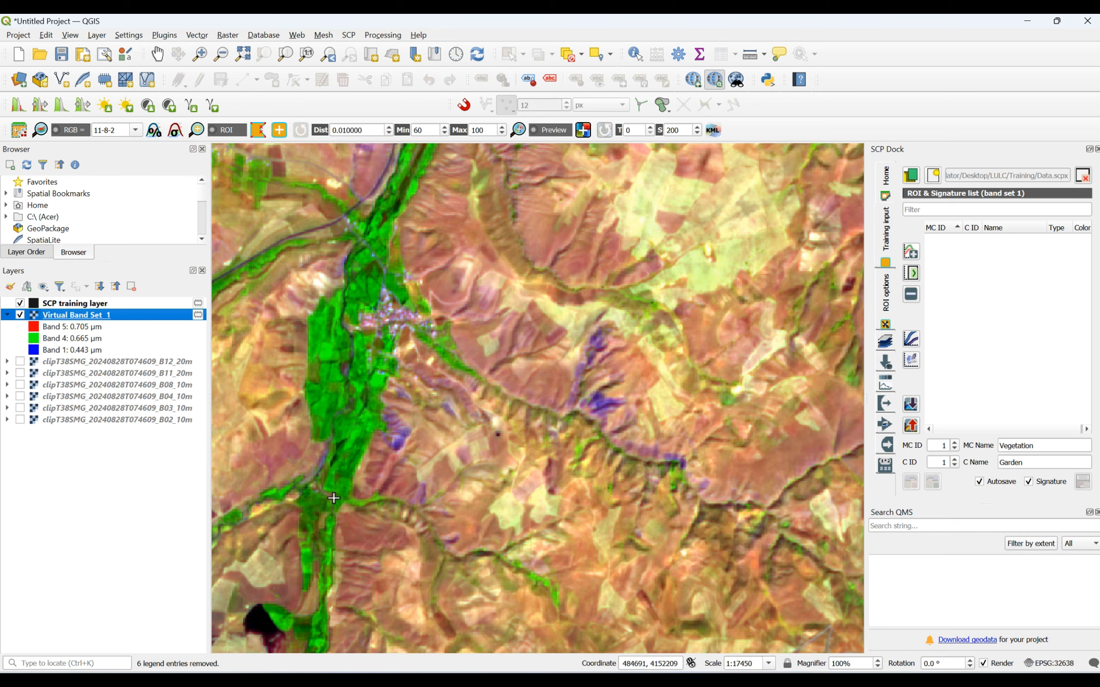
{"action": "scroll", "coordinate": [333, 493], "scroll_direction": "down", "scroll_amount": 2}
{"action": "scroll", "coordinate": [345, 328], "scroll_direction": "down", "scroll_amount": 1}
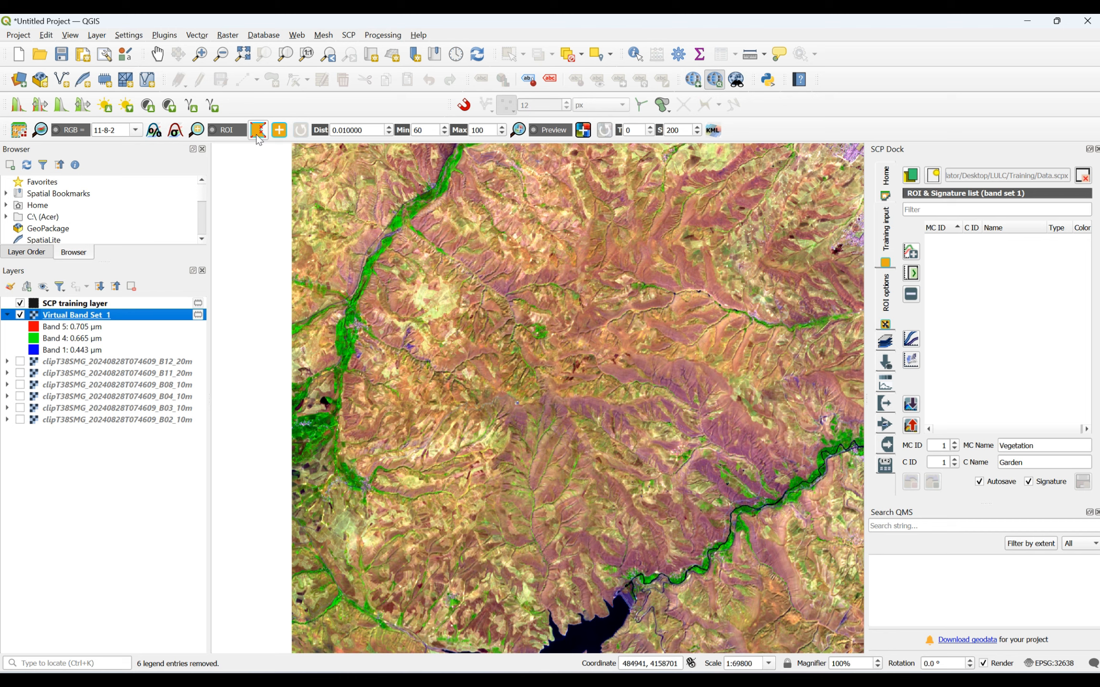
- Draw a small four-sided garden ROI polygon on the dark green patch just northeast of the bright white parcel east of the highway
{"action": "scroll", "coordinate": [671, 352], "scroll_direction": "down", "scroll_amount": 2}
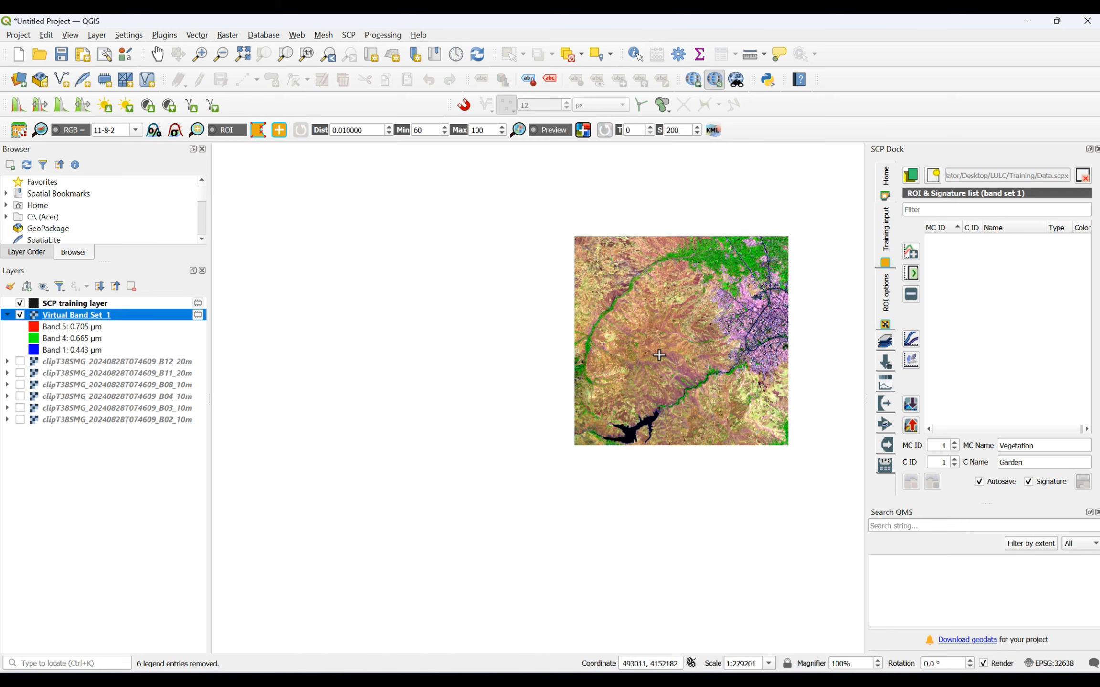
{"action": "scroll", "coordinate": [755, 272], "scroll_direction": "up", "scroll_amount": 5}
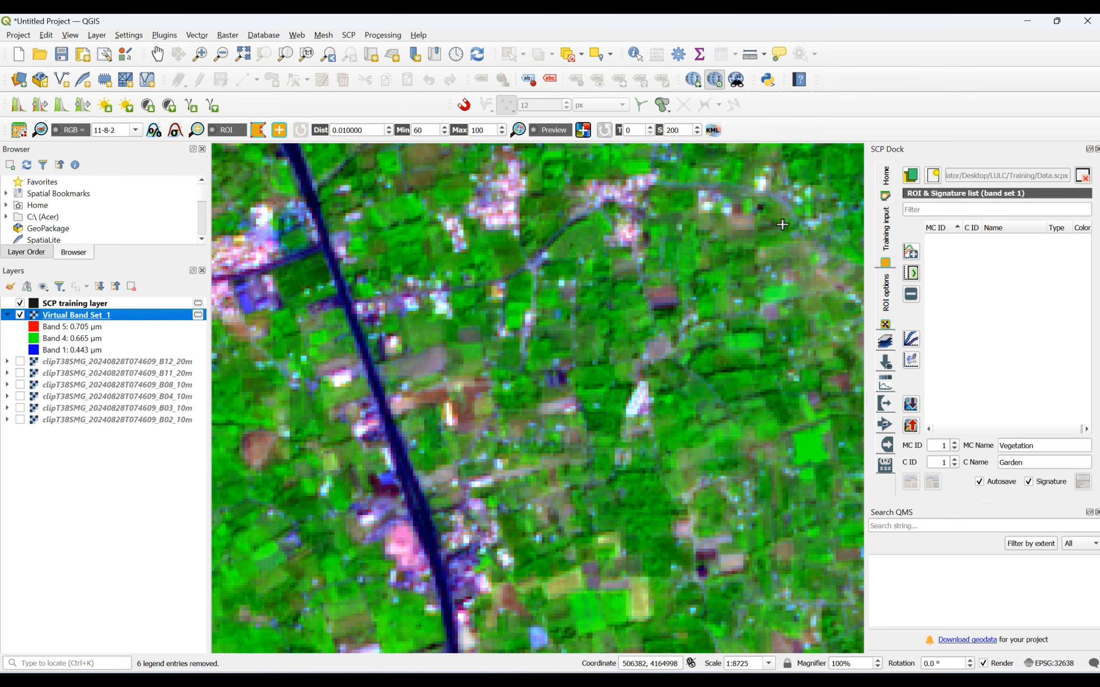
{"action": "scroll", "coordinate": [698, 339], "scroll_direction": "up", "scroll_amount": 1}
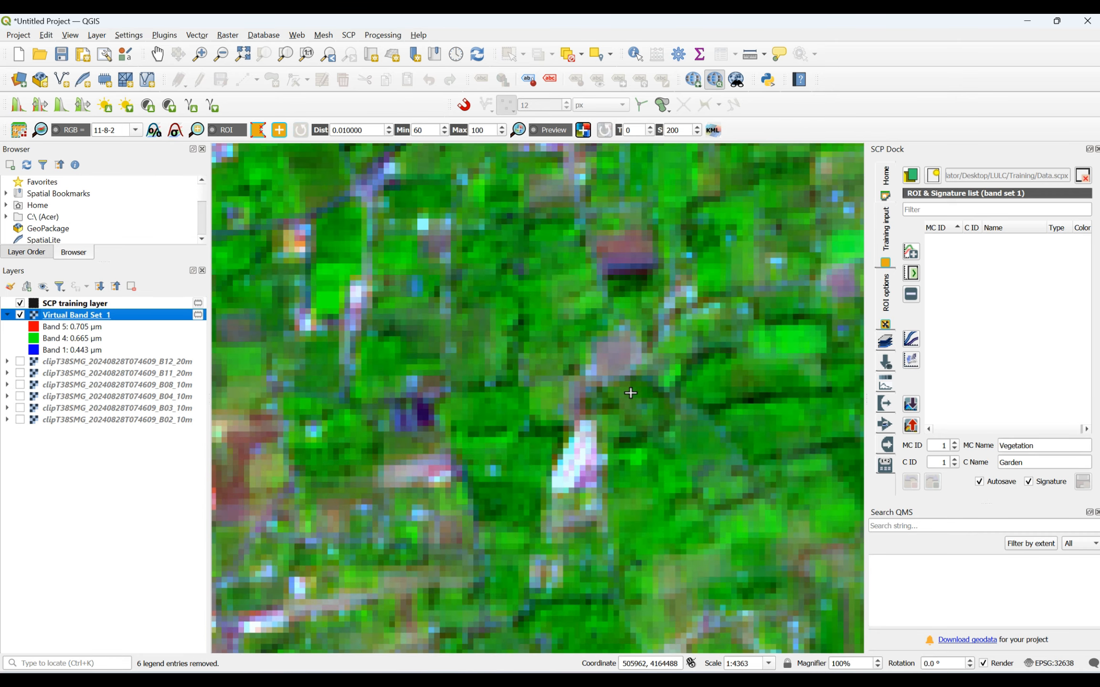
{"action": "left_click", "coordinate": [630, 392]}
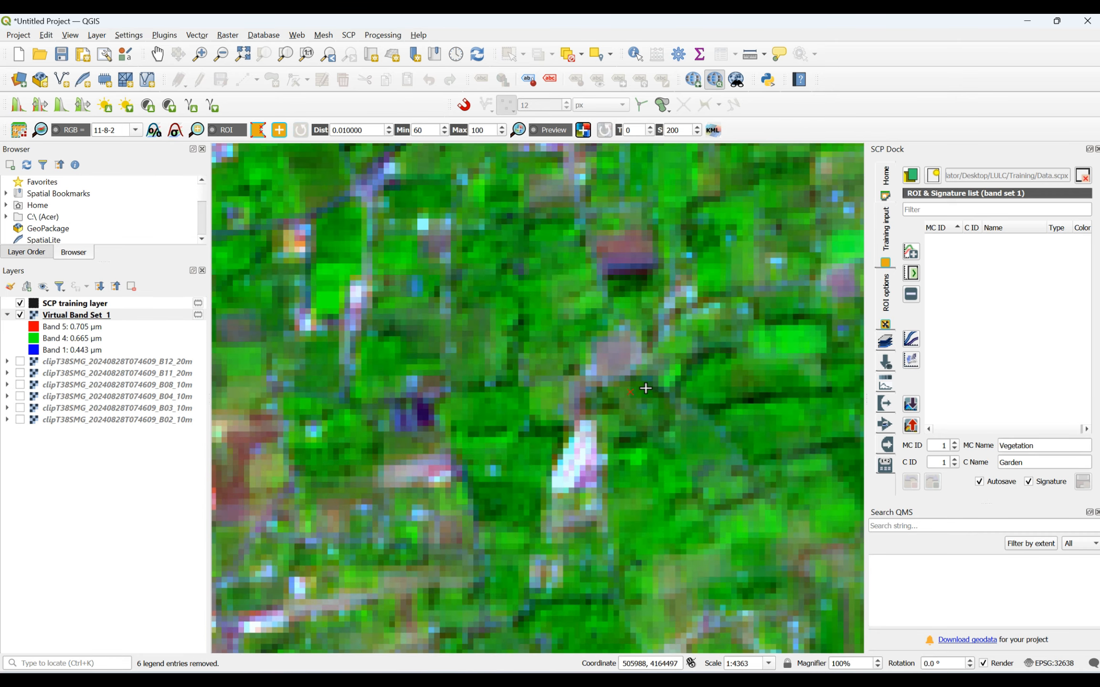
{"action": "left_click", "coordinate": [646, 388]}
{"action": "left_click", "coordinate": [646, 401]}
{"action": "right_click", "coordinate": [630, 394]}
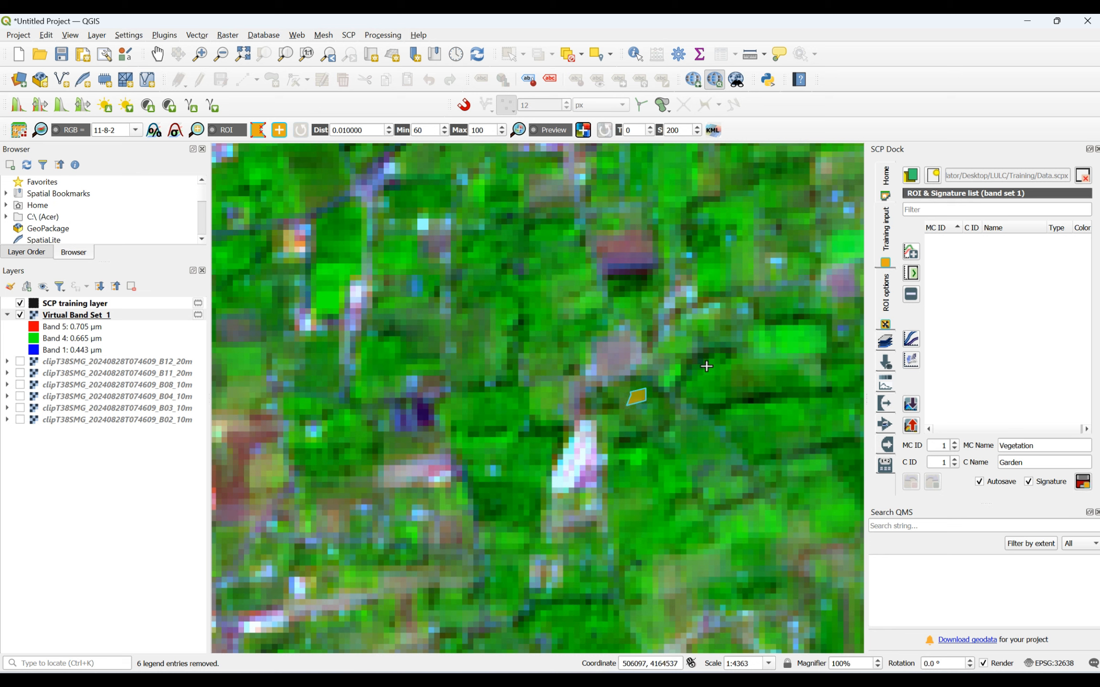
- Add a four-sided ROI polygon over the dark green plot immediately east of the pink built-up cluster, north of the first polygon
{"action": "scroll", "coordinate": [631, 422], "scroll_direction": "down", "scroll_amount": 2}
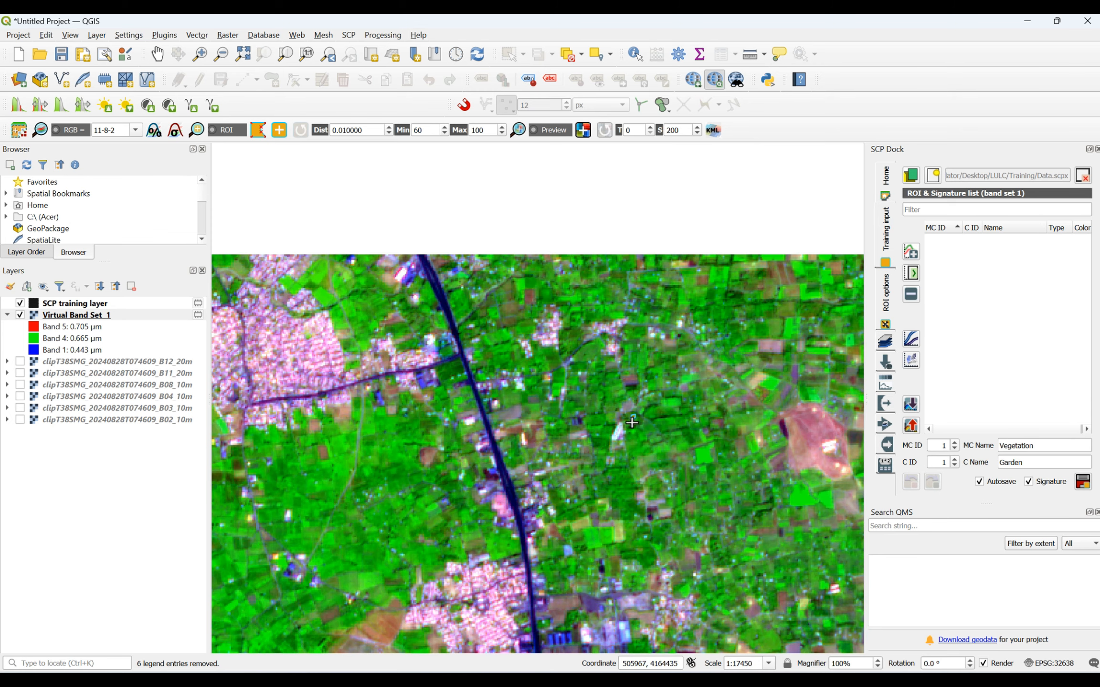
{"action": "scroll", "coordinate": [575, 311], "scroll_direction": "up", "scroll_amount": 3}
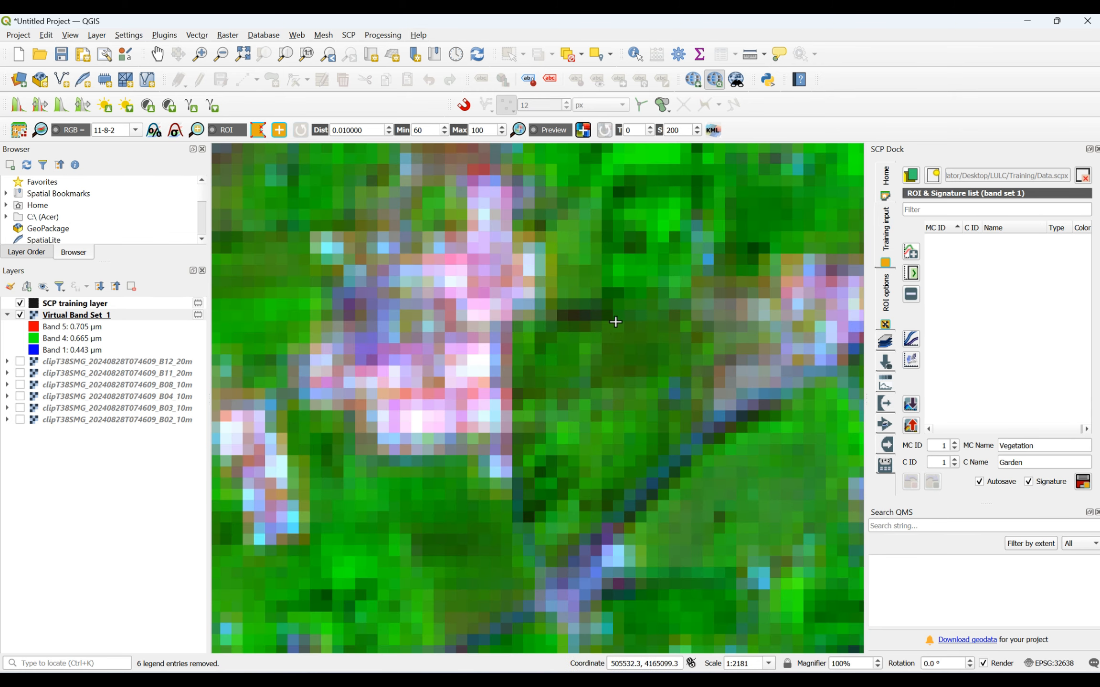
{"action": "left_click", "coordinate": [620, 353]}
{"action": "left_click", "coordinate": [620, 317]}
{"action": "left_click", "coordinate": [643, 317]}
{"action": "left_click", "coordinate": [657, 353]}
{"action": "right_click", "coordinate": [620, 354]}
- Add a small ROI polygon inside the dark green plot near the image's northern edge, north of the second polygon
{"action": "scroll", "coordinate": [607, 378], "scroll_direction": "down", "scroll_amount": 2}
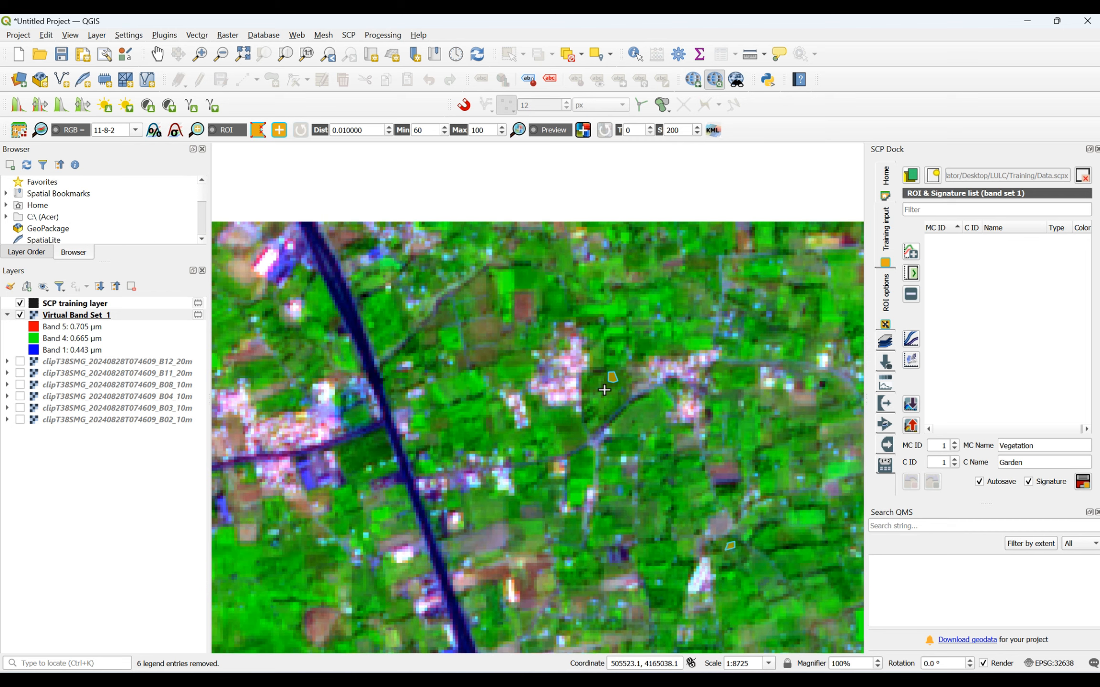
{"action": "scroll", "coordinate": [692, 231], "scroll_direction": "up", "scroll_amount": 2}
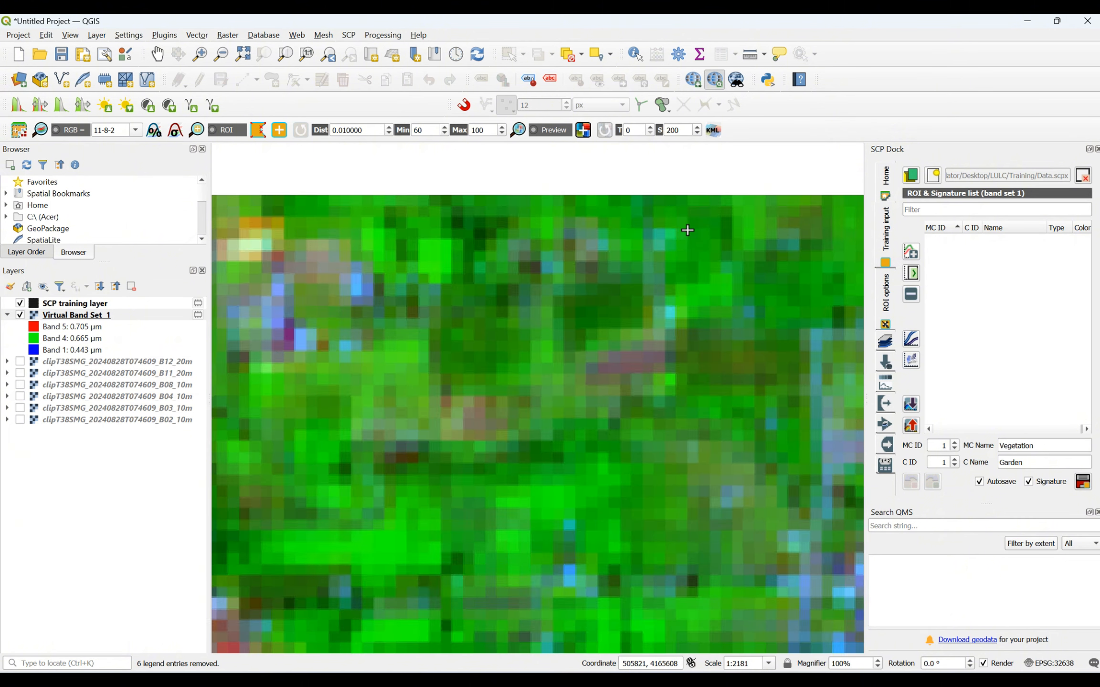
{"action": "left_click", "coordinate": [574, 304]}
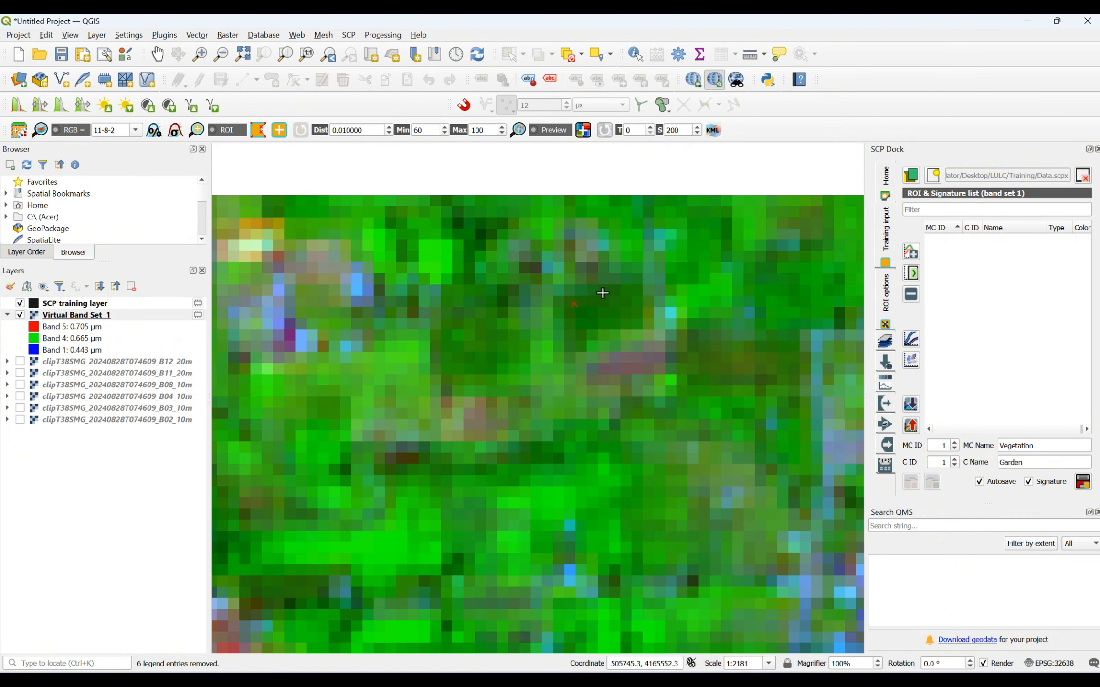
{"action": "left_click", "coordinate": [605, 290]}
{"action": "left_click", "coordinate": [623, 321]}
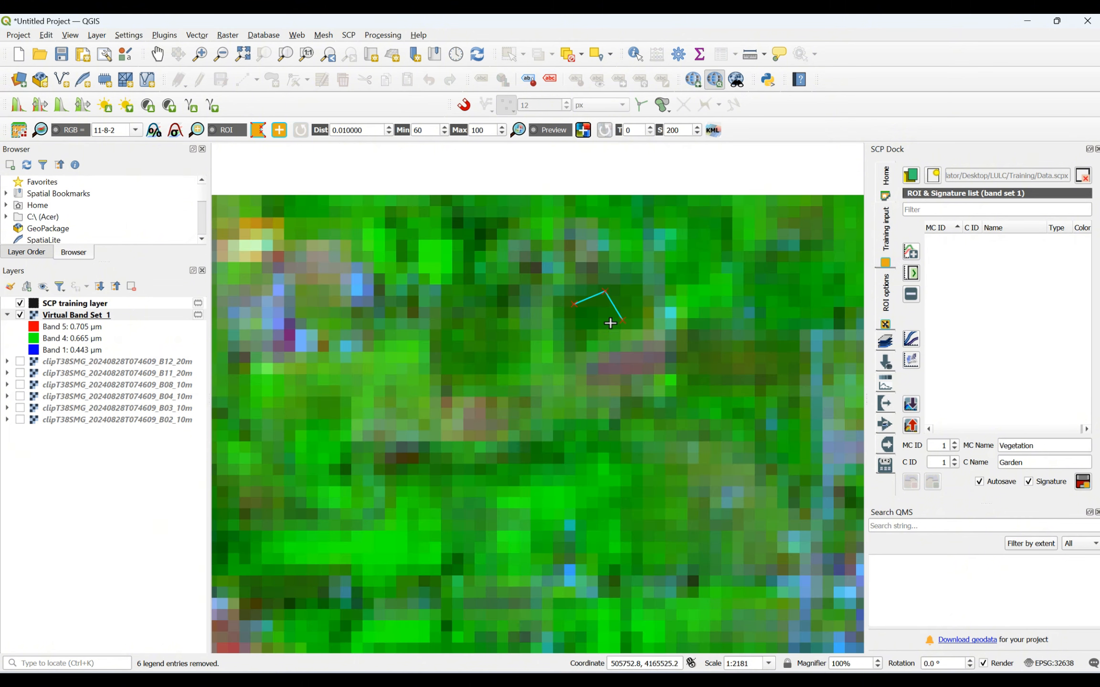
{"action": "right_click", "coordinate": [571, 304]}
- Add a narrow ROI polygon along the dark green strip above the bright green field near the image's northeastern edge
{"action": "scroll", "coordinate": [591, 315], "scroll_direction": "down", "scroll_amount": 2}
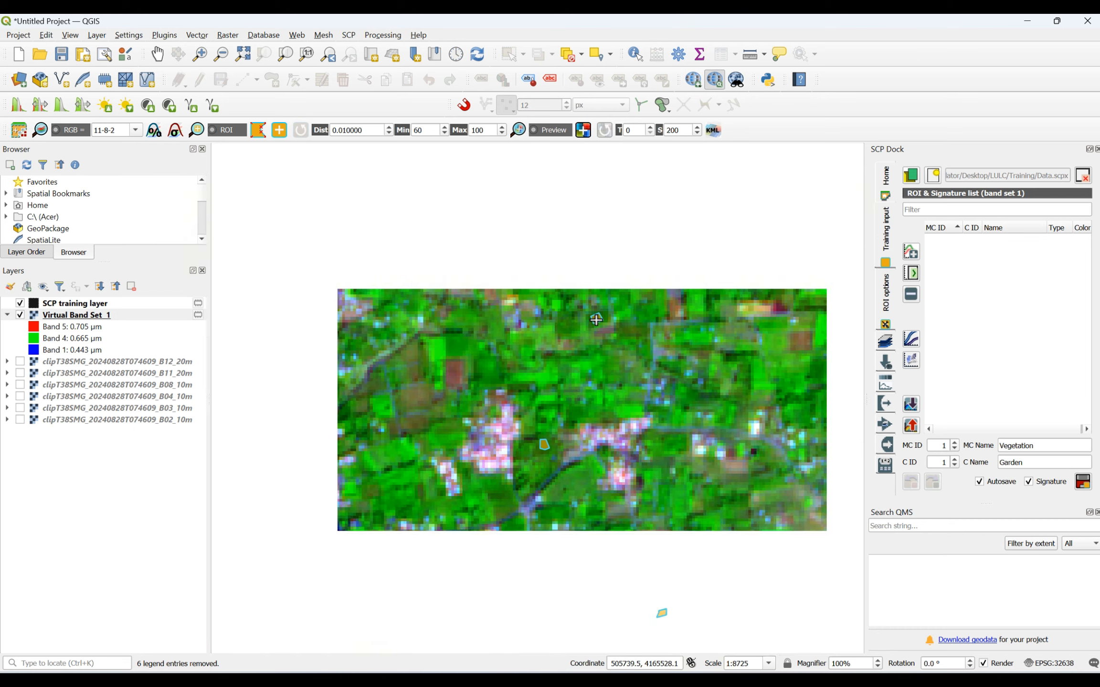
{"action": "scroll", "coordinate": [852, 303], "scroll_direction": "up", "scroll_amount": 3}
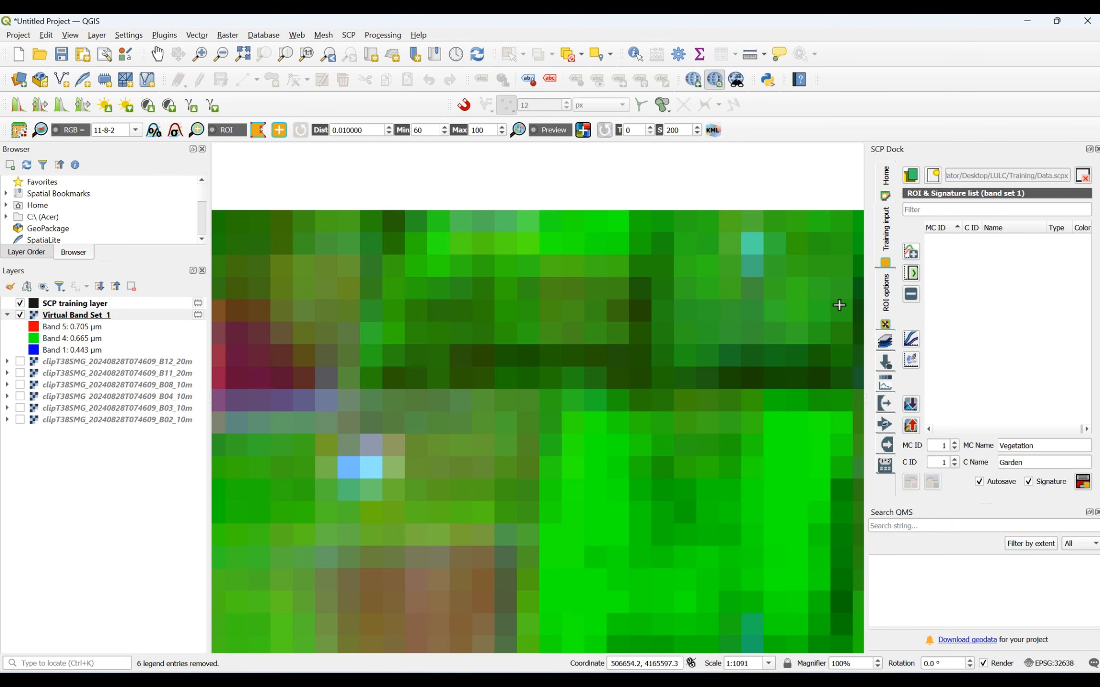
{"action": "scroll", "coordinate": [825, 315], "scroll_direction": "down", "scroll_amount": 1}
{"action": "scroll", "coordinate": [824, 316], "scroll_direction": "up", "scroll_amount": 1}
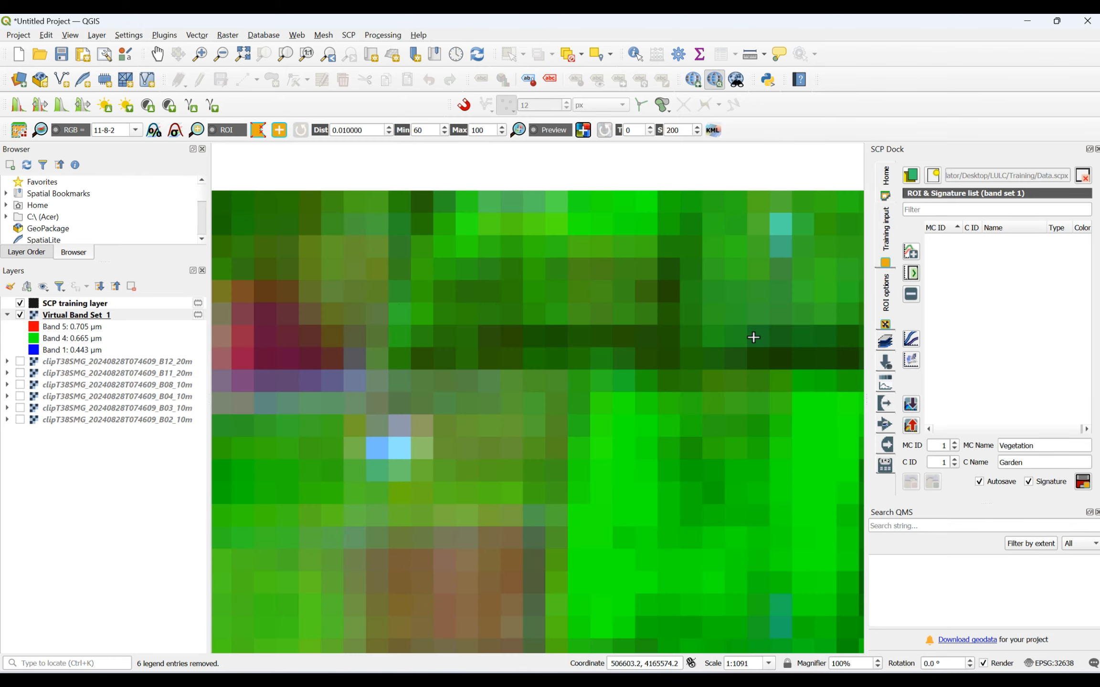
{"action": "left_click", "coordinate": [753, 338]}
{"action": "left_click", "coordinate": [842, 335]}
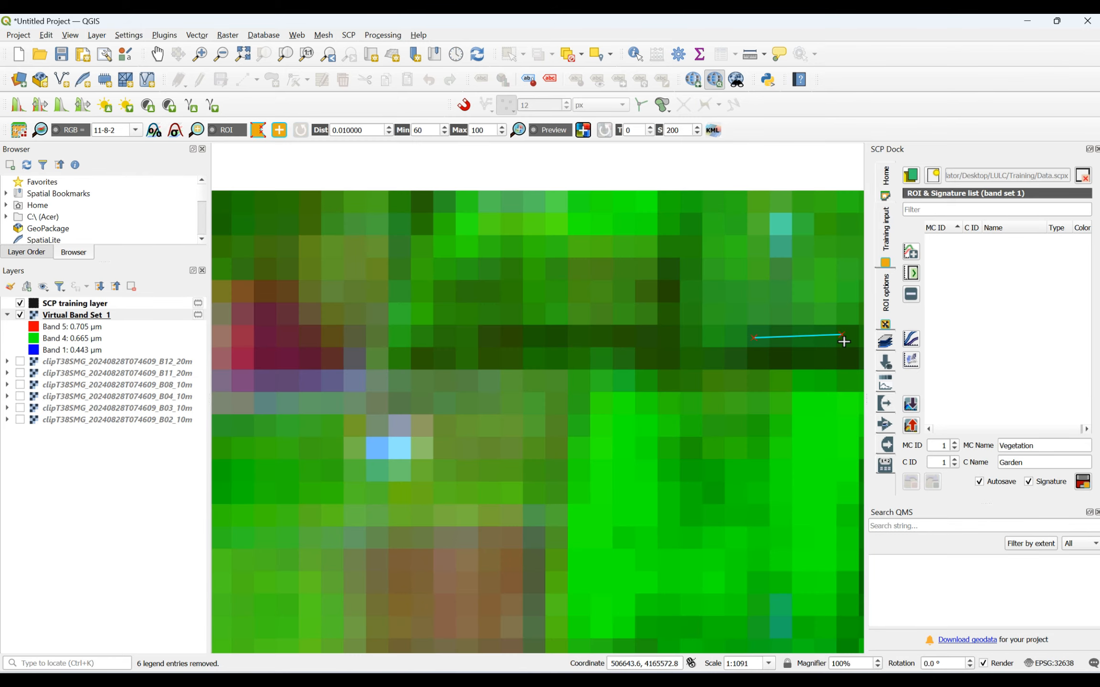
{"action": "left_click", "coordinate": [753, 365]}
{"action": "right_click", "coordinate": [753, 337]}
- Add an ROI polygon over the very dark green patch south of the narrow strip polygon
{"action": "scroll", "coordinate": [701, 344], "scroll_direction": "down", "scroll_amount": 3}
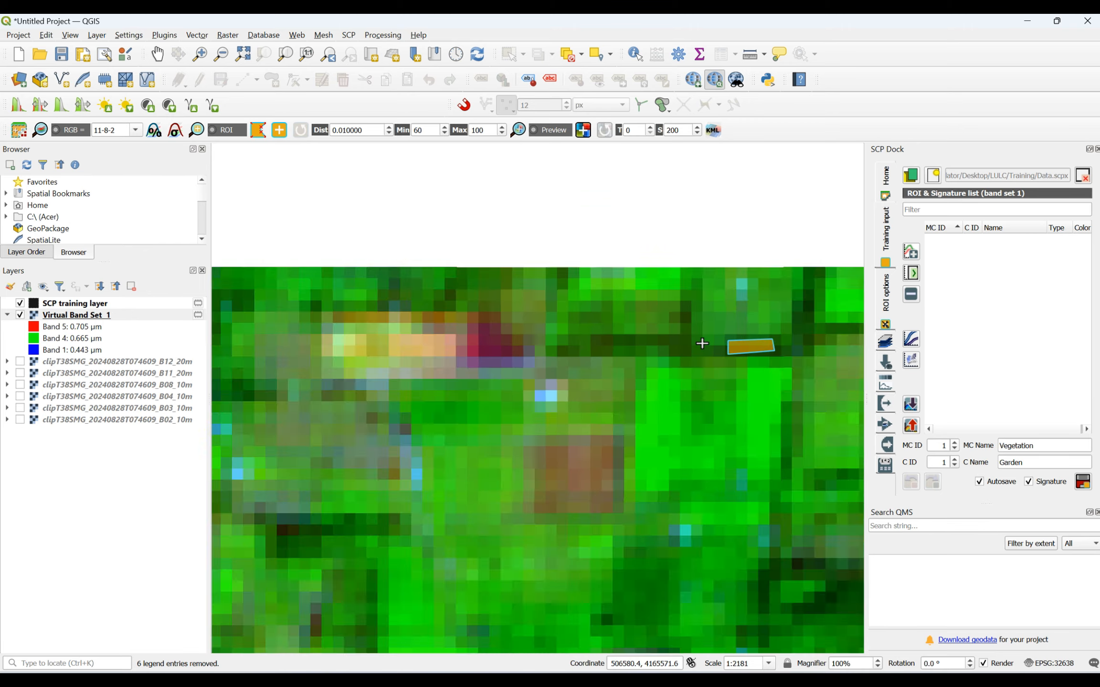
{"action": "scroll", "coordinate": [817, 449], "scroll_direction": "up", "scroll_amount": 2}
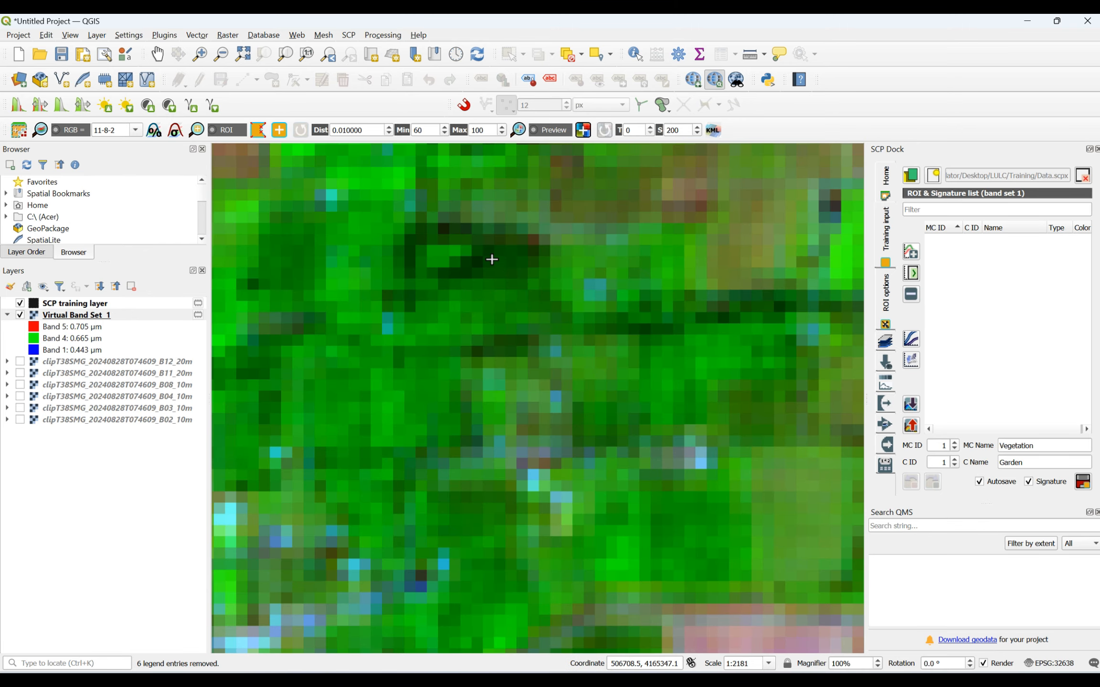
{"action": "left_click", "coordinate": [536, 260]}
{"action": "left_click", "coordinate": [533, 282]}
{"action": "right_click", "coordinate": [492, 260]}
- Add an ROI polygon over the olive and dark green patch a short distance east of the first polygon
{"action": "scroll", "coordinate": [649, 248], "scroll_direction": "down", "scroll_amount": 3}
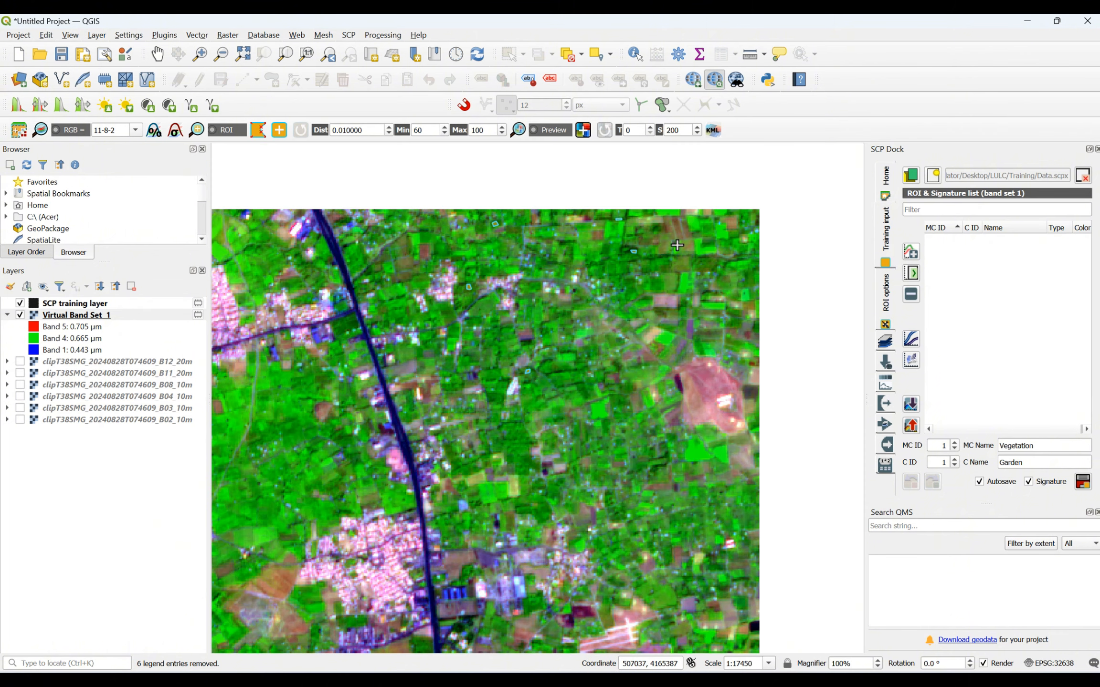
{"action": "scroll", "coordinate": [595, 367], "scroll_direction": "up", "scroll_amount": 4}
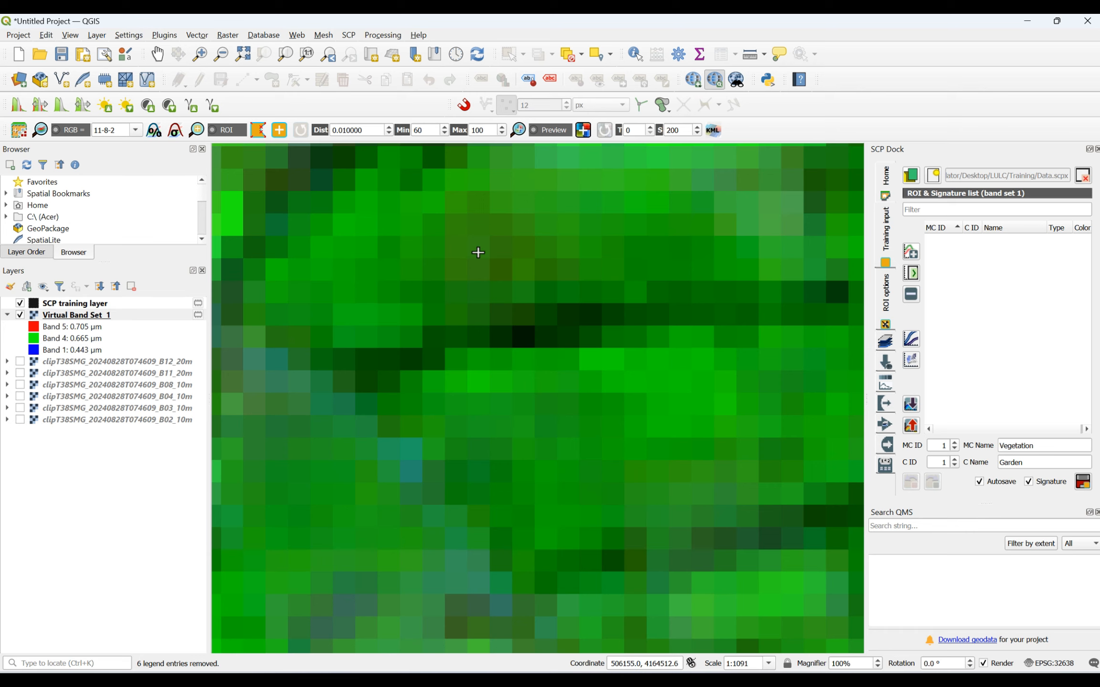
{"action": "left_click", "coordinate": [519, 245]}
{"action": "left_click", "coordinate": [550, 304]}
{"action": "left_click", "coordinate": [471, 338]}
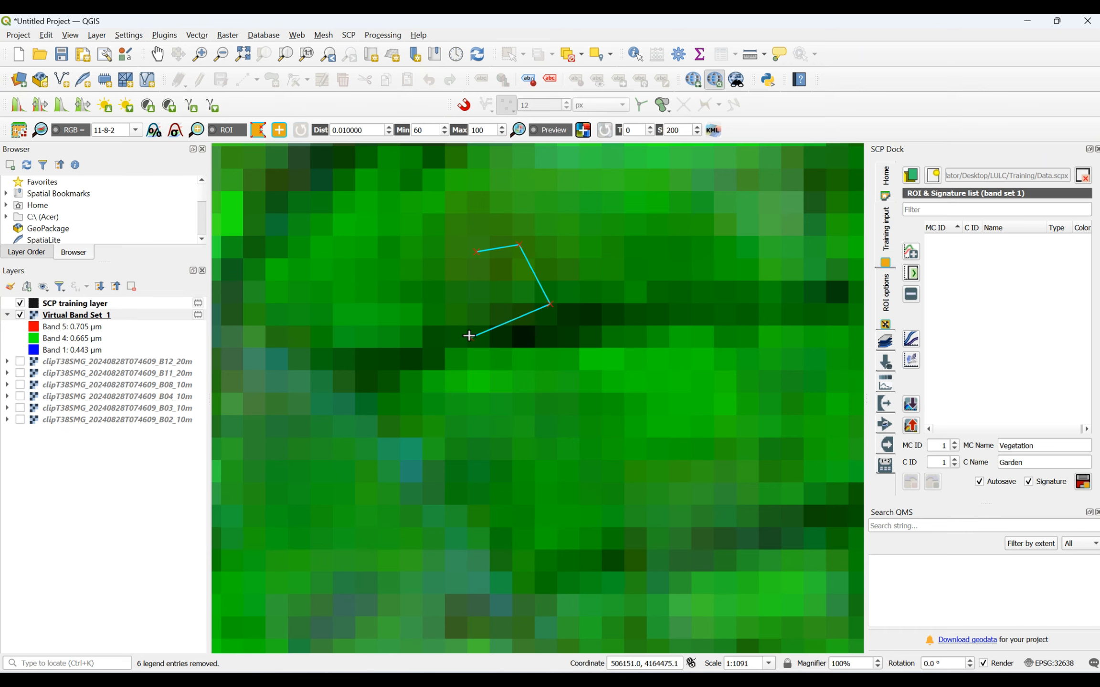
{"action": "right_click", "coordinate": [477, 253]}
- Add a small four-sided ROI polygon over the dark green plot west of the highway, northwest of the pink built-up patch
{"action": "scroll", "coordinate": [597, 285], "scroll_direction": "down", "scroll_amount": 4}
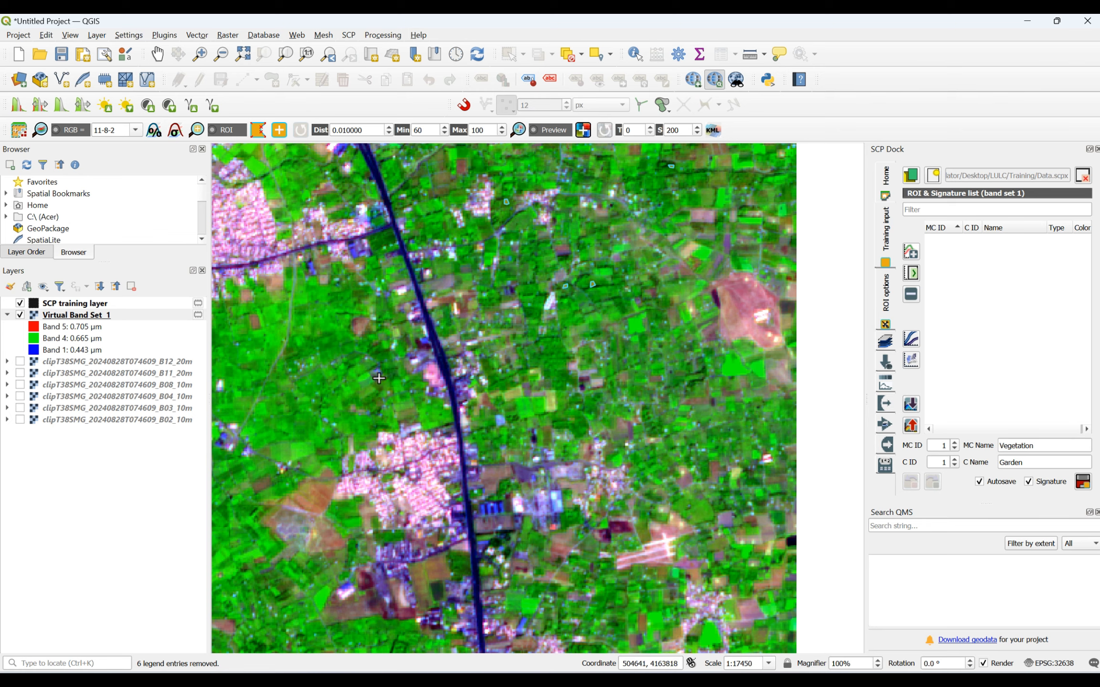
{"action": "scroll", "coordinate": [387, 335], "scroll_direction": "up", "scroll_amount": 3}
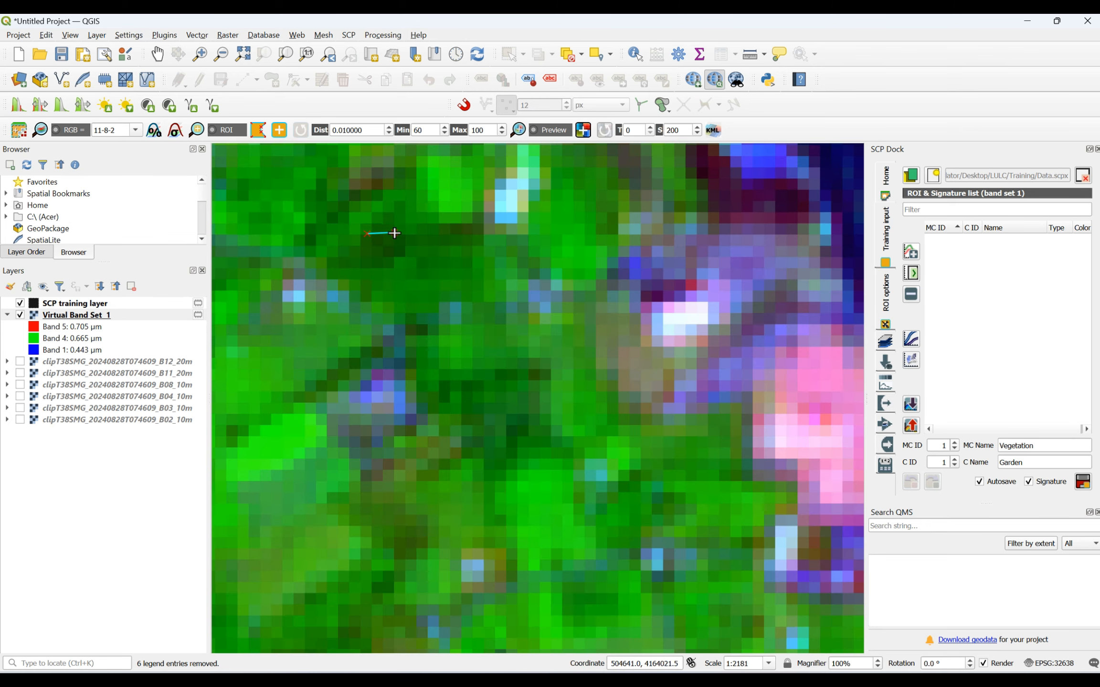
{"action": "left_click", "coordinate": [367, 257]}
{"action": "right_click", "coordinate": [368, 232]}
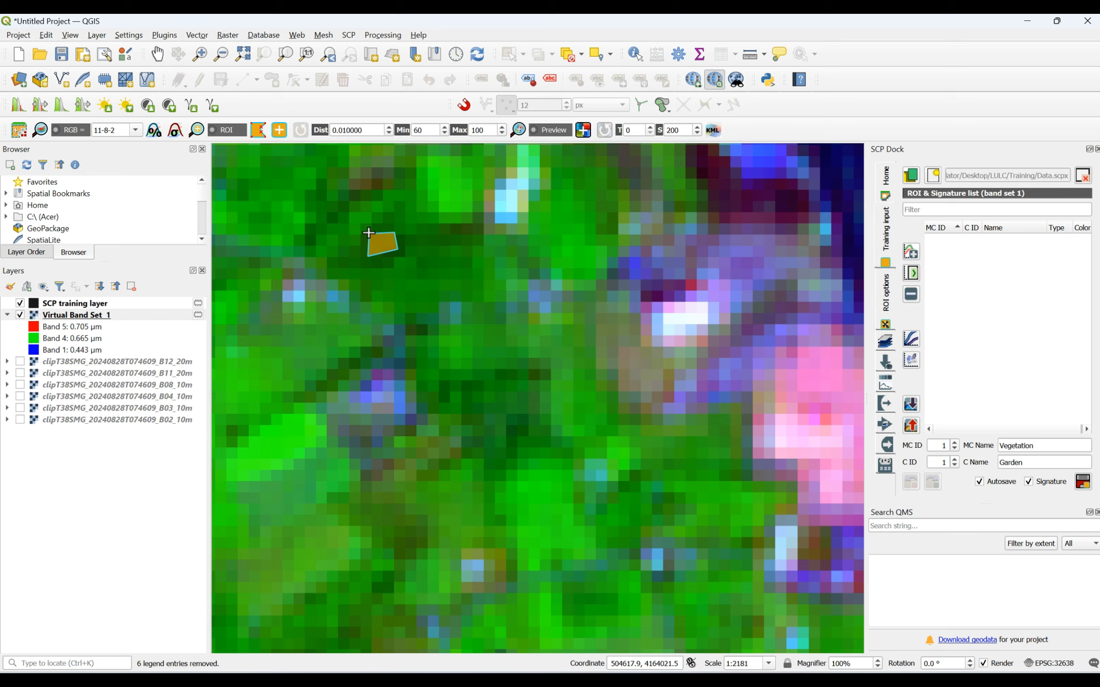
- Add a four-sided ROI polygon over the dark green plot between the two highways, just east of the narrow near-black strip
{"action": "scroll", "coordinate": [563, 303], "scroll_direction": "down", "scroll_amount": 4}
{"action": "scroll", "coordinate": [564, 449], "scroll_direction": "up", "scroll_amount": 5}
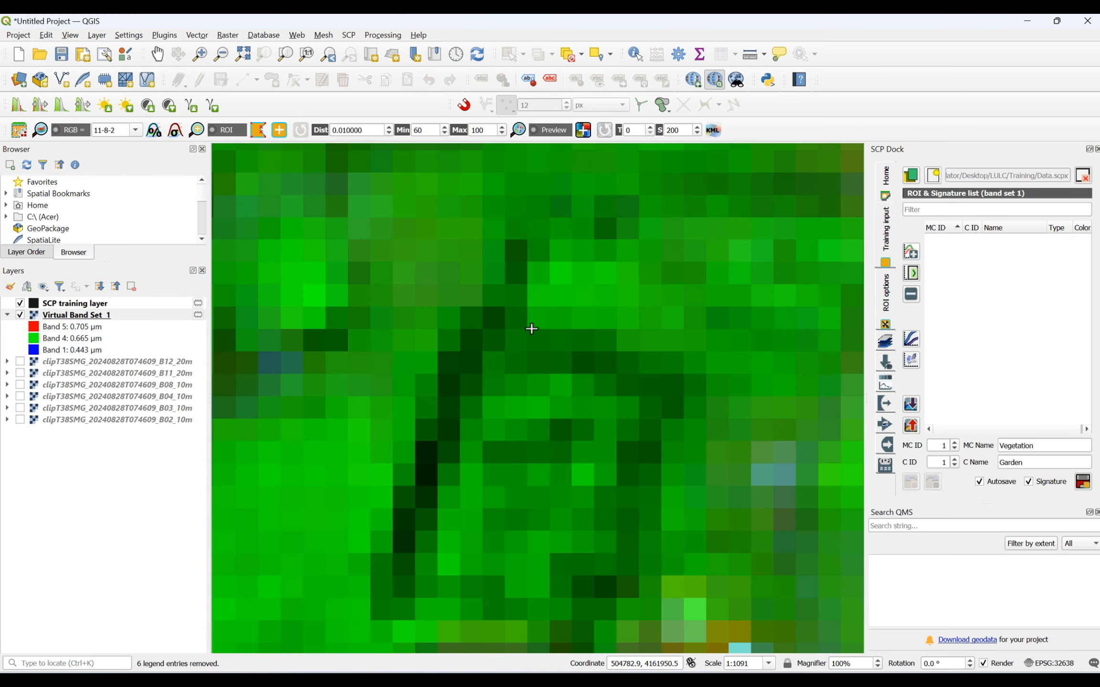
{"action": "left_click", "coordinate": [604, 337]}
{"action": "left_click", "coordinate": [607, 369]}
{"action": "left_click", "coordinate": [532, 369]}
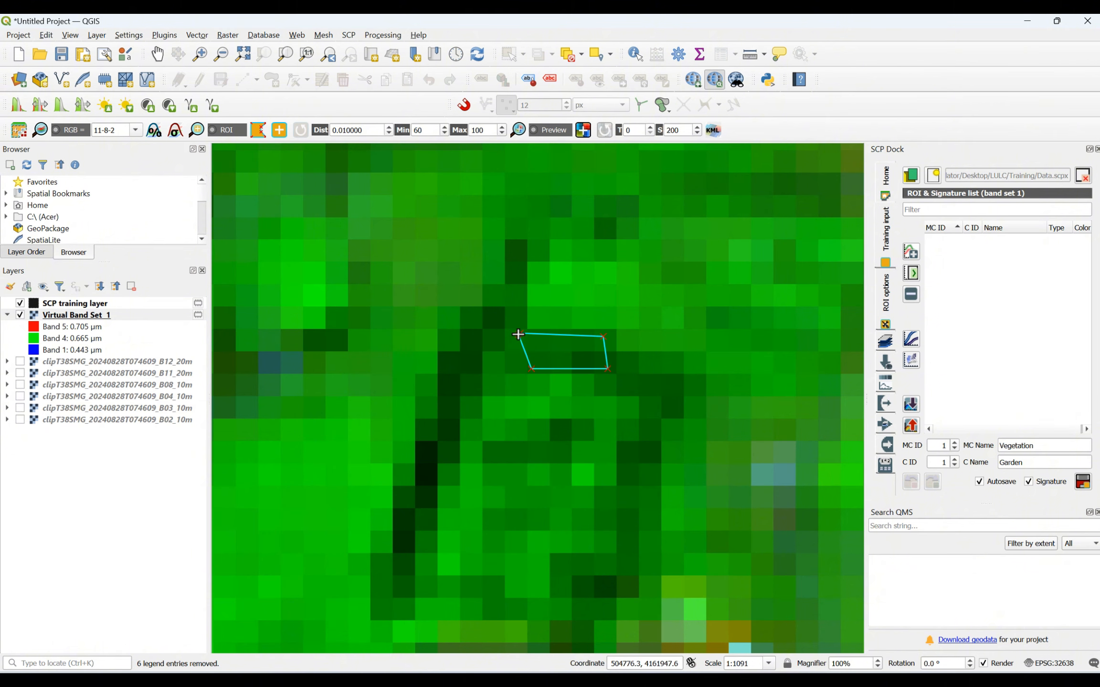
{"action": "right_click", "coordinate": [518, 335]}
- Add a small ROI polygon over the dark green plot between the two highways, west of the brown bare field
{"action": "scroll", "coordinate": [580, 346], "scroll_direction": "down", "scroll_amount": 4}
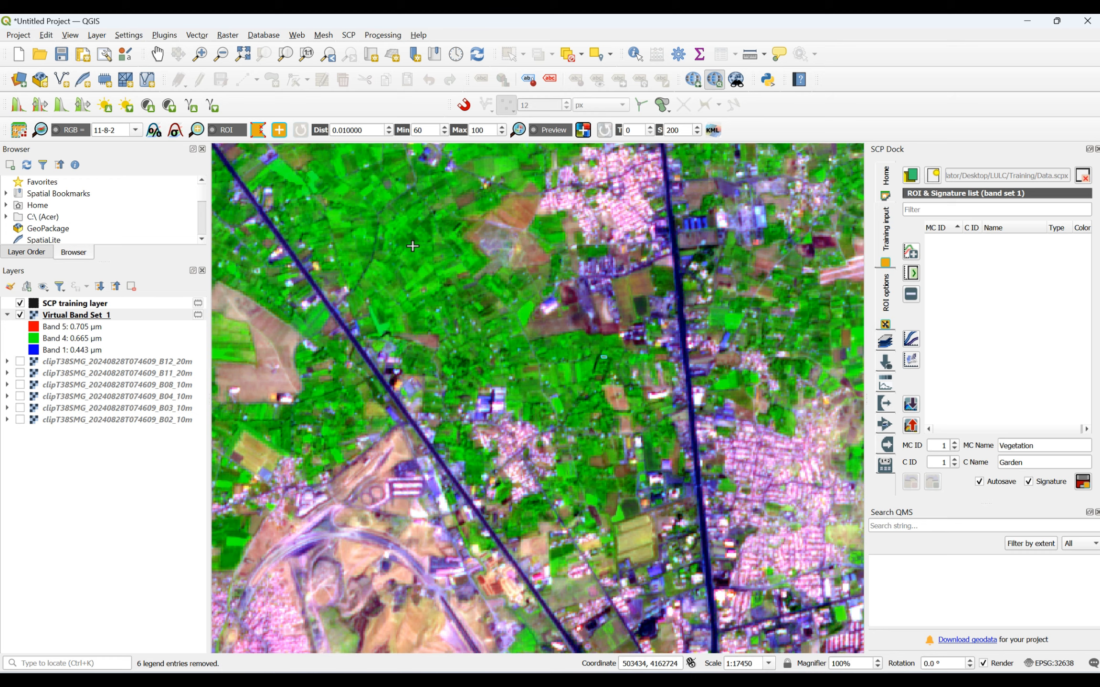
{"action": "scroll", "coordinate": [412, 246], "scroll_direction": "up", "scroll_amount": 3}
{"action": "left_click", "coordinate": [506, 182]}
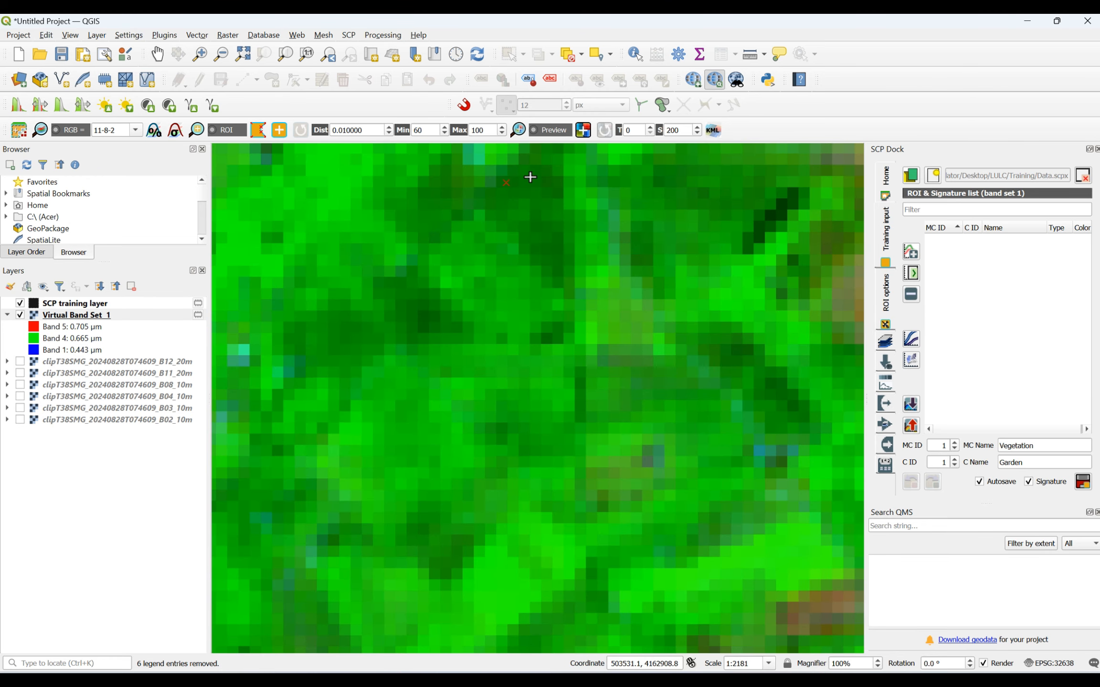
{"action": "left_click", "coordinate": [547, 196]}
{"action": "left_click", "coordinate": [510, 197]}
{"action": "right_click", "coordinate": [504, 184]}
- Add two ROI polygons over dark green plots west of the pink village, one north and one south of the thin bluish road
{"action": "scroll", "coordinate": [651, 292], "scroll_direction": "down", "scroll_amount": 4}
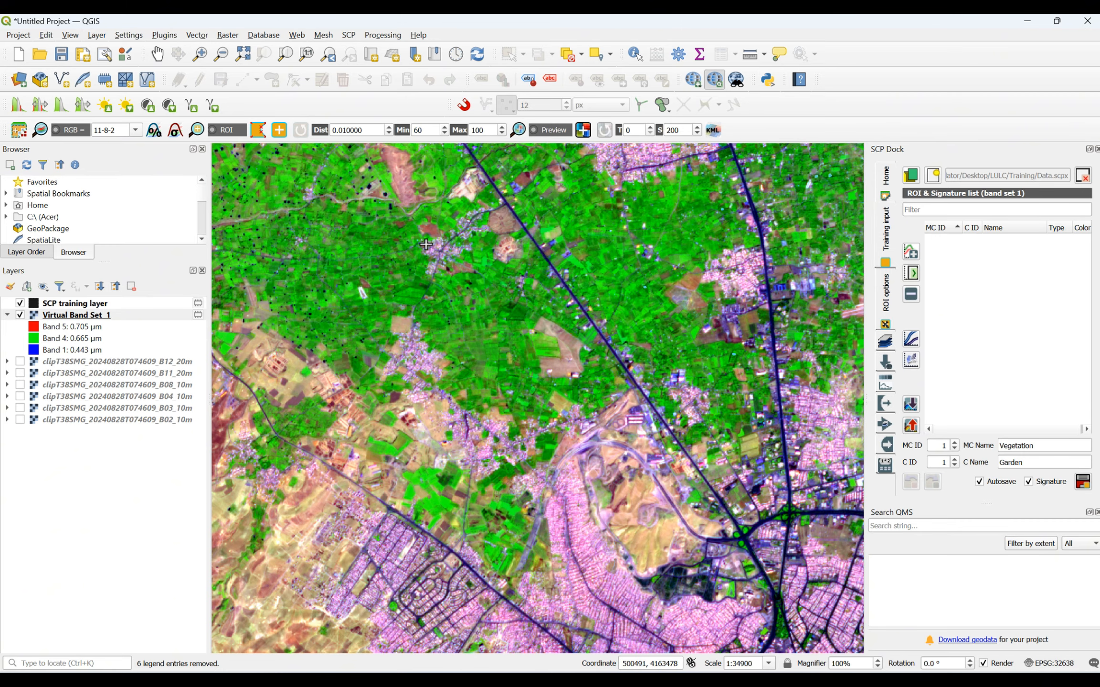
{"action": "scroll", "coordinate": [377, 236], "scroll_direction": "up", "scroll_amount": 3}
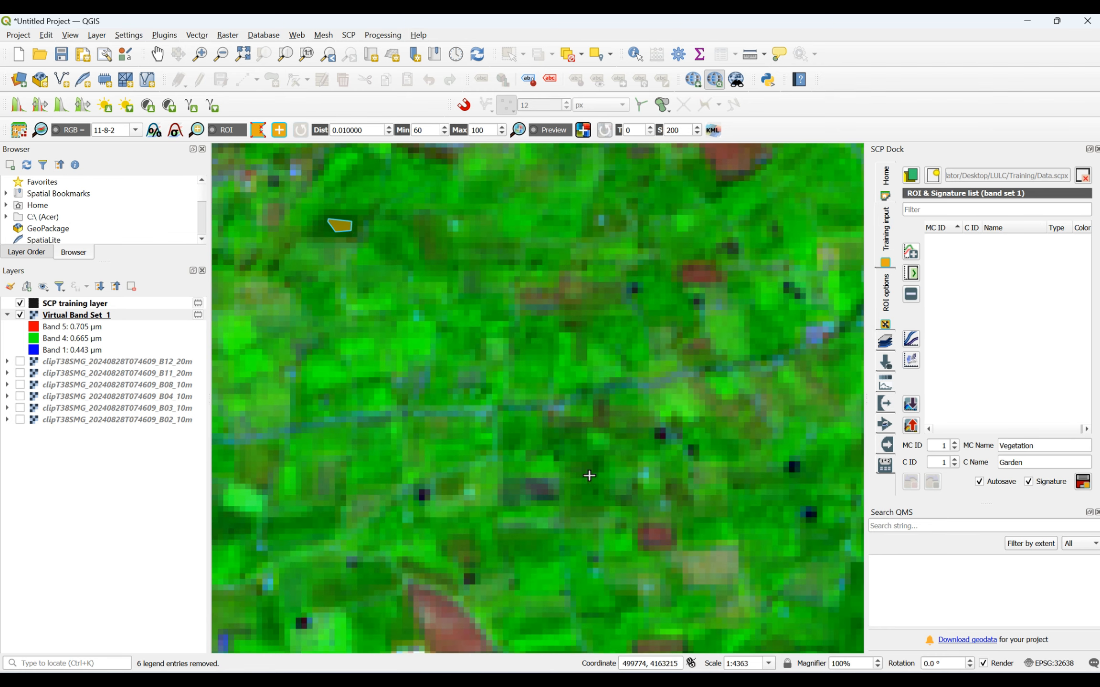
{"action": "scroll", "coordinate": [589, 476], "scroll_direction": "up", "scroll_amount": 2}
{"action": "left_click", "coordinate": [570, 415]}
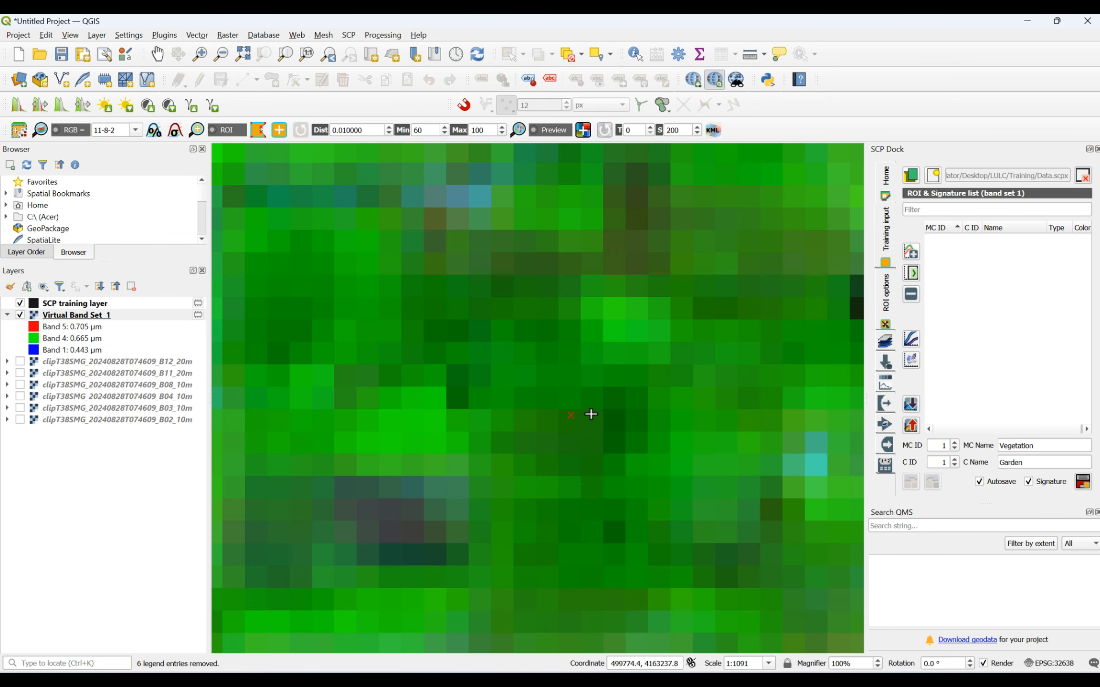
{"action": "left_click", "coordinate": [622, 408]}
{"action": "left_click", "coordinate": [625, 445]}
{"action": "left_click", "coordinate": [571, 459]}
{"action": "right_click", "coordinate": [573, 414]}
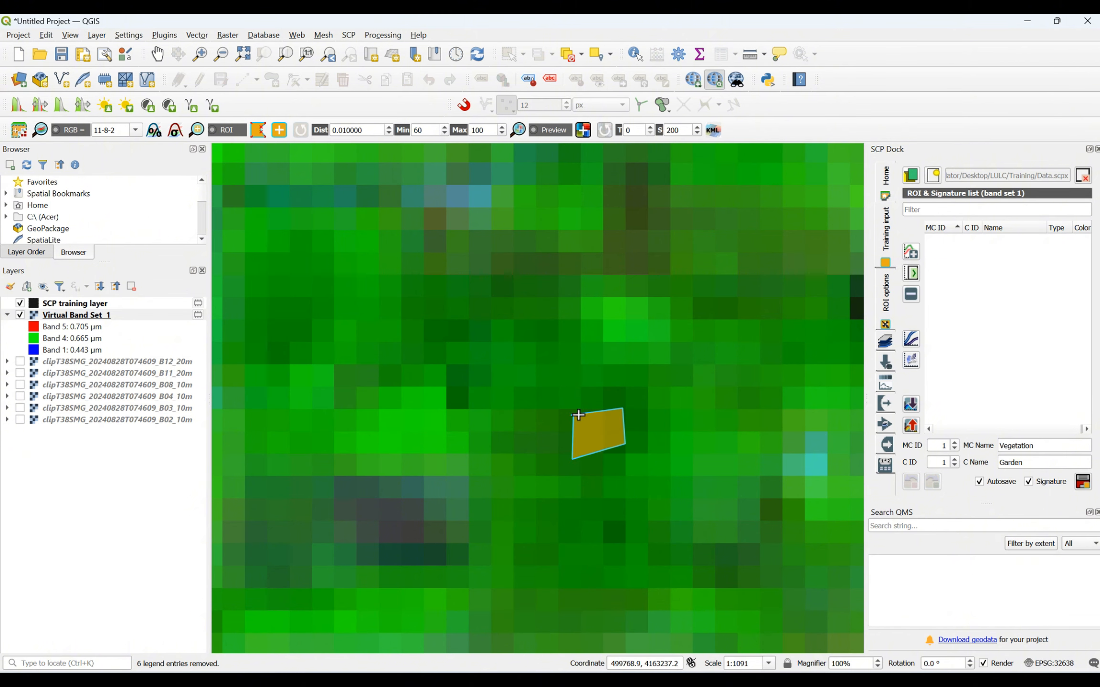
- Add a four-sided ROI polygon in the northwestern part of the large dark green plot, just north of its paired black spots
{"action": "scroll", "coordinate": [547, 360], "scroll_direction": "down", "scroll_amount": 4}
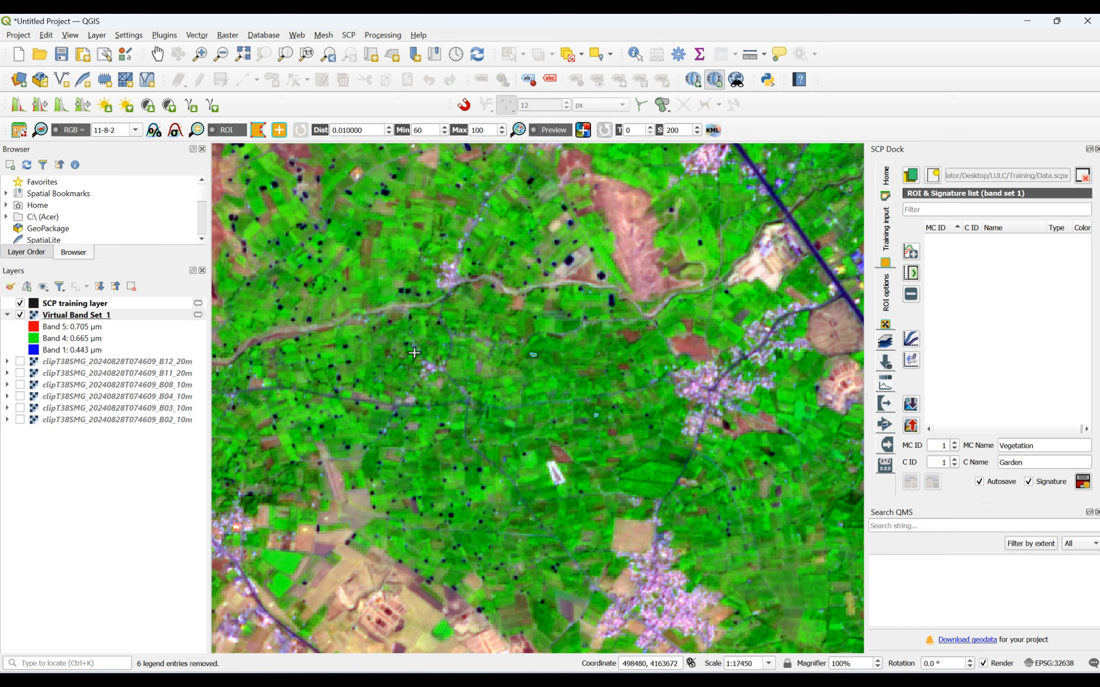
{"action": "scroll", "coordinate": [454, 526], "scroll_direction": "up", "scroll_amount": 2}
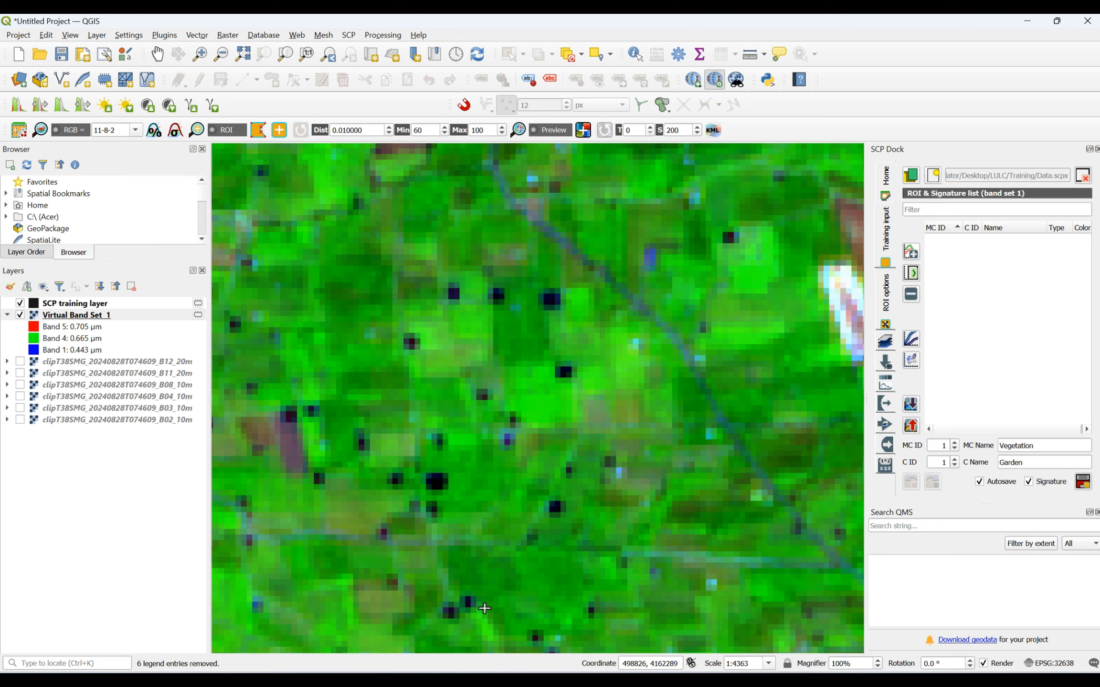
{"action": "scroll", "coordinate": [451, 527], "scroll_direction": "up", "scroll_amount": 1}
{"action": "left_click", "coordinate": [468, 526]}
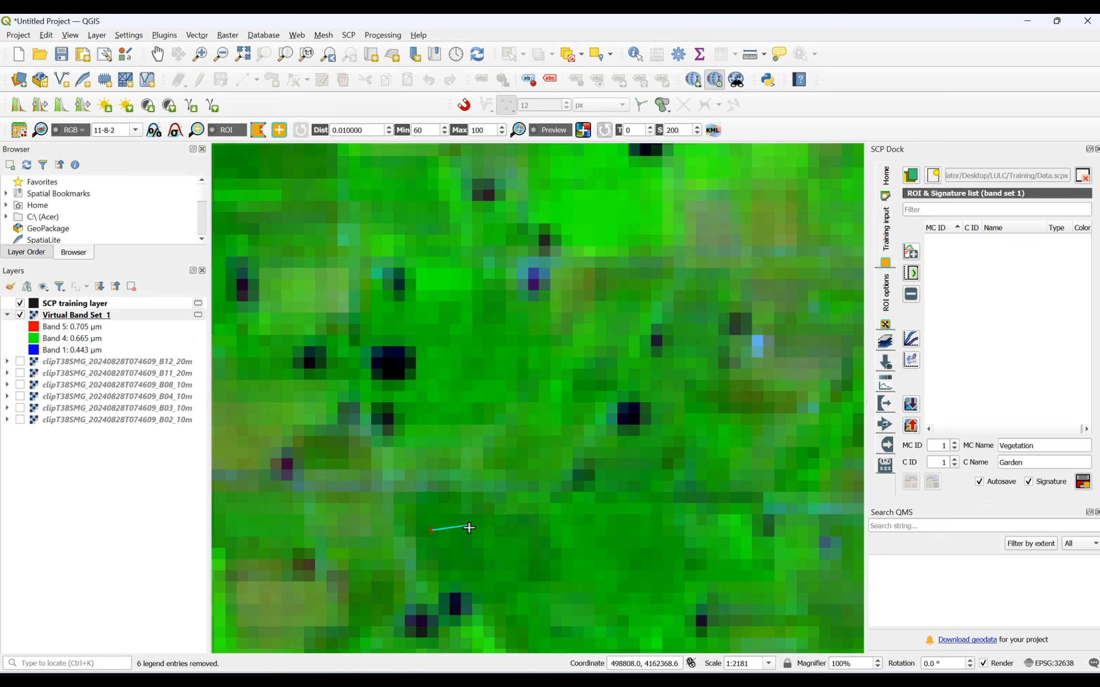
{"action": "left_click", "coordinate": [473, 565]}
{"action": "left_click", "coordinate": [441, 566]}
{"action": "right_click", "coordinate": [435, 530]}
- Add a small ROI polygon over the dark green plot just south of the pinkish riverbed, northeast of the nearby black spot
{"action": "scroll", "coordinate": [462, 519], "scroll_direction": "down", "scroll_amount": 4}
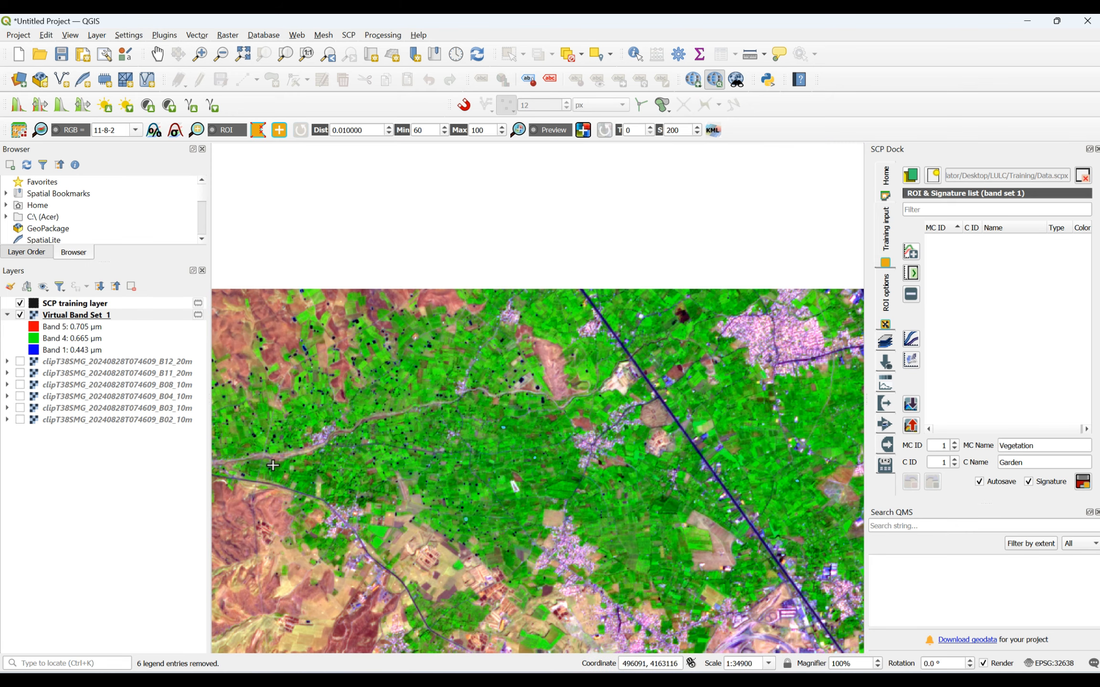
{"action": "scroll", "coordinate": [273, 465], "scroll_direction": "up", "scroll_amount": 4}
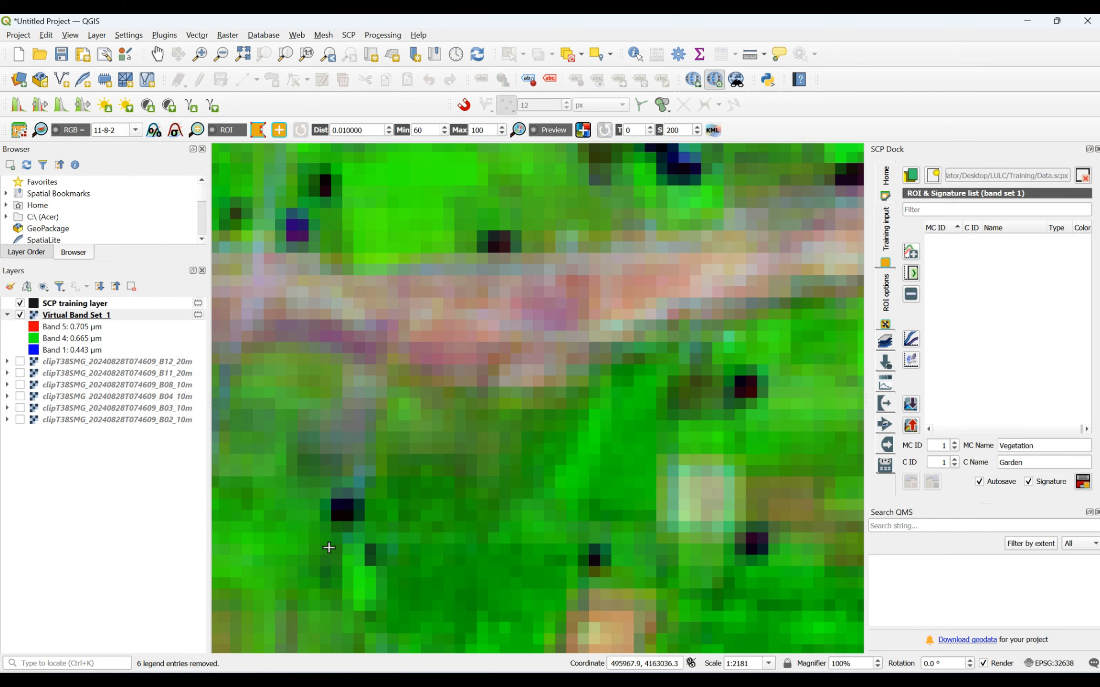
{"action": "left_click", "coordinate": [400, 464]}
{"action": "left_click", "coordinate": [415, 466]}
{"action": "left_click", "coordinate": [404, 491]}
{"action": "right_click", "coordinate": [396, 464]}
- Add a four-sided ROI polygon over the dark green patch where the narrow green valley branches near the image's western edge
{"action": "scroll", "coordinate": [549, 423], "scroll_direction": "down", "scroll_amount": 4}
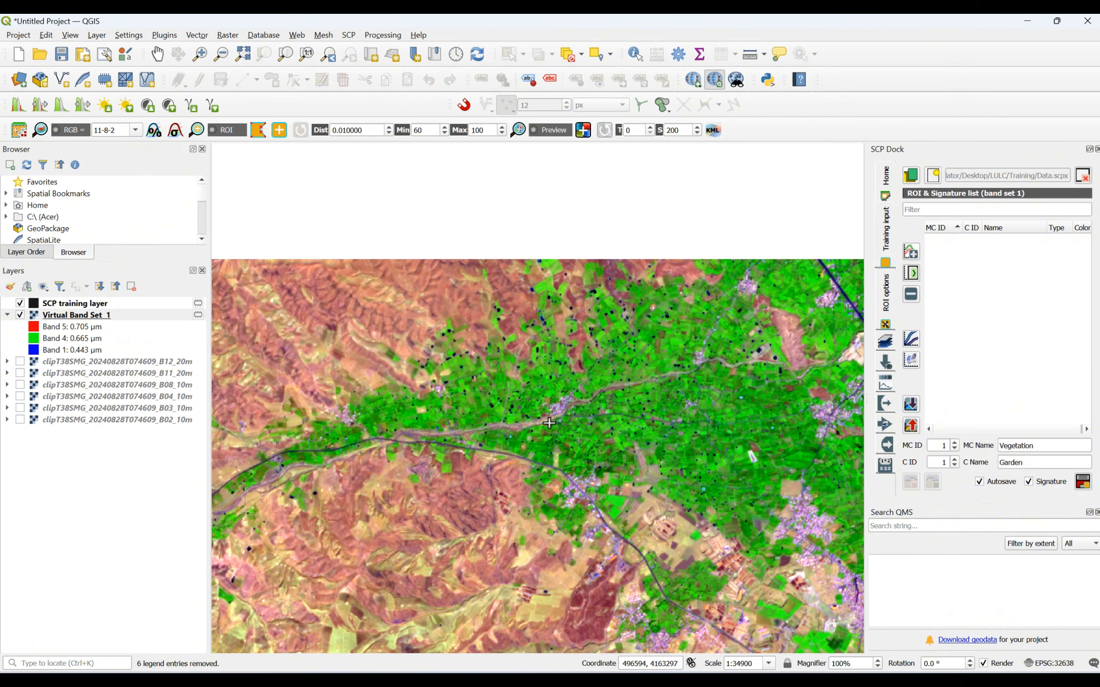
{"action": "scroll", "coordinate": [369, 591], "scroll_direction": "up", "scroll_amount": 2}
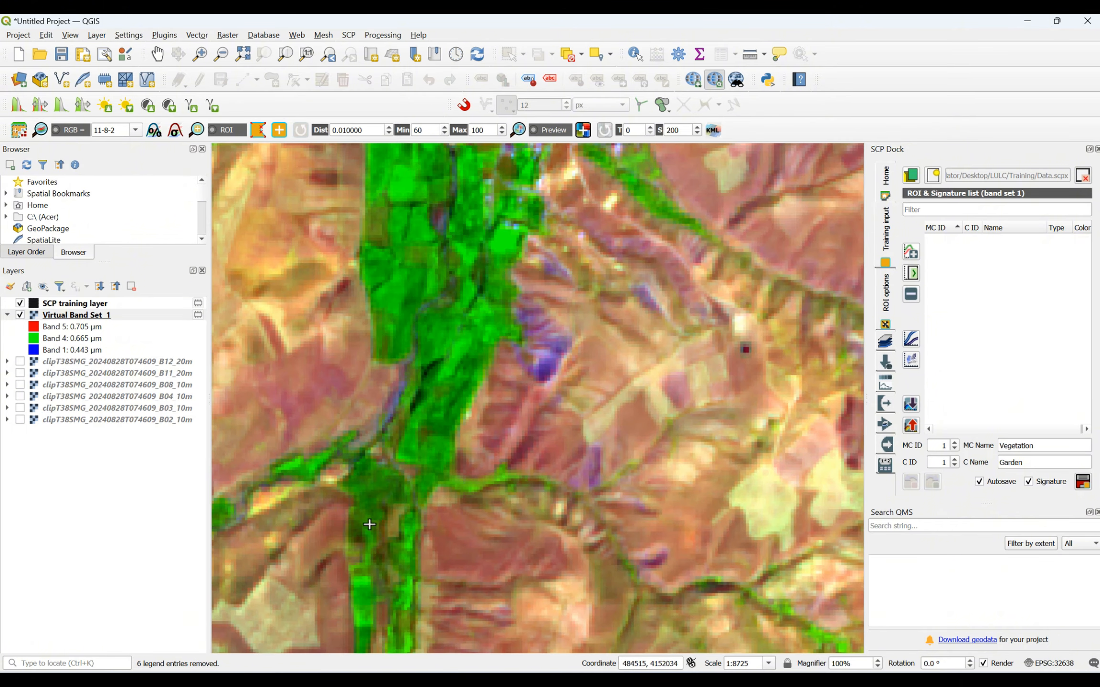
{"action": "scroll", "coordinate": [381, 499], "scroll_direction": "up", "scroll_amount": 1}
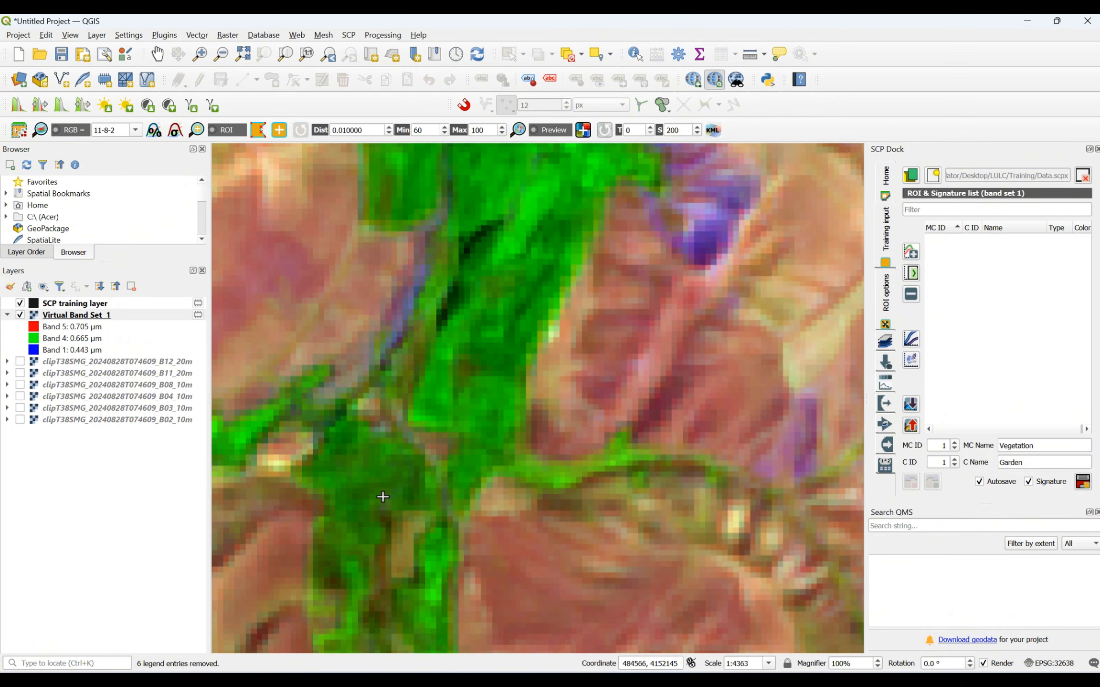
{"action": "left_click", "coordinate": [379, 473]}
{"action": "left_click", "coordinate": [387, 494]}
{"action": "left_click", "coordinate": [365, 495]}
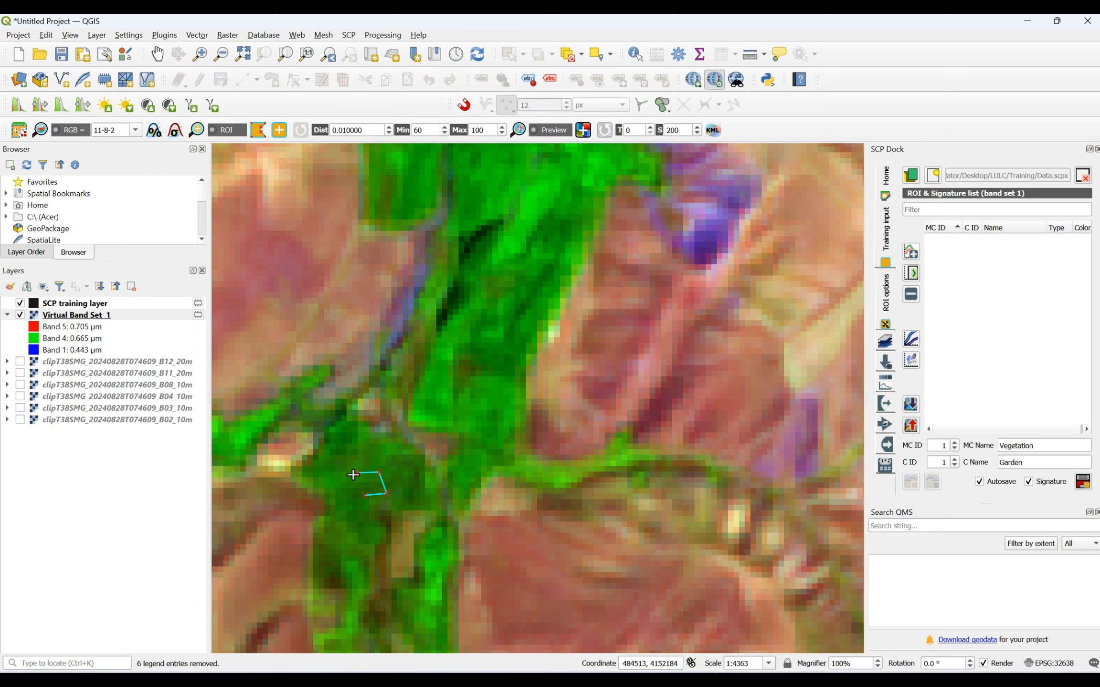
{"action": "right_click", "coordinate": [357, 473]}
- Add two ROI polygons over the dark green plots northwest and northeast of the village near the image's western edge
{"action": "scroll", "coordinate": [383, 494], "scroll_direction": "down", "scroll_amount": 4}
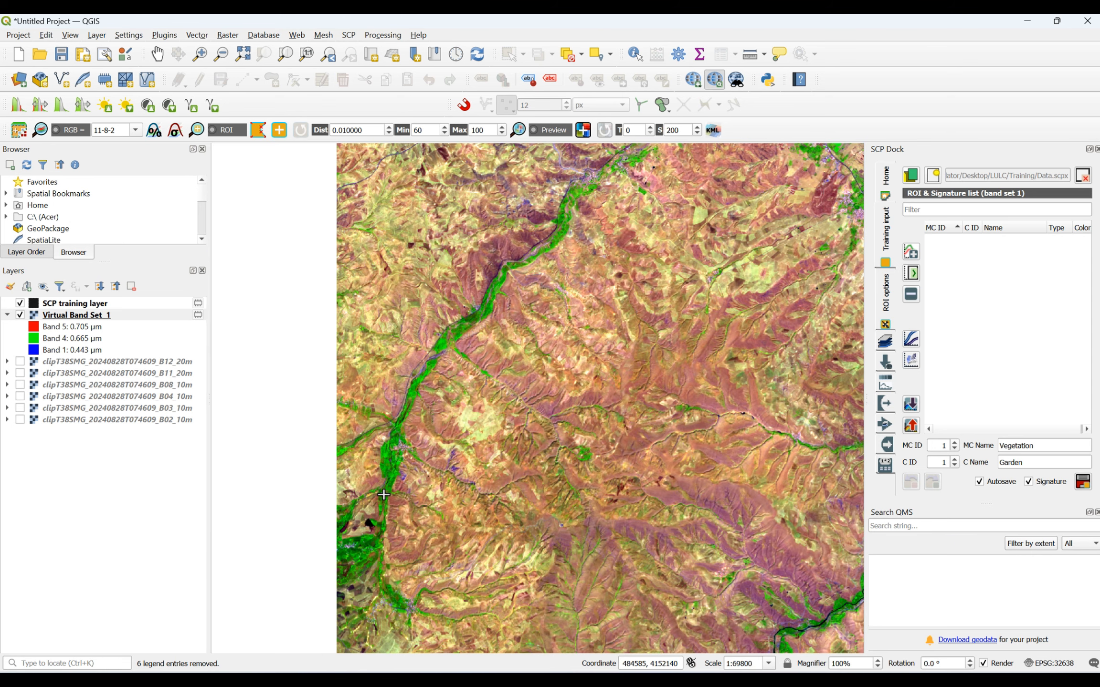
{"action": "scroll", "coordinate": [358, 561], "scroll_direction": "up", "scroll_amount": 4}
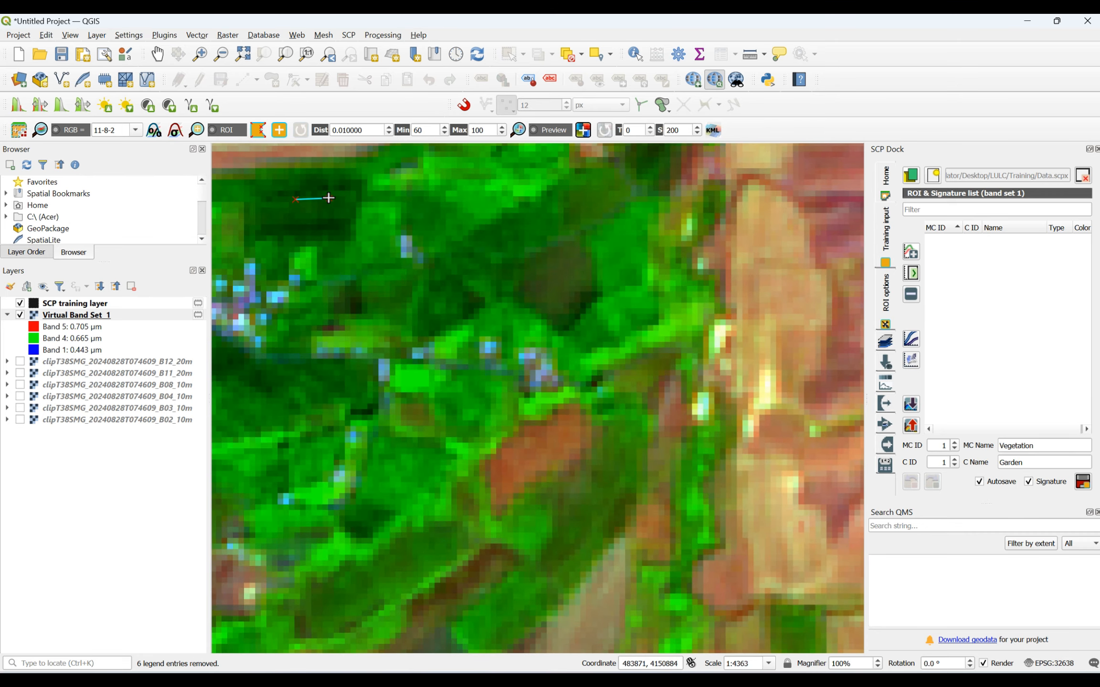
{"action": "left_click", "coordinate": [304, 215]}
{"action": "right_click", "coordinate": [296, 203]}
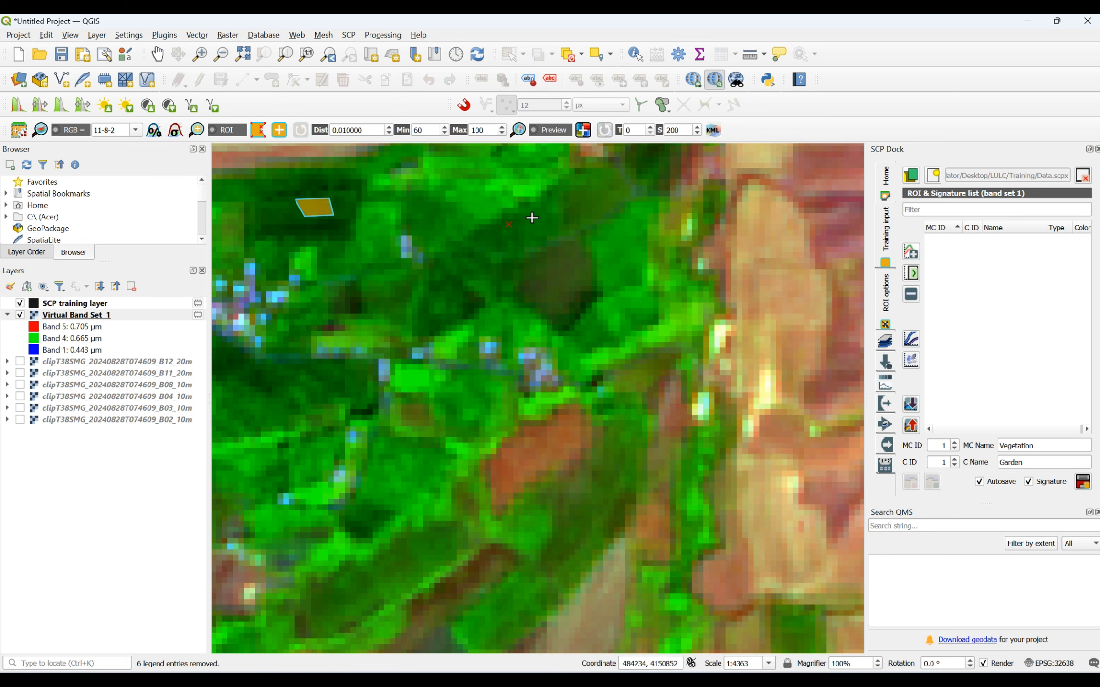
{"action": "left_click", "coordinate": [537, 216]}
{"action": "right_click", "coordinate": [508, 226]}
- Add a small four-sided ROI polygon on the dark green strip along the valley northwest of the reservoir
{"action": "scroll", "coordinate": [526, 265], "scroll_direction": "down", "scroll_amount": 4}
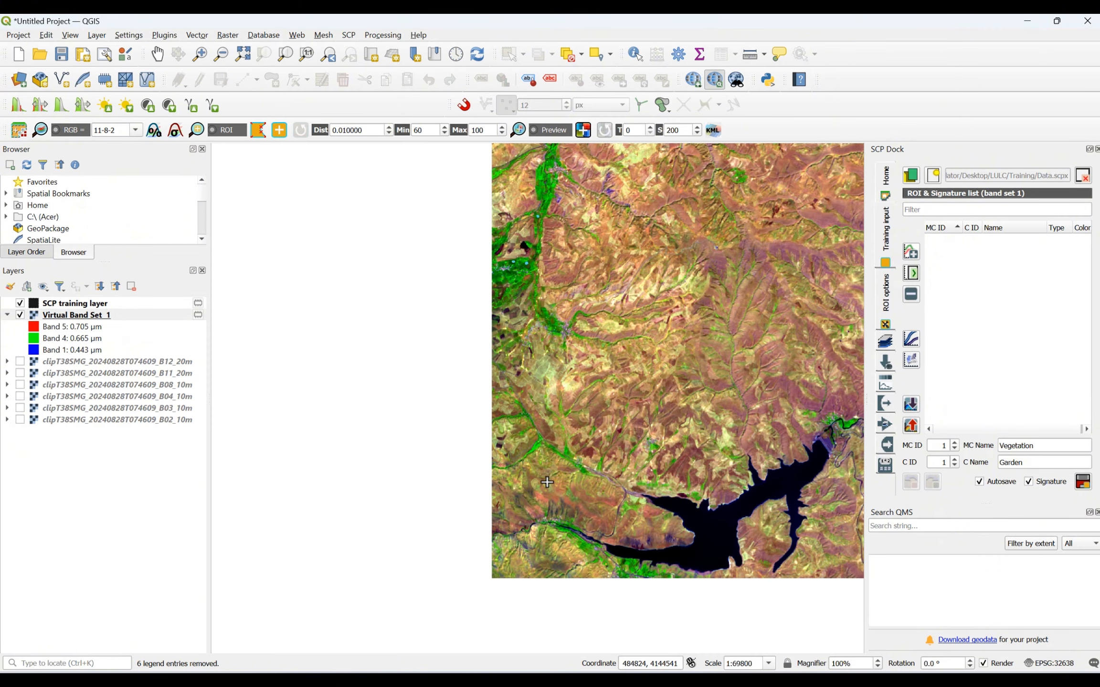
{"action": "scroll", "coordinate": [547, 482], "scroll_direction": "up", "scroll_amount": 4}
{"action": "scroll", "coordinate": [667, 265], "scroll_direction": "up", "scroll_amount": 1}
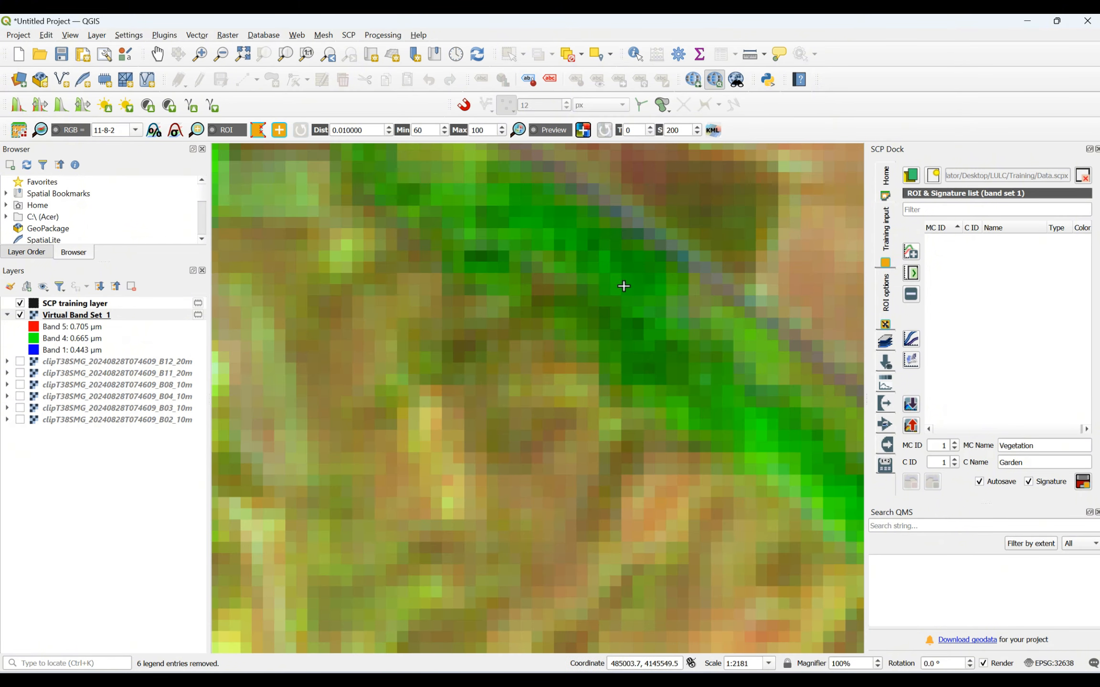
{"action": "left_click", "coordinate": [614, 311]}
{"action": "left_click", "coordinate": [628, 334]}
{"action": "left_click", "coordinate": [609, 340]}
{"action": "right_click", "coordinate": [607, 315]}
- Add a four-sided ROI polygon over the dark olive-green plot south of the reservoir, near the image's southern edge
{"action": "scroll", "coordinate": [658, 424], "scroll_direction": "down", "scroll_amount": 2}
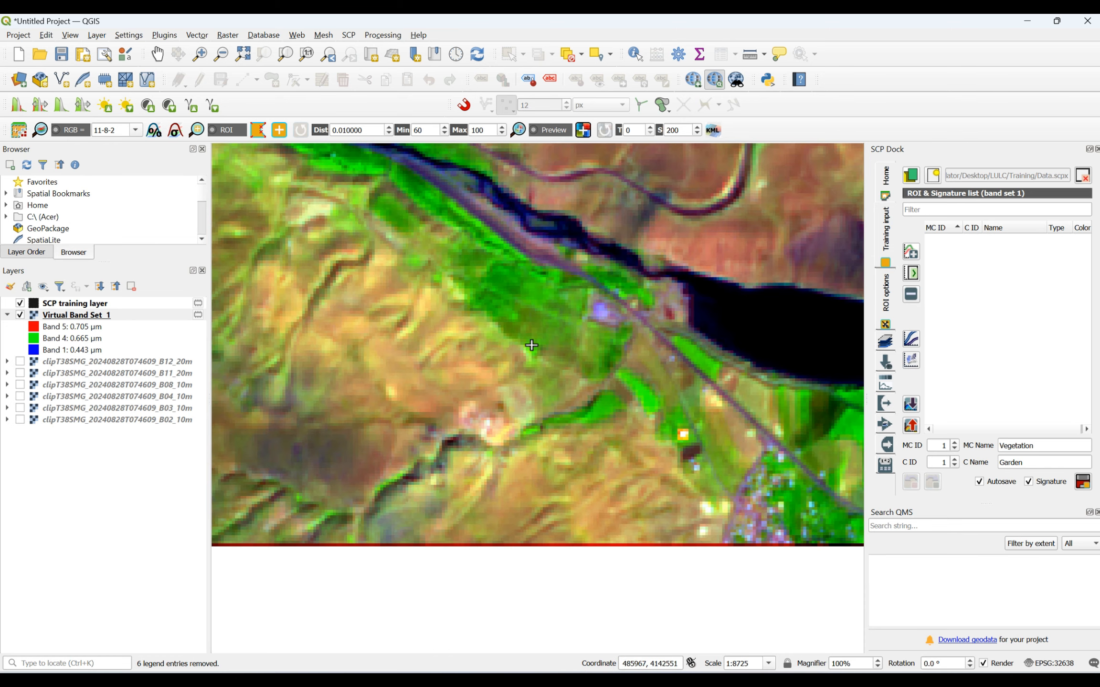
{"action": "scroll", "coordinate": [760, 448], "scroll_direction": "down", "scroll_amount": 2}
{"action": "scroll", "coordinate": [822, 471], "scroll_direction": "up", "scroll_amount": 2}
{"action": "scroll", "coordinate": [822, 472], "scroll_direction": "up", "scroll_amount": 1}
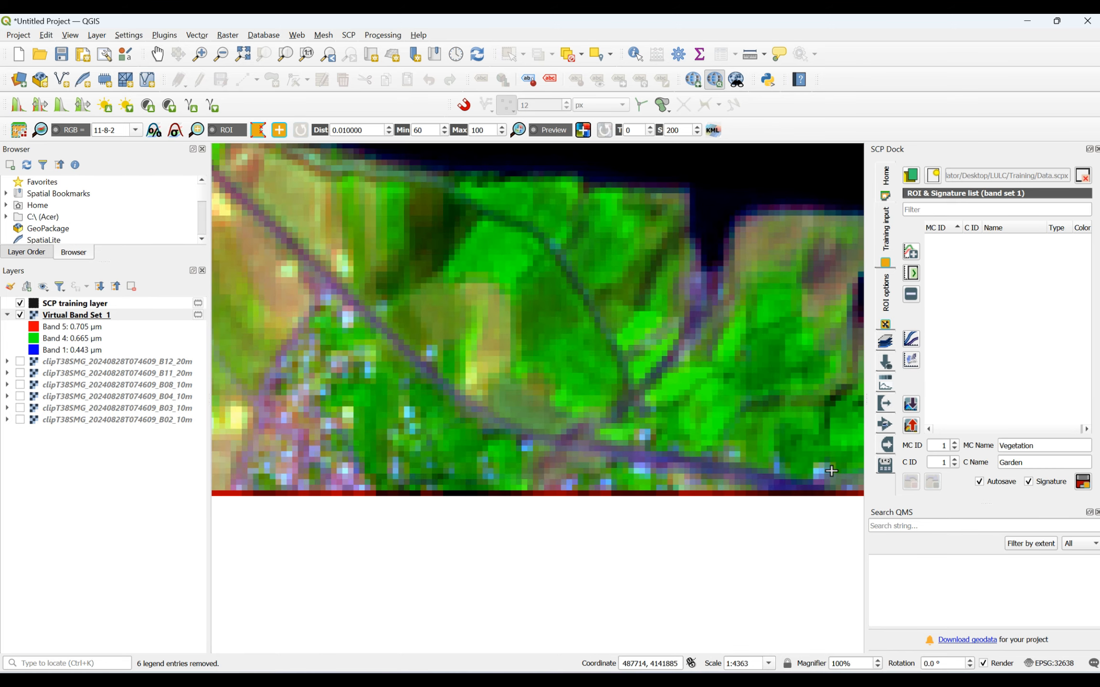
{"action": "scroll", "coordinate": [597, 292], "scroll_direction": "up", "scroll_amount": 2}
{"action": "left_click", "coordinate": [460, 307]}
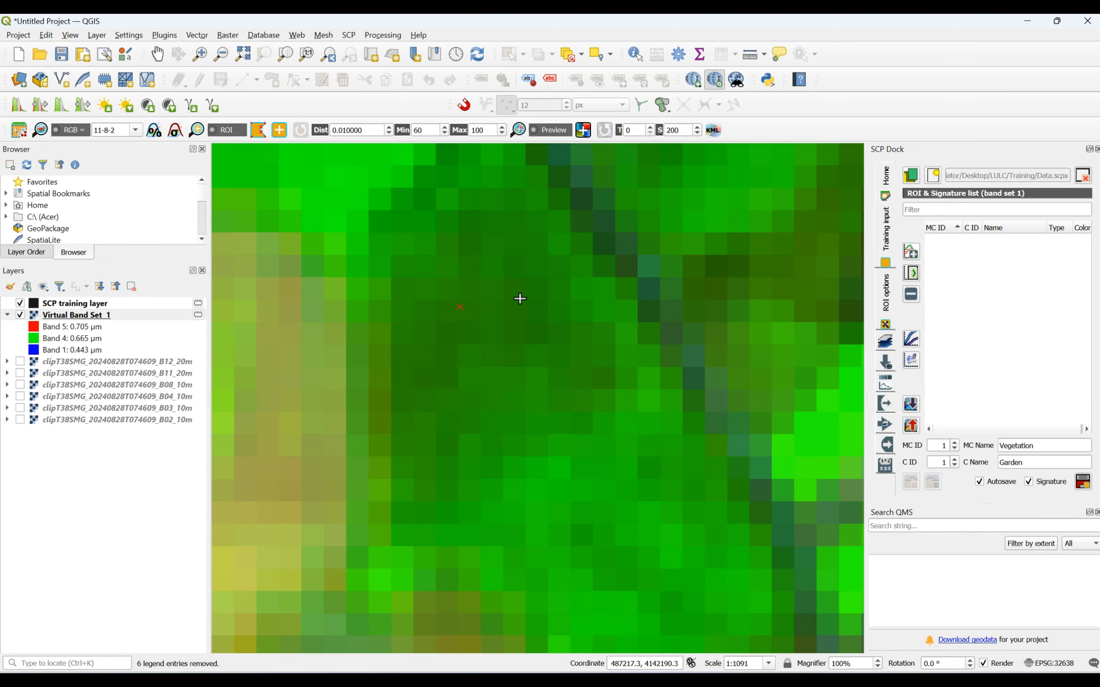
{"action": "left_click", "coordinate": [523, 299]}
{"action": "left_click", "coordinate": [525, 328]}
{"action": "left_click", "coordinate": [457, 340]}
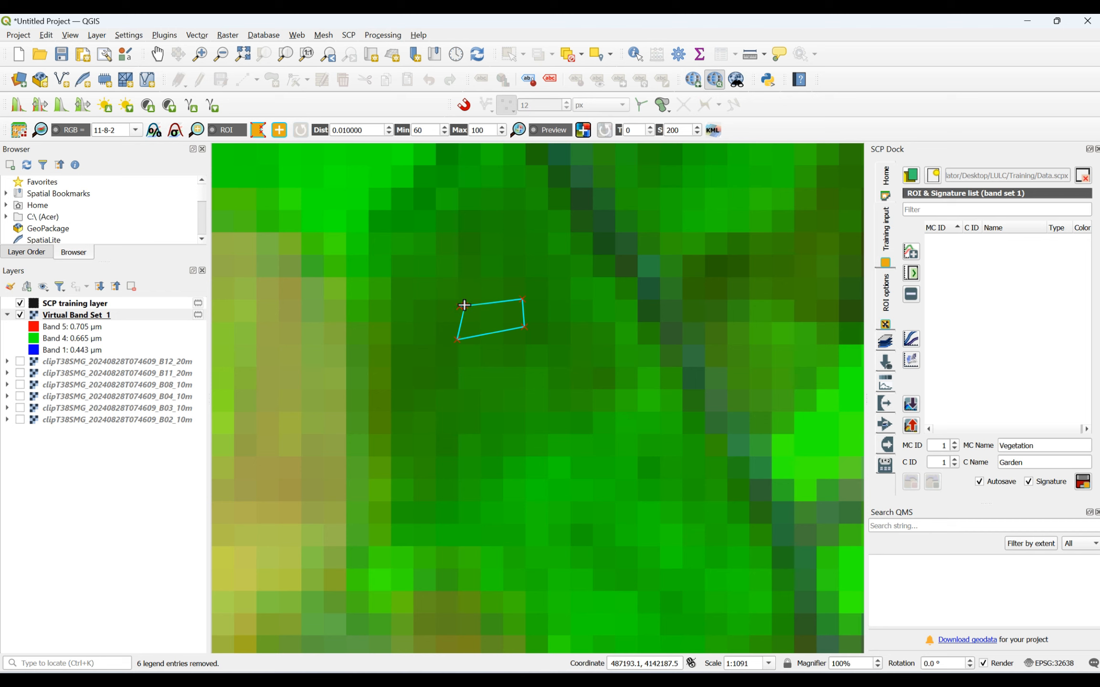
{"action": "right_click", "coordinate": [464, 305]}
- Add a four-sided ROI polygon over the dark green patch inside the river bend below the village, northeast of the reservoir
{"action": "scroll", "coordinate": [467, 307], "scroll_direction": "down", "scroll_amount": 4}
{"action": "scroll", "coordinate": [491, 344], "scroll_direction": "up", "scroll_amount": 3}
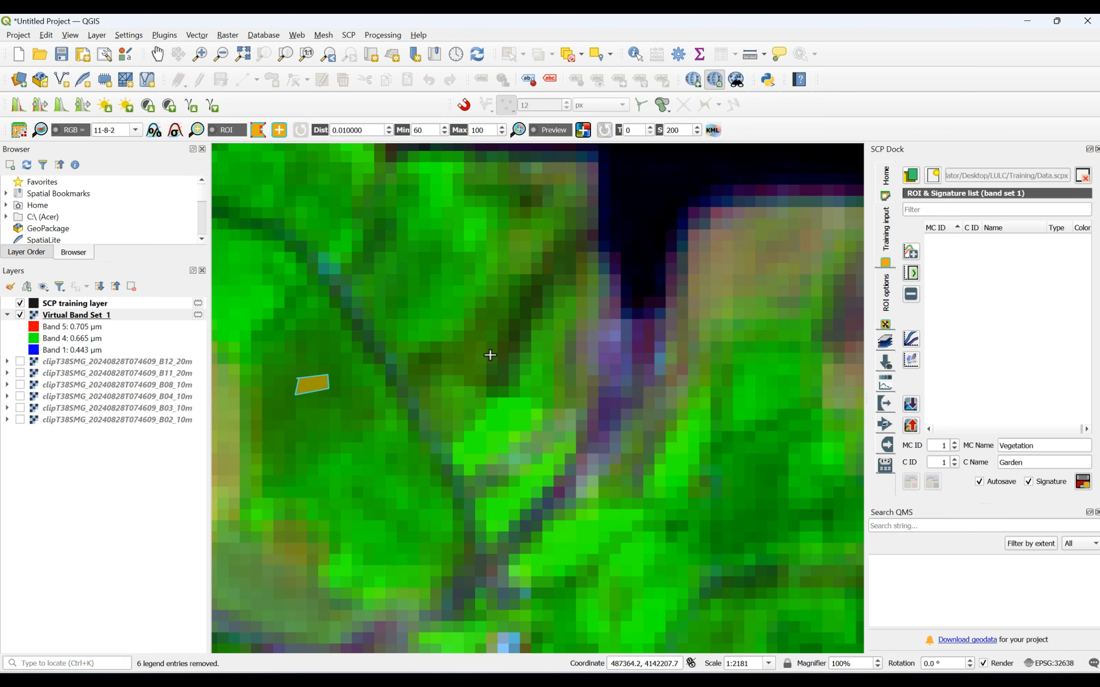
{"action": "scroll", "coordinate": [491, 356], "scroll_direction": "down", "scroll_amount": 5}
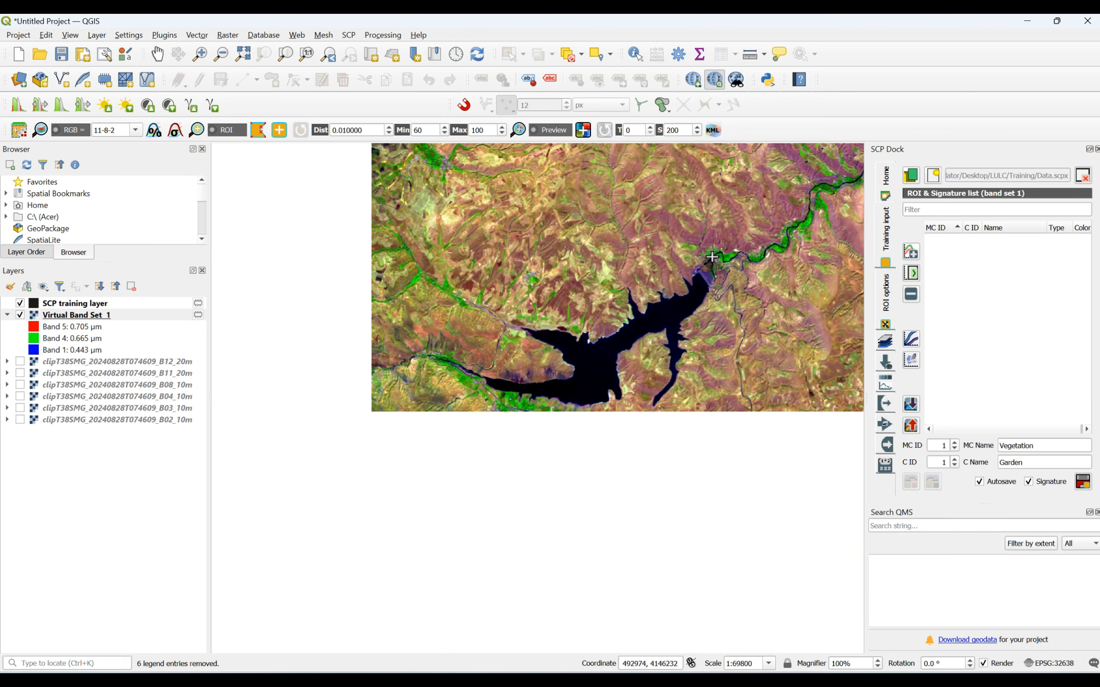
{"action": "scroll", "coordinate": [792, 214], "scroll_direction": "up", "scroll_amount": 3}
{"action": "scroll", "coordinate": [514, 557], "scroll_direction": "up", "scroll_amount": 3}
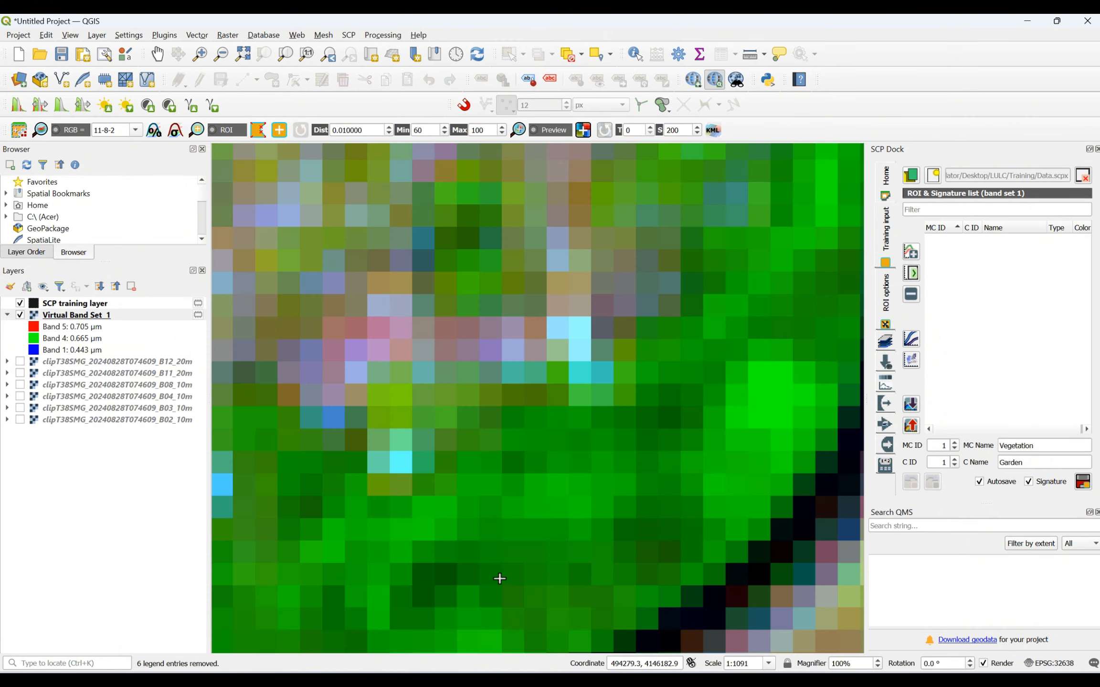
{"action": "left_click", "coordinate": [640, 509]}
{"action": "left_click", "coordinate": [679, 503]}
{"action": "left_click", "coordinate": [675, 539]}
{"action": "left_click", "coordinate": [647, 552]}
{"action": "right_click", "coordinate": [642, 513]}
- Add an ROI polygon over the olive patch in the green field inside the next river bend upstream
{"action": "scroll", "coordinate": [642, 522], "scroll_direction": "down", "scroll_amount": 3}
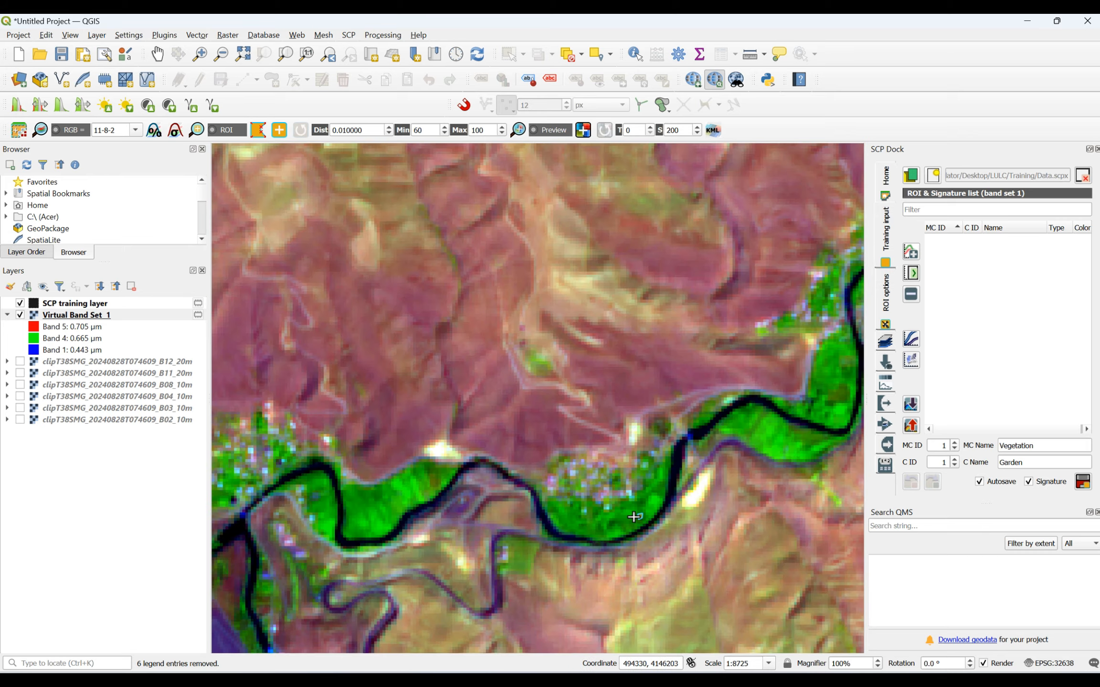
{"action": "scroll", "coordinate": [842, 378], "scroll_direction": "up", "scroll_amount": 3}
{"action": "scroll", "coordinate": [842, 378], "scroll_direction": "down", "scroll_amount": 3}
{"action": "scroll", "coordinate": [754, 416], "scroll_direction": "up", "scroll_amount": 3}
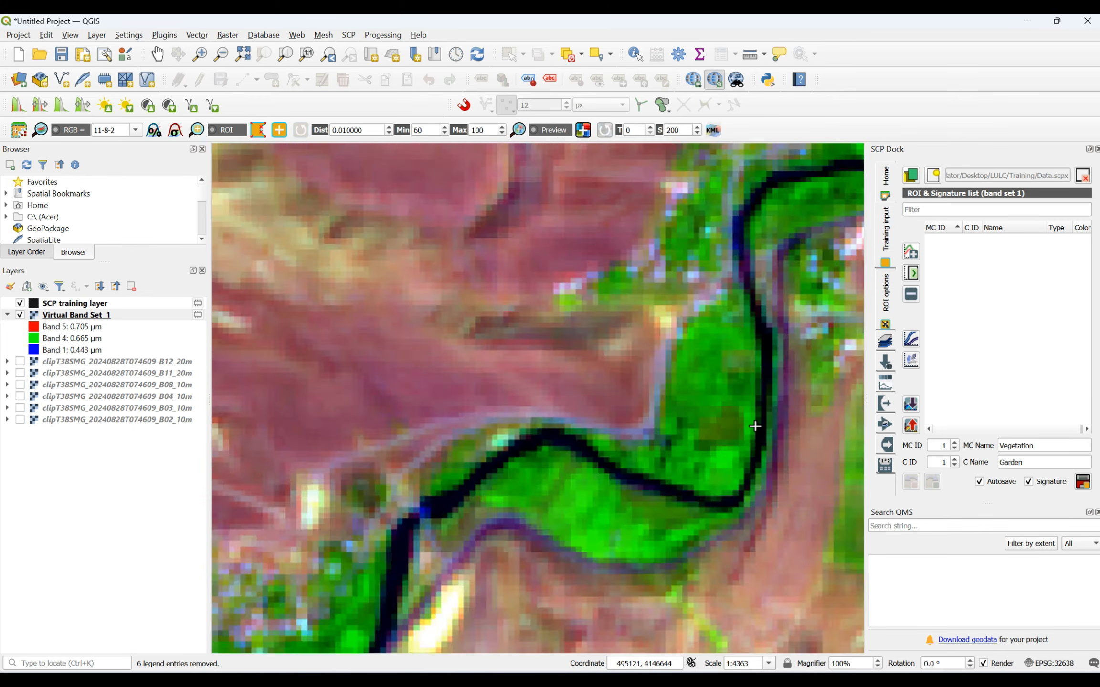
{"action": "left_click", "coordinate": [638, 358]}
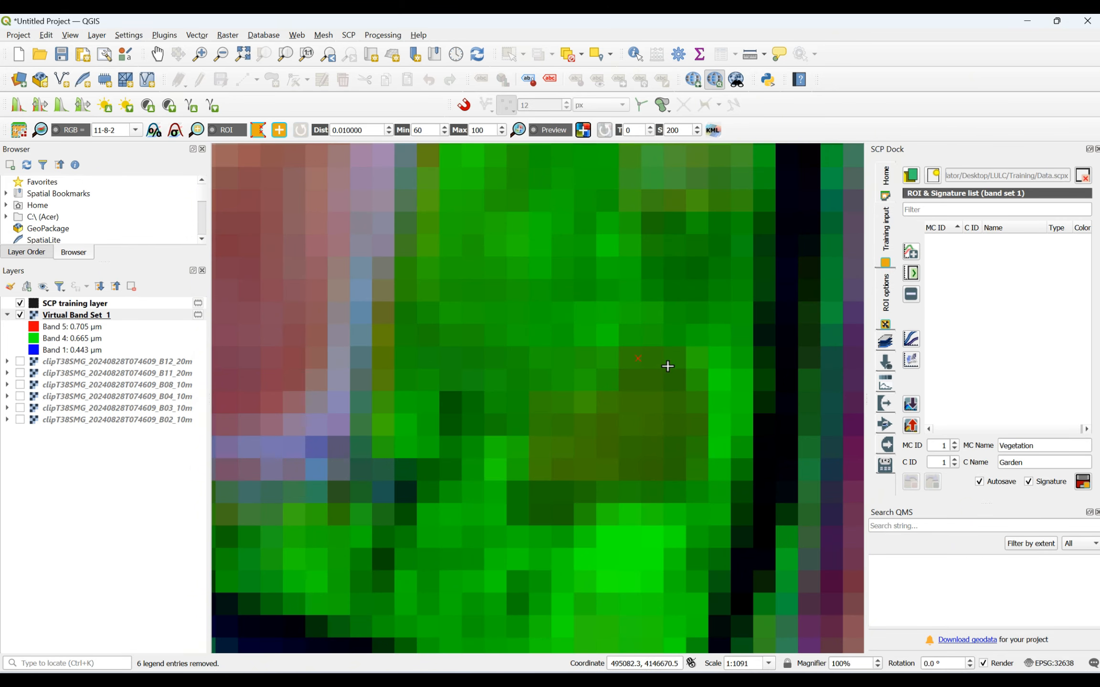
{"action": "left_click", "coordinate": [668, 367]}
{"action": "left_click", "coordinate": [672, 459]}
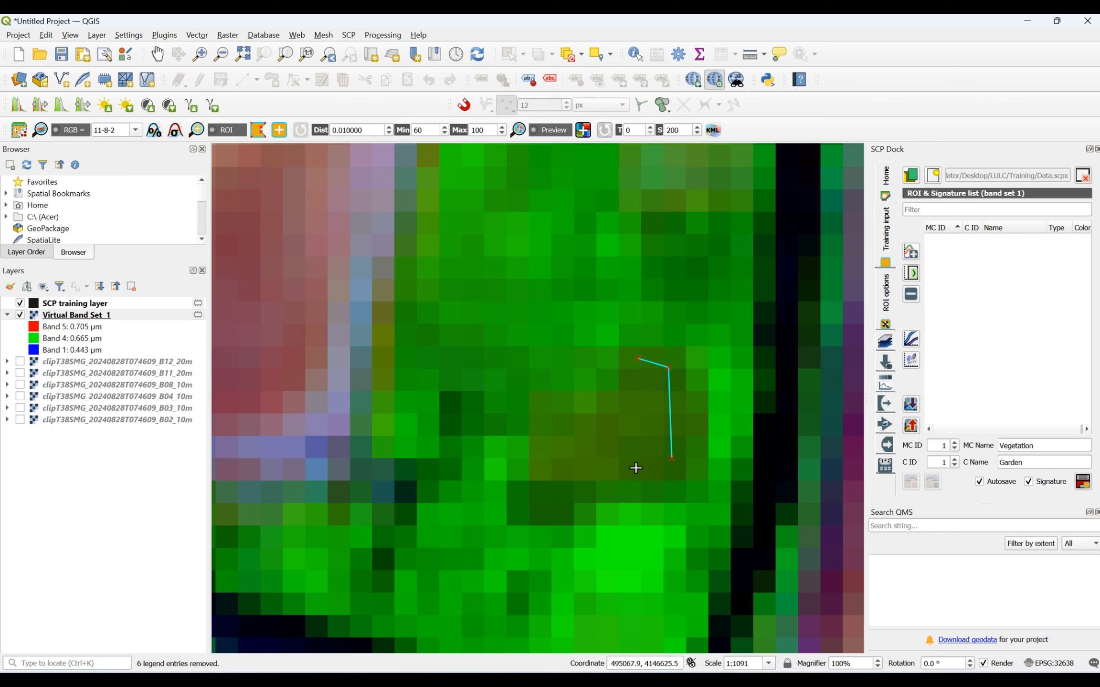
{"action": "right_click", "coordinate": [636, 361]}
{"action": "scroll", "coordinate": [636, 363], "scroll_direction": "down", "scroll_amount": 3}
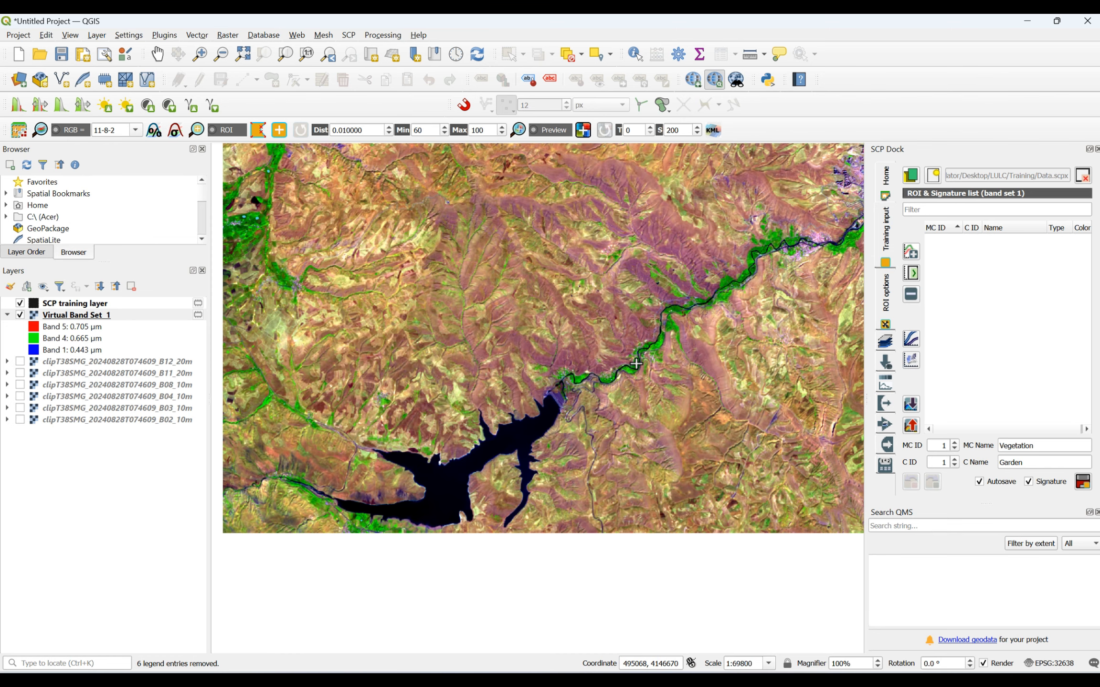
- Save the drawn garden polygons to the training input as macroclass Vegetation, class Garden
{"action": "scroll", "coordinate": [636, 364], "scroll_direction": "down", "scroll_amount": 1}
{"action": "scroll", "coordinate": [636, 363], "scroll_direction": "down", "scroll_amount": 1}
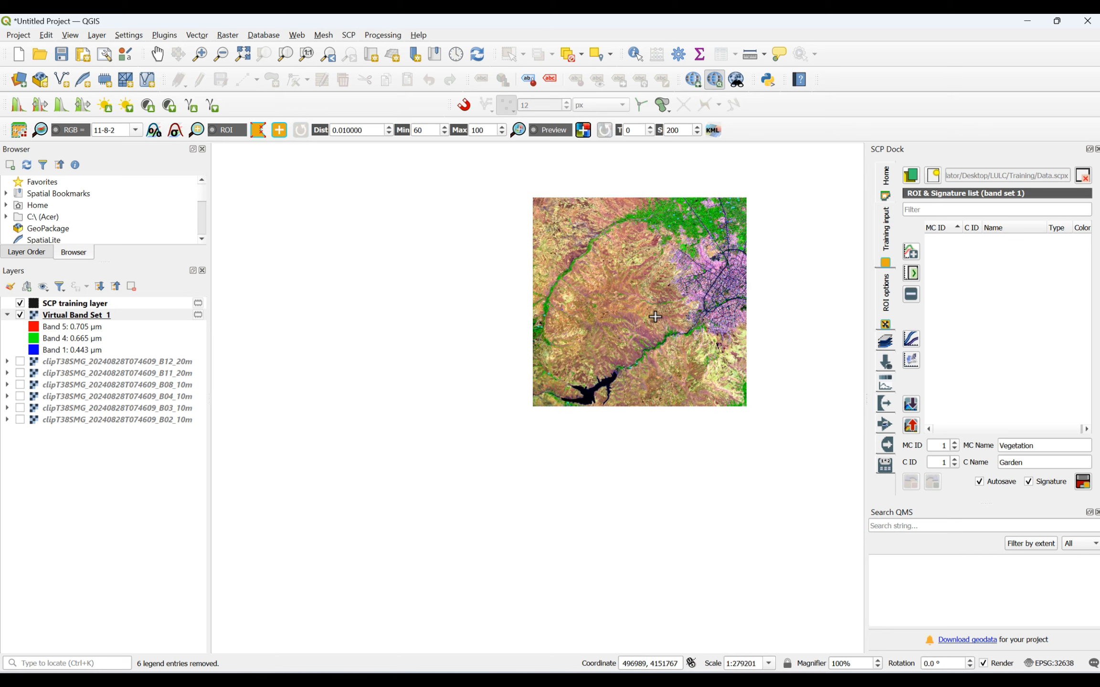
{"action": "scroll", "coordinate": [759, 177], "scroll_direction": "up", "scroll_amount": 1}
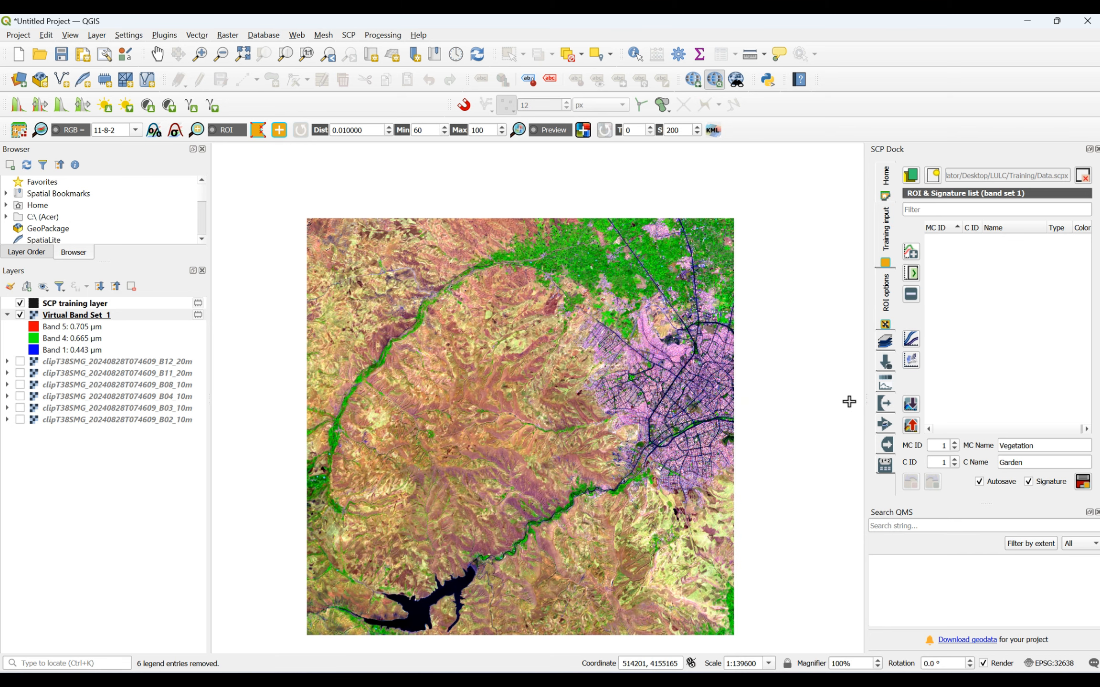
{"action": "left_click", "coordinate": [1082, 482]}
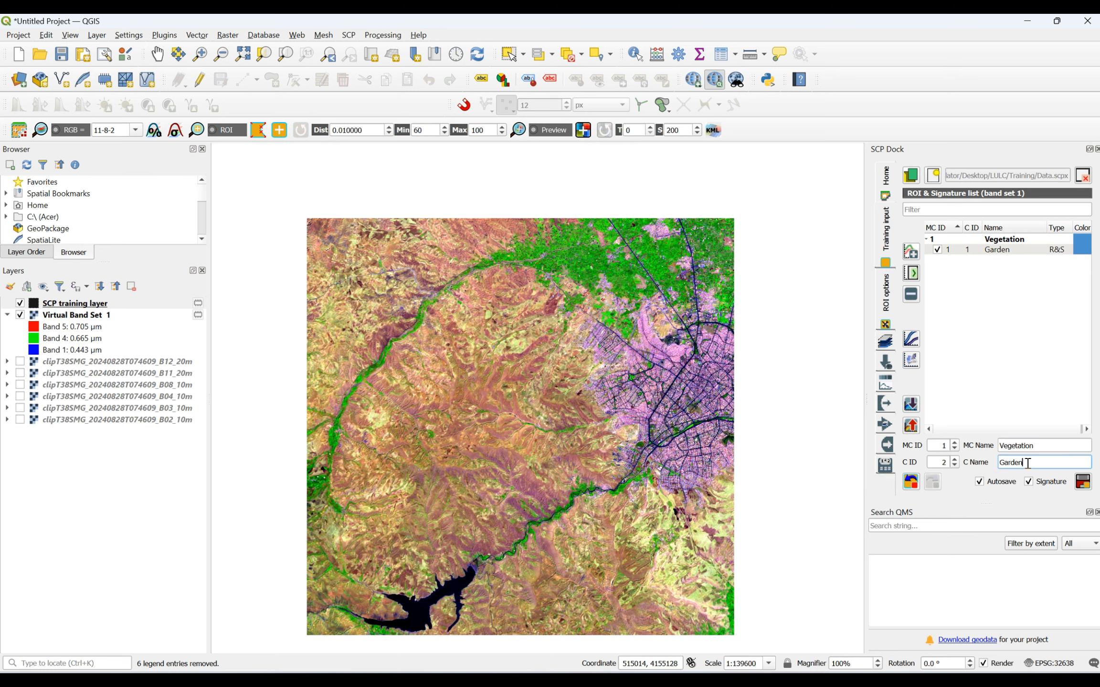
- Set the class name for the next training samples to Cultivated lands
{"action": "left_click_drag", "start_coordinate": [1026, 464], "coordinate": [994, 464]}
{"action": "type", "text": "Cultivated lands"}
- Add a small ROI polygon on the bright green strip at the eastern edge of the northwest river valley
{"action": "scroll", "coordinate": [334, 400], "scroll_direction": "up", "scroll_amount": 1}
{"action": "scroll", "coordinate": [334, 400], "scroll_direction": "up", "scroll_amount": 2}
{"action": "scroll", "coordinate": [549, 369], "scroll_direction": "up", "scroll_amount": 2}
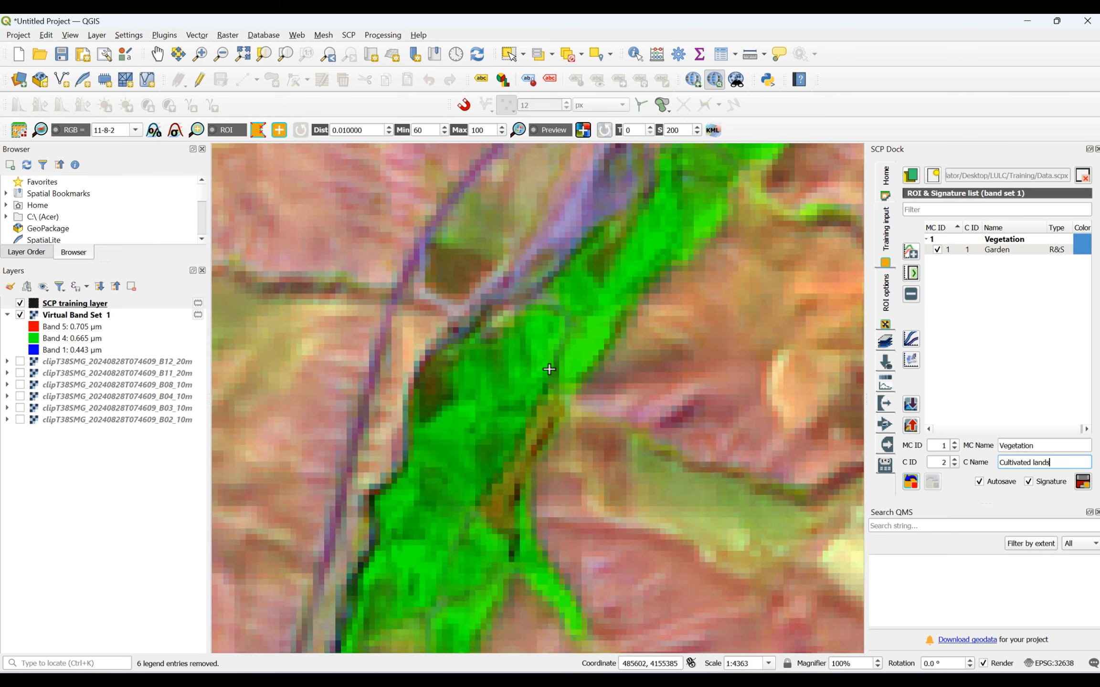
{"action": "left_click", "coordinate": [579, 344]}
{"action": "left_click", "coordinate": [602, 332]}
{"action": "scroll", "coordinate": [581, 344], "scroll_direction": "down", "scroll_amount": 4}
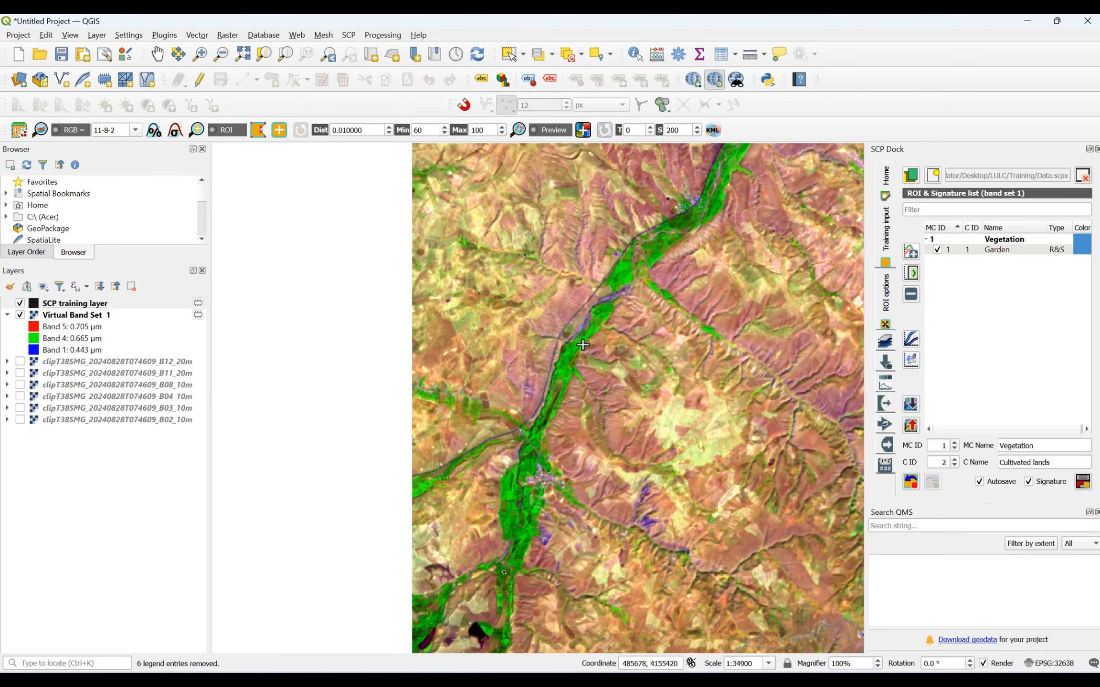
- Add a four-sided ROI polygon over the bright green plot in the valley farmland north of the stream junction
{"action": "scroll", "coordinate": [516, 560], "scroll_direction": "up", "scroll_amount": 4}
{"action": "scroll", "coordinate": [520, 286], "scroll_direction": "down", "scroll_amount": 1}
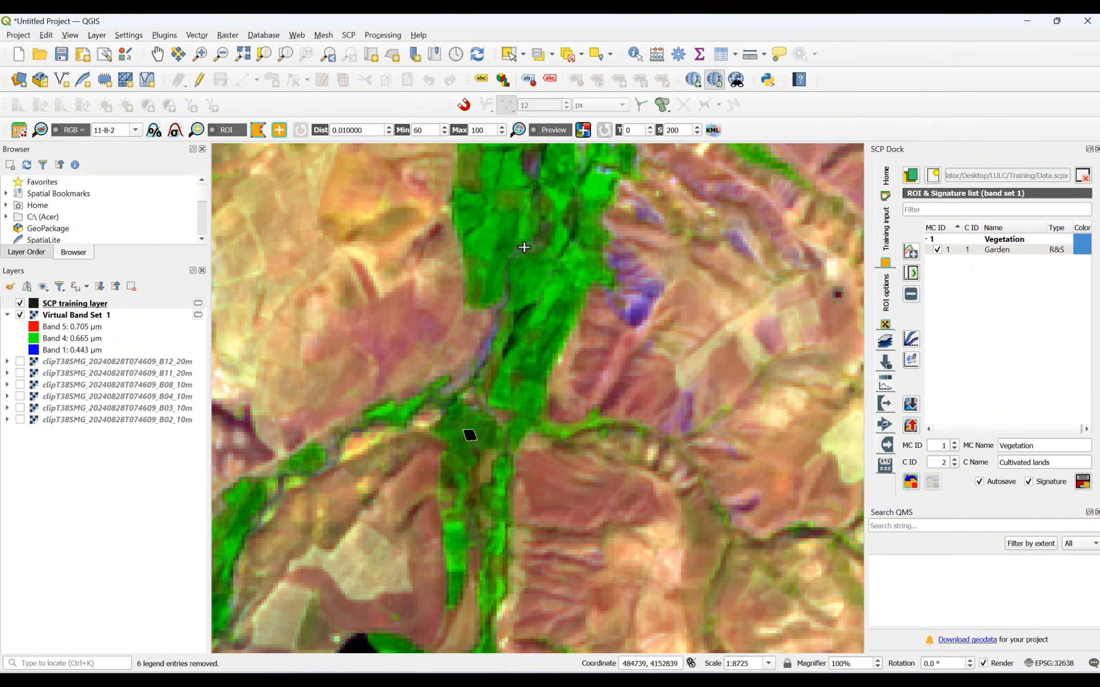
{"action": "scroll", "coordinate": [593, 167], "scroll_direction": "up", "scroll_amount": 2}
{"action": "left_click", "coordinate": [565, 239]}
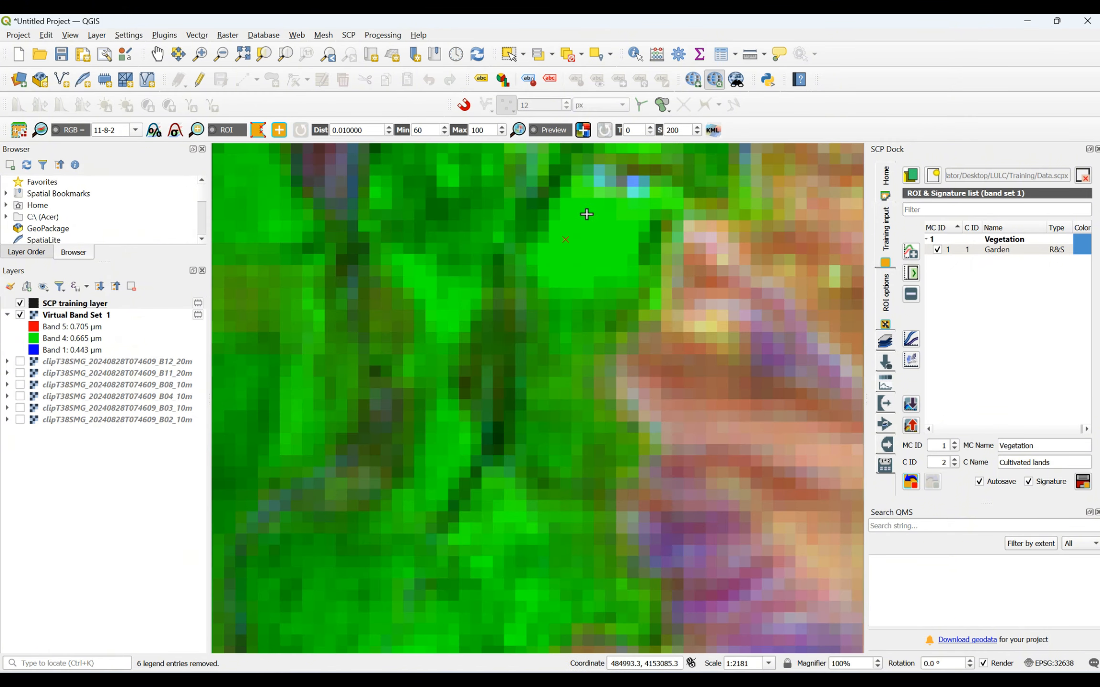
{"action": "left_click", "coordinate": [588, 213]}
{"action": "left_click", "coordinate": [609, 228]}
{"action": "left_click", "coordinate": [613, 258]}
{"action": "right_click", "coordinate": [567, 238]}
- Add an ROI polygon on the light green wedge between the diagonal road and the bare reddish hill in the northern farmland
{"action": "scroll", "coordinate": [538, 329], "scroll_direction": "down", "scroll_amount": 4}
{"action": "scroll", "coordinate": [538, 328], "scroll_direction": "down", "scroll_amount": 1}
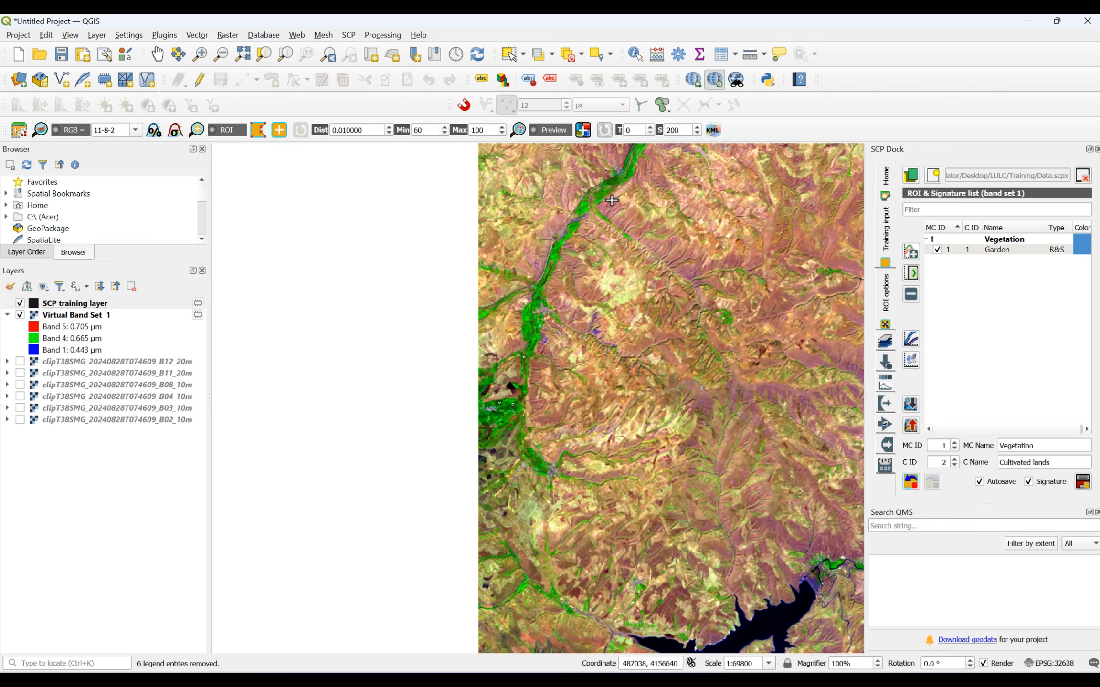
{"action": "scroll", "coordinate": [541, 356], "scroll_direction": "down", "scroll_amount": 2}
{"action": "scroll", "coordinate": [674, 216], "scroll_direction": "up", "scroll_amount": 3}
{"action": "scroll", "coordinate": [634, 362], "scroll_direction": "up", "scroll_amount": 3}
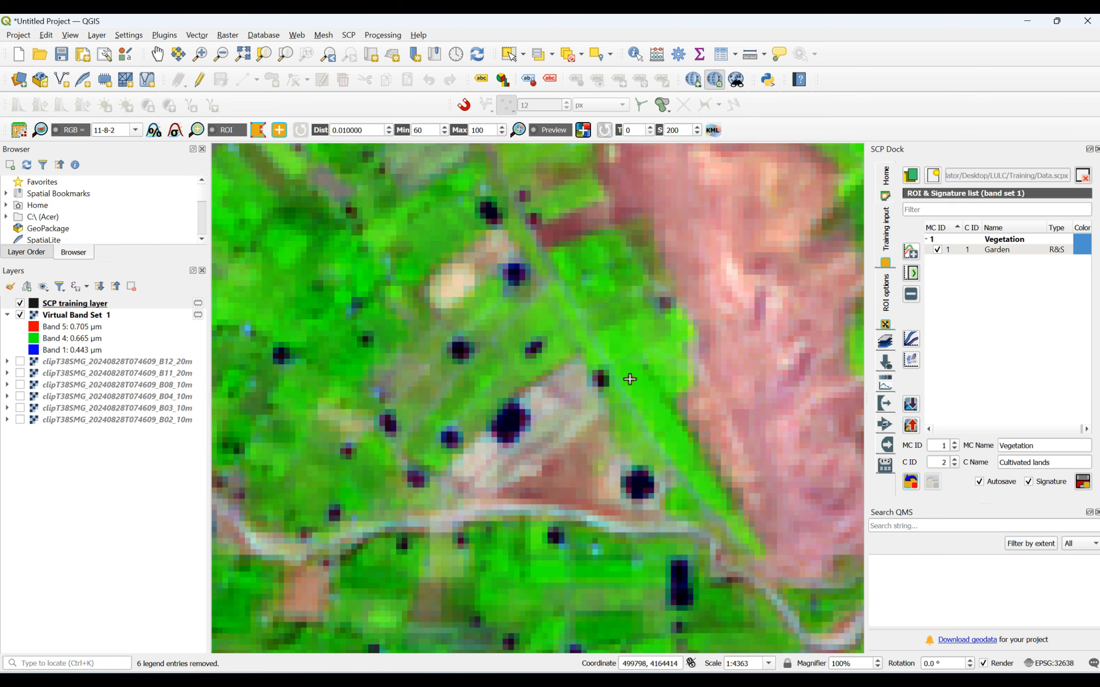
{"action": "left_click", "coordinate": [630, 380]}
{"action": "left_click", "coordinate": [642, 380]}
{"action": "left_click", "coordinate": [648, 411]}
- Add a four-sided ROI polygon over the bright green plot just north of the small dark pond, east of the village
{"action": "scroll", "coordinate": [630, 385], "scroll_direction": "down", "scroll_amount": 3}
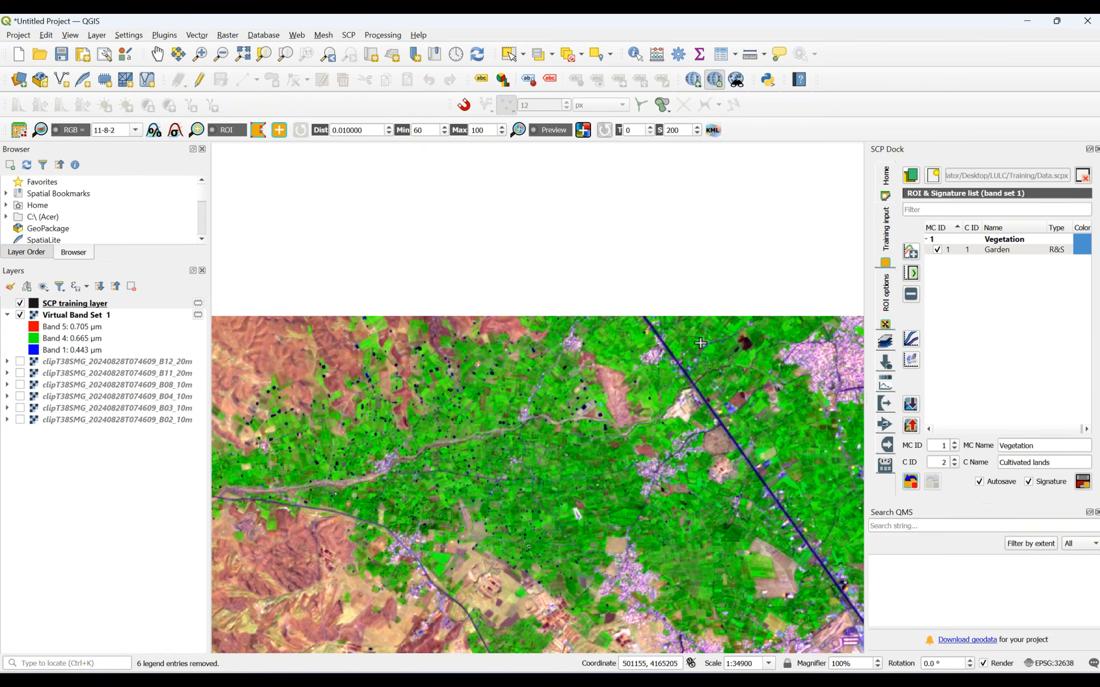
{"action": "scroll", "coordinate": [618, 326], "scroll_direction": "up", "scroll_amount": 3}
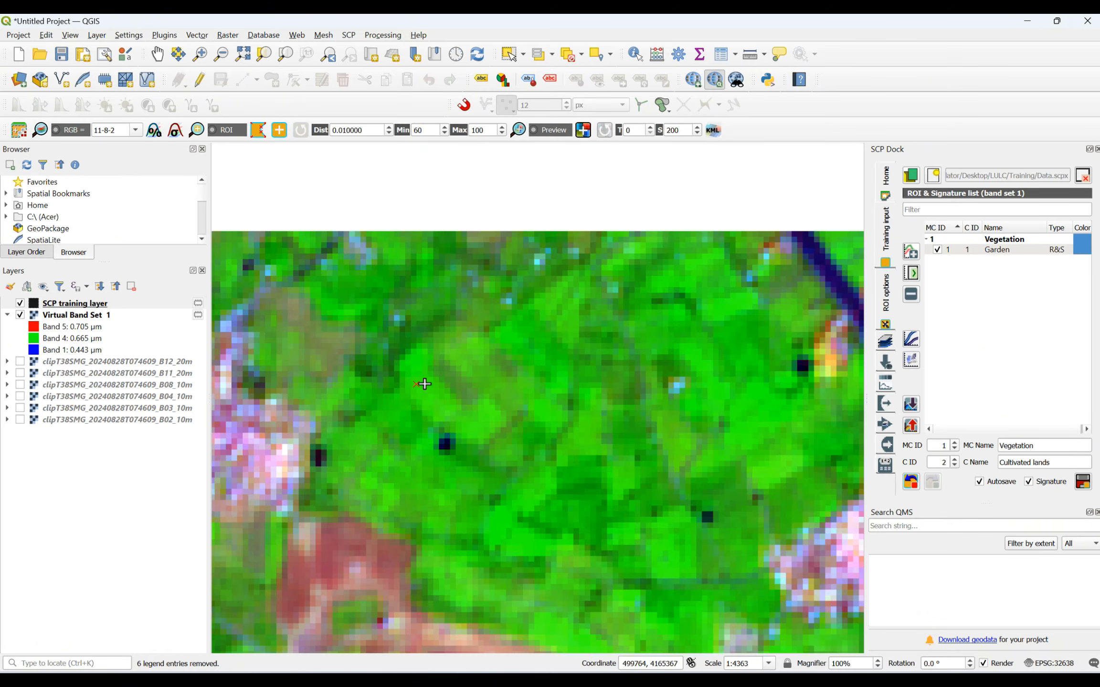
{"action": "left_click", "coordinate": [434, 386]}
{"action": "left_click", "coordinate": [442, 411]}
{"action": "left_click", "coordinate": [431, 411]}
{"action": "right_click", "coordinate": [420, 385]}
- Add a many-sided ROI polygon over the bright green field southwest of the highway near the image's northern edge
{"action": "scroll", "coordinate": [789, 433], "scroll_direction": "up", "scroll_amount": 2}
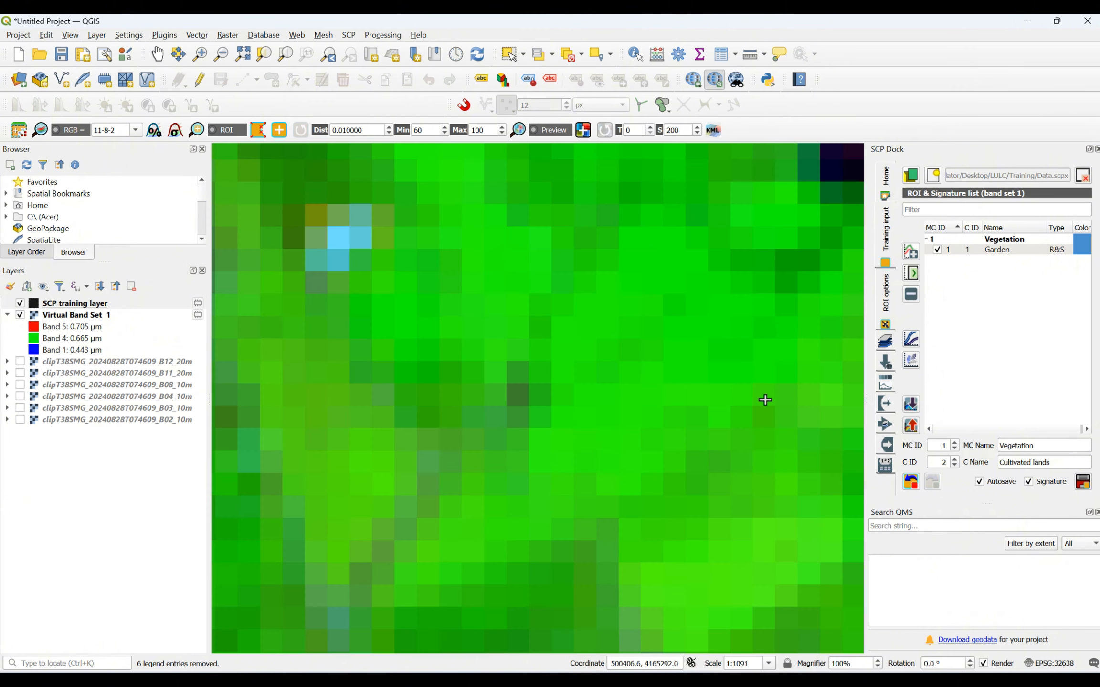
{"action": "left_click", "coordinate": [680, 367]}
{"action": "left_click", "coordinate": [683, 383]}
{"action": "left_click", "coordinate": [626, 435]}
{"action": "left_click", "coordinate": [607, 456]}
{"action": "left_click", "coordinate": [561, 444]}
{"action": "left_click", "coordinate": [581, 420]}
{"action": "left_click", "coordinate": [630, 402]}
{"action": "right_click", "coordinate": [654, 373]}
- Add a four-sided ROI polygon over the bright green field beside the road, southeast of the white building across the highway
{"action": "scroll", "coordinate": [655, 372], "scroll_direction": "down", "scroll_amount": 4}
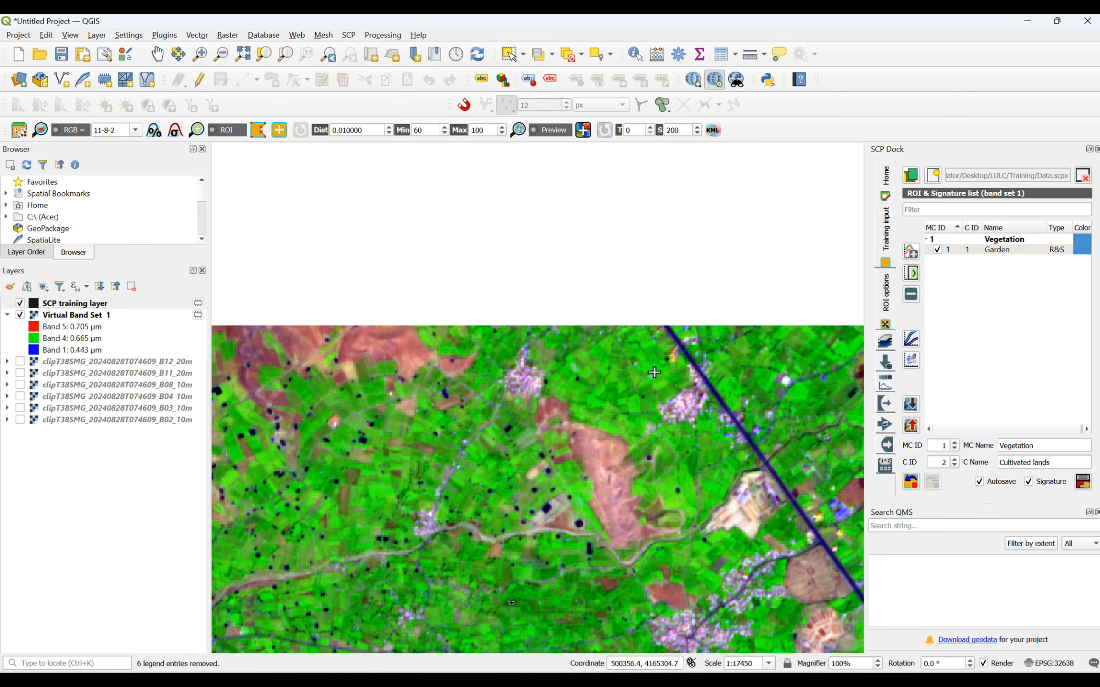
{"action": "scroll", "coordinate": [820, 379], "scroll_direction": "up", "scroll_amount": 3}
{"action": "scroll", "coordinate": [821, 379], "scroll_direction": "up", "scroll_amount": 1}
{"action": "scroll", "coordinate": [731, 381], "scroll_direction": "down", "scroll_amount": 2}
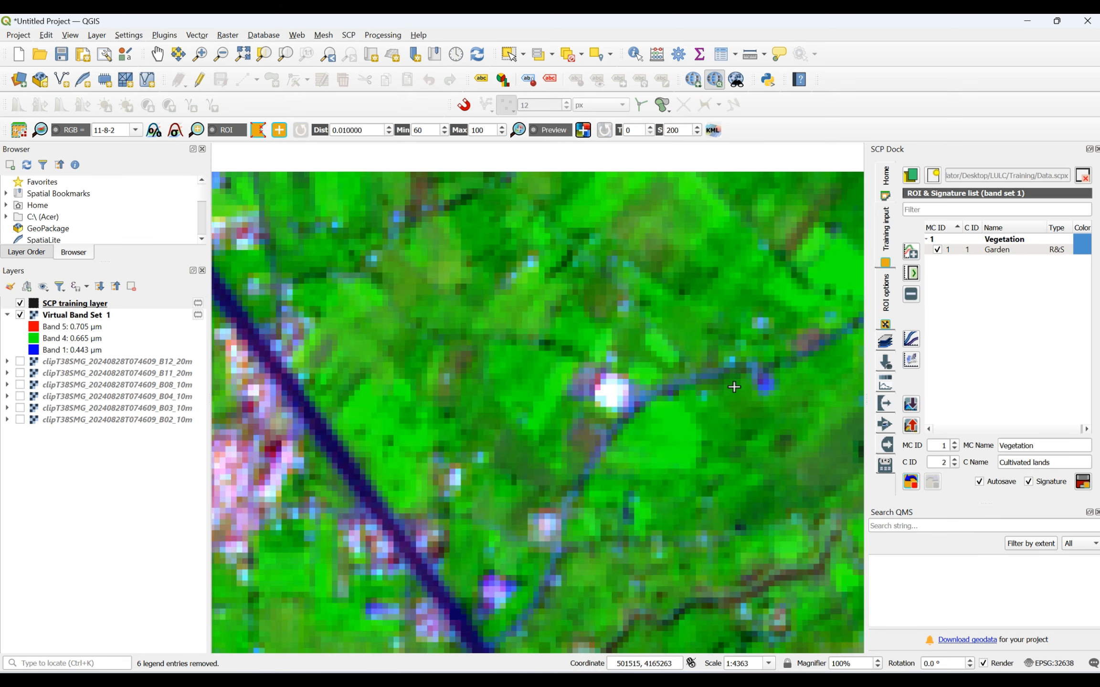
{"action": "scroll", "coordinate": [658, 466], "scroll_direction": "up", "scroll_amount": 1}
{"action": "left_click", "coordinate": [669, 361]}
{"action": "left_click", "coordinate": [693, 357]}
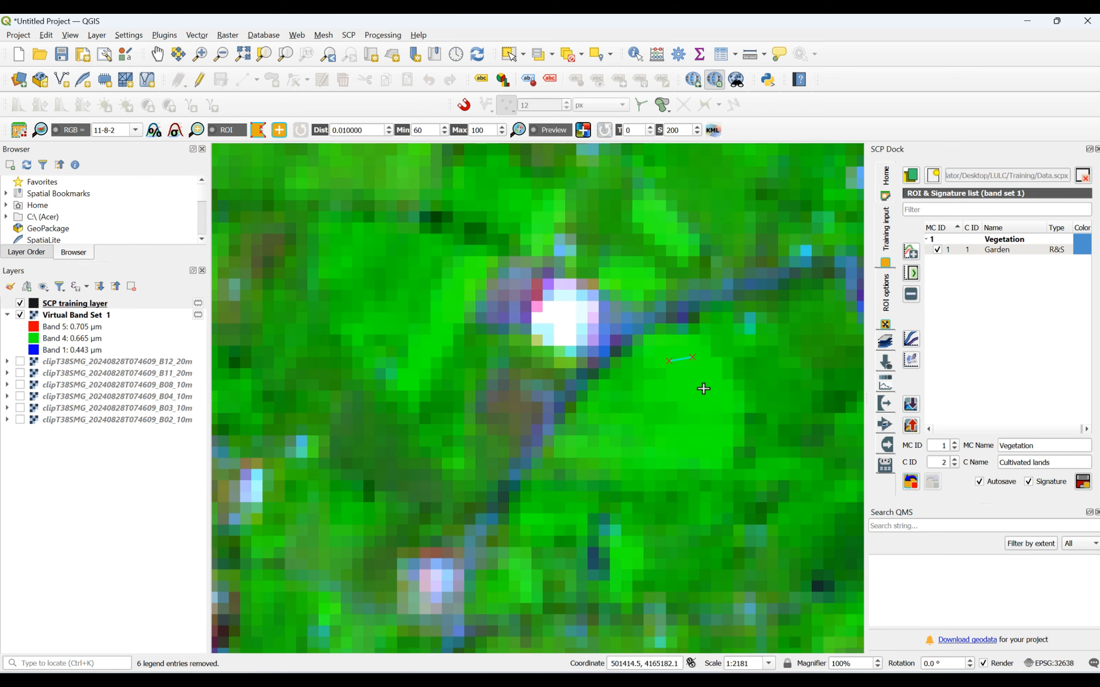
{"action": "left_click", "coordinate": [721, 425]}
{"action": "left_click", "coordinate": [691, 450]}
{"action": "right_click", "coordinate": [668, 364]}
- Add a four-sided ROI polygon over the bright green field northwest of the dark red patch, near the image's northern edge
{"action": "scroll", "coordinate": [654, 365], "scroll_direction": "down", "scroll_amount": 3}
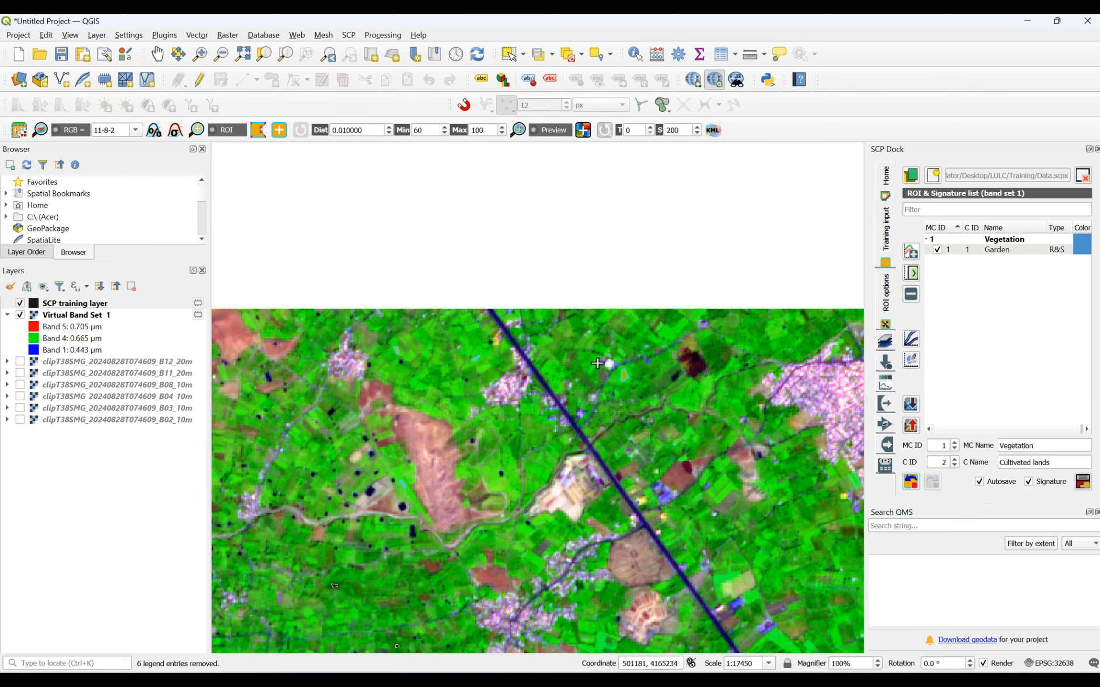
{"action": "scroll", "coordinate": [697, 298], "scroll_direction": "up", "scroll_amount": 3}
{"action": "left_click", "coordinate": [554, 403]}
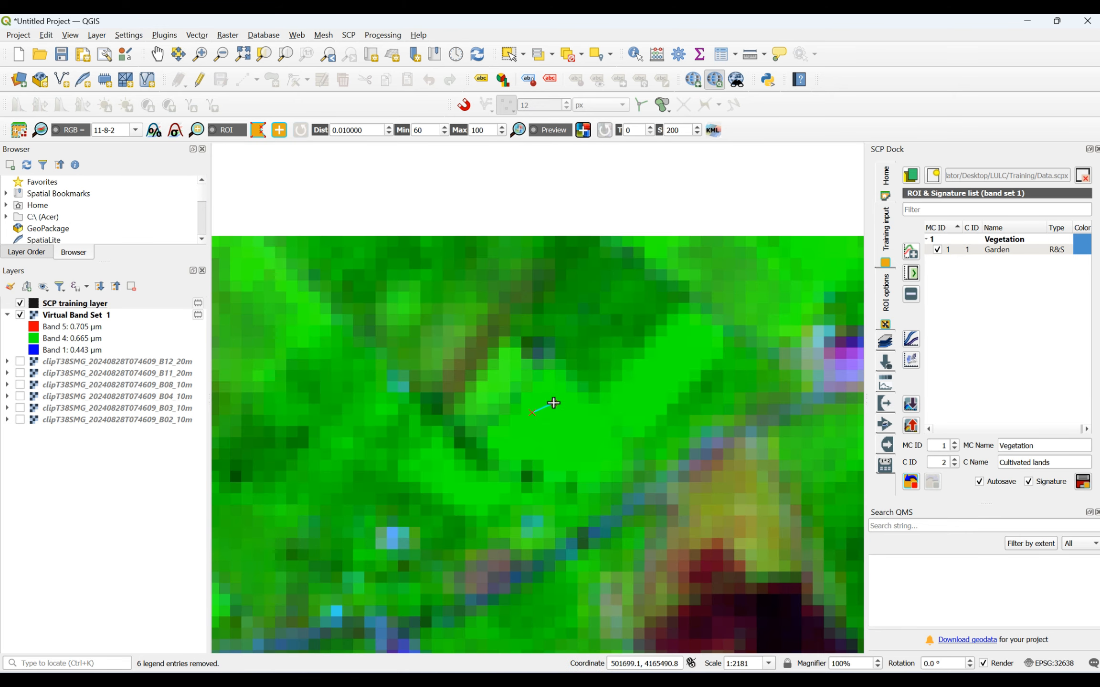
{"action": "left_click", "coordinate": [605, 442]}
{"action": "left_click", "coordinate": [588, 470]}
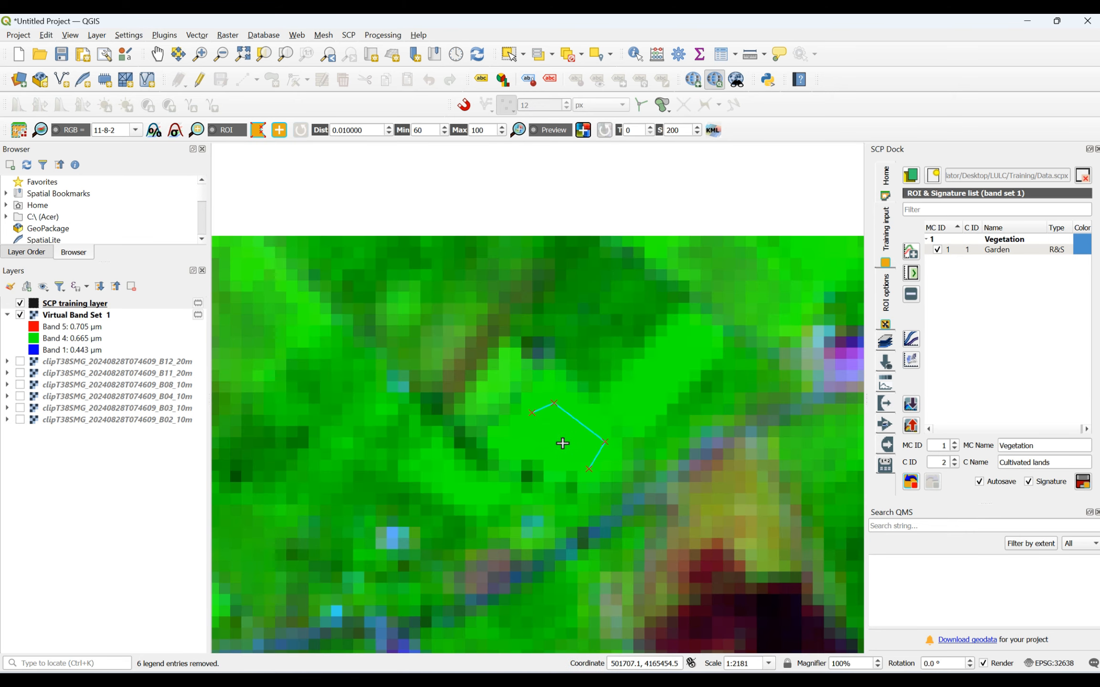
{"action": "right_click", "coordinate": [530, 414]}
- Add a four-sided ROI polygon over the slanted bright green plot in the farmland farther southeast
{"action": "scroll", "coordinate": [539, 409], "scroll_direction": "down", "scroll_amount": 4}
{"action": "scroll", "coordinate": [747, 501], "scroll_direction": "up", "scroll_amount": 4}
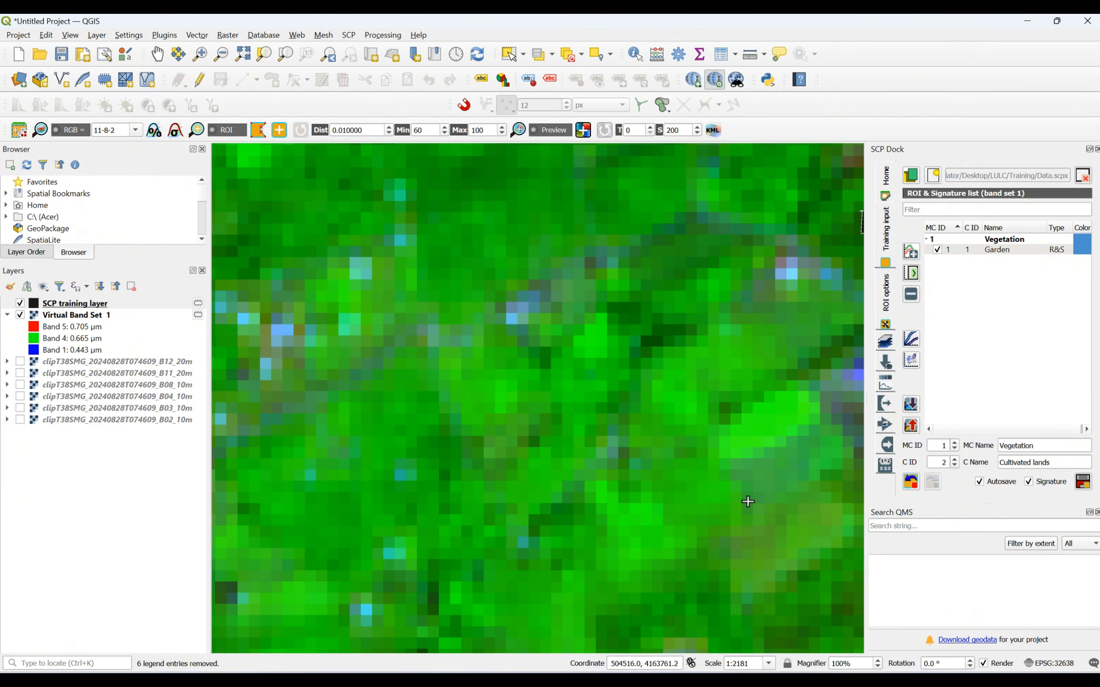
{"action": "left_click", "coordinate": [738, 429]}
{"action": "left_click", "coordinate": [792, 403]}
{"action": "left_click", "coordinate": [792, 424]}
{"action": "left_click", "coordinate": [753, 436]}
{"action": "right_click", "coordinate": [738, 429]}
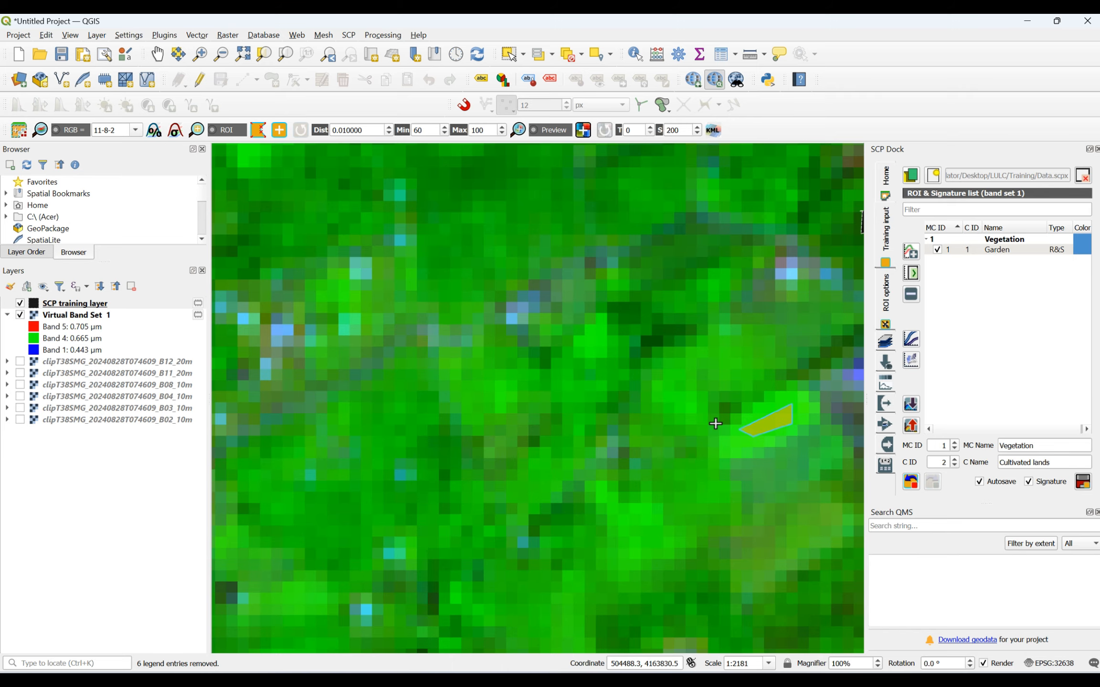
- Add a narrow four-sided ROI polygon over the bright yellow-green field in the farmland to the southwest
{"action": "scroll", "coordinate": [714, 422], "scroll_direction": "down", "scroll_amount": 4}
{"action": "scroll", "coordinate": [597, 460], "scroll_direction": "up", "scroll_amount": 4}
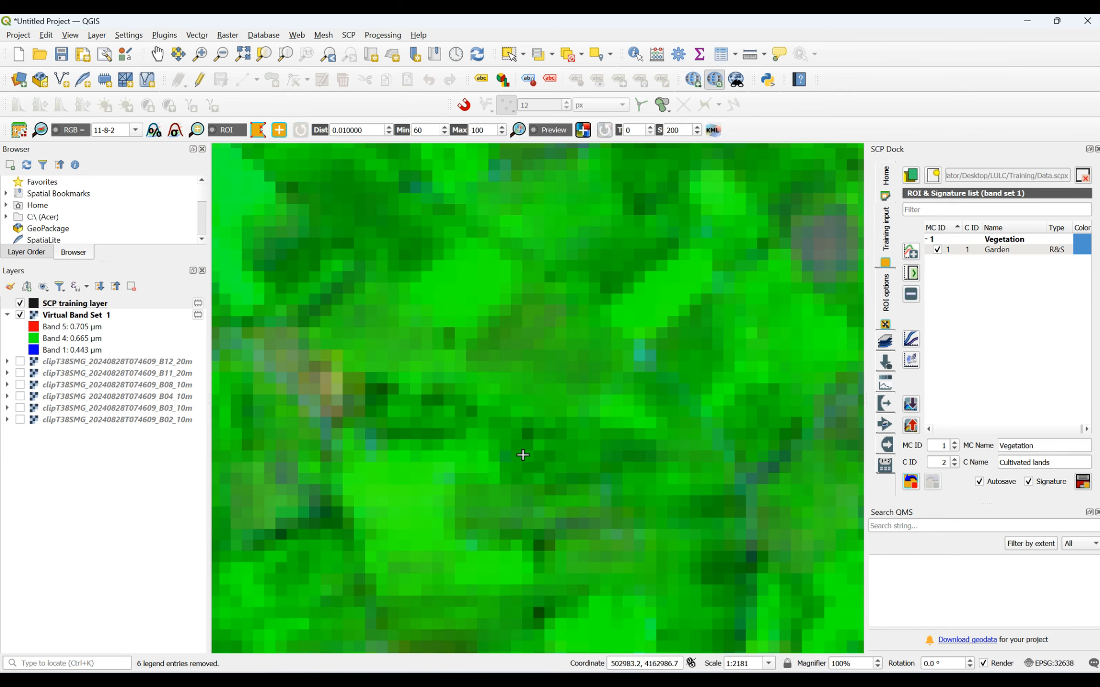
{"action": "left_click", "coordinate": [371, 470]}
{"action": "left_click", "coordinate": [403, 470]}
{"action": "left_click", "coordinate": [424, 530]}
{"action": "left_click", "coordinate": [405, 529]}
{"action": "right_click", "coordinate": [373, 473]}
- Add a four-sided ROI polygon over the bright green field just east of the dense built-up area, near the eastern edge
{"action": "scroll", "coordinate": [543, 429], "scroll_direction": "down", "scroll_amount": 4}
{"action": "scroll", "coordinate": [688, 526], "scroll_direction": "up", "scroll_amount": 2}
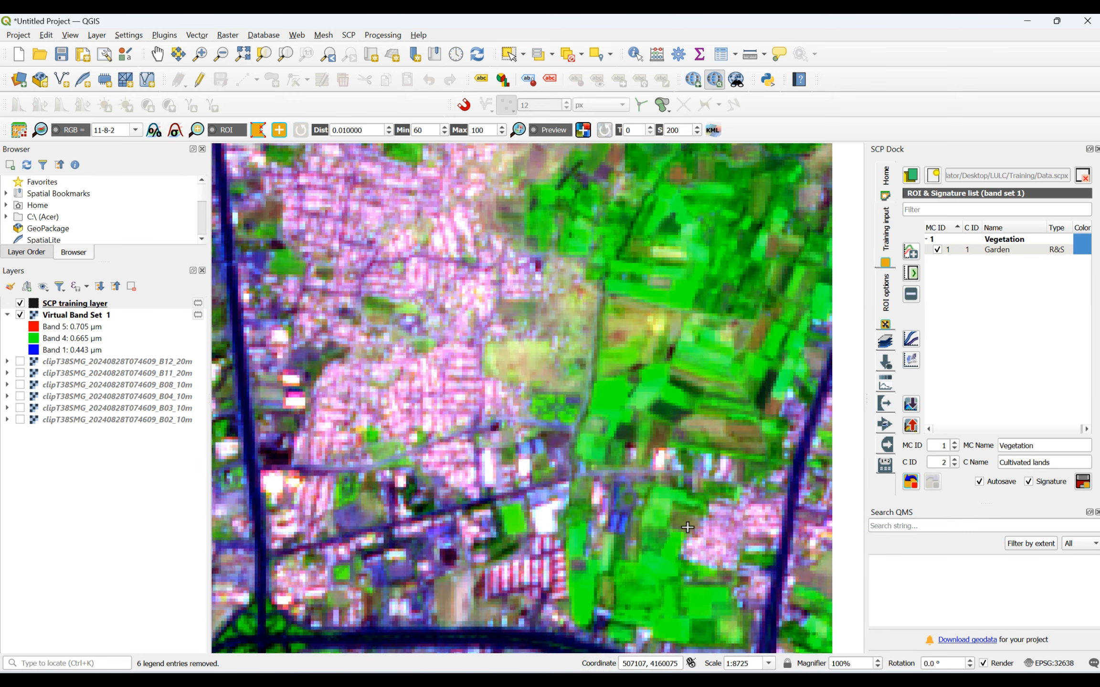
{"action": "scroll", "coordinate": [614, 406], "scroll_direction": "up", "scroll_amount": 1}
{"action": "left_click", "coordinate": [583, 370]}
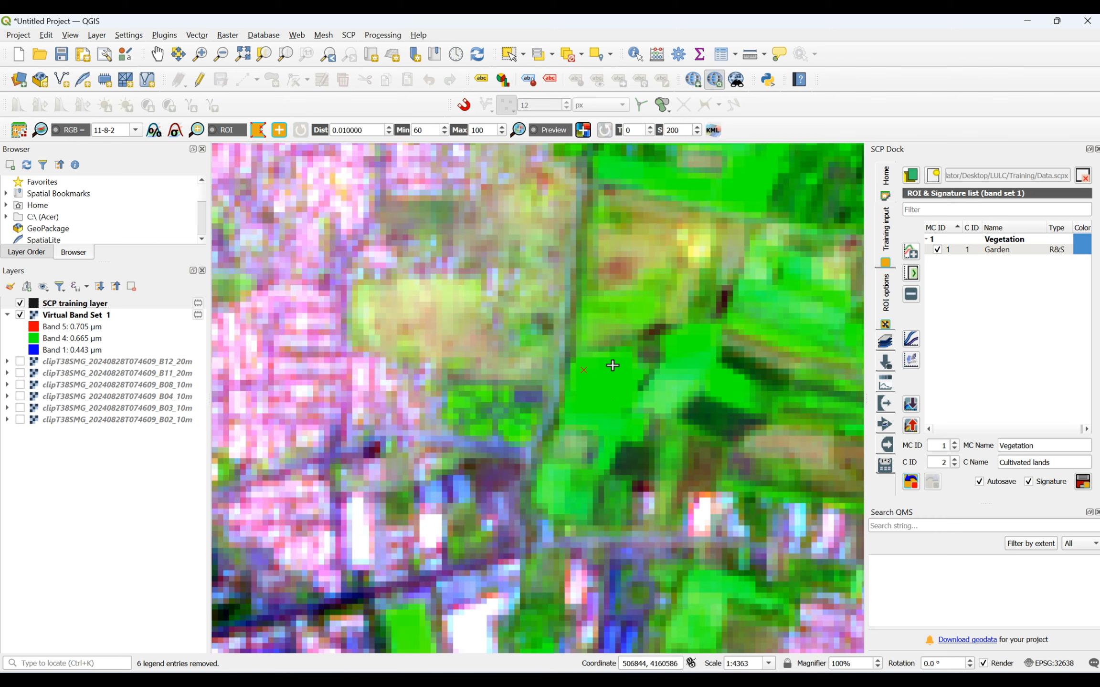
{"action": "left_click", "coordinate": [615, 365]}
{"action": "left_click", "coordinate": [624, 396]}
{"action": "left_click", "coordinate": [589, 415]}
{"action": "right_click", "coordinate": [585, 371]}
- Add a four-sided ROI polygon on the bright green strip between the dark road bend and the bare brown slope
{"action": "scroll", "coordinate": [673, 355], "scroll_direction": "down", "scroll_amount": 5}
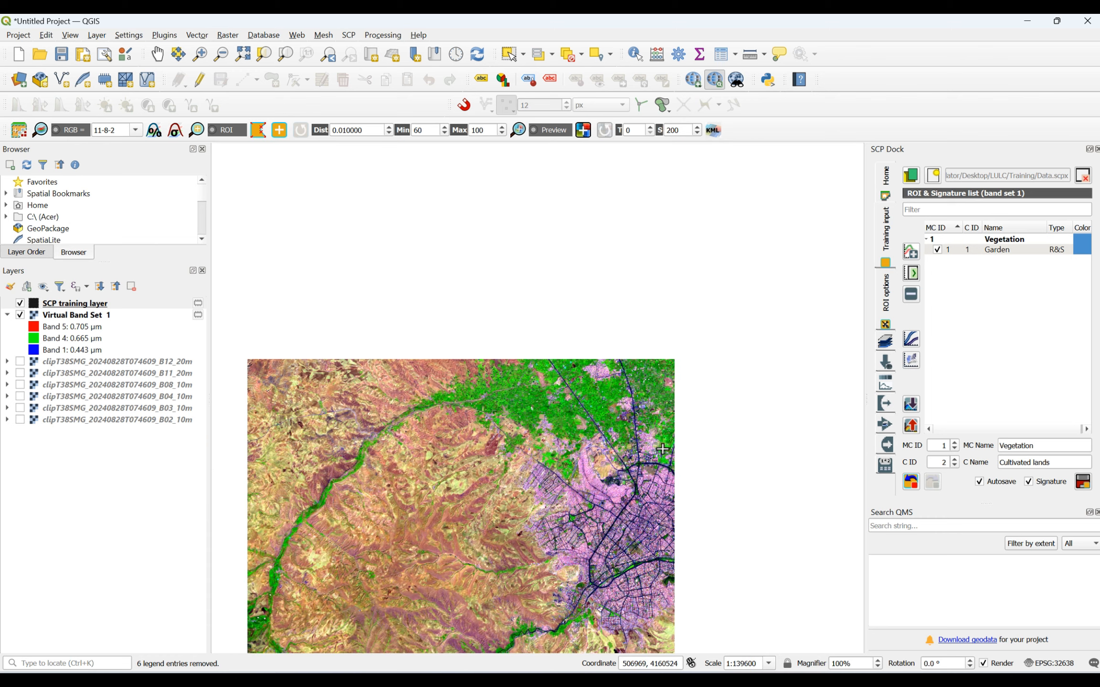
{"action": "scroll", "coordinate": [603, 588], "scroll_direction": "up", "scroll_amount": 4}
{"action": "scroll", "coordinate": [544, 420], "scroll_direction": "up", "scroll_amount": 2}
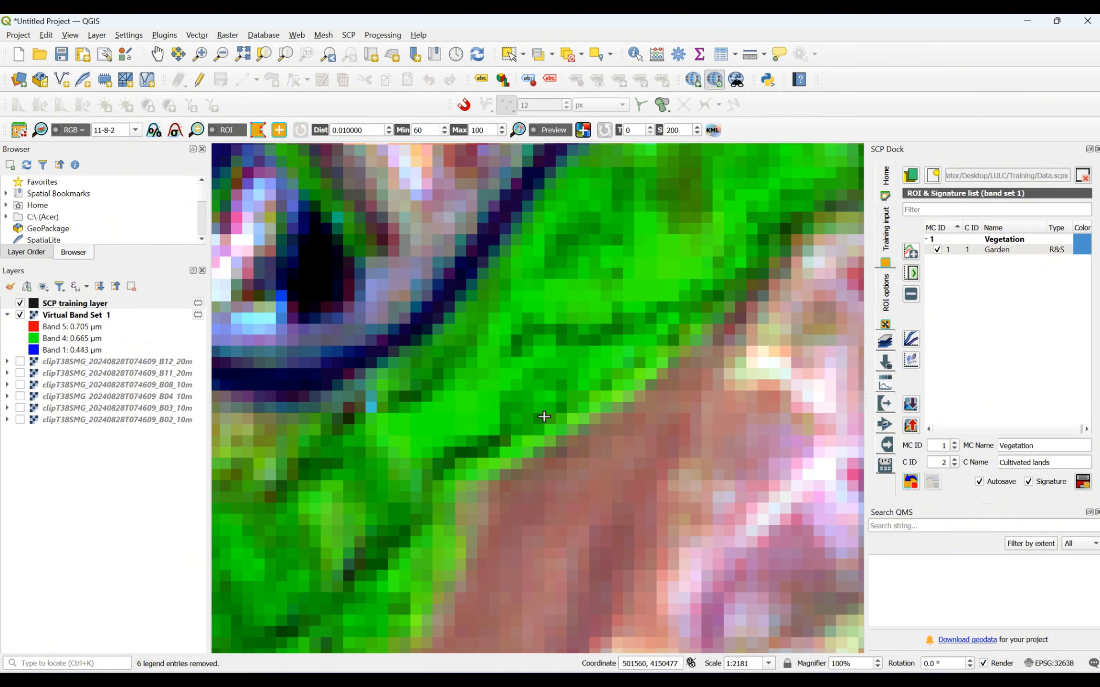
{"action": "left_click", "coordinate": [483, 400]}
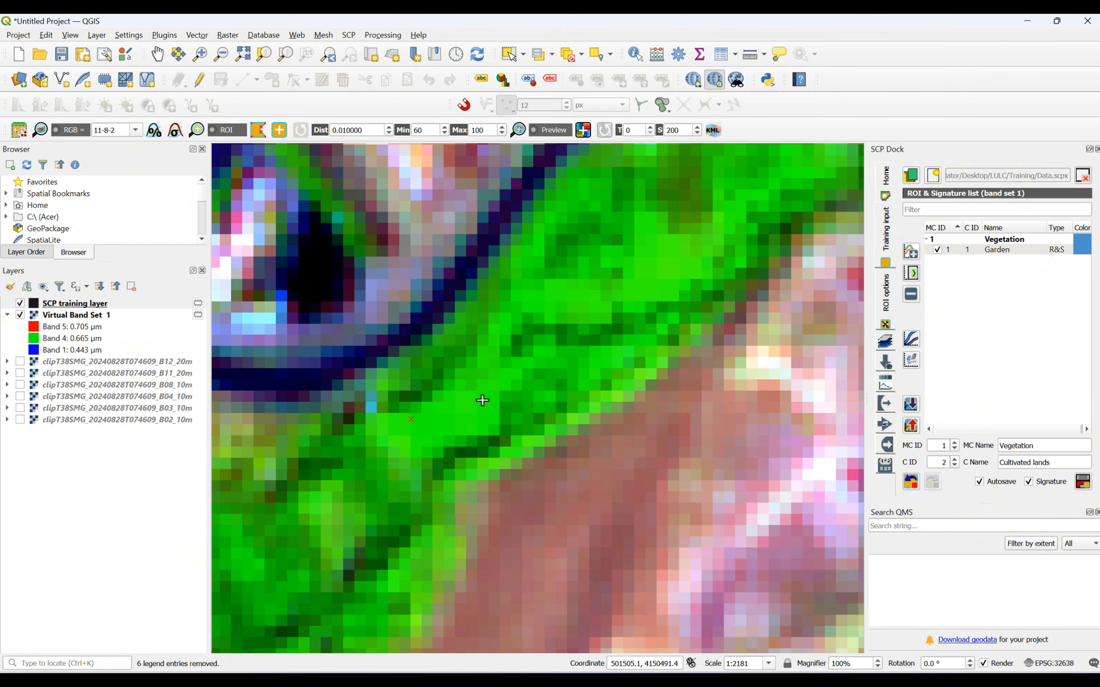
{"action": "left_click", "coordinate": [475, 428]}
{"action": "left_click", "coordinate": [424, 434]}
{"action": "right_click", "coordinate": [415, 423]}
- Add a four-sided ROI polygon over the bright green patch in the farmland along the image's southeastern edge
{"action": "scroll", "coordinate": [535, 410], "scroll_direction": "down", "scroll_amount": 5}
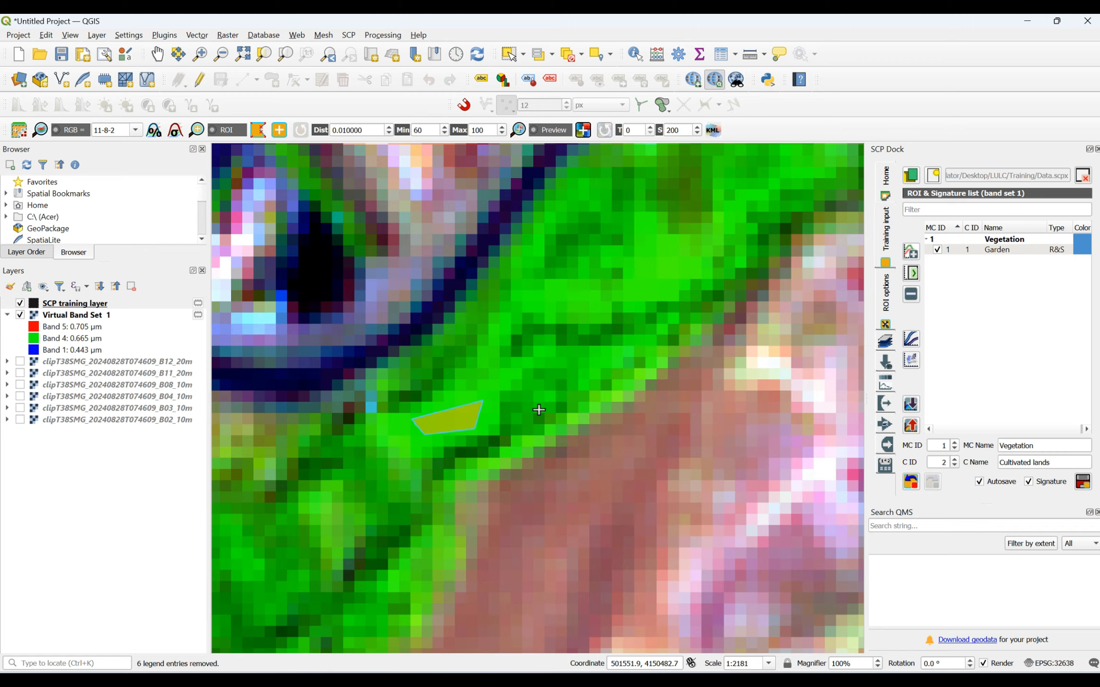
{"action": "scroll", "coordinate": [663, 594], "scroll_direction": "up", "scroll_amount": 4}
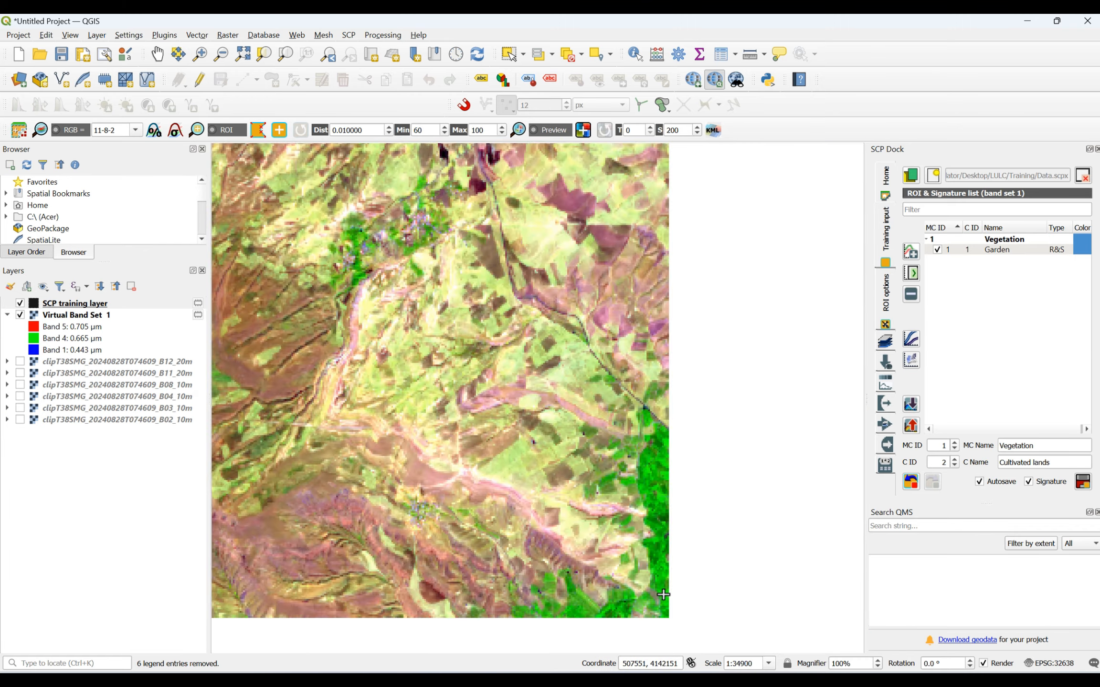
{"action": "scroll", "coordinate": [658, 352], "scroll_direction": "up", "scroll_amount": 2}
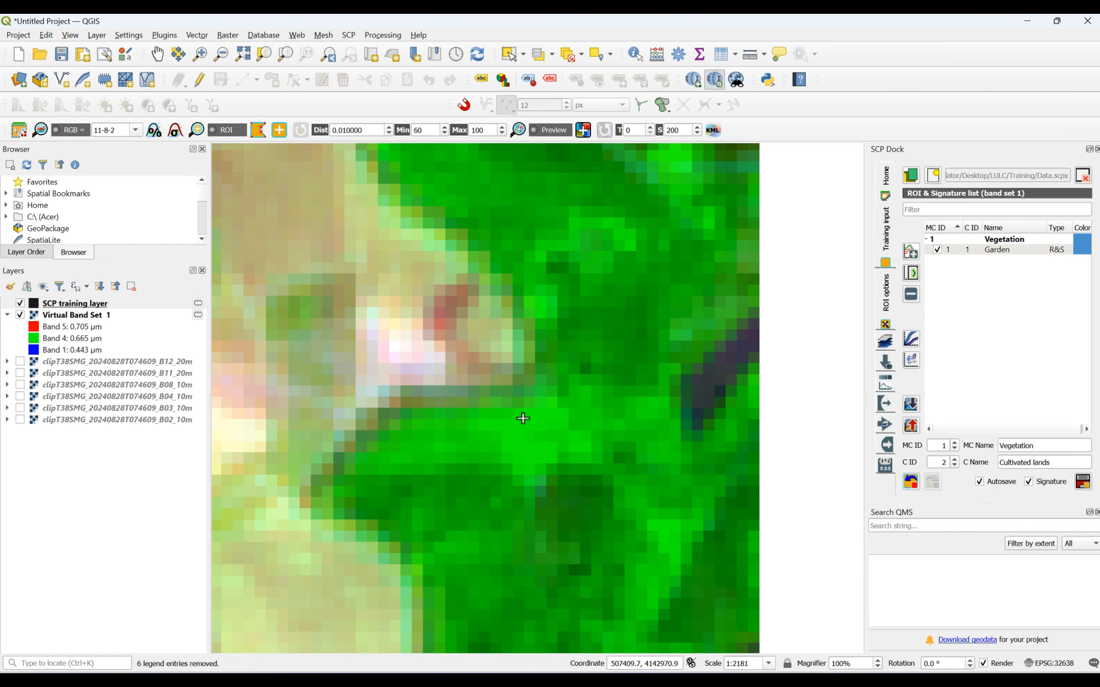
{"action": "left_click", "coordinate": [540, 451]}
{"action": "left_click", "coordinate": [529, 464]}
{"action": "left_click", "coordinate": [512, 445]}
{"action": "right_click", "coordinate": [511, 427]}
- Add a four-sided ROI polygon over the bright green plot against the image's southern edge, near its southeast corner
{"action": "scroll", "coordinate": [620, 397], "scroll_direction": "down", "scroll_amount": 4}
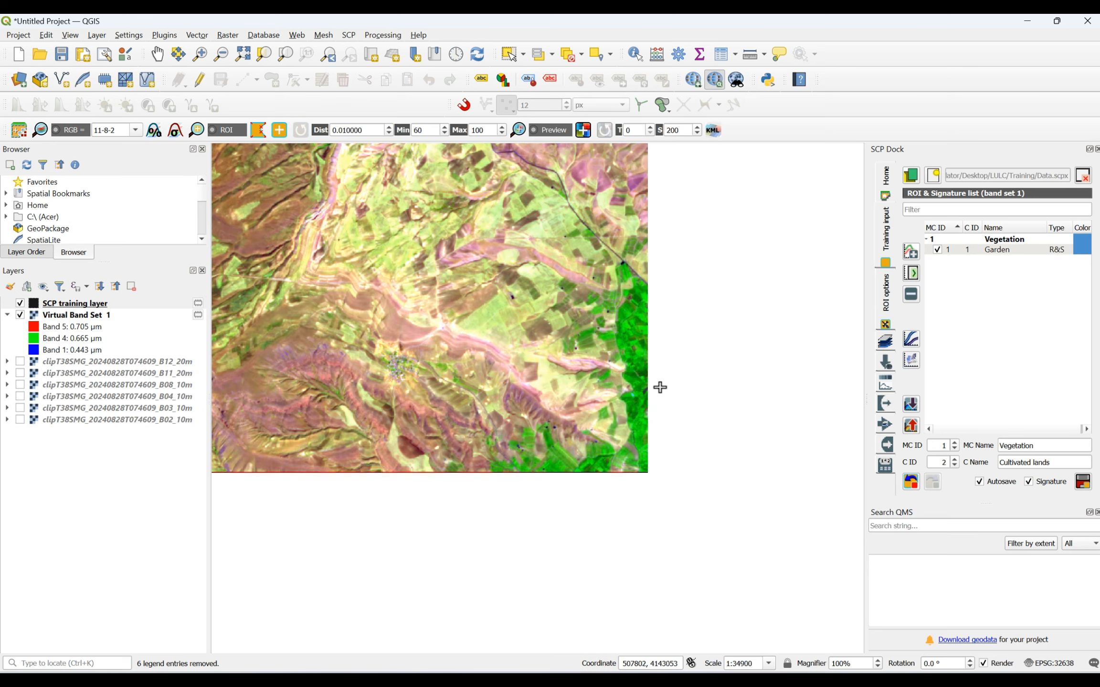
{"action": "scroll", "coordinate": [544, 464], "scroll_direction": "up", "scroll_amount": 2}
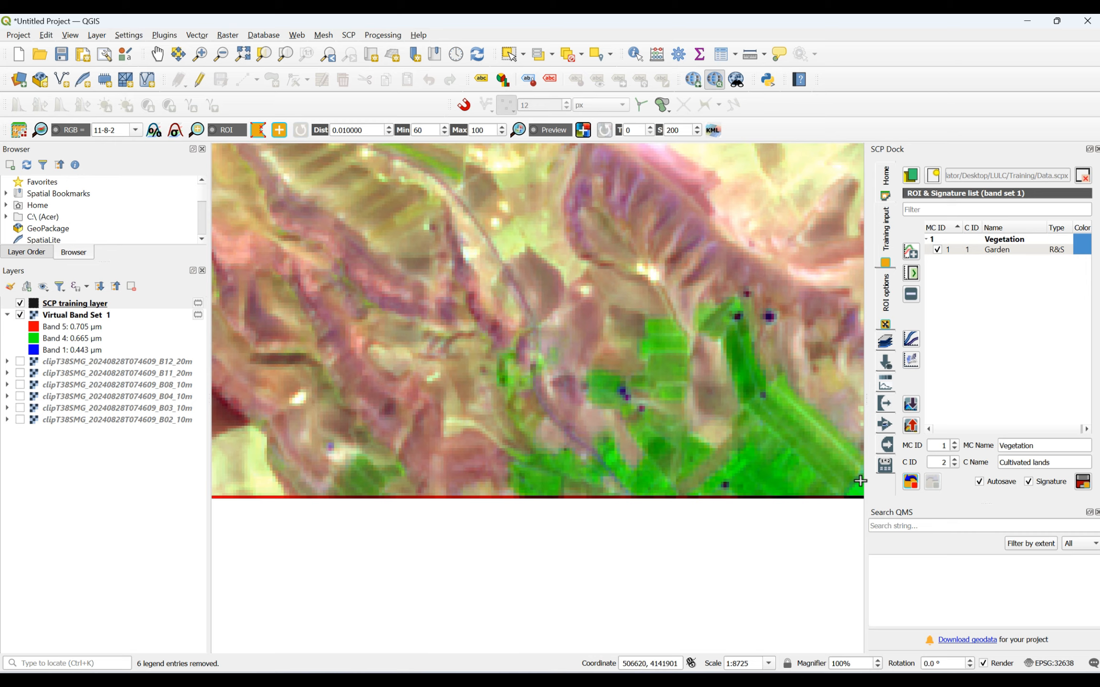
{"action": "scroll", "coordinate": [859, 481], "scroll_direction": "up", "scroll_amount": 3}
{"action": "left_click", "coordinate": [811, 518]}
{"action": "left_click", "coordinate": [852, 515]}
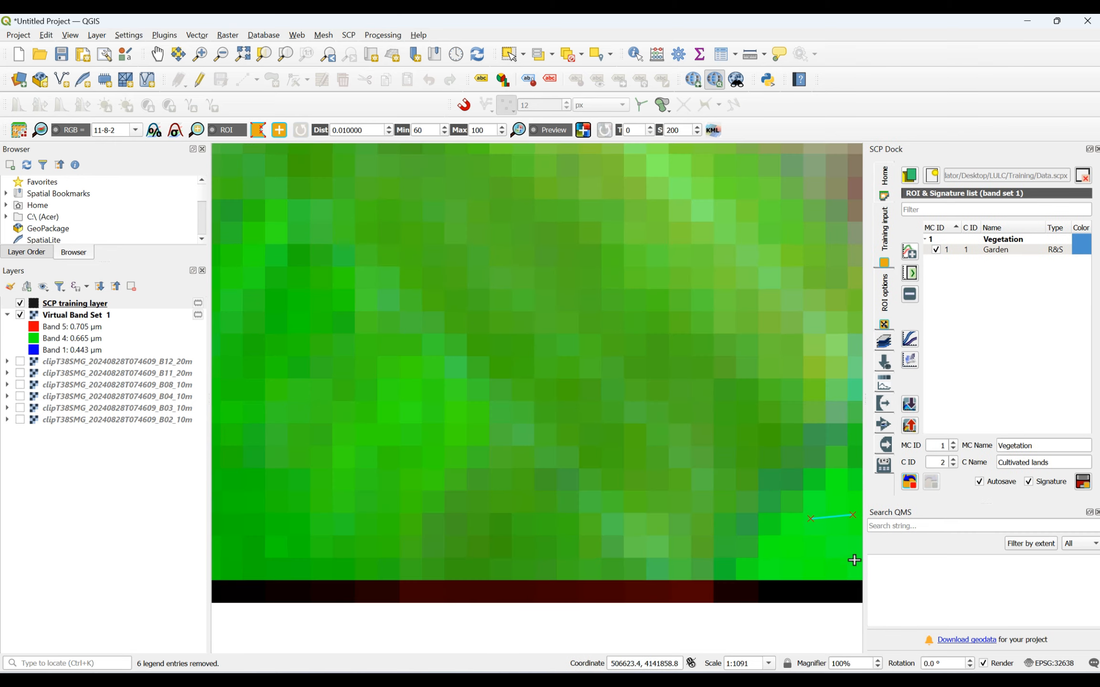
{"action": "left_click", "coordinate": [838, 565]}
{"action": "left_click", "coordinate": [807, 566]}
{"action": "right_click", "coordinate": [810, 521]}
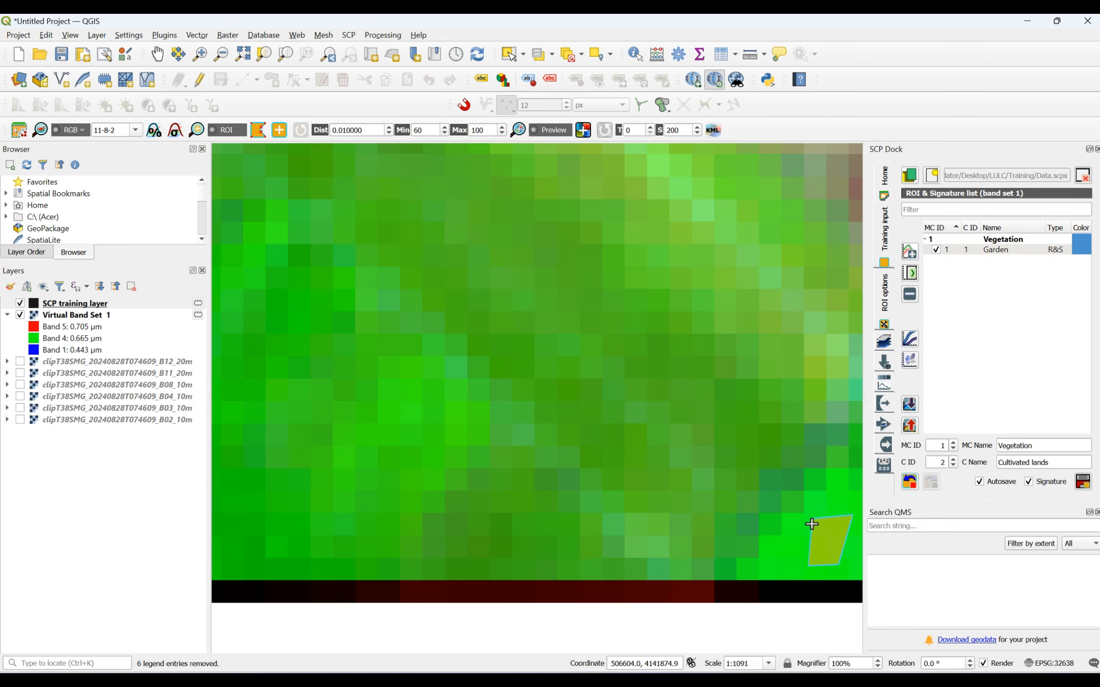
- Add a four-sided ROI polygon over the bright green plot south of the reservoir and save the ROIs as the Cultivated lands class
{"action": "scroll", "coordinate": [810, 520], "scroll_direction": "down", "scroll_amount": 5}
{"action": "scroll", "coordinate": [754, 506], "scroll_direction": "down", "scroll_amount": 2}
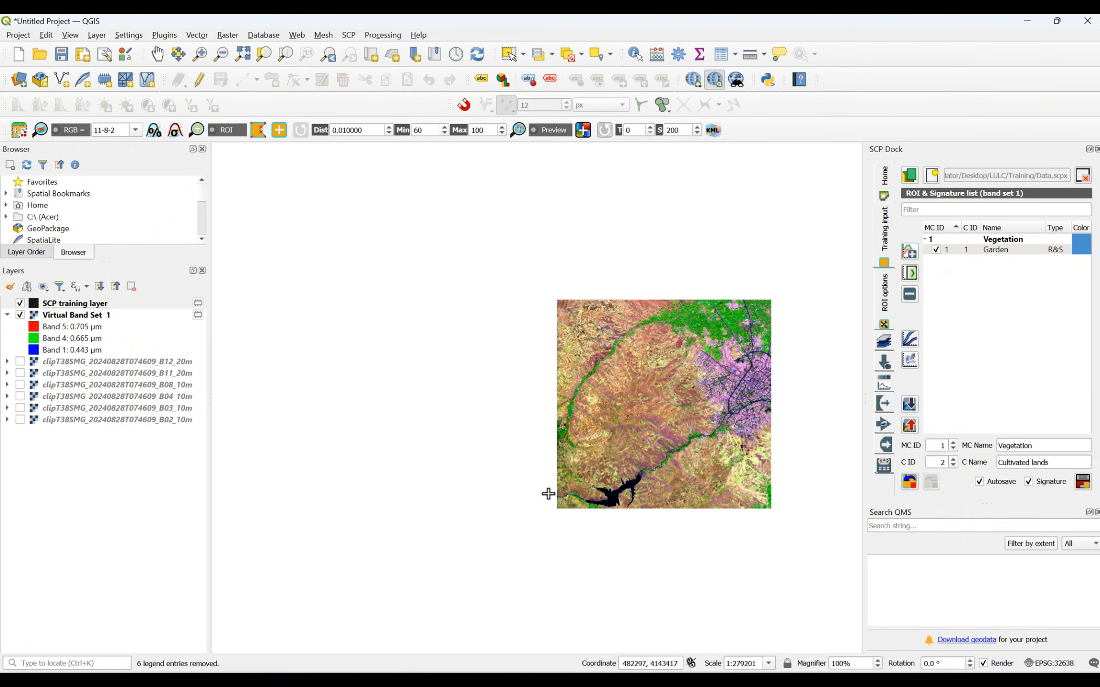
{"action": "scroll", "coordinate": [550, 494], "scroll_direction": "up", "scroll_amount": 2}
{"action": "scroll", "coordinate": [497, 427], "scroll_direction": "up", "scroll_amount": 4}
{"action": "scroll", "coordinate": [565, 480], "scroll_direction": "down", "scroll_amount": 4}
{"action": "scroll", "coordinate": [566, 480], "scroll_direction": "up", "scroll_amount": 2}
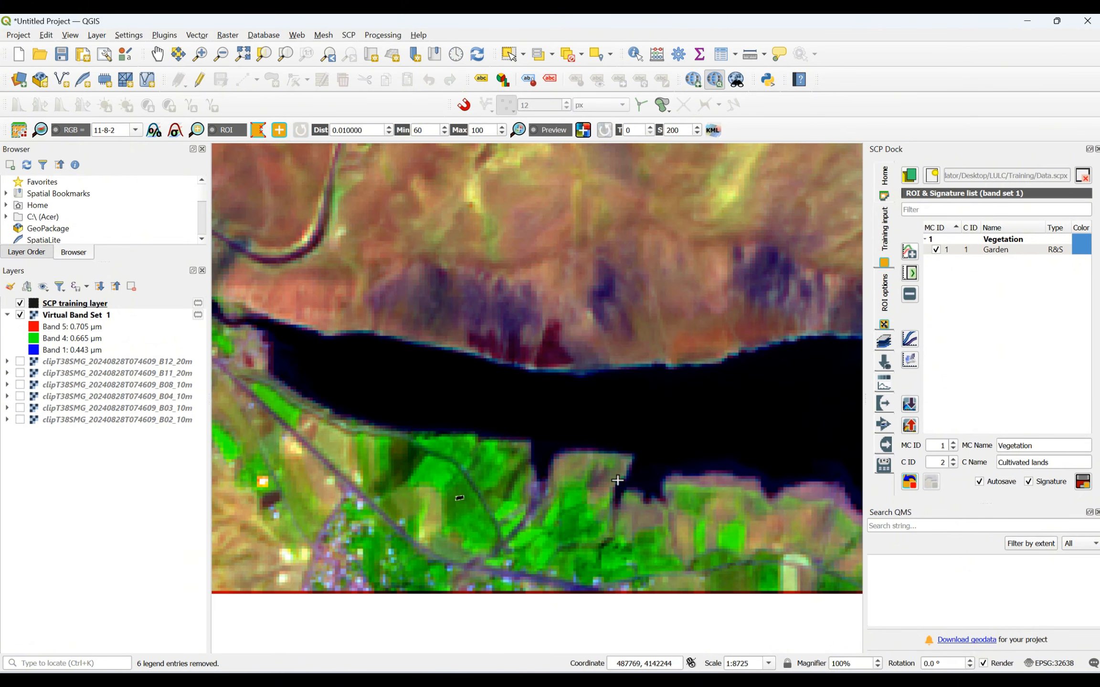
{"action": "scroll", "coordinate": [752, 562], "scroll_direction": "up", "scroll_amount": 3}
{"action": "left_click", "coordinate": [611, 353]}
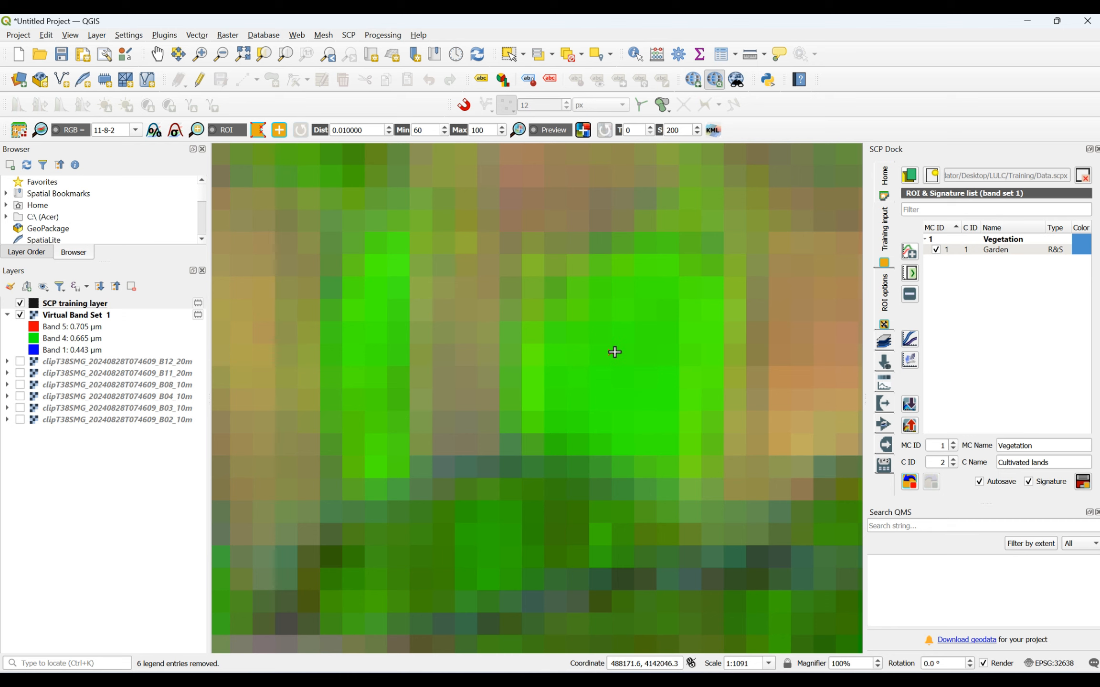
{"action": "left_click", "coordinate": [687, 329]}
{"action": "left_click", "coordinate": [690, 385]}
{"action": "left_click", "coordinate": [637, 411]}
{"action": "right_click", "coordinate": [615, 360]}
{"action": "scroll", "coordinate": [555, 385], "scroll_direction": "down", "scroll_amount": 7}
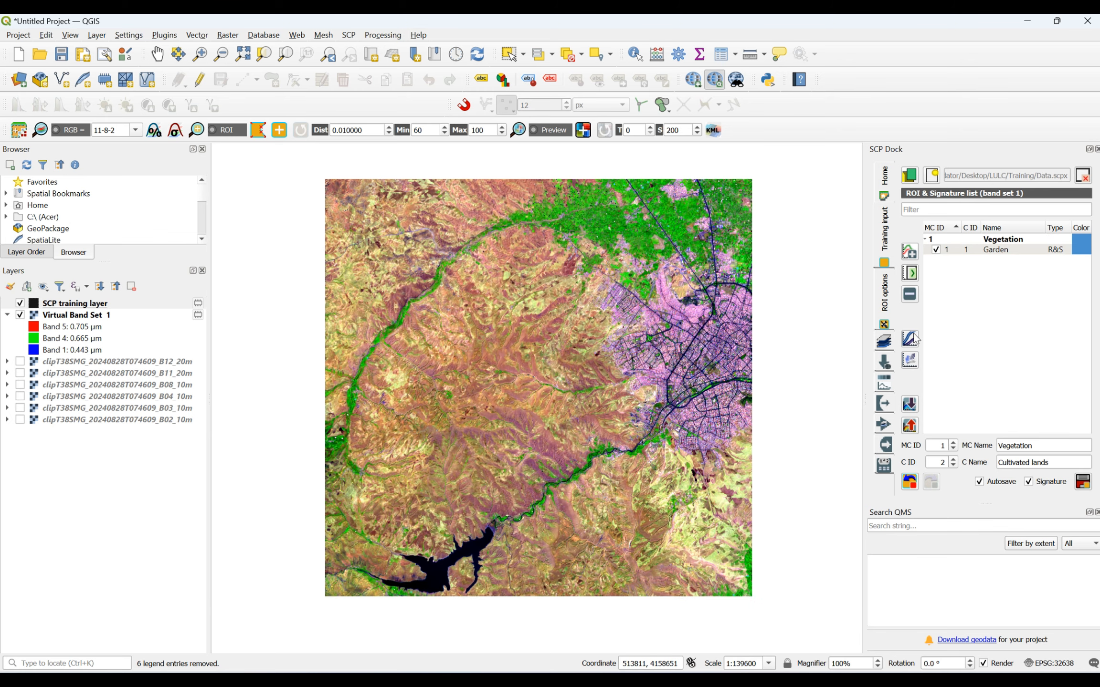
{"action": "left_click", "coordinate": [1083, 483]}
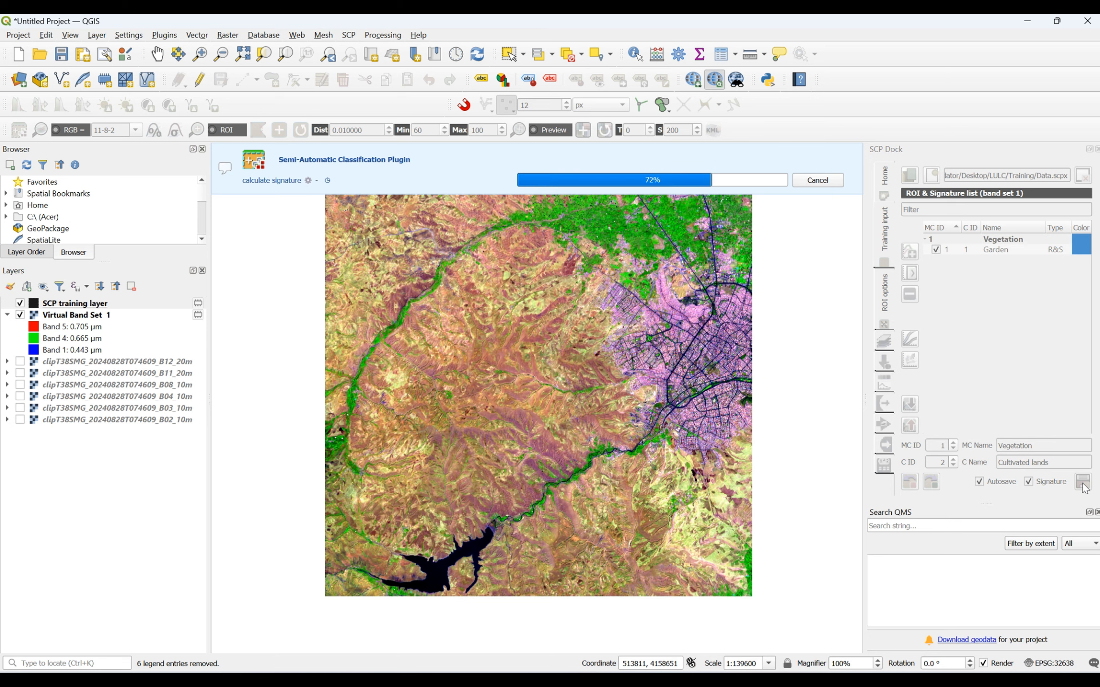
- Set the Vegetation macroclass colour to dark green (#005500) in the ROI and signature list
{"action": "double_click", "coordinate": [1085, 253]}
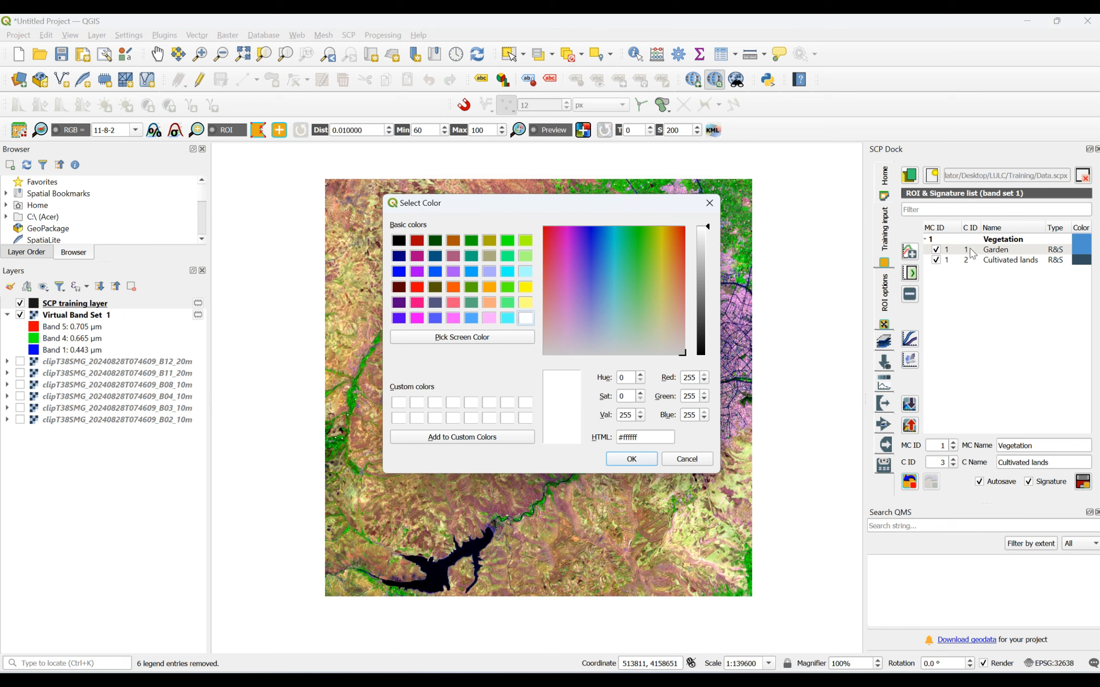
{"action": "left_click", "coordinate": [709, 203]}
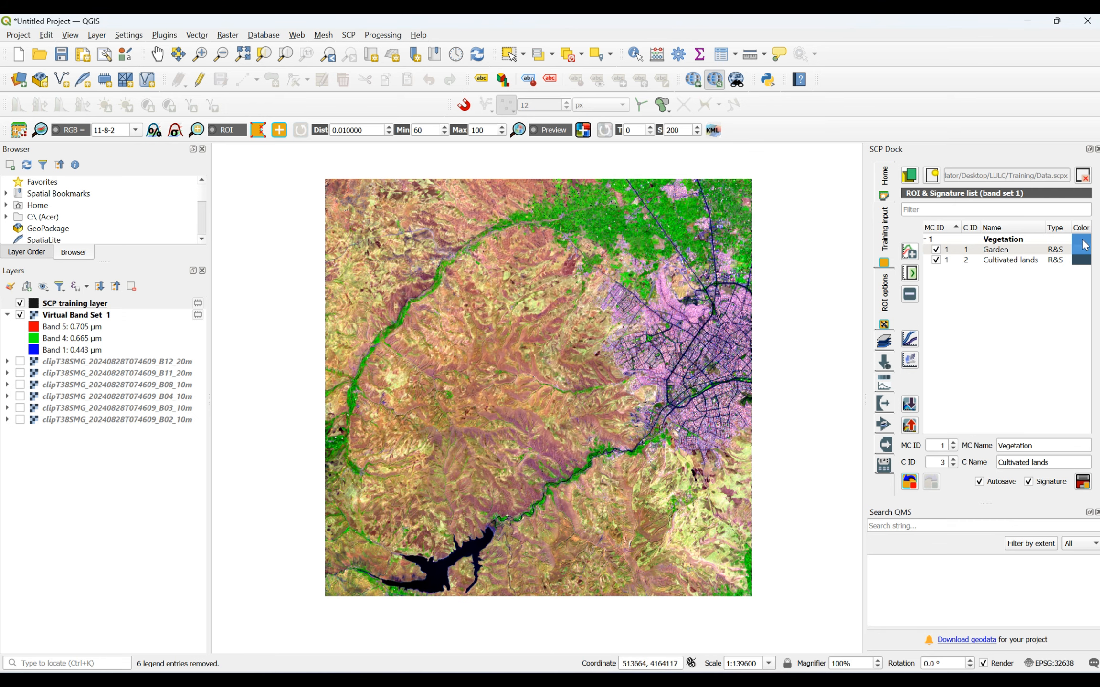
{"action": "double_click", "coordinate": [1084, 247]}
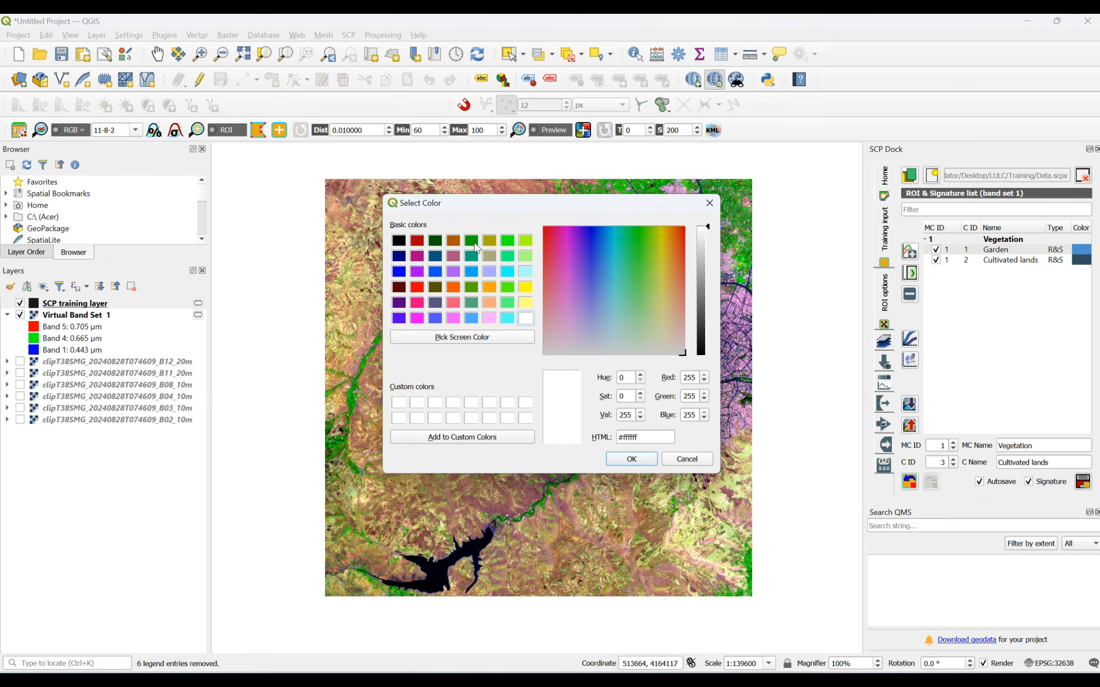
{"action": "left_click", "coordinate": [436, 241]}
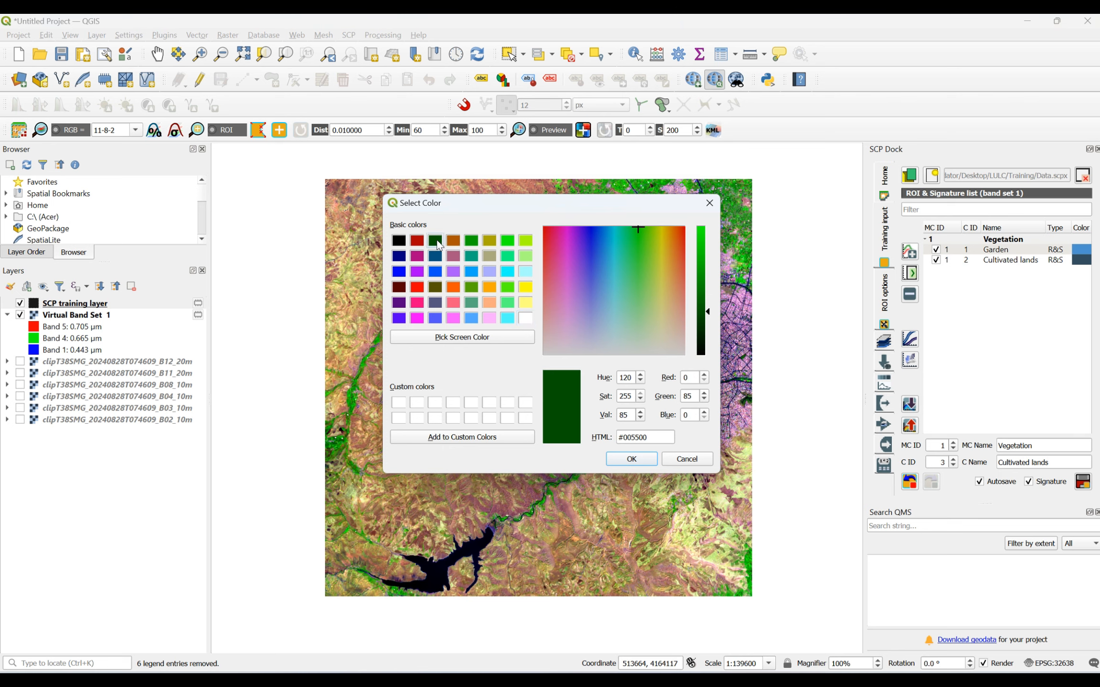
{"action": "left_click", "coordinate": [630, 459]}
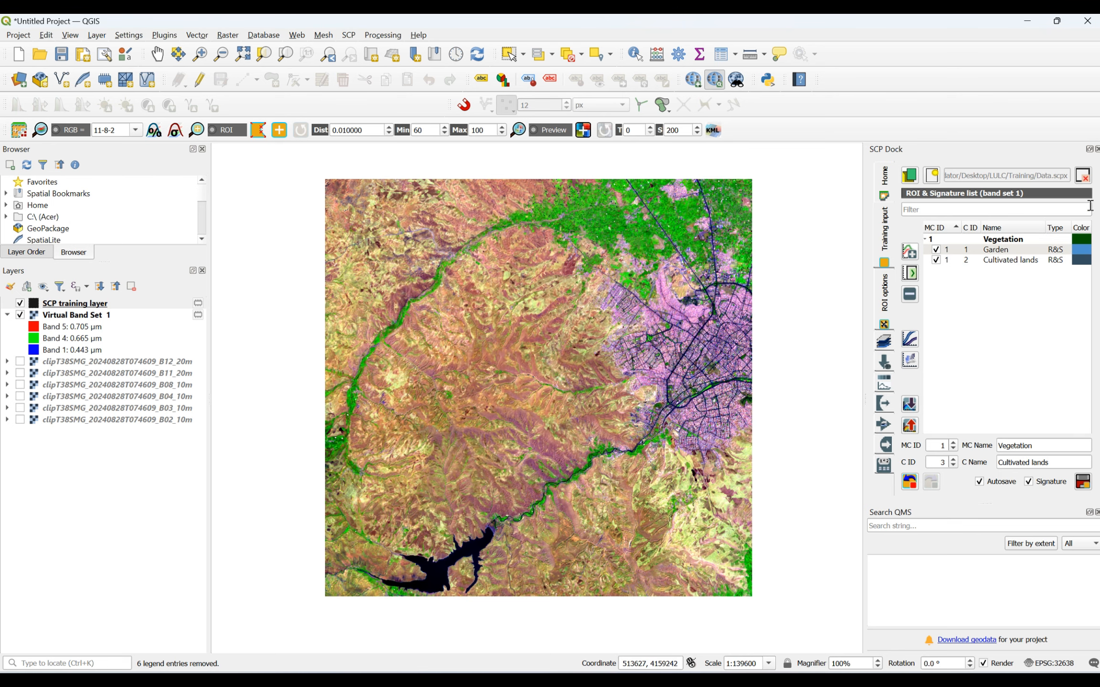
- Set the Garden class colour to medium green (#00aa00) and the Cultivated lands class colour to bright green (#00ff00)
{"action": "double_click", "coordinate": [1081, 254]}
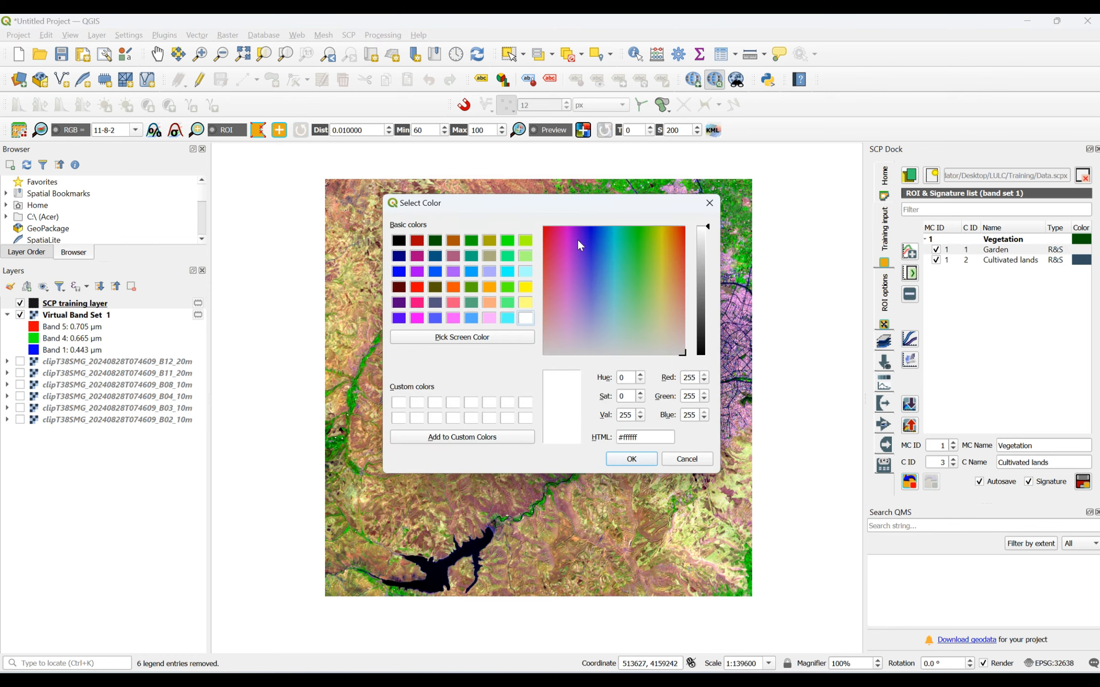
{"action": "left_click", "coordinate": [472, 242]}
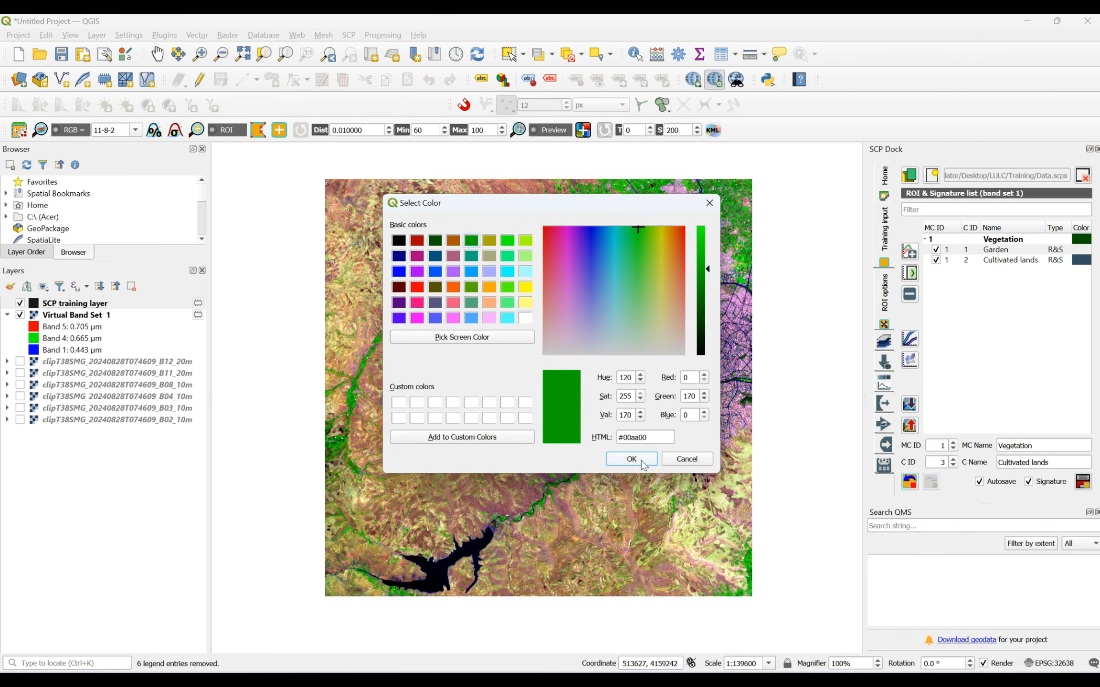
{"action": "left_click", "coordinate": [642, 461]}
{"action": "double_click", "coordinate": [1083, 261]}
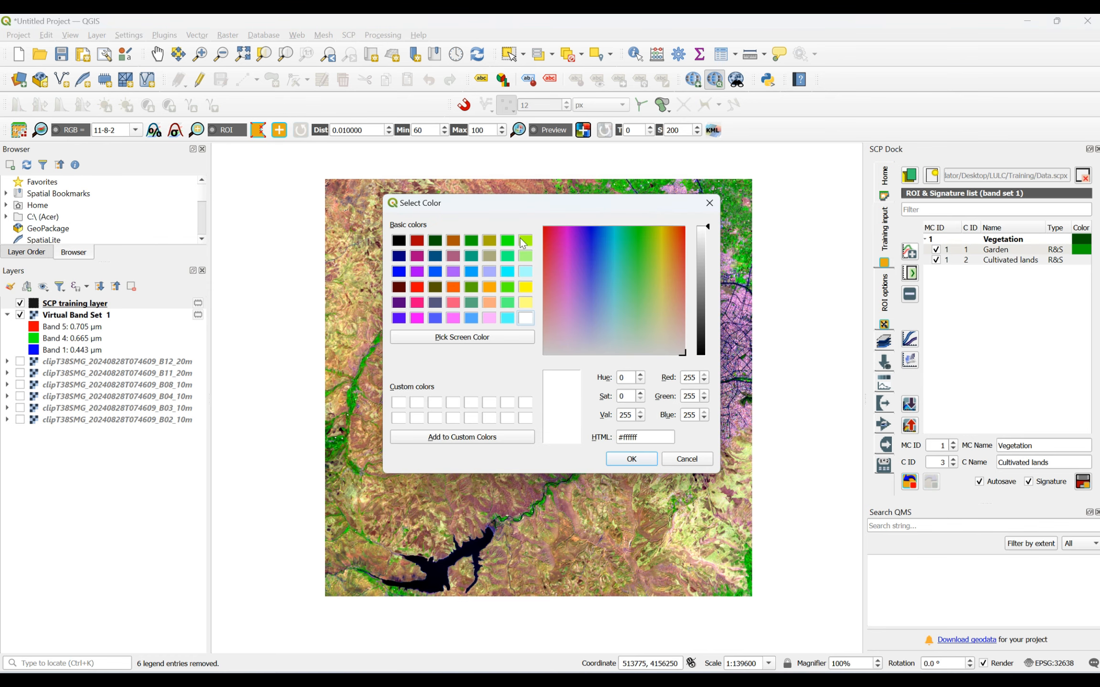
{"action": "left_click", "coordinate": [511, 242]}
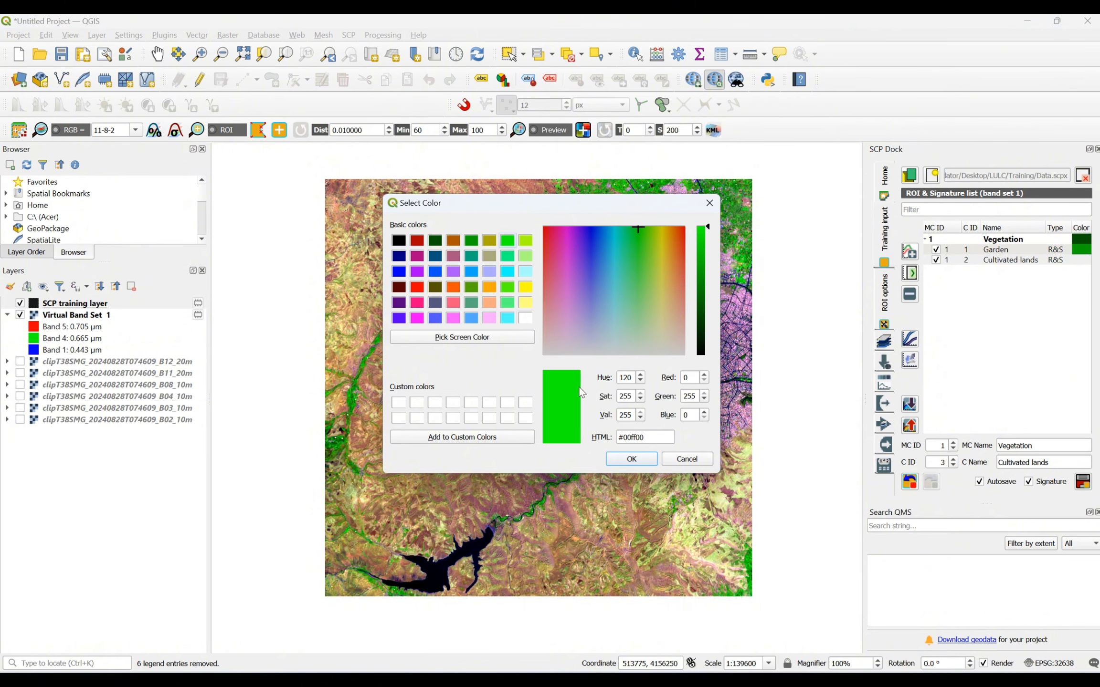
{"action": "left_click", "coordinate": [616, 461]}
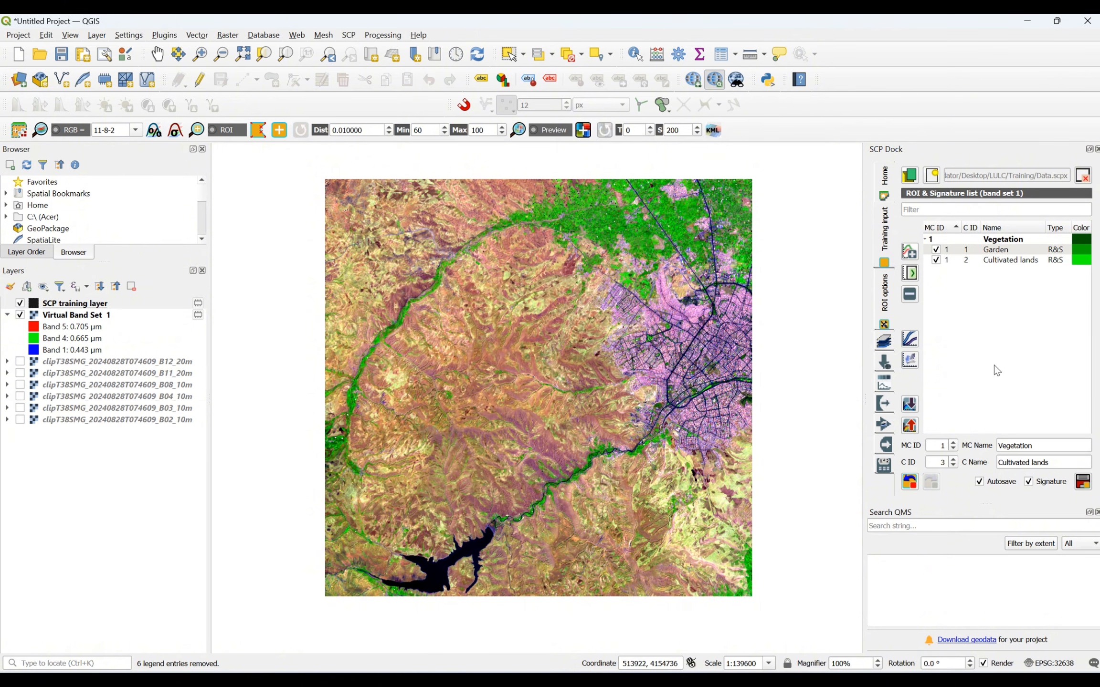
- Examine the land cover across the central hillsides, the river valley, the northwestern fields and the northern farmland of the composite
{"action": "scroll", "coordinate": [482, 455], "scroll_direction": "up", "scroll_amount": 2}
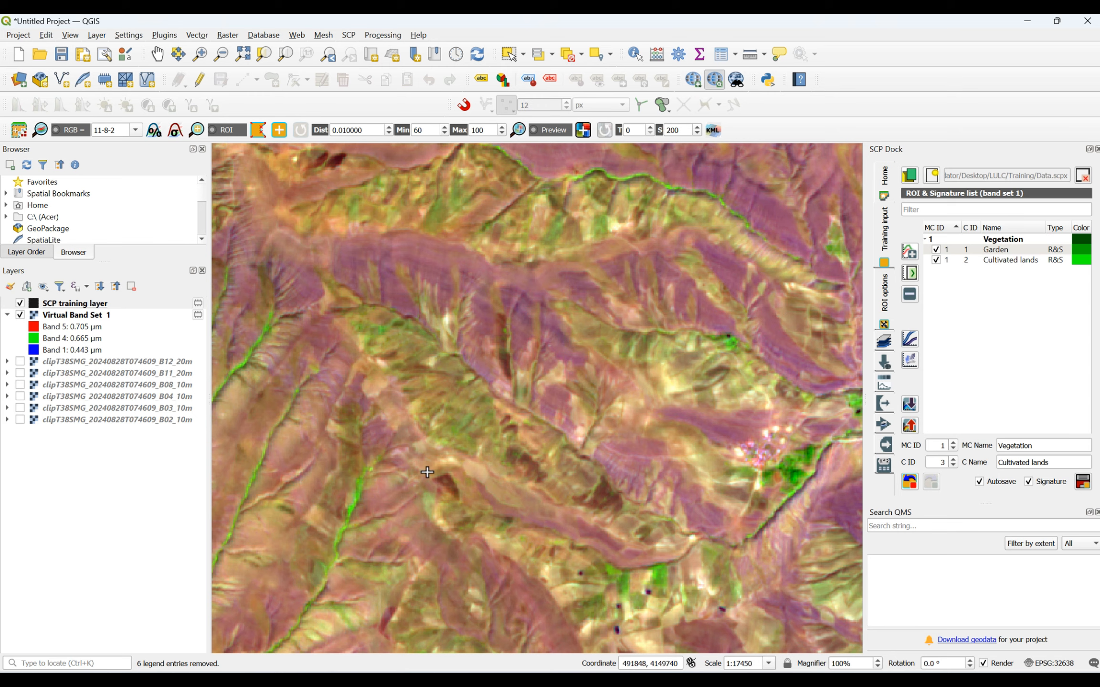
{"action": "scroll", "coordinate": [487, 441], "scroll_direction": "down", "scroll_amount": 3}
{"action": "scroll", "coordinate": [459, 374], "scroll_direction": "up", "scroll_amount": 5}
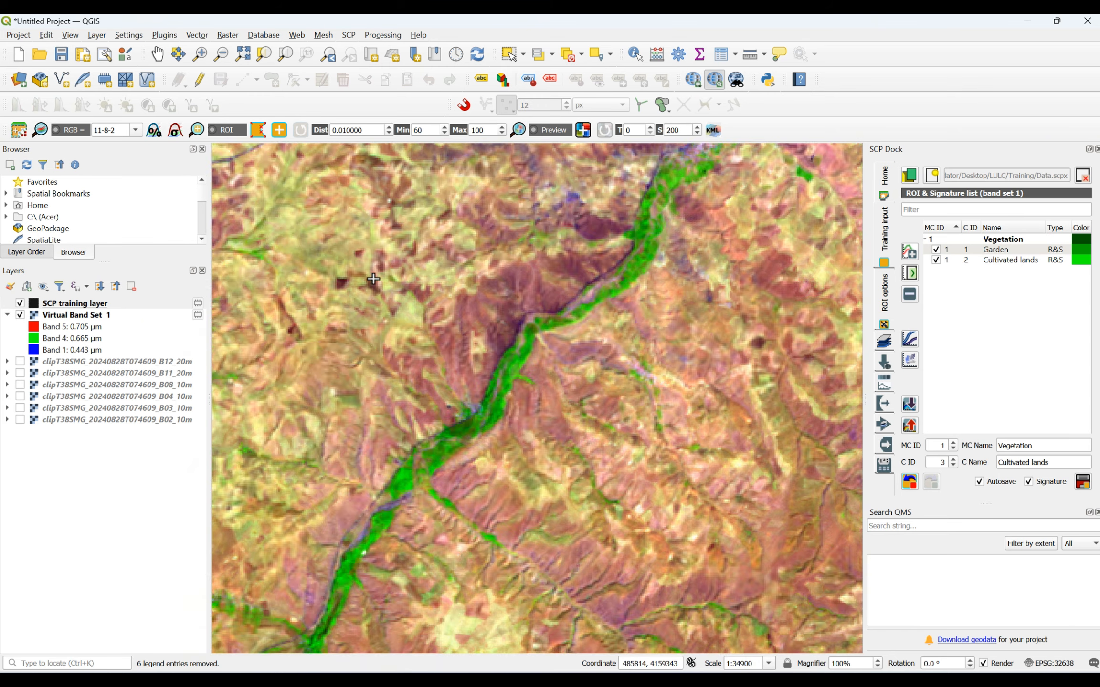
{"action": "scroll", "coordinate": [375, 312], "scroll_direction": "down", "scroll_amount": 4}
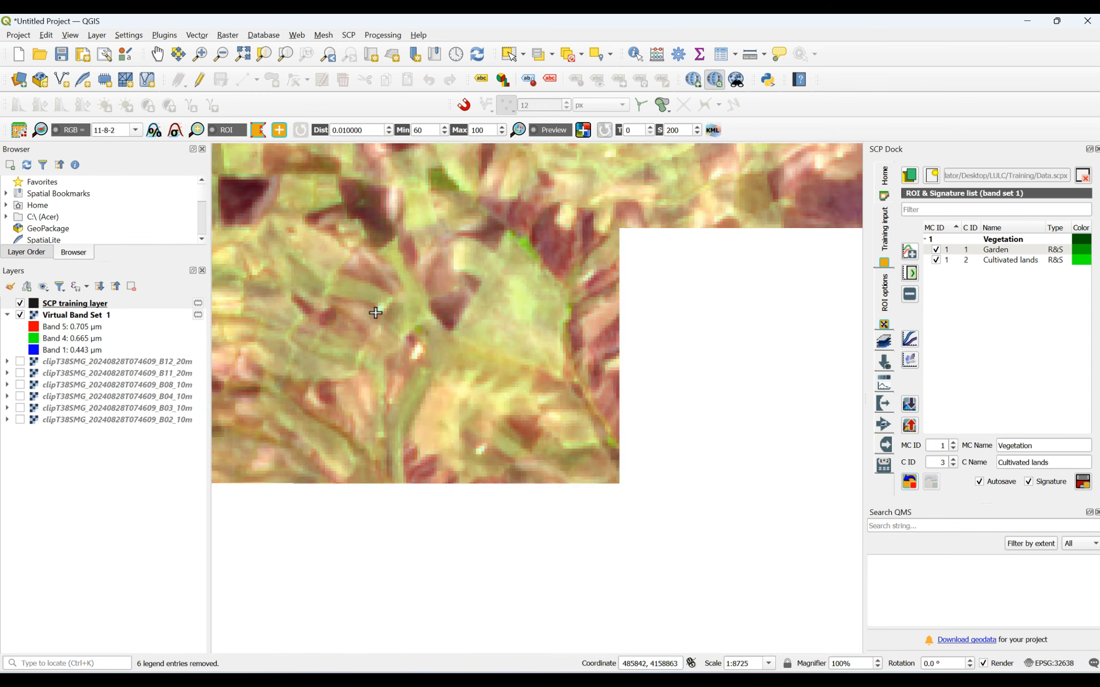
{"action": "scroll", "coordinate": [346, 268], "scroll_direction": "up", "scroll_amount": 3}
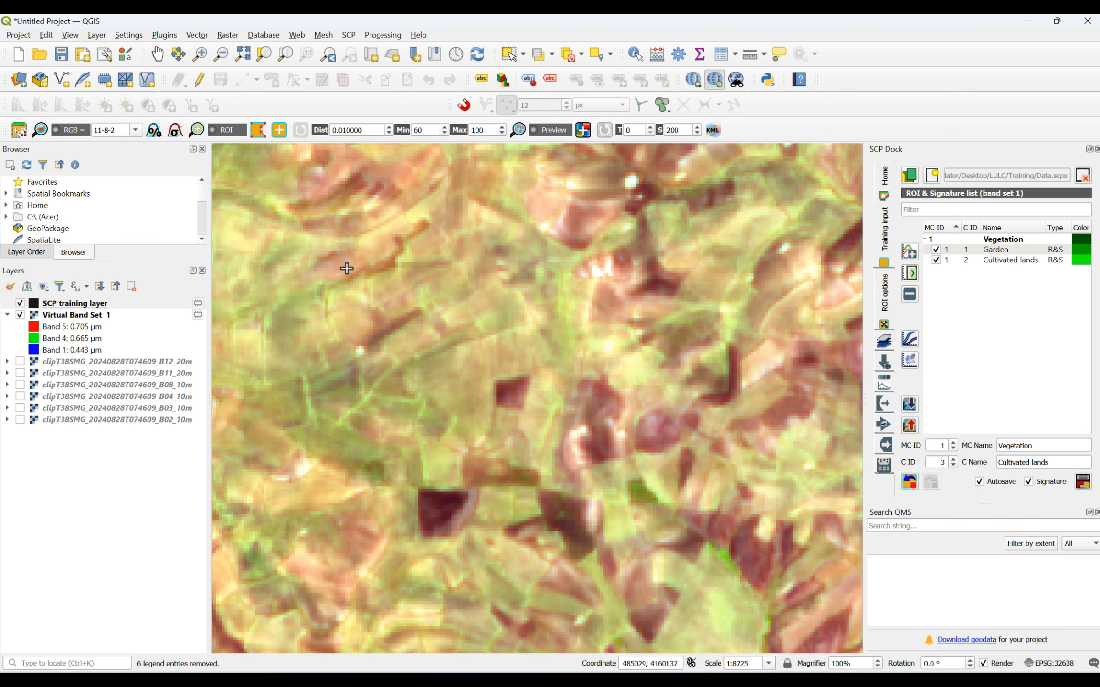
{"action": "scroll", "coordinate": [346, 267], "scroll_direction": "down", "scroll_amount": 3}
{"action": "scroll", "coordinate": [646, 208], "scroll_direction": "up", "scroll_amount": 2}
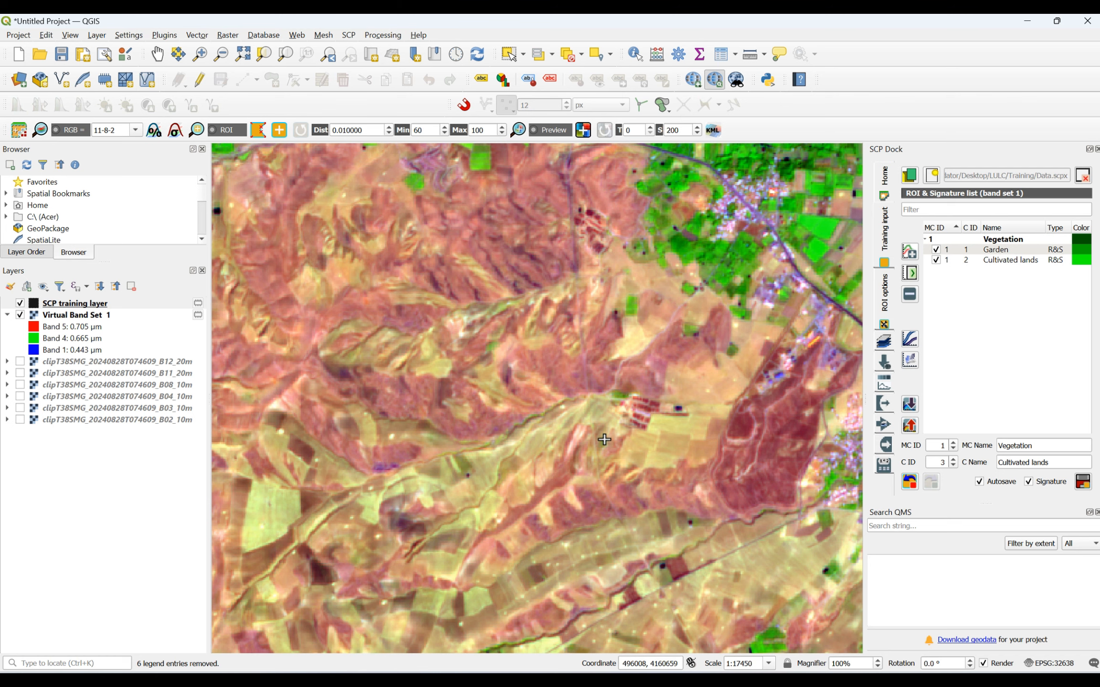
{"action": "scroll", "coordinate": [605, 436], "scroll_direction": "down", "scroll_amount": 1}
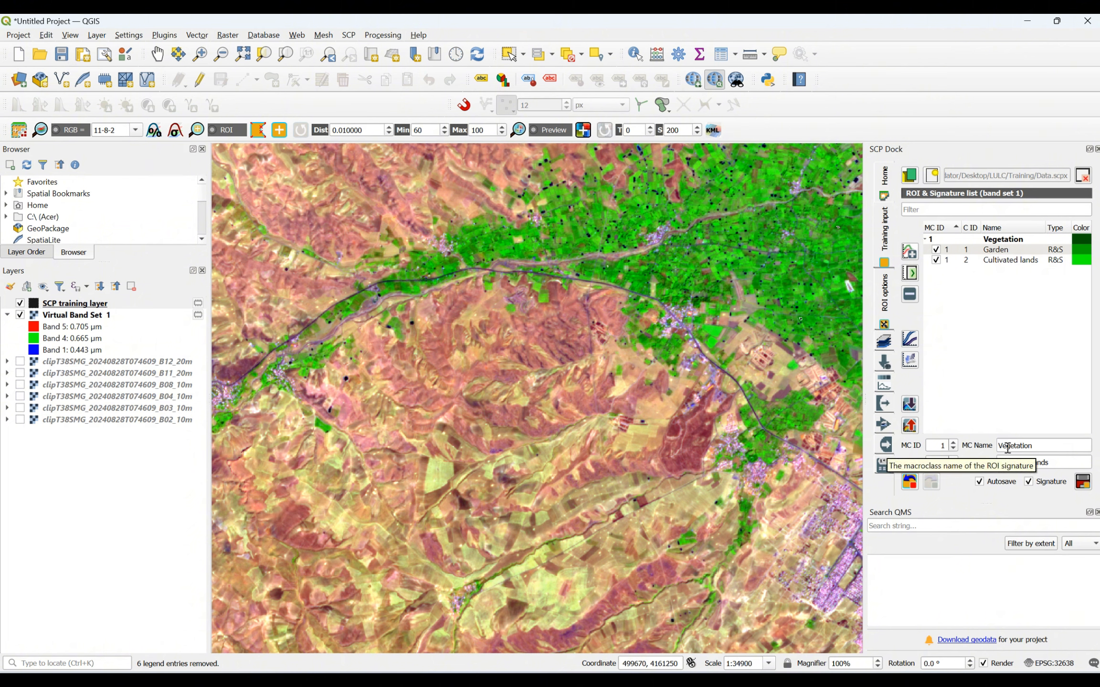
- Set the macroclass ID to 2 and the macroclass name to Water, and select the existing class name for editing
{"action": "double_click", "coordinate": [947, 445]}
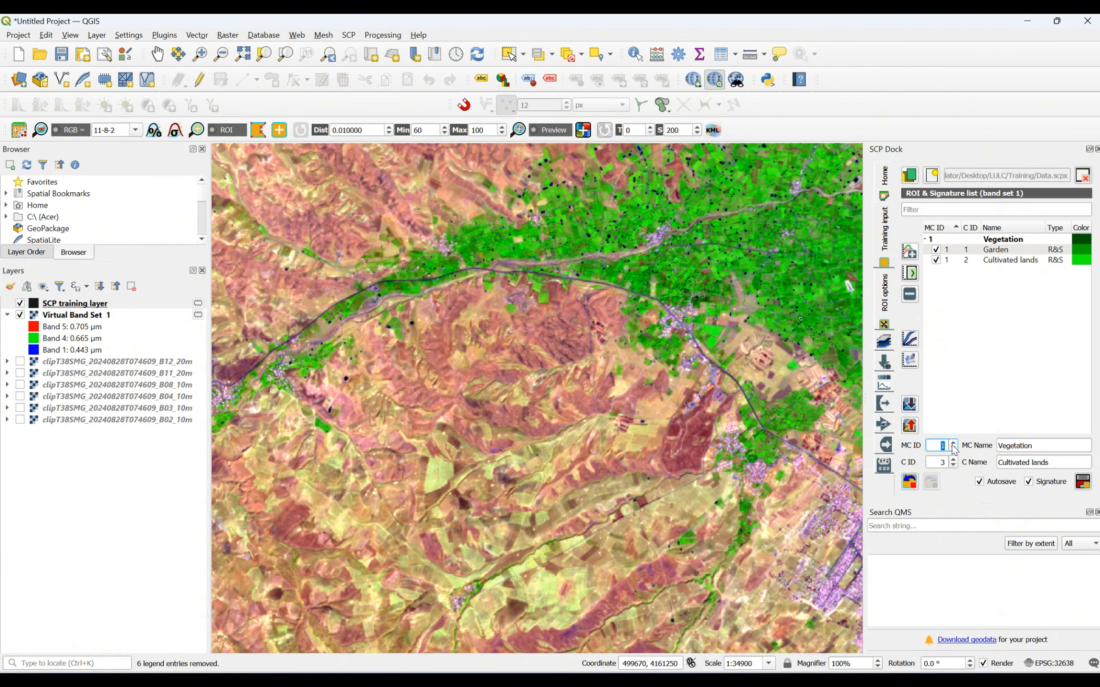
{"action": "type", "text": "2"}
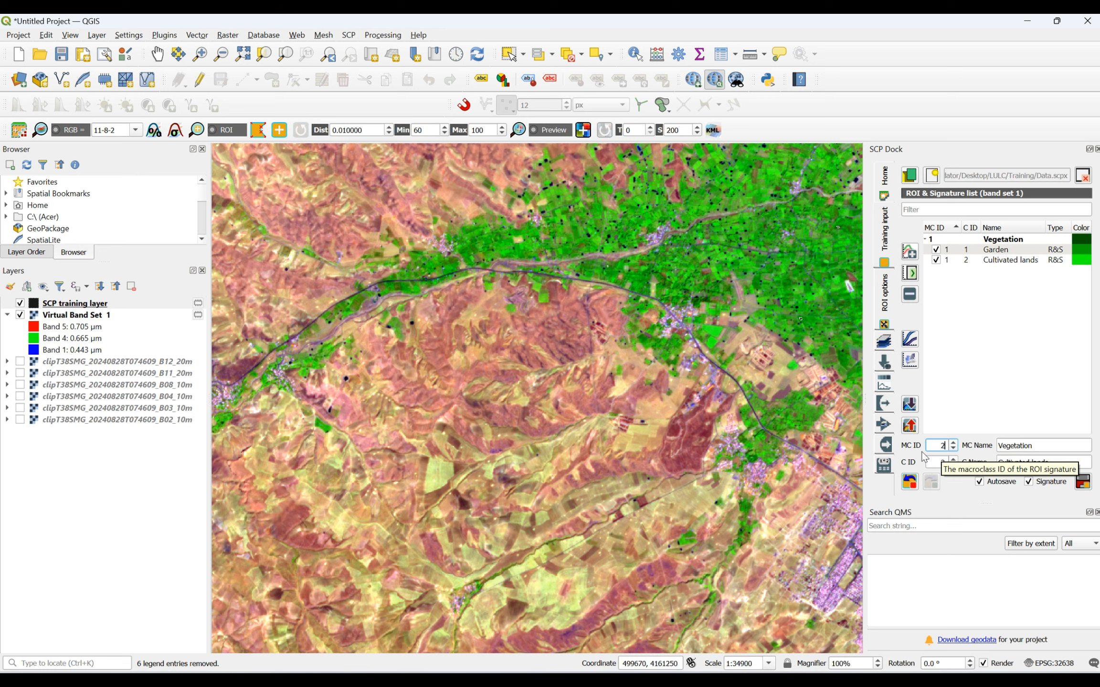
{"action": "double_click", "coordinate": [1007, 447]}
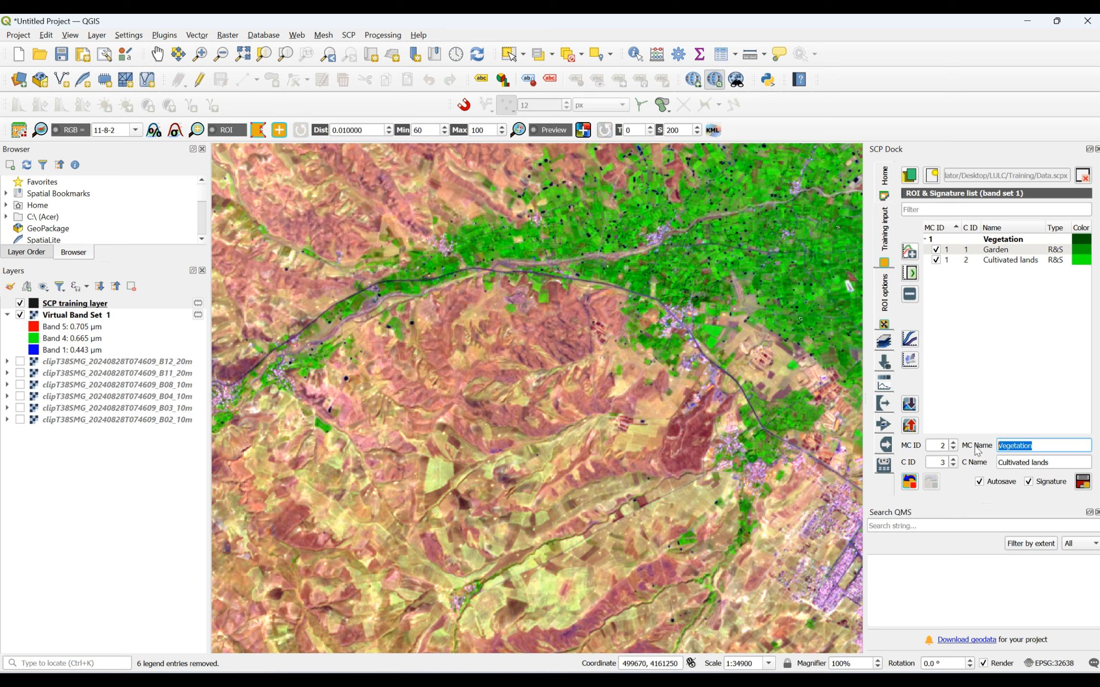
{"action": "type", "text": "Water"}
{"action": "left_click_drag", "start_coordinate": [1074, 461], "coordinate": [997, 462]}
{"action": "scroll", "coordinate": [855, 434], "scroll_direction": "down", "scroll_amount": 2}
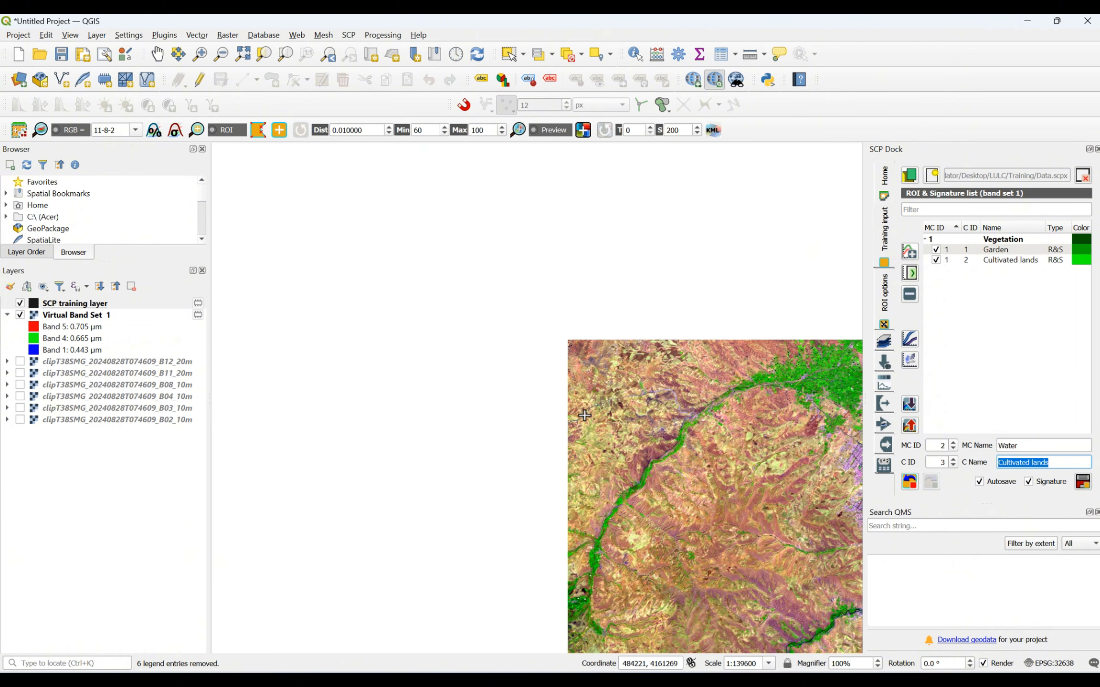
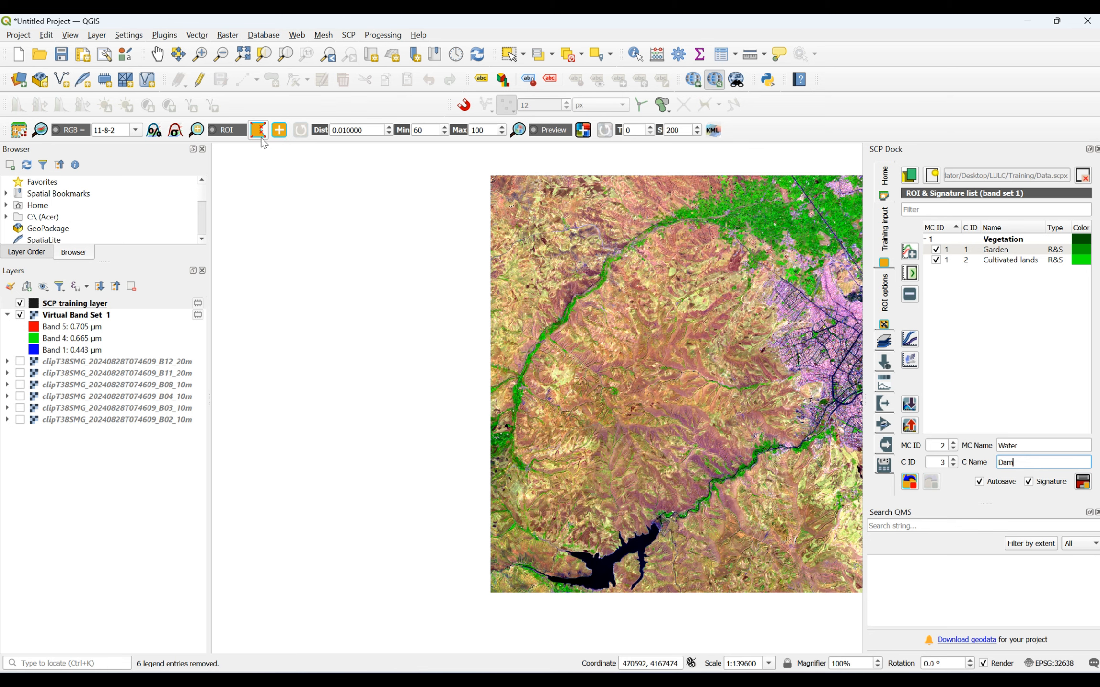
- Draw a four-sided training polygon on the open water in the reservoir's northeastern arm, near the dam
{"action": "scroll", "coordinate": [641, 590], "scroll_direction": "up", "scroll_amount": 3}
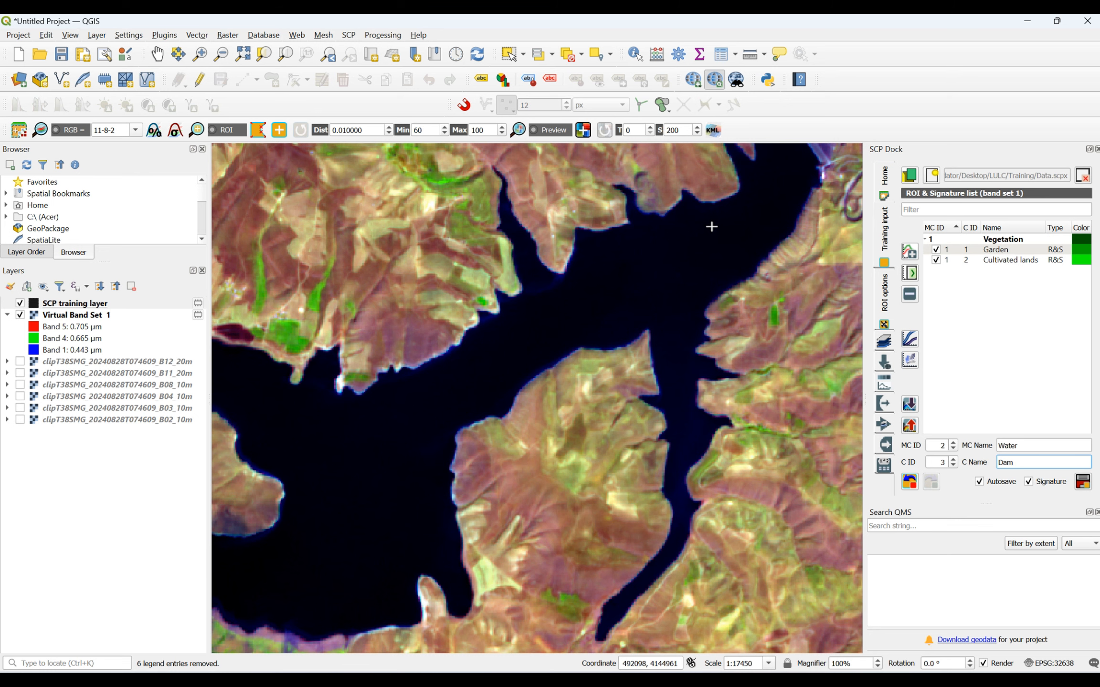
{"action": "left_click", "coordinate": [729, 266]}
{"action": "left_click", "coordinate": [653, 272]}
{"action": "left_click", "coordinate": [647, 235]}
{"action": "right_click", "coordinate": [711, 220]}
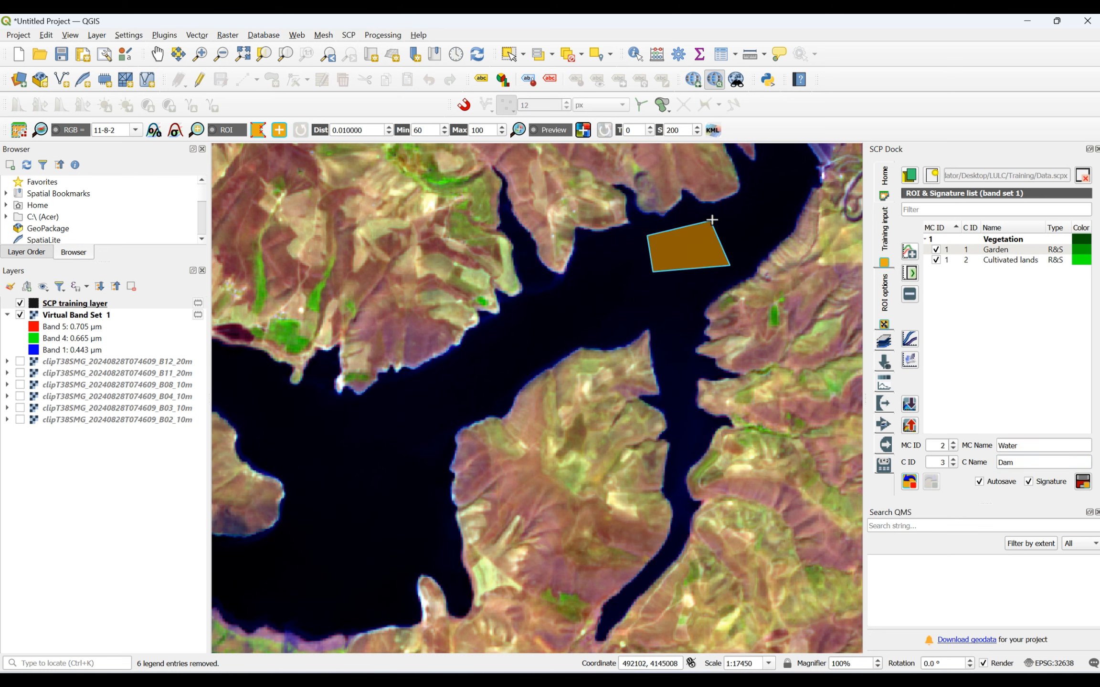
- Draw a large five-sided training polygon on the wide central basin of the reservoir
{"action": "left_click", "coordinate": [406, 430]}
{"action": "left_click", "coordinate": [422, 527]}
{"action": "left_click", "coordinate": [348, 572]}
{"action": "left_click", "coordinate": [323, 563]}
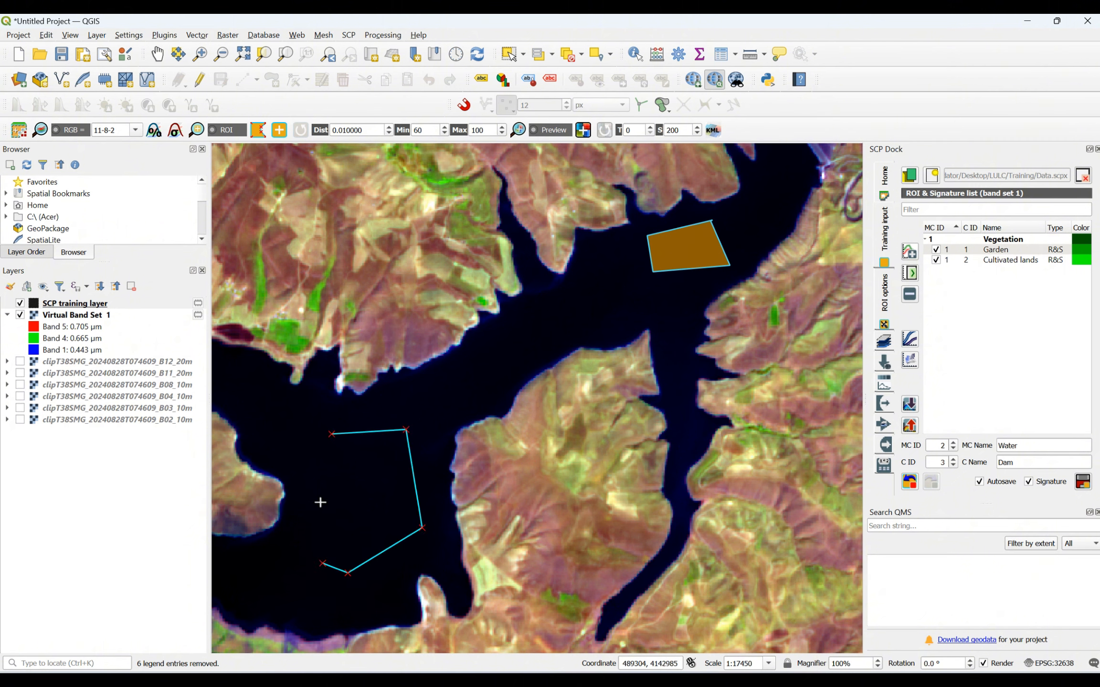
{"action": "right_click", "coordinate": [333, 439]}
- Draw a narrow four-sided training polygon on the water of the reservoir's southwestern arm
{"action": "scroll", "coordinate": [662, 341], "scroll_direction": "down", "scroll_amount": 3}
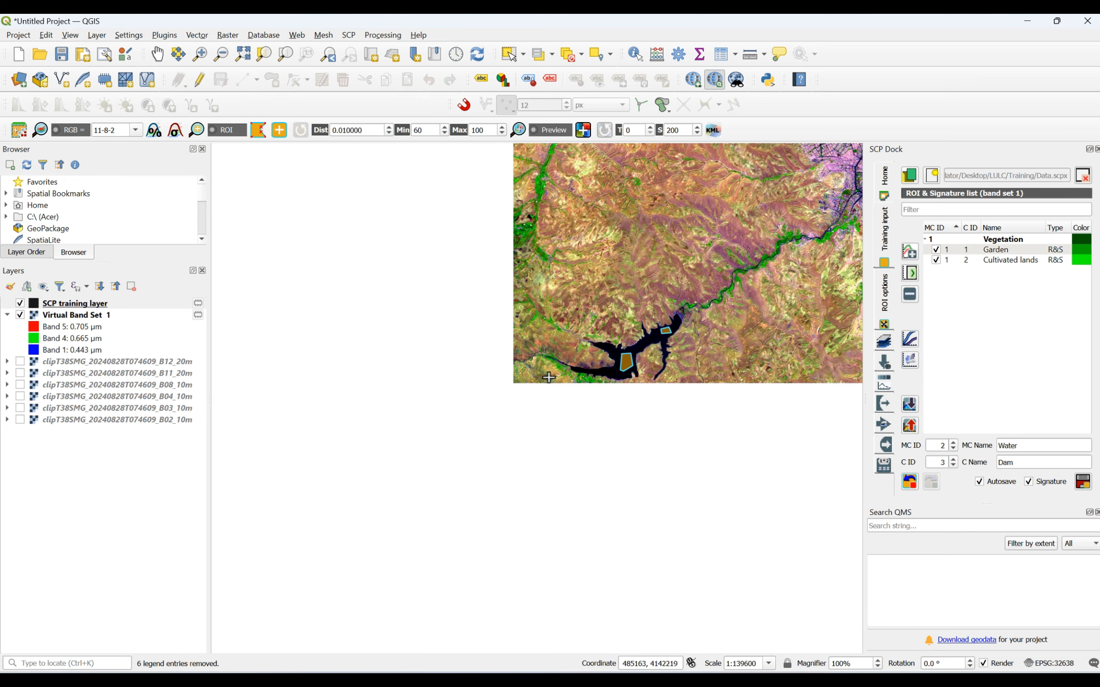
{"action": "scroll", "coordinate": [611, 376], "scroll_direction": "up", "scroll_amount": 3}
{"action": "left_click", "coordinate": [617, 307]}
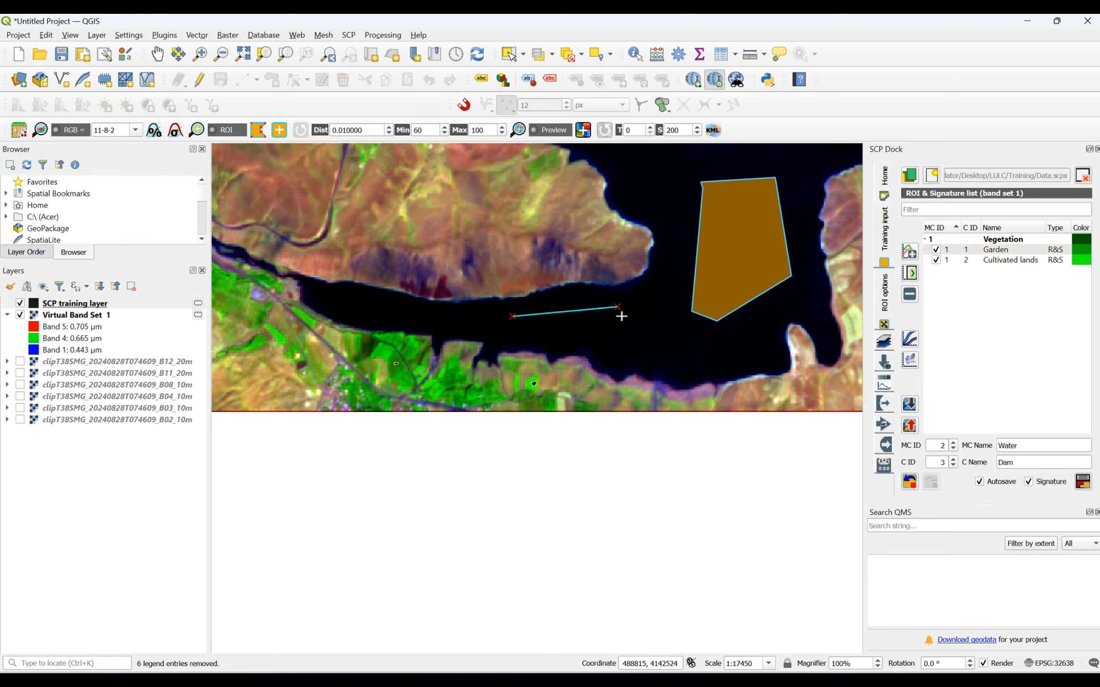
{"action": "left_click", "coordinate": [634, 338]}
{"action": "left_click", "coordinate": [563, 338]}
{"action": "right_click", "coordinate": [510, 316]}
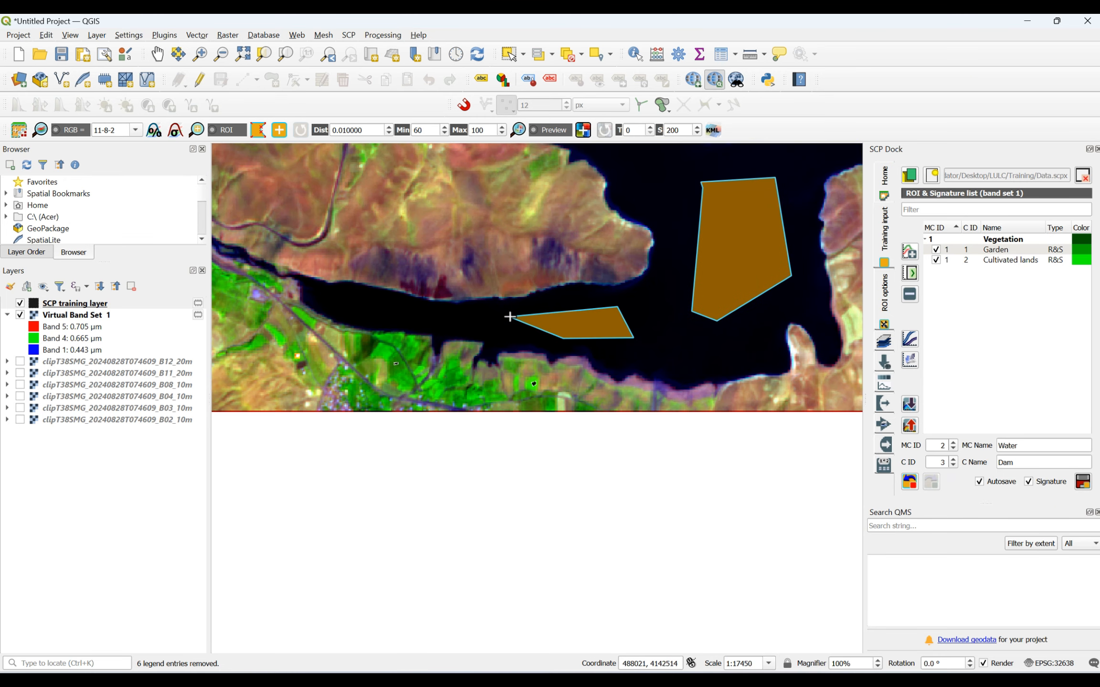
- Draw an elongated four-sided training polygon along the channel between the reservoir's central basin and its northeastern arm
{"action": "scroll", "coordinate": [525, 318], "scroll_direction": "down", "scroll_amount": 4}
{"action": "scroll", "coordinate": [453, 366], "scroll_direction": "up", "scroll_amount": 4}
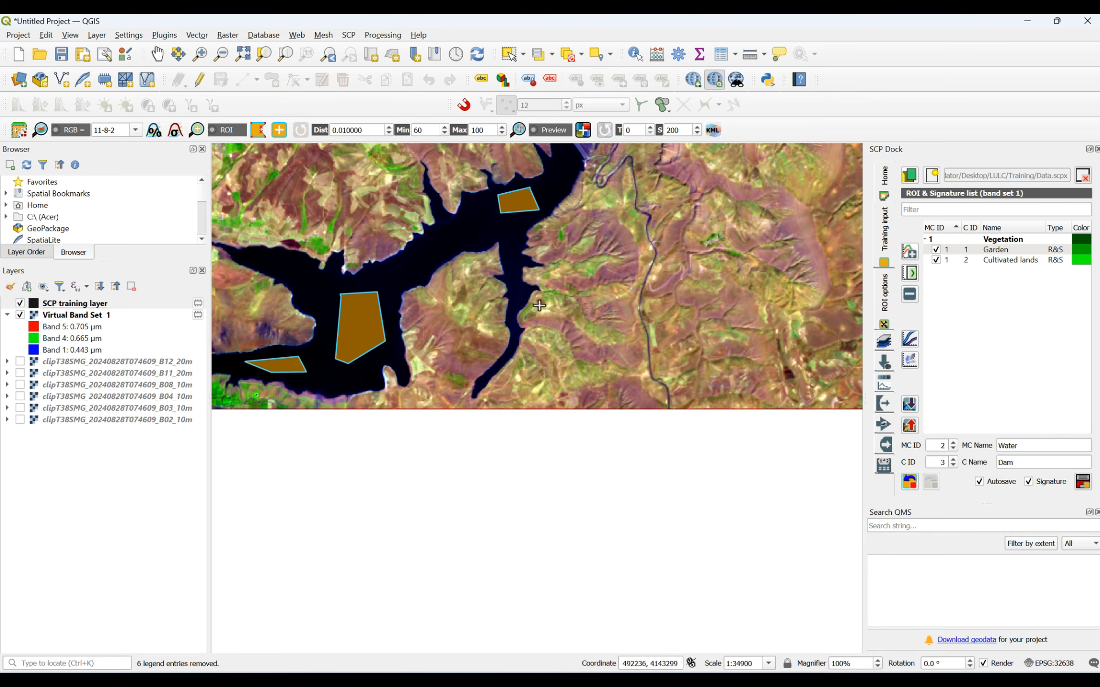
{"action": "scroll", "coordinate": [422, 245], "scroll_direction": "down", "scroll_amount": 2}
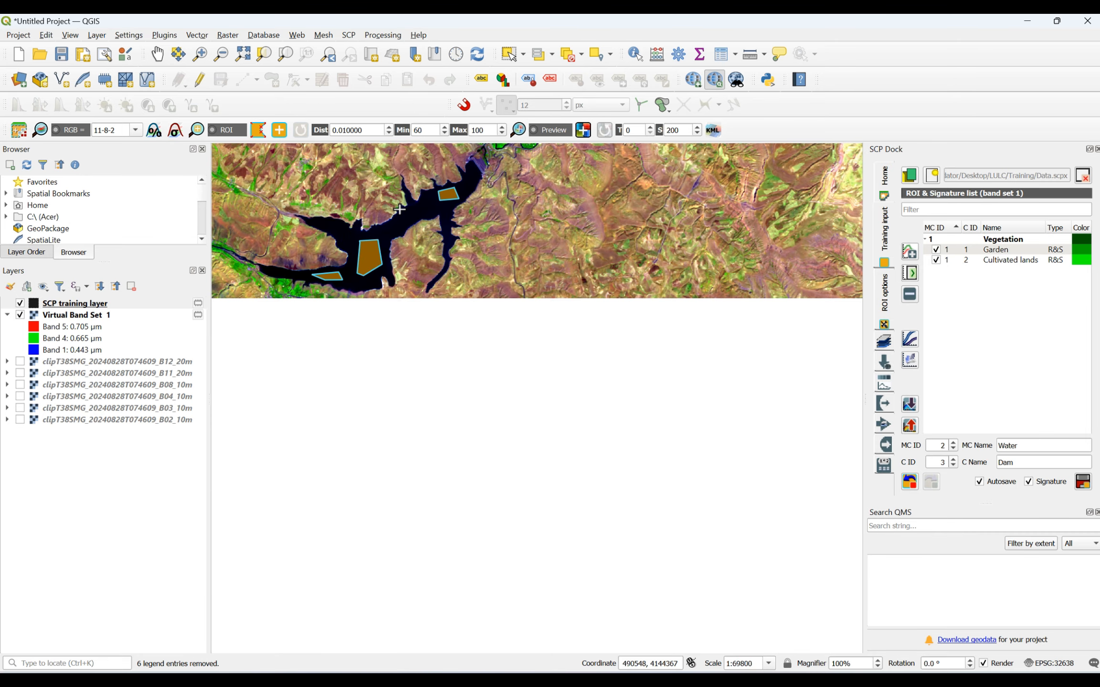
{"action": "scroll", "coordinate": [386, 227], "scroll_direction": "up", "scroll_amount": 2}
{"action": "left_click", "coordinate": [459, 219]}
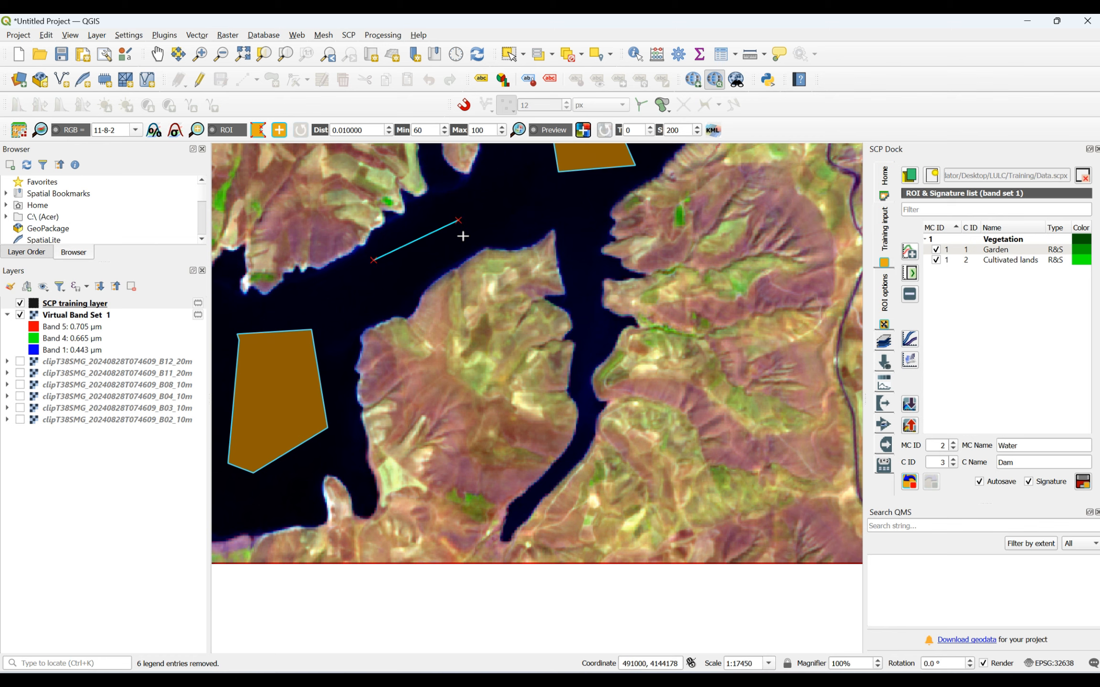
{"action": "left_click", "coordinate": [465, 238]}
{"action": "left_click", "coordinate": [390, 283]}
{"action": "right_click", "coordinate": [377, 261]}
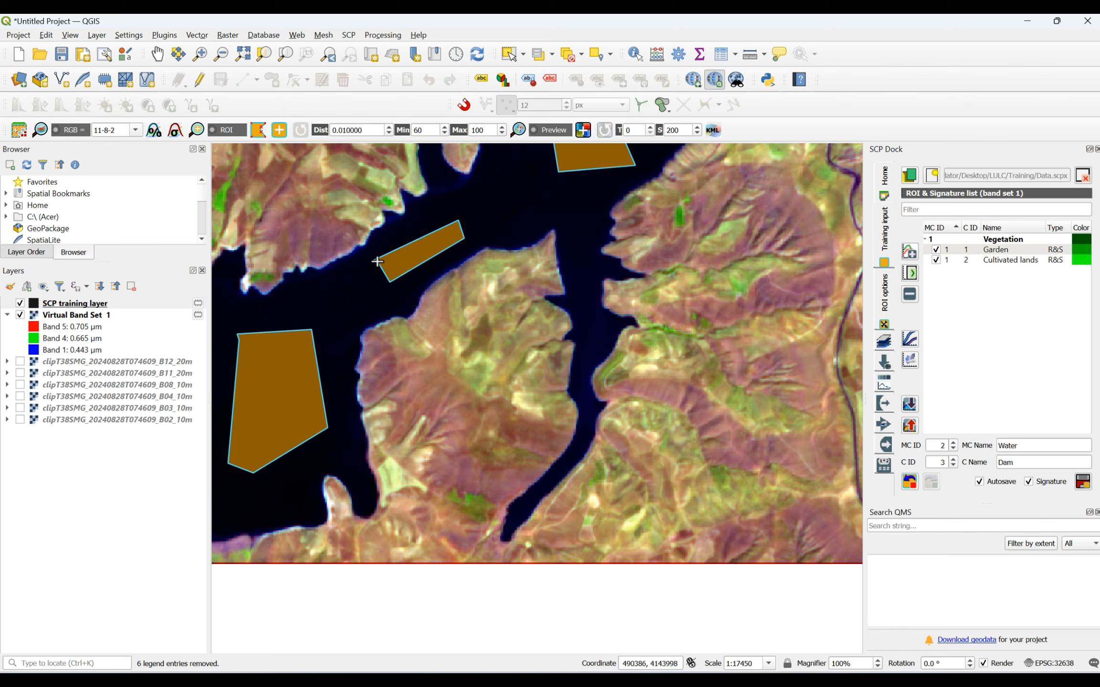
- Examine the urban area and the river valley downstream of the dam for further water bodies
{"action": "scroll", "coordinate": [477, 324], "scroll_direction": "down", "scroll_amount": 4}
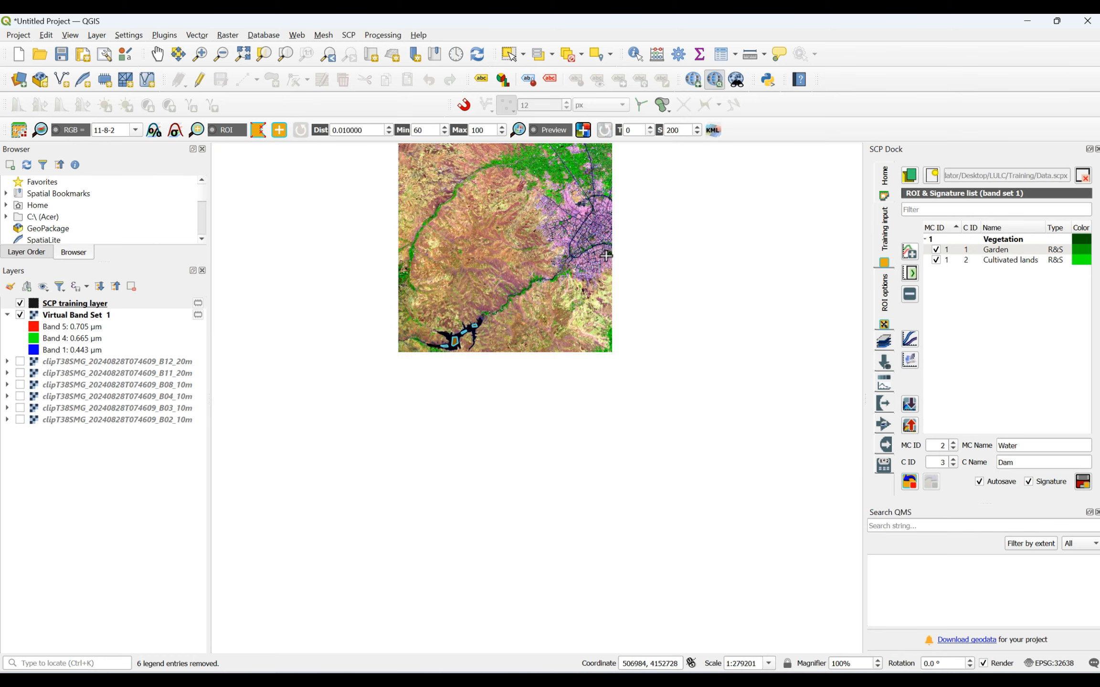
{"action": "scroll", "coordinate": [590, 218], "scroll_direction": "up", "scroll_amount": 3}
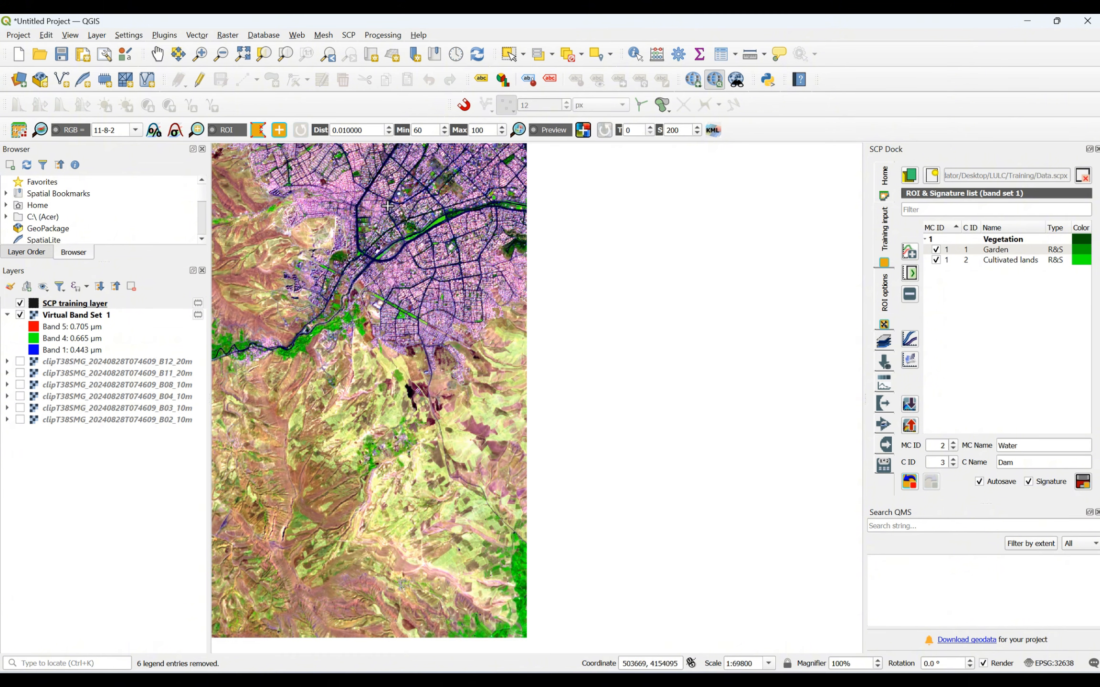
{"action": "scroll", "coordinate": [382, 164], "scroll_direction": "up", "scroll_amount": 1}
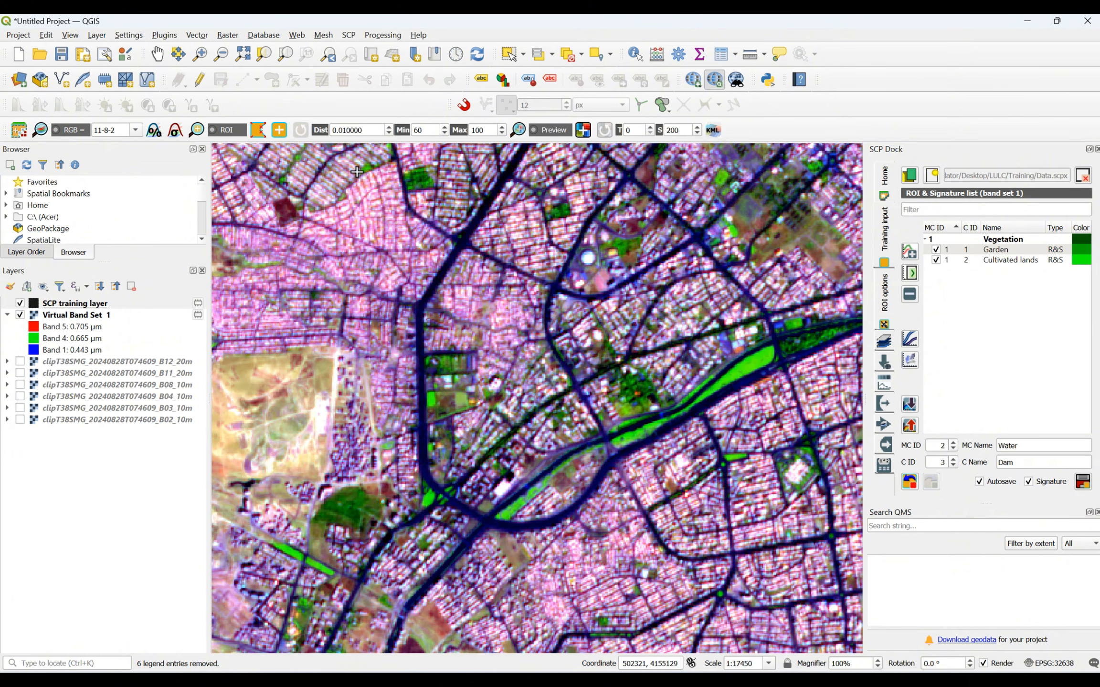
{"action": "scroll", "coordinate": [518, 389], "scroll_direction": "down", "scroll_amount": 2}
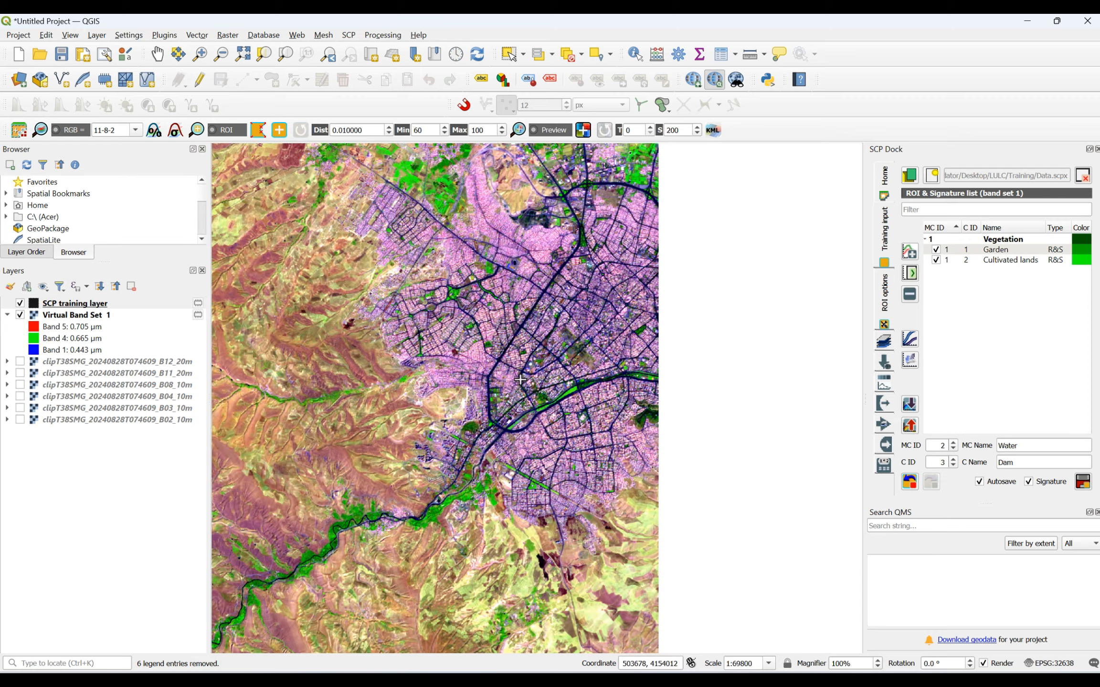
{"action": "scroll", "coordinate": [592, 215], "scroll_direction": "up", "scroll_amount": 2}
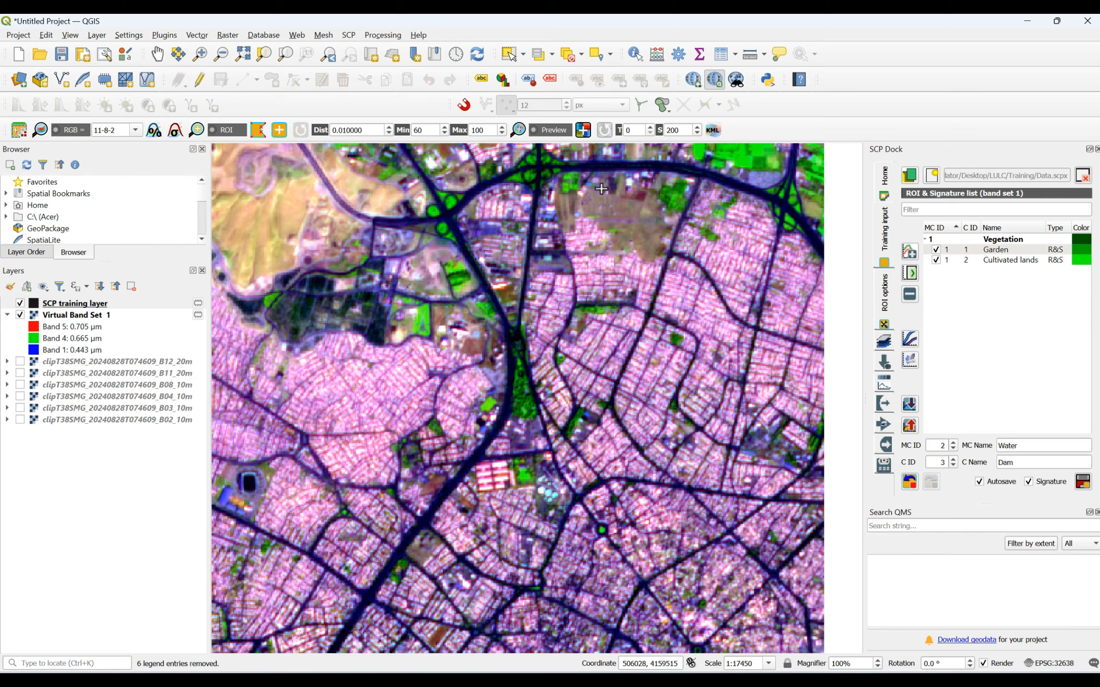
{"action": "scroll", "coordinate": [599, 190], "scroll_direction": "down", "scroll_amount": 2}
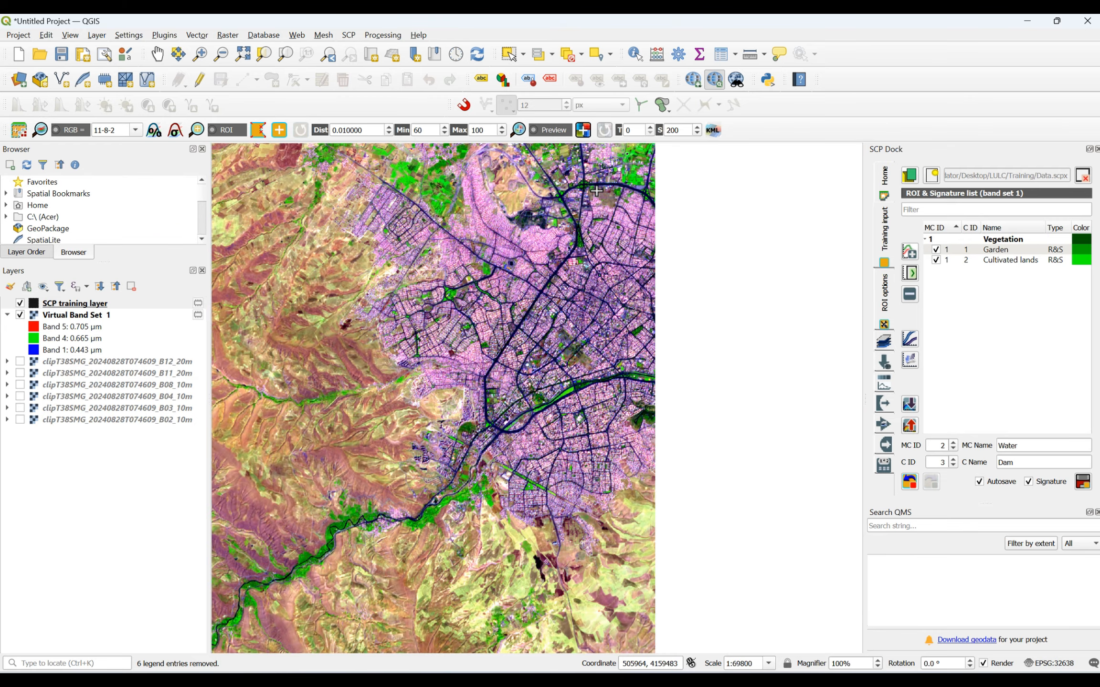
{"action": "scroll", "coordinate": [618, 185], "scroll_direction": "down", "scroll_amount": 2}
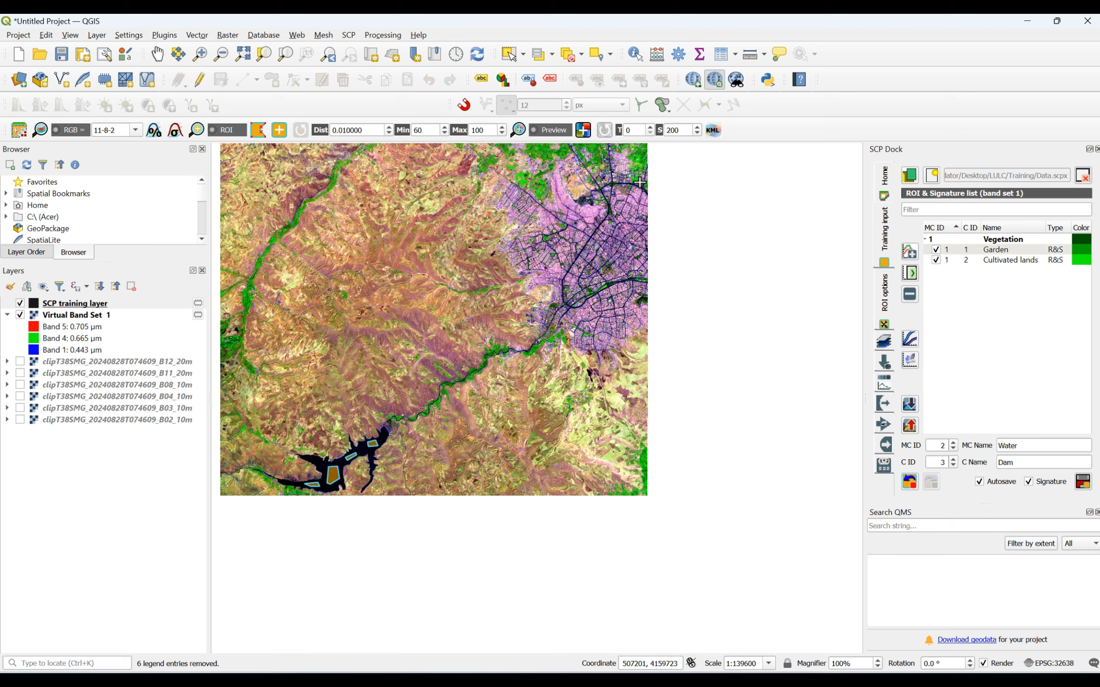
{"action": "scroll", "coordinate": [524, 289], "scroll_direction": "up", "scroll_amount": 2}
{"action": "scroll", "coordinate": [530, 241], "scroll_direction": "up", "scroll_amount": 3}
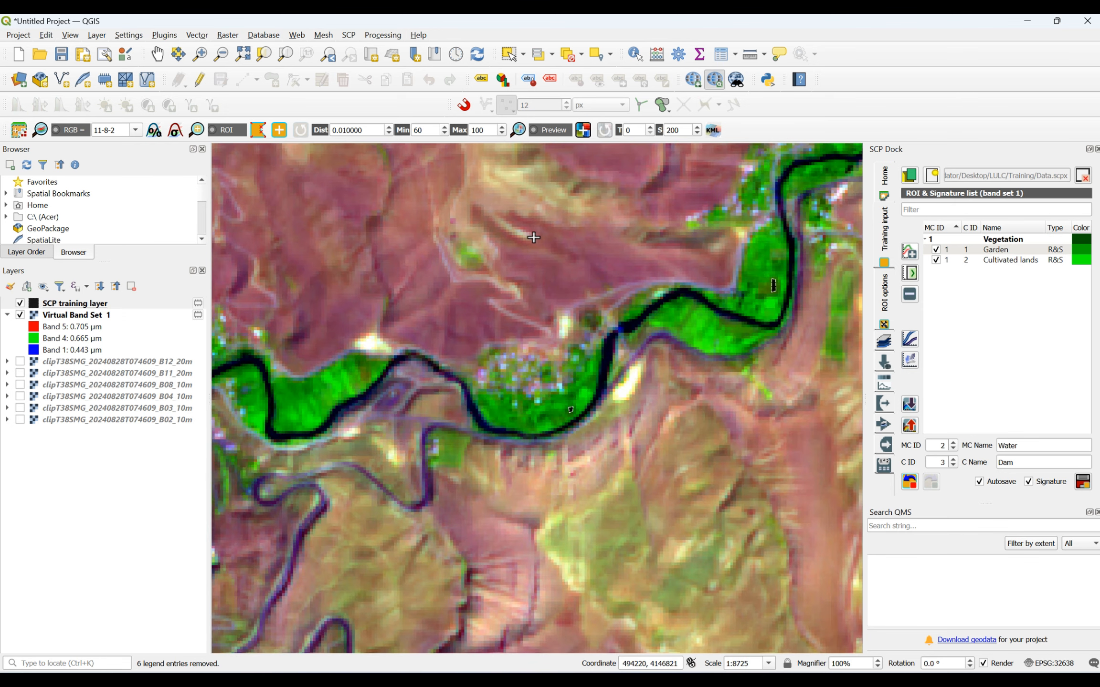
{"action": "scroll", "coordinate": [532, 239], "scroll_direction": "down", "scroll_amount": 3}
{"action": "scroll", "coordinate": [469, 267], "scroll_direction": "up", "scroll_amount": 3}
{"action": "scroll", "coordinate": [415, 389], "scroll_direction": "down", "scroll_amount": 2}
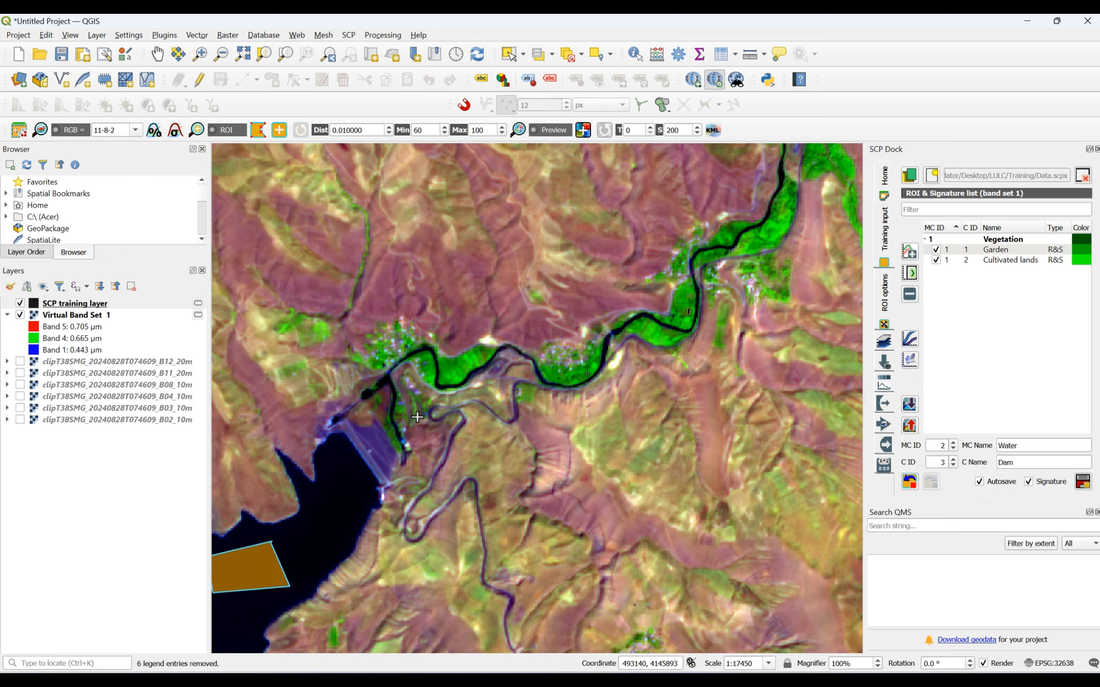
{"action": "scroll", "coordinate": [429, 393], "scroll_direction": "up", "scroll_amount": 2}
{"action": "scroll", "coordinate": [428, 393], "scroll_direction": "down", "scroll_amount": 3}
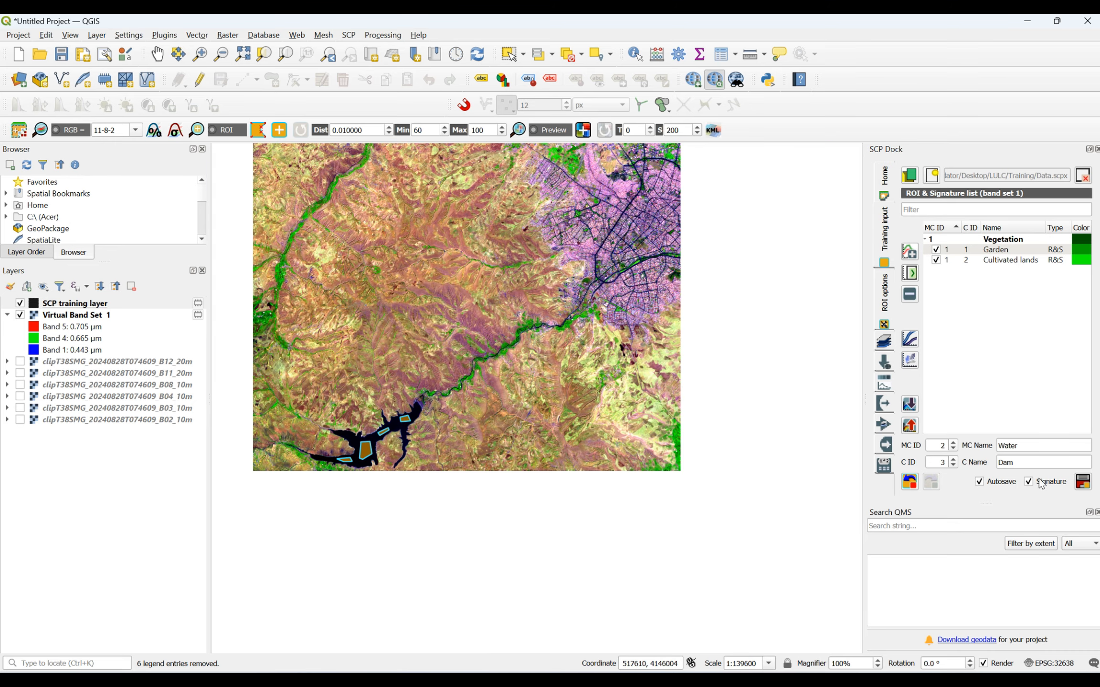
- Save the reservoir polygons as the Dam training ROI with its signature, and set the class name to River for class ID 4
{"action": "left_click", "coordinate": [1083, 483]}
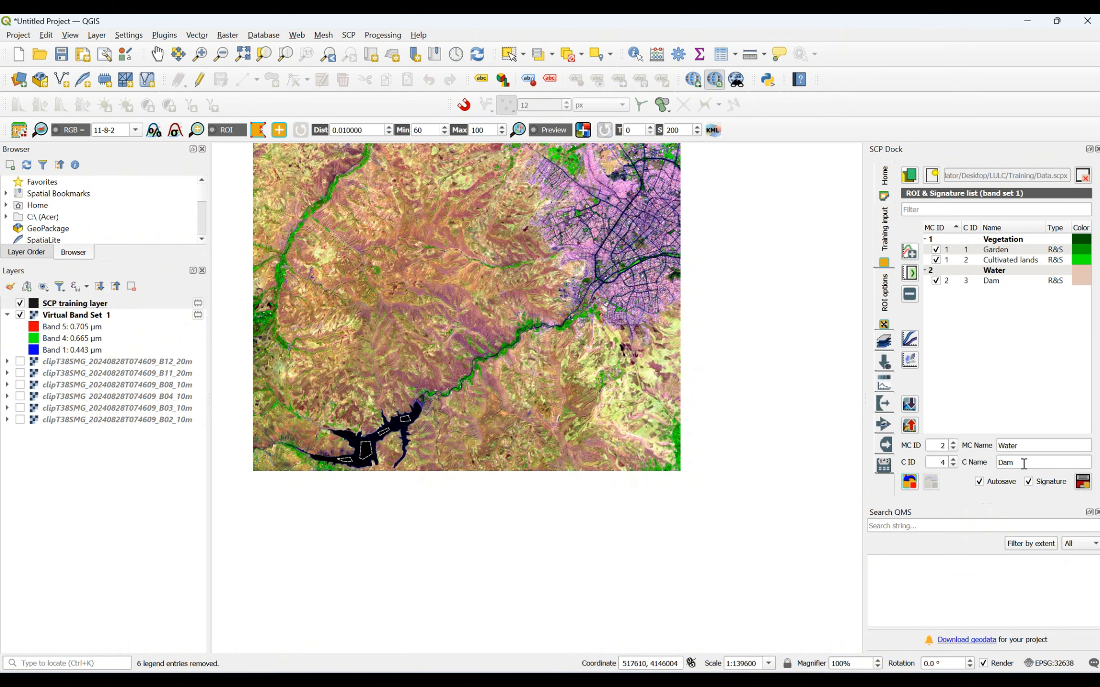
{"action": "scroll", "coordinate": [530, 354], "scroll_direction": "up", "scroll_amount": 1}
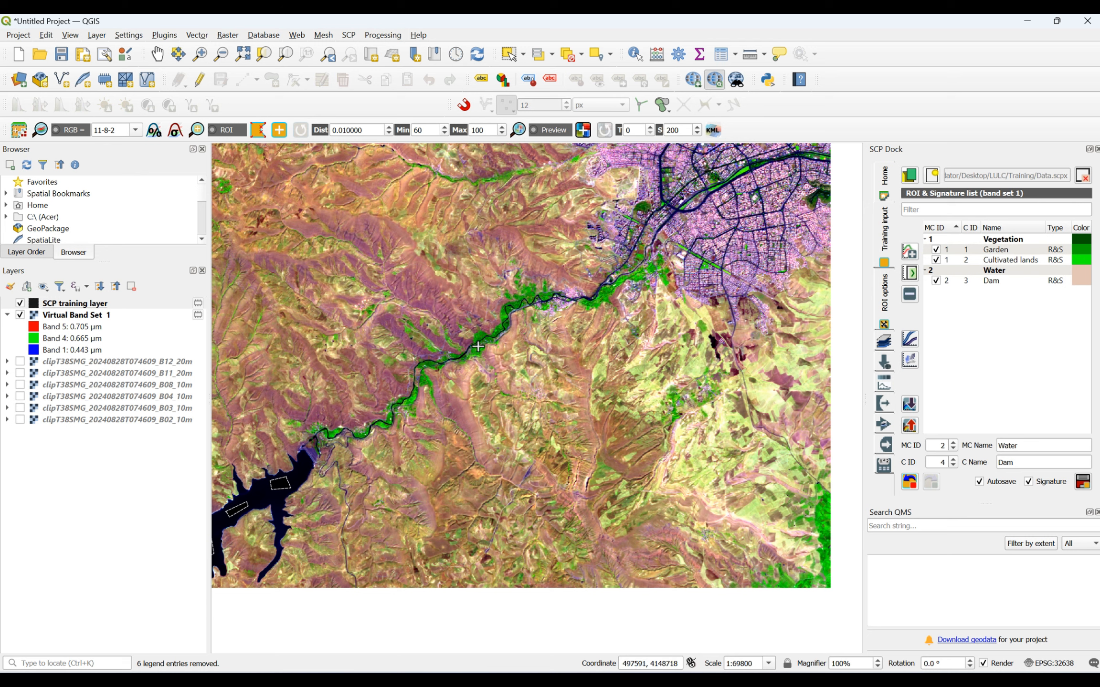
{"action": "left_click_drag", "start_coordinate": [1031, 462], "coordinate": [987, 459]}
{"action": "type", "text": "River"}
- Draw a narrow four-sided training polygon inside the dark river pixels on the straight stretch midway along the river valley
{"action": "scroll", "coordinate": [426, 380], "scroll_direction": "up", "scroll_amount": 2}
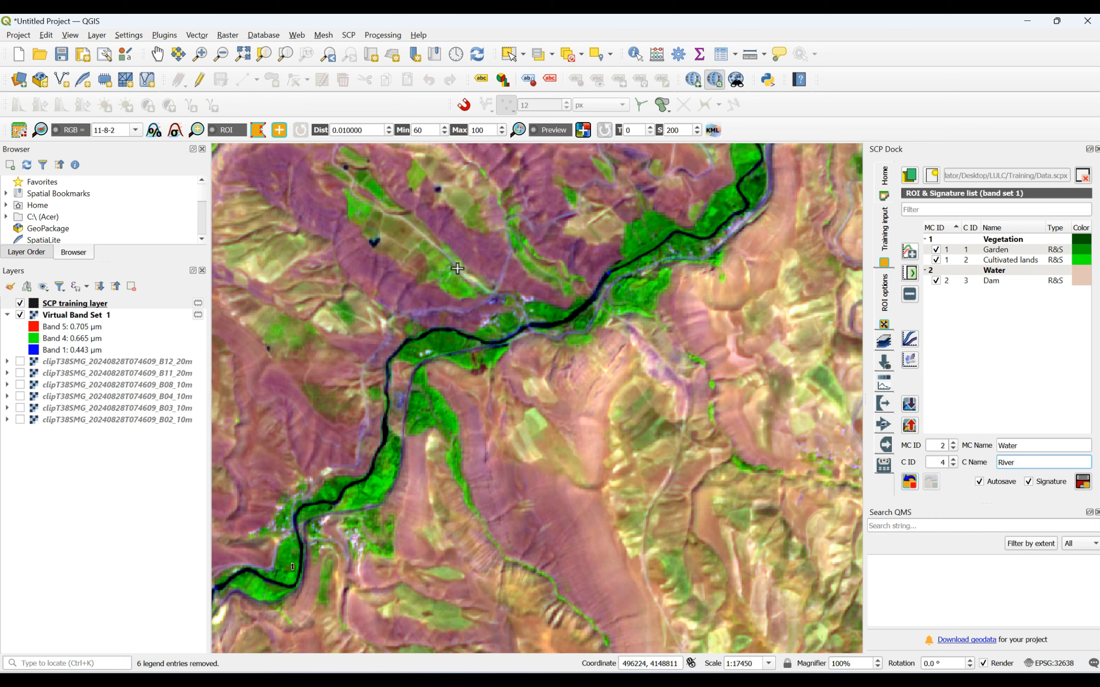
{"action": "scroll", "coordinate": [530, 328], "scroll_direction": "up", "scroll_amount": 3}
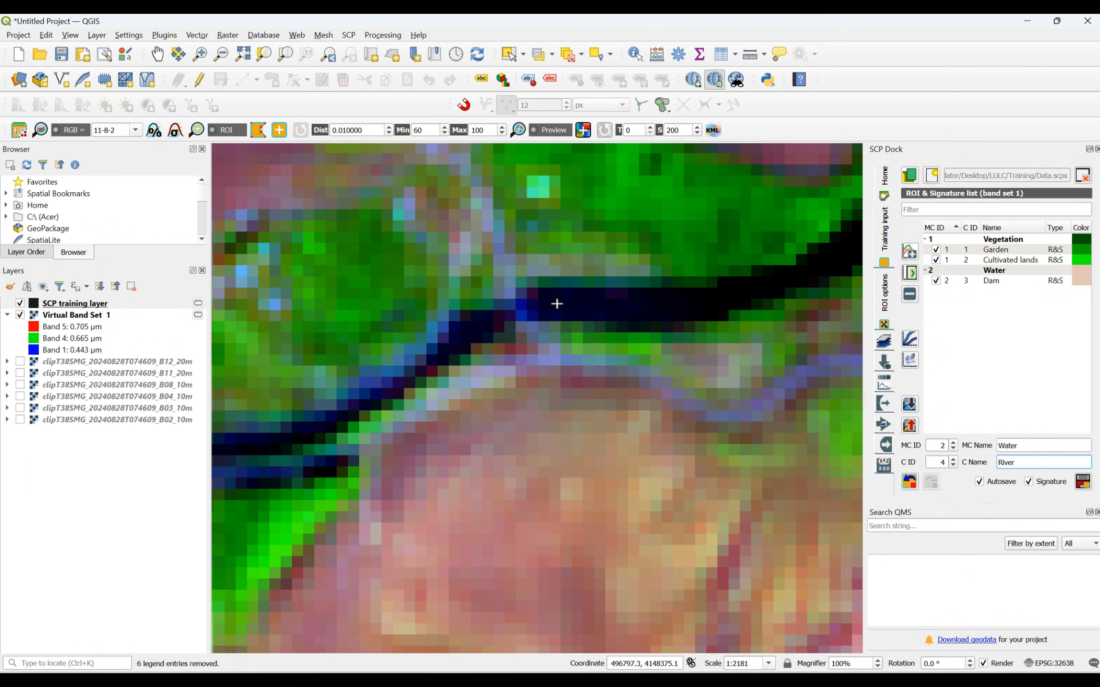
{"action": "scroll", "coordinate": [556, 303], "scroll_direction": "up", "scroll_amount": 1}
{"action": "left_click", "coordinate": [567, 284]}
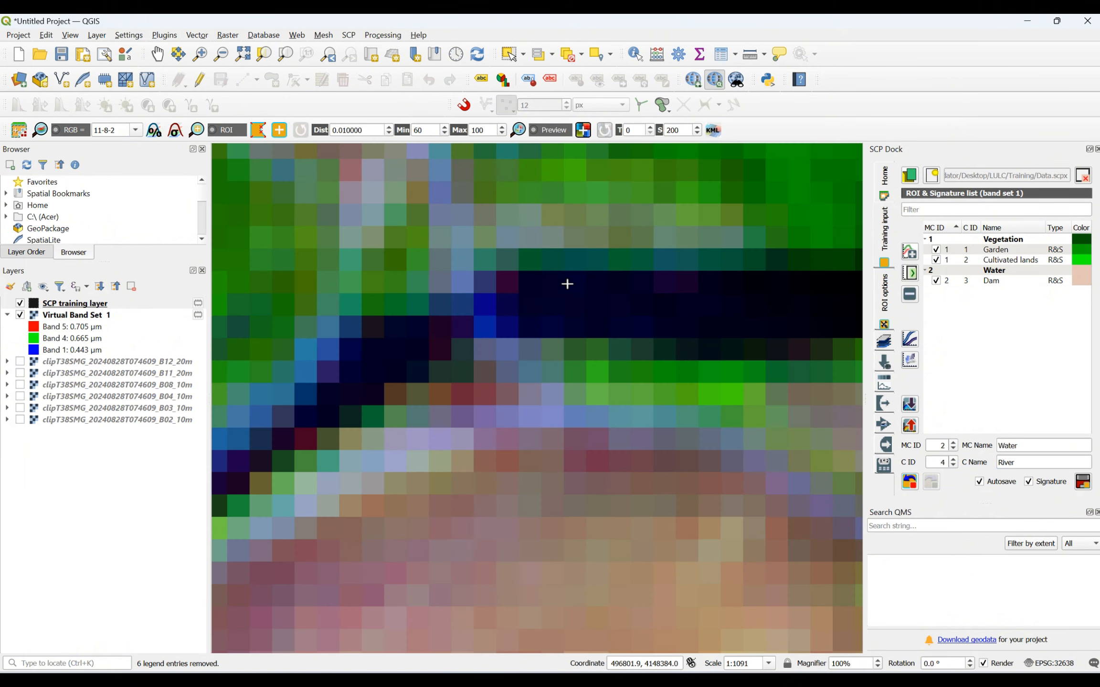
{"action": "left_click", "coordinate": [678, 281]}
{"action": "left_click", "coordinate": [701, 311]}
{"action": "left_click", "coordinate": [563, 315]}
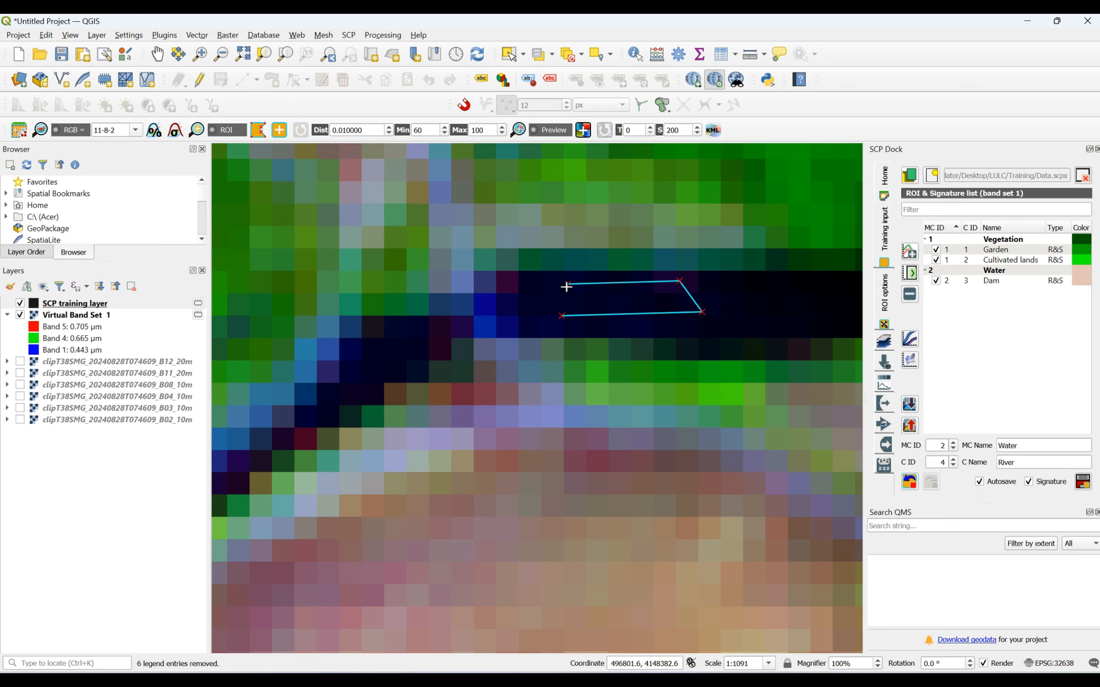
{"action": "right_click", "coordinate": [567, 287]}
- Draw a five-sided training polygon on the dark river pixels at the crest of the northward bend farther downstream
{"action": "scroll", "coordinate": [499, 395], "scroll_direction": "down", "scroll_amount": 5}
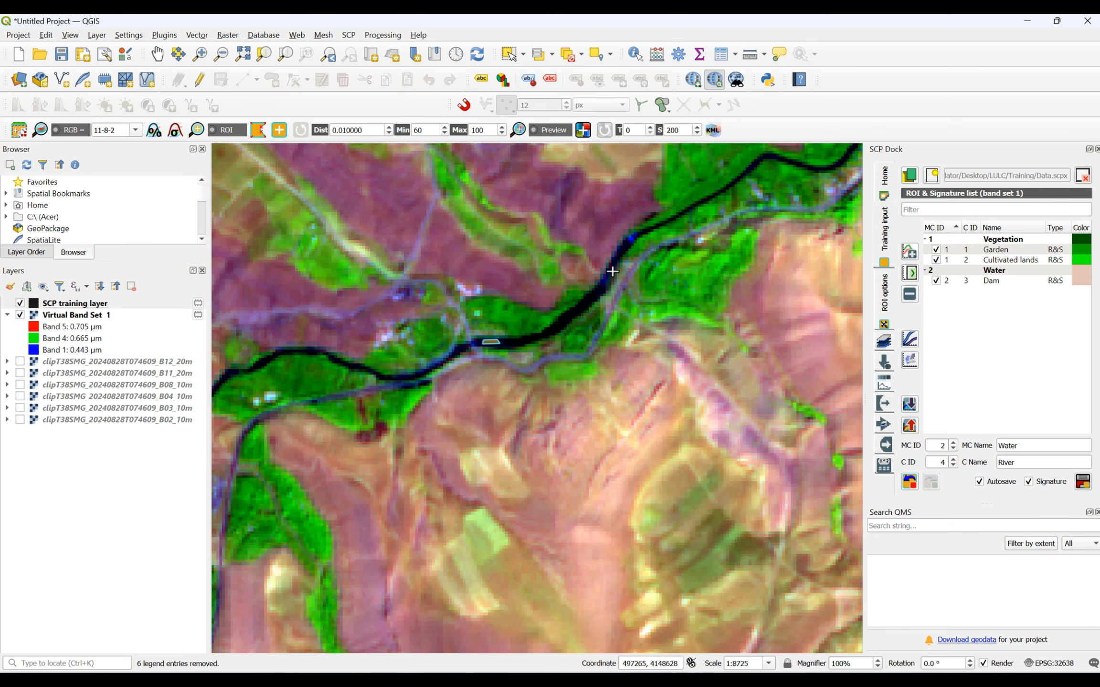
{"action": "scroll", "coordinate": [644, 274], "scroll_direction": "up", "scroll_amount": 4}
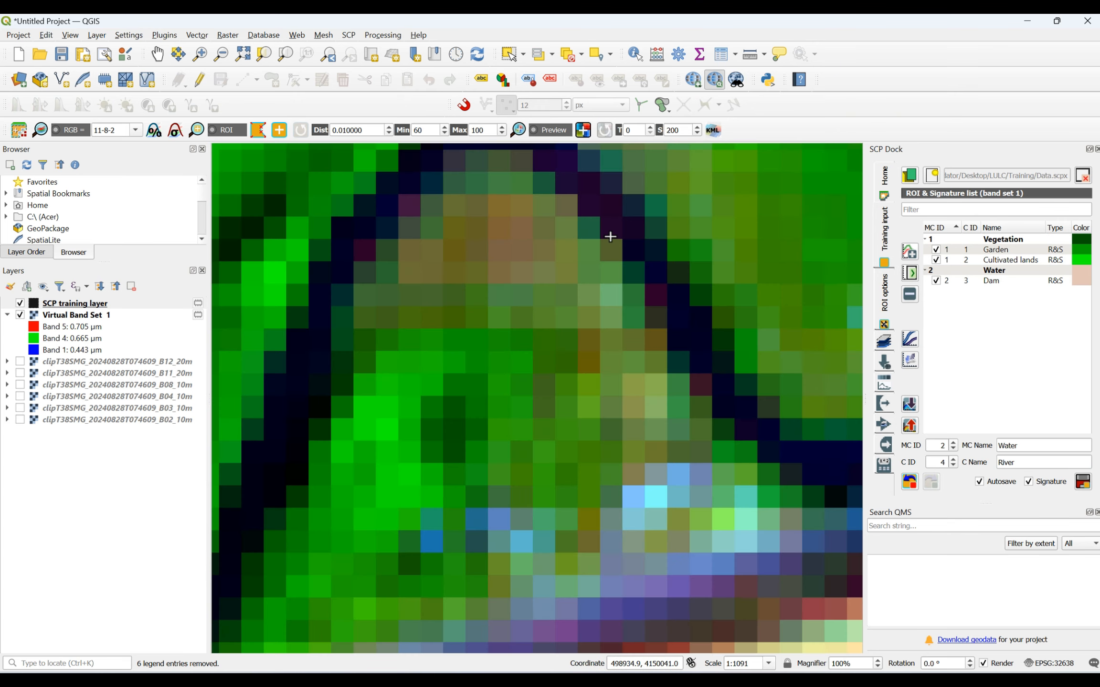
{"action": "scroll", "coordinate": [547, 174], "scroll_direction": "up", "scroll_amount": 2}
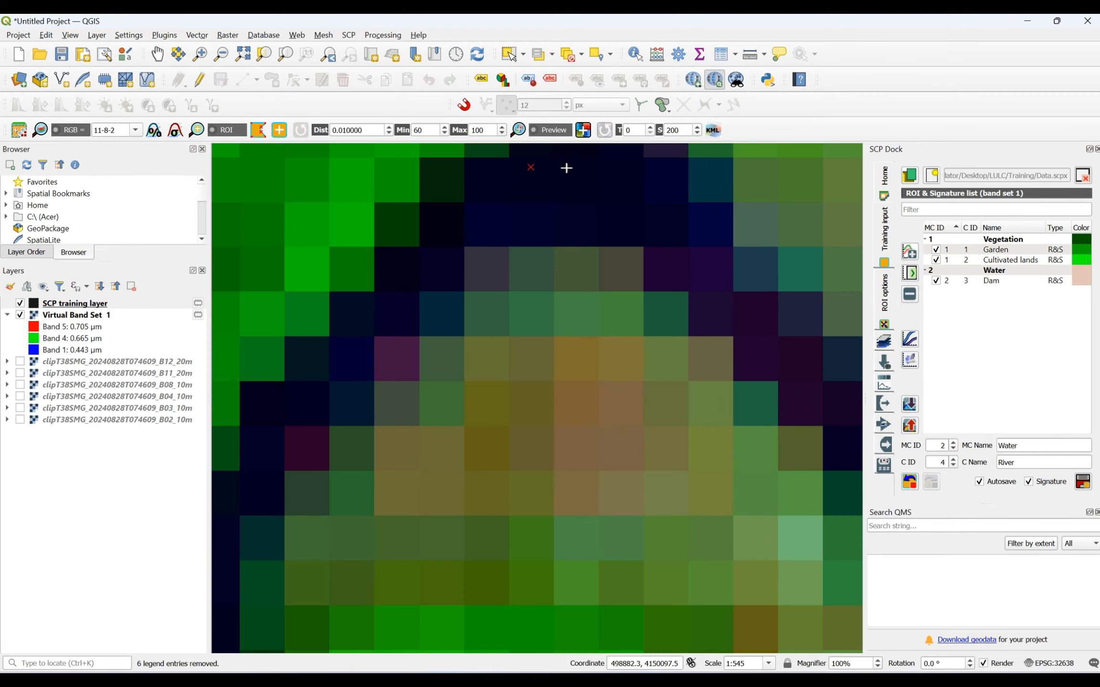
{"action": "left_click", "coordinate": [625, 174]}
{"action": "left_click", "coordinate": [694, 247]}
{"action": "left_click", "coordinate": [622, 224]}
{"action": "left_click", "coordinate": [554, 209]}
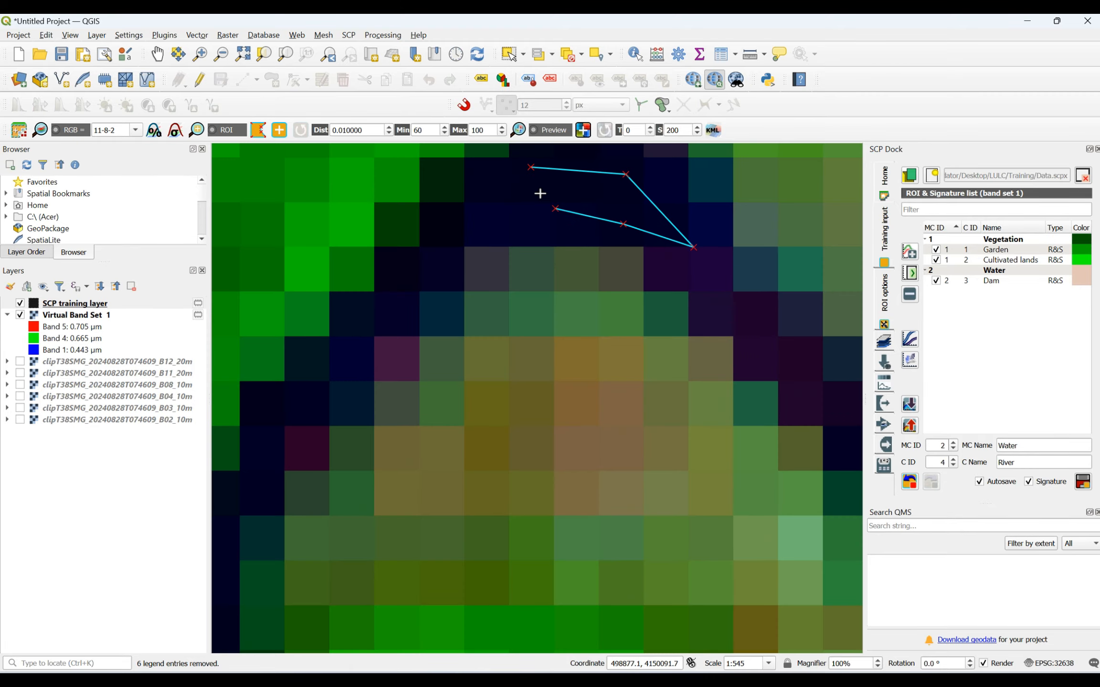
{"action": "right_click", "coordinate": [532, 167]}
- Draw a small five-sided training polygon on the river's slanting stretch just east of the previous bend
{"action": "scroll", "coordinate": [550, 212], "scroll_direction": "down", "scroll_amount": 3}
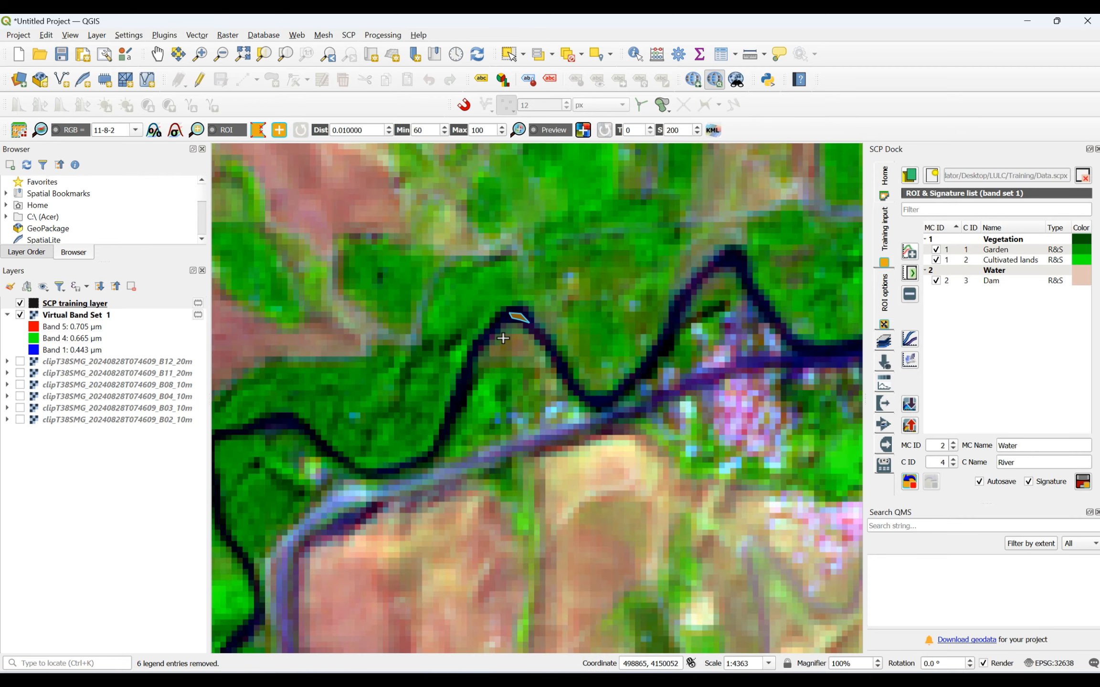
{"action": "scroll", "coordinate": [643, 363], "scroll_direction": "up", "scroll_amount": 2}
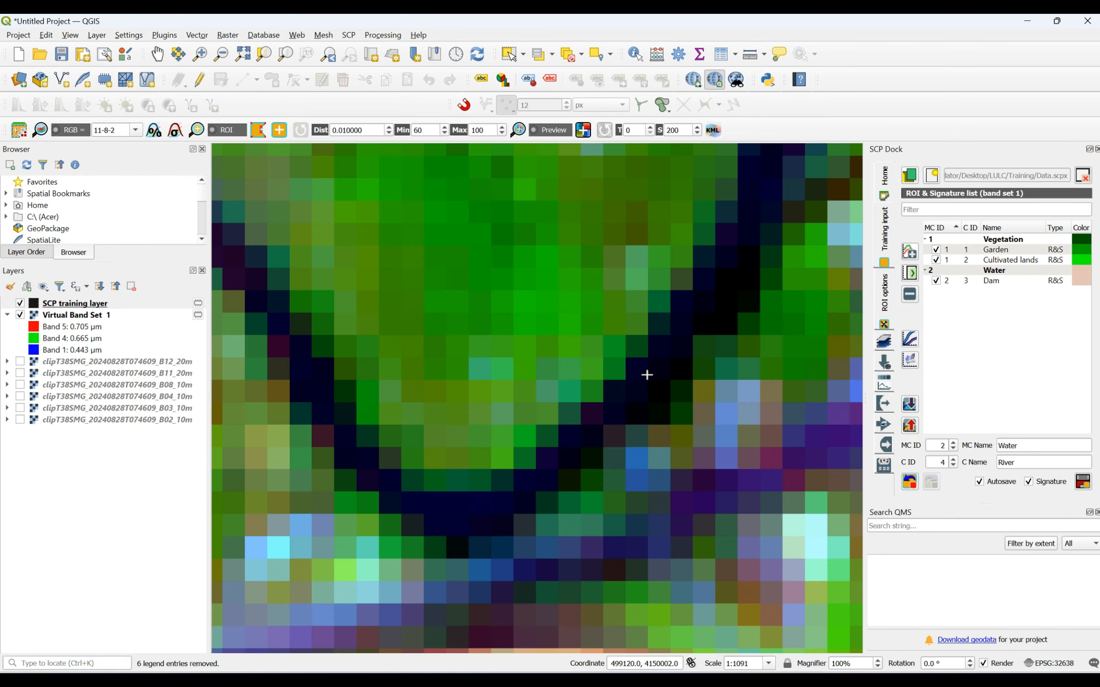
{"action": "left_click", "coordinate": [667, 352]}
{"action": "left_click", "coordinate": [676, 365]}
{"action": "left_click", "coordinate": [658, 391]}
{"action": "left_click", "coordinate": [630, 416]}
{"action": "right_click", "coordinate": [623, 392]}
- Draw a thin training polygon on the wide river stretch south of the built-up area, farther downstream
{"action": "scroll", "coordinate": [651, 428], "scroll_direction": "down", "scroll_amount": 4}
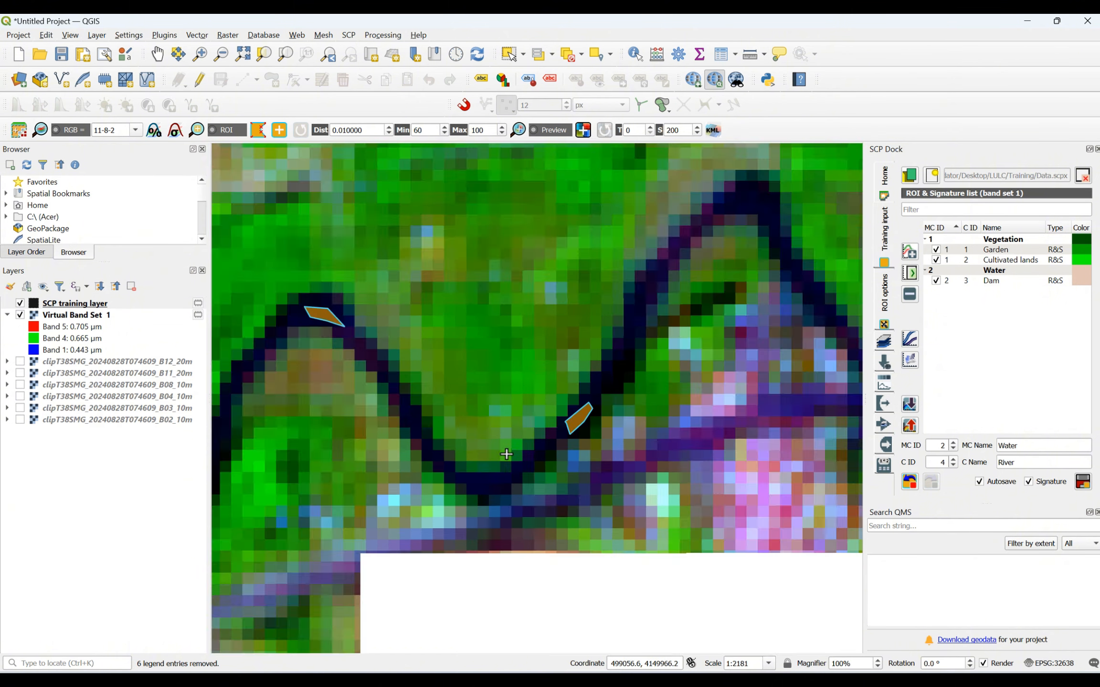
{"action": "scroll", "coordinate": [652, 428], "scroll_direction": "up", "scroll_amount": 3}
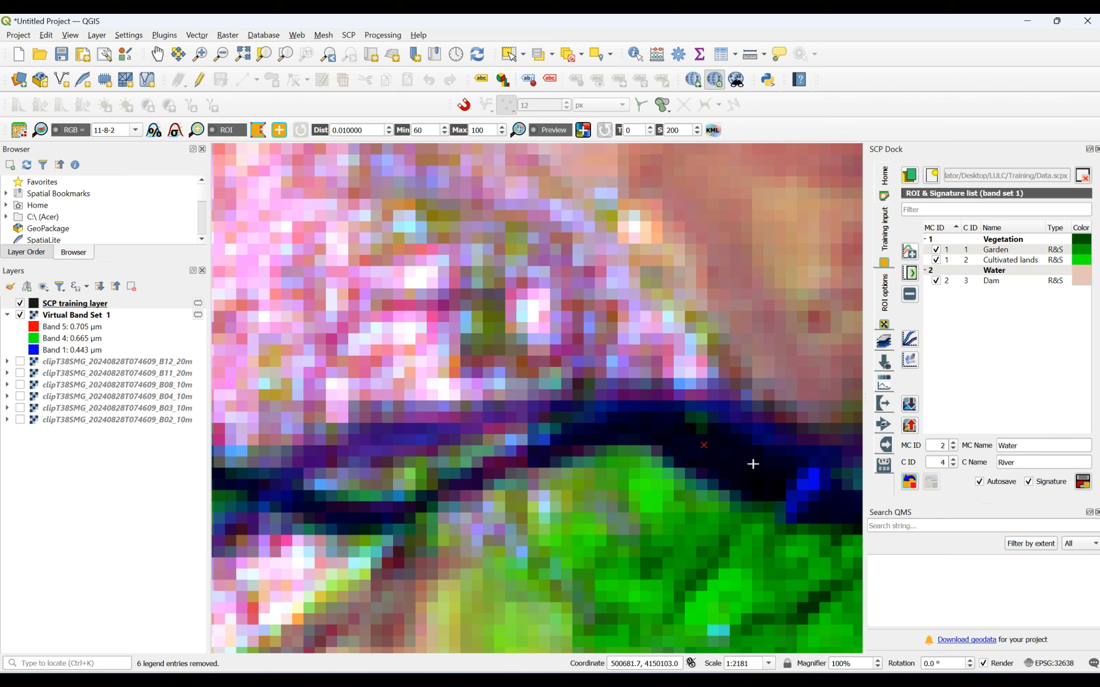
{"action": "left_click", "coordinate": [753, 463]}
{"action": "left_click", "coordinate": [748, 476]}
{"action": "right_click", "coordinate": [702, 448]}
{"action": "scroll", "coordinate": [630, 445], "scroll_direction": "down", "scroll_amount": 5}
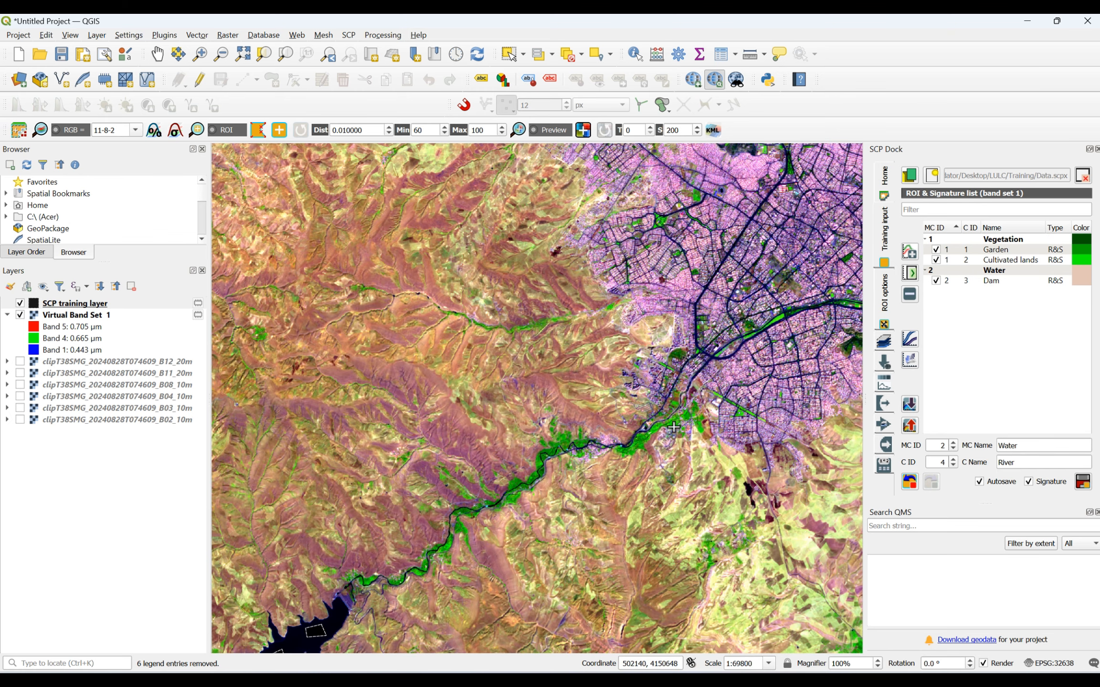
- Draw a narrow eight-sided training polygon in the dark pixels of a north–south river stretch upstream, closer to the dam
{"action": "scroll", "coordinate": [372, 578], "scroll_direction": "up", "scroll_amount": 2}
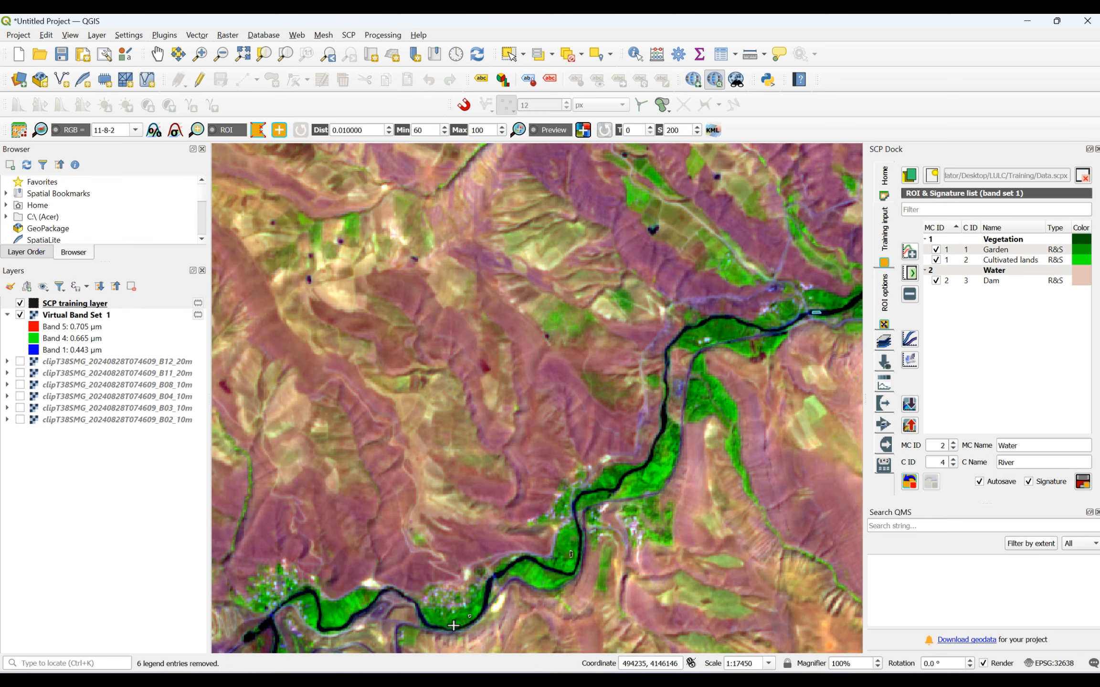
{"action": "scroll", "coordinate": [478, 611], "scroll_direction": "up", "scroll_amount": 3}
{"action": "scroll", "coordinate": [563, 498], "scroll_direction": "up", "scroll_amount": 1}
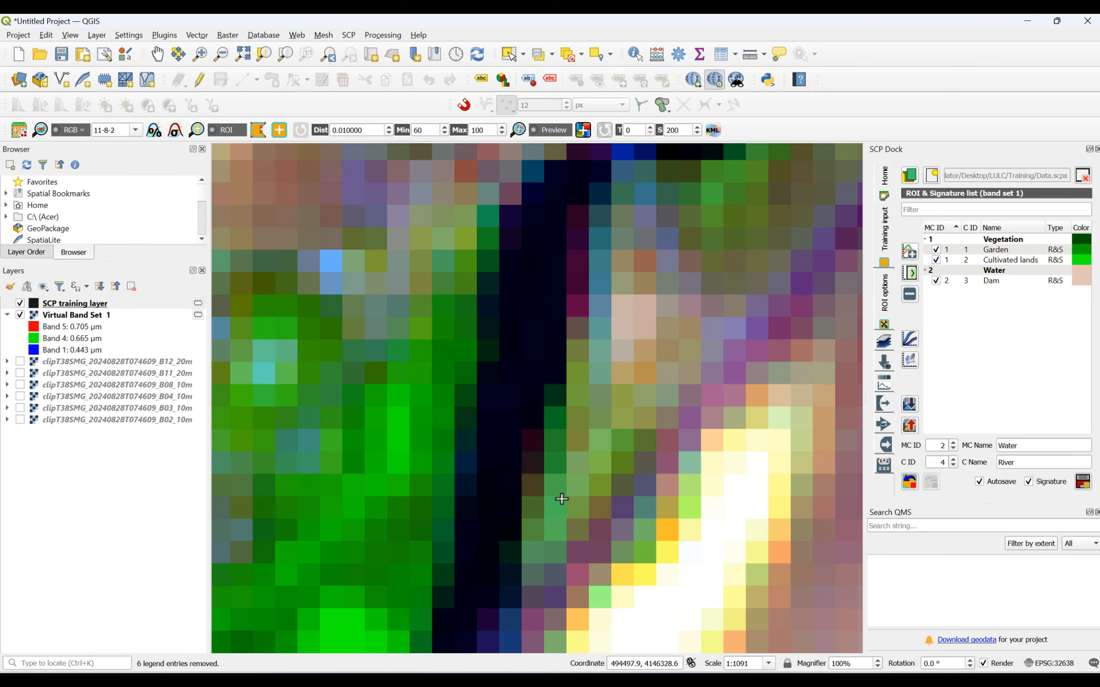
{"action": "left_click", "coordinate": [494, 392]}
{"action": "left_click", "coordinate": [517, 248]}
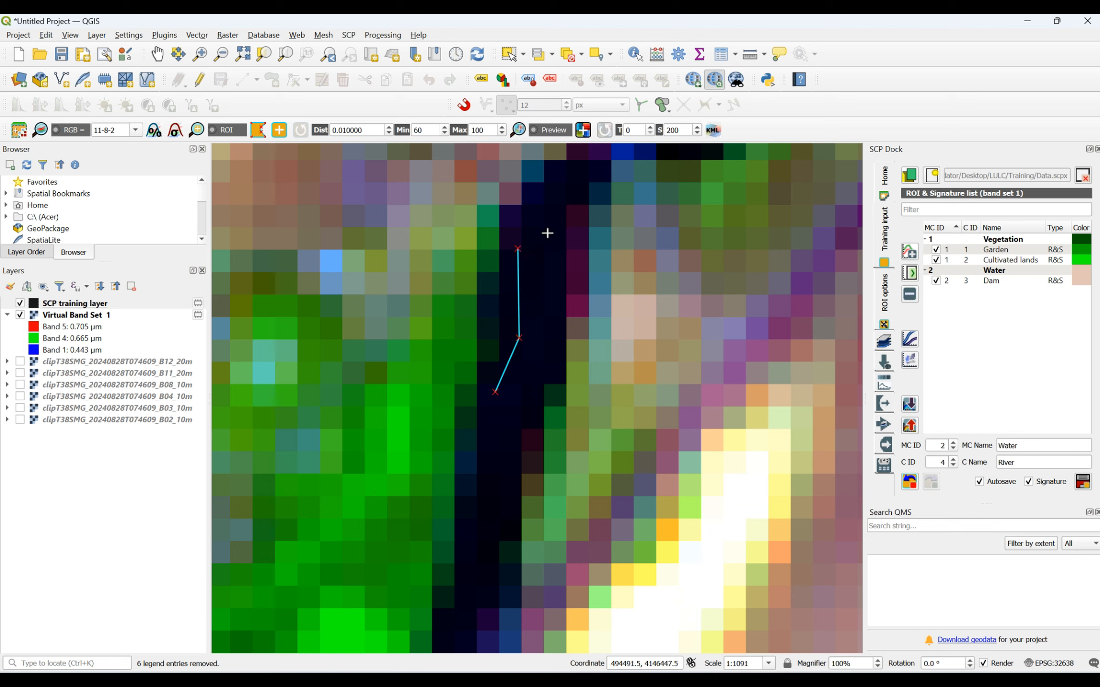
{"action": "left_click", "coordinate": [550, 232]}
{"action": "left_click", "coordinate": [555, 339]}
{"action": "left_click", "coordinate": [548, 365]}
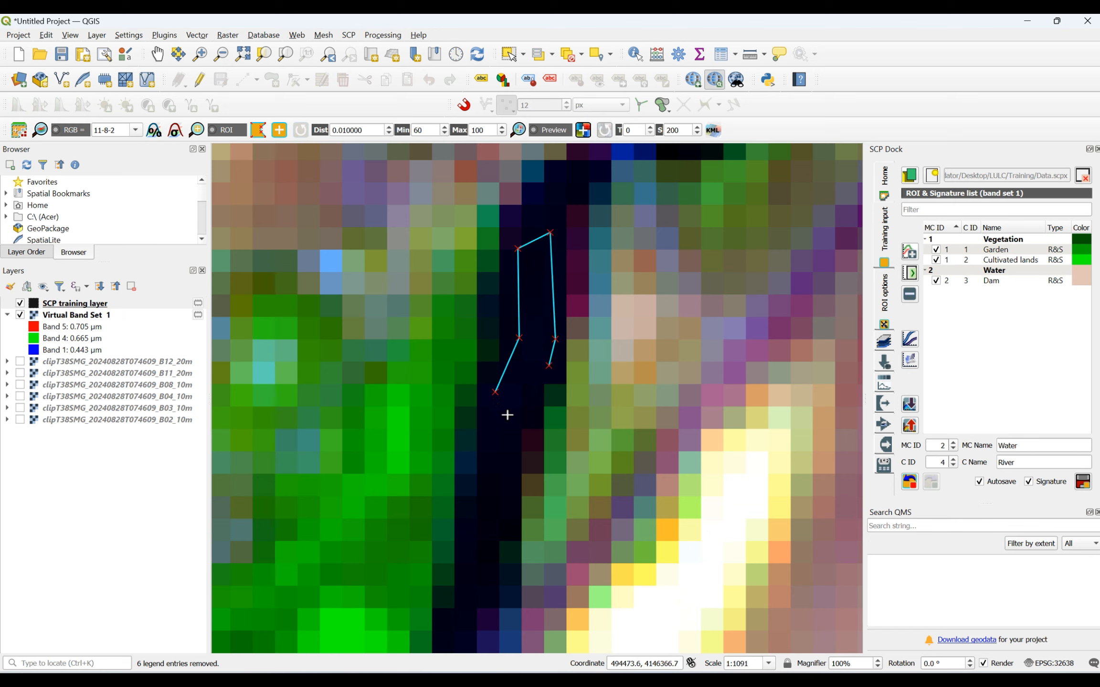
{"action": "left_click", "coordinate": [508, 433]}
{"action": "left_click", "coordinate": [495, 468]}
{"action": "right_click", "coordinate": [496, 393]}
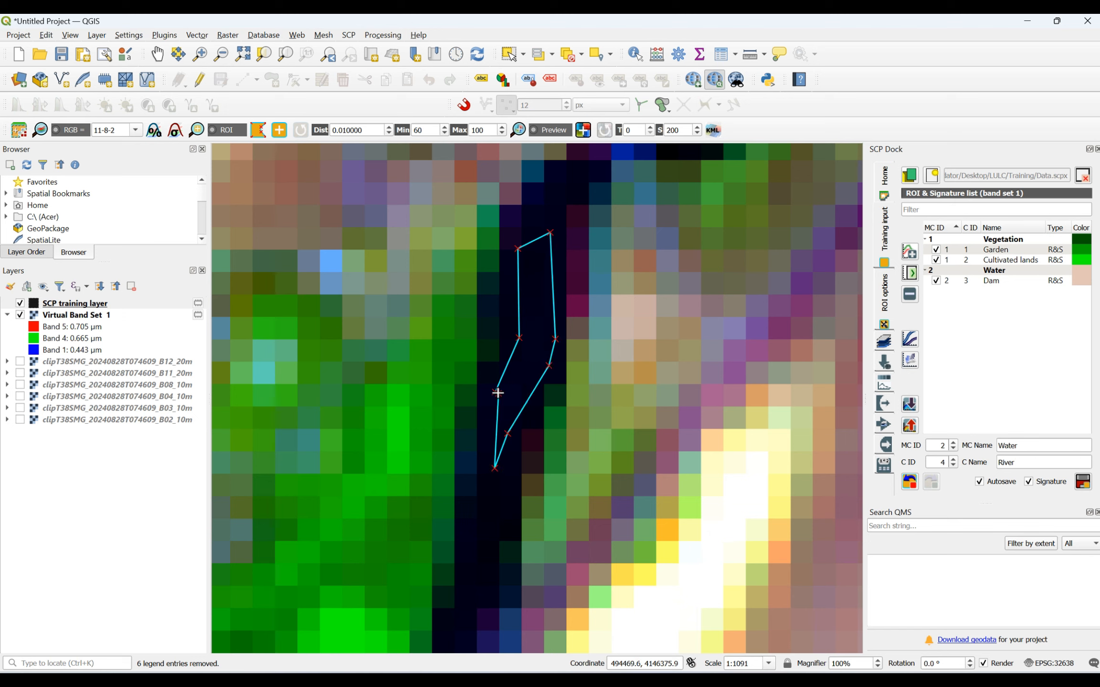
- Draw a thin four-sided training polygon on the dark river pixels just northwest of the black vegetation polygon, southwest of the city
{"action": "scroll", "coordinate": [496, 393], "scroll_direction": "down", "scroll_amount": 5}
{"action": "scroll", "coordinate": [471, 454], "scroll_direction": "down", "scroll_amount": 2}
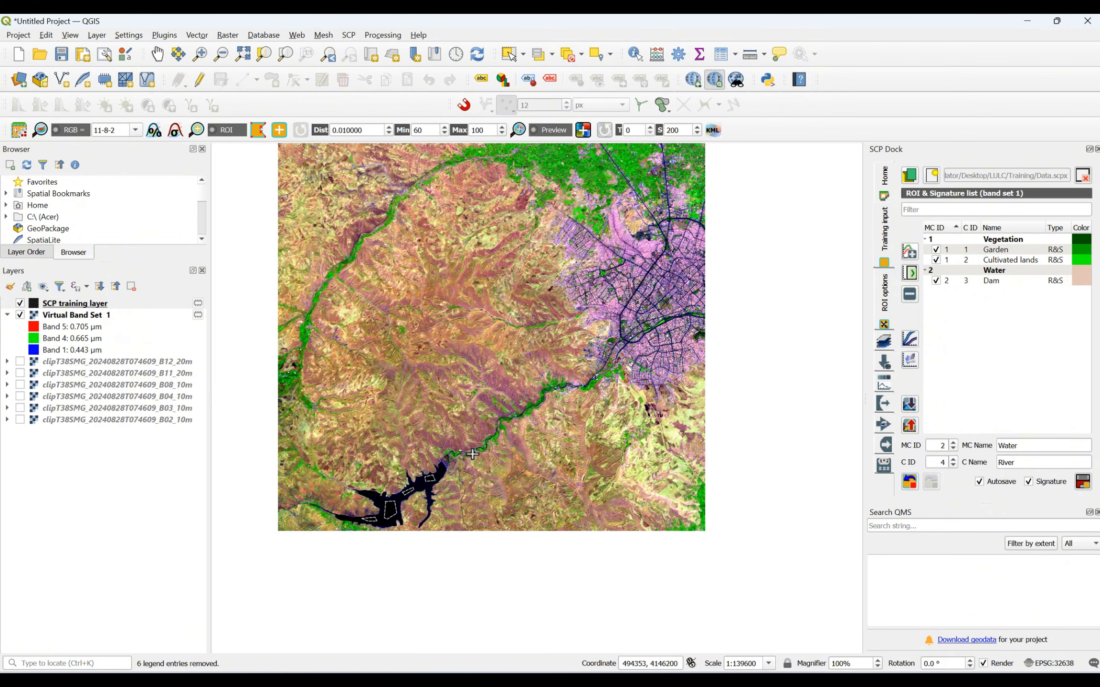
{"action": "scroll", "coordinate": [313, 291], "scroll_direction": "up", "scroll_amount": 3}
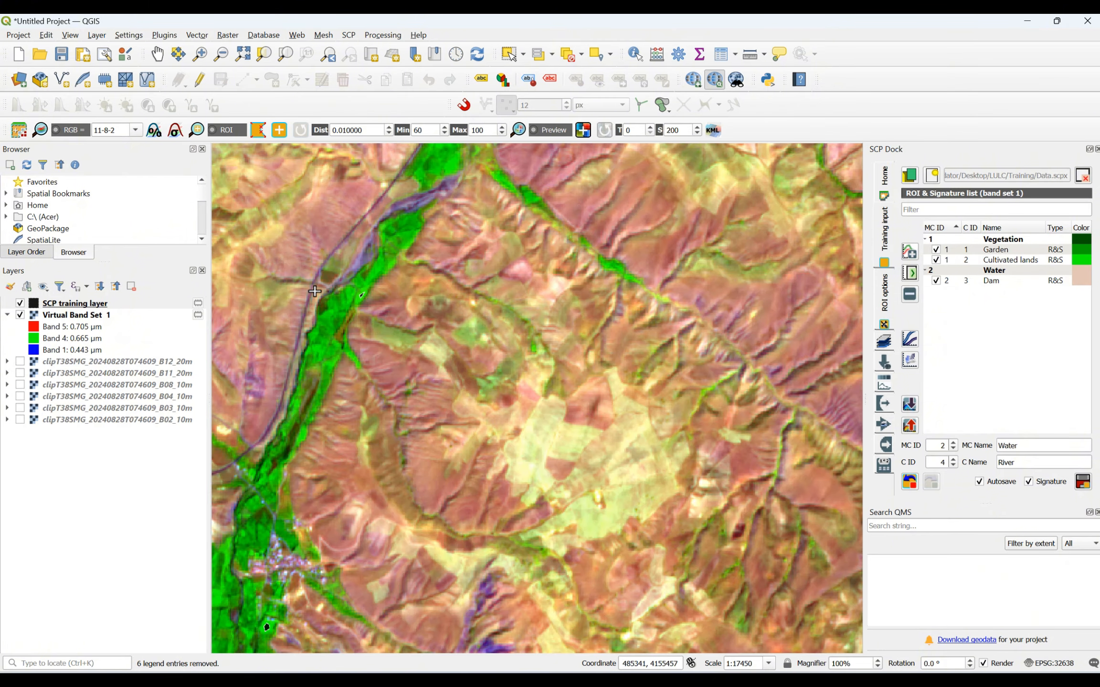
{"action": "scroll", "coordinate": [314, 291], "scroll_direction": "down", "scroll_amount": 3}
{"action": "scroll", "coordinate": [491, 275], "scroll_direction": "up", "scroll_amount": 1}
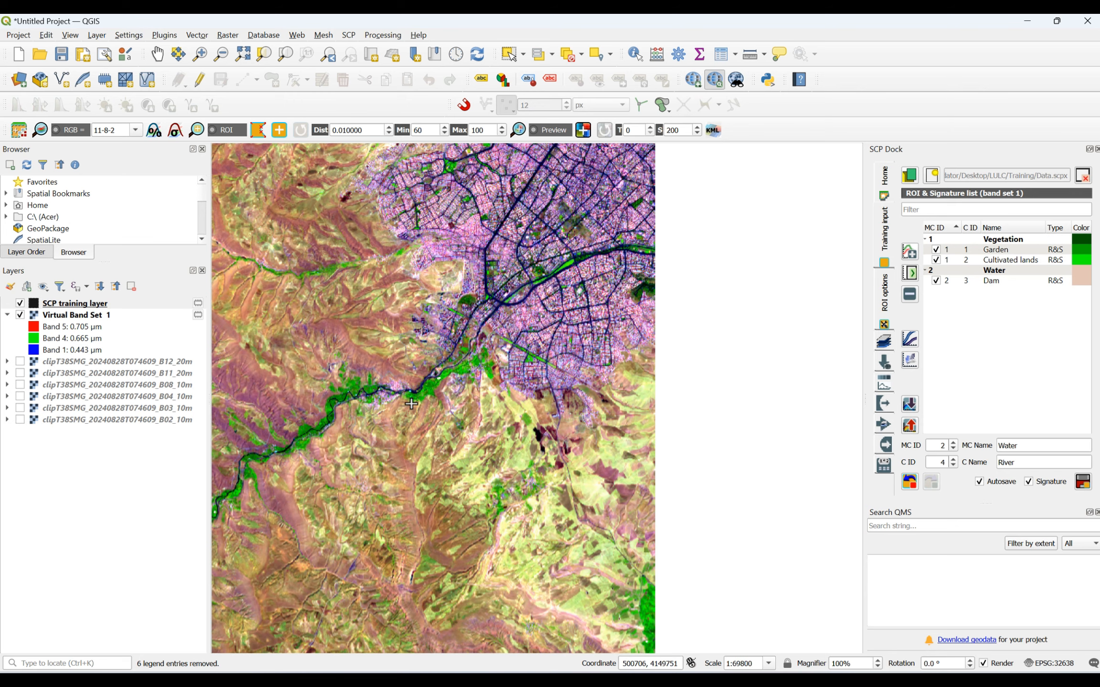
{"action": "scroll", "coordinate": [411, 404], "scroll_direction": "up", "scroll_amount": 1}
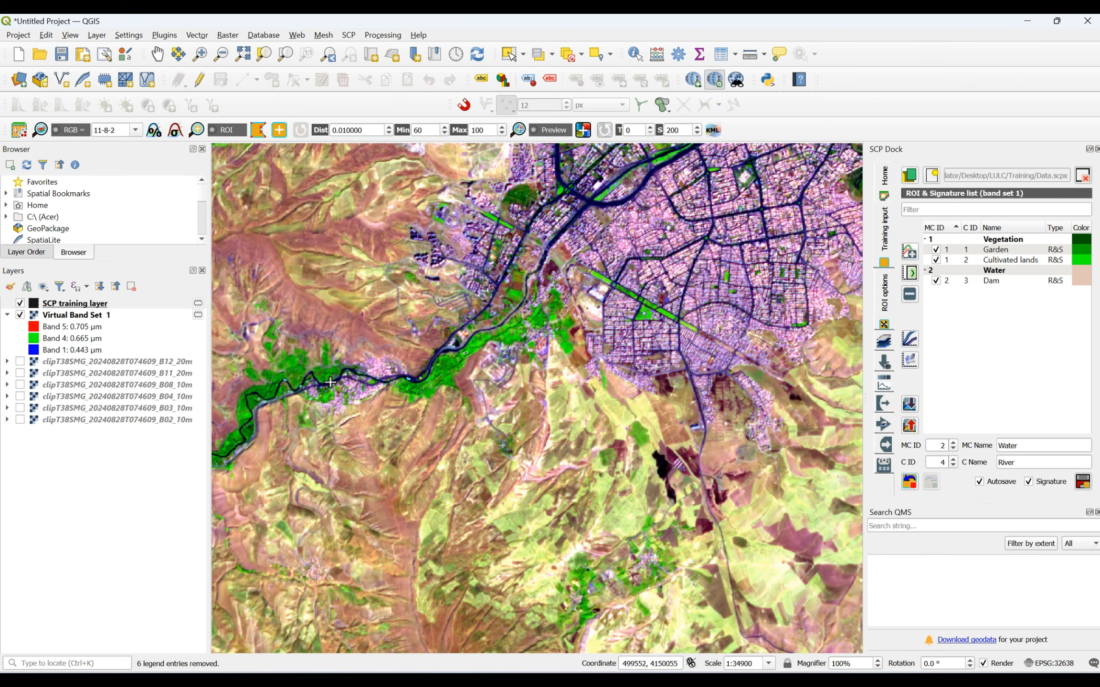
{"action": "scroll", "coordinate": [315, 387], "scroll_direction": "up", "scroll_amount": 2}
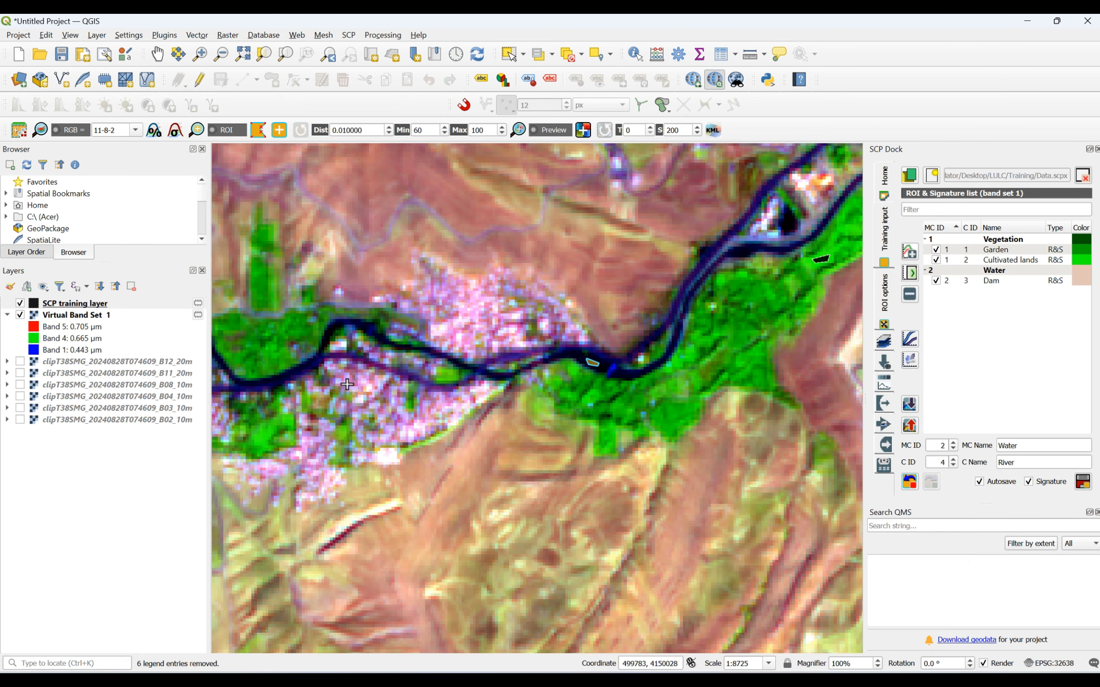
{"action": "left_click", "coordinate": [593, 362]}
{"action": "scroll", "coordinate": [825, 224], "scroll_direction": "up", "scroll_amount": 3}
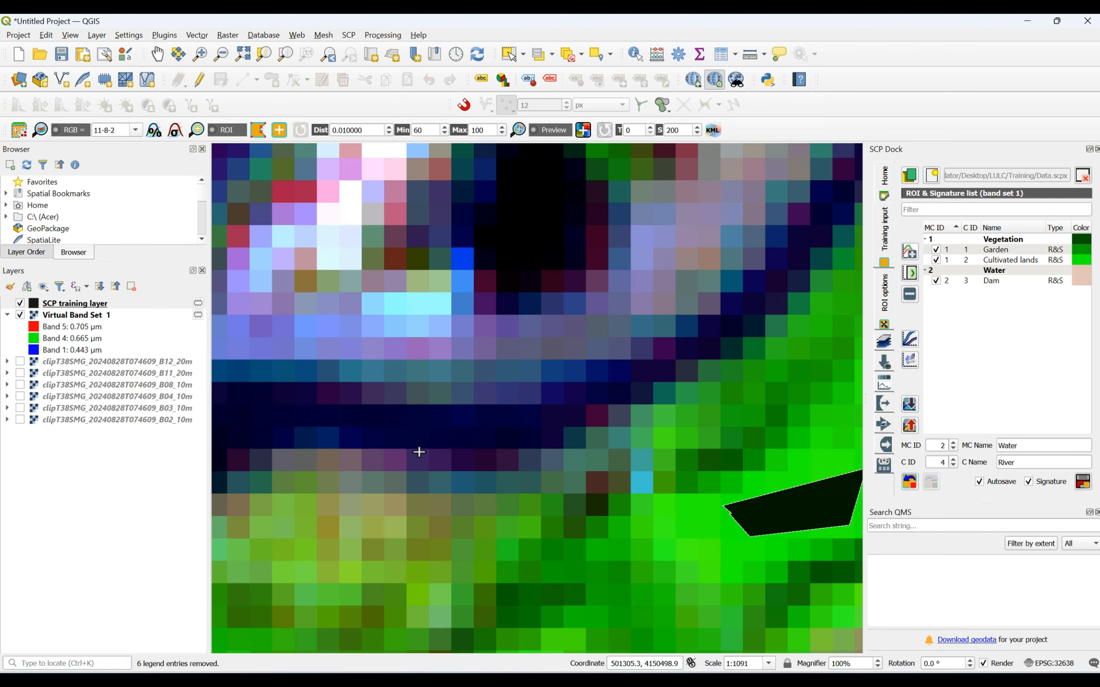
{"action": "left_click", "coordinate": [526, 429]}
{"action": "left_click", "coordinate": [502, 440]}
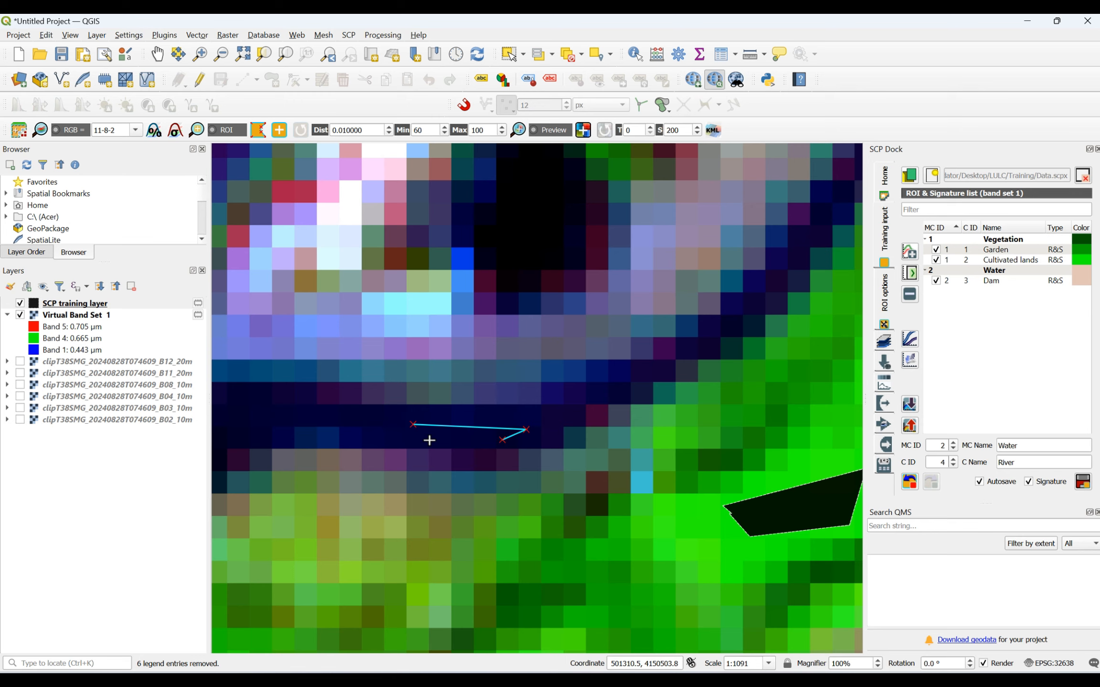
{"action": "left_click", "coordinate": [430, 440]}
{"action": "right_click", "coordinate": [414, 428]}
- Draw a five-sided training polygon on the diagonal river stretch inside the city, then save the collected ROI as River under Water
{"action": "scroll", "coordinate": [498, 509], "scroll_direction": "down", "scroll_amount": 4}
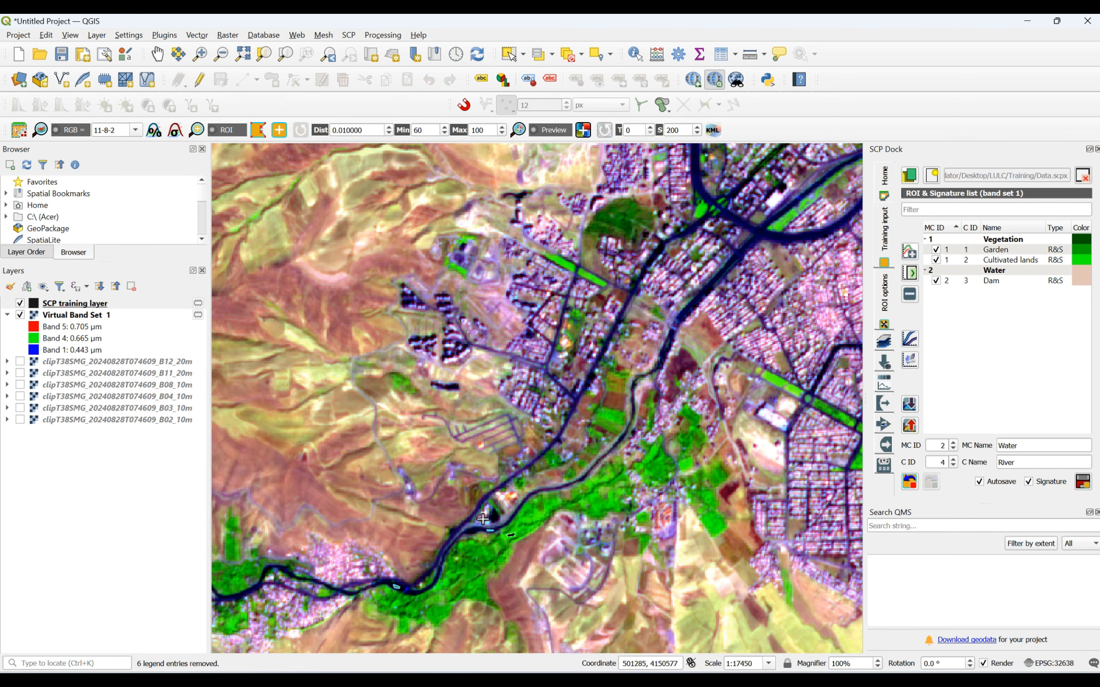
{"action": "scroll", "coordinate": [620, 410], "scroll_direction": "up", "scroll_amount": 2}
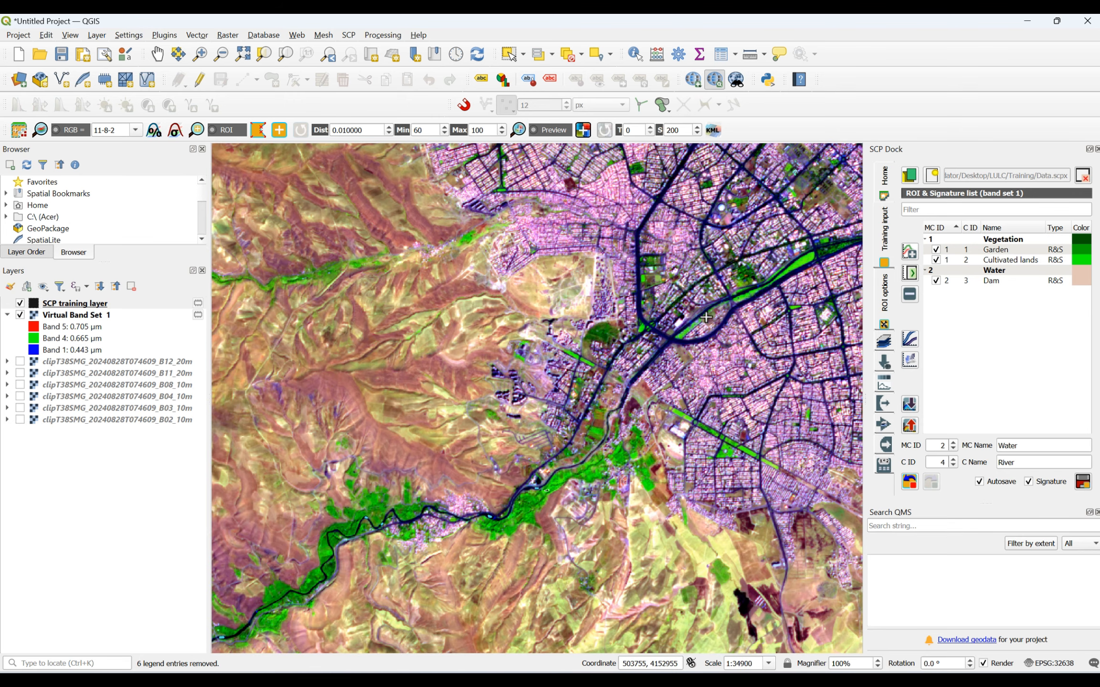
{"action": "scroll", "coordinate": [563, 359], "scroll_direction": "up", "scroll_amount": 3}
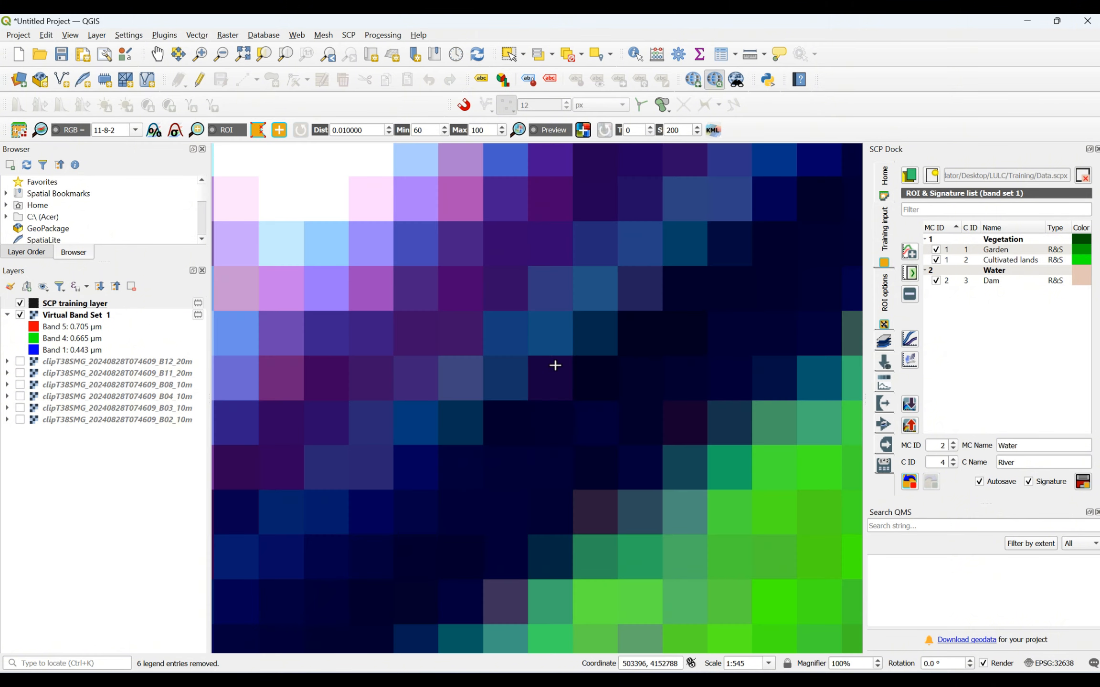
{"action": "left_click", "coordinate": [536, 445]}
{"action": "left_click", "coordinate": [672, 323]}
{"action": "left_click", "coordinate": [704, 329]}
{"action": "left_click", "coordinate": [661, 397]}
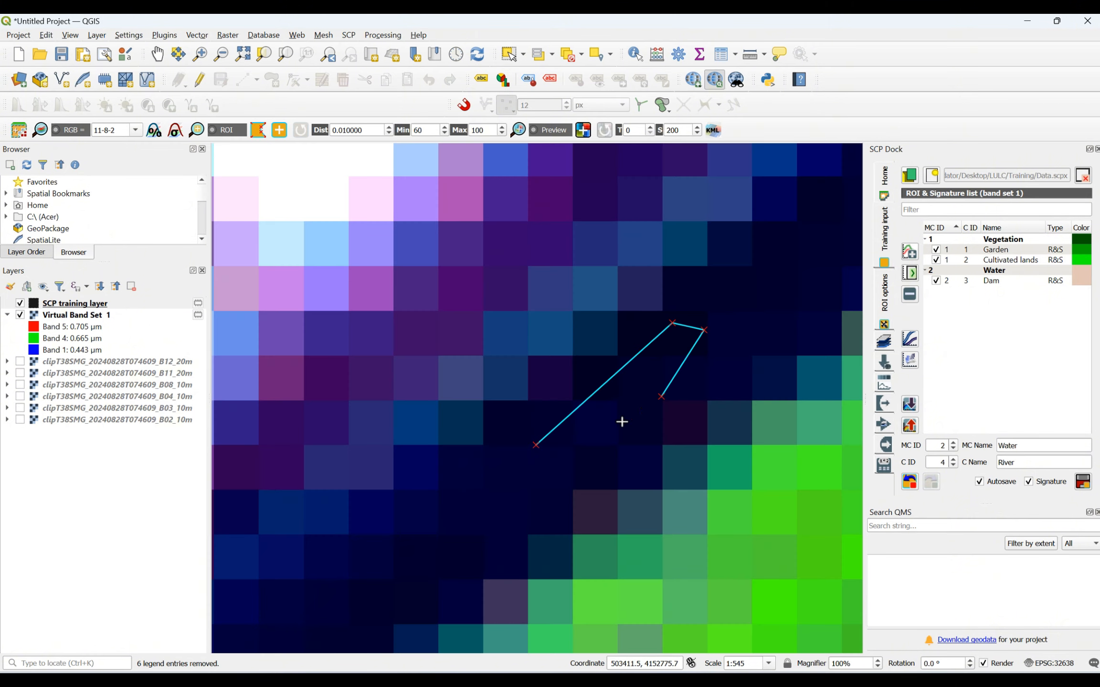
{"action": "left_click", "coordinate": [559, 479]}
{"action": "right_click", "coordinate": [539, 449]}
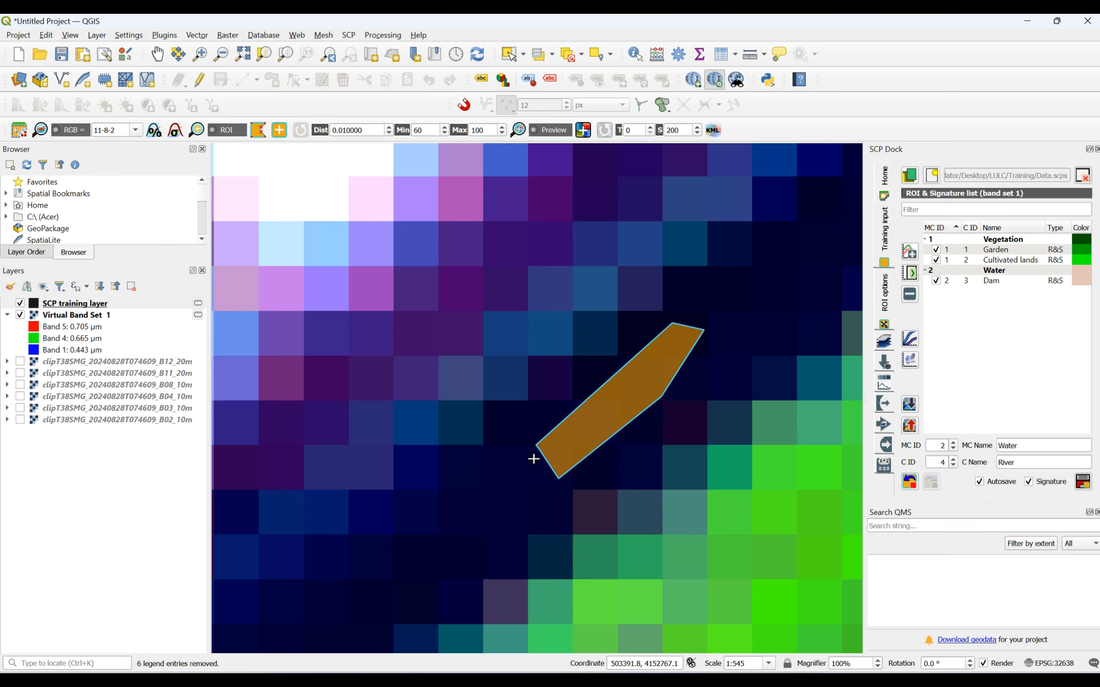
{"action": "scroll", "coordinate": [535, 456], "scroll_direction": "down", "scroll_amount": 8}
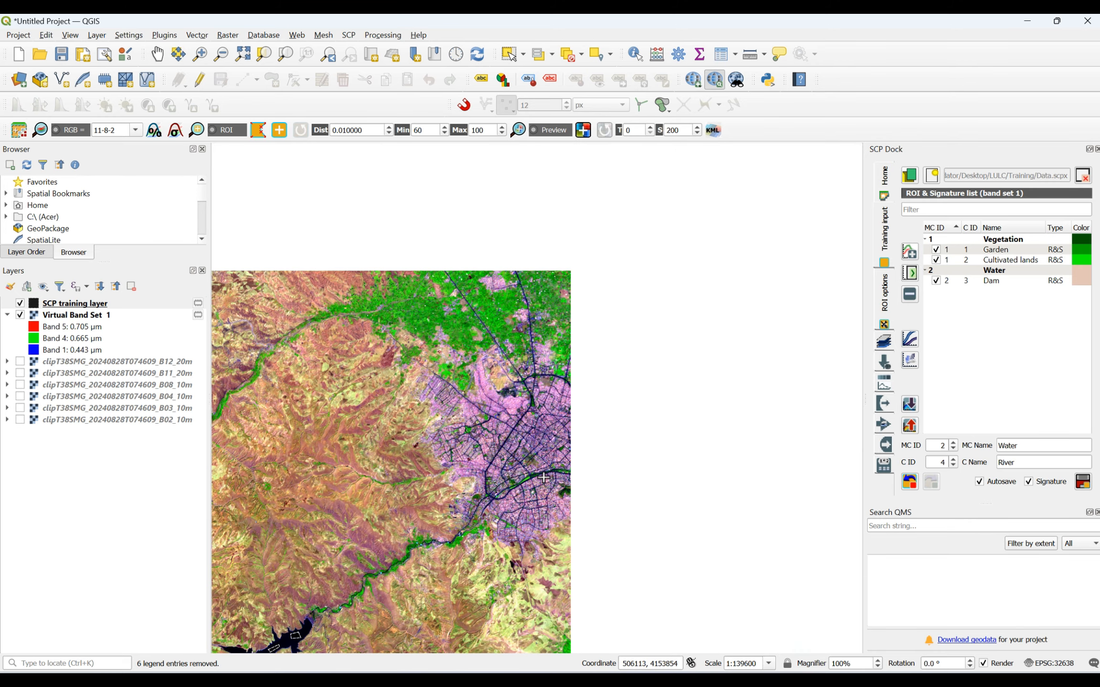
{"action": "left_click", "coordinate": [1083, 487]}
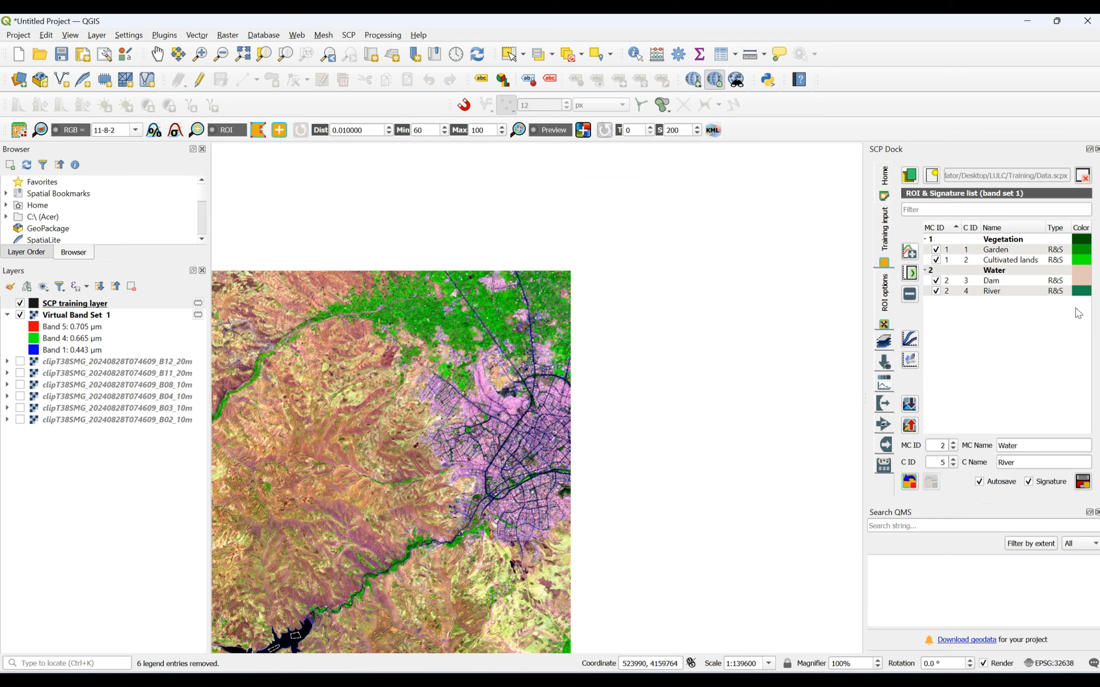
- Set the Water macroclass color to pure blue (#0000ff)
{"action": "double_click", "coordinate": [1078, 275]}
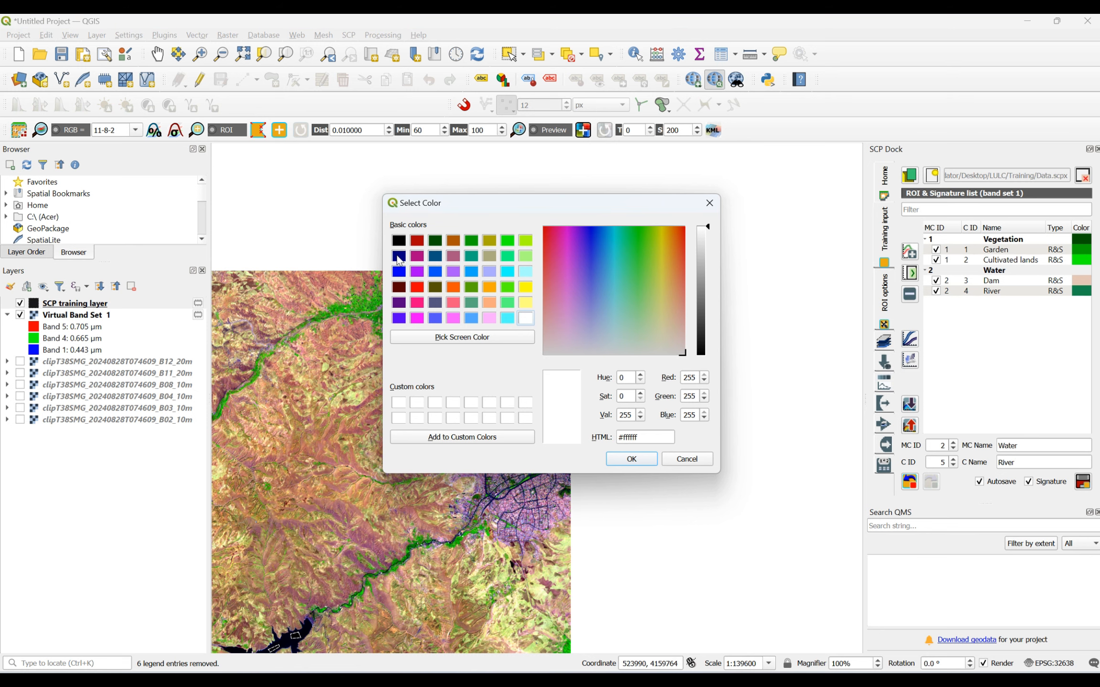
{"action": "left_click", "coordinate": [400, 273]}
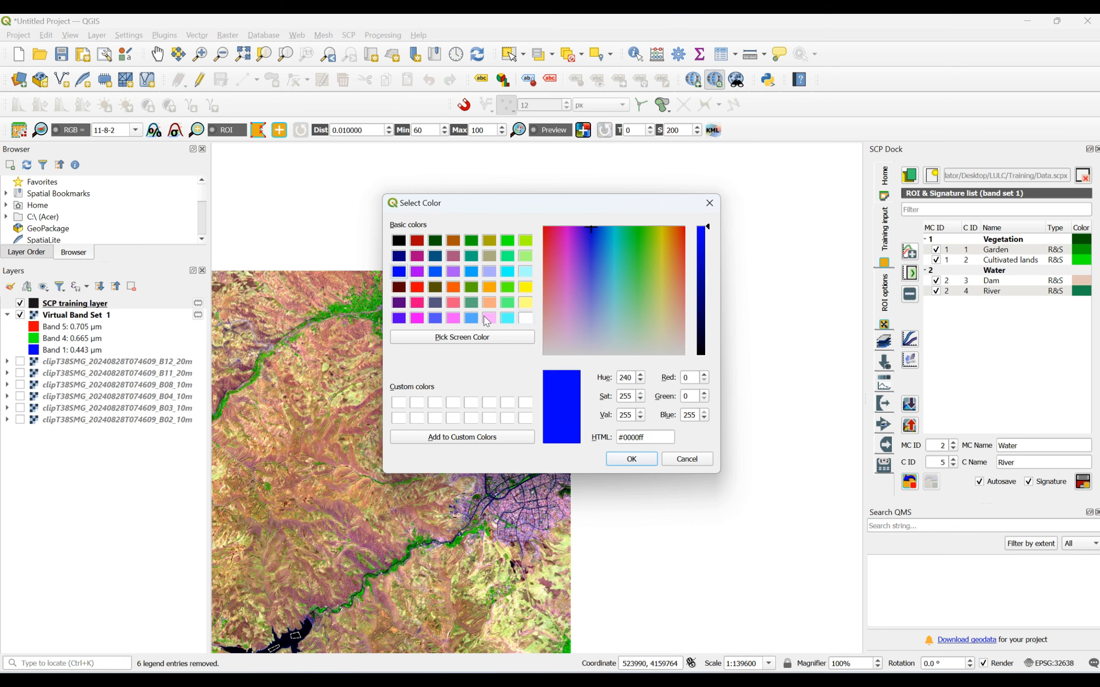
{"action": "left_click", "coordinate": [649, 461]}
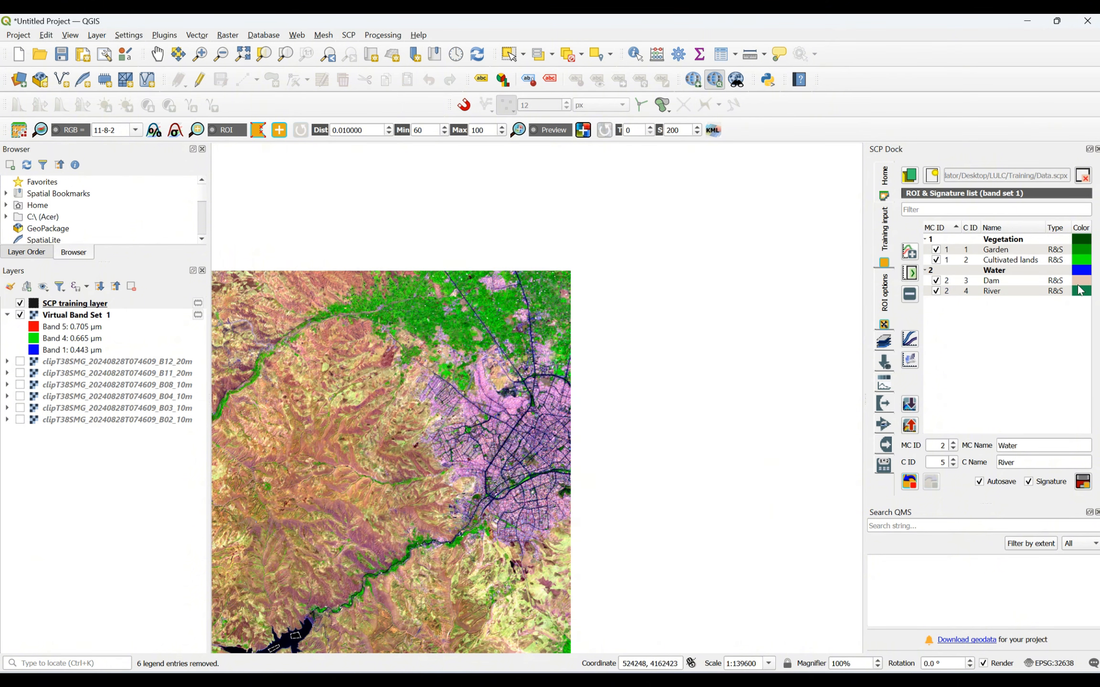
- Set the Dam signature color to a bright medium blue and the River signature color to a lighter sky blue
{"action": "double_click", "coordinate": [1080, 289]}
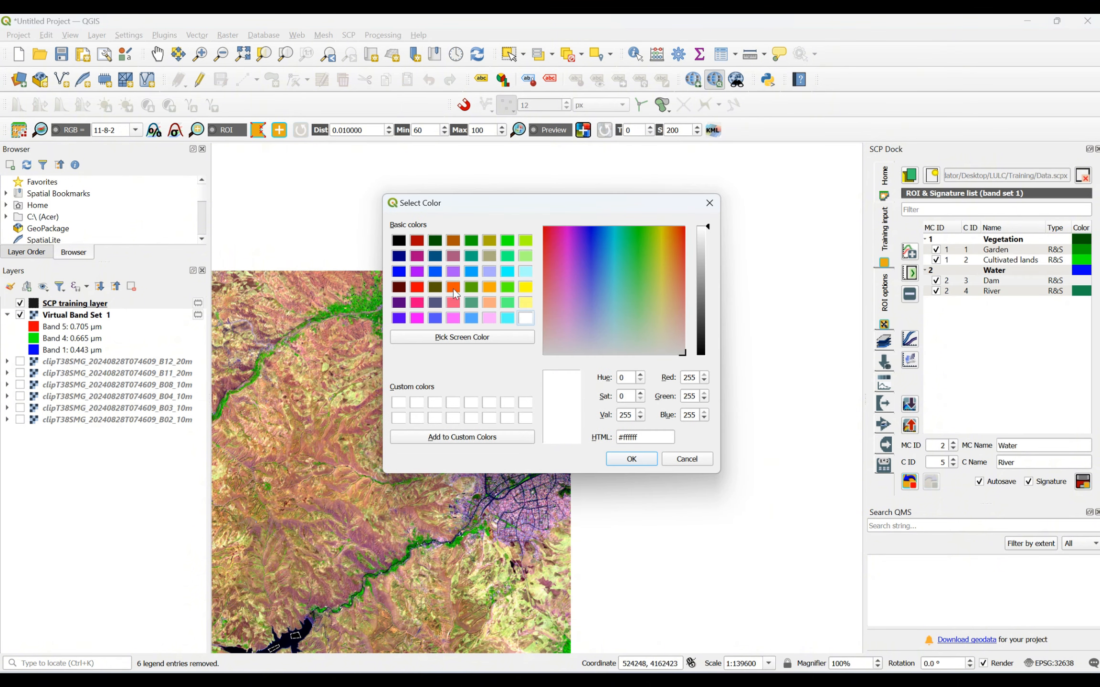
{"action": "left_click", "coordinate": [435, 272]}
{"action": "left_click", "coordinate": [644, 458]}
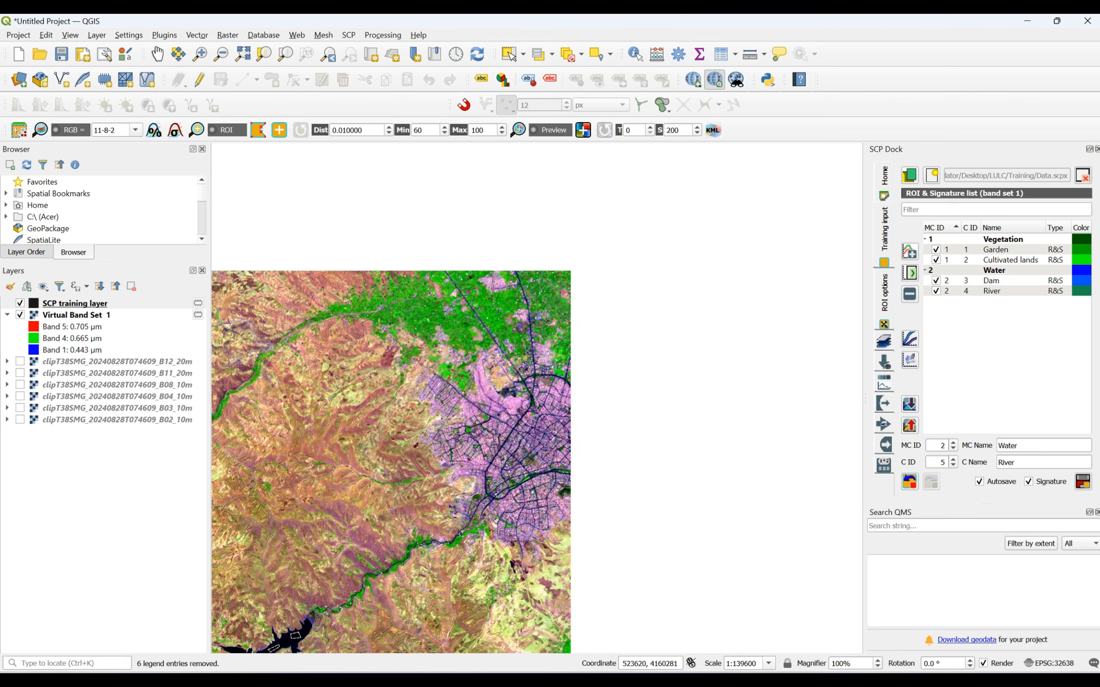
{"action": "double_click", "coordinate": [1085, 291]}
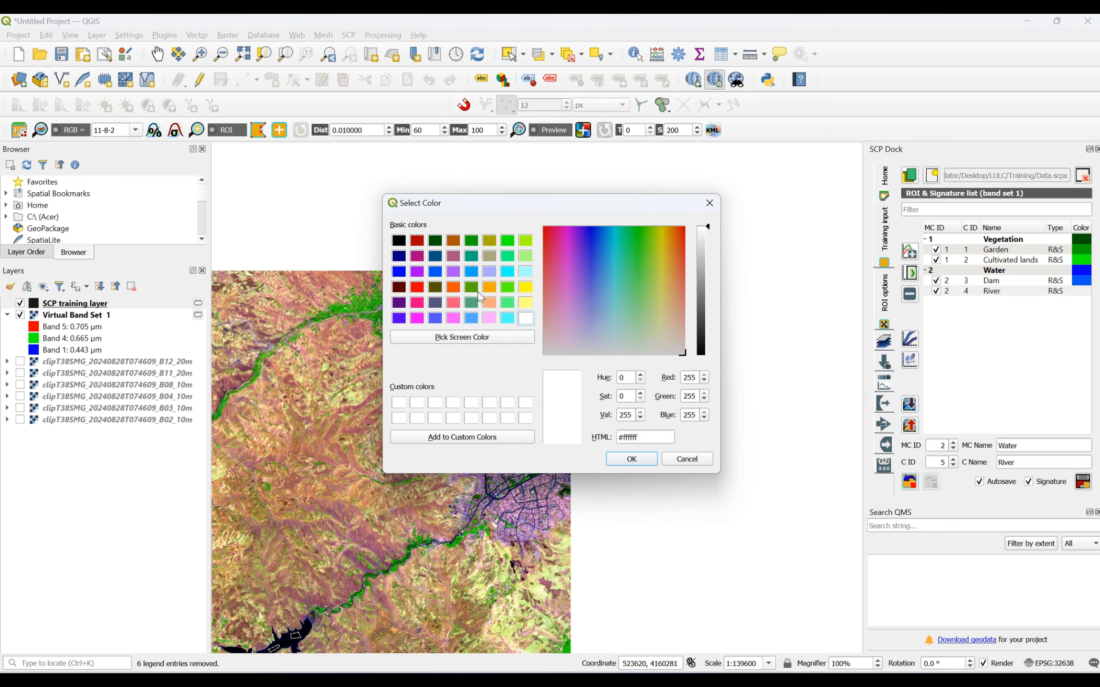
{"action": "left_click", "coordinate": [469, 273]}
{"action": "left_click", "coordinate": [631, 458]}
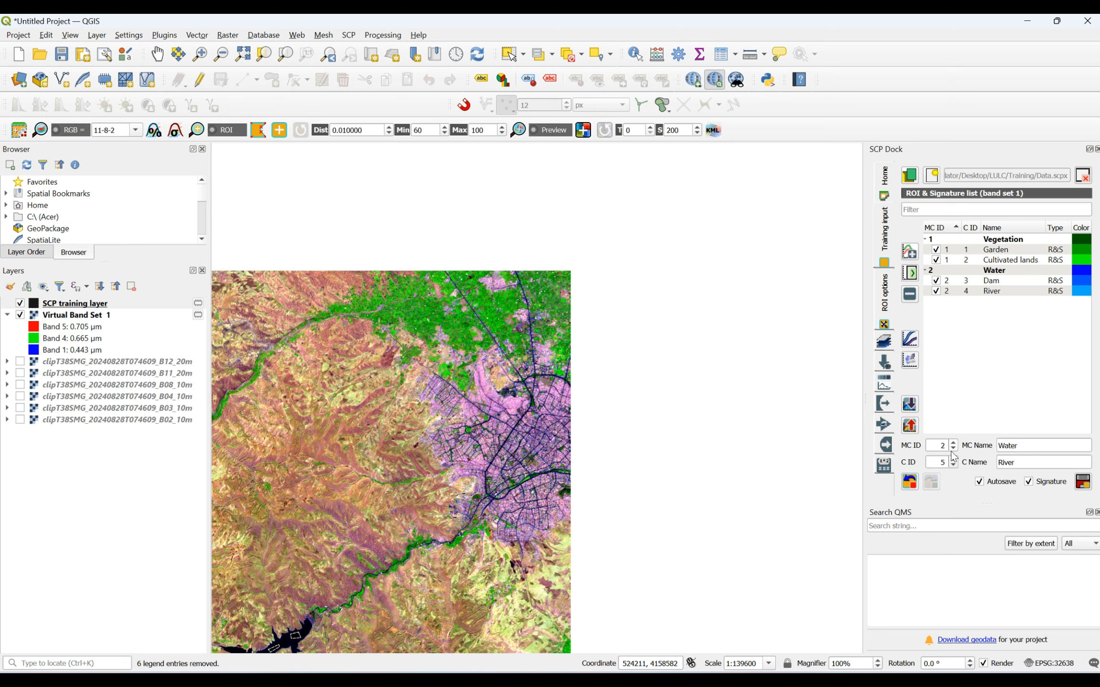
- Set up the next training class with macroclass ID 3 named Built-up area and class name Building
{"action": "left_click_drag", "start_coordinate": [935, 445], "coordinate": [995, 445]}
{"action": "type", "text": "Built-up a"}
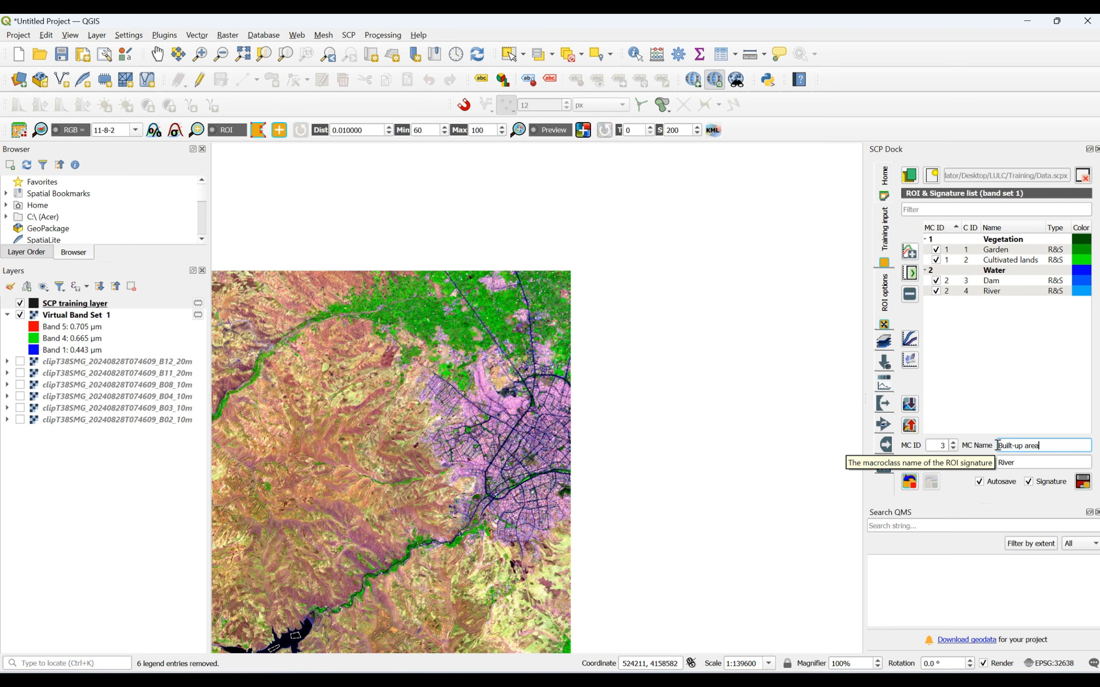
{"action": "type", "text": "rea"}
{"action": "key", "text": "Tab"}
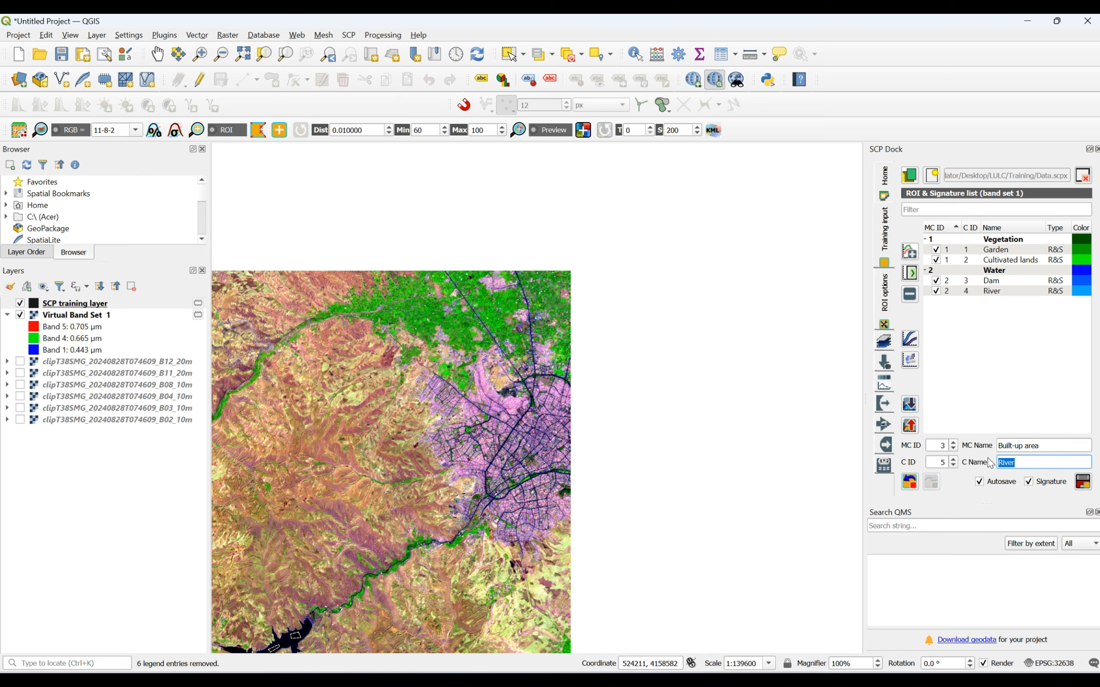
{"action": "type", "text": "Building"}
- Start a new ROI with a small training polygon on the pink residential block northwest of the city's wide diagonal avenue
{"action": "scroll", "coordinate": [692, 244], "scroll_direction": "up", "scroll_amount": 1}
{"action": "scroll", "coordinate": [692, 243], "scroll_direction": "down", "scroll_amount": 2}
{"action": "scroll", "coordinate": [556, 375], "scroll_direction": "up", "scroll_amount": 1}
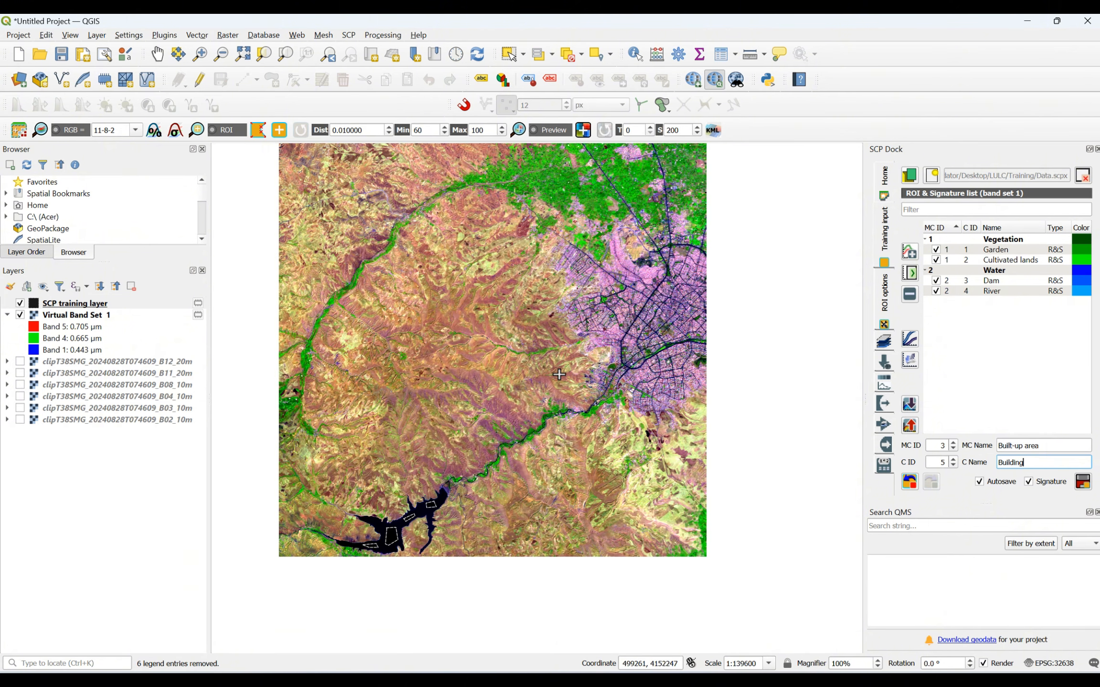
{"action": "left_click", "coordinate": [259, 130]}
{"action": "scroll", "coordinate": [675, 340], "scroll_direction": "up", "scroll_amount": 3}
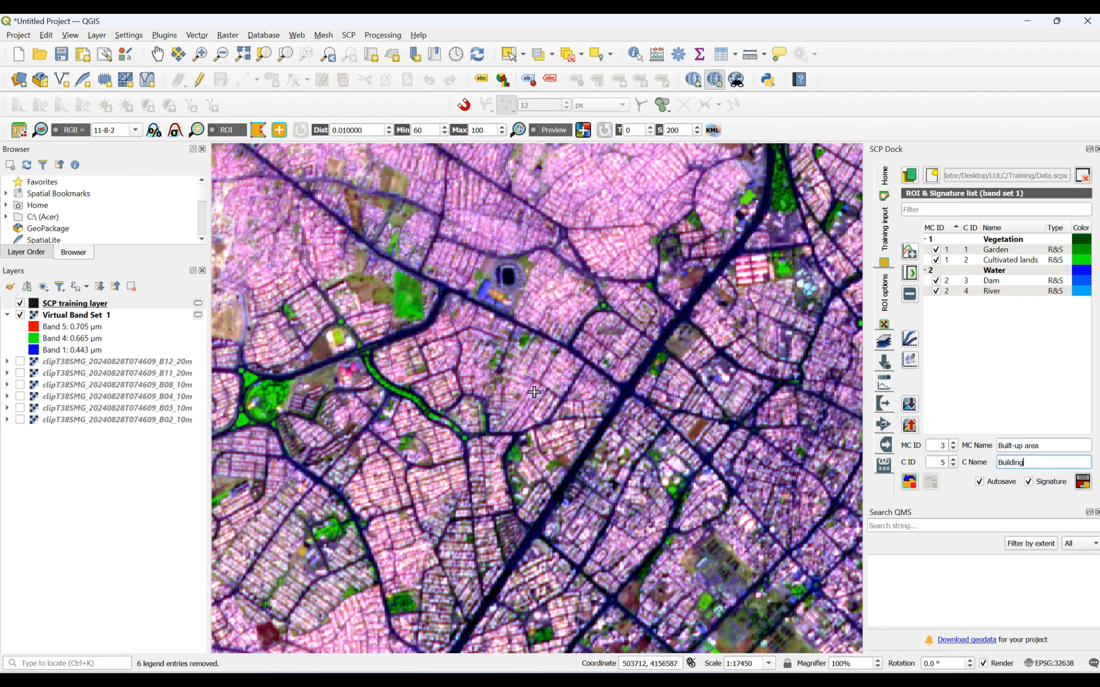
{"action": "scroll", "coordinate": [533, 392], "scroll_direction": "up", "scroll_amount": 2}
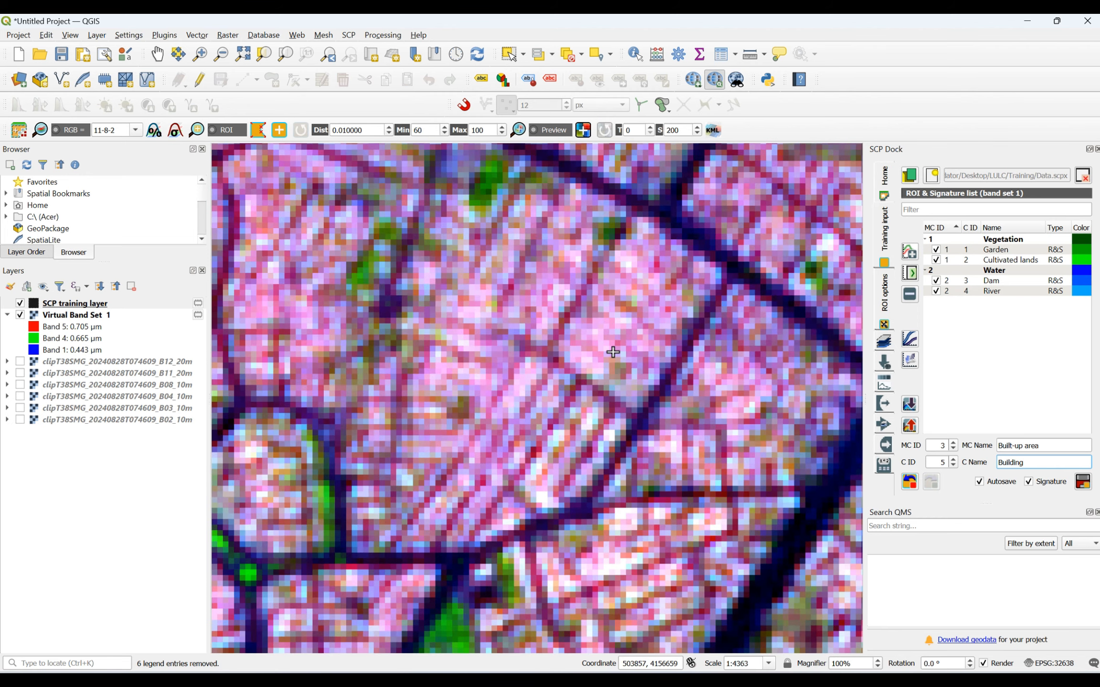
{"action": "left_click", "coordinate": [601, 308]}
{"action": "left_click", "coordinate": [635, 289]}
{"action": "left_click", "coordinate": [641, 317]}
{"action": "scroll", "coordinate": [604, 334], "scroll_direction": "down", "scroll_amount": 2}
{"action": "right_click", "coordinate": [597, 307]}
{"action": "scroll", "coordinate": [568, 322], "scroll_direction": "down", "scroll_amount": 2}
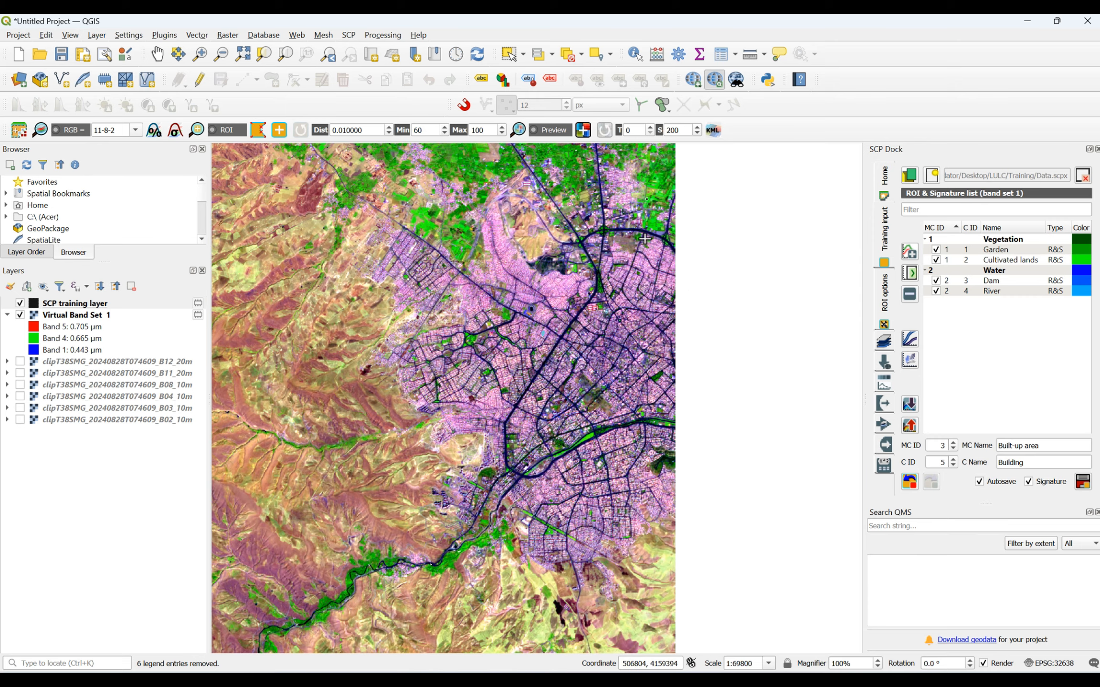
- Draw a four-sided Building training polygon on the dense pink housing in the city's northeastern part, just beyond the curving road
{"action": "scroll", "coordinate": [580, 317], "scroll_direction": "up", "scroll_amount": 4}
{"action": "left_click", "coordinate": [540, 215]}
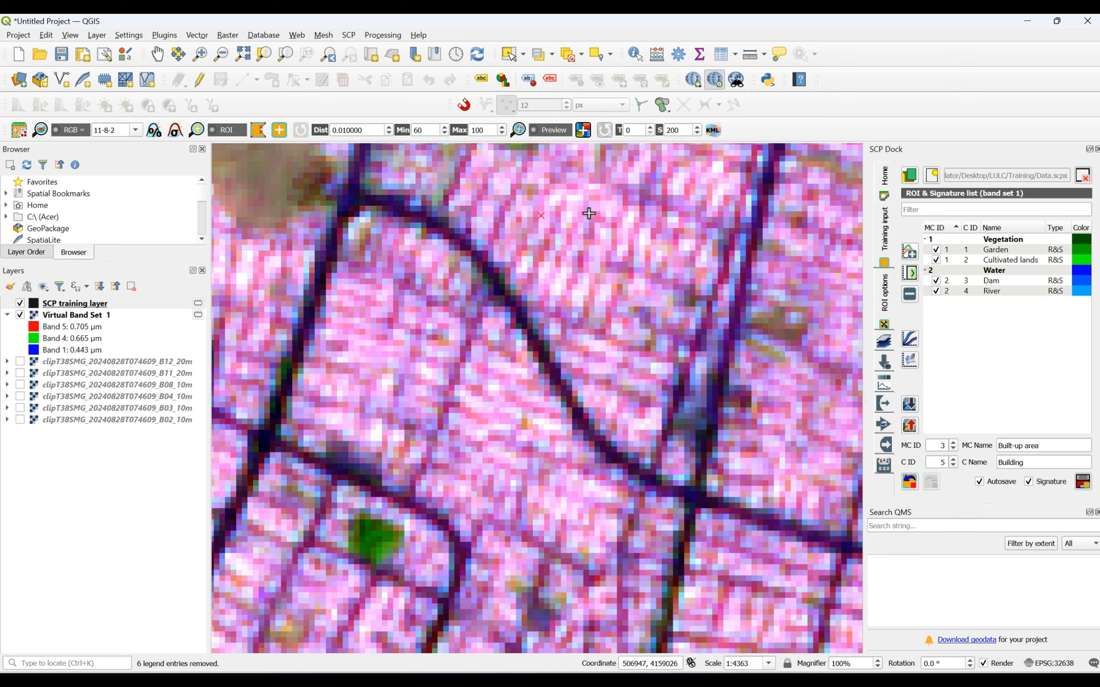
{"action": "left_click", "coordinate": [609, 211]}
{"action": "left_click", "coordinate": [623, 276]}
{"action": "left_click", "coordinate": [567, 276]}
{"action": "right_click", "coordinate": [544, 219]}
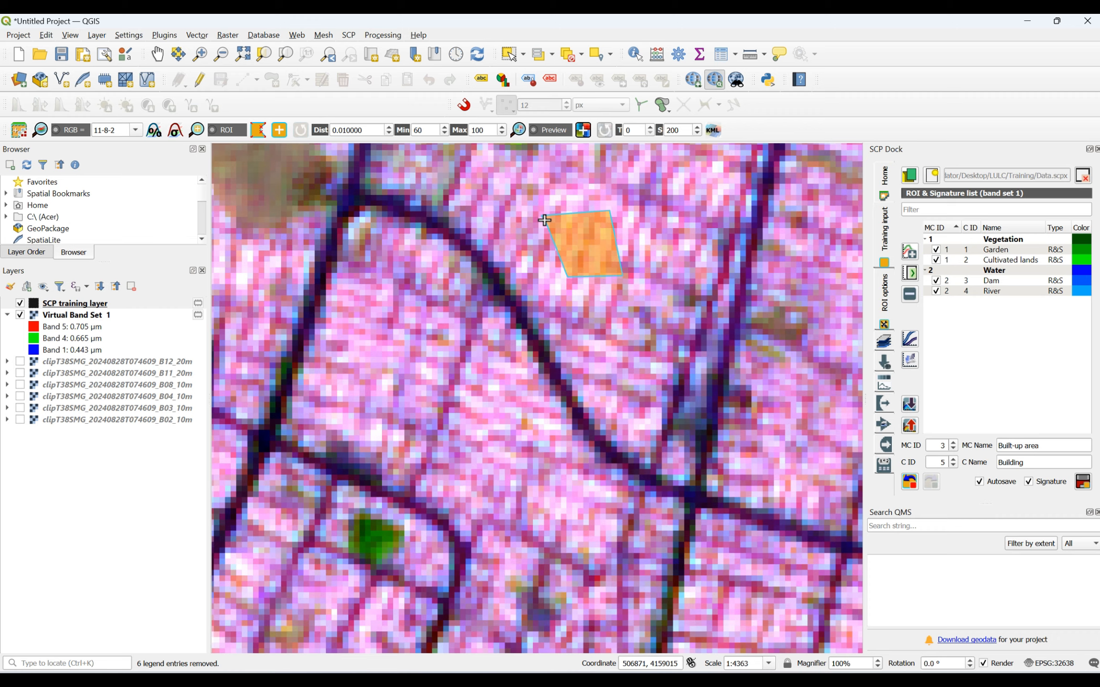
{"action": "scroll", "coordinate": [544, 219], "scroll_direction": "down", "scroll_amount": 4}
{"action": "scroll", "coordinate": [486, 287], "scroll_direction": "up", "scroll_amount": 2}
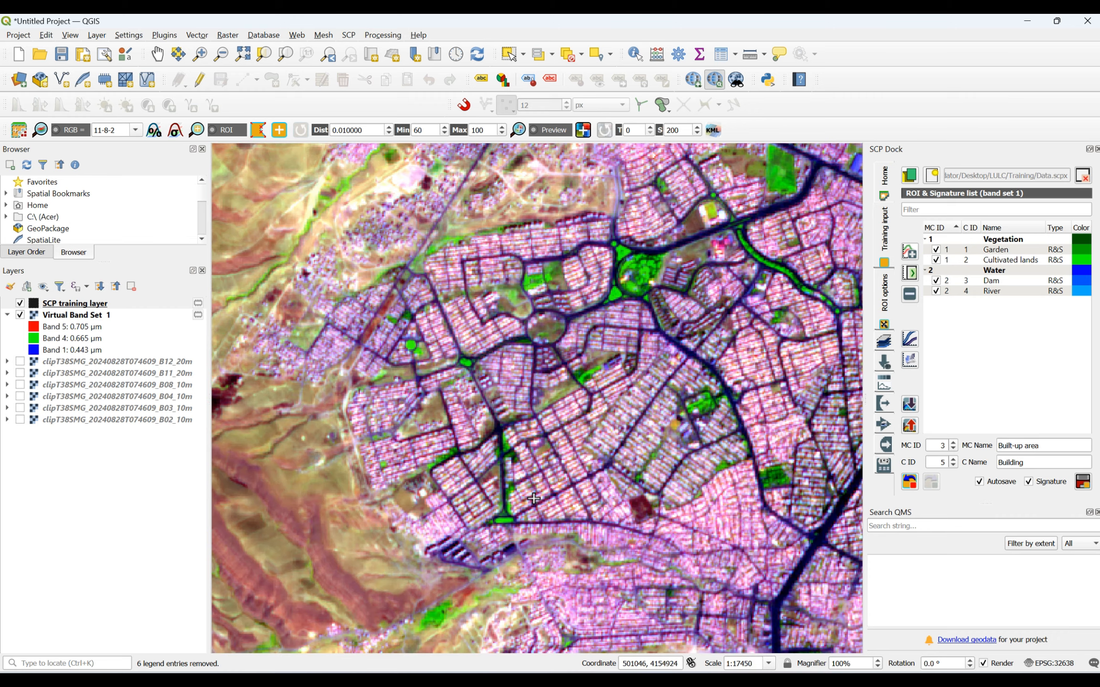
- Draw a small four-sided Building training polygon on the pink housing block just east of the green-lined avenue in the western district
{"action": "scroll", "coordinate": [535, 496], "scroll_direction": "up", "scroll_amount": 2}
{"action": "left_click", "coordinate": [663, 356]}
{"action": "left_click", "coordinate": [691, 348]}
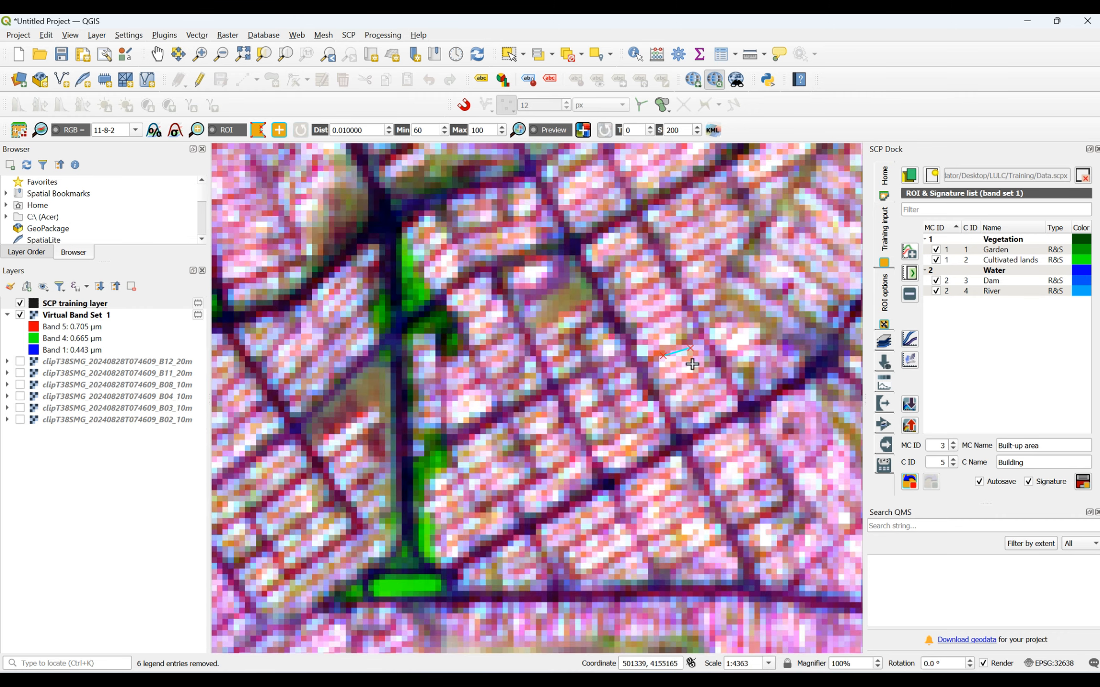
{"action": "left_click", "coordinate": [707, 386]}
{"action": "left_click", "coordinate": [686, 396]}
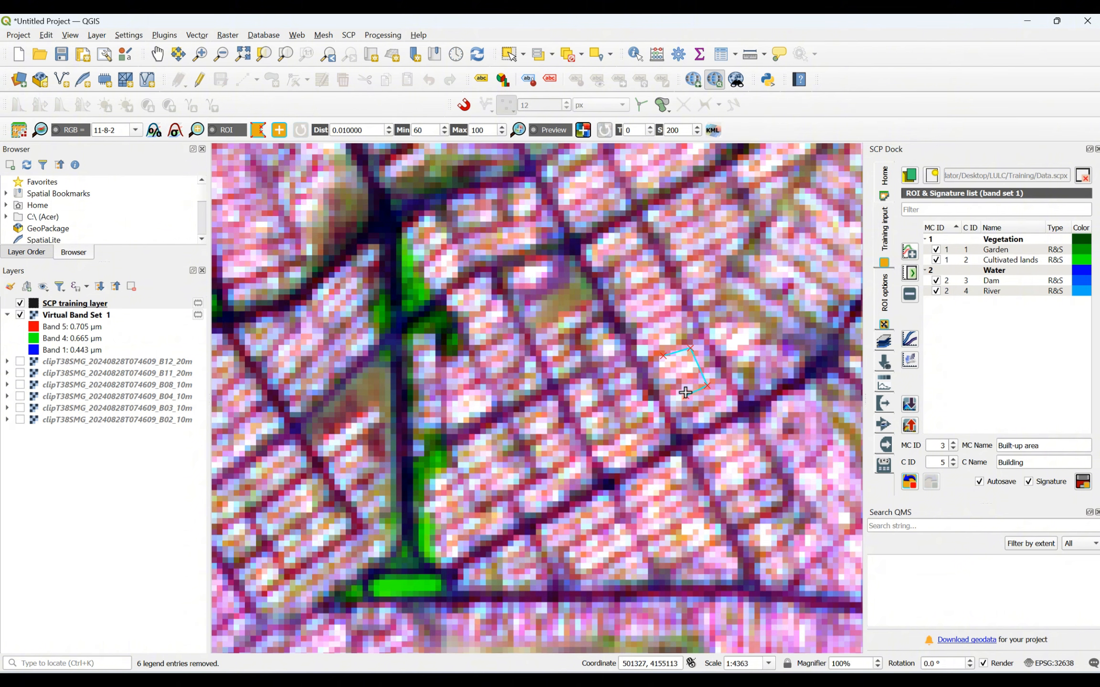
{"action": "right_click", "coordinate": [668, 359]}
- Draw a narrow four-sided Building training polygon in the block southwest of the diamond-shaped park, just north of the wide avenue
{"action": "scroll", "coordinate": [668, 359], "scroll_direction": "down", "scroll_amount": 4}
{"action": "scroll", "coordinate": [828, 456], "scroll_direction": "up", "scroll_amount": 3}
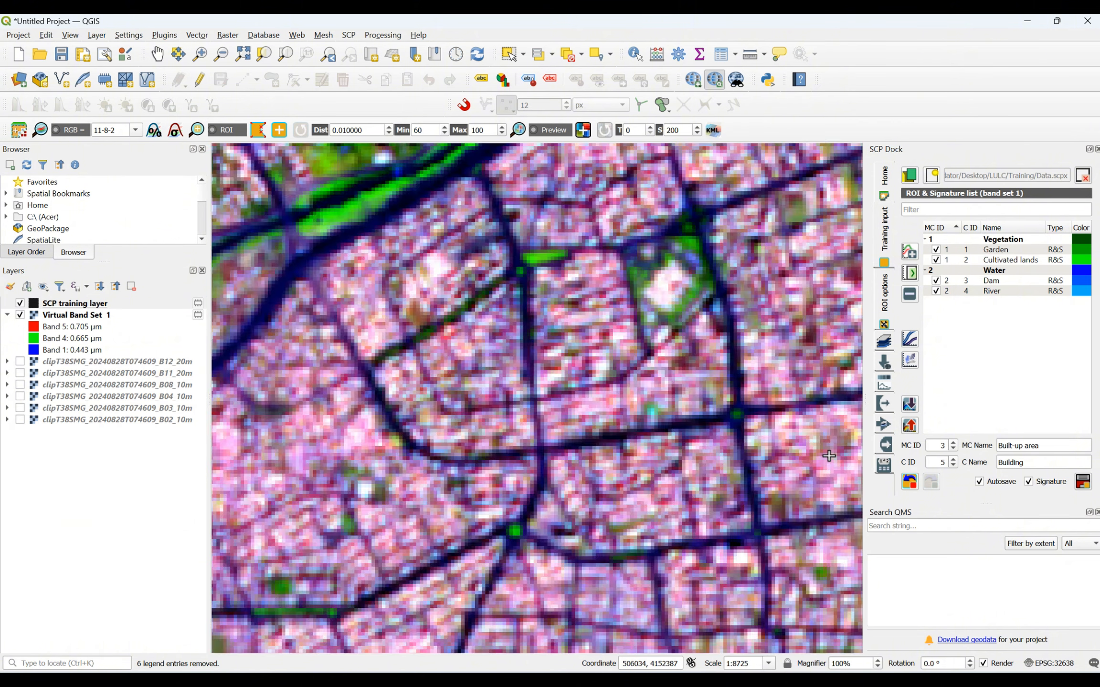
{"action": "left_click", "coordinate": [555, 403]}
{"action": "left_click", "coordinate": [605, 401]}
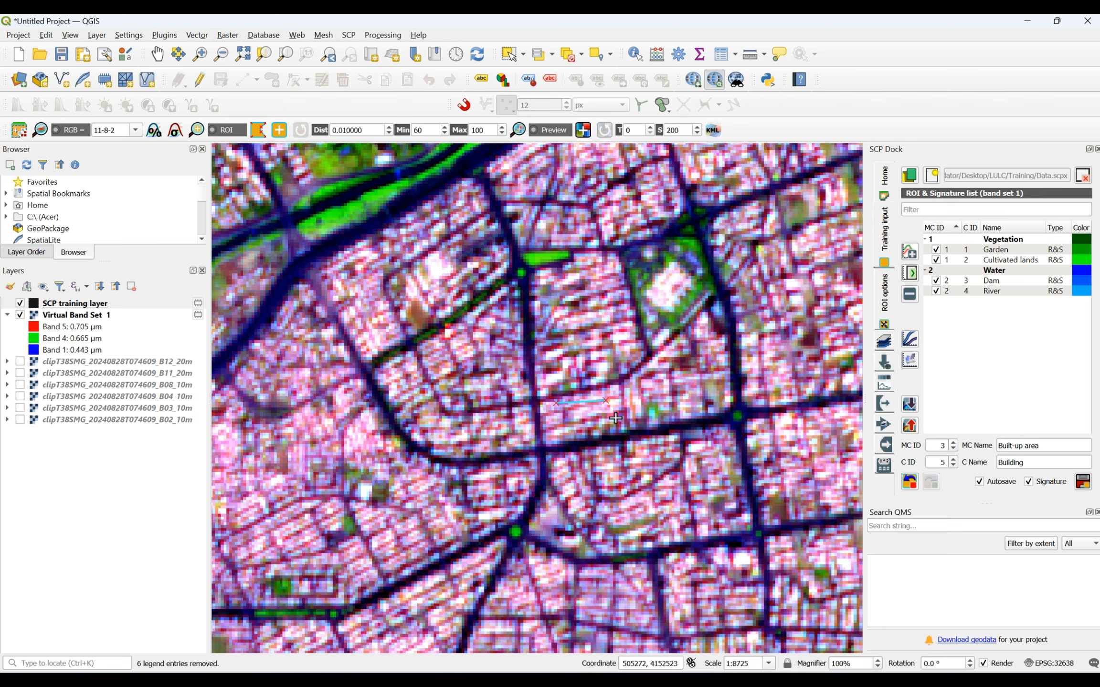
{"action": "left_click", "coordinate": [595, 414]}
{"action": "left_click", "coordinate": [564, 418]}
{"action": "right_click", "coordinate": [554, 408]}
- Draw a small Building training polygon on the pink housing just south of the dark green hill near the image's eastern edge
{"action": "scroll", "coordinate": [555, 409], "scroll_direction": "down", "scroll_amount": 3}
{"action": "scroll", "coordinate": [620, 409], "scroll_direction": "up", "scroll_amount": 3}
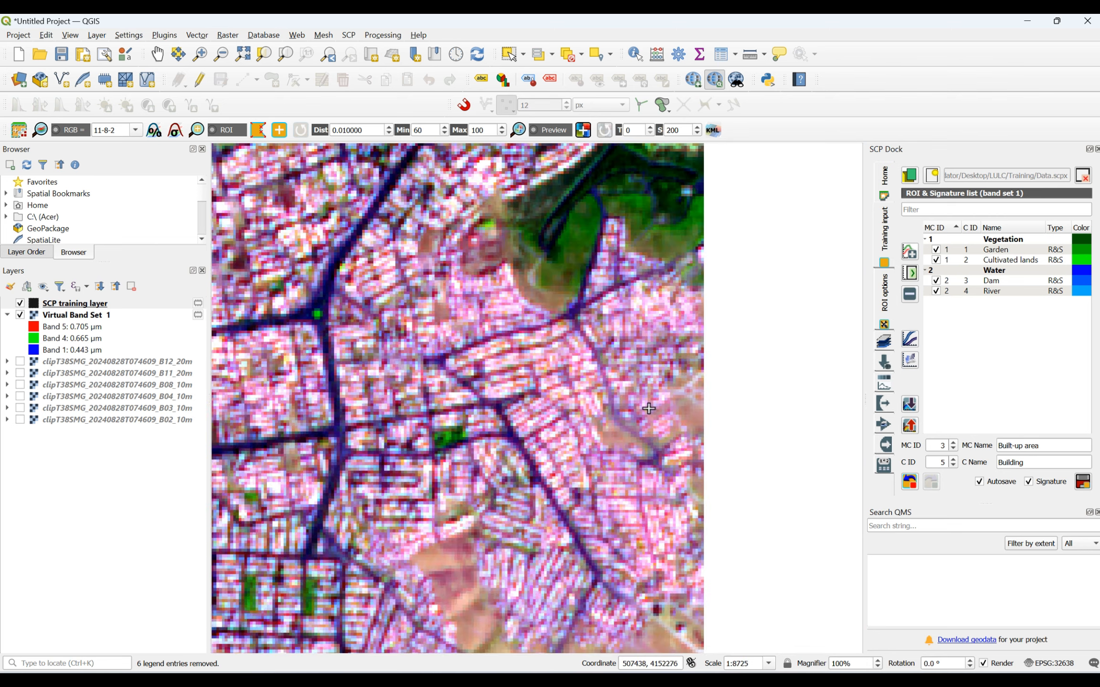
{"action": "scroll", "coordinate": [648, 408], "scroll_direction": "up", "scroll_amount": 1}
{"action": "left_click", "coordinate": [491, 323]}
{"action": "left_click", "coordinate": [553, 310]}
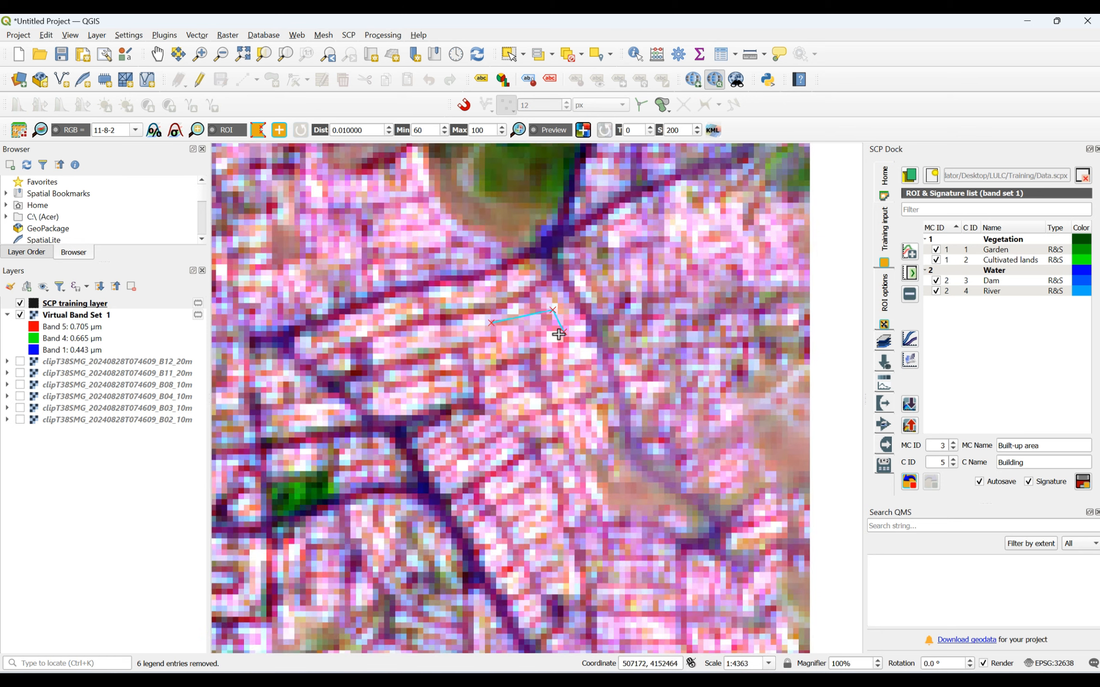
{"action": "left_click", "coordinate": [503, 345]}
{"action": "right_click", "coordinate": [495, 328]}
- Draw a small four-sided Building training polygon in the eastern part of the pink town amid the green fields near the northern image edge
{"action": "scroll", "coordinate": [550, 382], "scroll_direction": "down", "scroll_amount": 2}
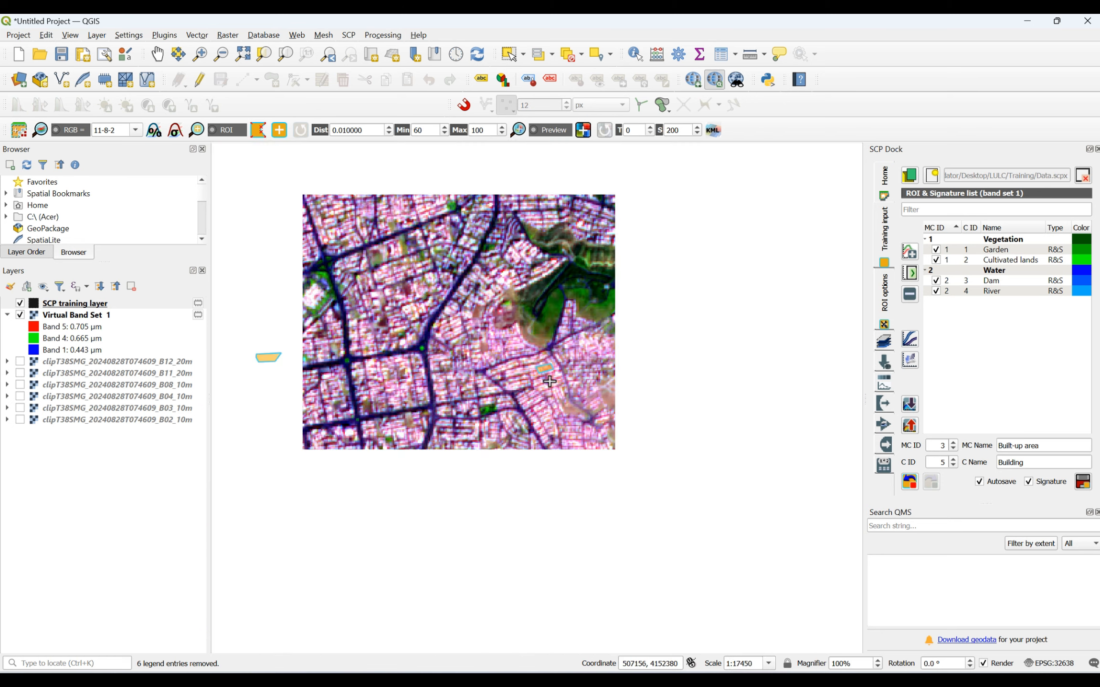
{"action": "scroll", "coordinate": [550, 382], "scroll_direction": "down", "scroll_amount": 4}
{"action": "scroll", "coordinate": [369, 458], "scroll_direction": "up", "scroll_amount": 1}
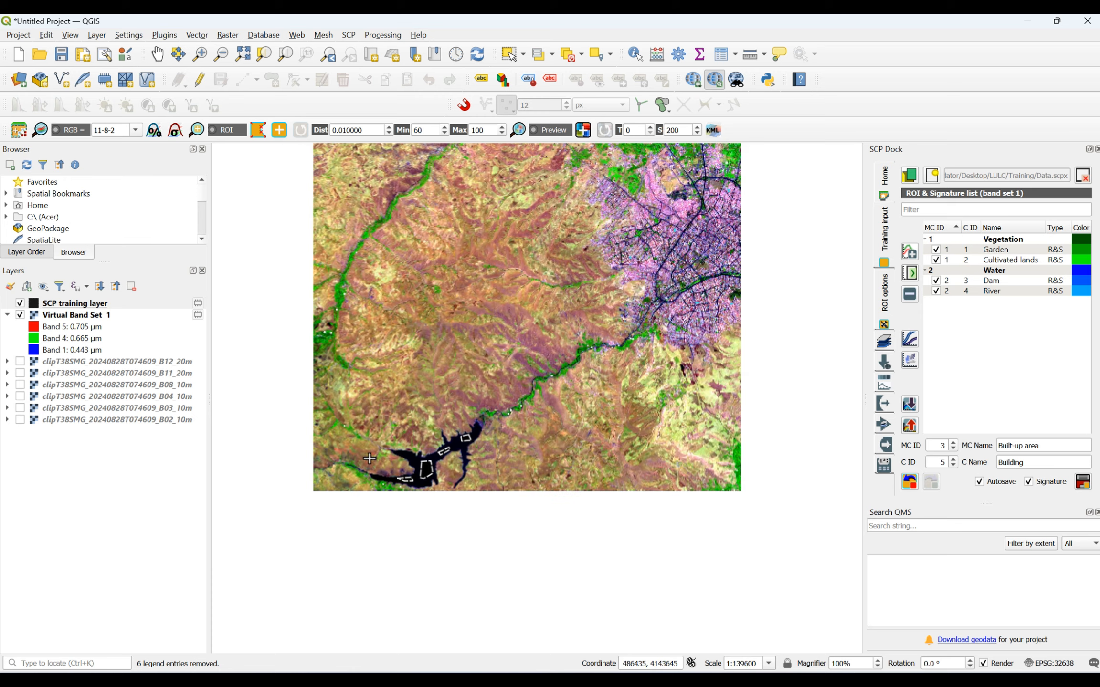
{"action": "scroll", "coordinate": [369, 458], "scroll_direction": "up", "scroll_amount": 1}
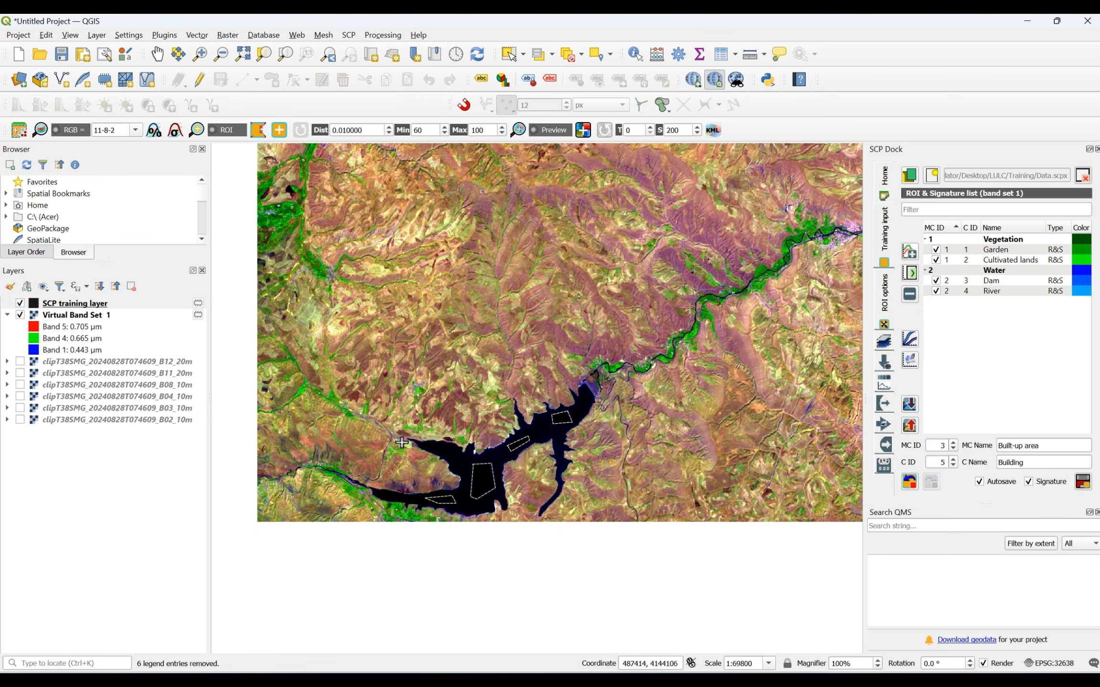
{"action": "scroll", "coordinate": [403, 444], "scroll_direction": "down", "scroll_amount": 1}
{"action": "scroll", "coordinate": [341, 266], "scroll_direction": "up", "scroll_amount": 1}
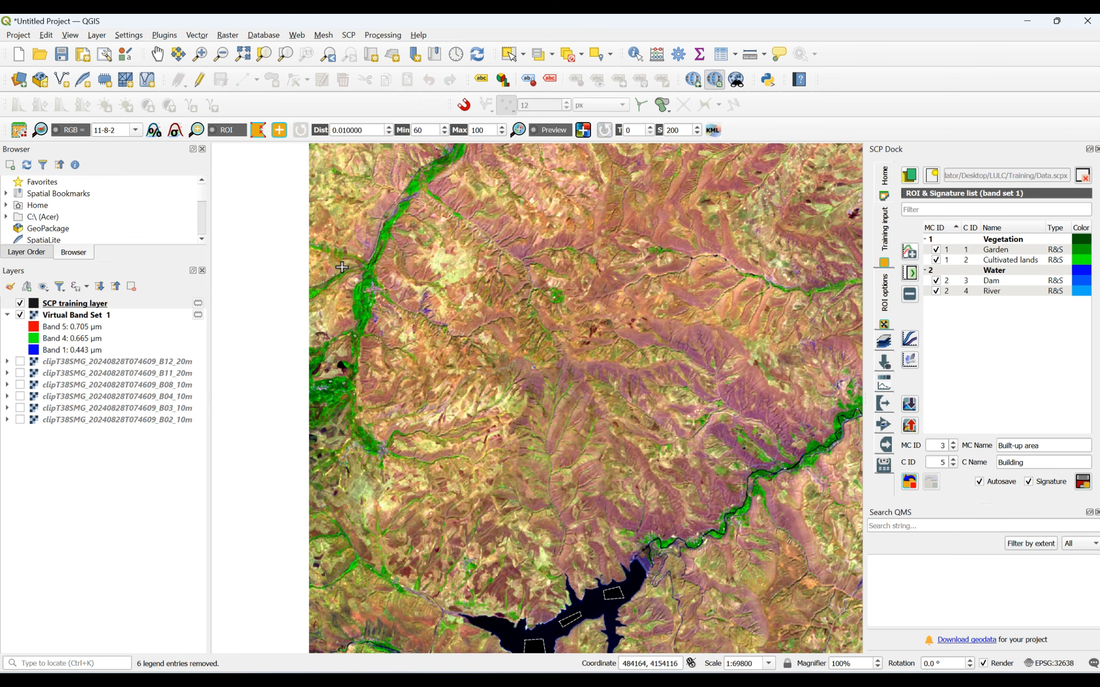
{"action": "scroll", "coordinate": [341, 432], "scroll_direction": "down", "scroll_amount": 2}
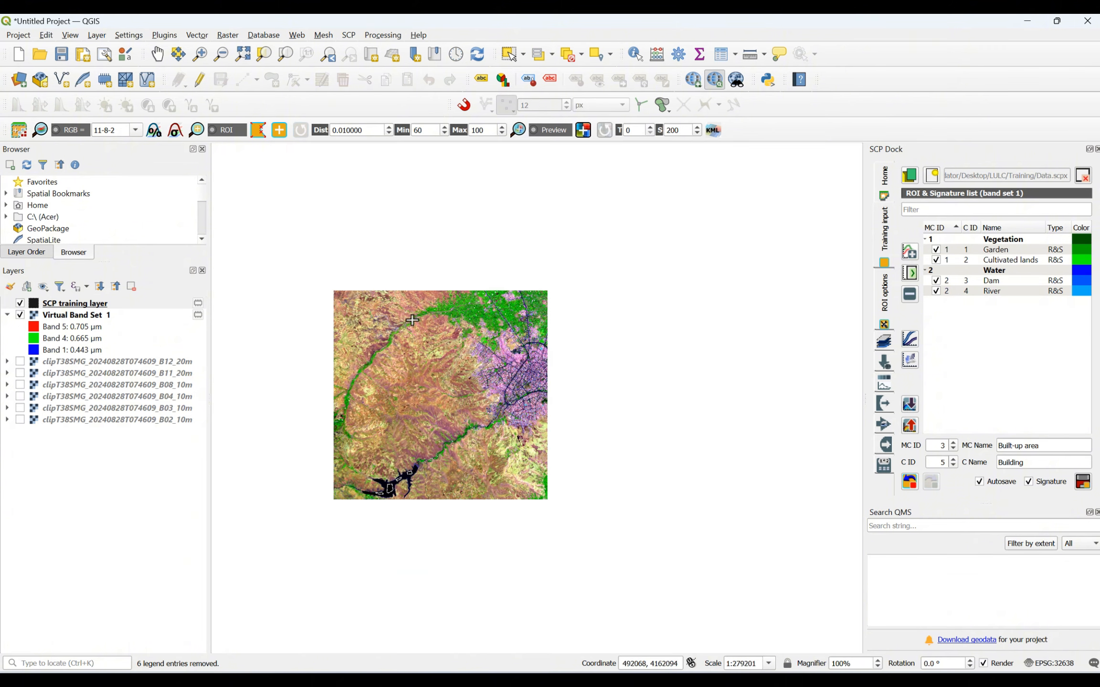
{"action": "scroll", "coordinate": [412, 321], "scroll_direction": "up", "scroll_amount": 3}
{"action": "scroll", "coordinate": [792, 237], "scroll_direction": "up", "scroll_amount": 2}
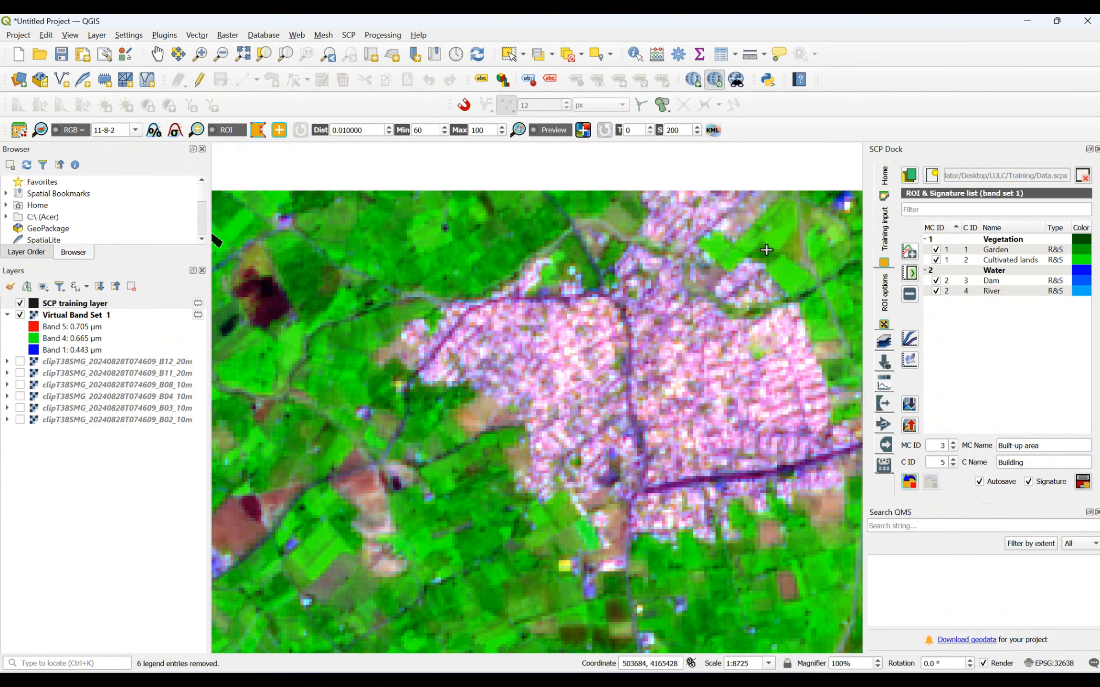
{"action": "left_click", "coordinate": [776, 373]}
{"action": "left_click", "coordinate": [802, 367]}
{"action": "left_click", "coordinate": [810, 397]}
{"action": "left_click", "coordinate": [787, 407]}
{"action": "right_click", "coordinate": [781, 376]}
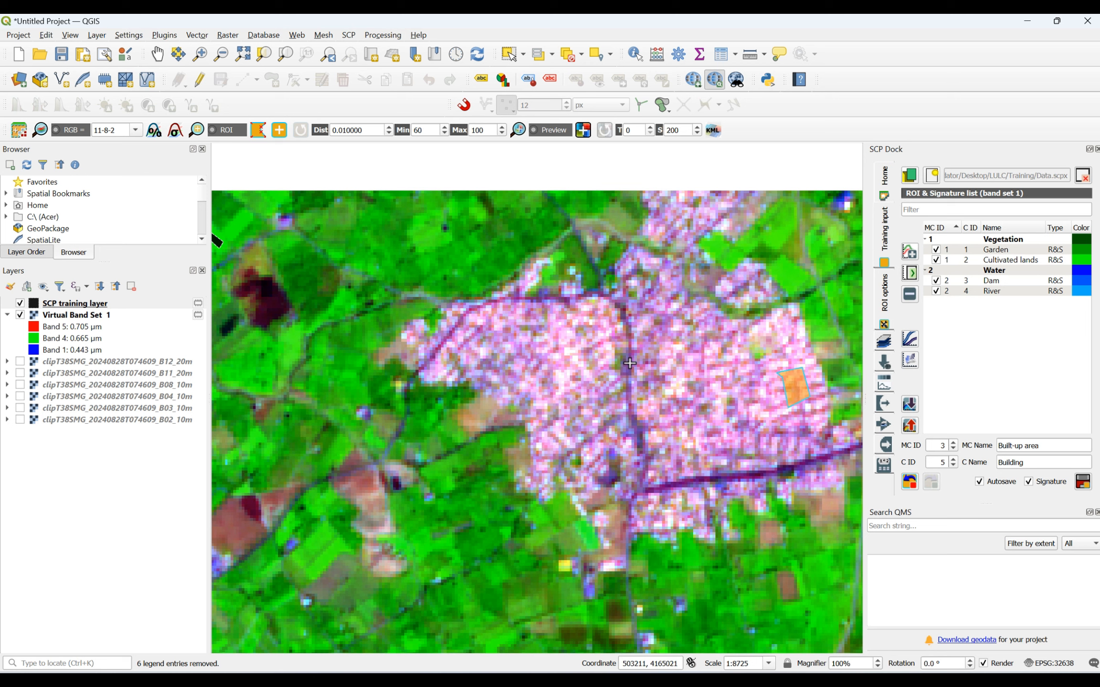
- Draw another four-sided Building training polygon in the same town, west of its main north-south road
{"action": "left_click", "coordinate": [563, 324]}
{"action": "left_click", "coordinate": [594, 320]}
{"action": "left_click", "coordinate": [594, 348]}
{"action": "left_click", "coordinate": [566, 352]}
{"action": "right_click", "coordinate": [564, 321]}
- Draw a Building training polygon on the bright pink settlement west of the wide dark road, north of the city
{"action": "scroll", "coordinate": [564, 321], "scroll_direction": "down", "scroll_amount": 3}
{"action": "scroll", "coordinate": [658, 402], "scroll_direction": "up", "scroll_amount": 4}
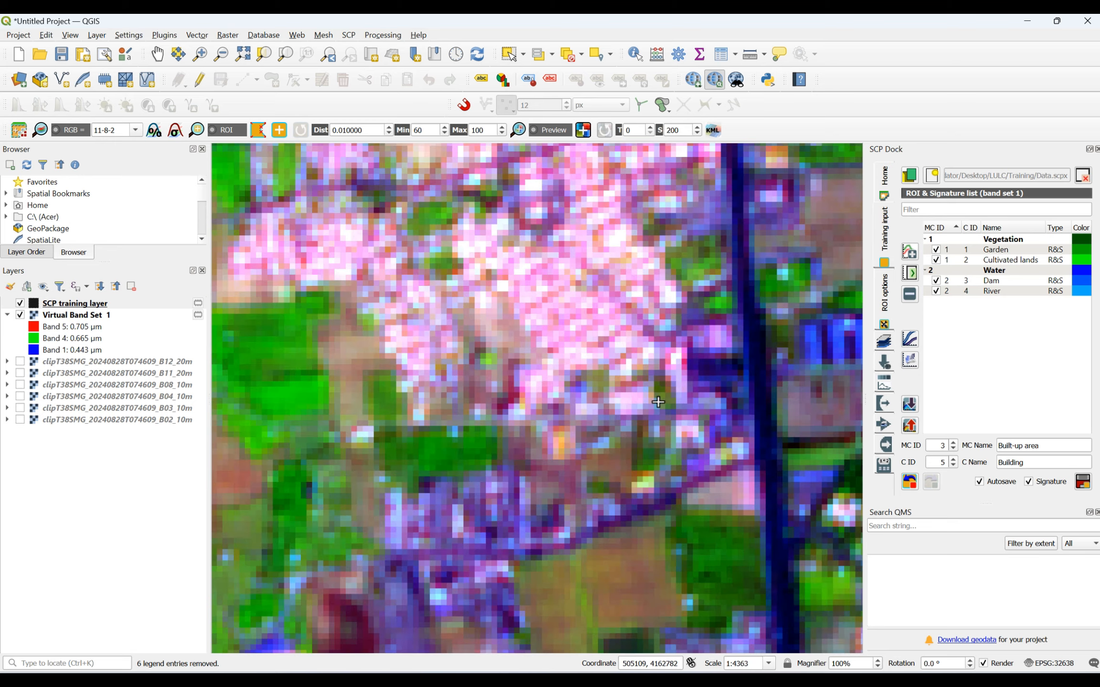
{"action": "left_click", "coordinate": [526, 289]}
{"action": "left_click", "coordinate": [565, 288]}
{"action": "left_click", "coordinate": [615, 328]}
{"action": "right_click", "coordinate": [533, 291]}
- Draw a larger four-sided Building training polygon on the dense pink housing just east of the dark diagonal road in the city's northwest
{"action": "scroll", "coordinate": [645, 272], "scroll_direction": "down", "scroll_amount": 5}
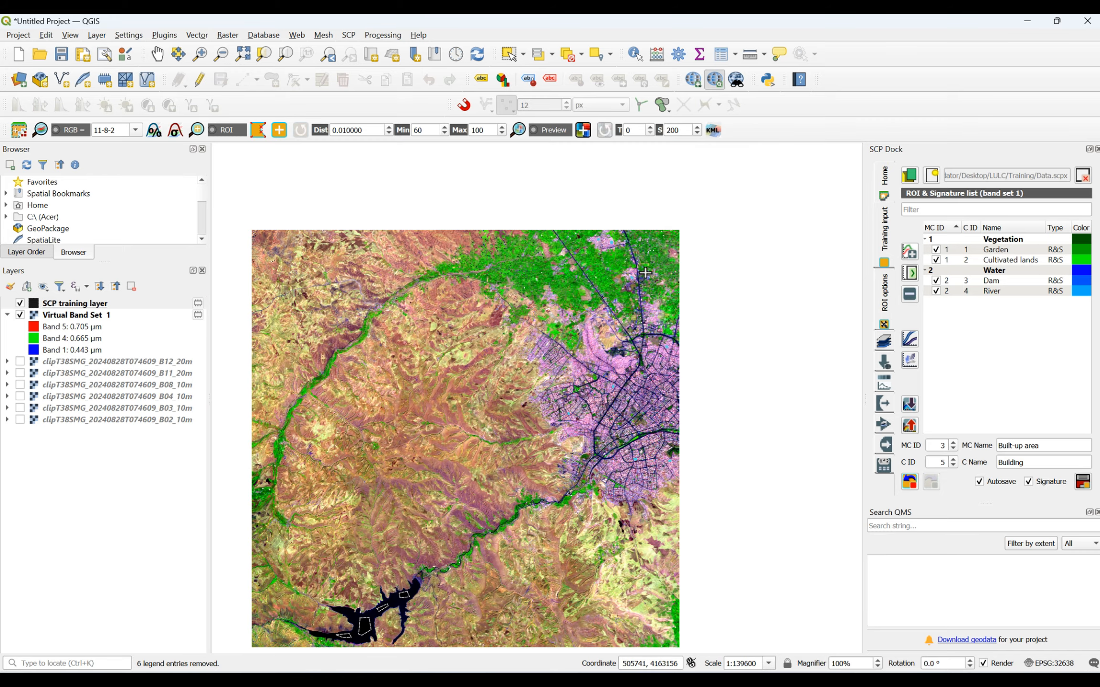
{"action": "scroll", "coordinate": [646, 273], "scroll_direction": "up", "scroll_amount": 5}
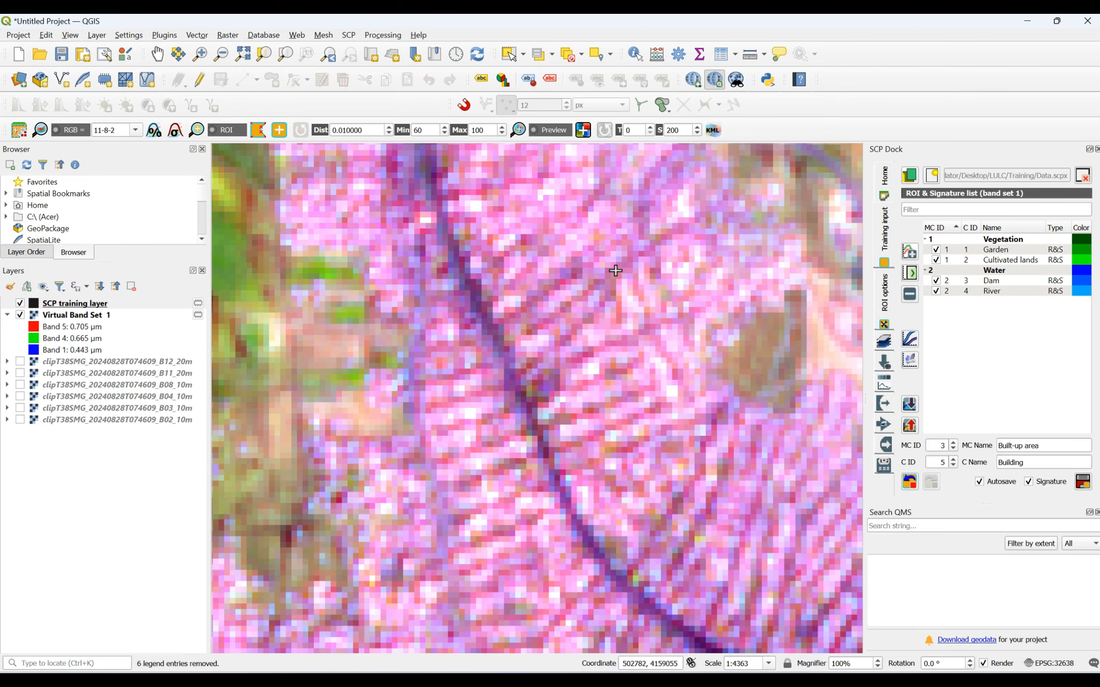
{"action": "left_click", "coordinate": [535, 254]}
{"action": "left_click", "coordinate": [629, 239]}
{"action": "left_click", "coordinate": [673, 356]}
{"action": "left_click", "coordinate": [615, 383]}
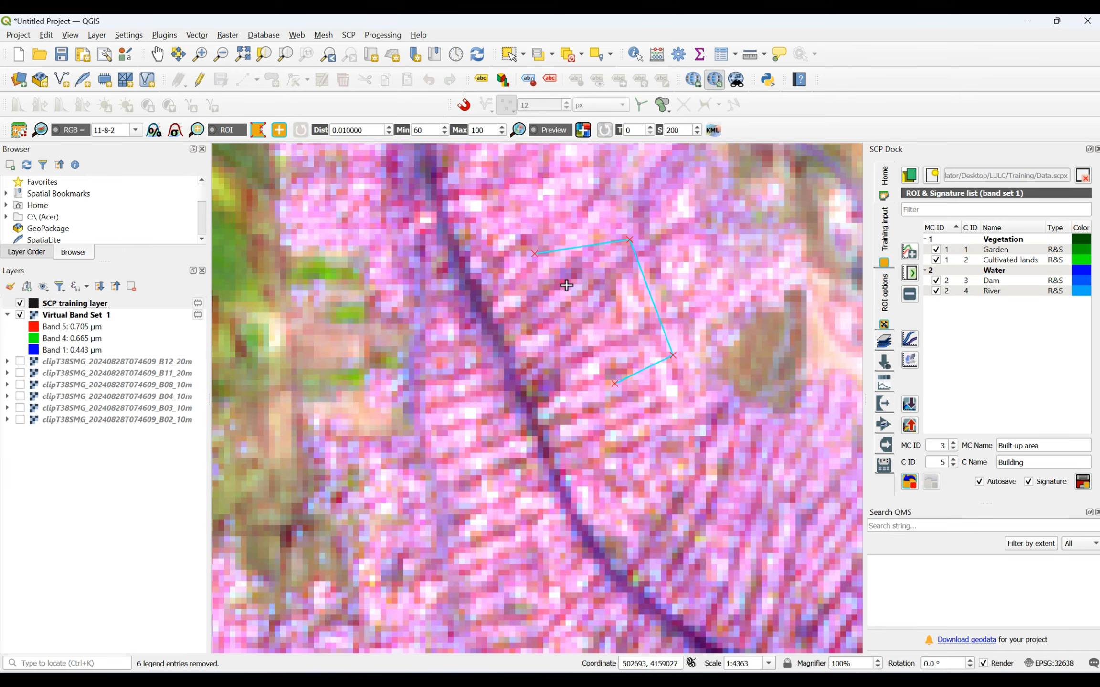
{"action": "right_click", "coordinate": [541, 256]}
- Draw a tiny Building training polygon on the bright pink pixels of the village in the northwestern river valley
{"action": "scroll", "coordinate": [587, 270], "scroll_direction": "down", "scroll_amount": 4}
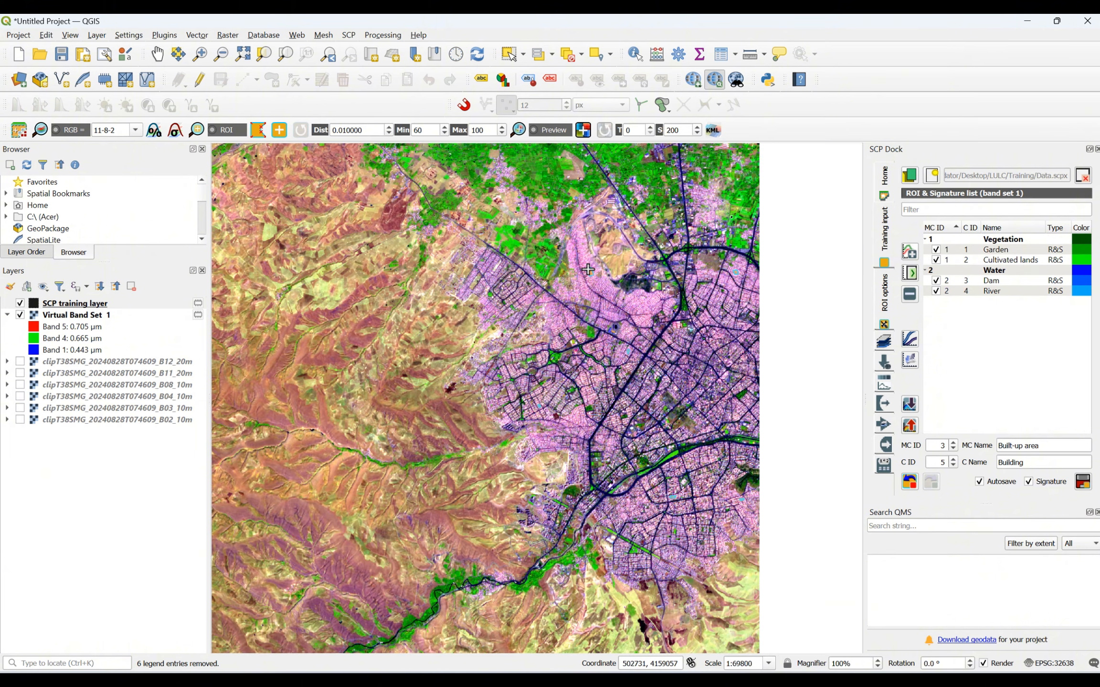
{"action": "scroll", "coordinate": [587, 270], "scroll_direction": "down", "scroll_amount": 1}
{"action": "scroll", "coordinate": [398, 202], "scroll_direction": "up", "scroll_amount": 3}
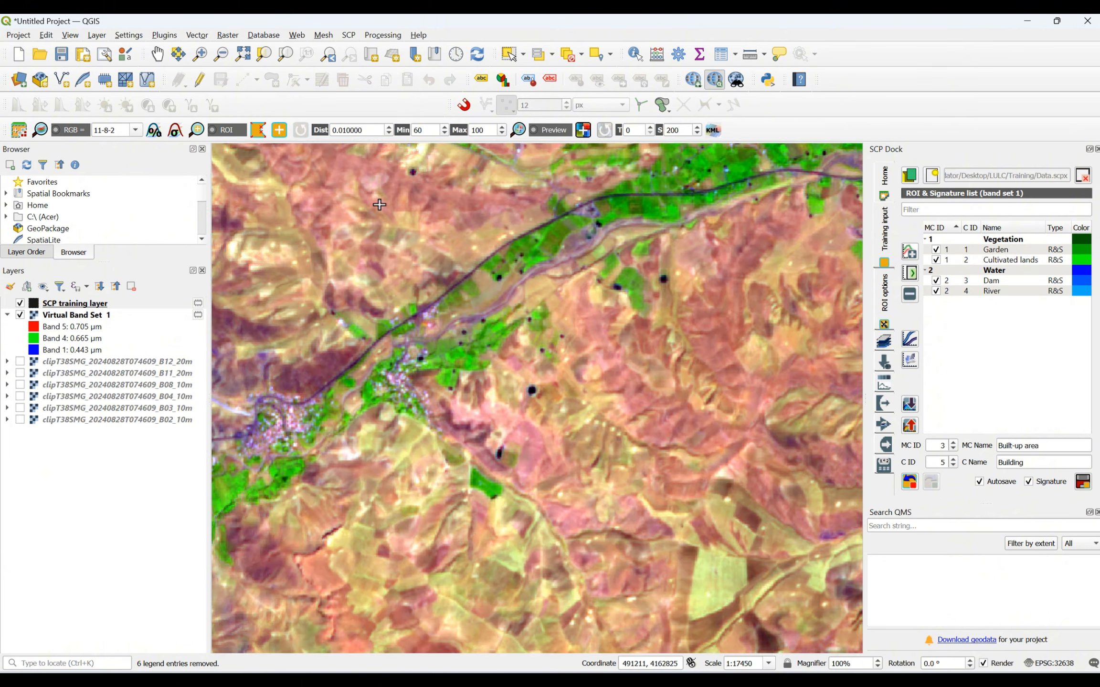
{"action": "scroll", "coordinate": [266, 437], "scroll_direction": "up", "scroll_amount": 3}
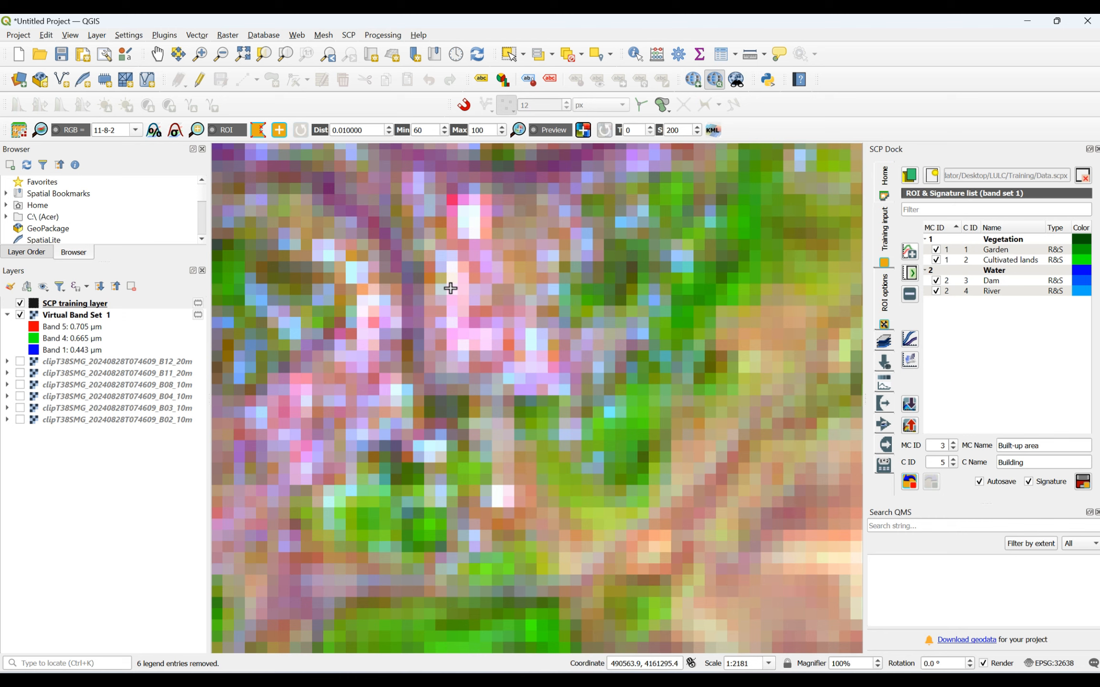
{"action": "left_click", "coordinate": [451, 288]}
{"action": "left_click", "coordinate": [467, 284]}
{"action": "left_click", "coordinate": [465, 319]}
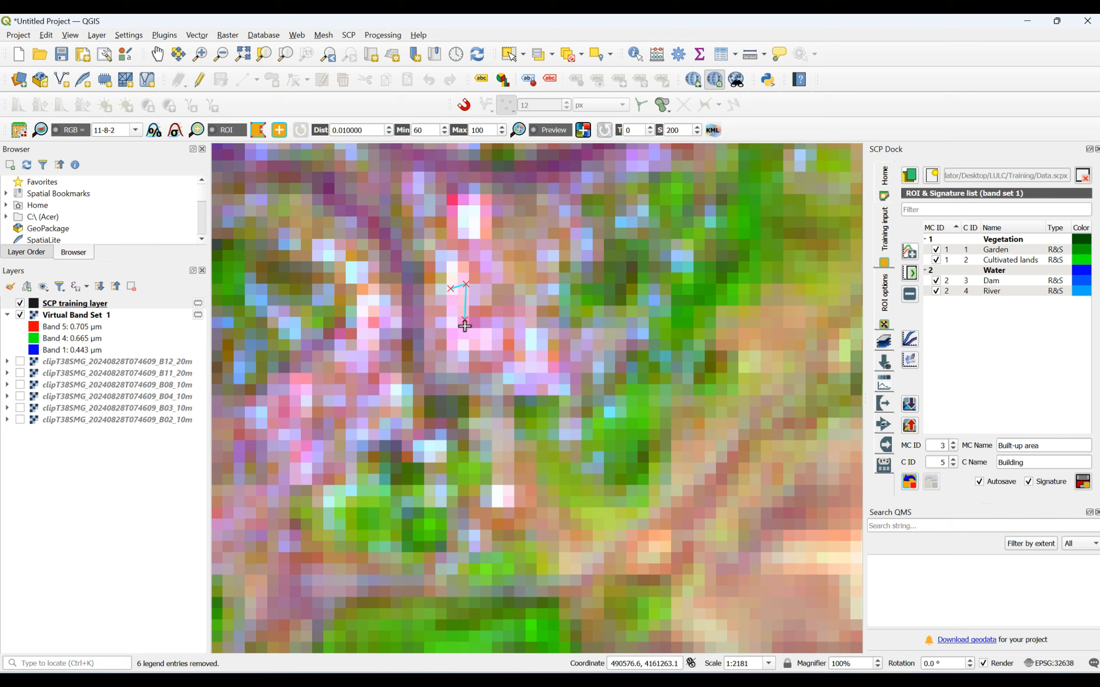
{"action": "right_click", "coordinate": [447, 290]}
- Save the drawn polygons as the Building ROI and calculate its signature under macroclass Built-up area
{"action": "scroll", "coordinate": [445, 299], "scroll_direction": "down", "scroll_amount": 3}
{"action": "scroll", "coordinate": [445, 298], "scroll_direction": "down", "scroll_amount": 3}
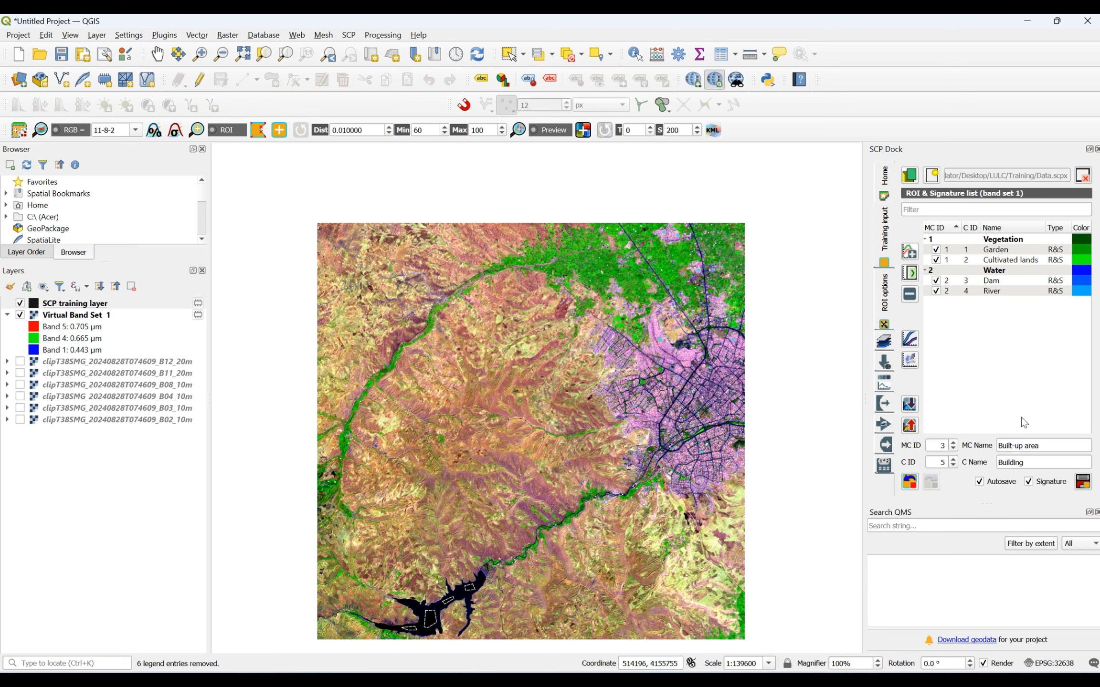
{"action": "left_click", "coordinate": [1079, 482]}
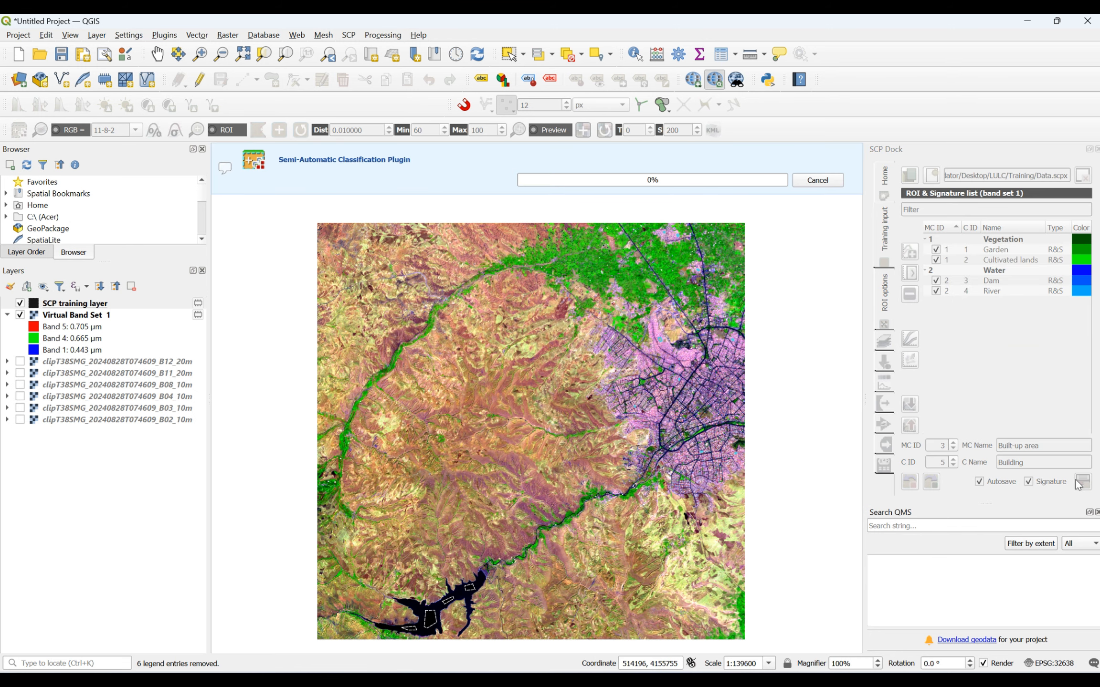
- Check the Land/Water composite in the Word band table, then render Virtual Band Set 1 in QGIS with red Band 4, green Band 5, blue Band 3
{"action": "key", "text": "alt+Tab"}
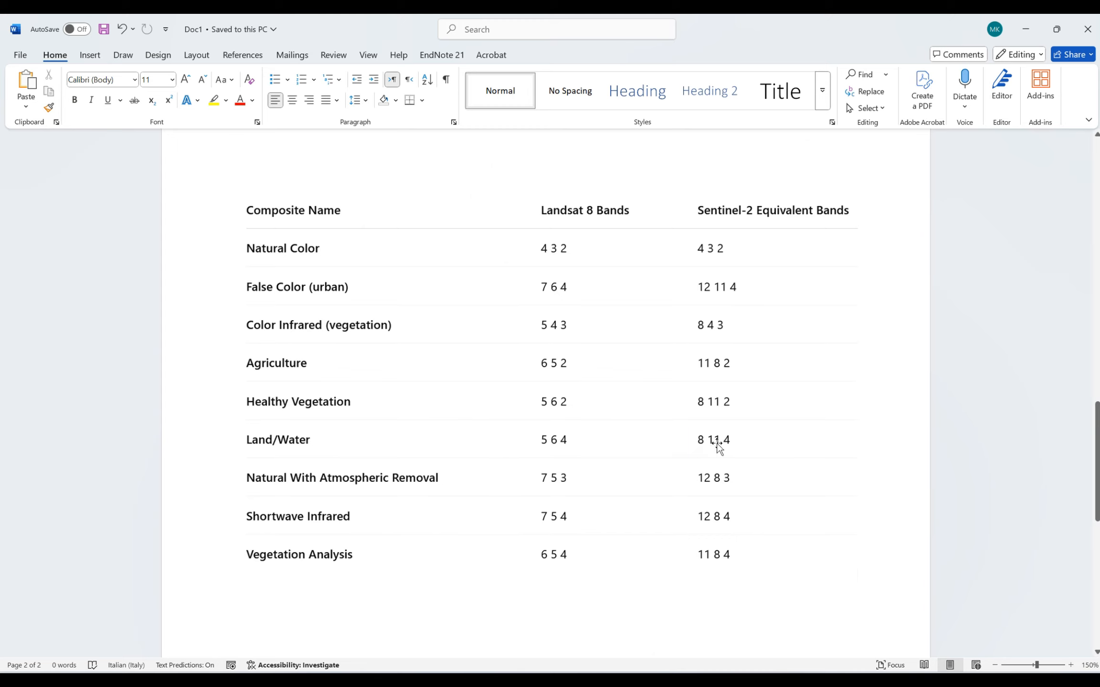
{"action": "left_click", "coordinate": [1027, 28]}
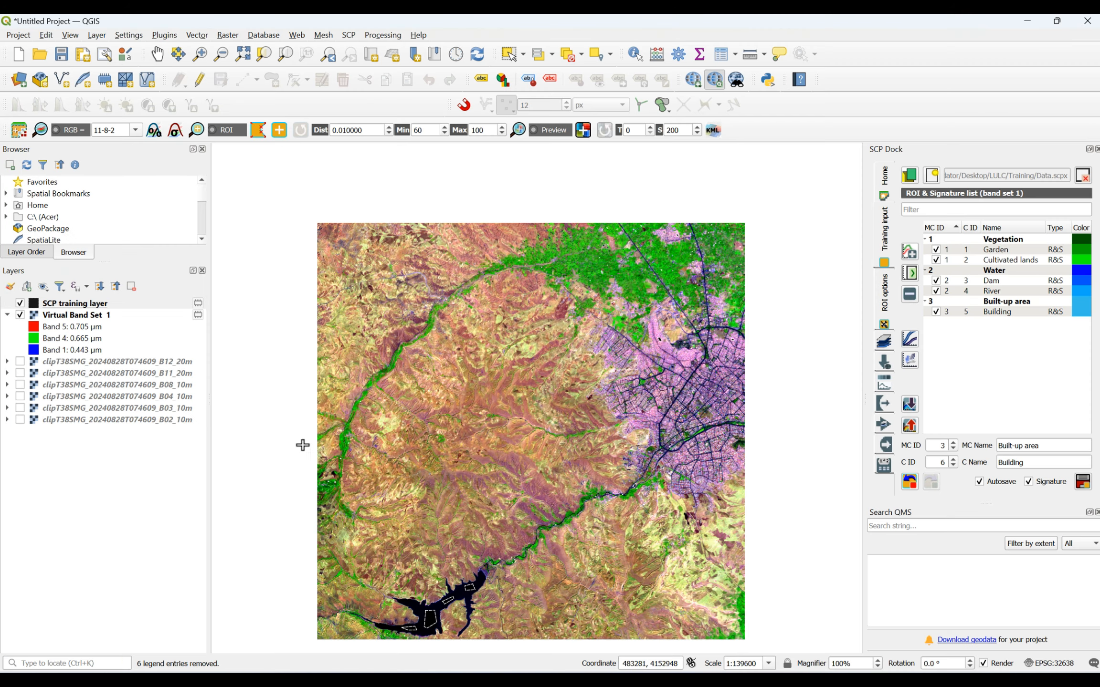
{"action": "right_click", "coordinate": [63, 315]}
{"action": "left_click", "coordinate": [91, 606]}
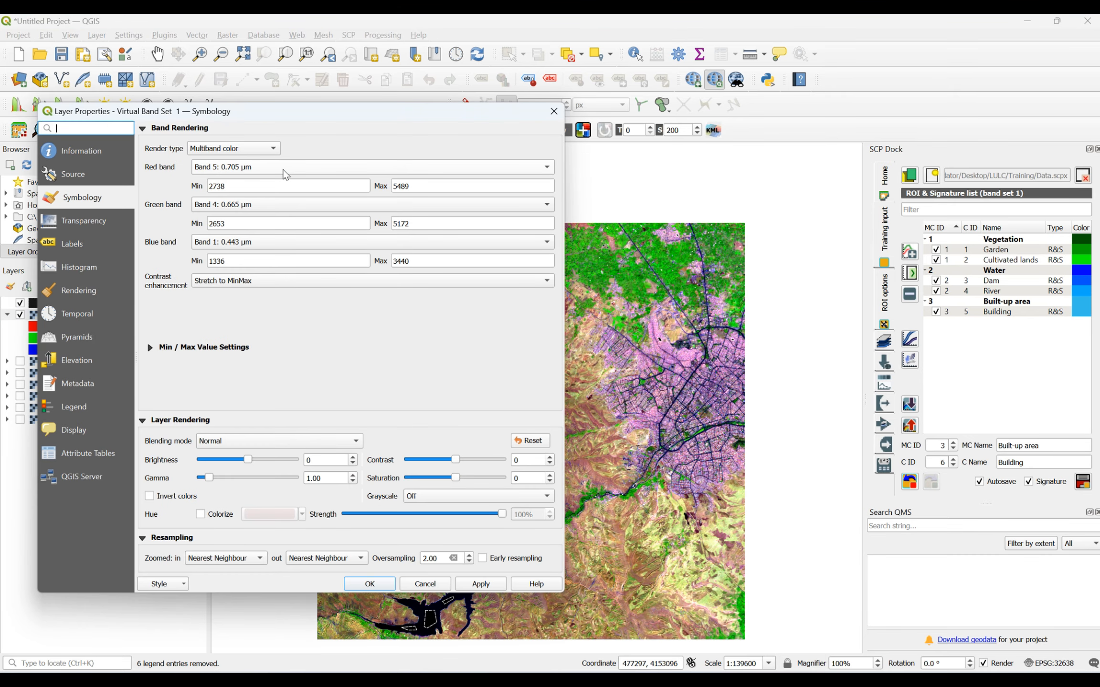
{"action": "left_click", "coordinate": [285, 175]}
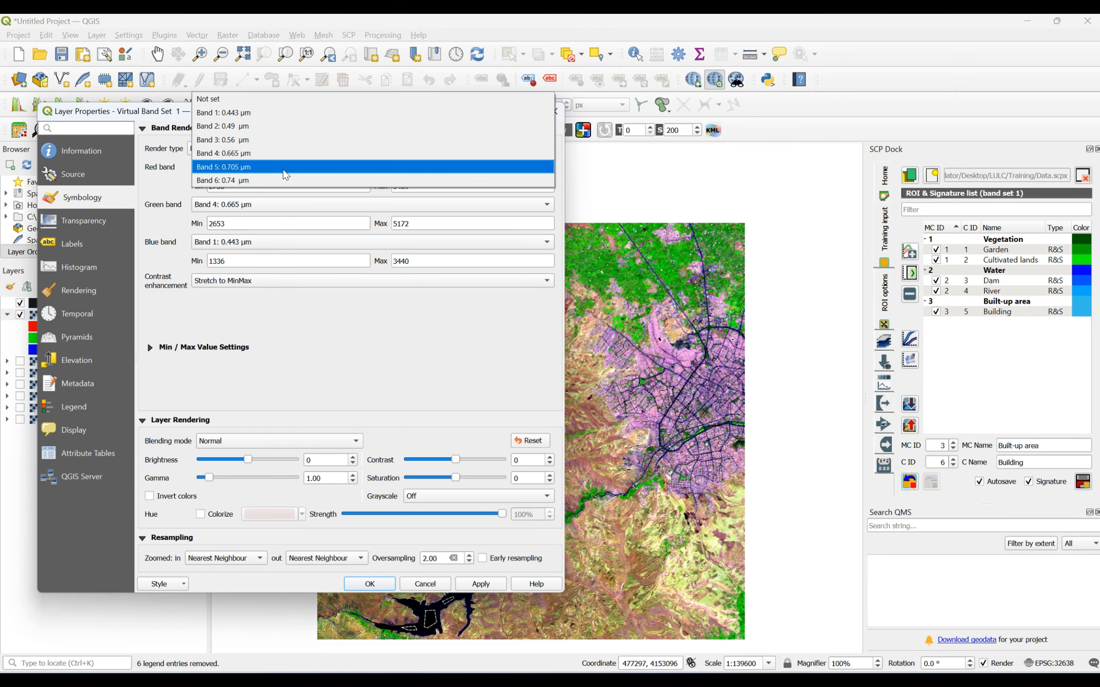
{"action": "left_click", "coordinate": [259, 154]}
{"action": "left_click", "coordinate": [258, 213]}
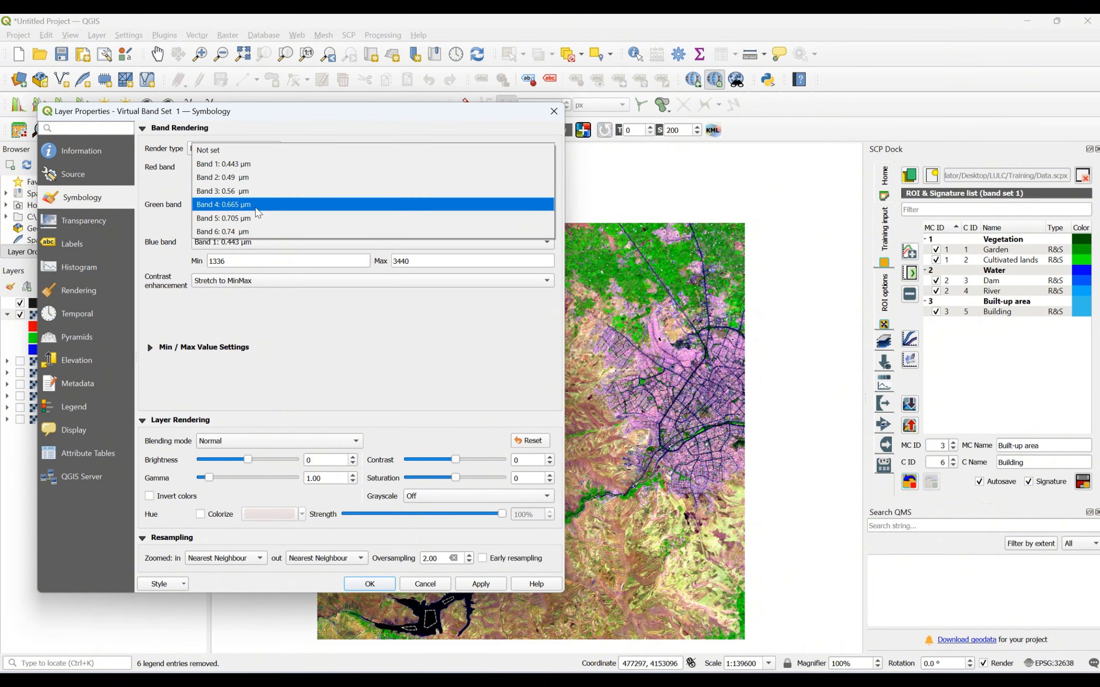
{"action": "left_click", "coordinate": [251, 215]}
{"action": "left_click", "coordinate": [245, 247]}
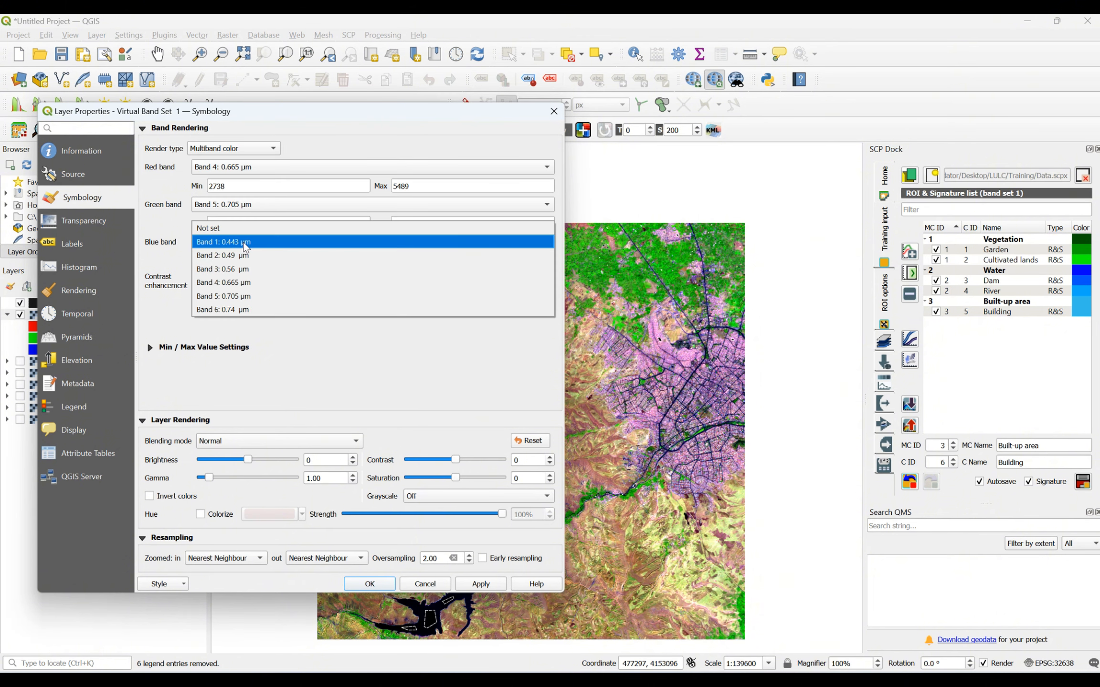
{"action": "left_click", "coordinate": [245, 271]}
{"action": "left_click", "coordinate": [461, 583]}
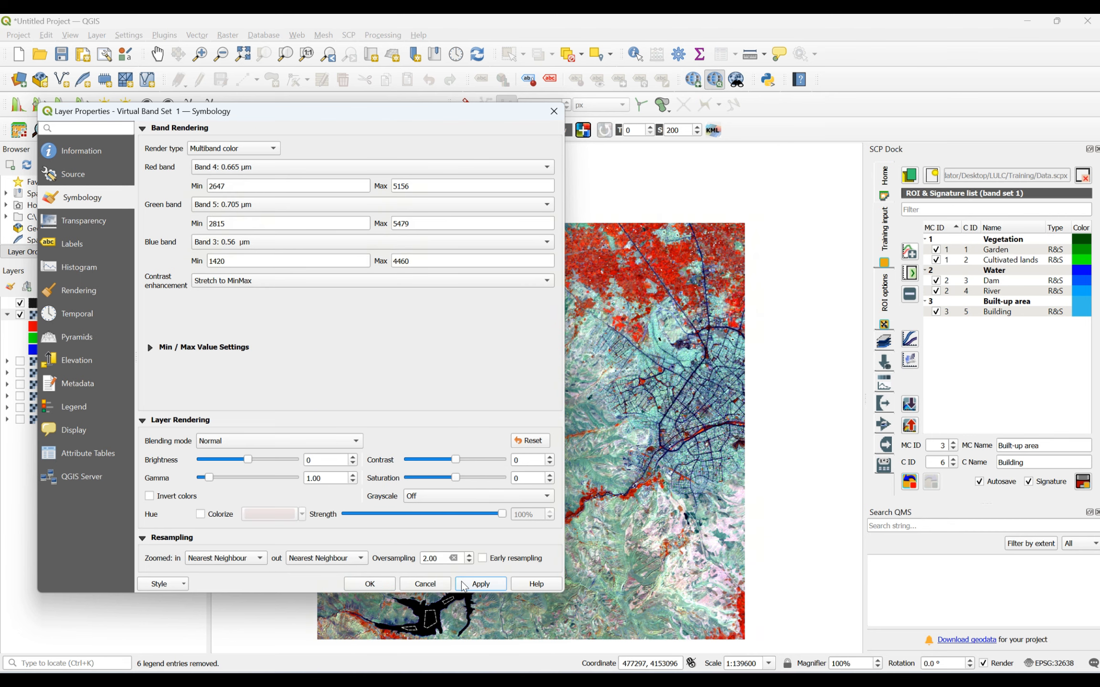
{"action": "left_click", "coordinate": [386, 586]}
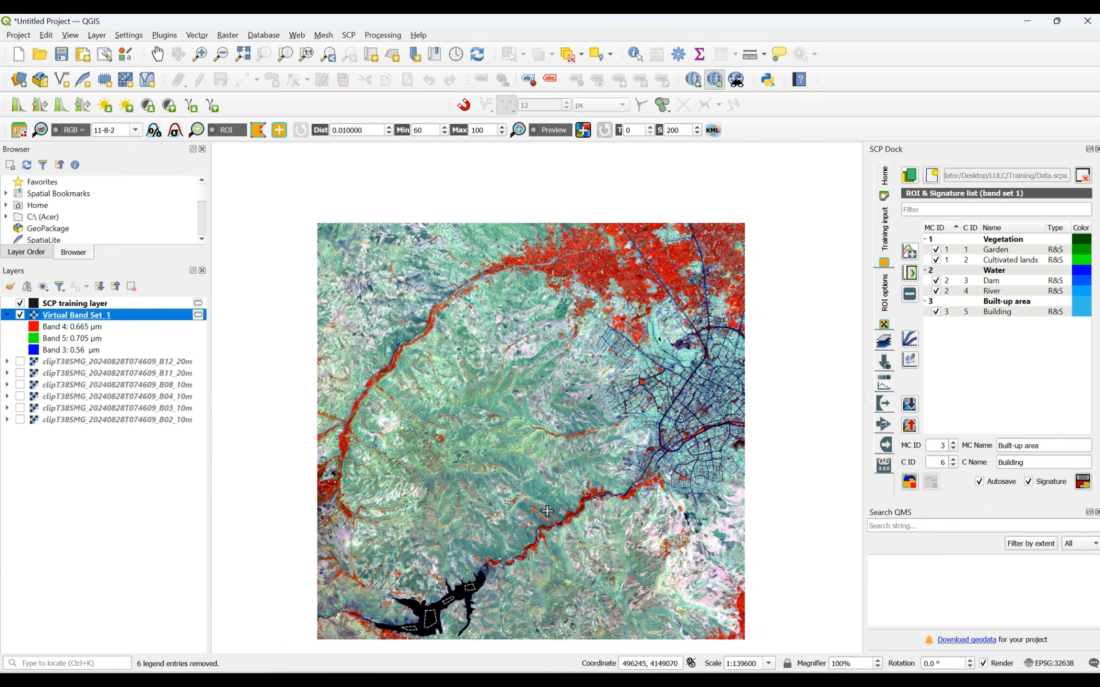
- Set up the training class with macroclass ID 4 named Lands and class name Barren, then zoom in on the bare hills
{"action": "scroll", "coordinate": [494, 462], "scroll_direction": "up", "scroll_amount": 5}
{"action": "scroll", "coordinate": [495, 462], "scroll_direction": "down", "scroll_amount": 2}
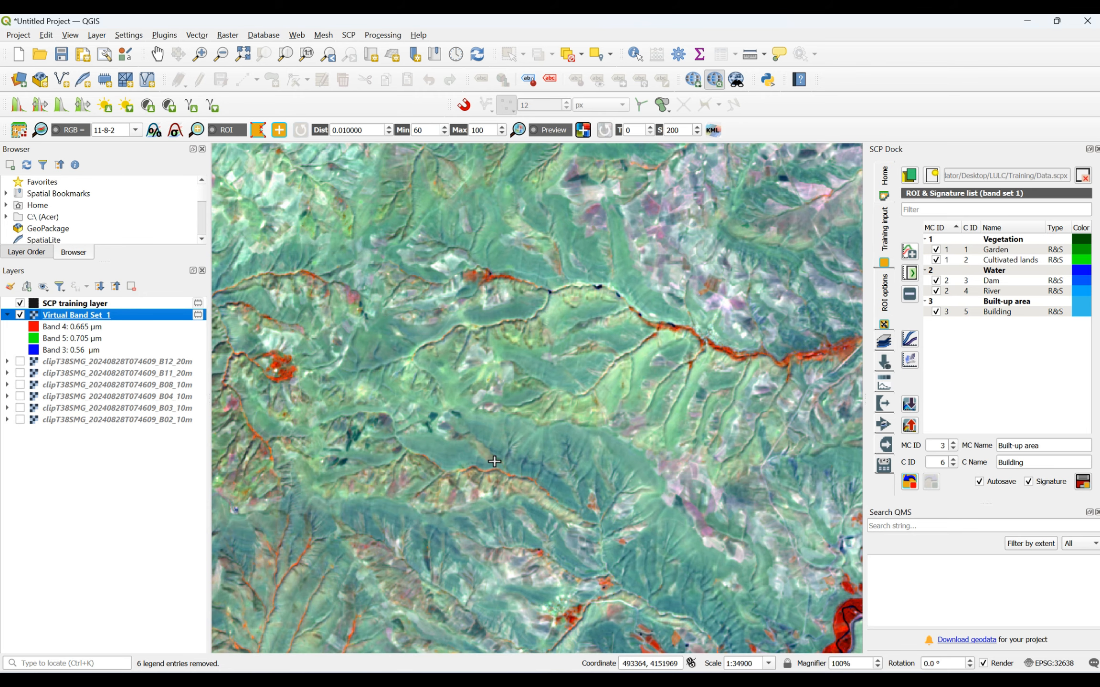
{"action": "scroll", "coordinate": [495, 462], "scroll_direction": "down", "scroll_amount": 2}
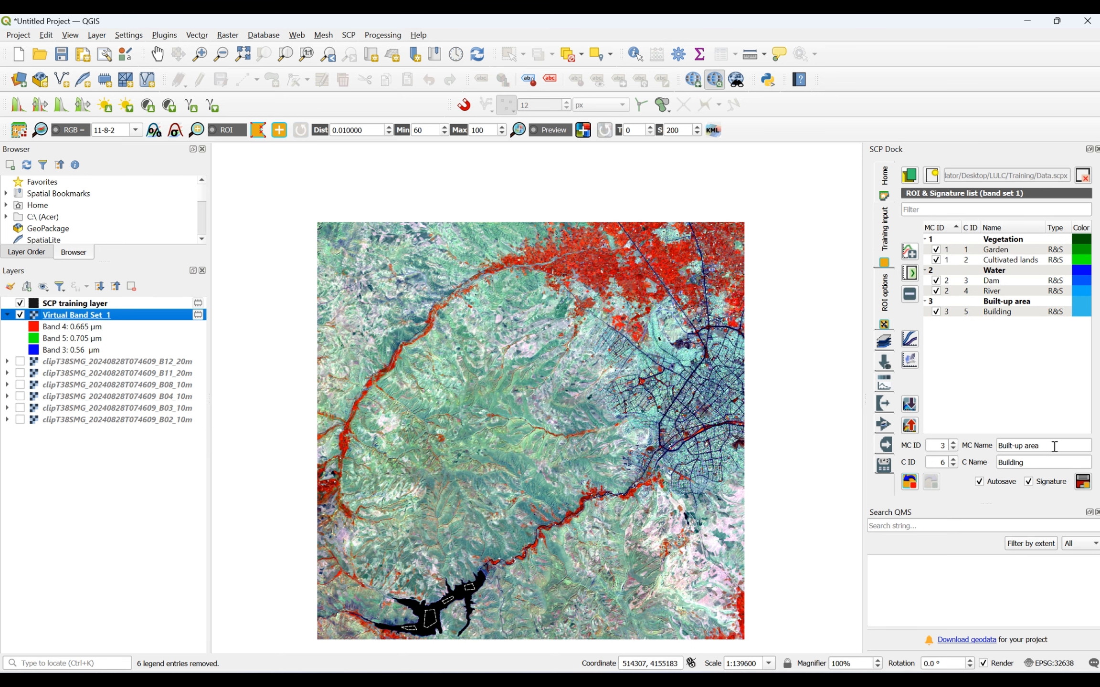
{"action": "double_click", "coordinate": [946, 444]}
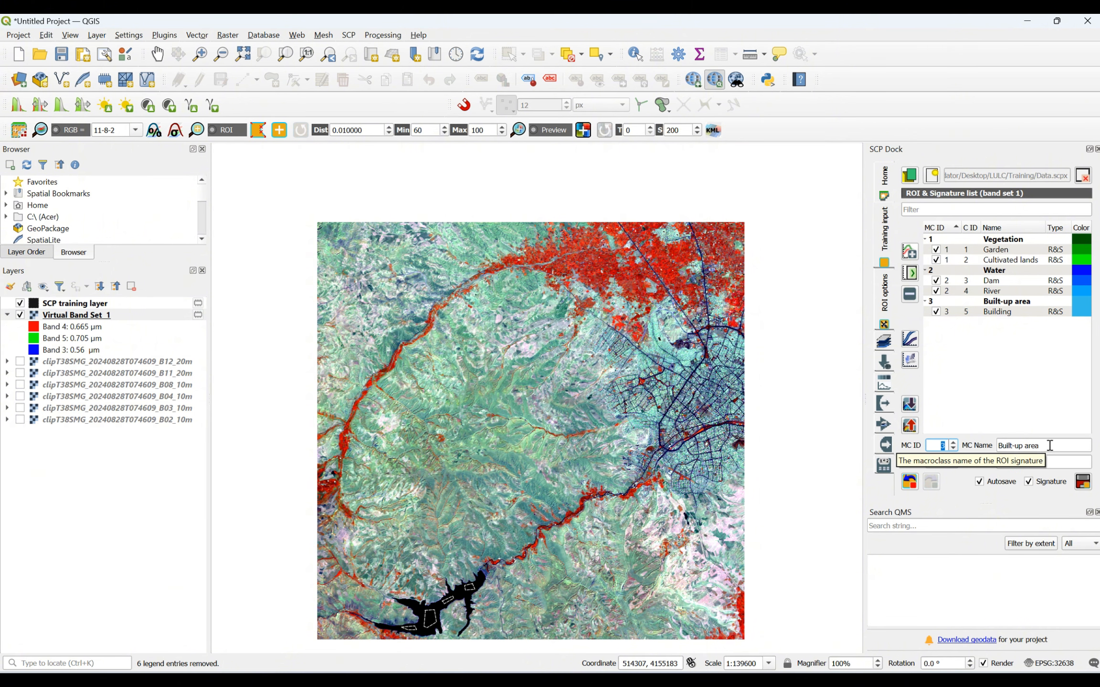
{"action": "left_click_drag", "start_coordinate": [1049, 445], "coordinate": [976, 450]}
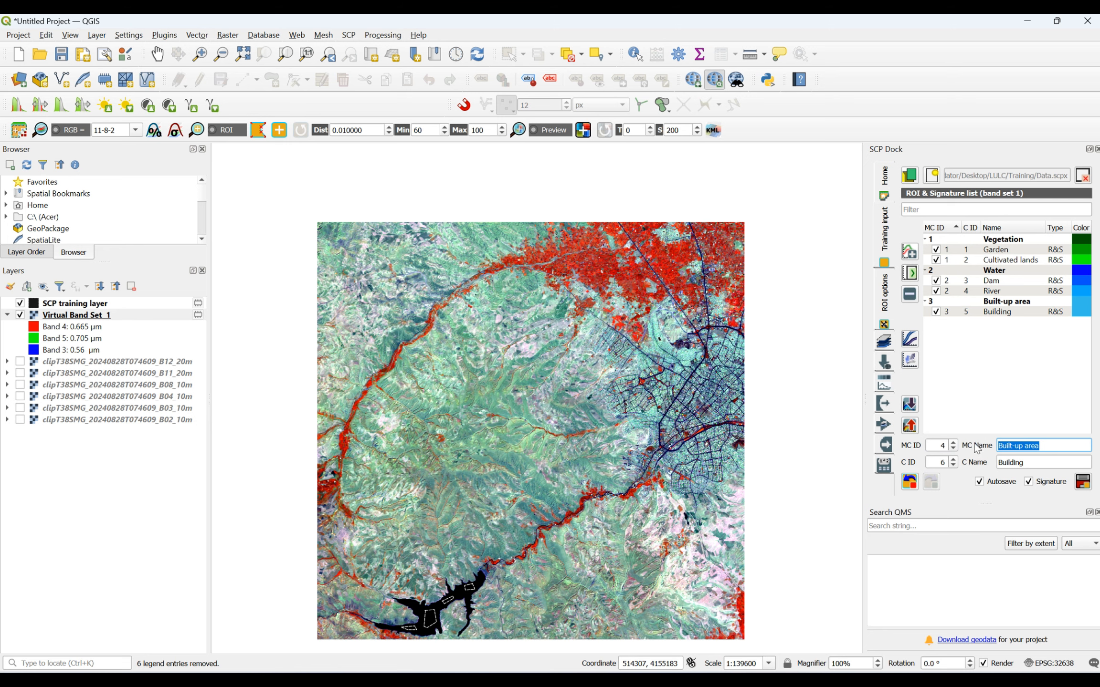
{"action": "type", "text": "Lands"}
{"action": "left_click_drag", "start_coordinate": [1032, 459], "coordinate": [967, 459]}
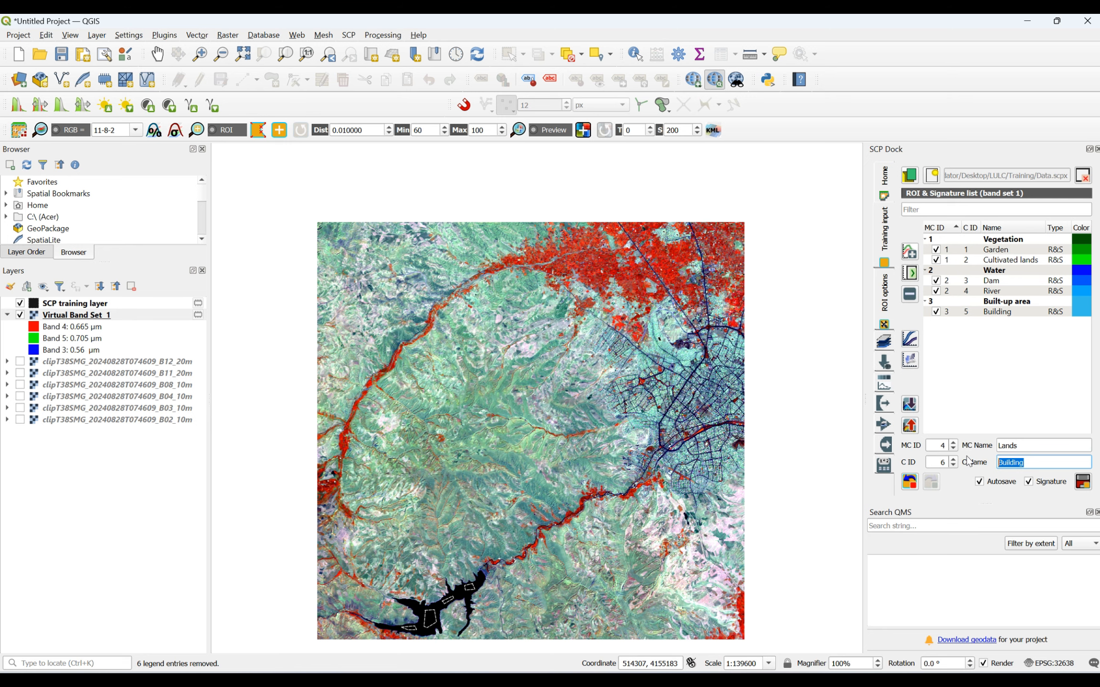
{"action": "type", "text": "Barren"}
{"action": "scroll", "coordinate": [443, 397], "scroll_direction": "up", "scroll_amount": 2}
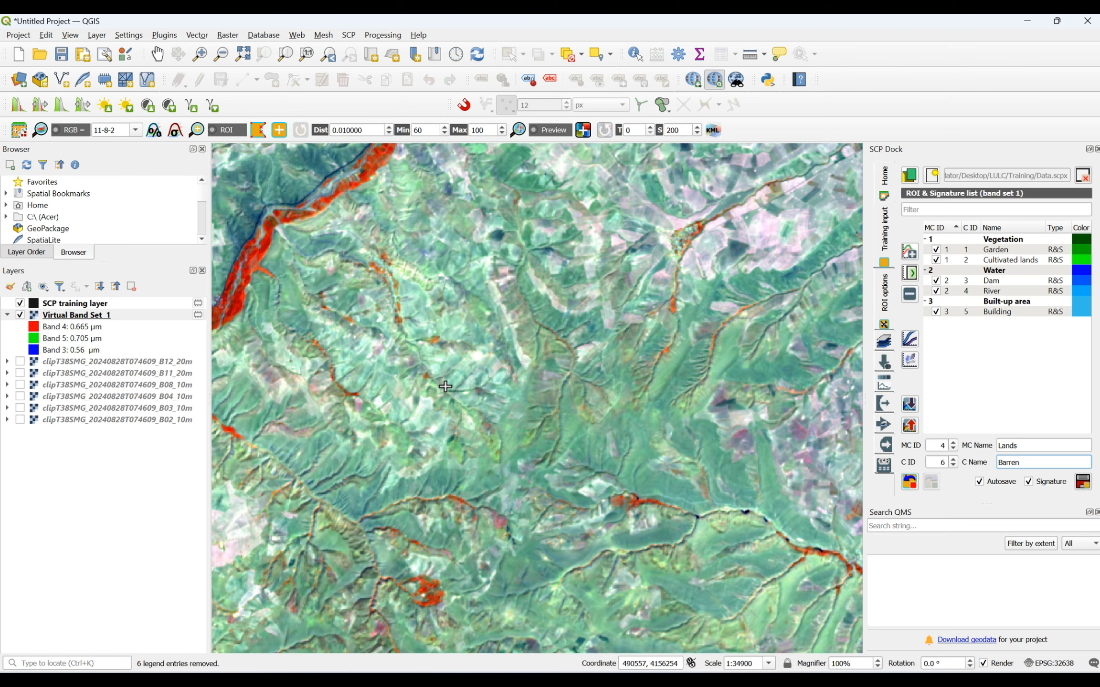
- Draw two Barren training polygons on the smooth green slopes of the central hills, the second one northeast of the first
{"action": "scroll", "coordinate": [669, 435], "scroll_direction": "up", "scroll_amount": 1}
{"action": "left_click", "coordinate": [577, 393]}
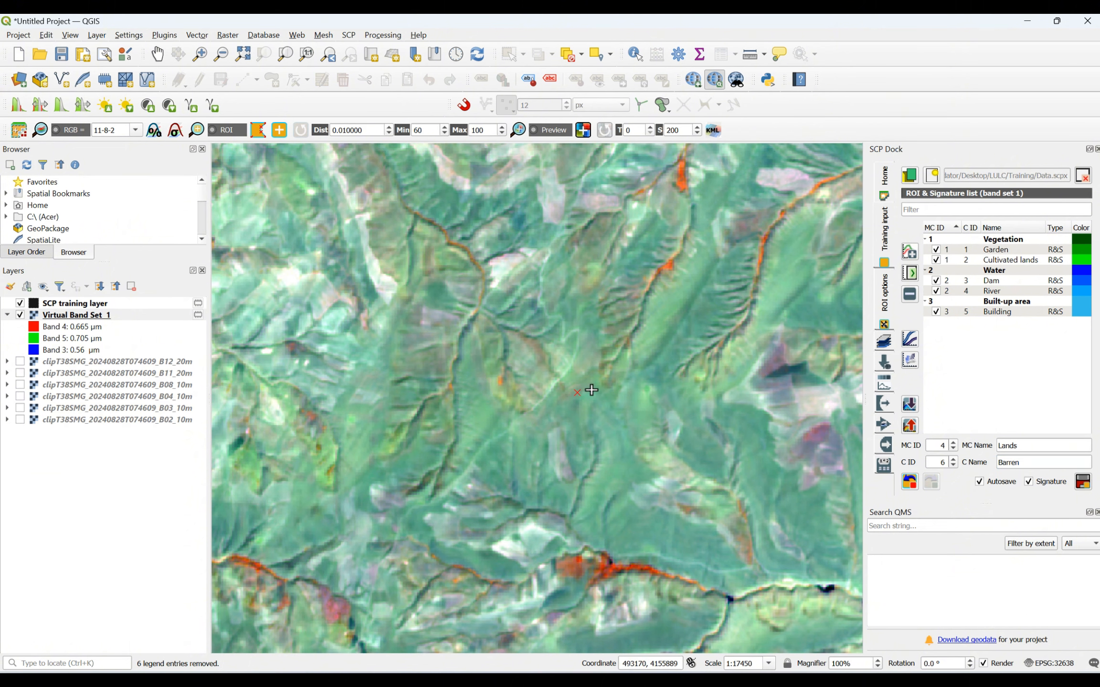
{"action": "left_click", "coordinate": [611, 407]}
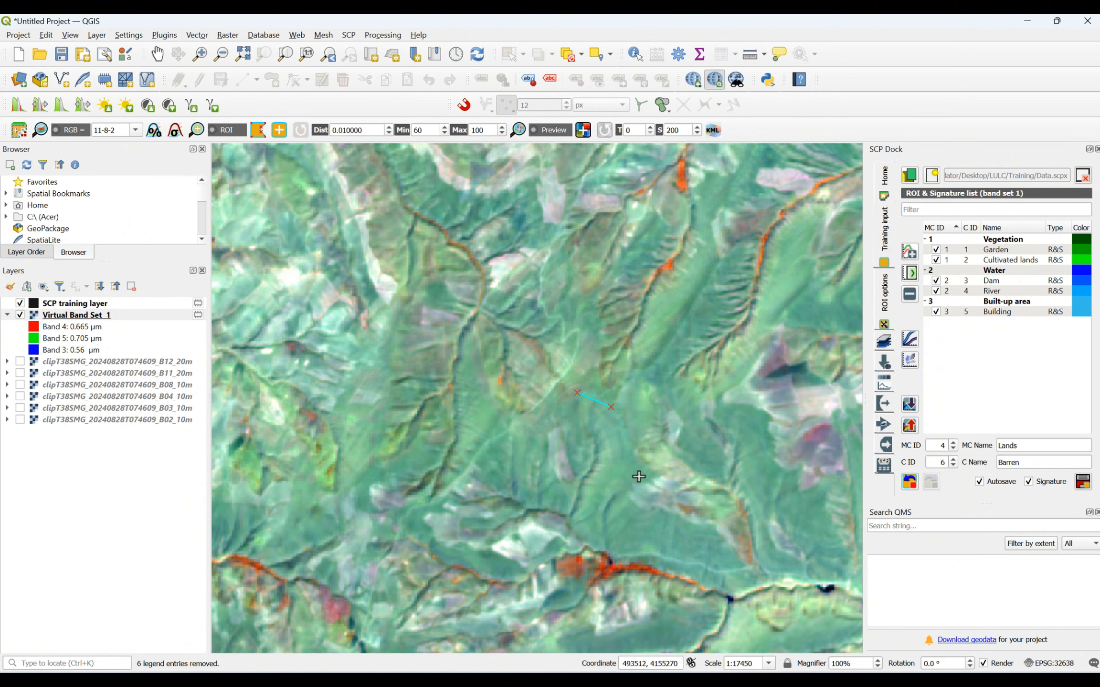
{"action": "right_click", "coordinate": [577, 393]}
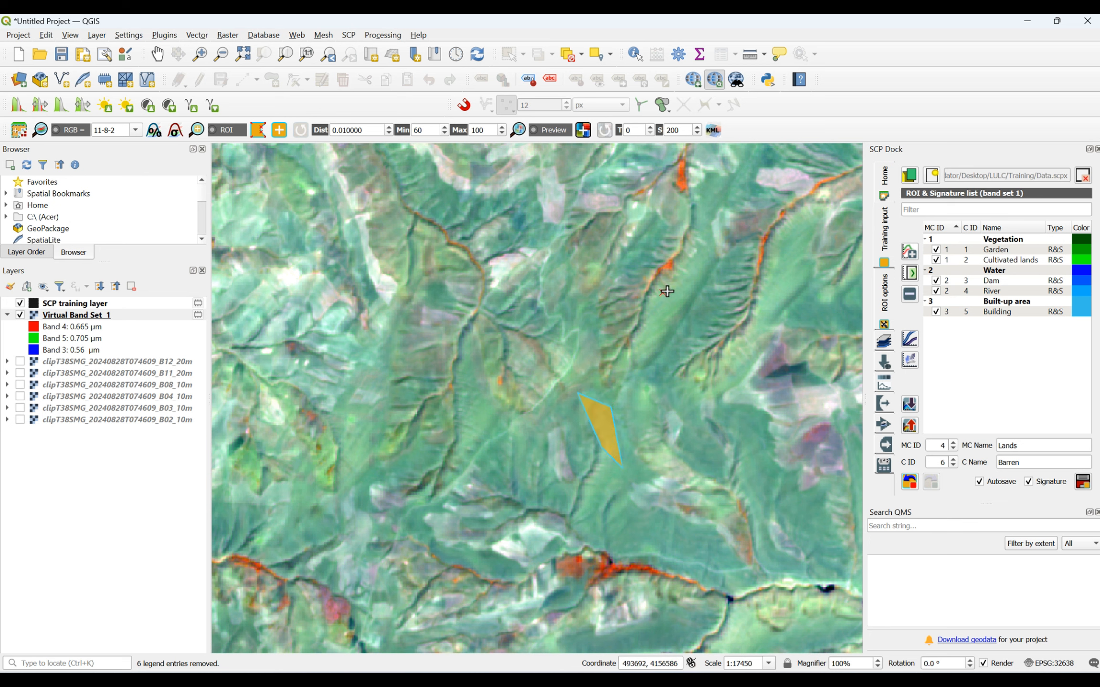
{"action": "left_click", "coordinate": [686, 311]}
{"action": "left_click", "coordinate": [661, 335]}
{"action": "right_click", "coordinate": [660, 295]}
- Draw a small Barren training polygon on the green slope just north of the village in the northwestern river valley
{"action": "scroll", "coordinate": [642, 372], "scroll_direction": "down", "scroll_amount": 3}
{"action": "scroll", "coordinate": [605, 223], "scroll_direction": "up", "scroll_amount": 3}
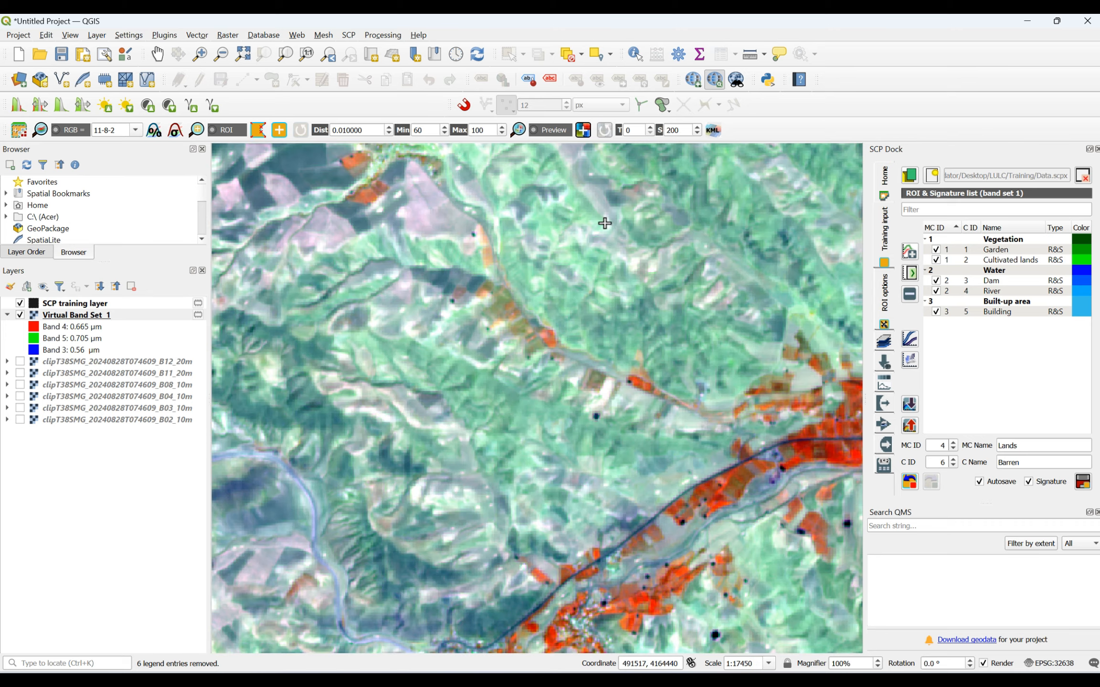
{"action": "scroll", "coordinate": [605, 224], "scroll_direction": "down", "scroll_amount": 2}
{"action": "scroll", "coordinate": [307, 453], "scroll_direction": "up", "scroll_amount": 3}
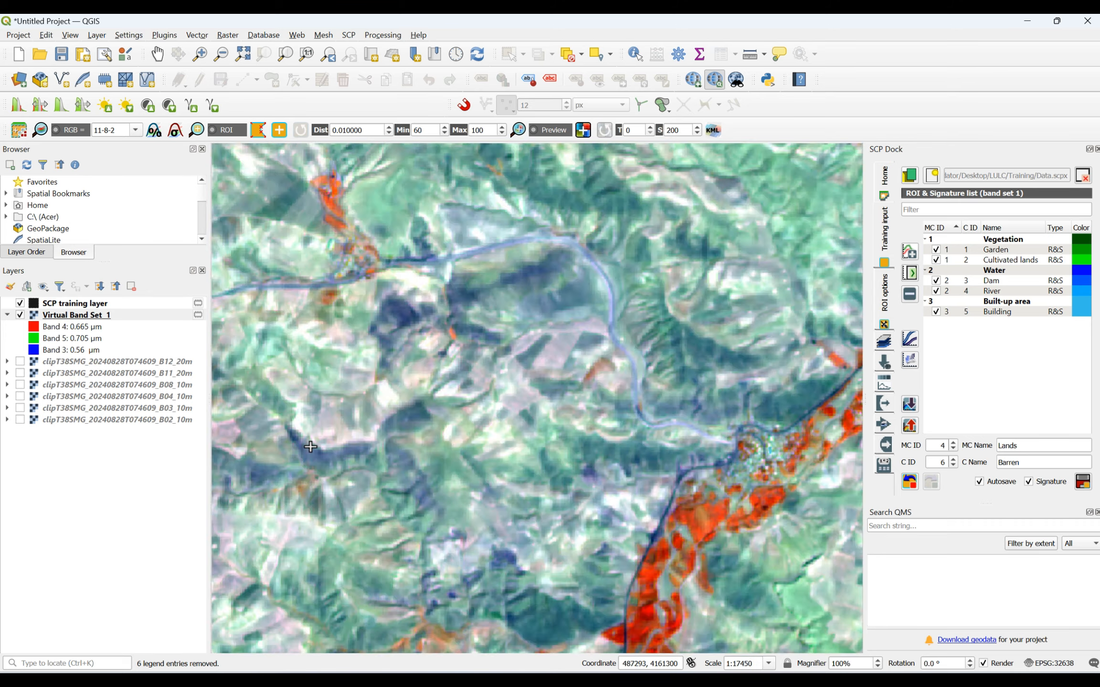
{"action": "scroll", "coordinate": [420, 415], "scroll_direction": "down", "scroll_amount": 2}
{"action": "scroll", "coordinate": [393, 305], "scroll_direction": "up", "scroll_amount": 2}
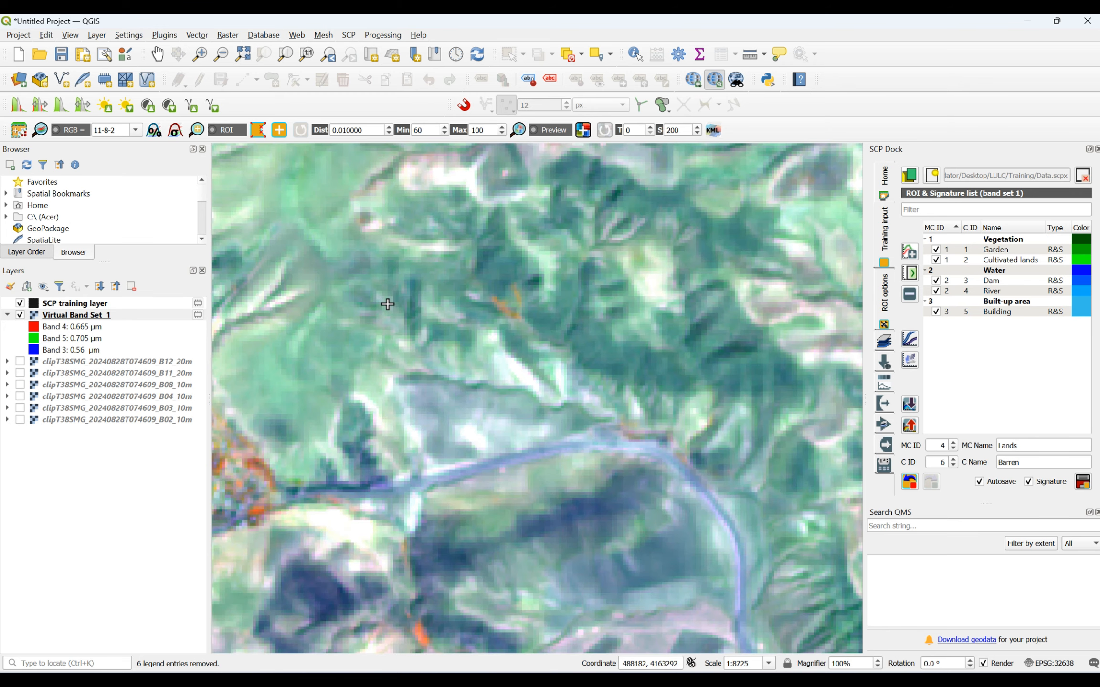
{"action": "left_click", "coordinate": [247, 356]}
{"action": "left_click", "coordinate": [271, 353]}
{"action": "left_click", "coordinate": [291, 404]}
{"action": "left_click", "coordinate": [268, 409]}
{"action": "right_click", "coordinate": [249, 356]}
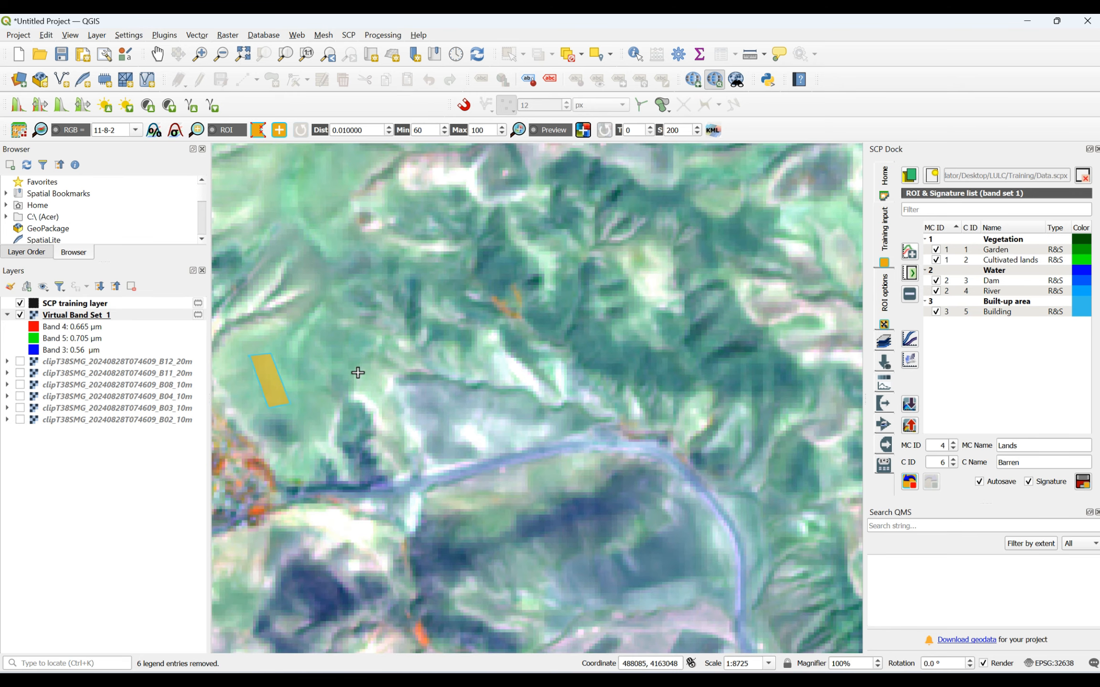
- Draw a small four-sided Barren training polygon on the uniform green slope south of the red irrigated valley in the north
{"action": "scroll", "coordinate": [313, 378], "scroll_direction": "down", "scroll_amount": 2}
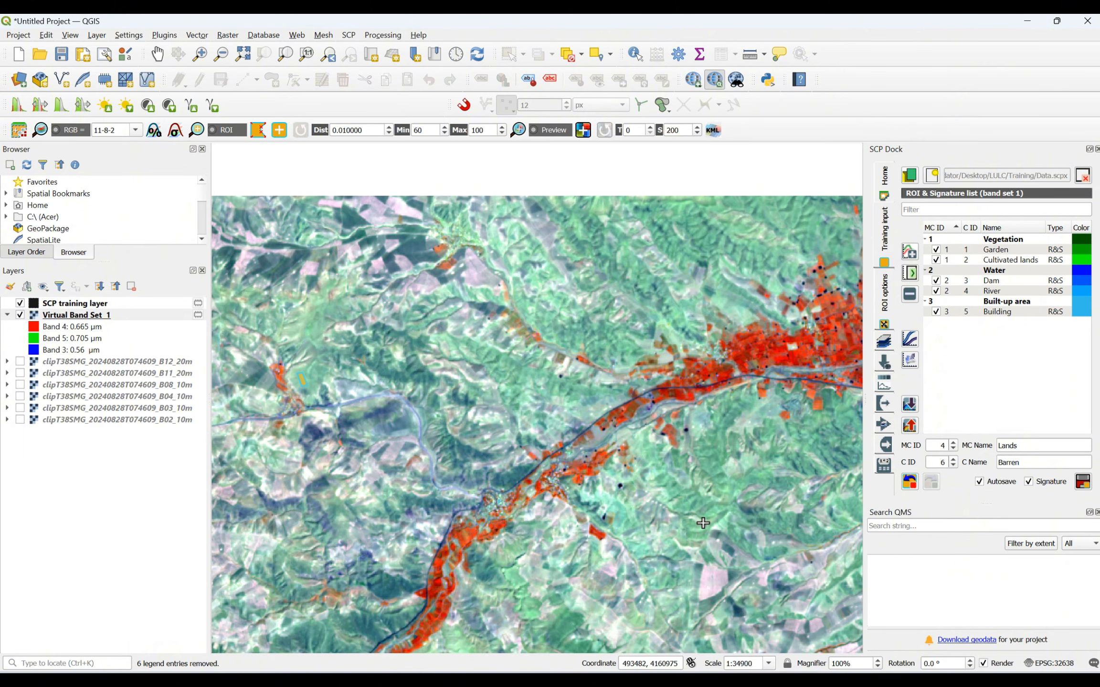
{"action": "scroll", "coordinate": [706, 523], "scroll_direction": "up", "scroll_amount": 3}
{"action": "scroll", "coordinate": [706, 520], "scroll_direction": "down", "scroll_amount": 2}
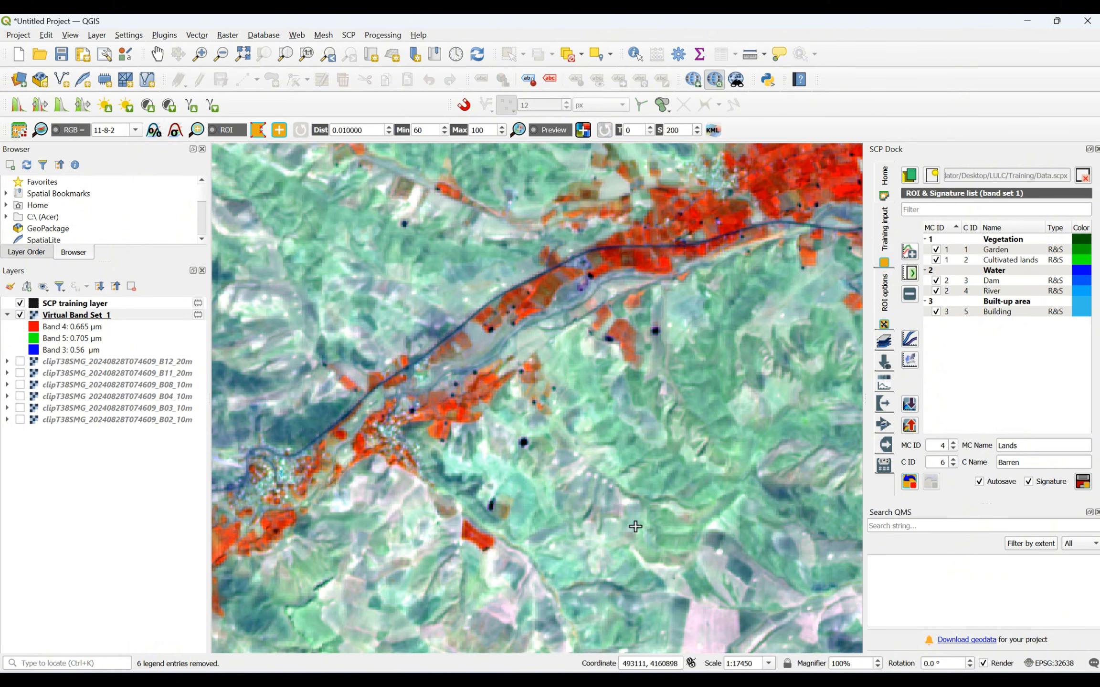
{"action": "scroll", "coordinate": [596, 525], "scroll_direction": "up", "scroll_amount": 2}
{"action": "scroll", "coordinate": [597, 516], "scroll_direction": "down", "scroll_amount": 2}
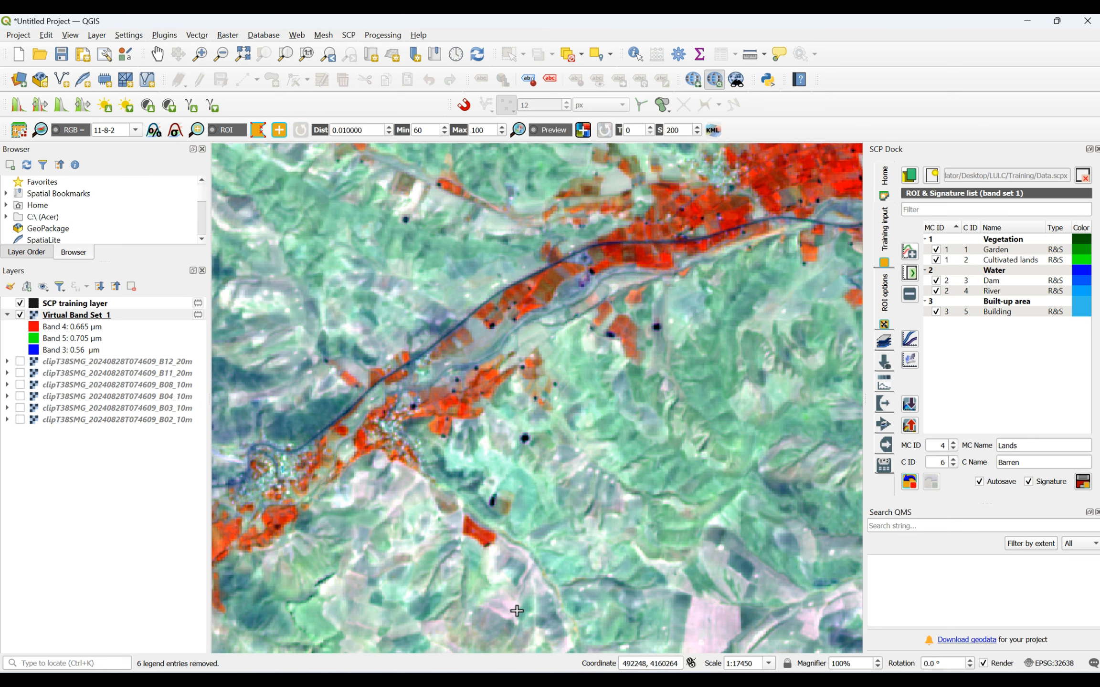
{"action": "scroll", "coordinate": [463, 579], "scroll_direction": "up", "scroll_amount": 2}
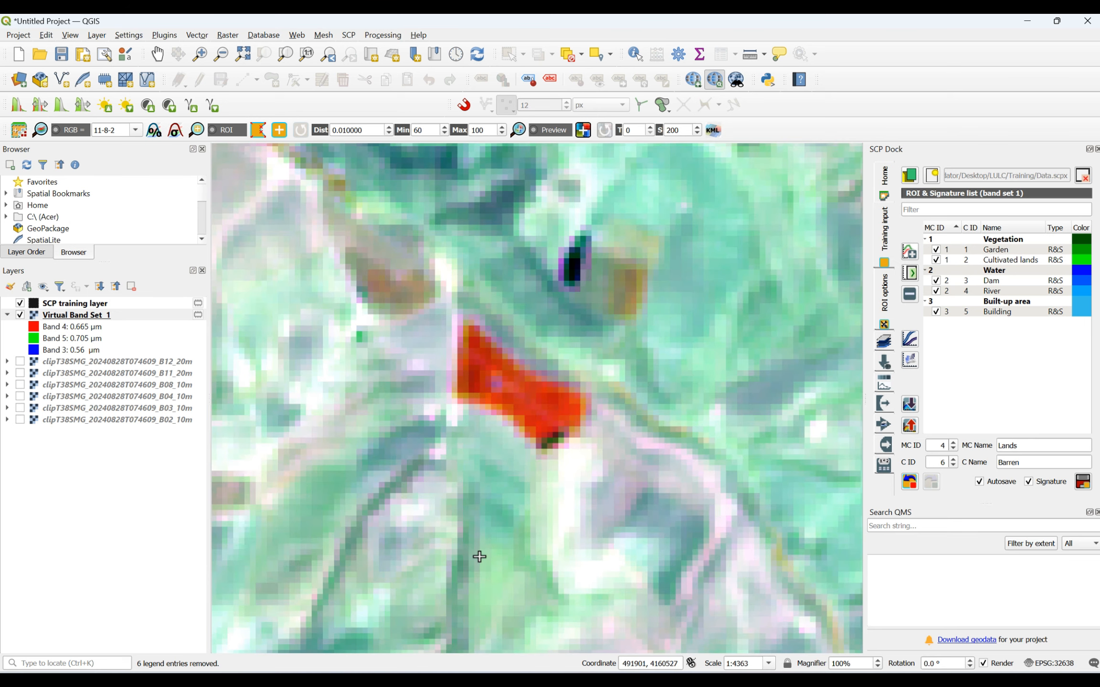
{"action": "scroll", "coordinate": [492, 499], "scroll_direction": "down", "scroll_amount": 2}
{"action": "scroll", "coordinate": [813, 301], "scroll_direction": "up", "scroll_amount": 2}
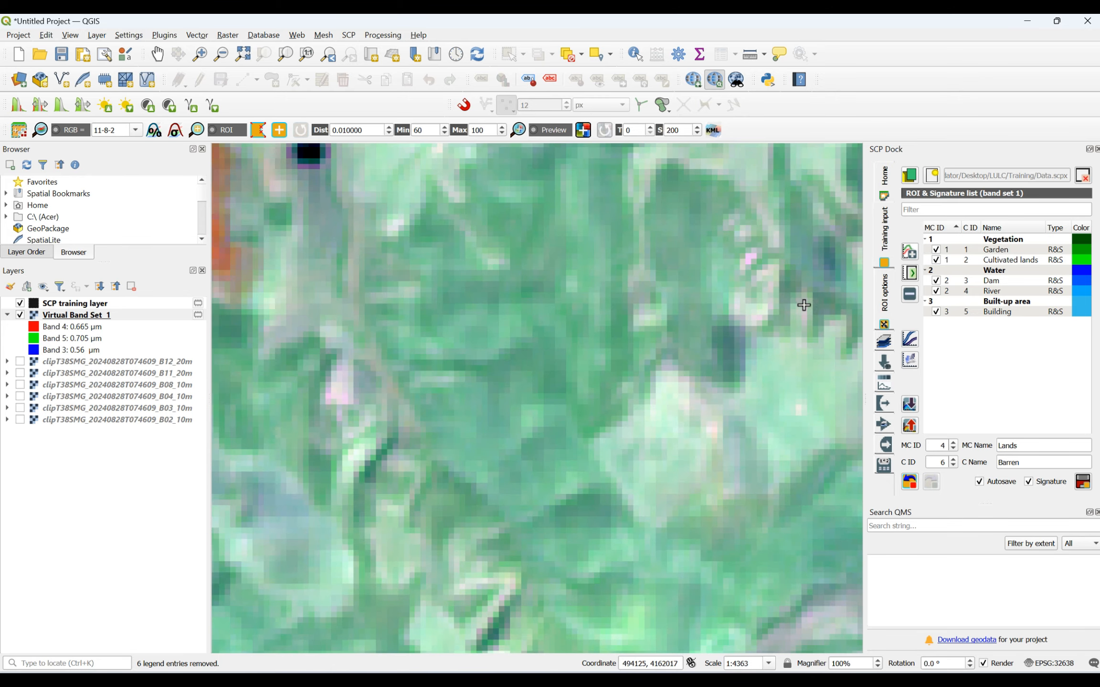
{"action": "left_click", "coordinate": [495, 406]}
{"action": "left_click", "coordinate": [532, 455]}
{"action": "left_click", "coordinate": [506, 475]}
{"action": "right_click", "coordinate": [464, 417]}
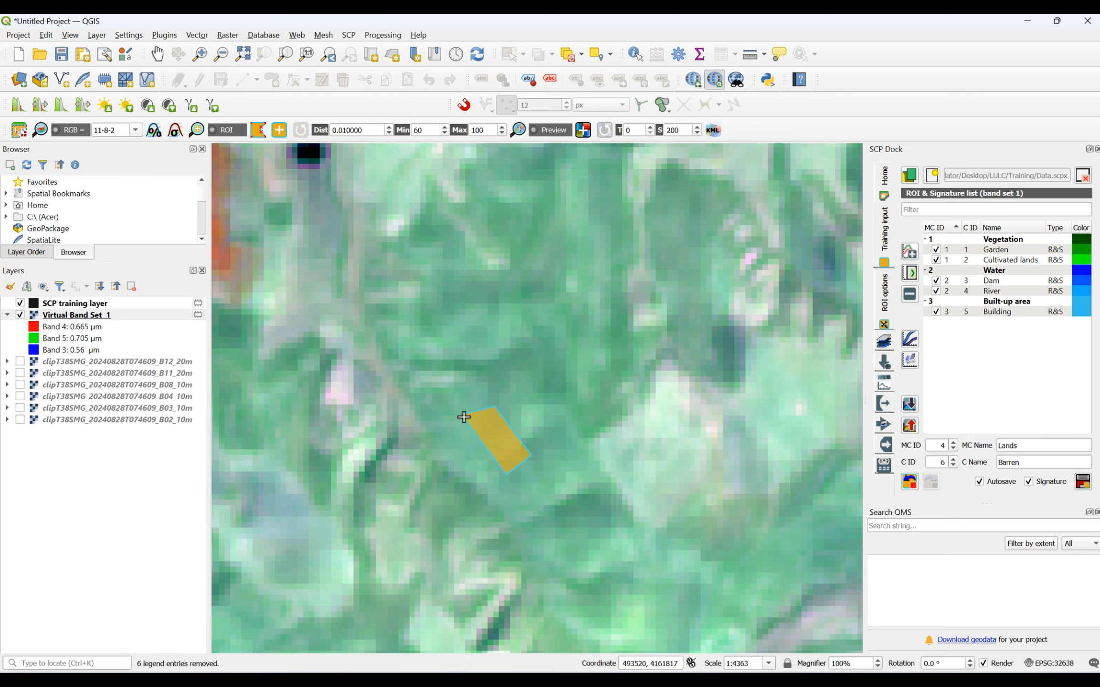
- Draw a Barren training polygon on the green slope beside the pink patch, northwest of the dam reservoir
{"action": "scroll", "coordinate": [465, 418], "scroll_direction": "down", "scroll_amount": 4}
{"action": "scroll", "coordinate": [749, 351], "scroll_direction": "down", "scroll_amount": 2}
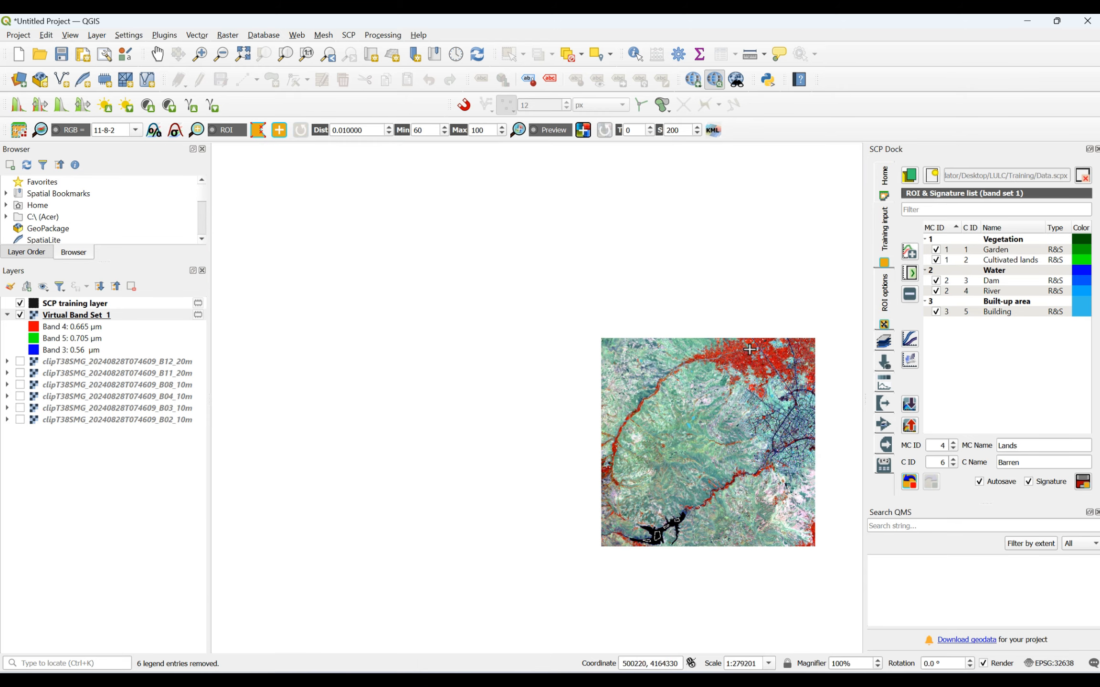
{"action": "scroll", "coordinate": [639, 535], "scroll_direction": "up", "scroll_amount": 3}
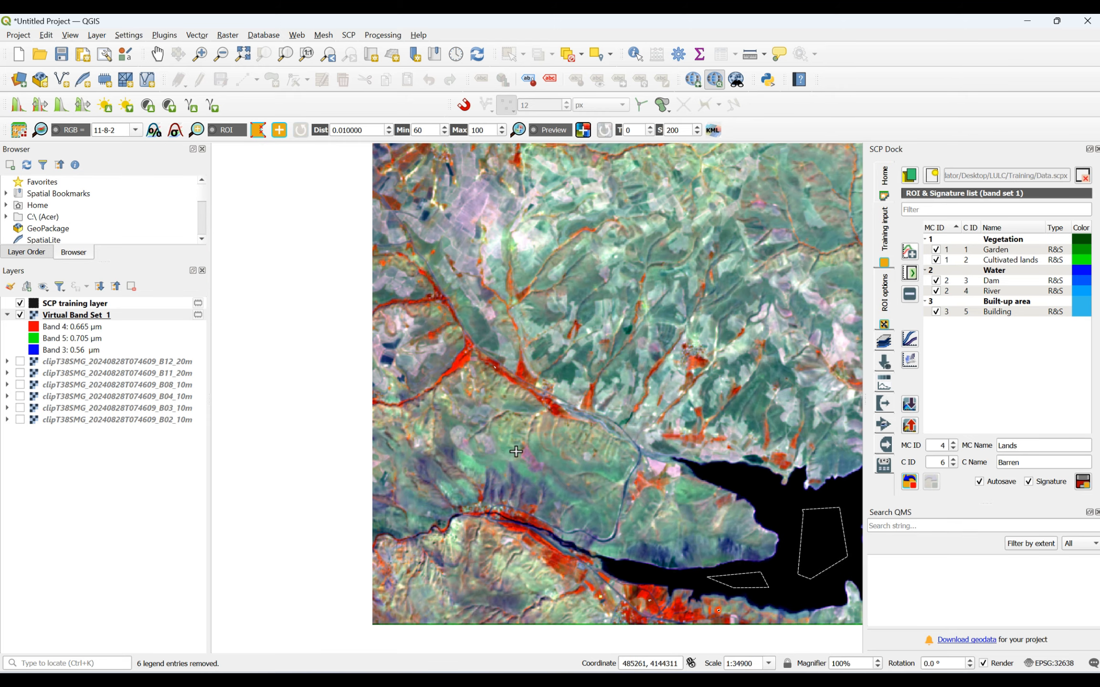
{"action": "scroll", "coordinate": [516, 451], "scroll_direction": "up", "scroll_amount": 2}
{"action": "left_click", "coordinate": [499, 450]}
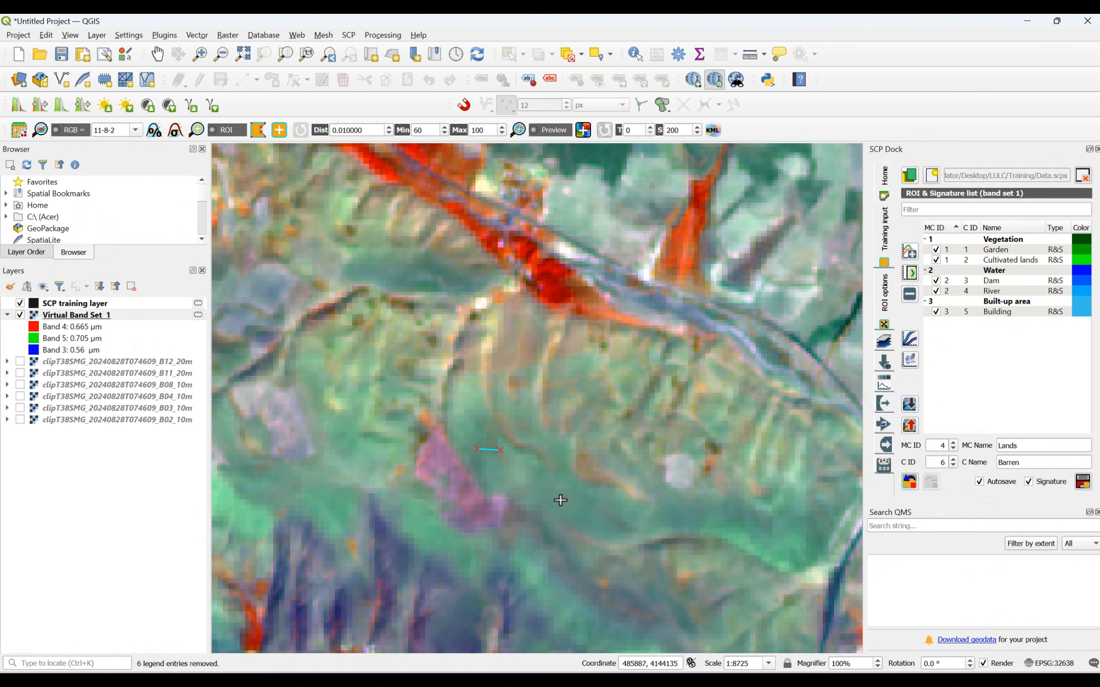
{"action": "left_click", "coordinate": [562, 501]}
{"action": "left_click", "coordinate": [502, 485]}
{"action": "right_click", "coordinate": [474, 449]}
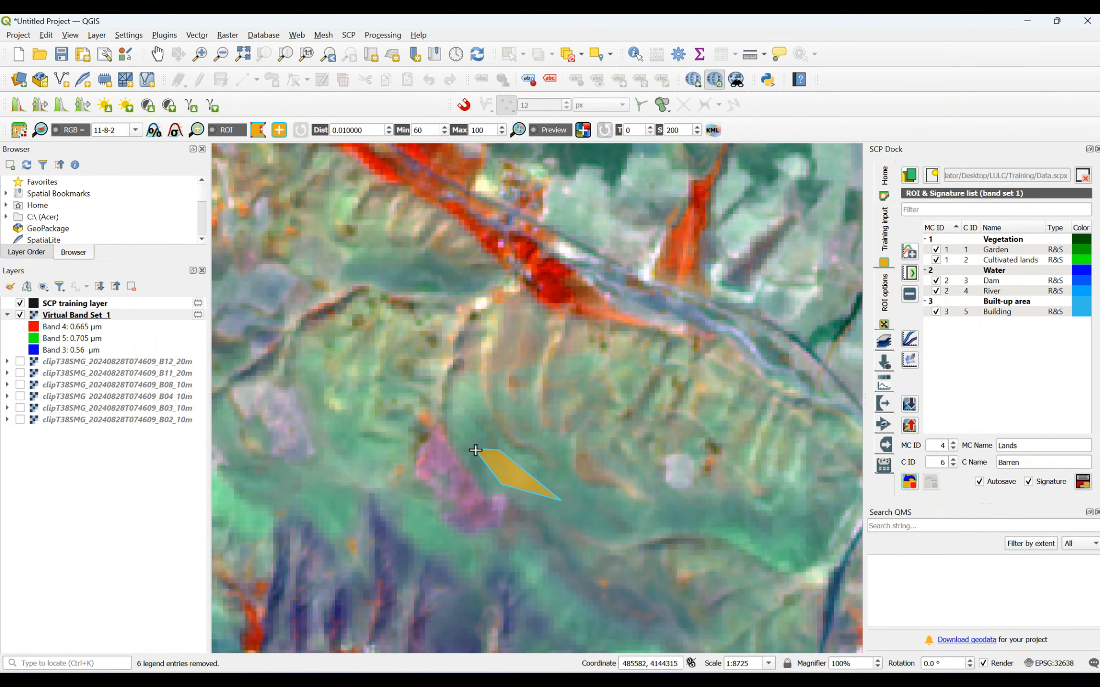
- Draw a large Barren training polygon on the smooth green slope east of the winding river, northeast of the reservoir
{"action": "scroll", "coordinate": [474, 449], "scroll_direction": "down", "scroll_amount": 2}
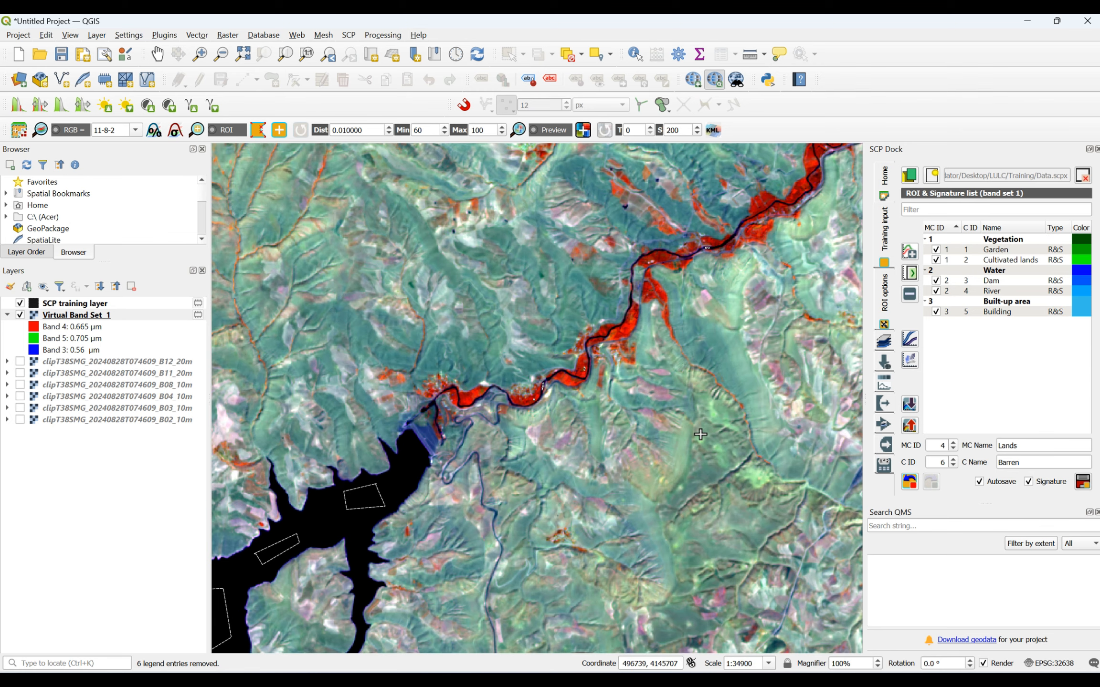
{"action": "scroll", "coordinate": [758, 376], "scroll_direction": "up", "scroll_amount": 1}
{"action": "left_click", "coordinate": [700, 293]}
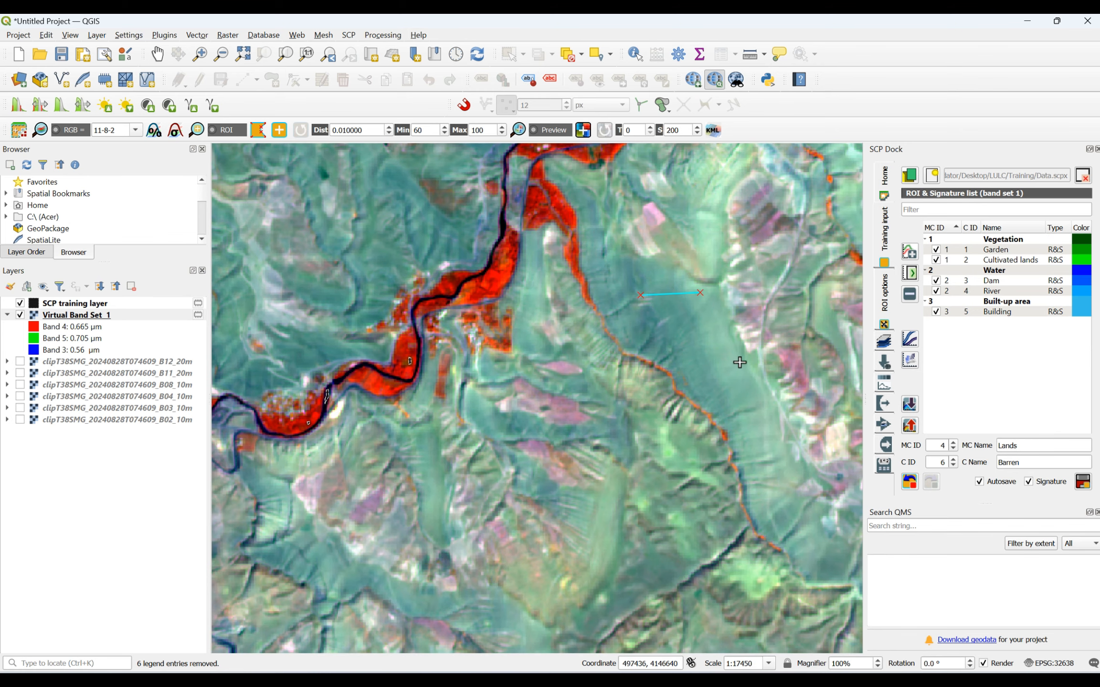
{"action": "right_click", "coordinate": [643, 299]}
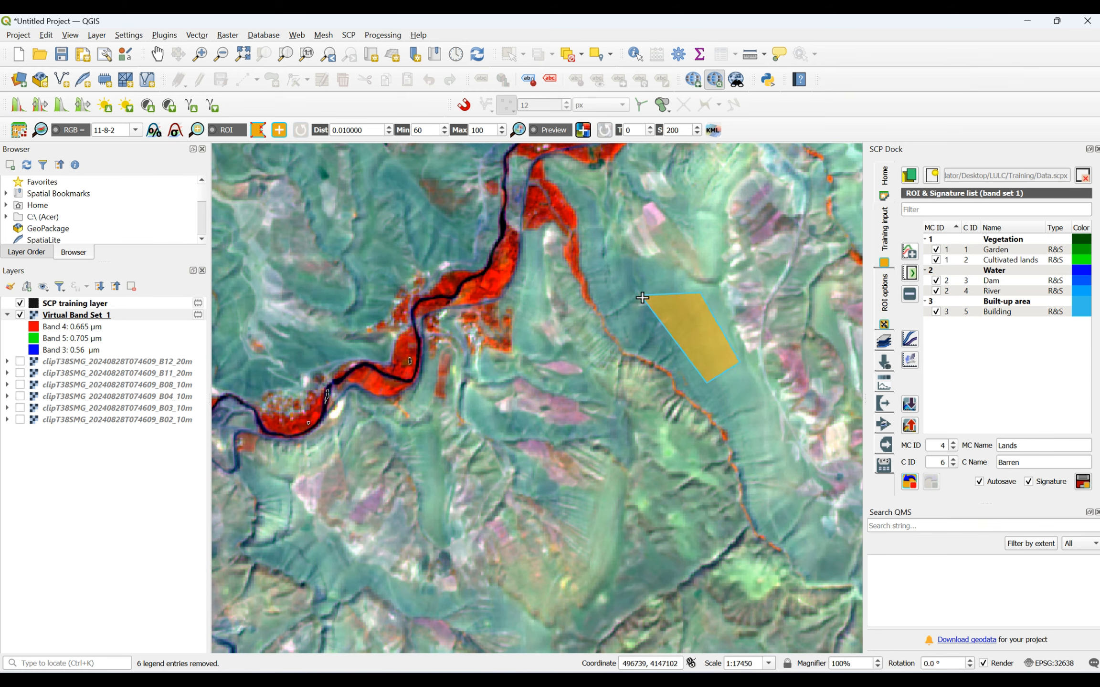
- Draw a four-sided Barren training polygon on the green slope south of the pink fields, near the image's southern edge
{"action": "scroll", "coordinate": [642, 300], "scroll_direction": "down", "scroll_amount": 3}
{"action": "scroll", "coordinate": [743, 379], "scroll_direction": "up", "scroll_amount": 3}
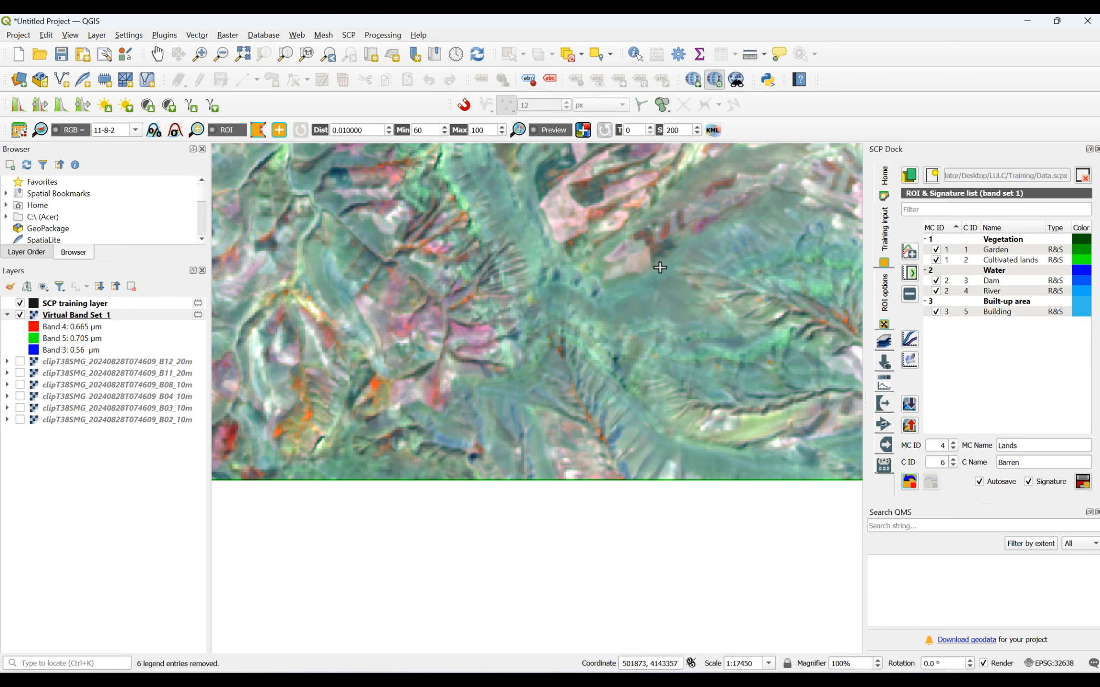
{"action": "scroll", "coordinate": [659, 267], "scroll_direction": "up", "scroll_amount": 1}
{"action": "left_click", "coordinate": [680, 310]}
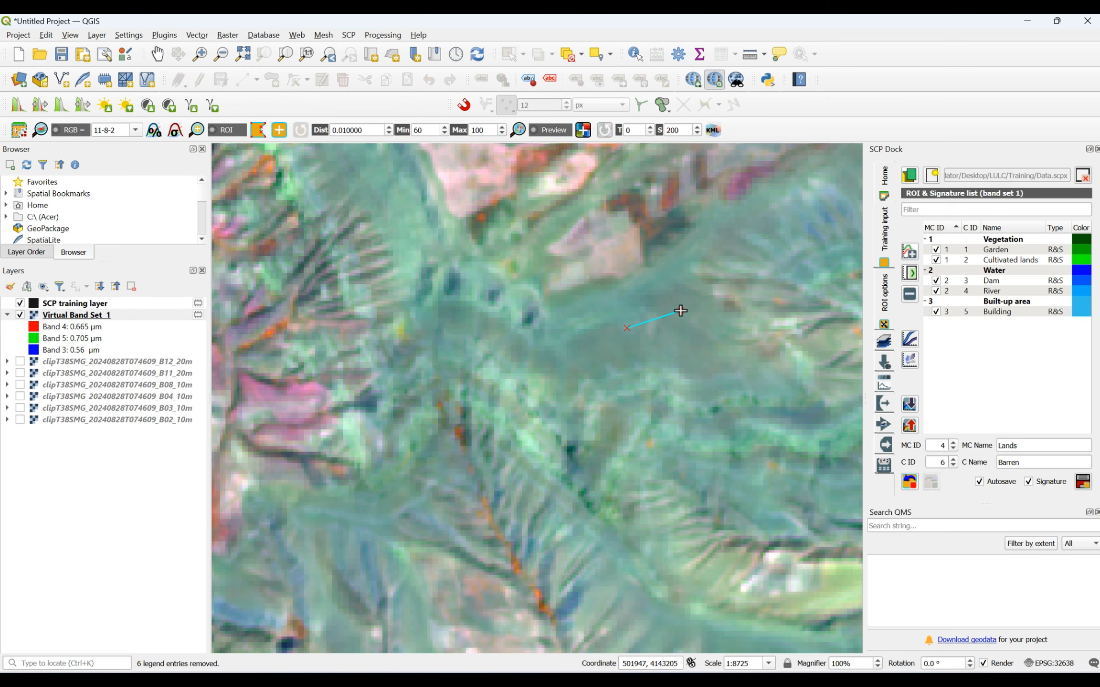
{"action": "left_click", "coordinate": [716, 348]}
{"action": "left_click", "coordinate": [639, 372]}
{"action": "right_click", "coordinate": [629, 329]}
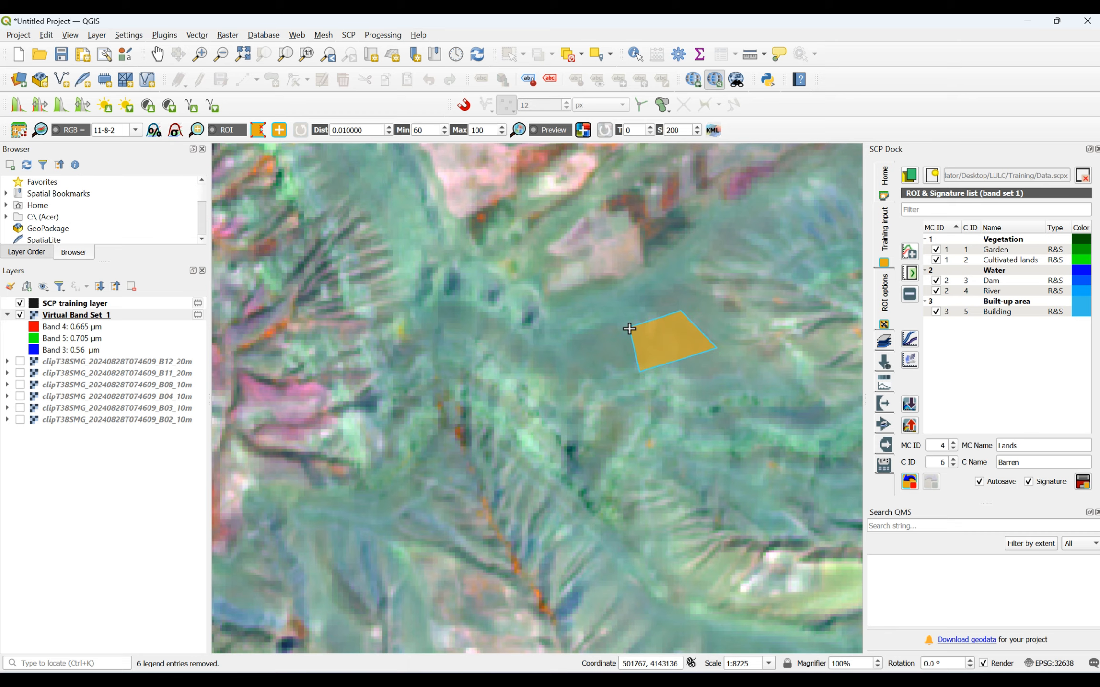
- Draw a small four-sided Barren training polygon on the pale green ground near the image's eastern edge
{"action": "scroll", "coordinate": [585, 308], "scroll_direction": "down", "scroll_amount": 4}
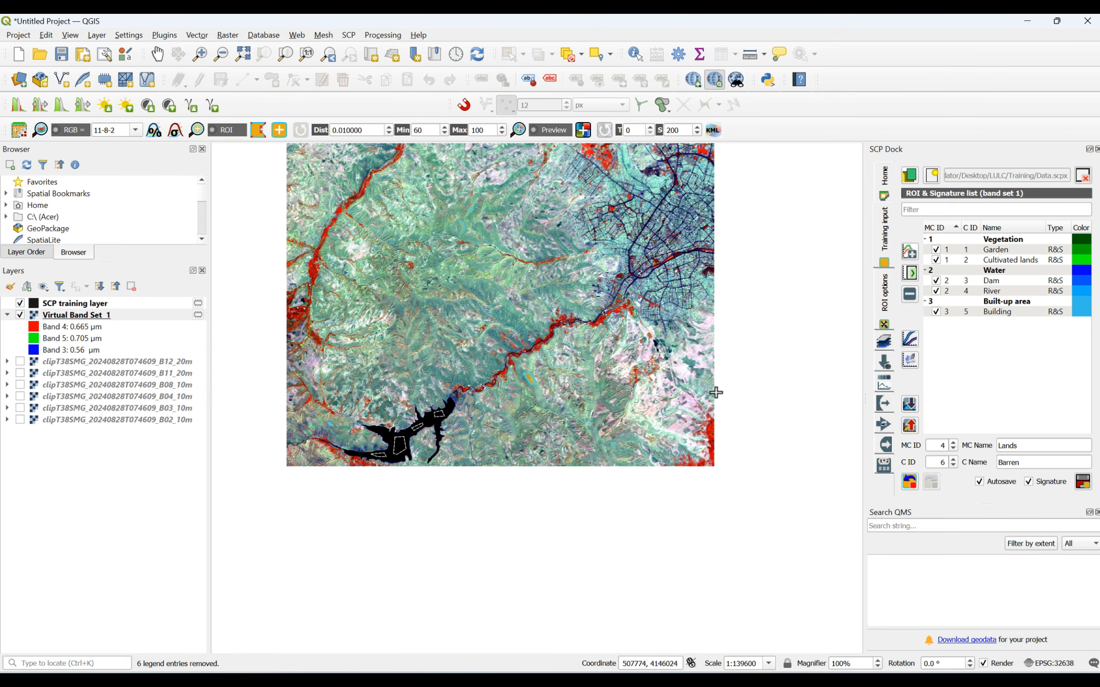
{"action": "scroll", "coordinate": [709, 393], "scroll_direction": "up", "scroll_amount": 2}
{"action": "scroll", "coordinate": [657, 349], "scroll_direction": "up", "scroll_amount": 2}
{"action": "scroll", "coordinate": [657, 349], "scroll_direction": "up", "scroll_amount": 1}
{"action": "scroll", "coordinate": [666, 330], "scroll_direction": "down", "scroll_amount": 1}
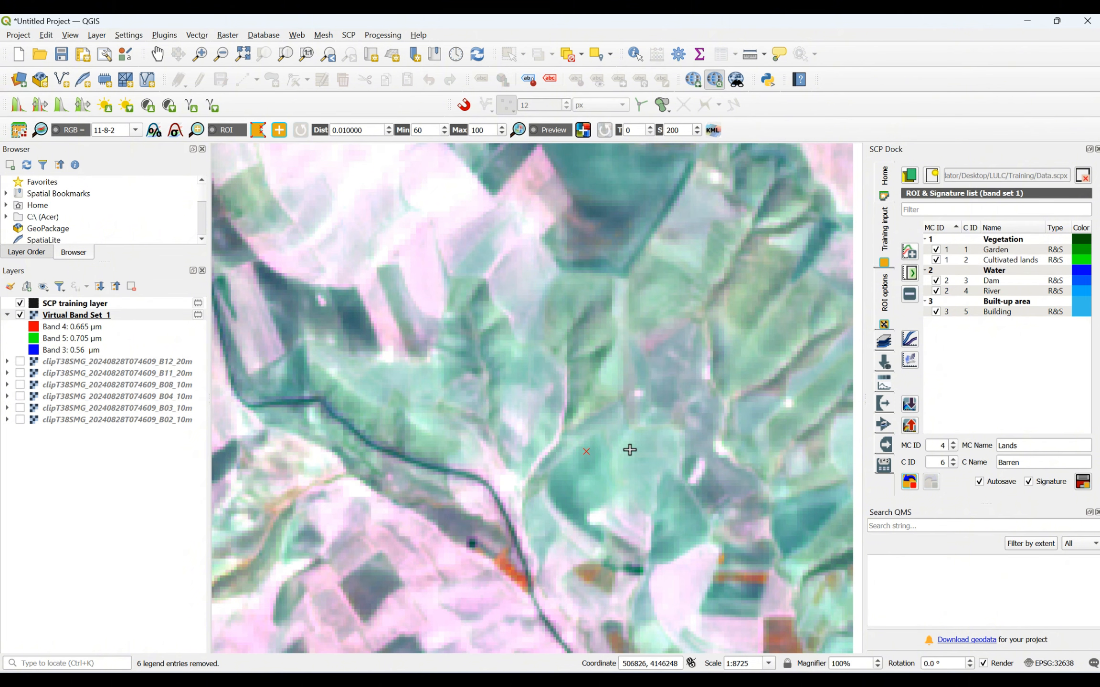
{"action": "left_click", "coordinate": [639, 450]}
{"action": "left_click", "coordinate": [644, 471]}
{"action": "left_click", "coordinate": [602, 477]}
{"action": "right_click", "coordinate": [591, 454]}
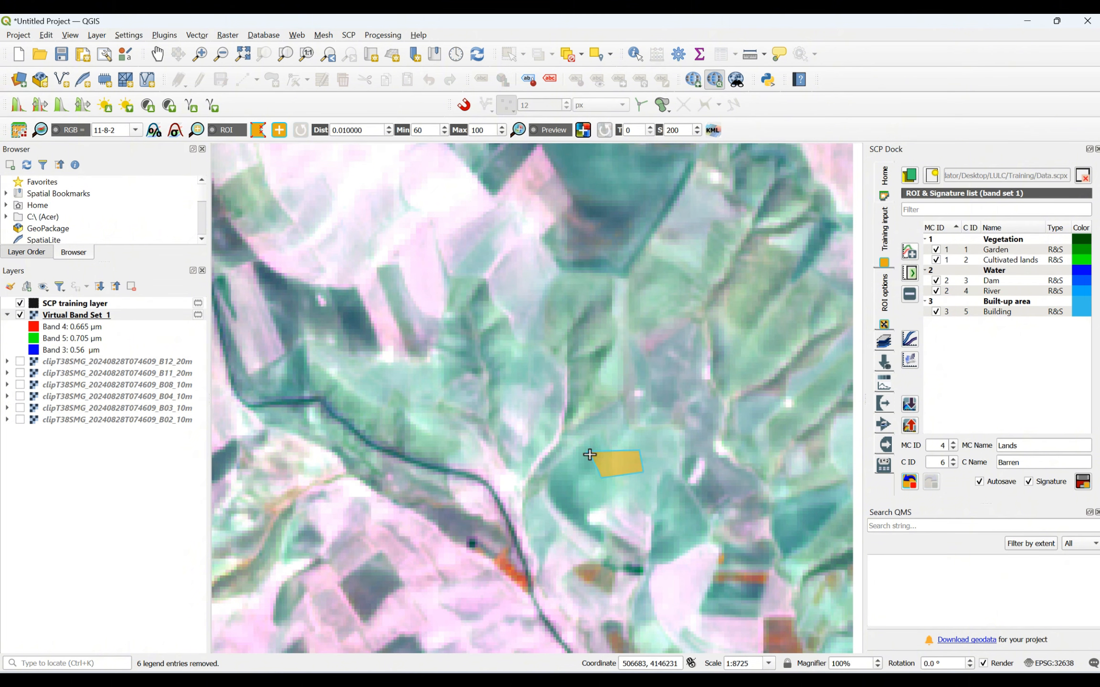
- Draw a four-sided Barren training polygon on the green slope in the western hills, beside the branching orange stream
{"action": "scroll", "coordinate": [590, 454], "scroll_direction": "down", "scroll_amount": 2}
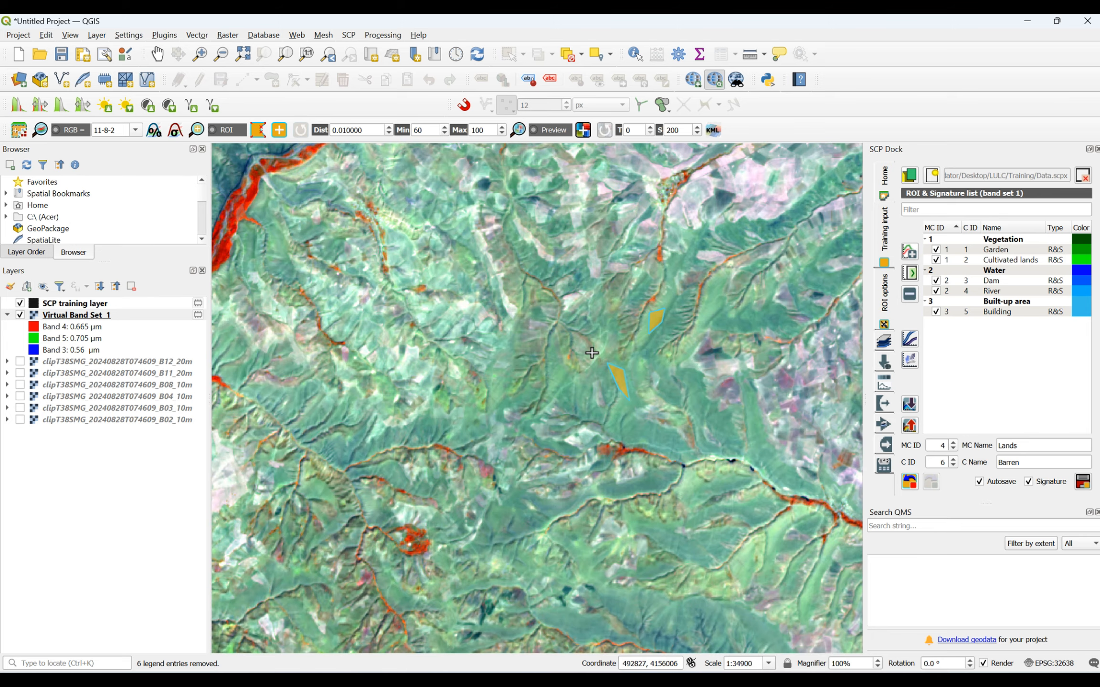
{"action": "scroll", "coordinate": [603, 361], "scroll_direction": "up", "scroll_amount": 2}
{"action": "scroll", "coordinate": [603, 365], "scroll_direction": "down", "scroll_amount": 3}
{"action": "scroll", "coordinate": [475, 436], "scroll_direction": "up", "scroll_amount": 4}
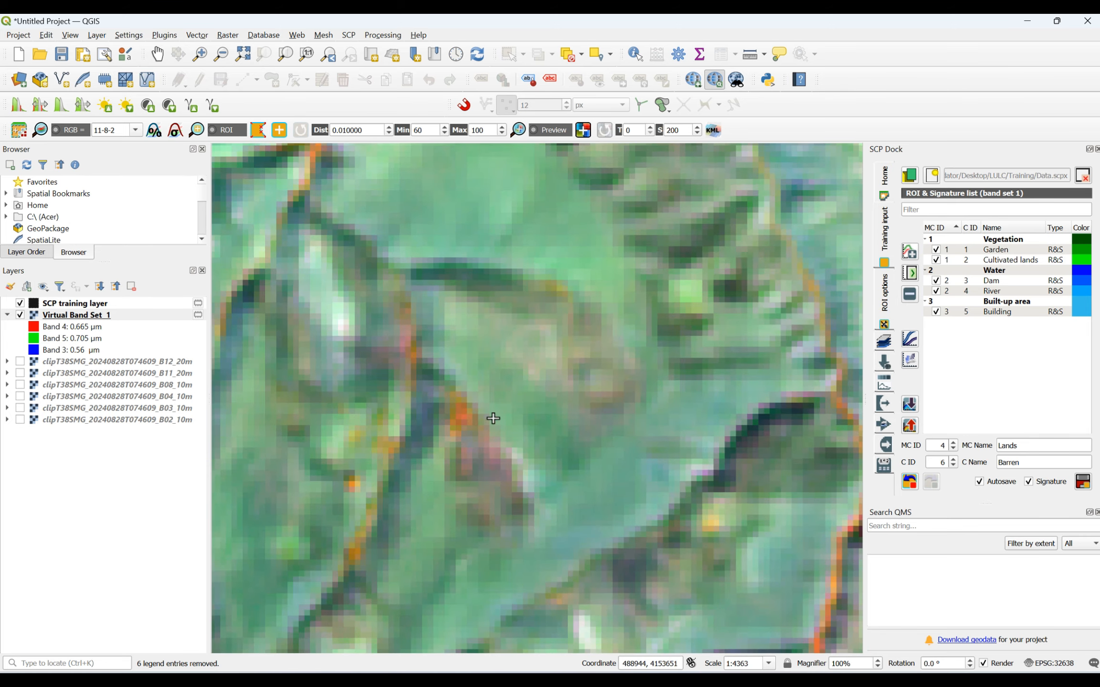
{"action": "scroll", "coordinate": [496, 354], "scroll_direction": "down", "scroll_amount": 1}
{"action": "left_click", "coordinate": [461, 255]}
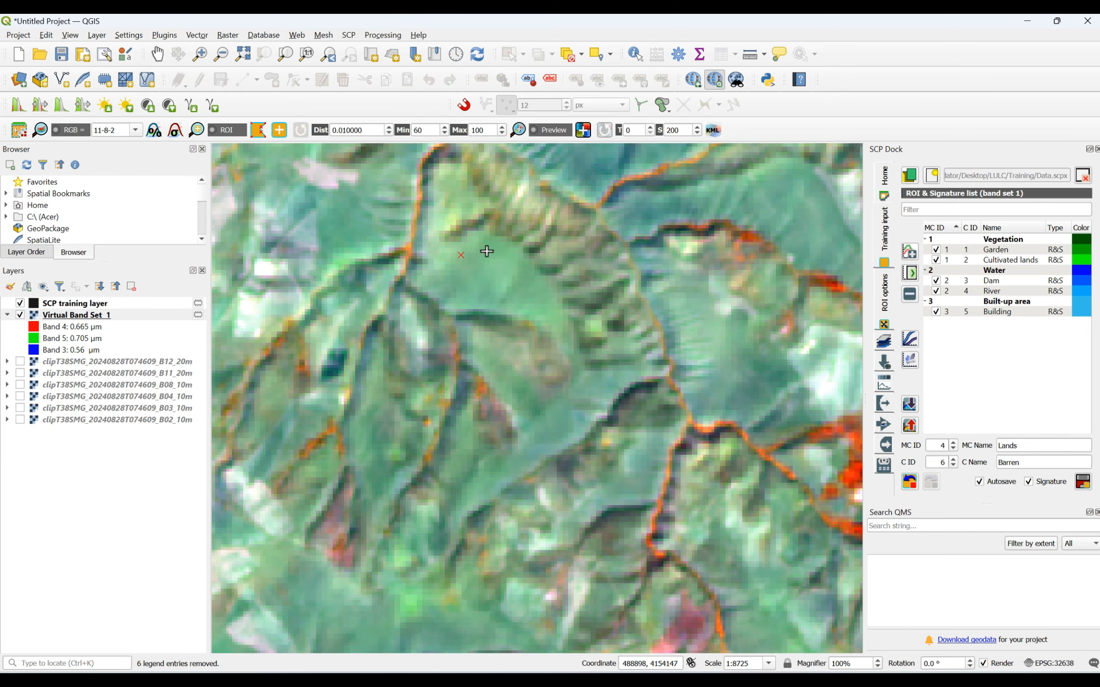
{"action": "left_click", "coordinate": [494, 251]}
{"action": "left_click", "coordinate": [508, 289]}
{"action": "left_click", "coordinate": [481, 293]}
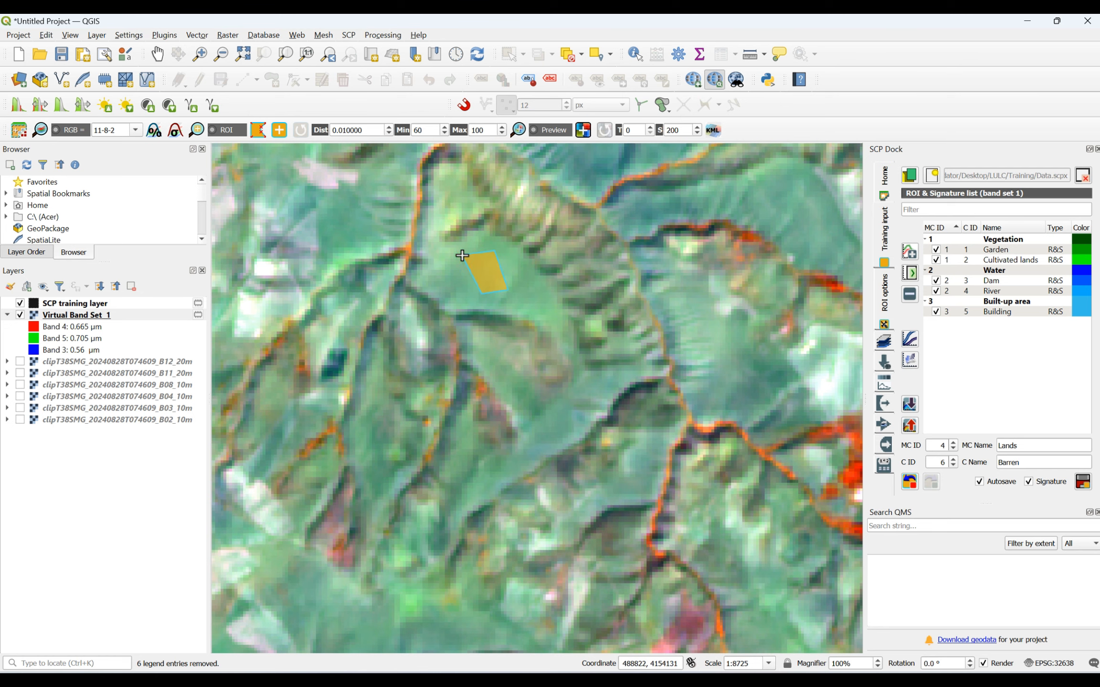
- Save the drawn polygons as the Barren ROI with its signature under macroclass Lands, and set the class name to Uncultivated
{"action": "scroll", "coordinate": [461, 255], "scroll_direction": "down", "scroll_amount": 3}
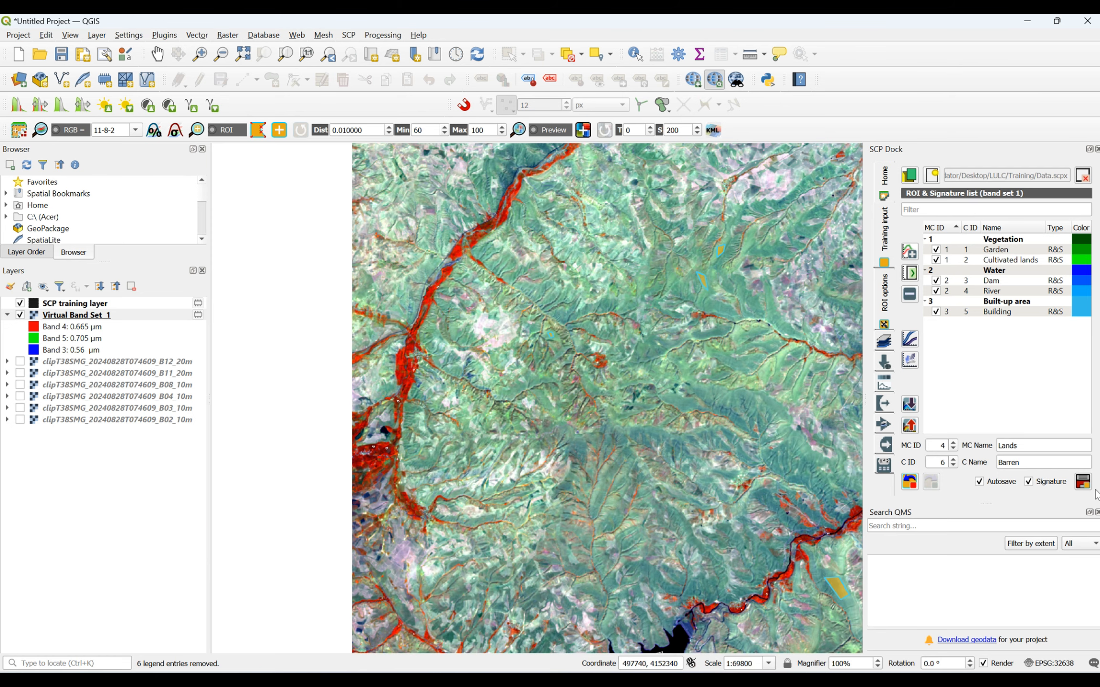
{"action": "left_click", "coordinate": [1083, 482]}
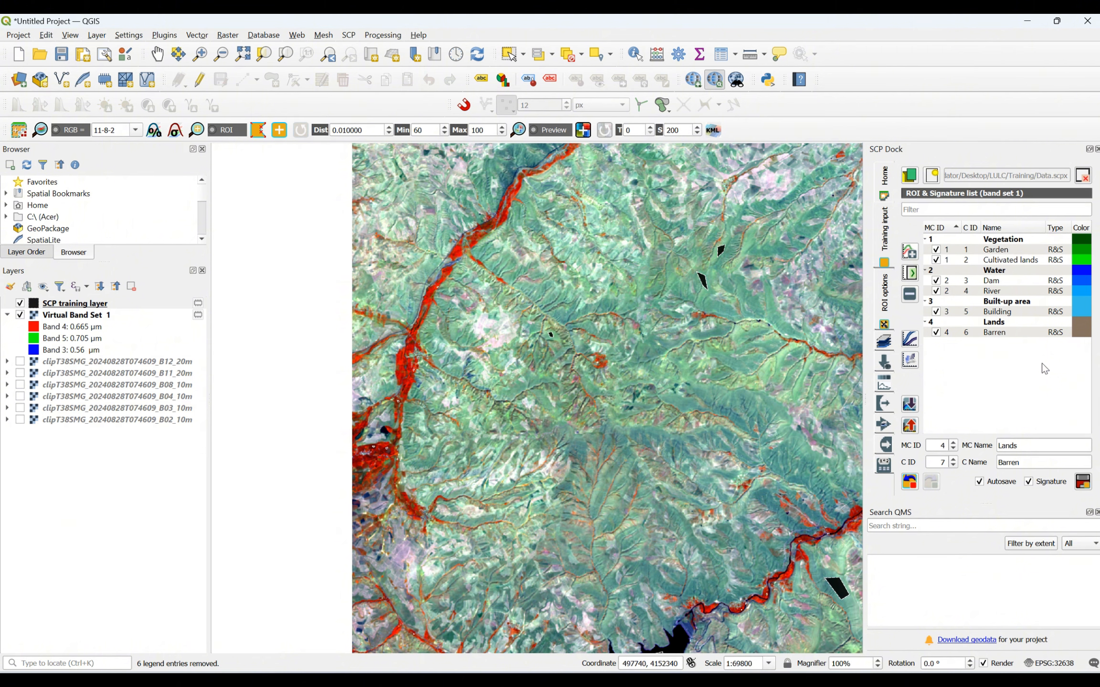
{"action": "left_click_drag", "start_coordinate": [1024, 462], "coordinate": [987, 463]}
{"action": "type", "text": "ultivated"}
- Draw two Uncultivated training polygons on the pale pink fields in the western hills, one north and one south
{"action": "left_click", "coordinate": [257, 130]}
{"action": "scroll", "coordinate": [491, 334], "scroll_direction": "up", "scroll_amount": 3}
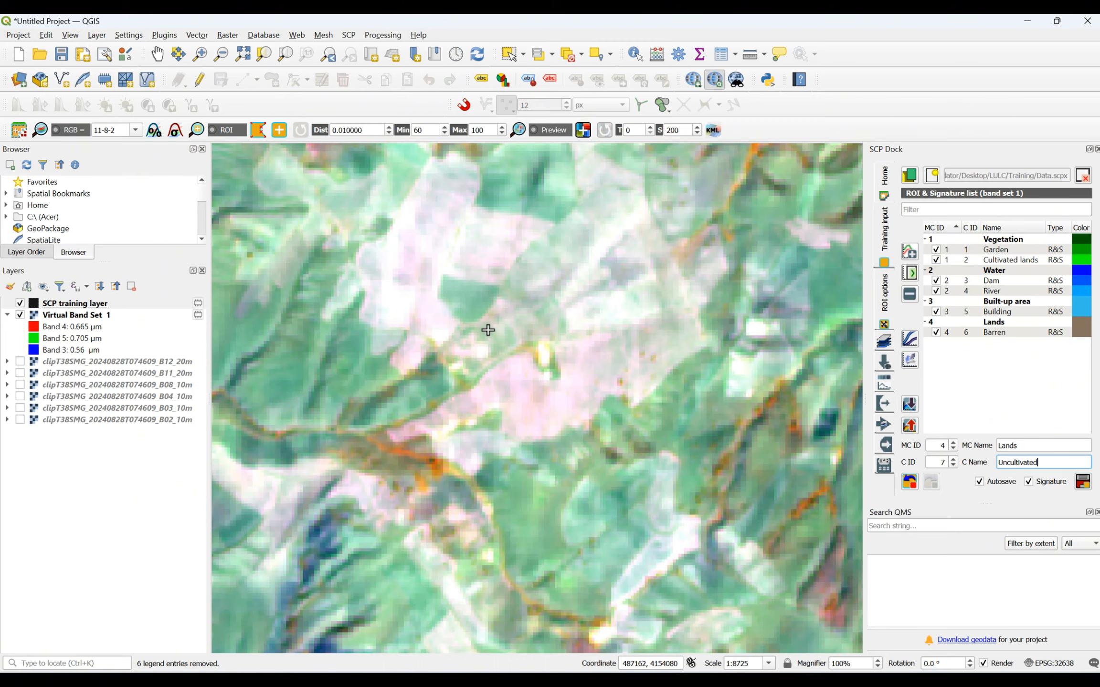
{"action": "left_click", "coordinate": [425, 221]}
{"action": "left_click", "coordinate": [469, 229]}
{"action": "left_click", "coordinate": [451, 247]}
{"action": "left_click", "coordinate": [427, 249]}
{"action": "right_click", "coordinate": [424, 222]}
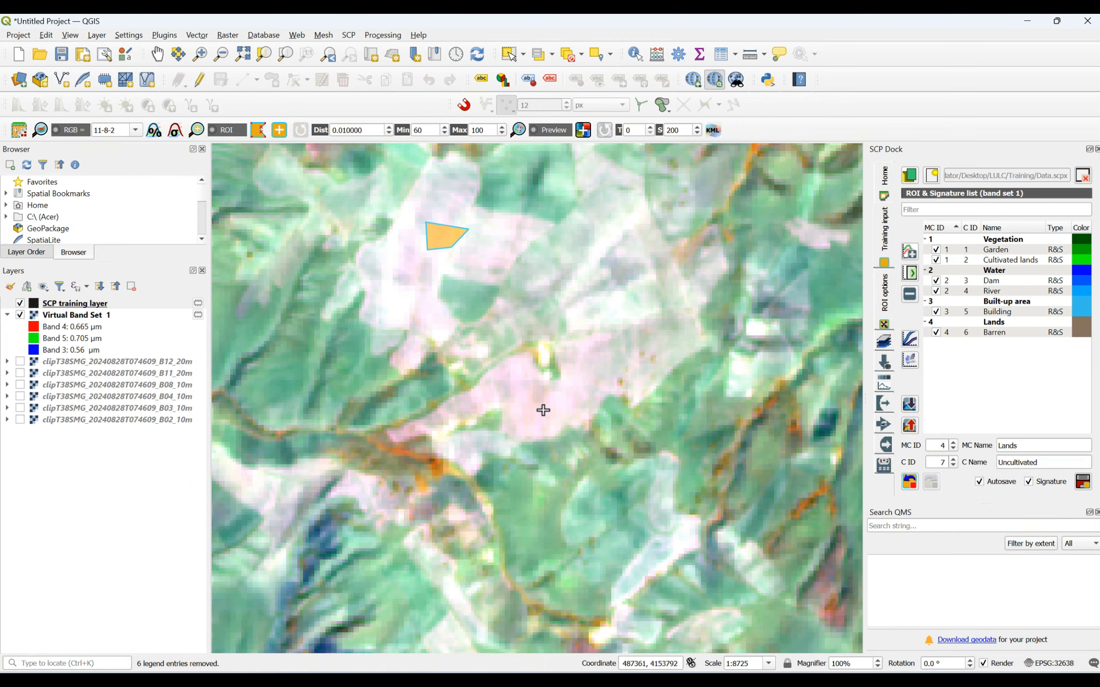
{"action": "left_click", "coordinate": [506, 400]}
{"action": "left_click", "coordinate": [566, 392]}
{"action": "left_click", "coordinate": [564, 412]}
{"action": "left_click", "coordinate": [523, 420]}
{"action": "right_click", "coordinate": [507, 404]}
- Draw a four-sided Uncultivated training polygon on the pale pink field just south of the orange stream in the northwestern hills
{"action": "scroll", "coordinate": [573, 453], "scroll_direction": "down", "scroll_amount": 4}
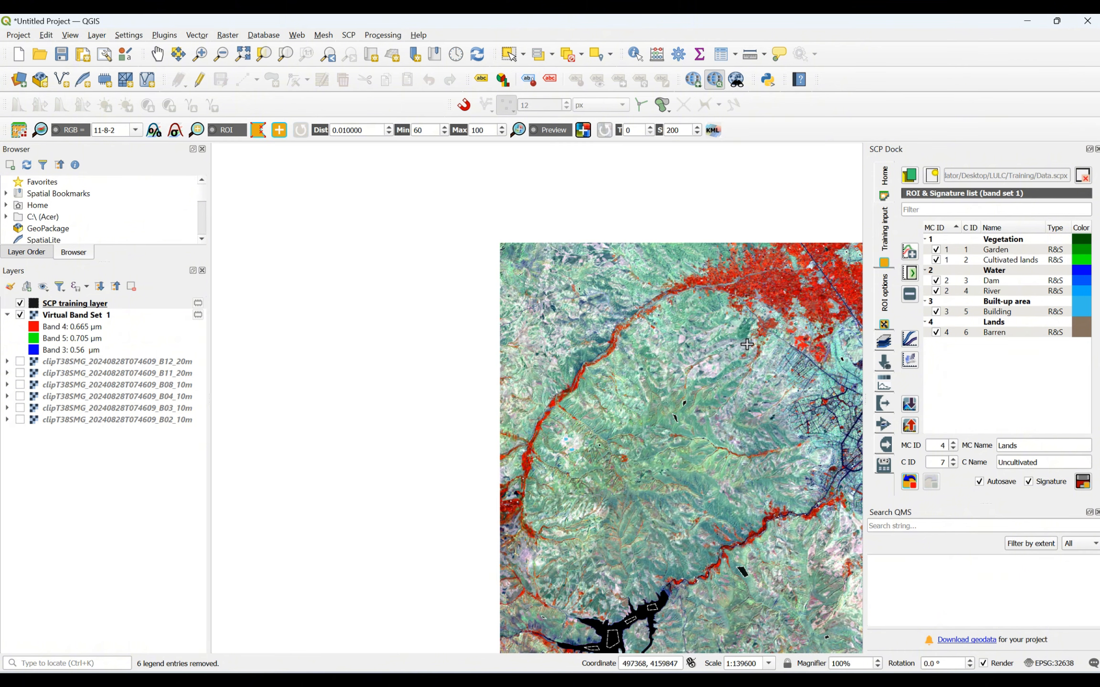
{"action": "scroll", "coordinate": [745, 348], "scroll_direction": "up", "scroll_amount": 3}
{"action": "scroll", "coordinate": [453, 468], "scroll_direction": "up", "scroll_amount": 1}
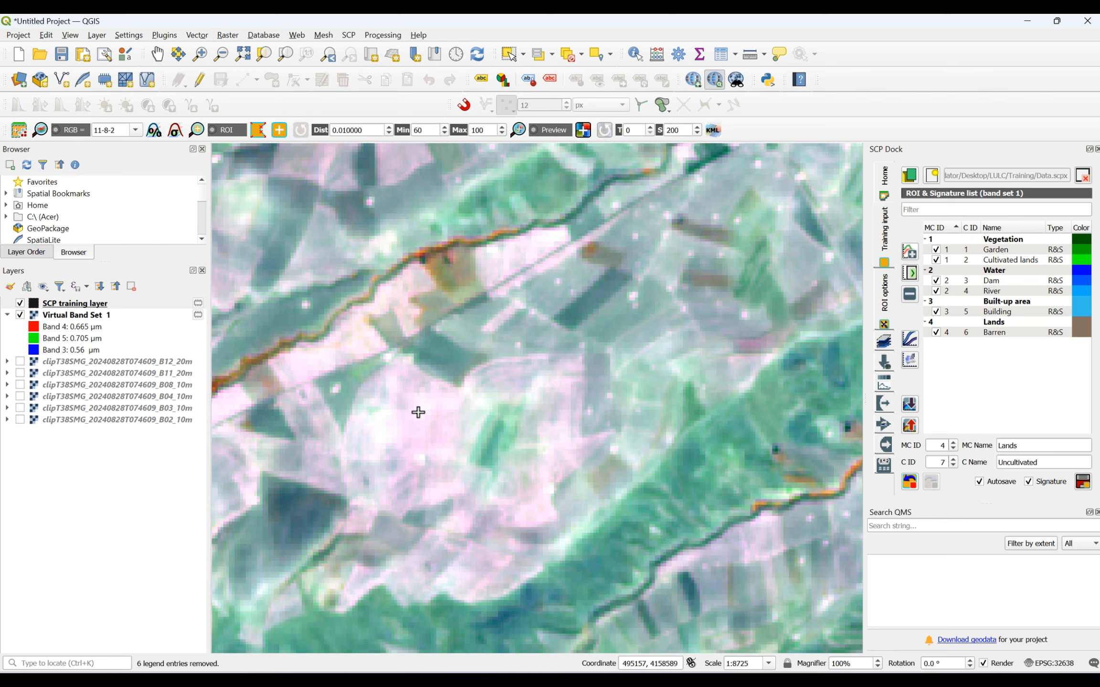
{"action": "left_click", "coordinate": [418, 412]}
{"action": "left_click", "coordinate": [440, 410]}
{"action": "left_click", "coordinate": [438, 431]}
{"action": "left_click", "coordinate": [407, 436]}
{"action": "right_click", "coordinate": [416, 416]}
- Draw a triangular Uncultivated training polygon on the pinkish-purple field near the image's northwestern edge, below the dark and orange fields
{"action": "scroll", "coordinate": [422, 415], "scroll_direction": "down", "scroll_amount": 3}
{"action": "scroll", "coordinate": [243, 200], "scroll_direction": "up", "scroll_amount": 3}
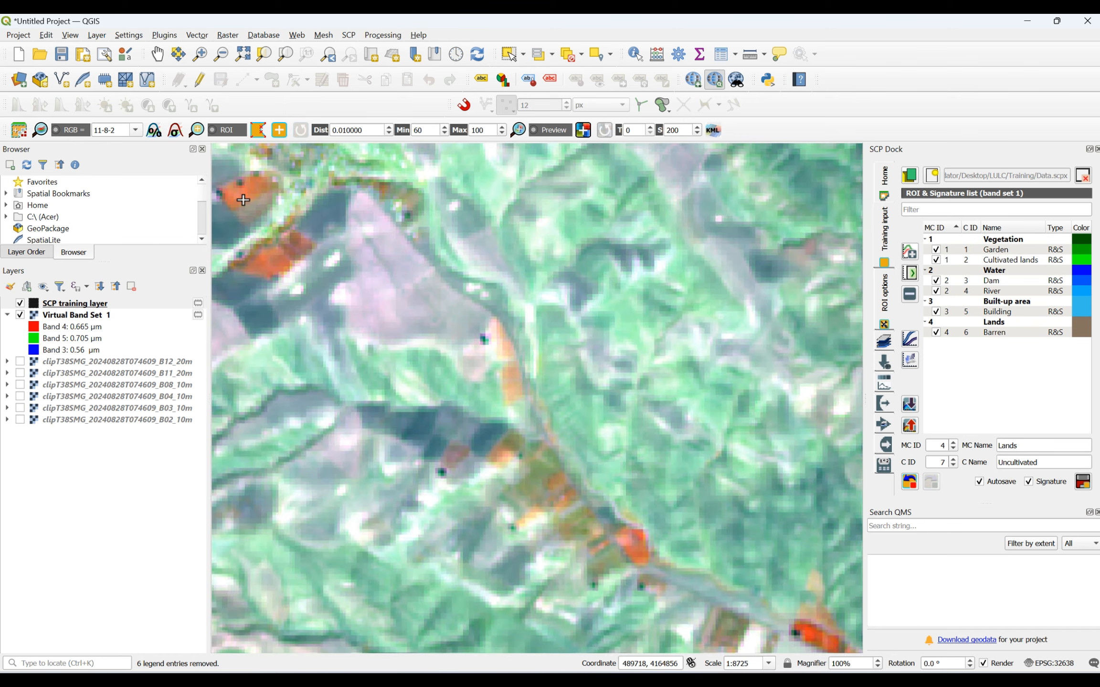
{"action": "left_click", "coordinate": [373, 277]}
{"action": "left_click", "coordinate": [404, 270]}
{"action": "left_click", "coordinate": [374, 320]}
{"action": "right_click", "coordinate": [374, 274]}
- Draw a four-sided Uncultivated training polygon on the pale pink ground just southeast of the city's street grid
{"action": "scroll", "coordinate": [422, 282], "scroll_direction": "down", "scroll_amount": 3}
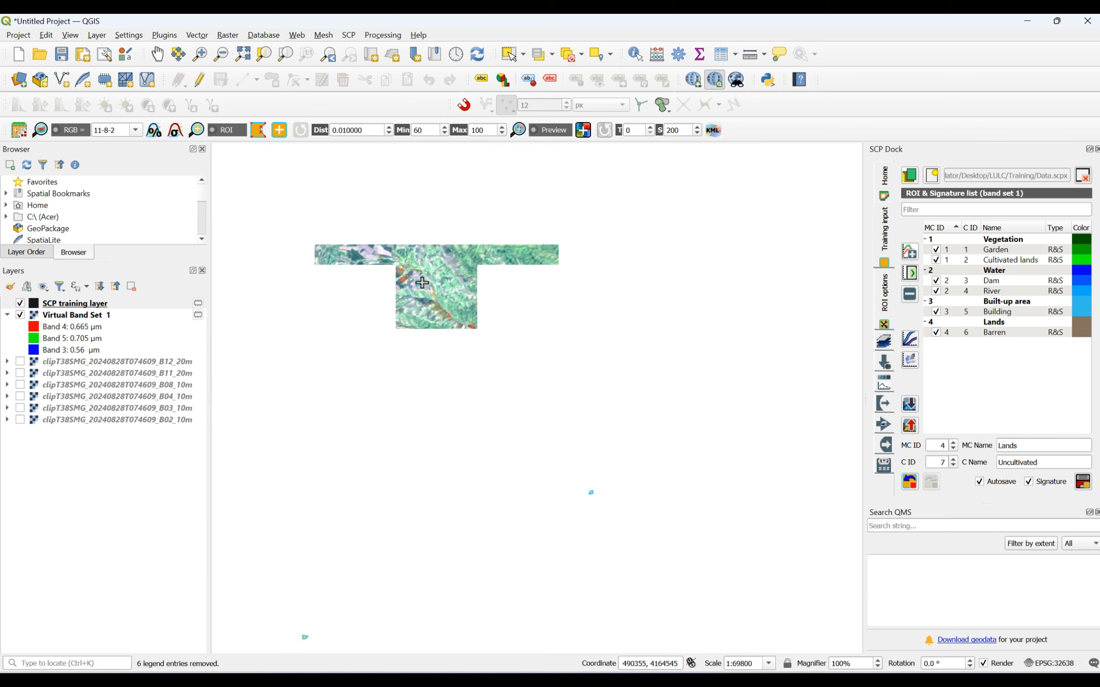
{"action": "scroll", "coordinate": [592, 492], "scroll_direction": "up", "scroll_amount": 1}
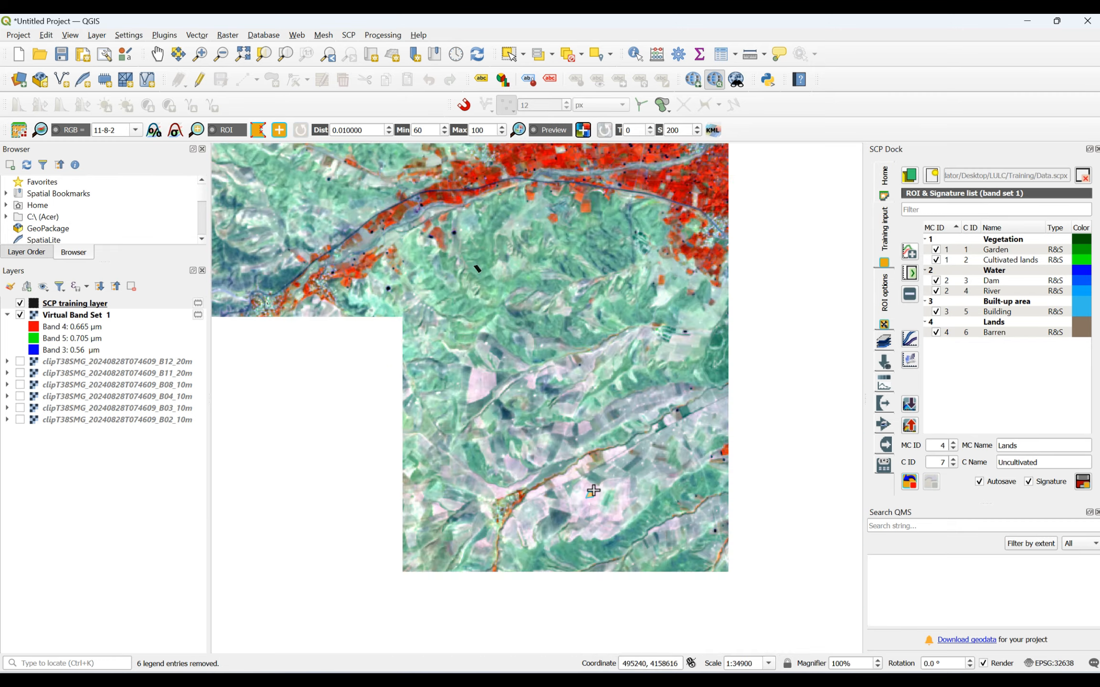
{"action": "scroll", "coordinate": [804, 644], "scroll_direction": "up", "scroll_amount": 2}
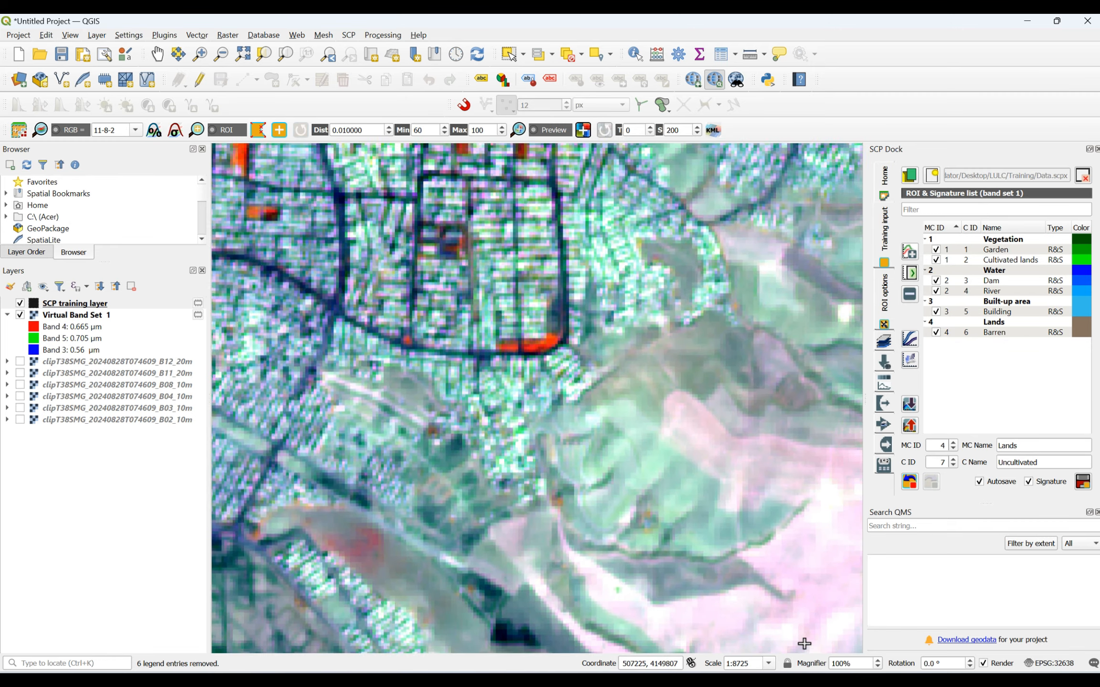
{"action": "left_click", "coordinate": [806, 554]}
{"action": "left_click", "coordinate": [835, 559]}
{"action": "left_click", "coordinate": [833, 591]}
{"action": "left_click", "coordinate": [816, 587]}
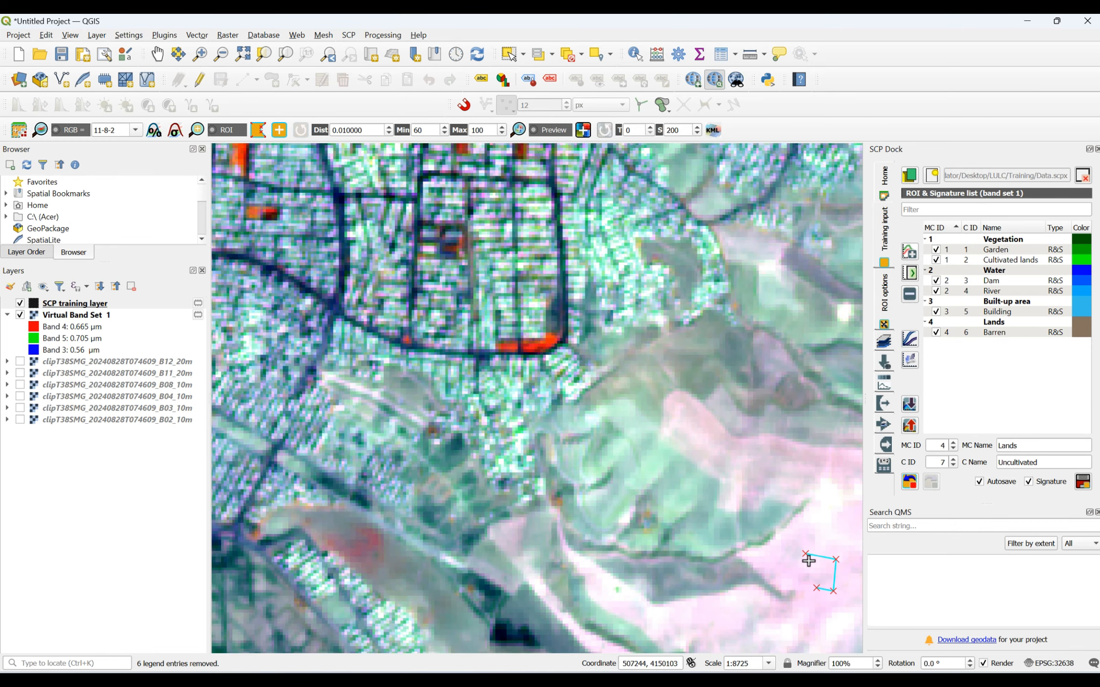
{"action": "right_click", "coordinate": [803, 554]}
- Draw a four-sided Uncultivated training polygon on the large pink field in the image's southeast, west of the small dark pond
{"action": "scroll", "coordinate": [766, 450], "scroll_direction": "down", "scroll_amount": 4}
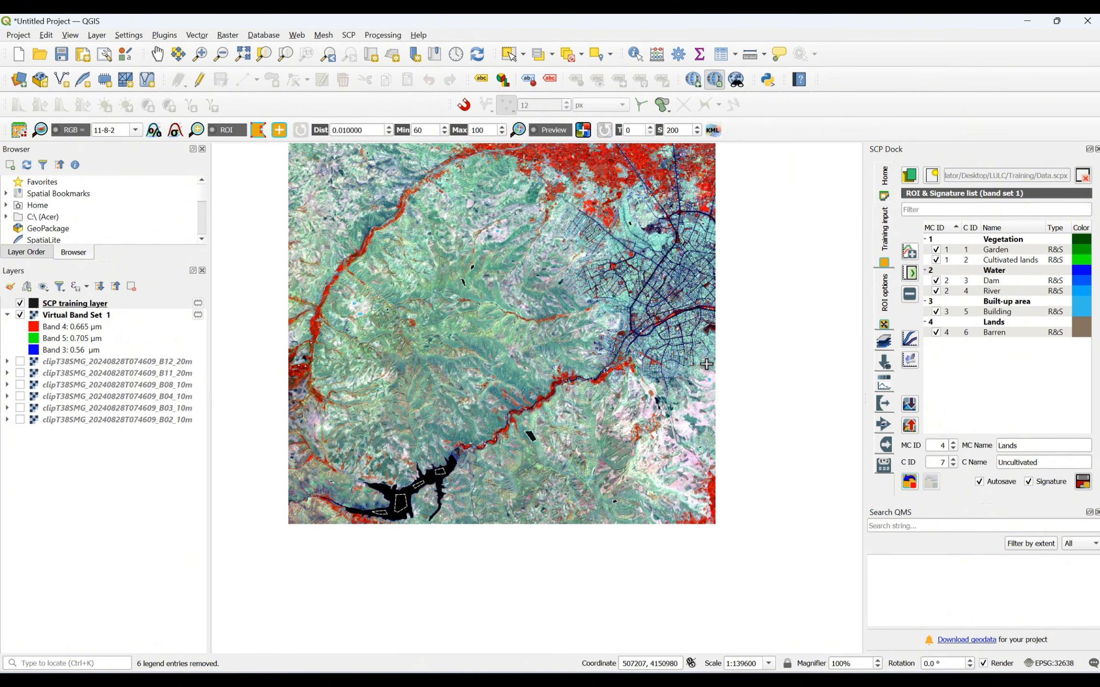
{"action": "scroll", "coordinate": [677, 496], "scroll_direction": "up", "scroll_amount": 3}
{"action": "scroll", "coordinate": [683, 418], "scroll_direction": "up", "scroll_amount": 2}
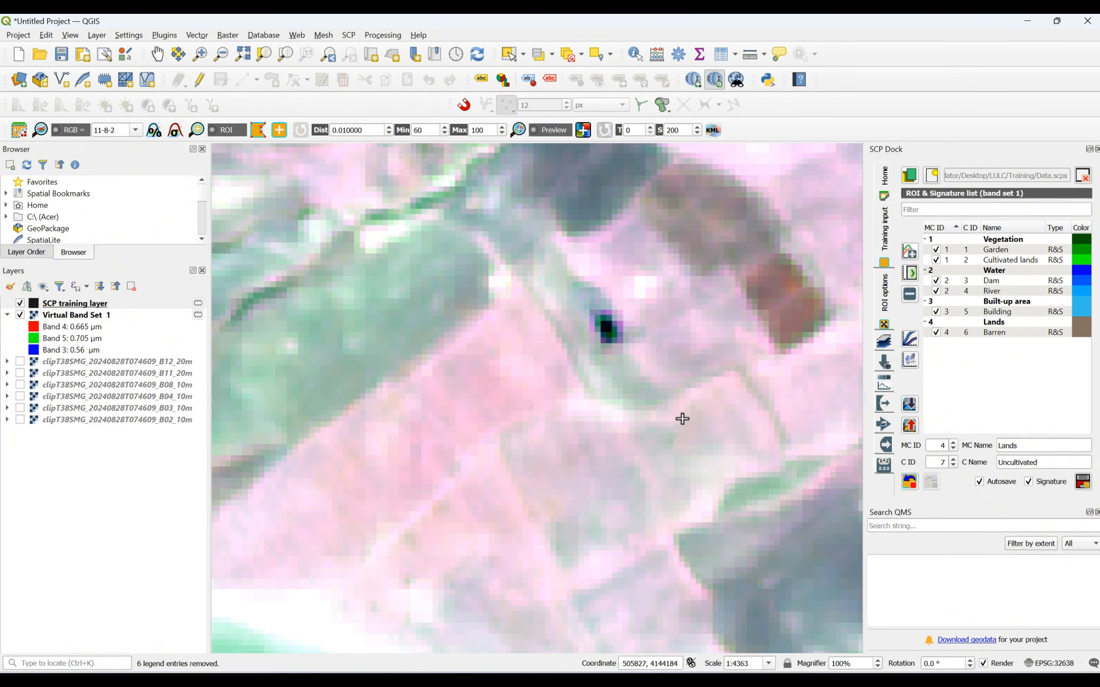
{"action": "left_click", "coordinate": [353, 428]}
{"action": "left_click", "coordinate": [478, 383]}
{"action": "left_click", "coordinate": [487, 436]}
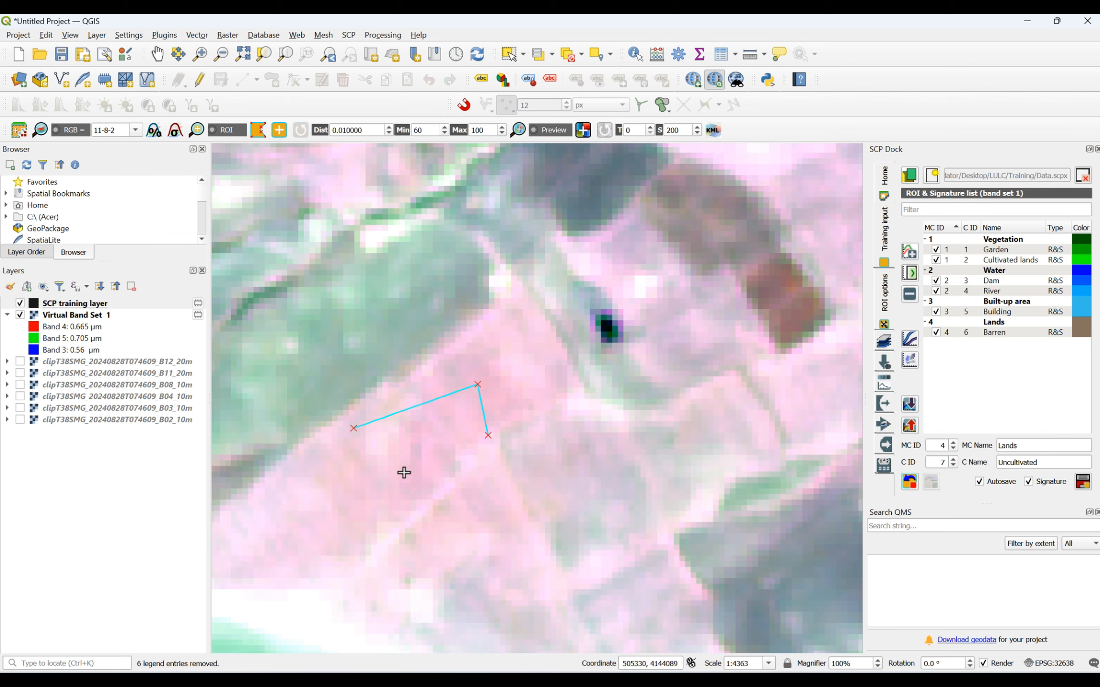
{"action": "left_click", "coordinate": [401, 474]}
{"action": "right_click", "coordinate": [350, 429]}
- Draw a small Uncultivated training polygon on the narrow bright purple strip near the image's western edge
{"action": "scroll", "coordinate": [648, 493], "scroll_direction": "down", "scroll_amount": 6}
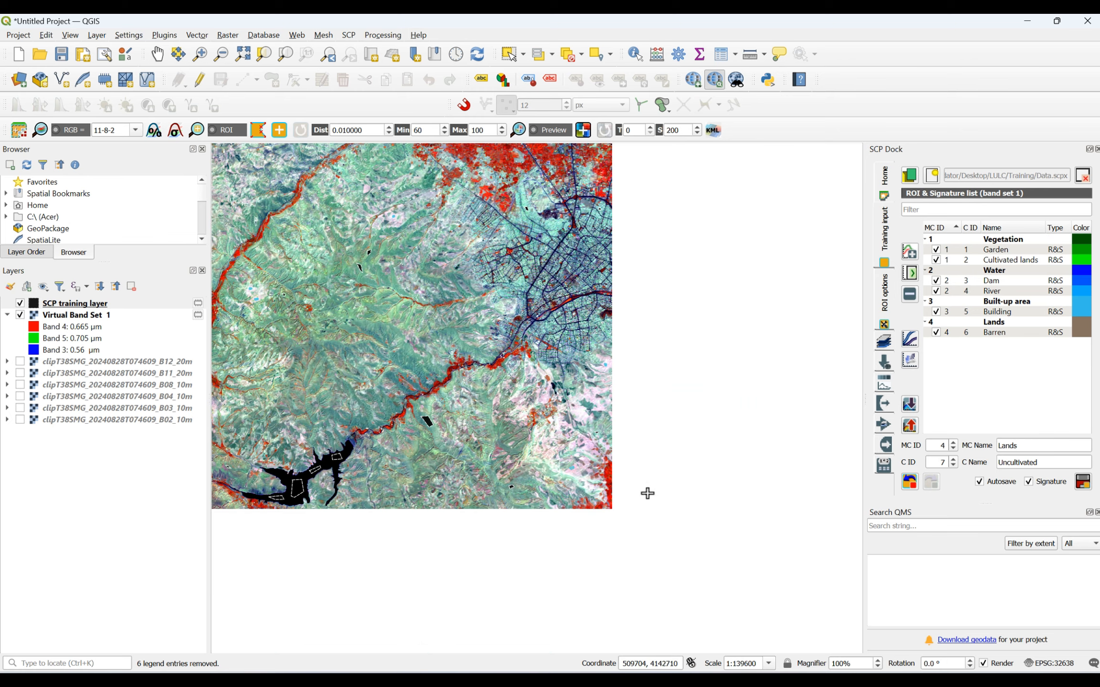
{"action": "scroll", "coordinate": [319, 287], "scroll_direction": "up", "scroll_amount": 2}
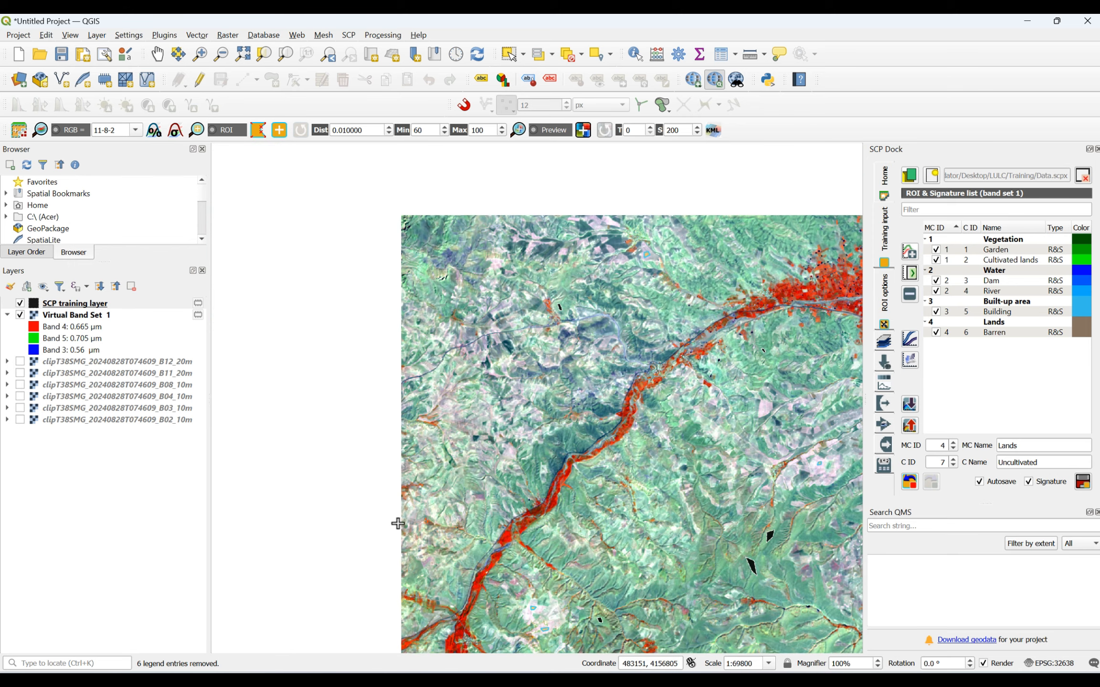
{"action": "scroll", "coordinate": [394, 523], "scroll_direction": "up", "scroll_amount": 3}
{"action": "scroll", "coordinate": [560, 409], "scroll_direction": "down", "scroll_amount": 1}
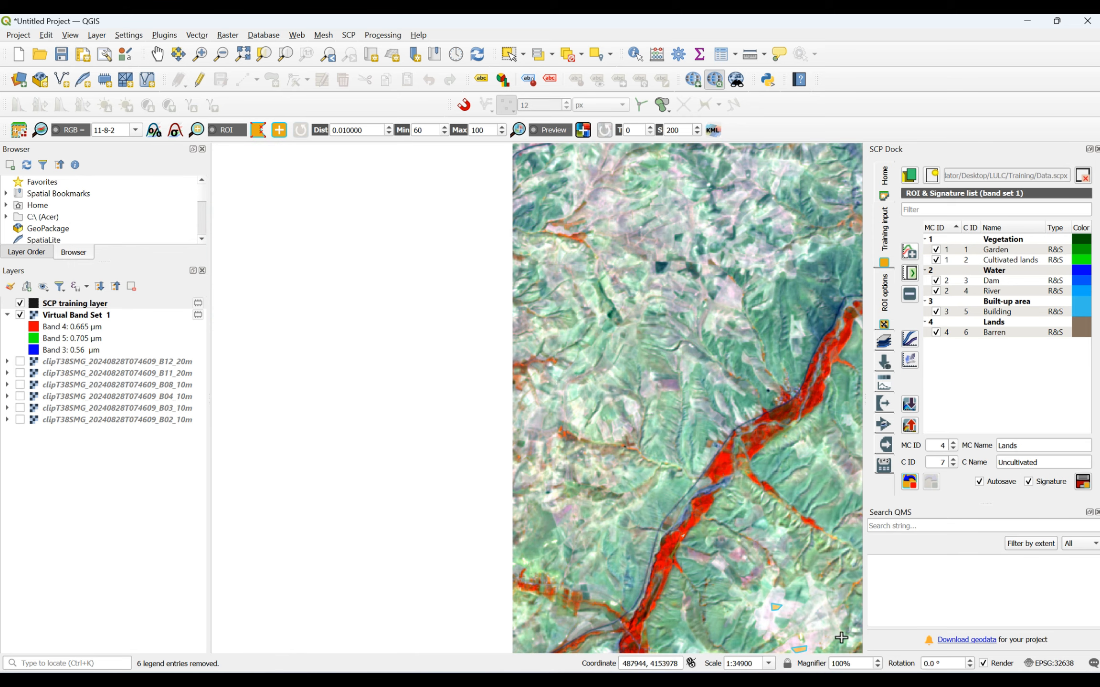
{"action": "scroll", "coordinate": [486, 482], "scroll_direction": "up", "scroll_amount": 3}
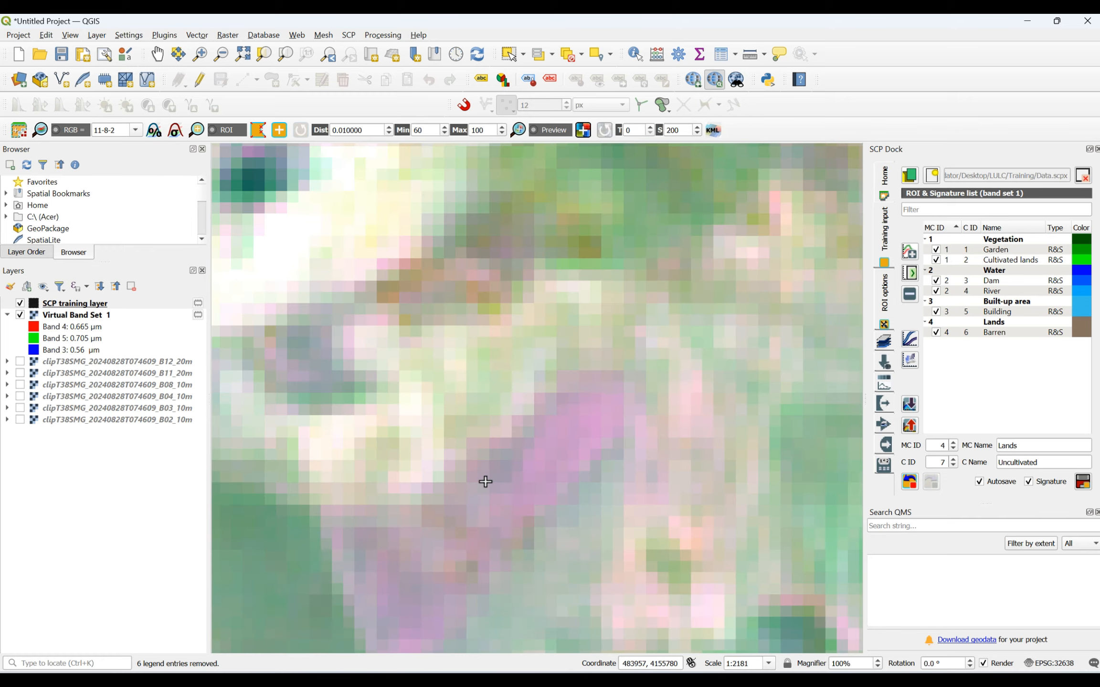
{"action": "left_click", "coordinate": [583, 424]}
{"action": "left_click", "coordinate": [576, 442]}
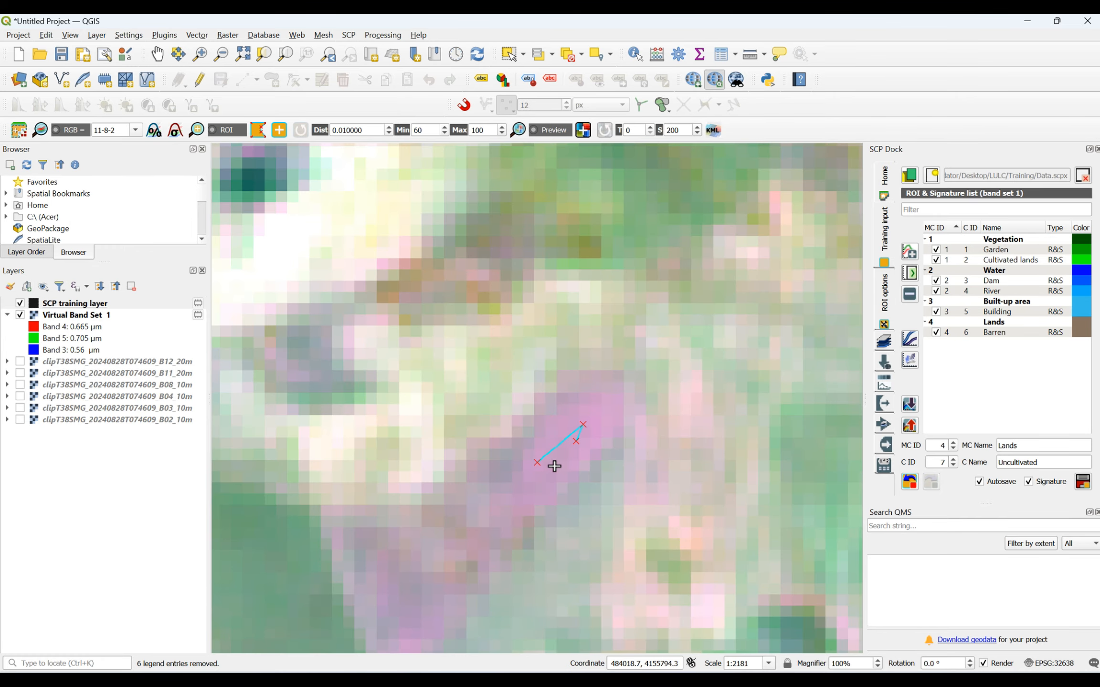
{"action": "left_click", "coordinate": [555, 466]}
- Draw an Uncultivated training polygon on the purple field in the southwest and save the drawn polygons as the Uncultivated ROI with its signature
{"action": "scroll", "coordinate": [589, 453], "scroll_direction": "down", "scroll_amount": 6}
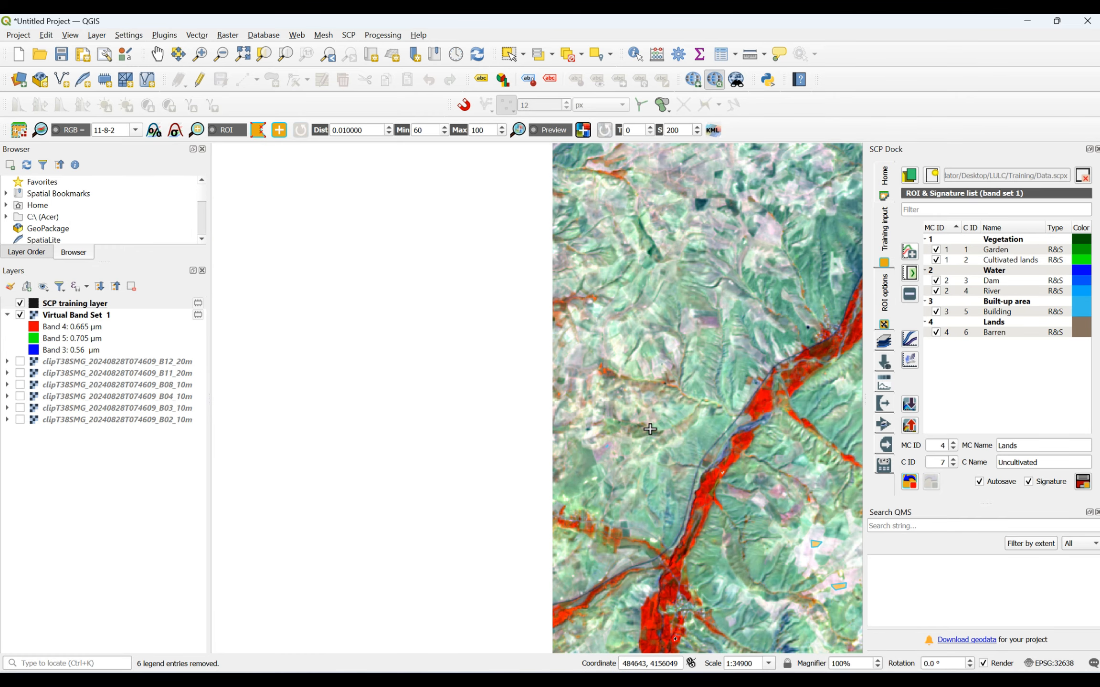
{"action": "scroll", "coordinate": [668, 611], "scroll_direction": "up", "scroll_amount": 3}
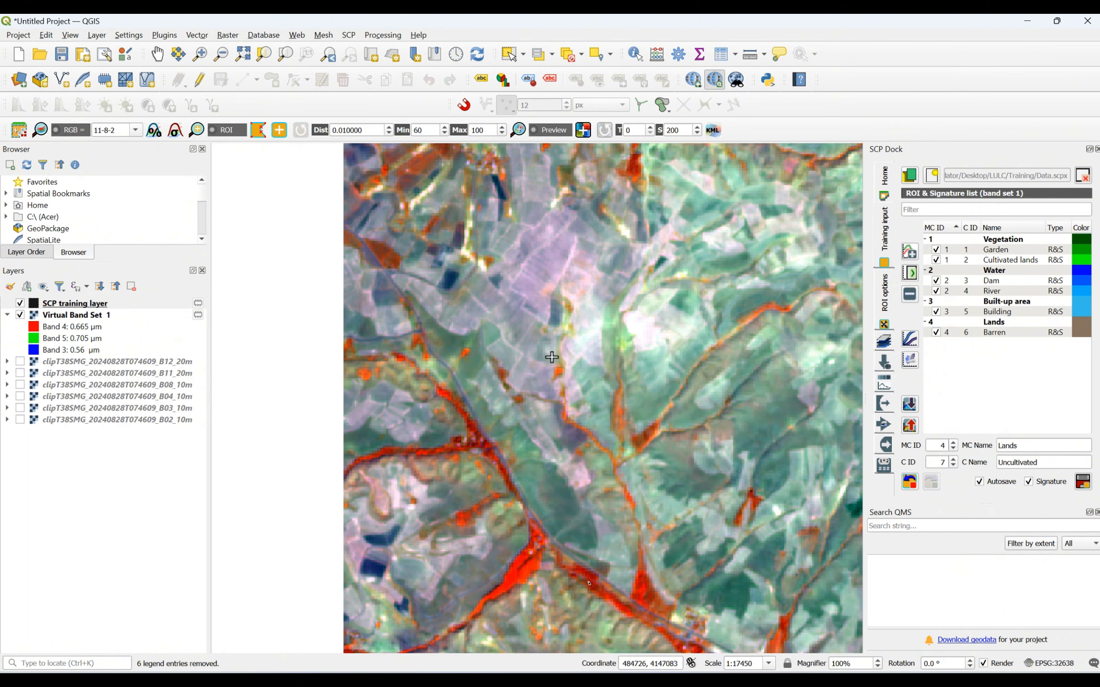
{"action": "scroll", "coordinate": [550, 229], "scroll_direction": "up", "scroll_amount": 2}
{"action": "left_click", "coordinate": [505, 342]}
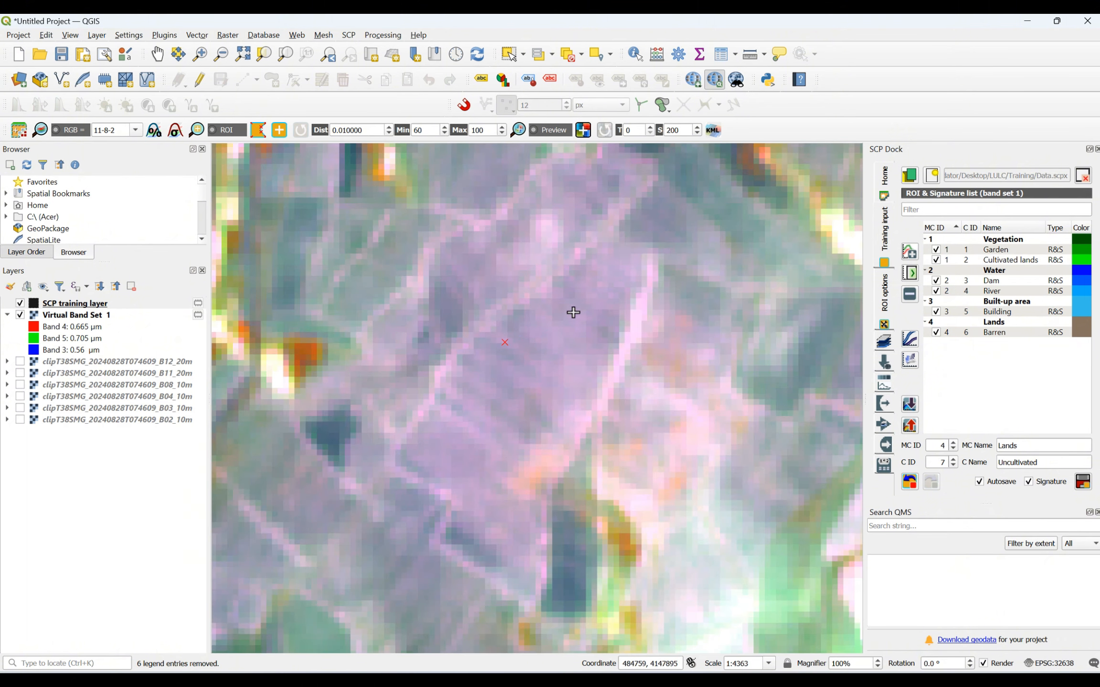
{"action": "left_click", "coordinate": [574, 313]}
{"action": "left_click", "coordinate": [578, 339]}
{"action": "left_click", "coordinate": [536, 375]}
{"action": "left_click", "coordinate": [502, 345]}
{"action": "right_click", "coordinate": [503, 348]}
{"action": "scroll", "coordinate": [530, 363], "scroll_direction": "down", "scroll_amount": 6}
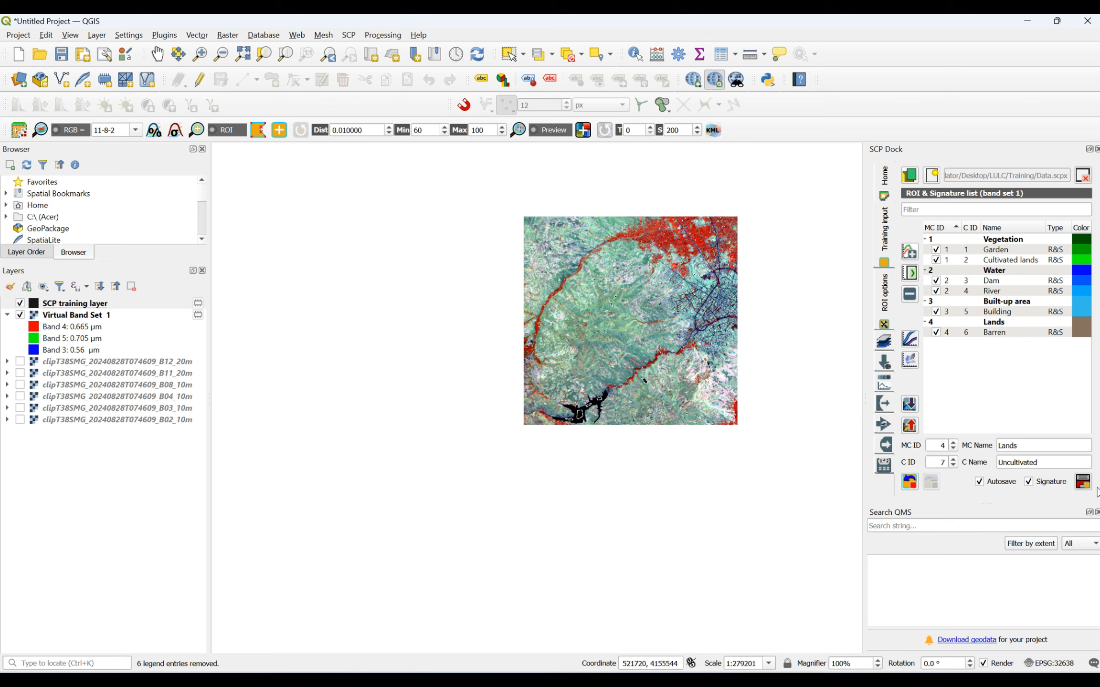
{"action": "left_click", "coordinate": [1082, 483]}
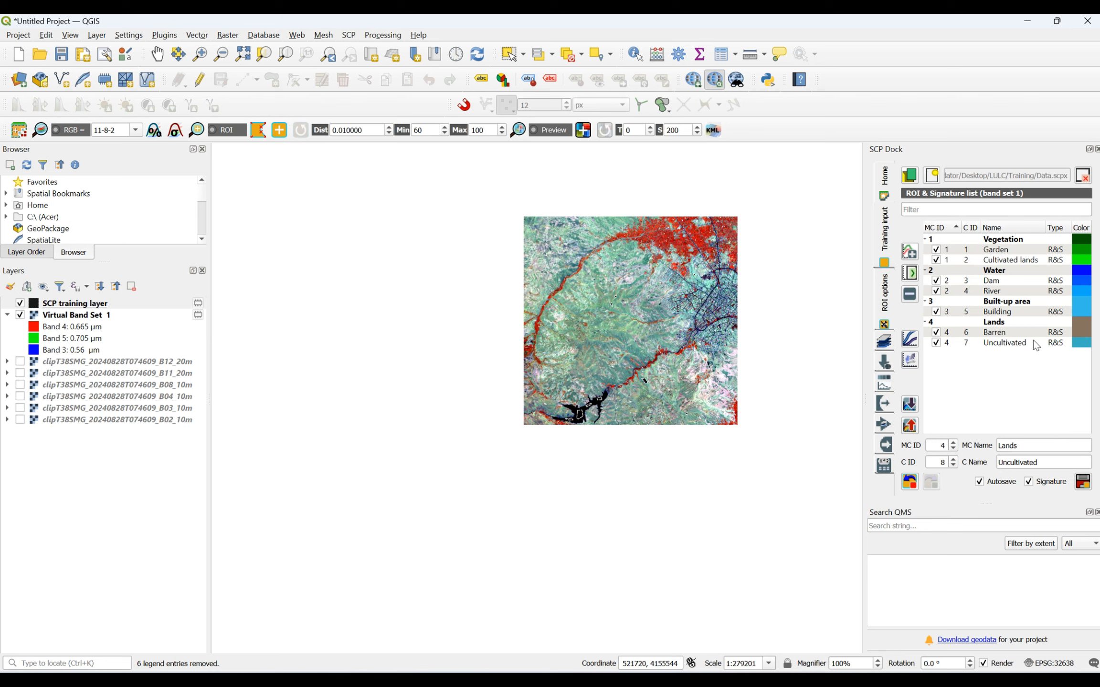
- Set the Built-up area macroclass color to dark red and the Building class color to bright red (#ff0000)
{"action": "double_click", "coordinate": [1077, 302]}
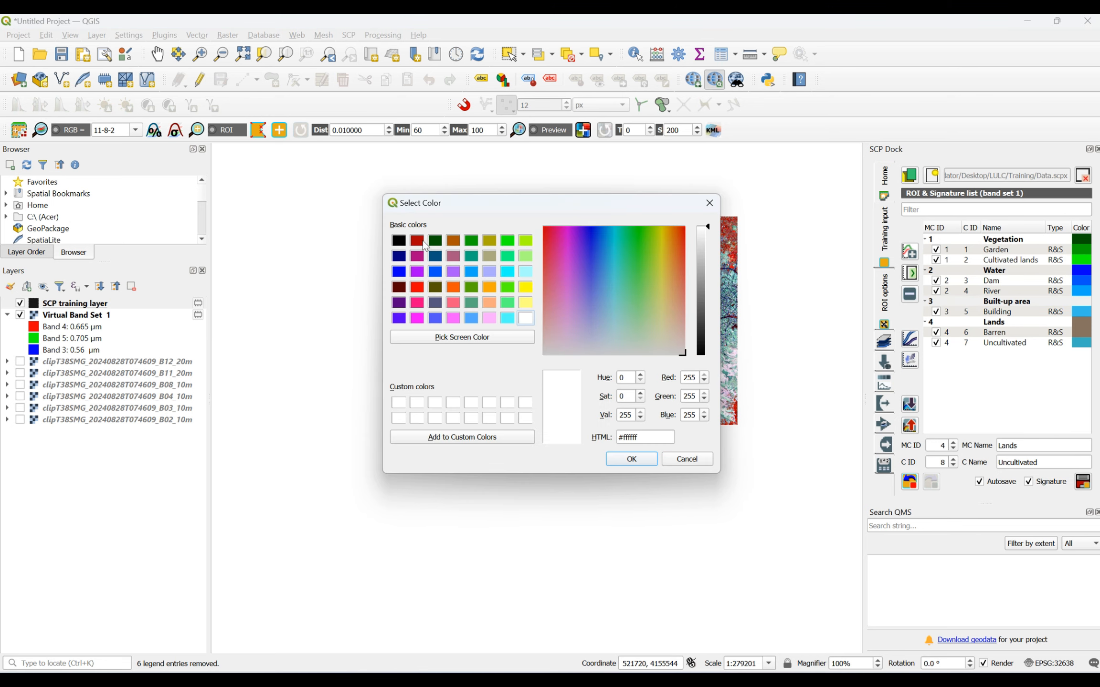
{"action": "left_click", "coordinate": [425, 243]}
{"action": "left_click", "coordinate": [627, 460]}
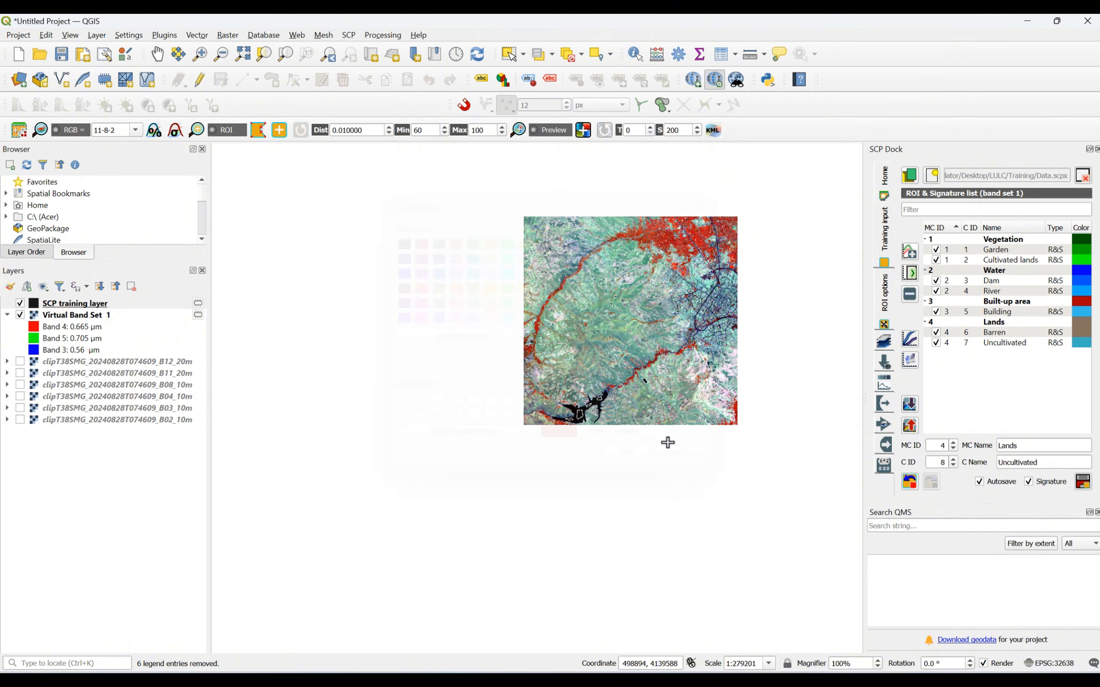
{"action": "double_click", "coordinate": [1080, 312]}
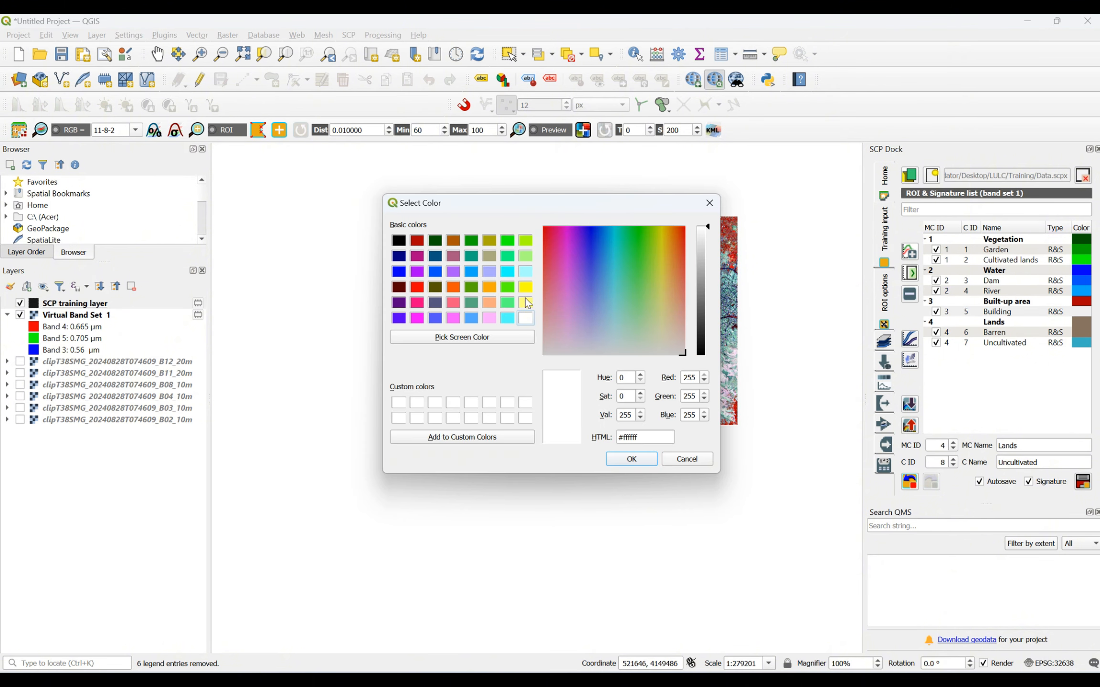
{"action": "left_click", "coordinate": [417, 287]}
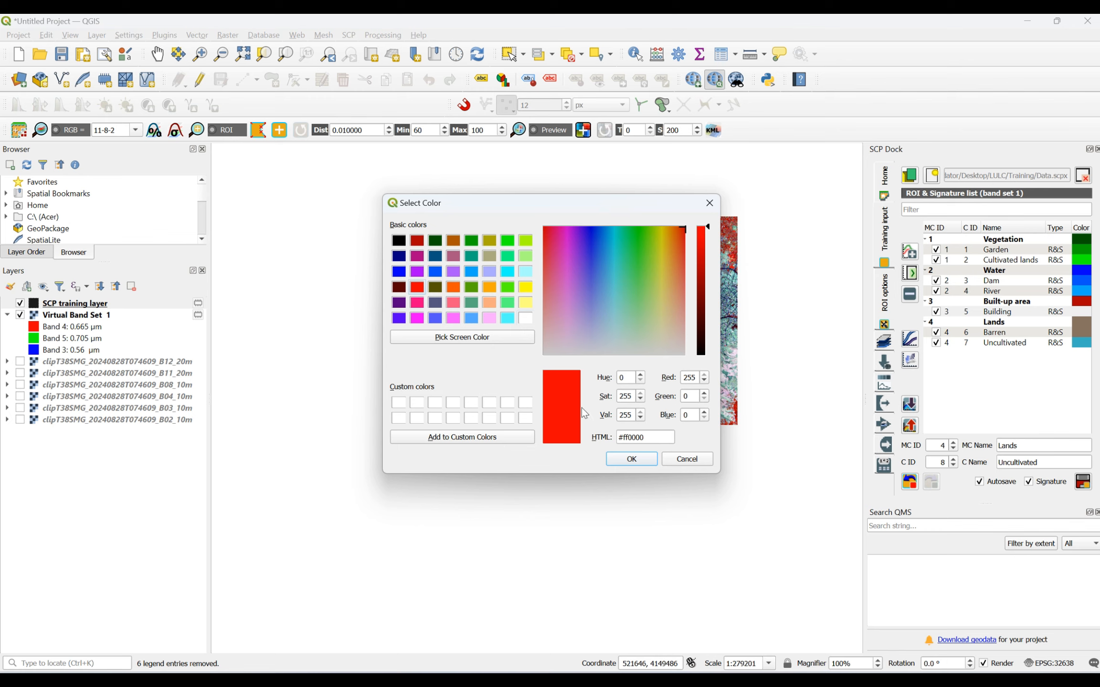
{"action": "left_click", "coordinate": [632, 459]}
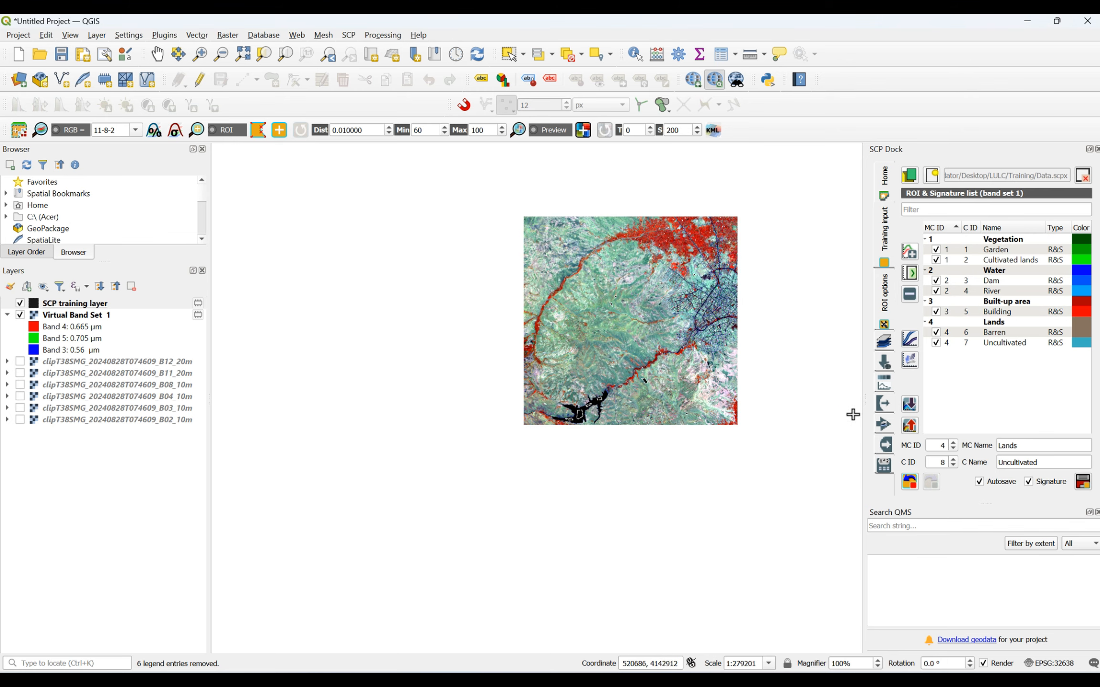
- Set the Lands macroclass color to dark maroon and the Barren class color to orange
{"action": "double_click", "coordinate": [1086, 324]}
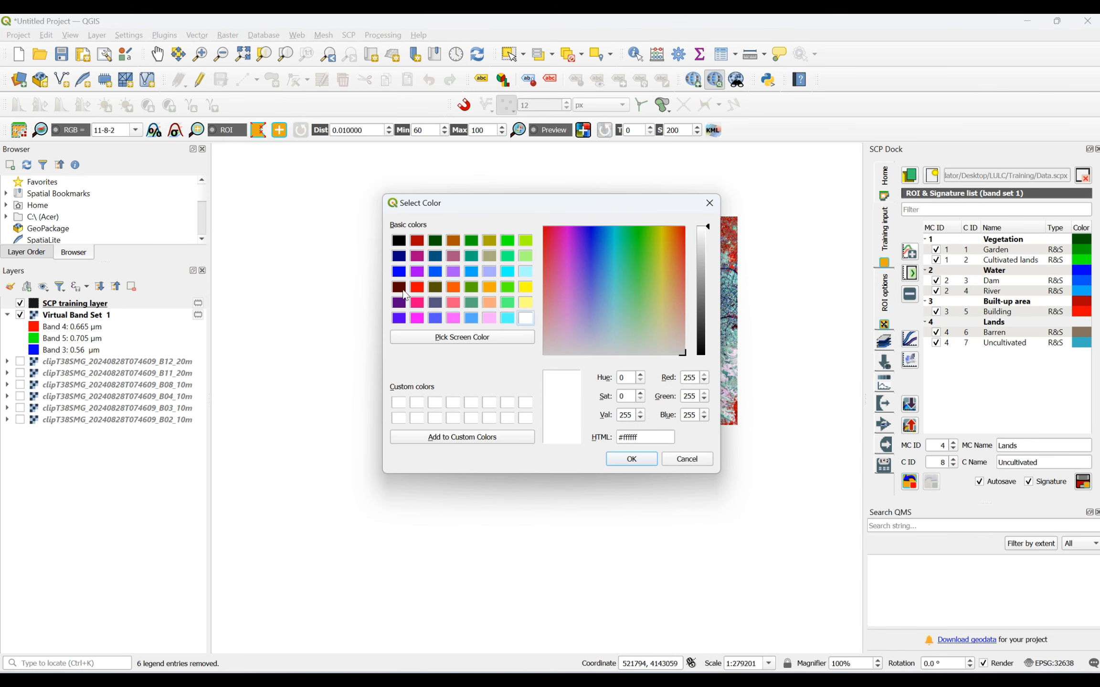
{"action": "left_click", "coordinate": [402, 290]}
{"action": "left_click", "coordinate": [633, 460]}
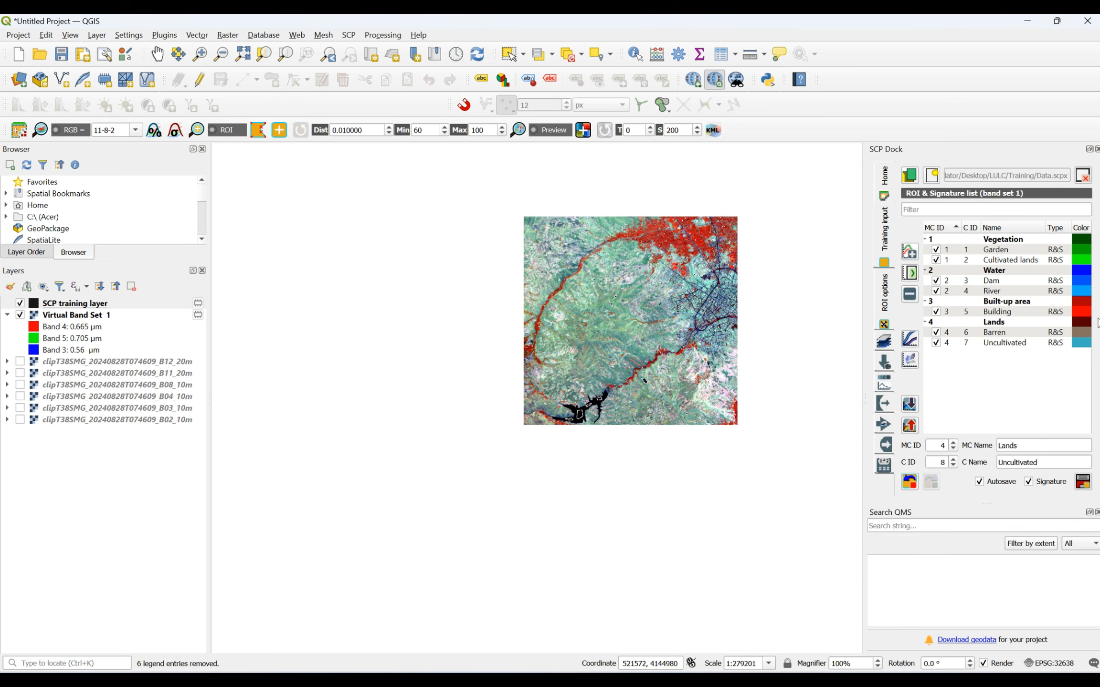
{"action": "double_click", "coordinate": [1081, 337]}
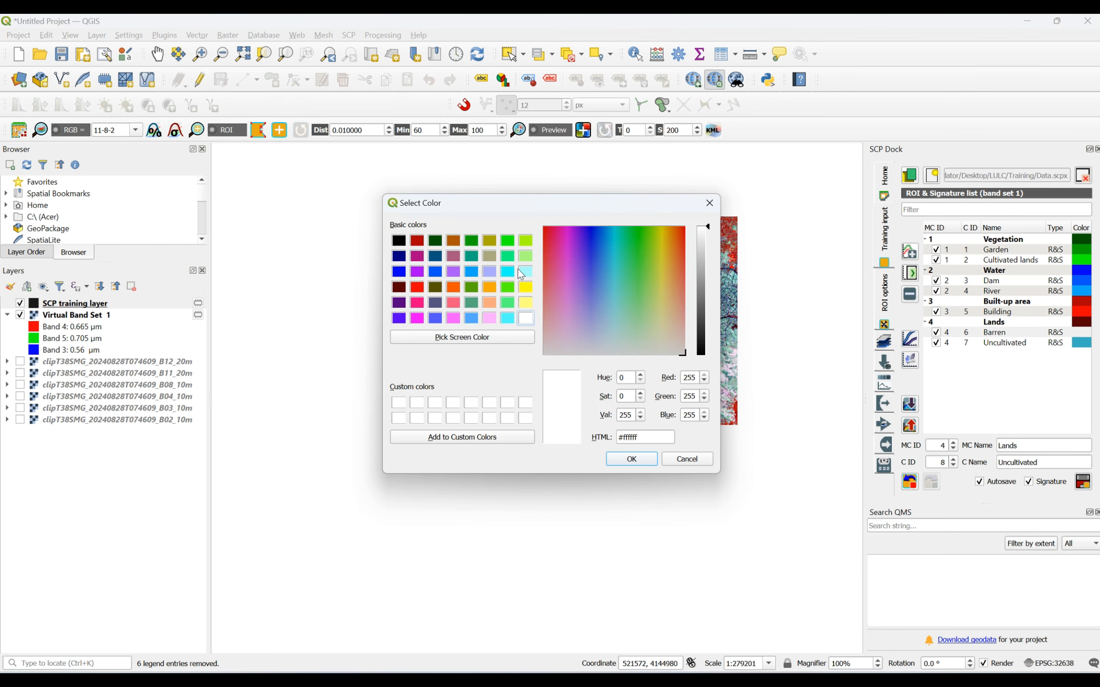
{"action": "left_click", "coordinate": [489, 287]}
{"action": "left_click", "coordinate": [637, 461]}
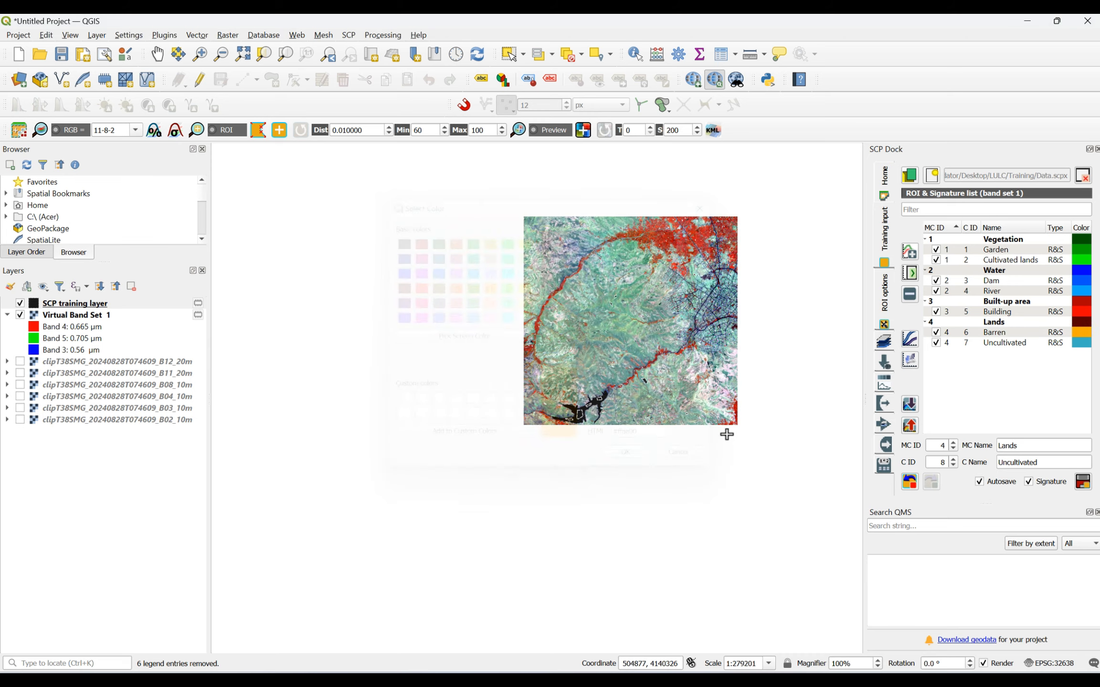
- Set the Uncultivated class color to light orange (#ffaa7f)
{"action": "double_click", "coordinate": [1078, 344]}
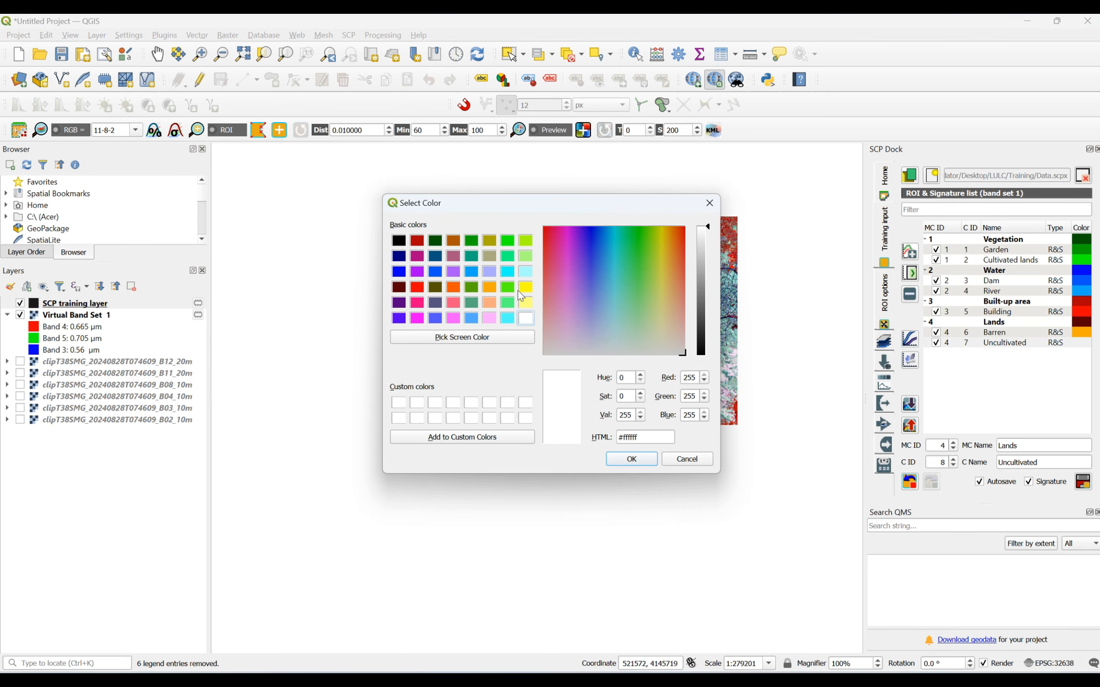
{"action": "left_click", "coordinate": [490, 303]}
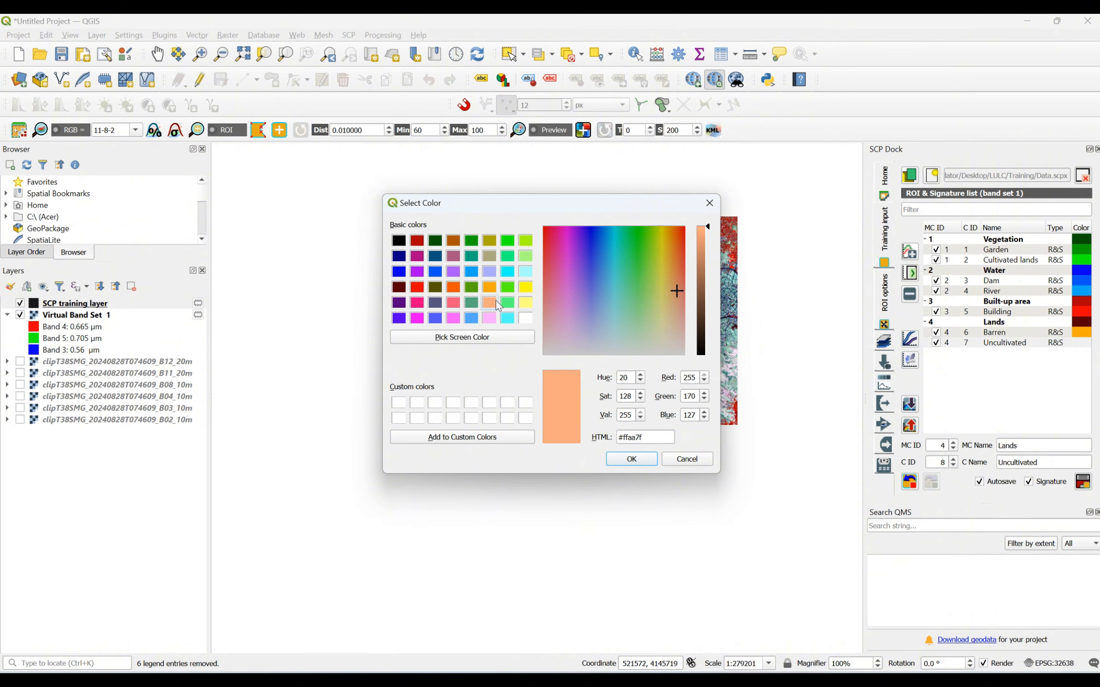
{"action": "left_click", "coordinate": [634, 454]}
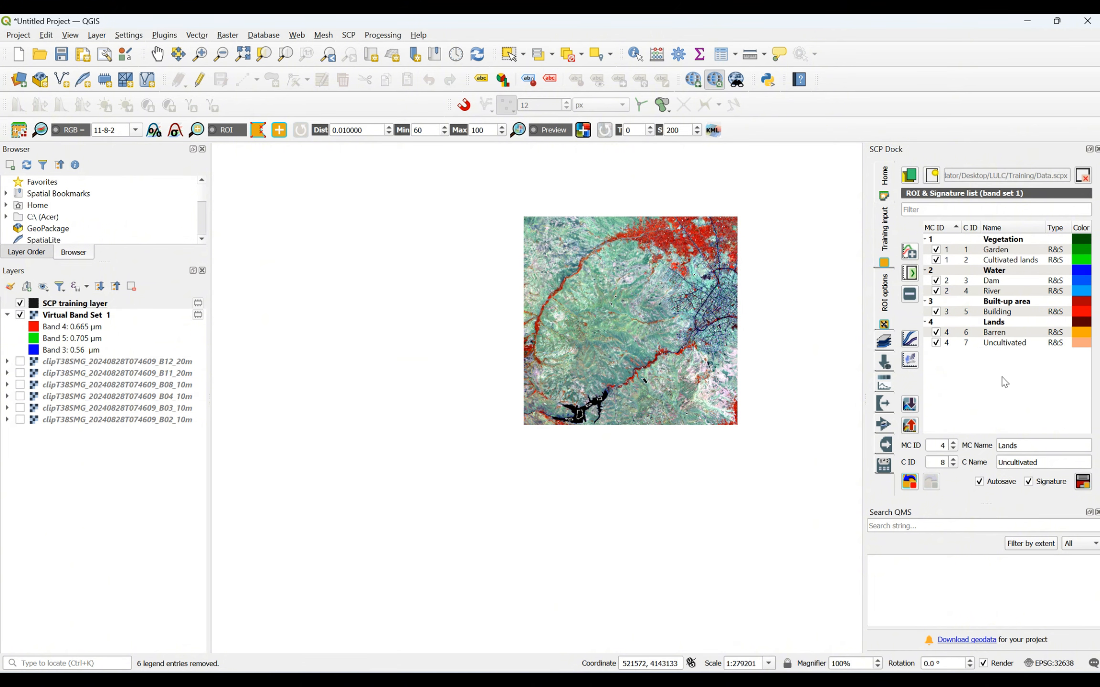
- Set the Uncultivated class color to yellow (#ffff00)
{"action": "double_click", "coordinate": [1086, 347]}
{"action": "left_click", "coordinate": [524, 288]}
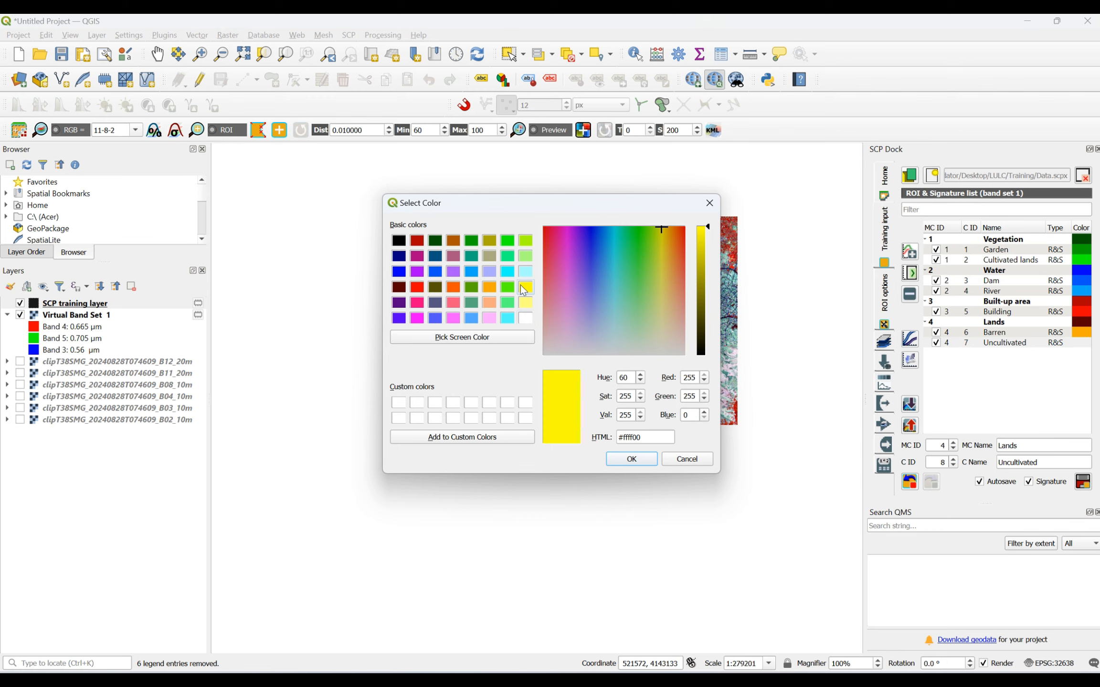
{"action": "left_click", "coordinate": [636, 457]}
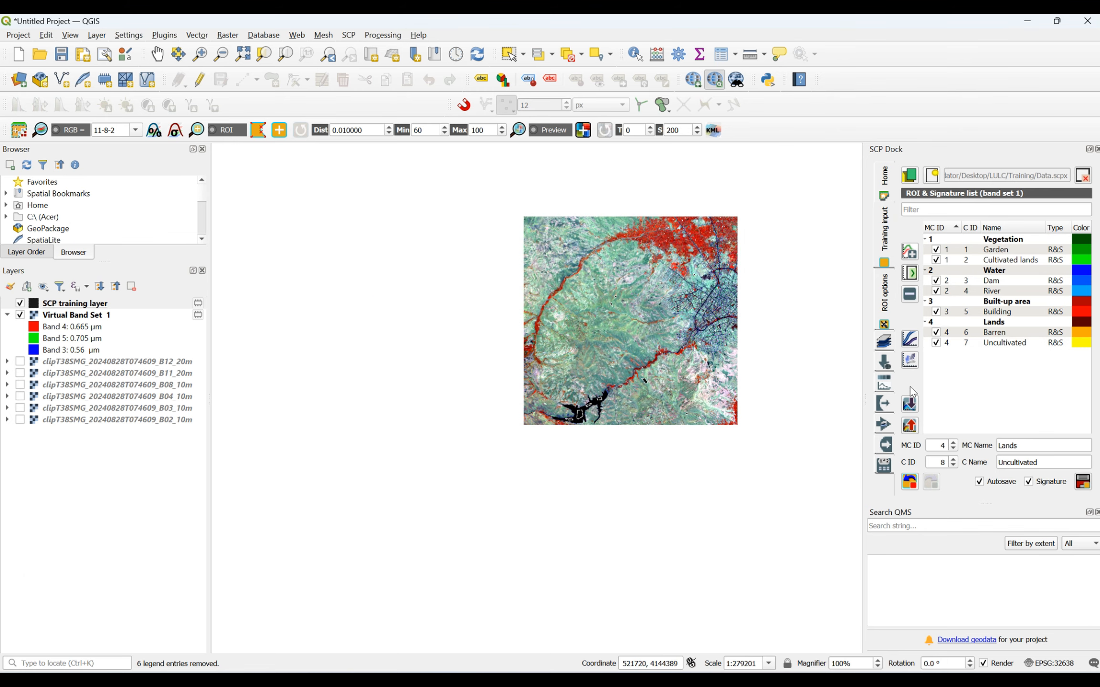
{"action": "scroll", "coordinate": [587, 241], "scroll_direction": "up", "scroll_amount": 1}
{"action": "scroll", "coordinate": [587, 240], "scroll_direction": "up", "scroll_amount": 1}
{"action": "scroll", "coordinate": [521, 247], "scroll_direction": "down", "scroll_amount": 2}
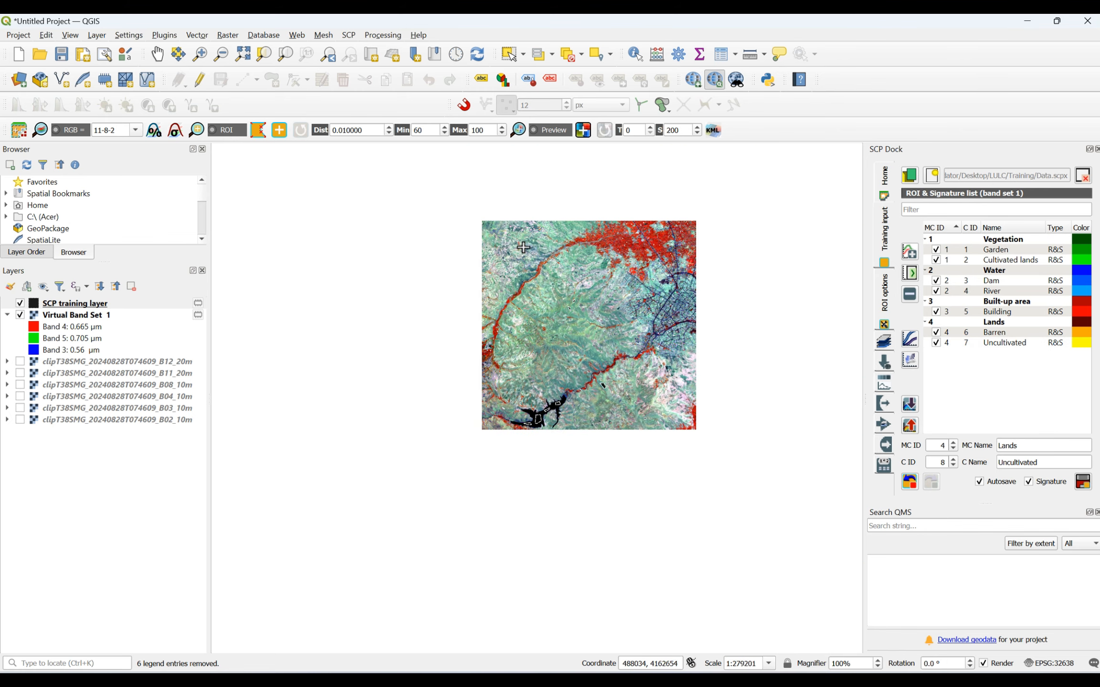
{"action": "scroll", "coordinate": [521, 247], "scroll_direction": "up", "scroll_amount": 1}
{"action": "scroll", "coordinate": [495, 247], "scroll_direction": "up", "scroll_amount": 1}
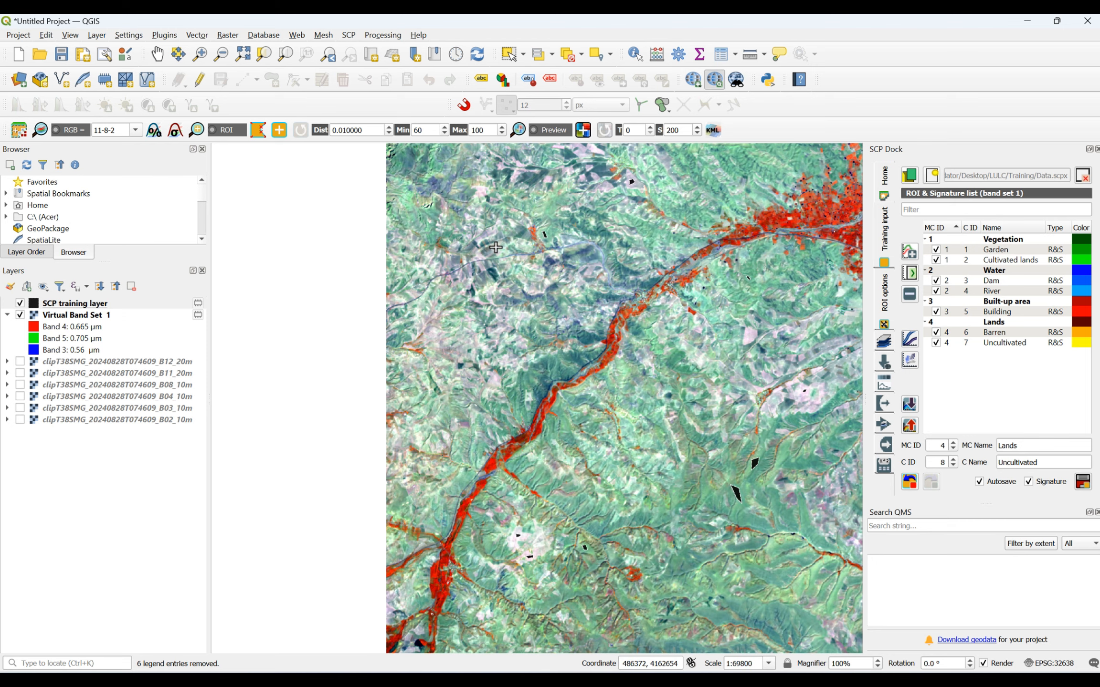
- Review the training ROIs across the full satellite scene and check the Sentinel-2 band composite table in the Word document
{"action": "scroll", "coordinate": [495, 247], "scroll_direction": "down", "scroll_amount": 1}
{"action": "scroll", "coordinate": [495, 247], "scroll_direction": "down", "scroll_amount": 1}
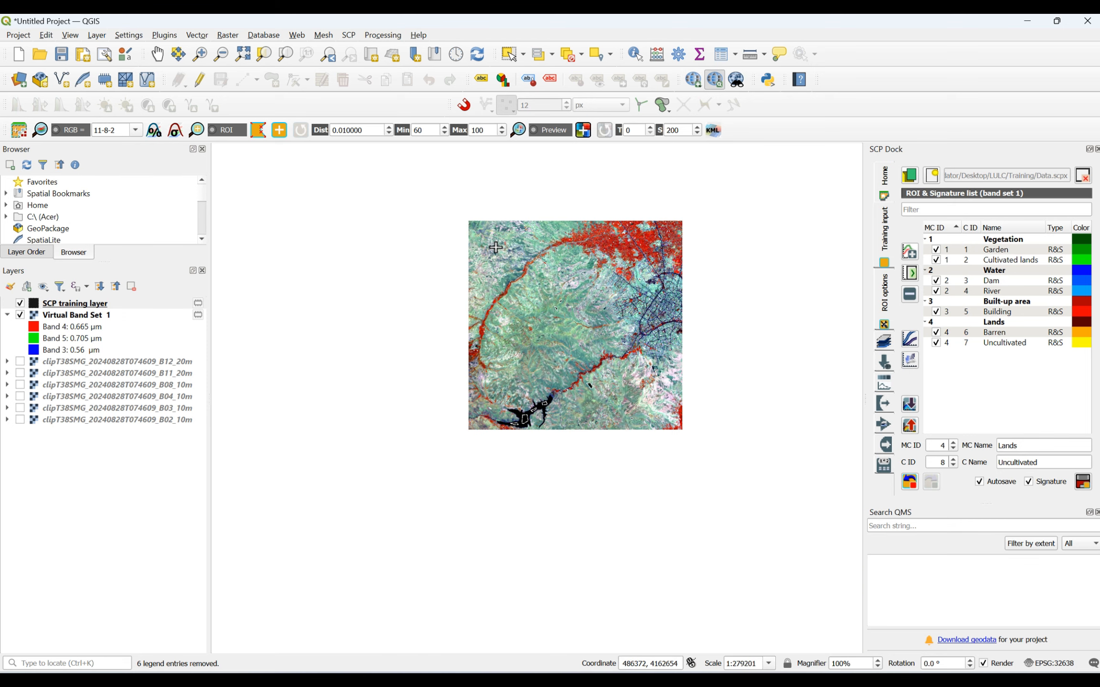
{"action": "scroll", "coordinate": [682, 281], "scroll_direction": "up", "scroll_amount": 1}
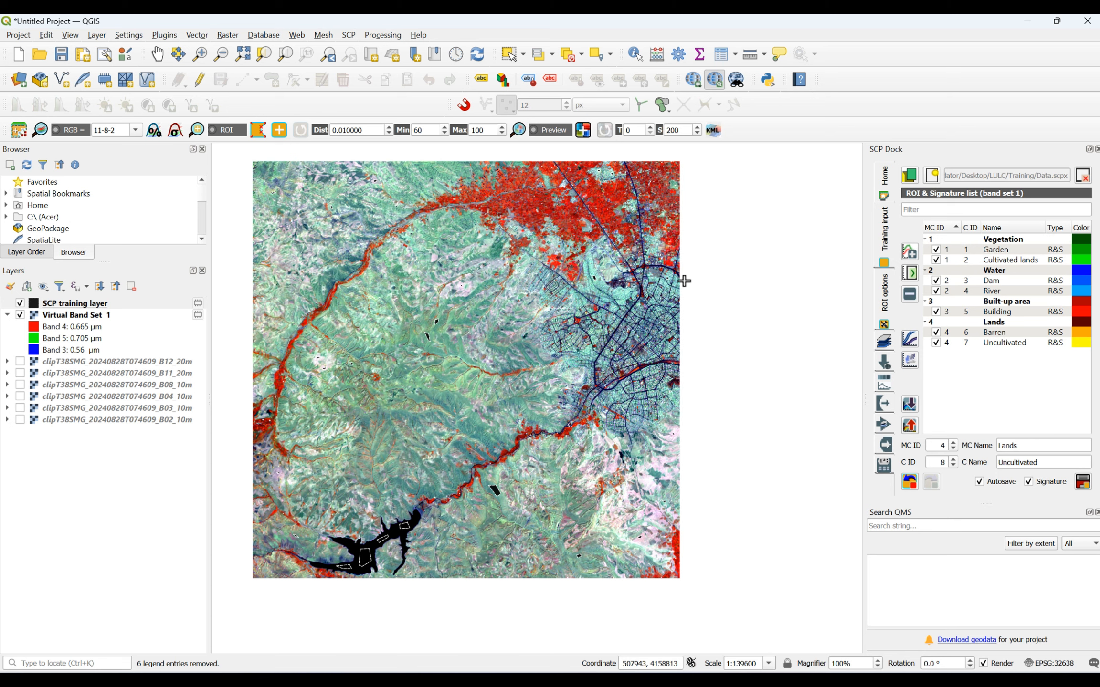
{"action": "scroll", "coordinate": [522, 358], "scroll_direction": "down", "scroll_amount": 1}
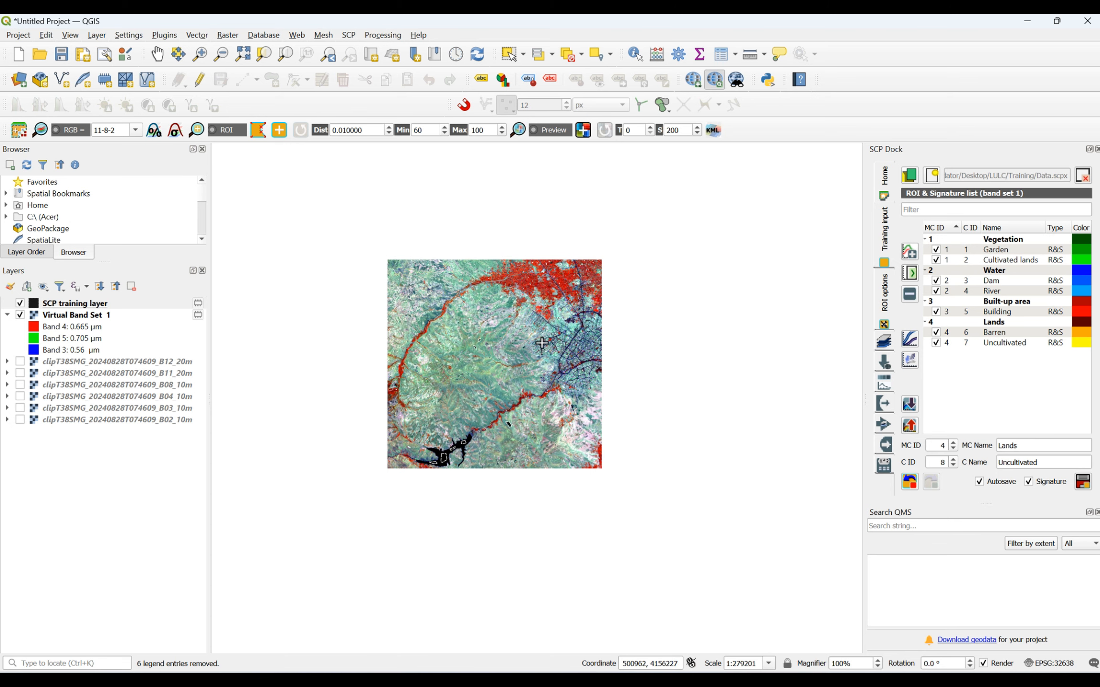
{"action": "scroll", "coordinate": [541, 342], "scroll_direction": "up", "scroll_amount": 1}
{"action": "scroll", "coordinate": [542, 342], "scroll_direction": "down", "scroll_amount": 1}
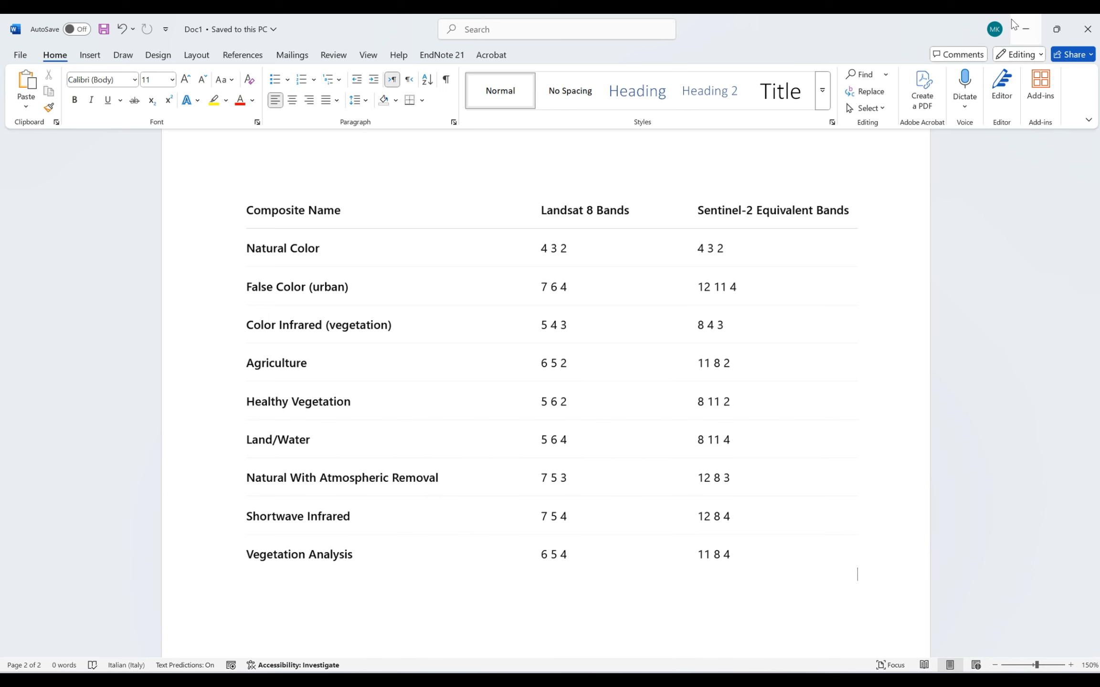
{"action": "left_click", "coordinate": [1025, 29]}
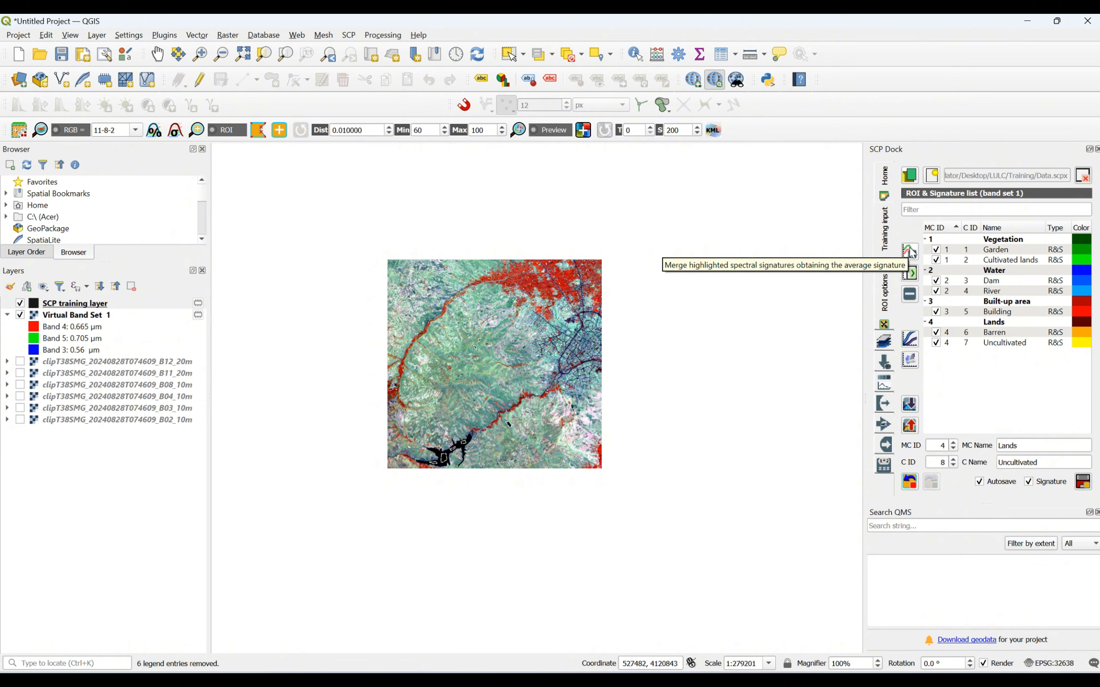
- Plot the spectral signature of the Garden class and examine its curve across the band wavelengths
{"action": "left_click", "coordinate": [953, 255]}
{"action": "left_click", "coordinate": [910, 252]}
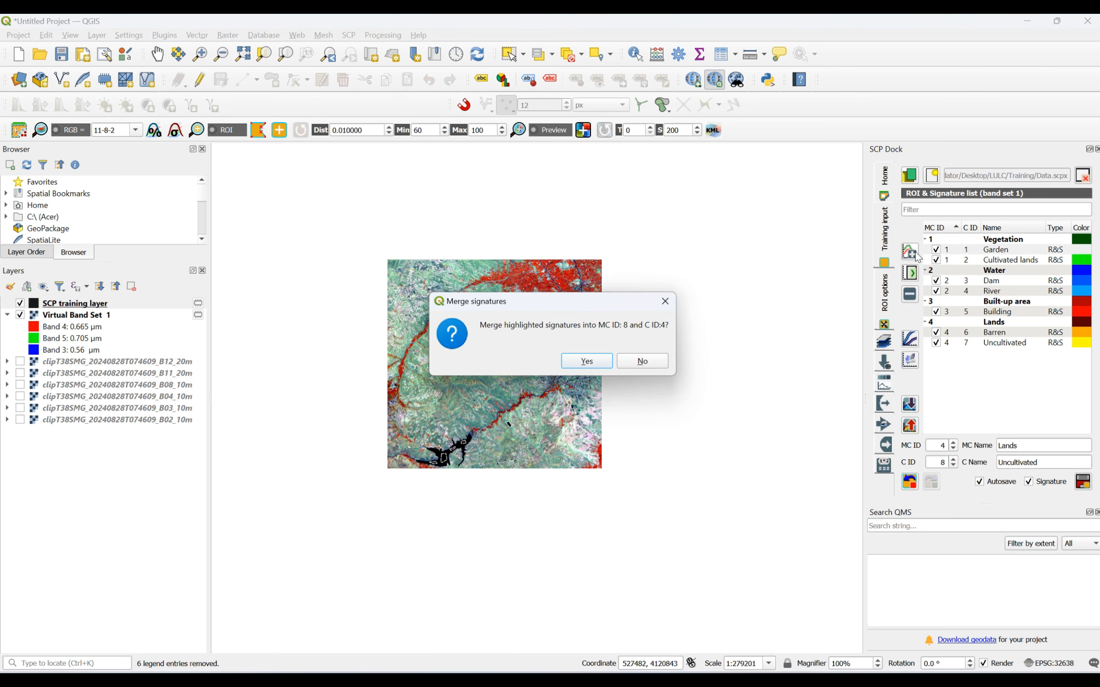
{"action": "left_click", "coordinate": [664, 301]}
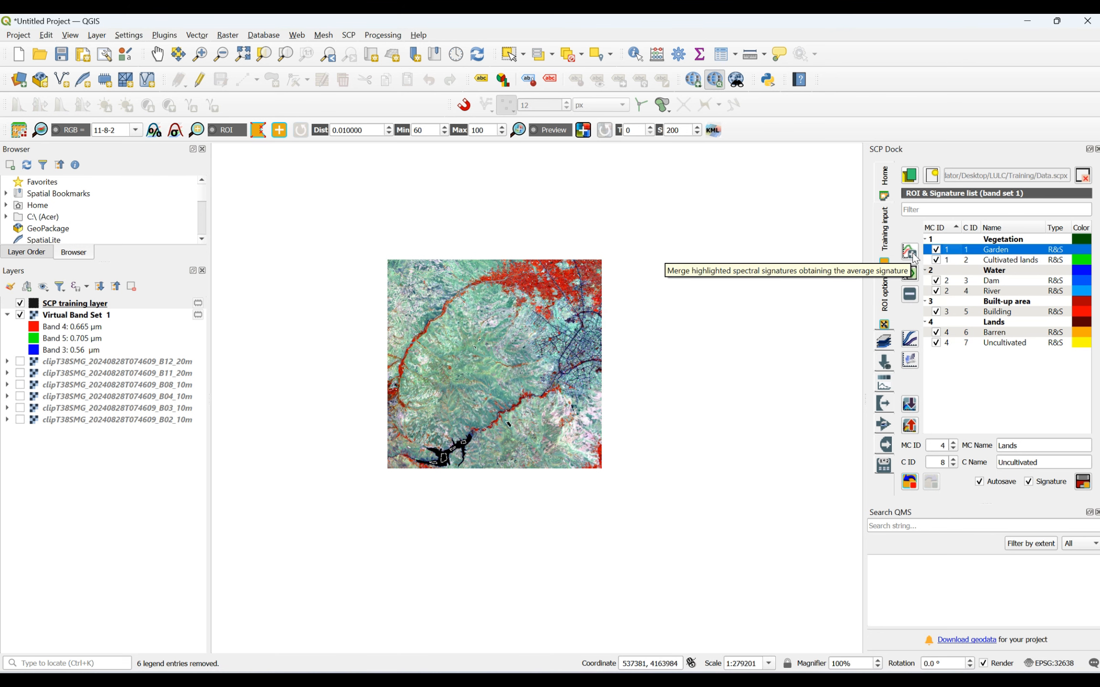
{"action": "left_click", "coordinate": [913, 278]}
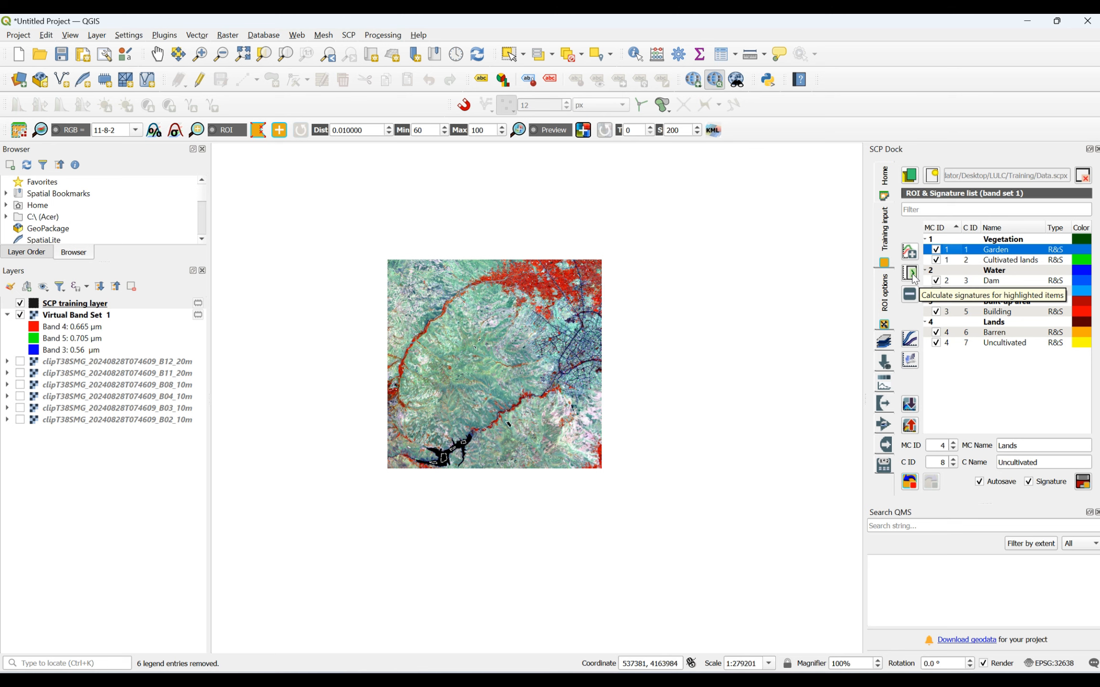
{"action": "left_click", "coordinate": [917, 346]}
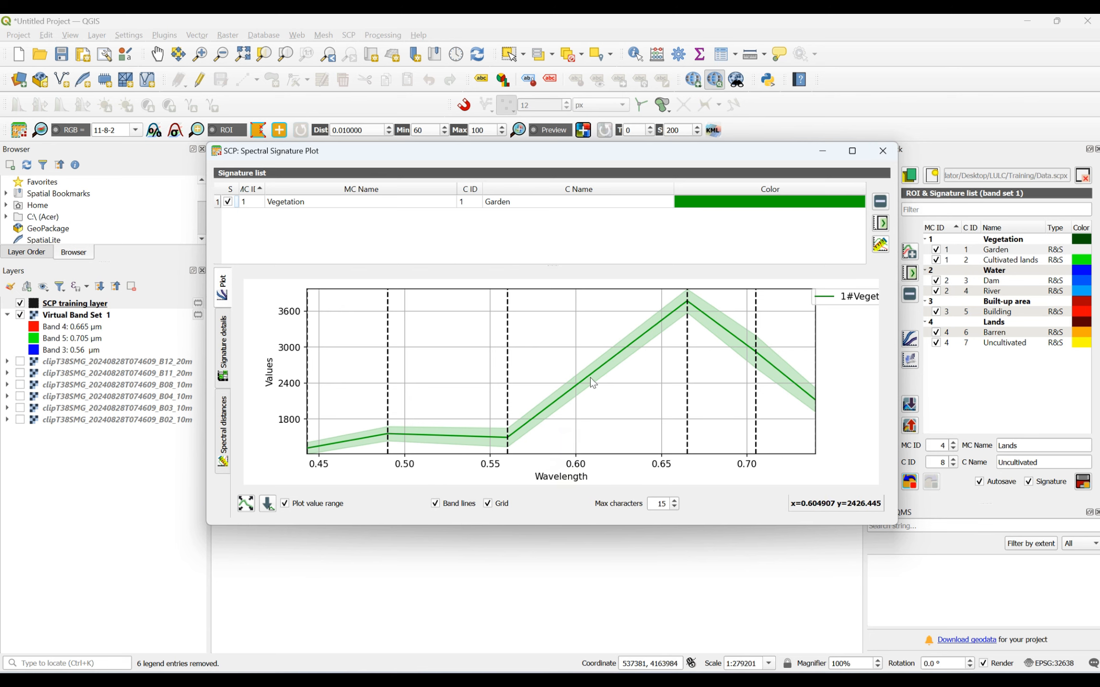
{"action": "left_click", "coordinate": [880, 151]}
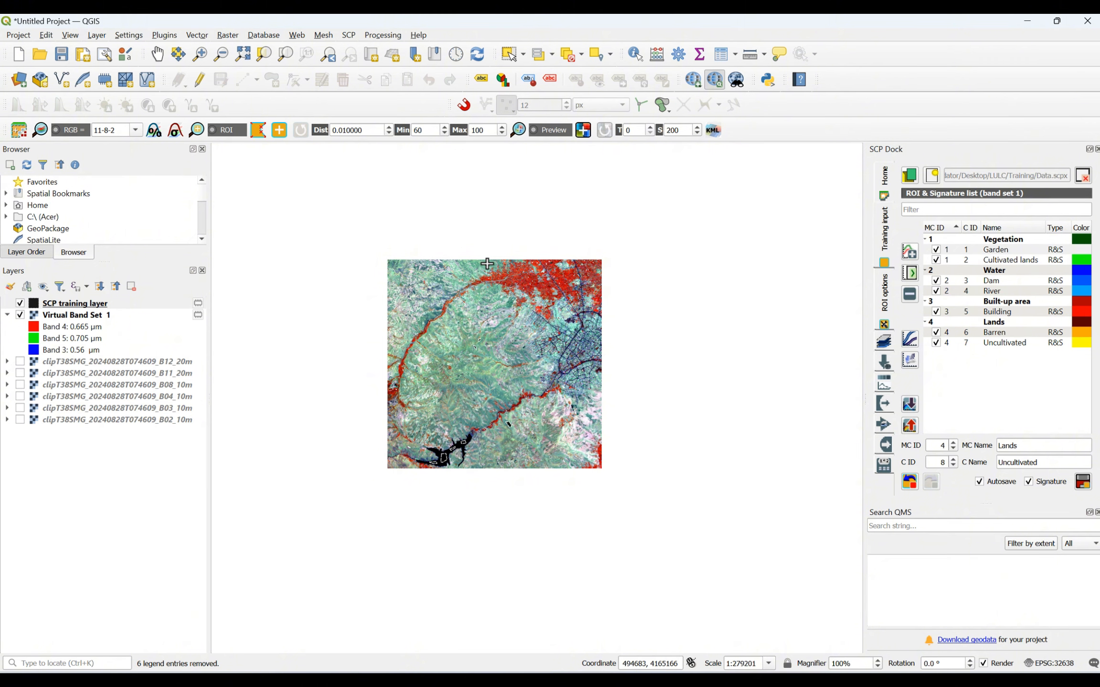
- Generate a classification preview of size 200 over the area just west of the dense red vegetation in the scene's north
{"action": "scroll", "coordinate": [487, 263], "scroll_direction": "up", "scroll_amount": 1}
{"action": "scroll", "coordinate": [497, 364], "scroll_direction": "up", "scroll_amount": 2}
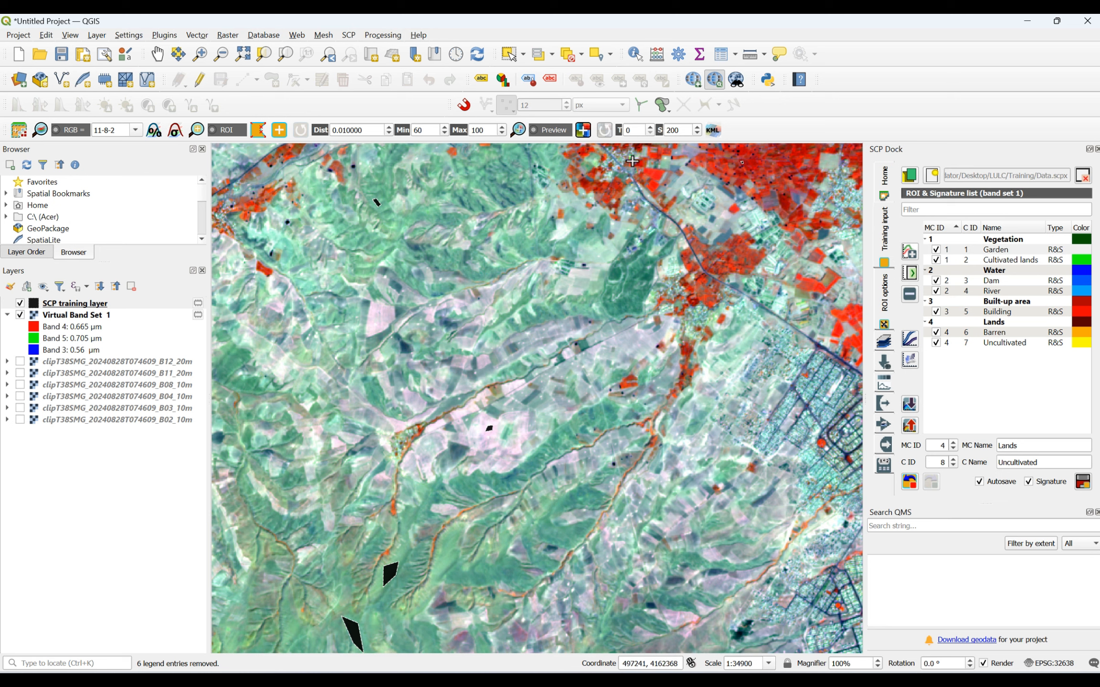
{"action": "left_click", "coordinate": [583, 131]}
{"action": "left_click", "coordinate": [576, 204]}
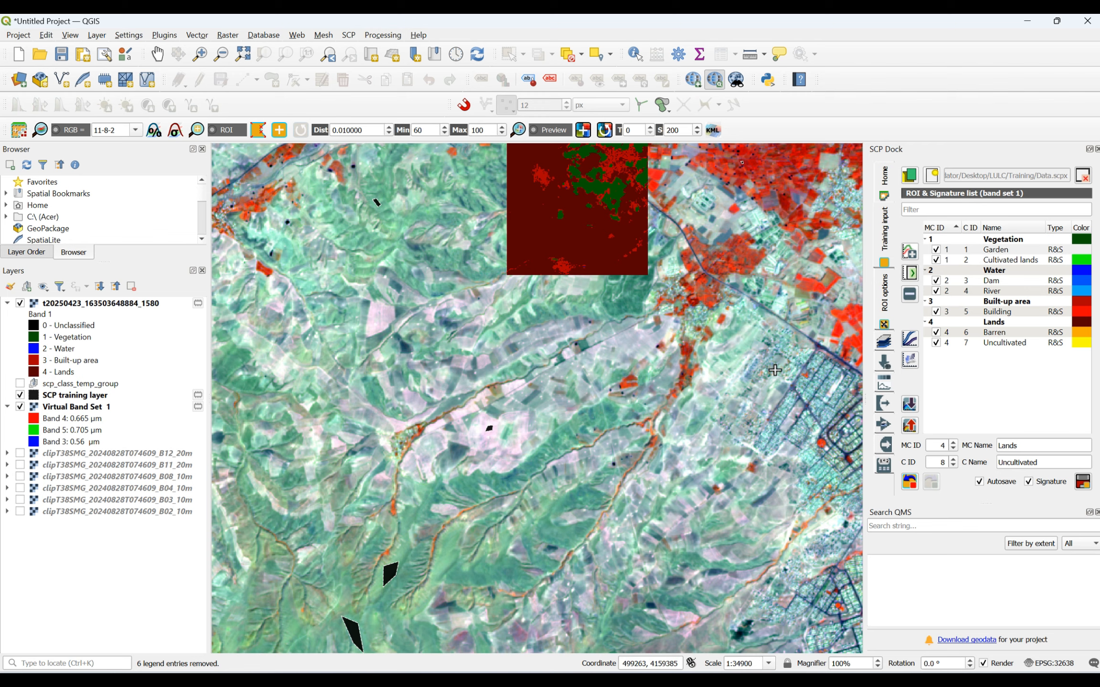
{"action": "scroll", "coordinate": [755, 395], "scroll_direction": "down", "scroll_amount": 2}
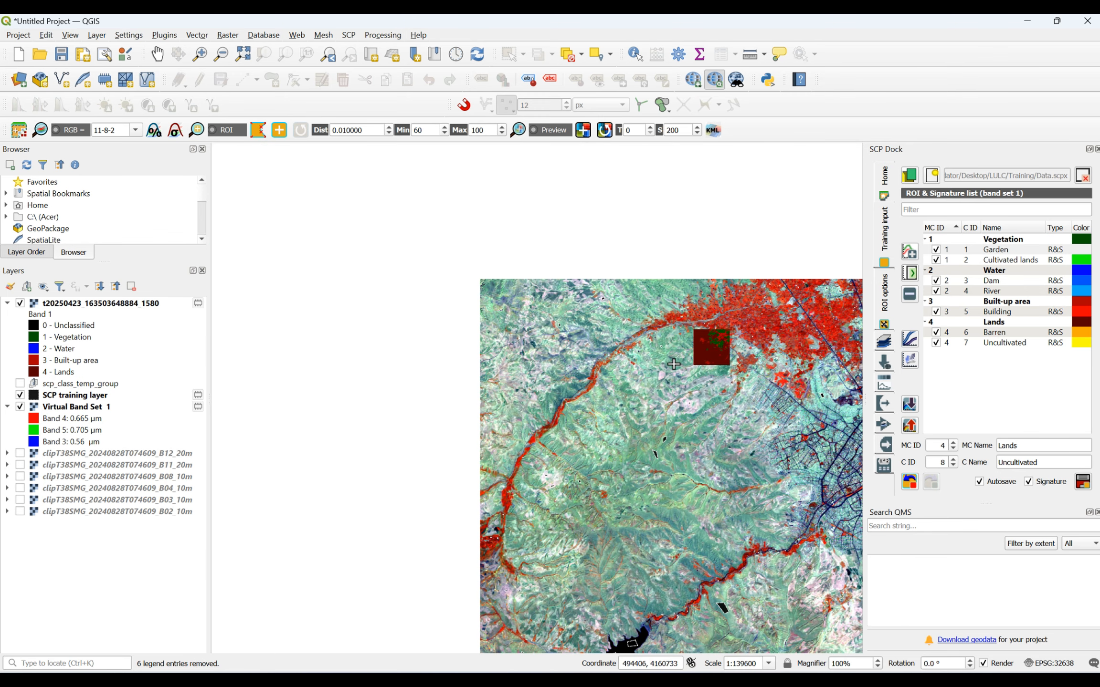
{"action": "scroll", "coordinate": [425, 231], "scroll_direction": "down", "scroll_amount": 1}
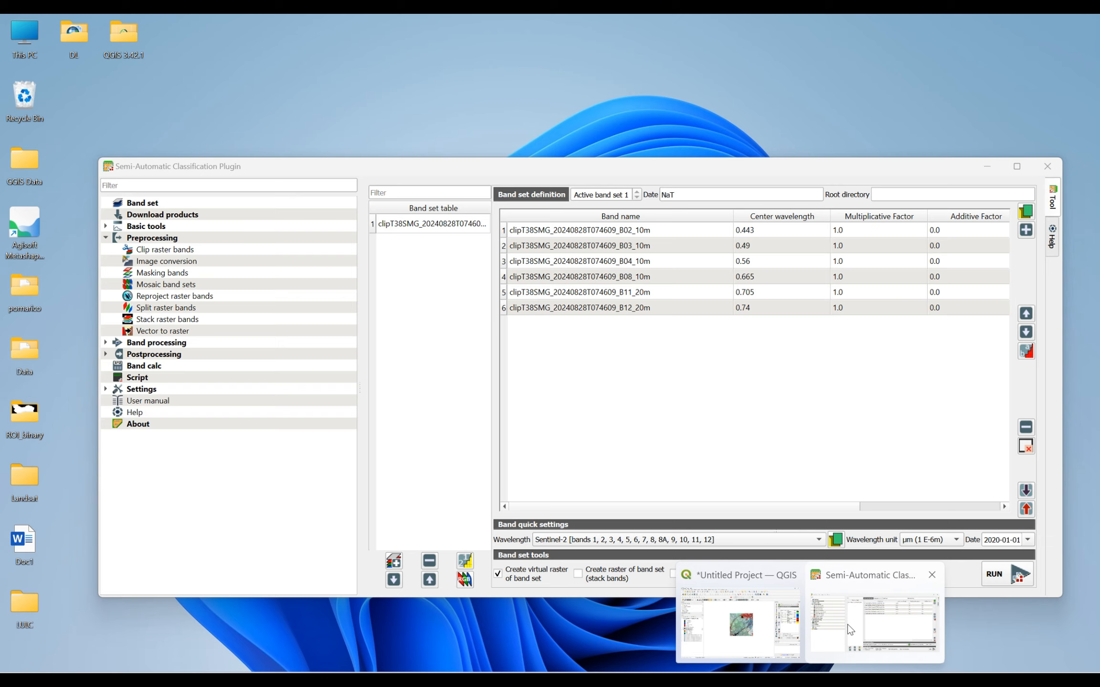
- Open the Classification tool for band processing in the Semi-Automatic Classification Plugin
{"action": "left_click", "coordinate": [847, 624]}
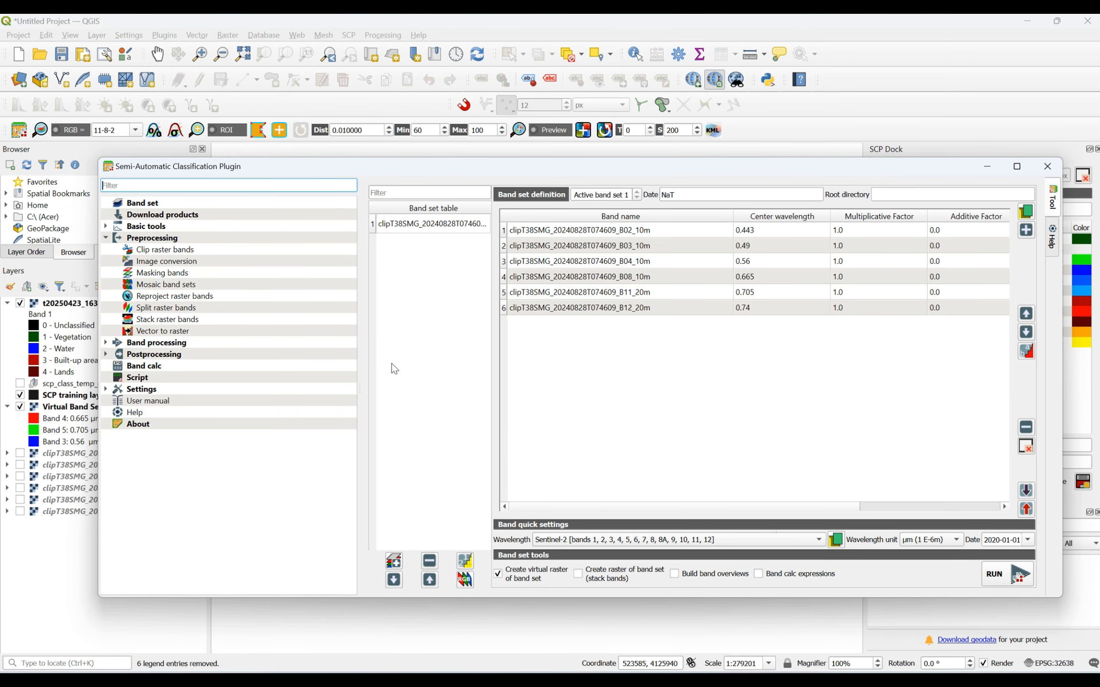
{"action": "left_click", "coordinate": [106, 237]}
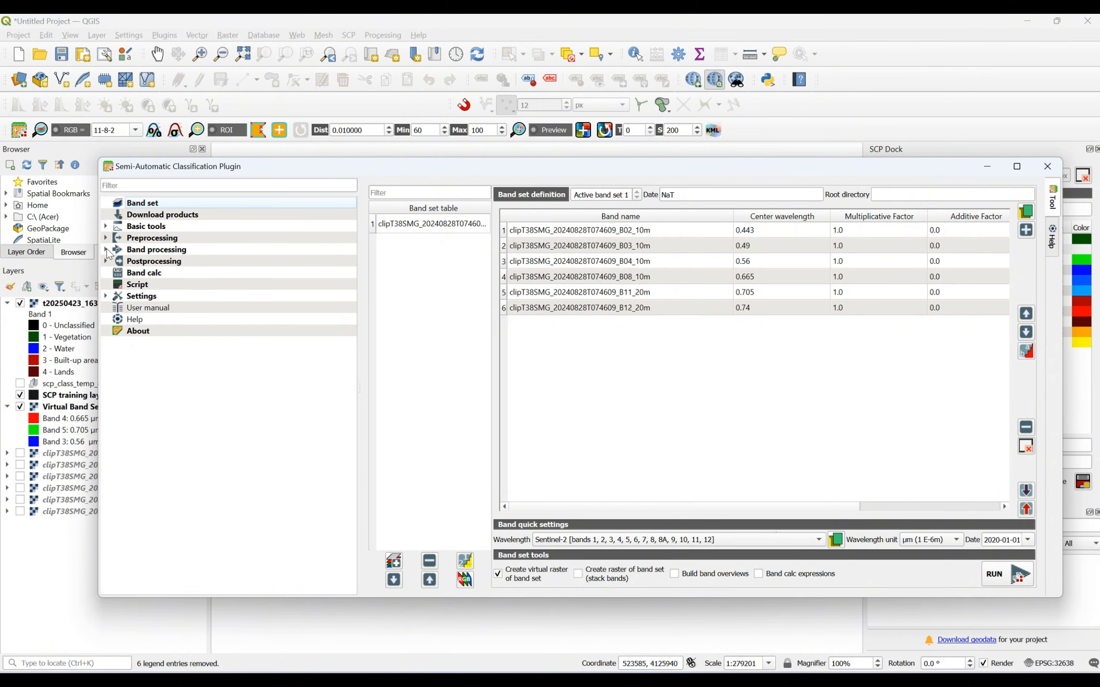
{"action": "left_click", "coordinate": [106, 249]}
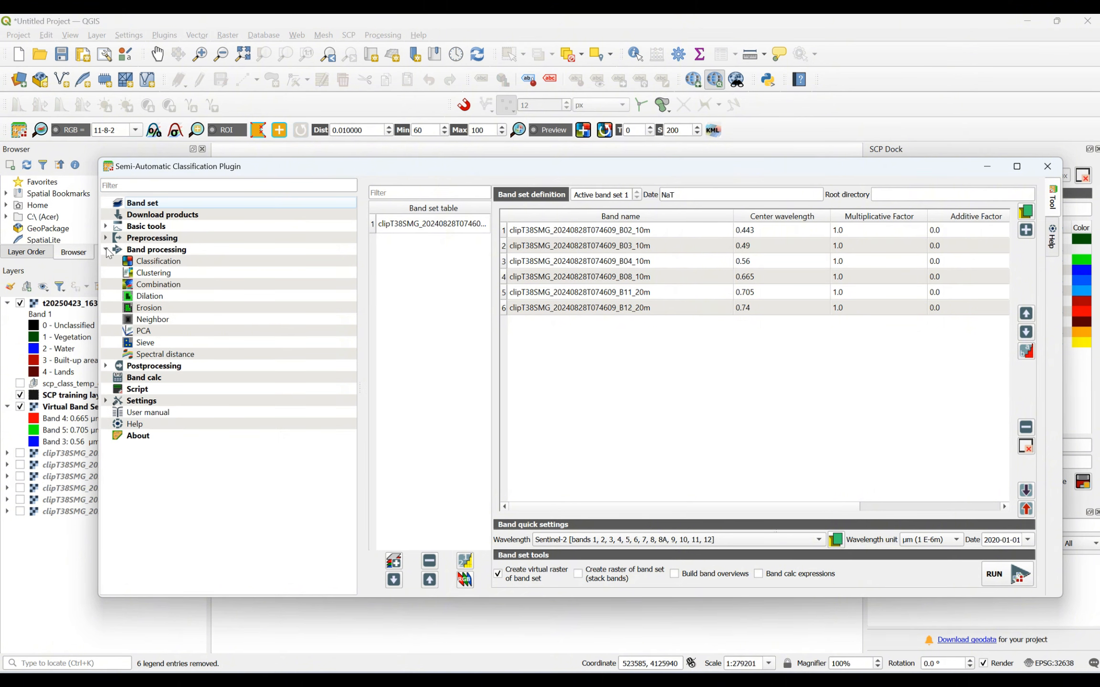
{"action": "left_click", "coordinate": [161, 263]}
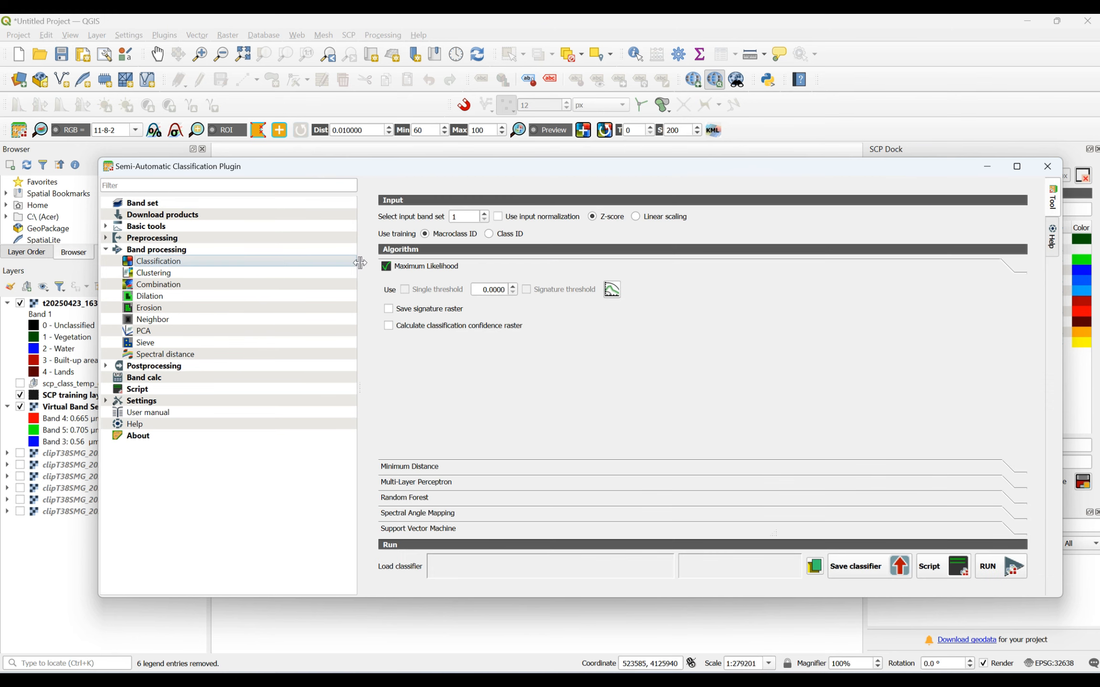